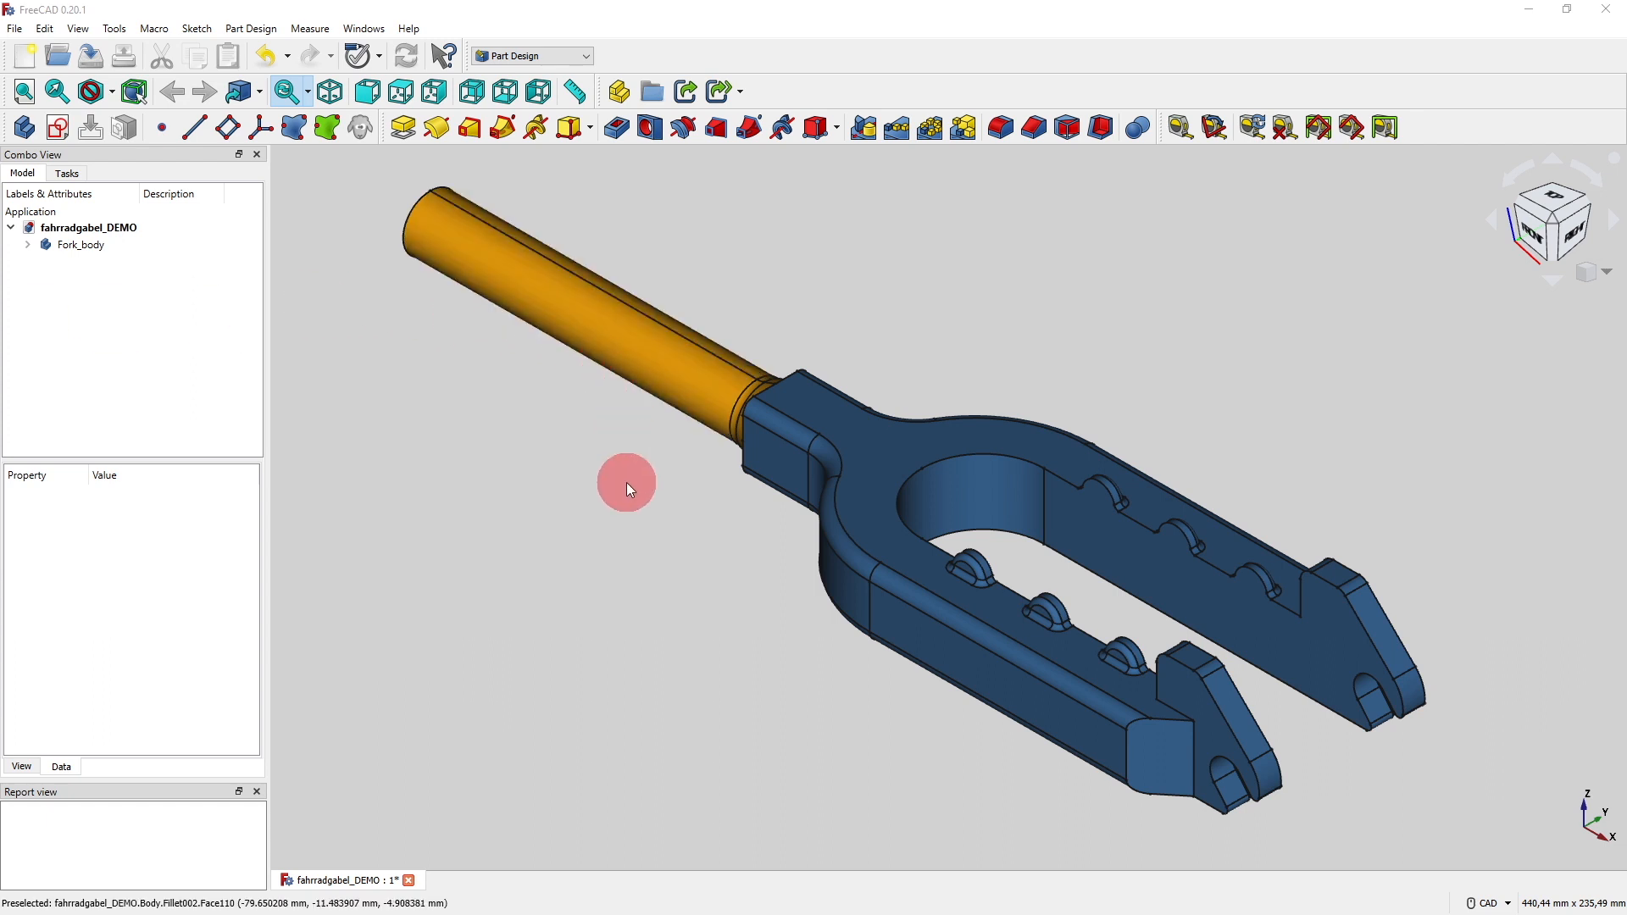
pyautogui.moveTo(761, 737); pyautogui.dragTo(796, 716, button='middle')
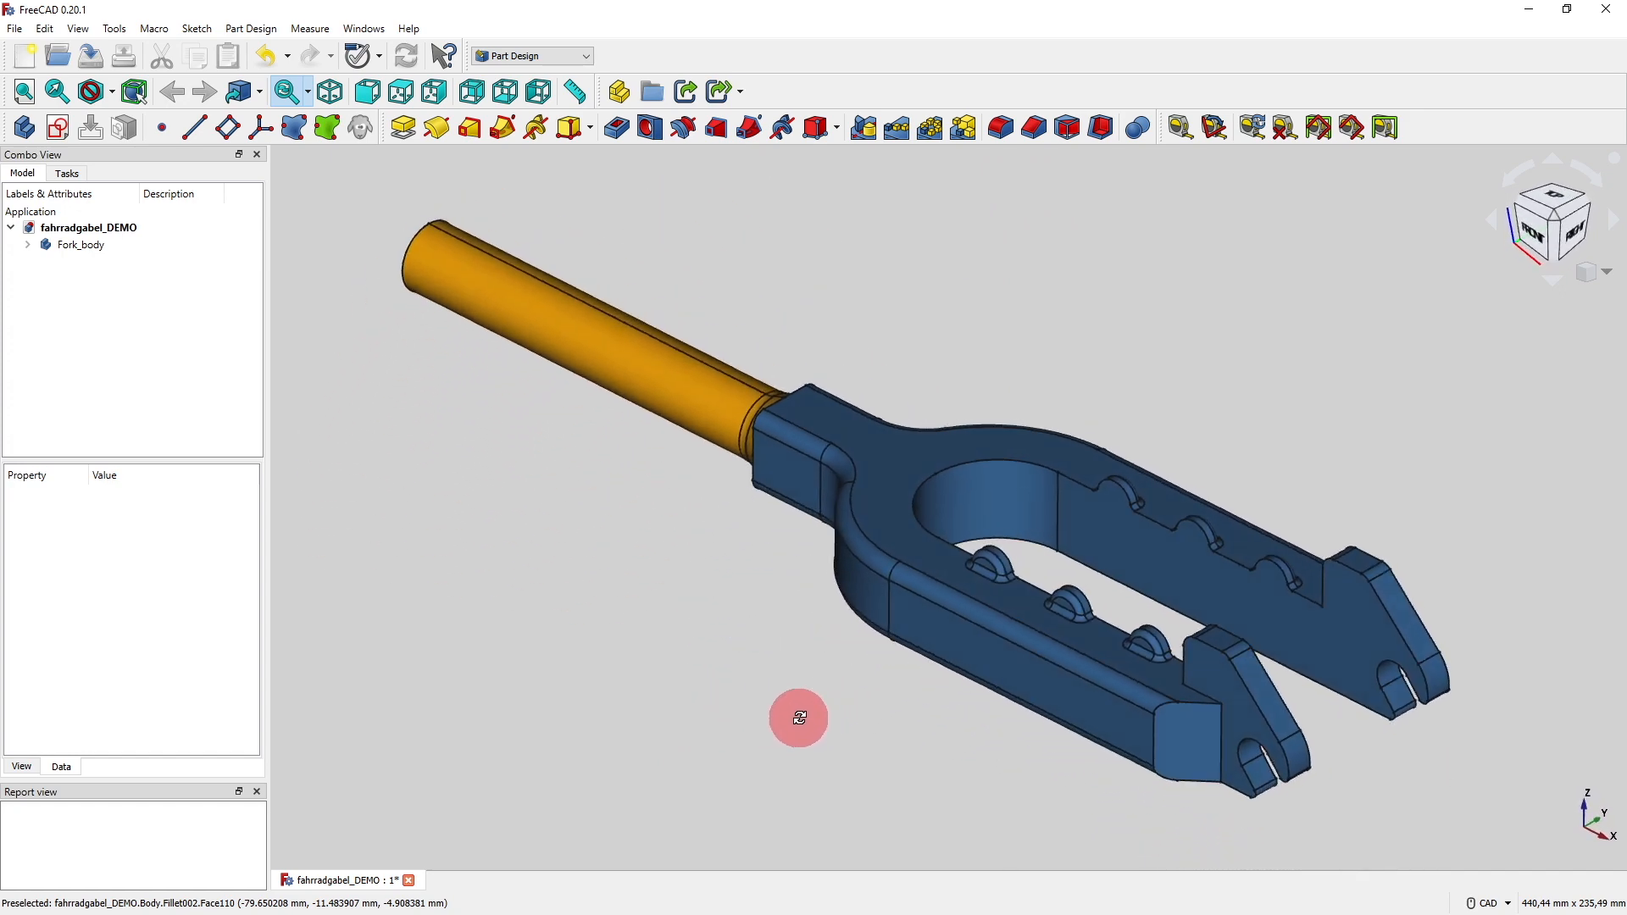
pyautogui.scroll(3, 975, 649)
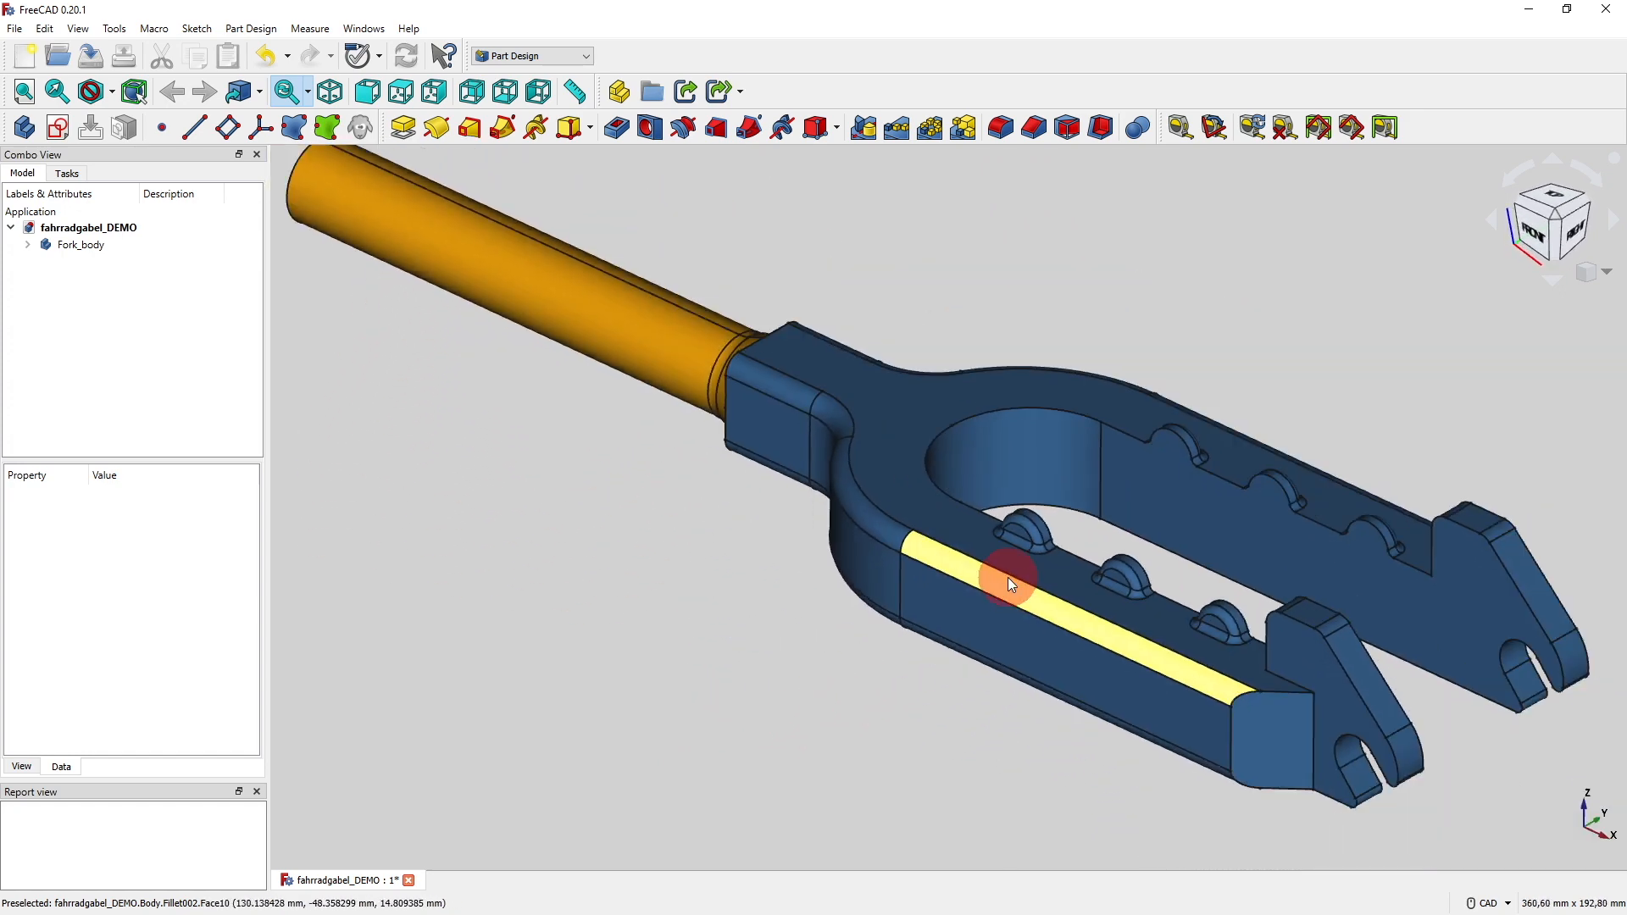
pyautogui.scroll(-1, 1008, 581)
pyautogui.scroll(-1, 1009, 577)
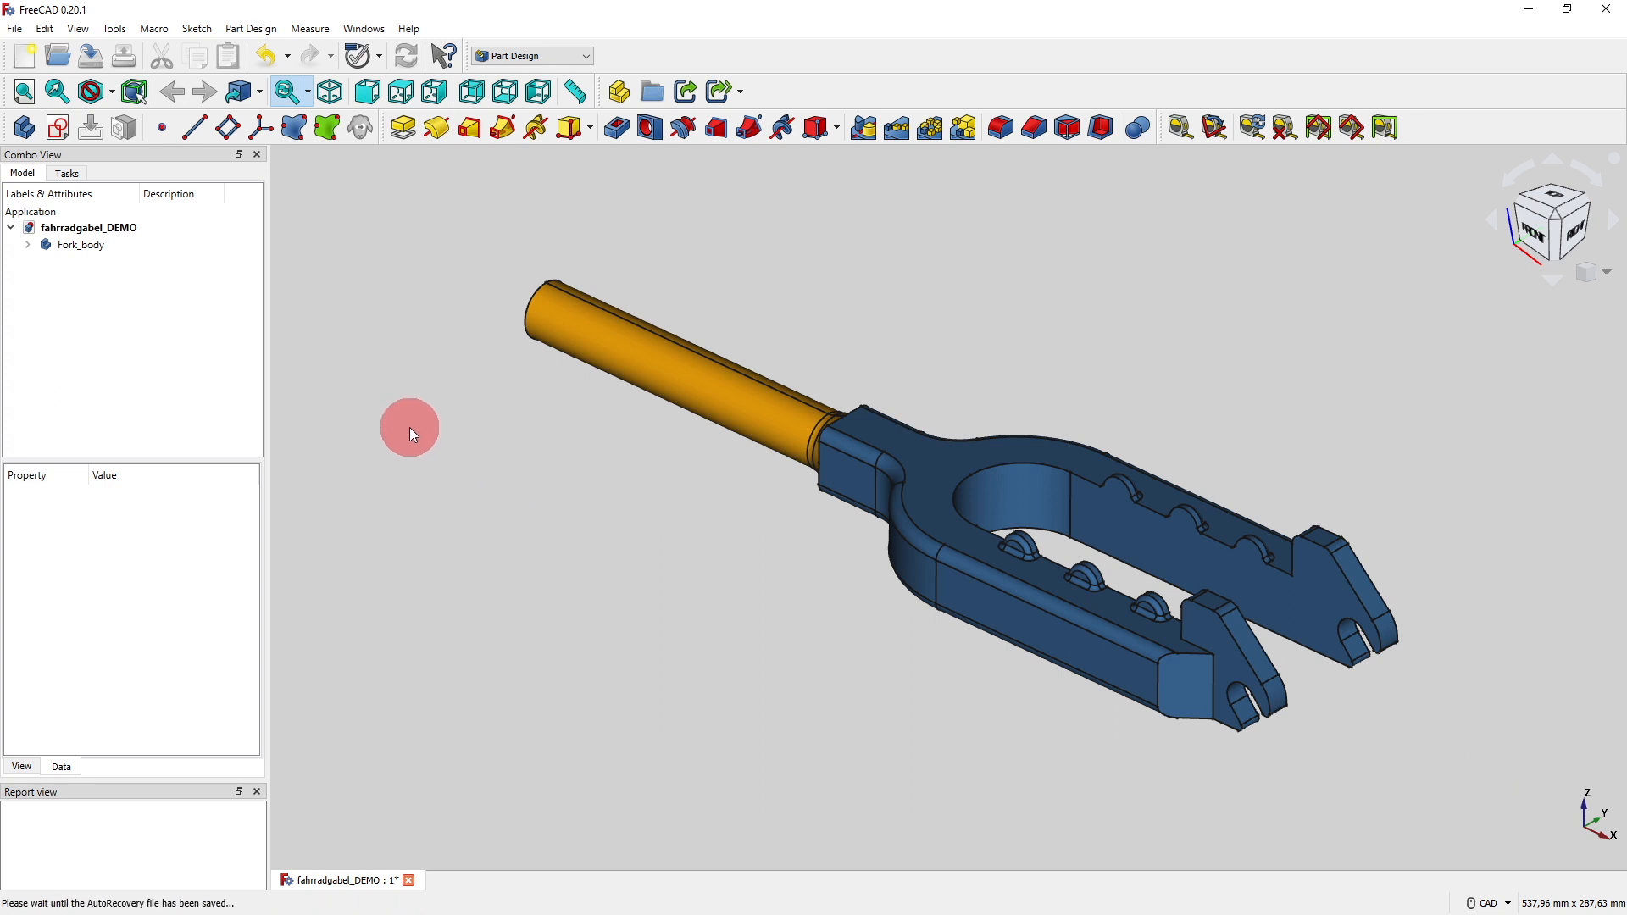
# Create a new empty document and choose the Part Design workbench for it.
pyautogui.click(16, 29)
pyautogui.click(224, 128)
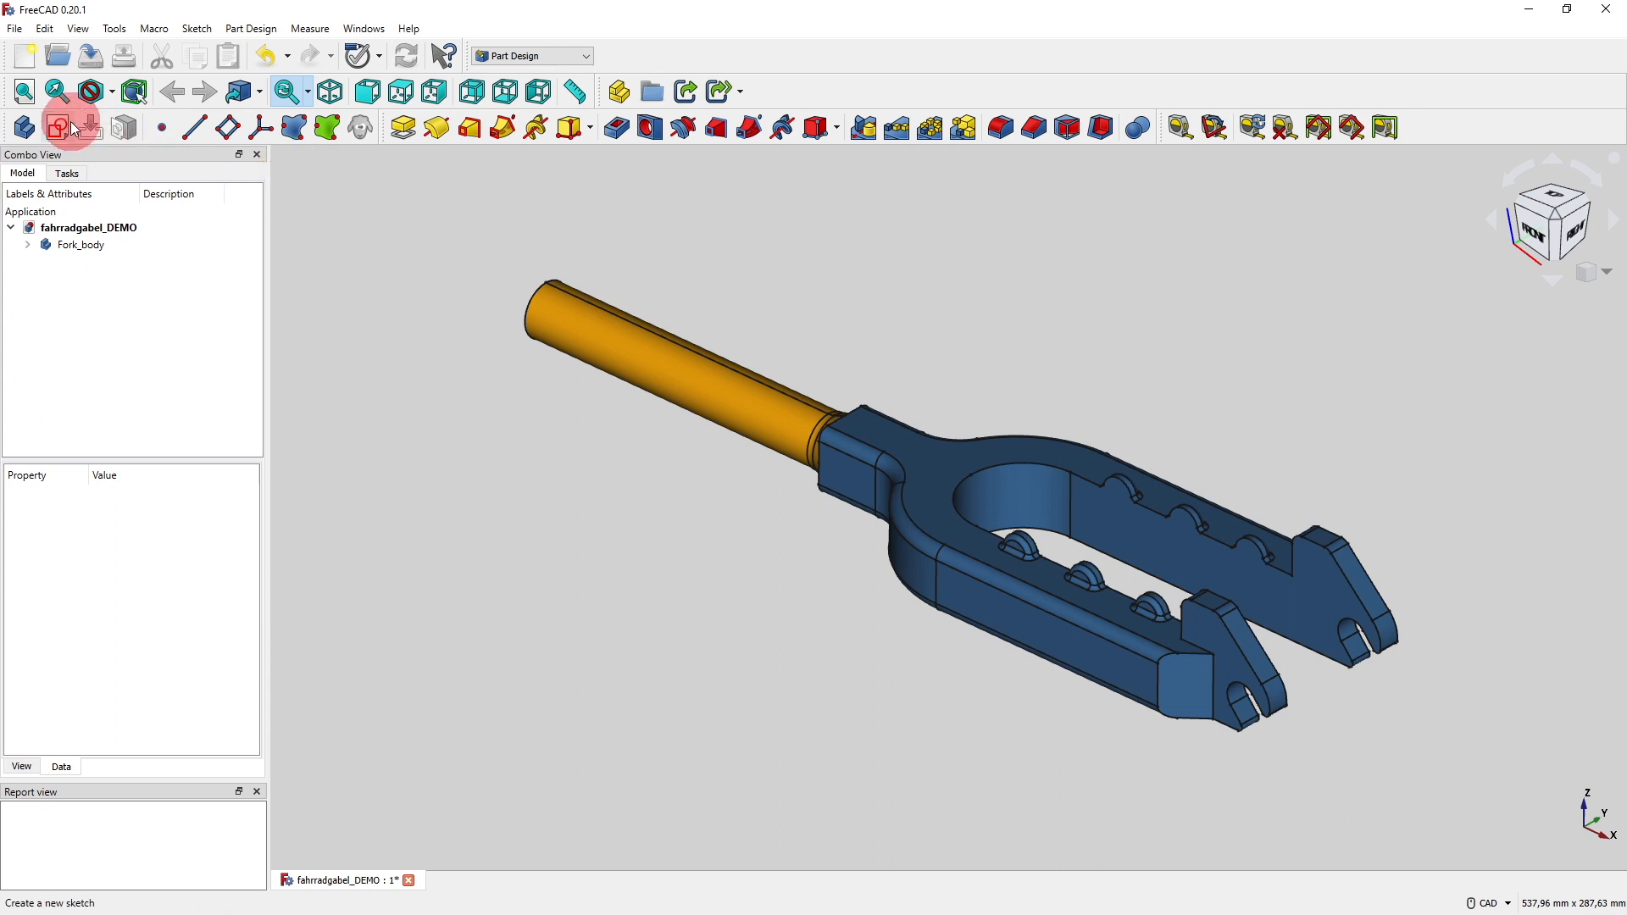
pyautogui.click(29, 56)
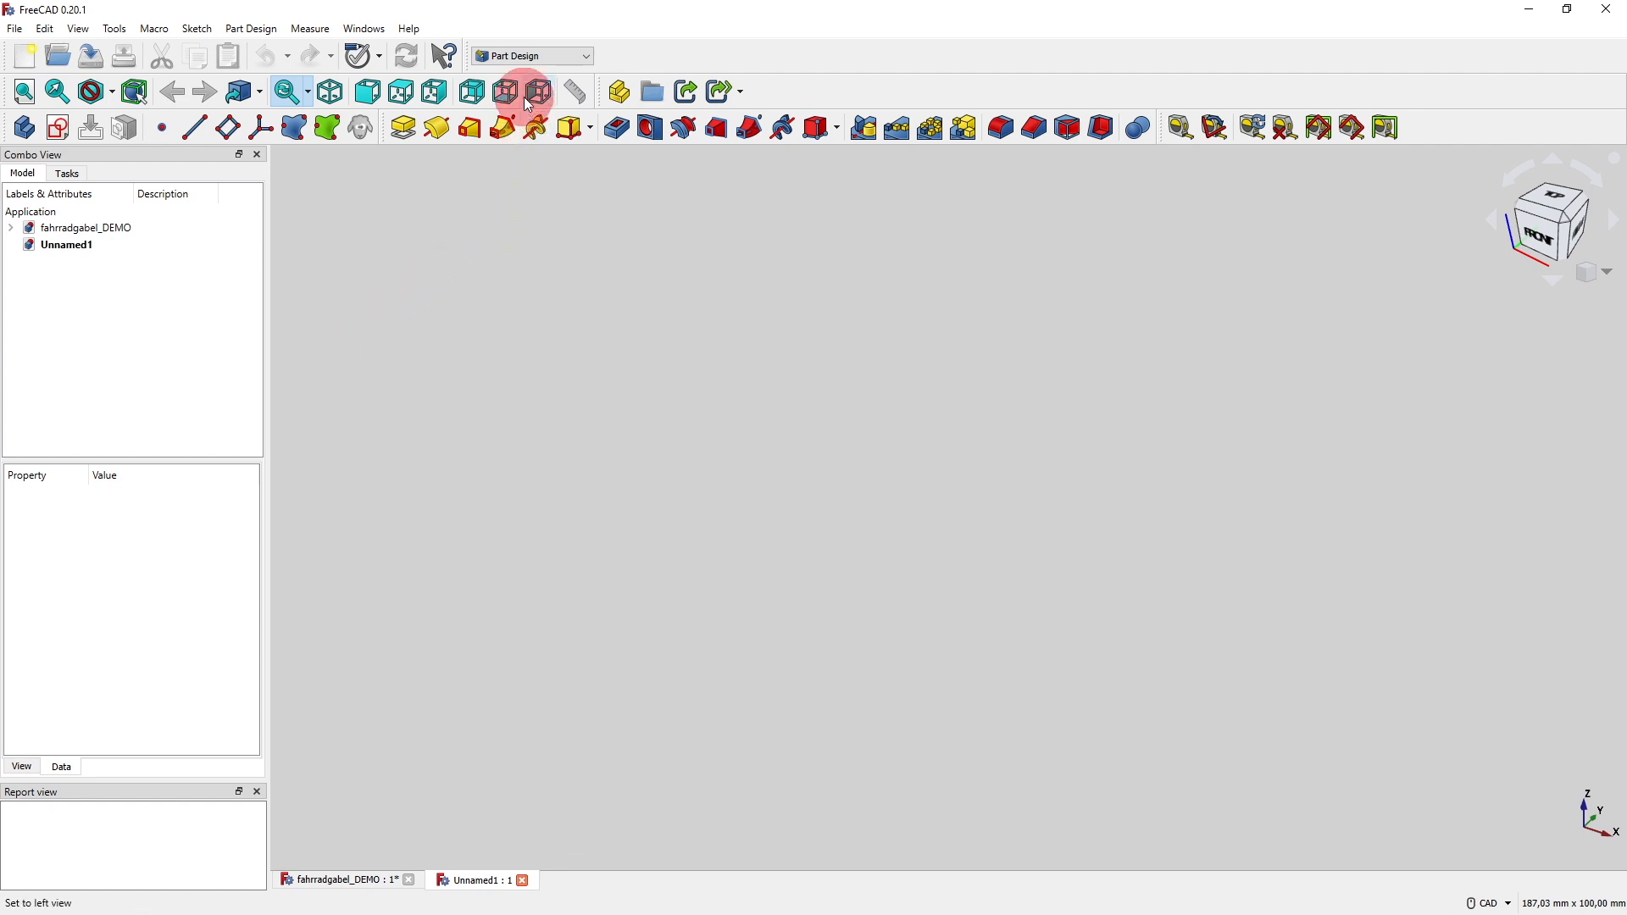
pyautogui.click(506, 56)
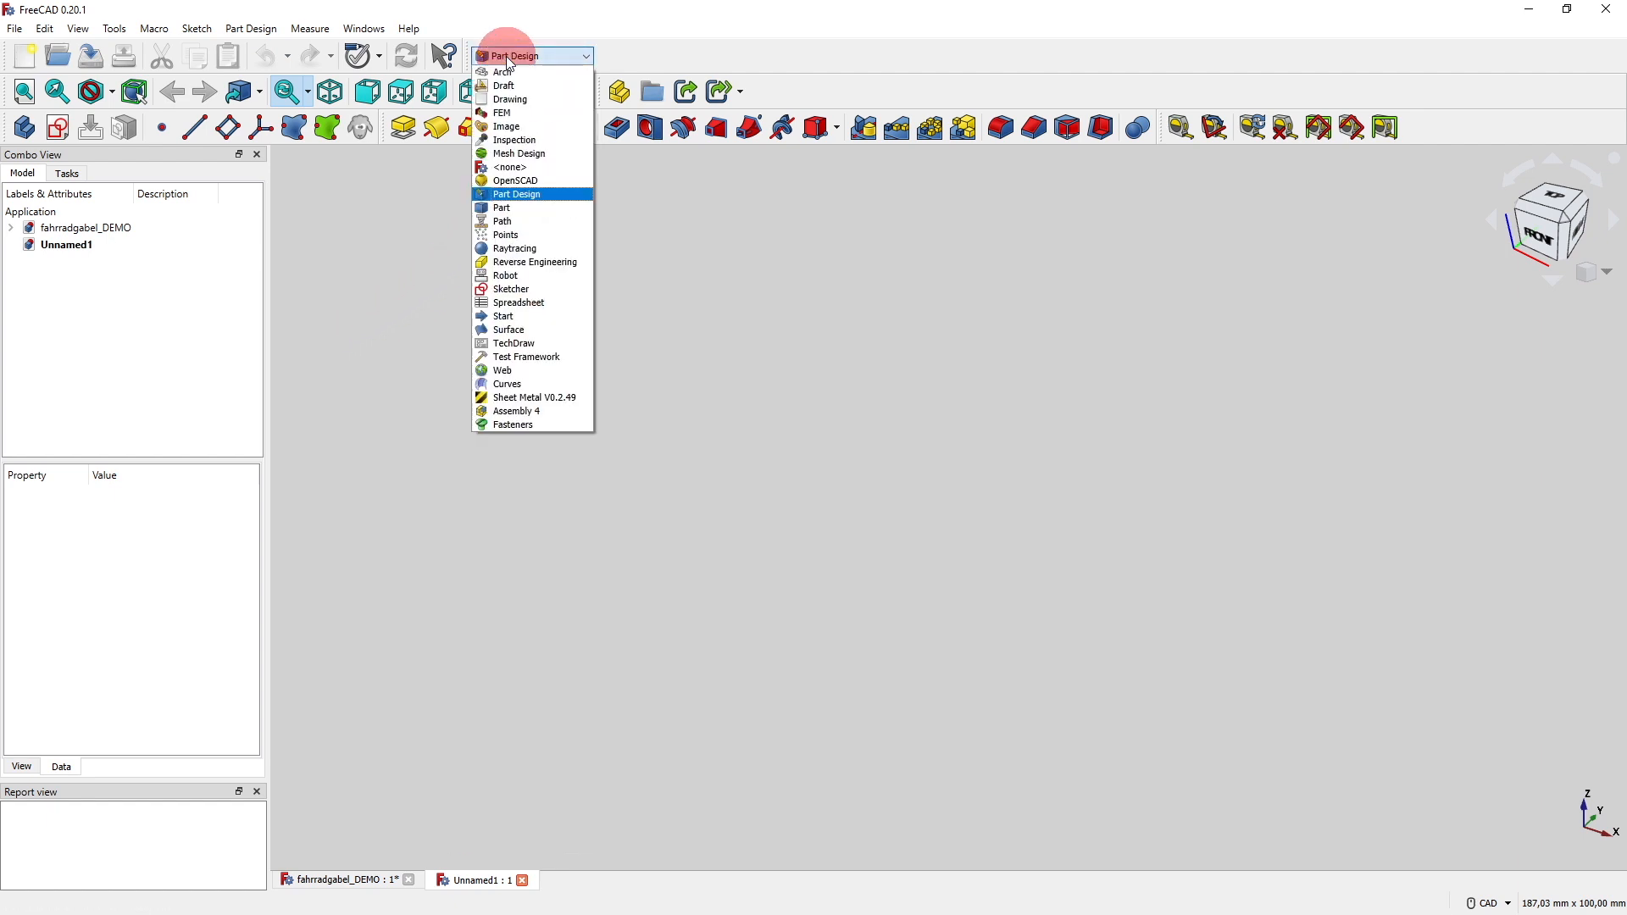
pyautogui.click(535, 204)
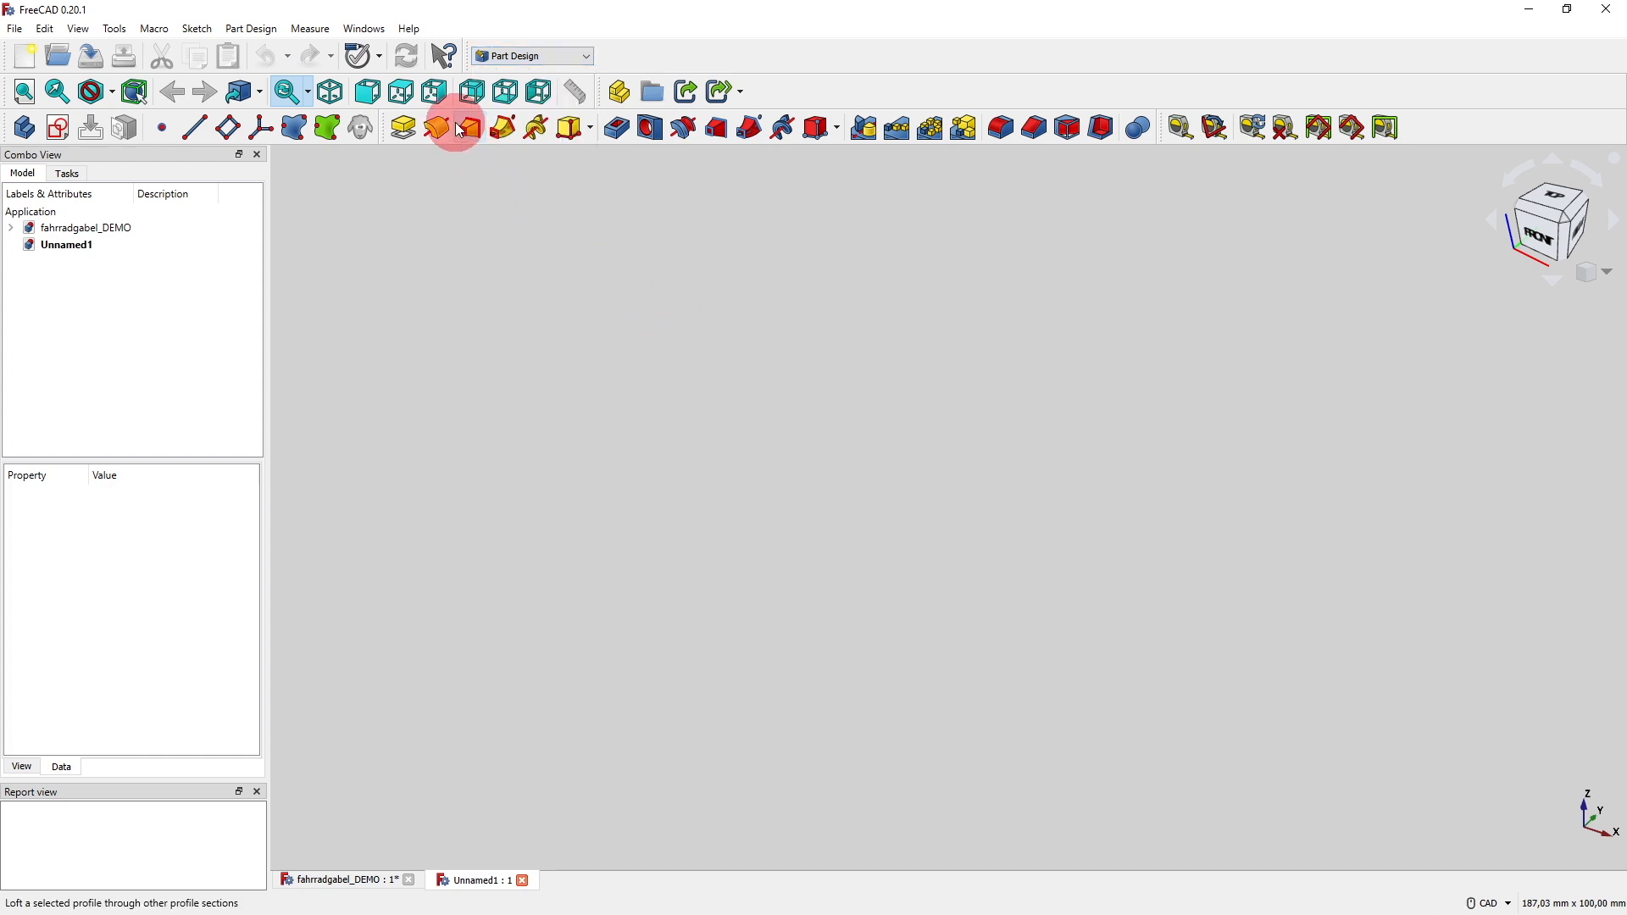
# View the About FreeCAD information to check the program version, then close it.
pyautogui.click(408, 29)
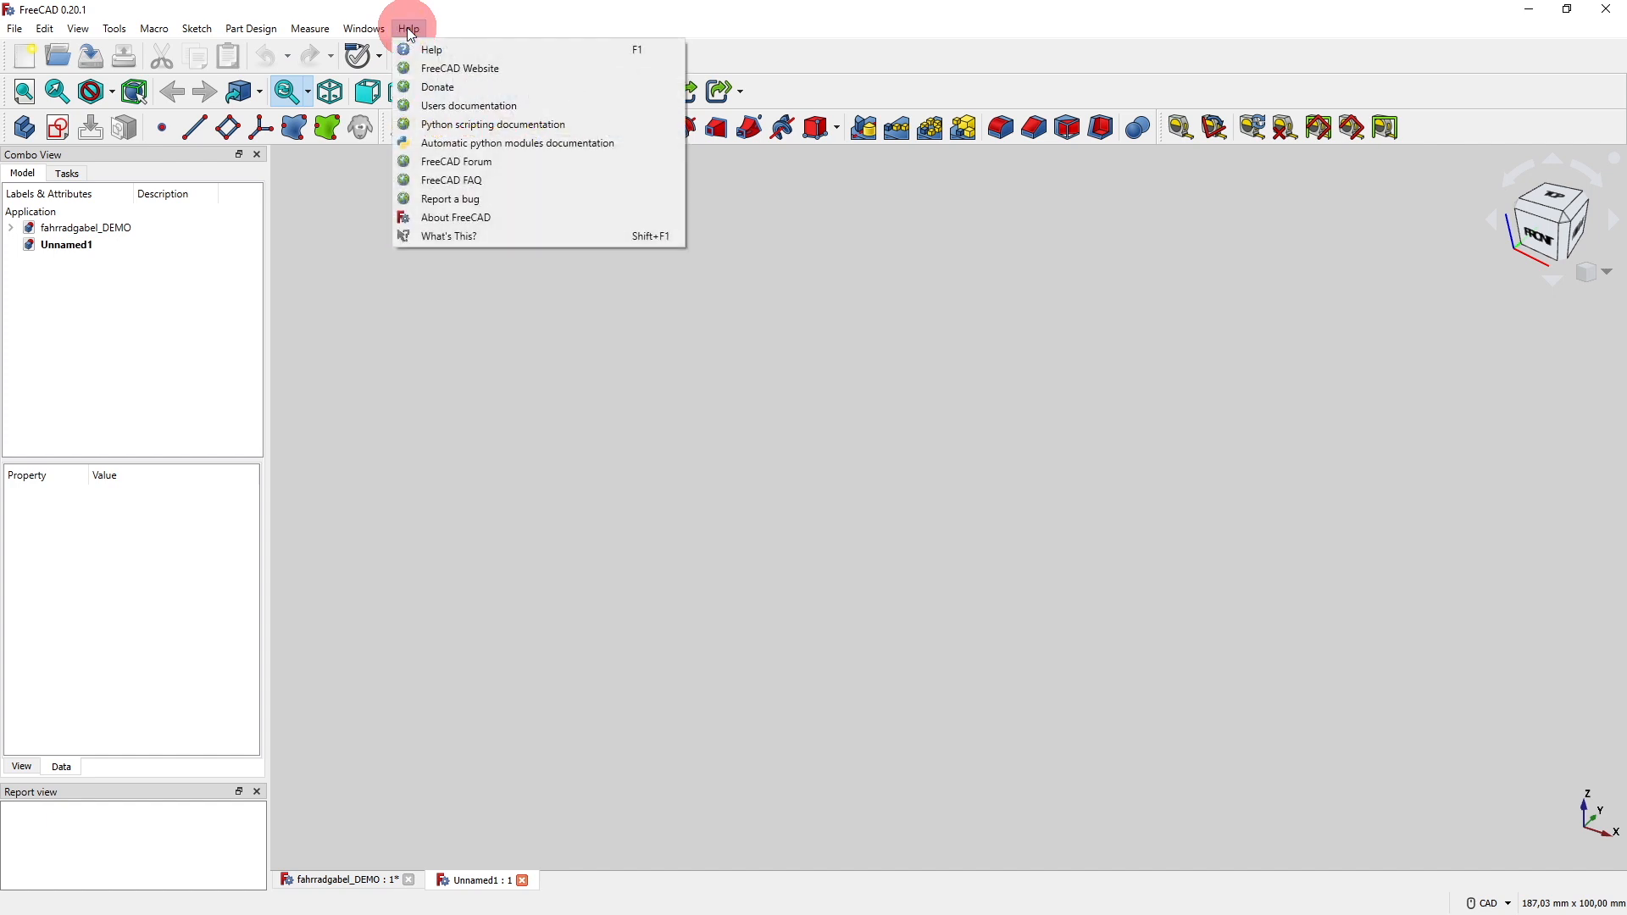
pyautogui.click(457, 224)
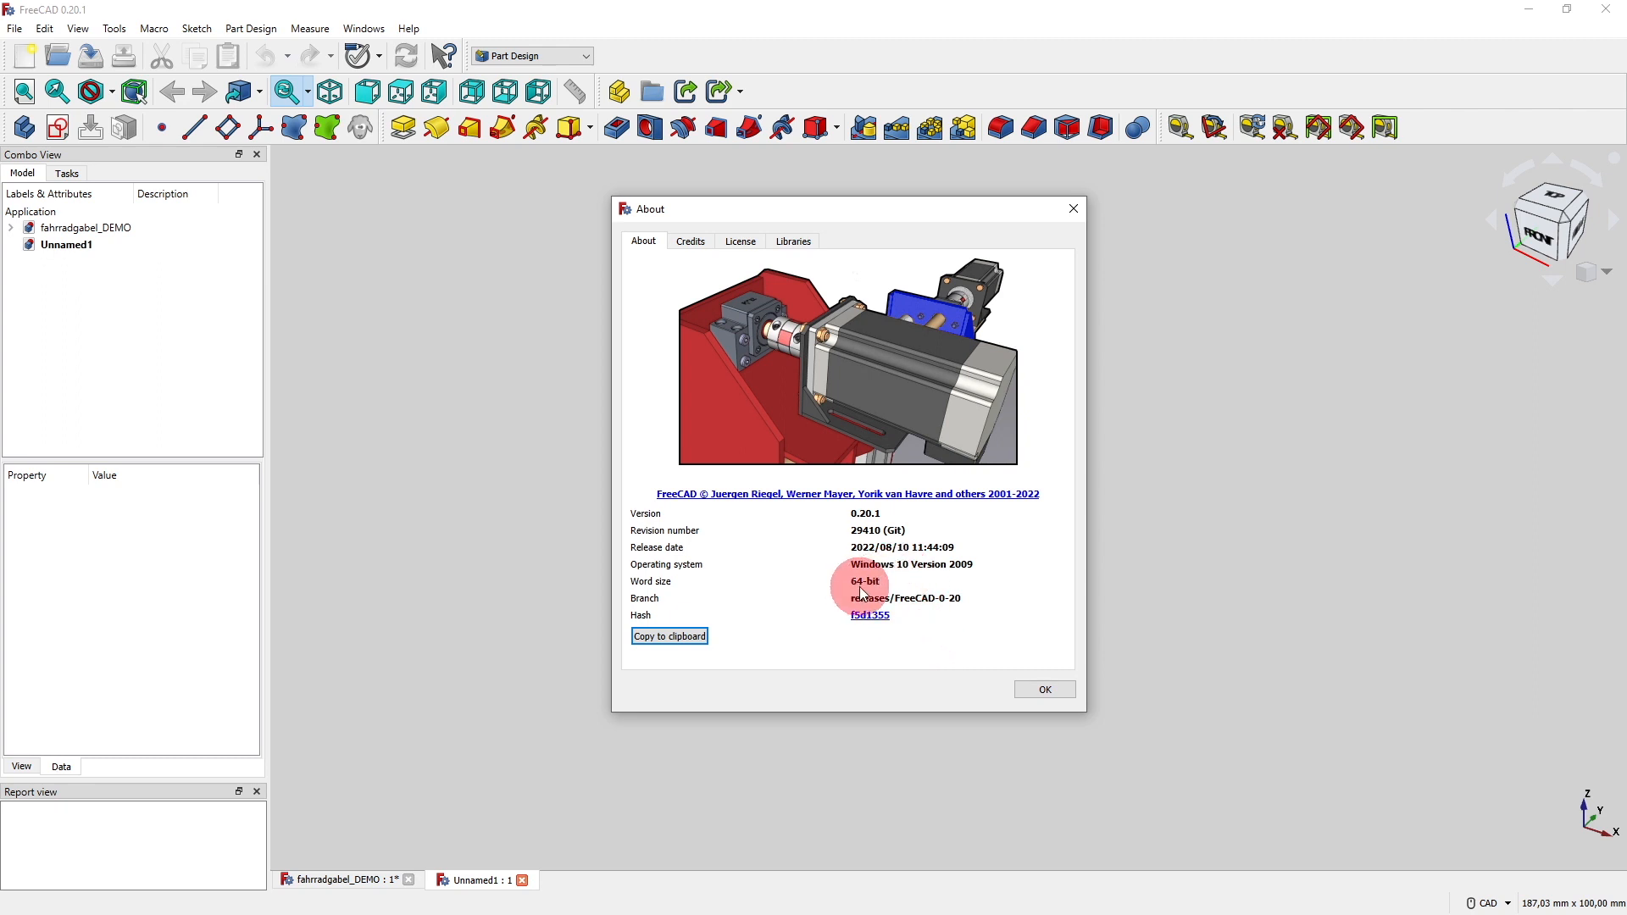
pyautogui.click(1041, 688)
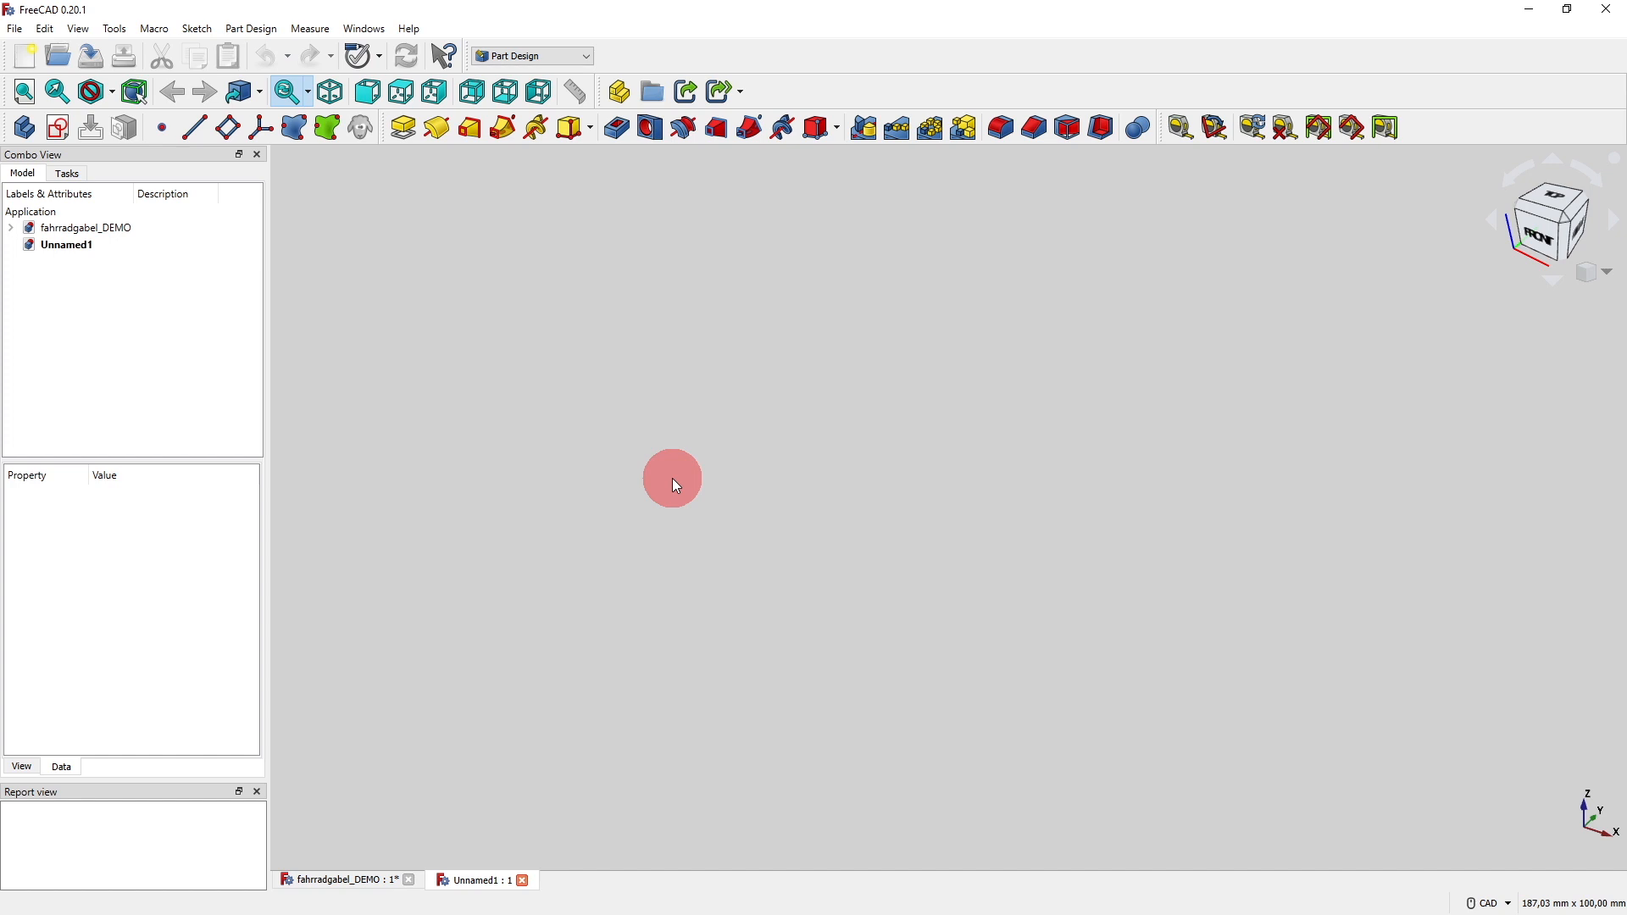
# Create a new body and start a sketch on its XY plane.
pyautogui.click(24, 129)
pyautogui.click(58, 127)
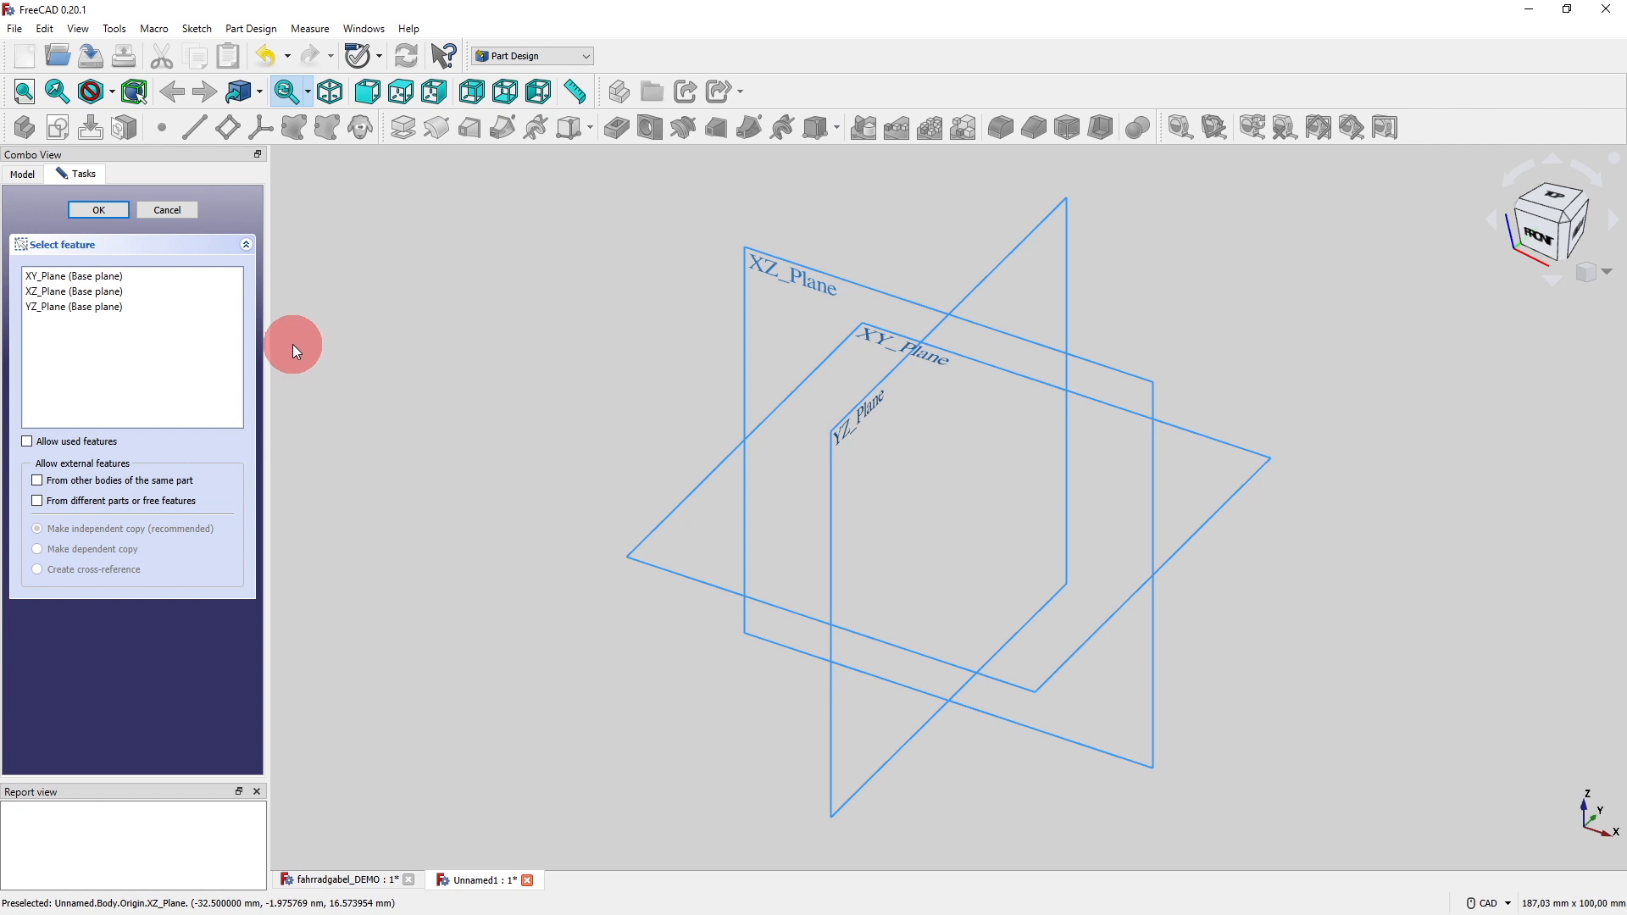
pyautogui.click(73, 276)
pyautogui.click(99, 210)
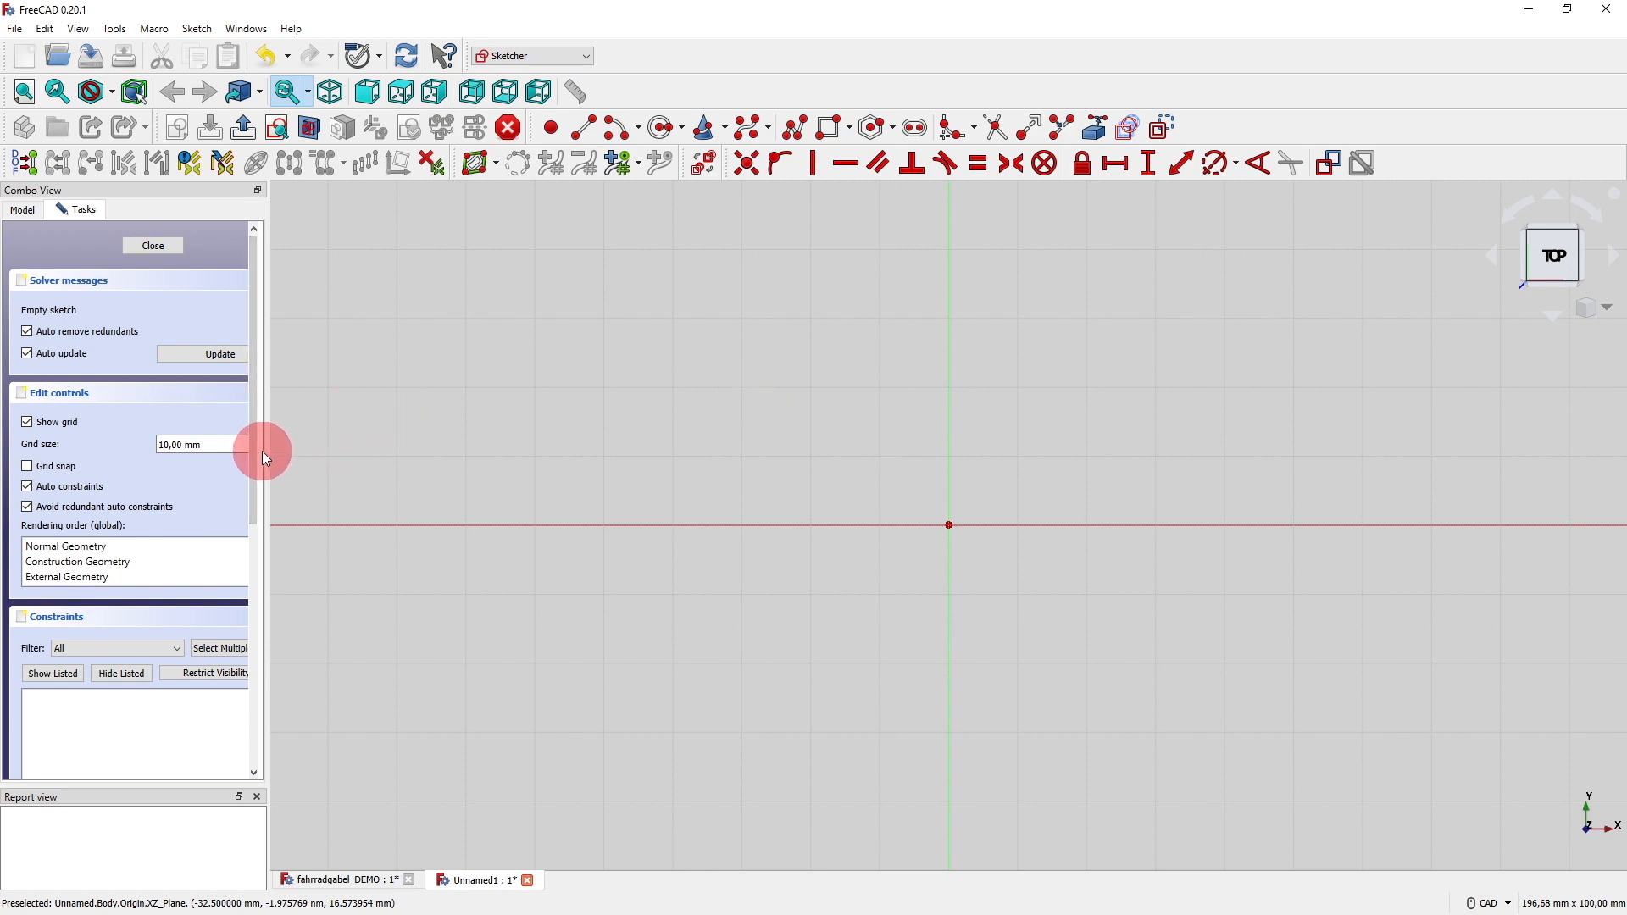
# Start a polyline at the origin with a vertical segment about 15 mm long up the Y axis and a horizontal segment about 30 mm long.
pyautogui.moveTo(272, 448); pyautogui.dragTo(333, 455)
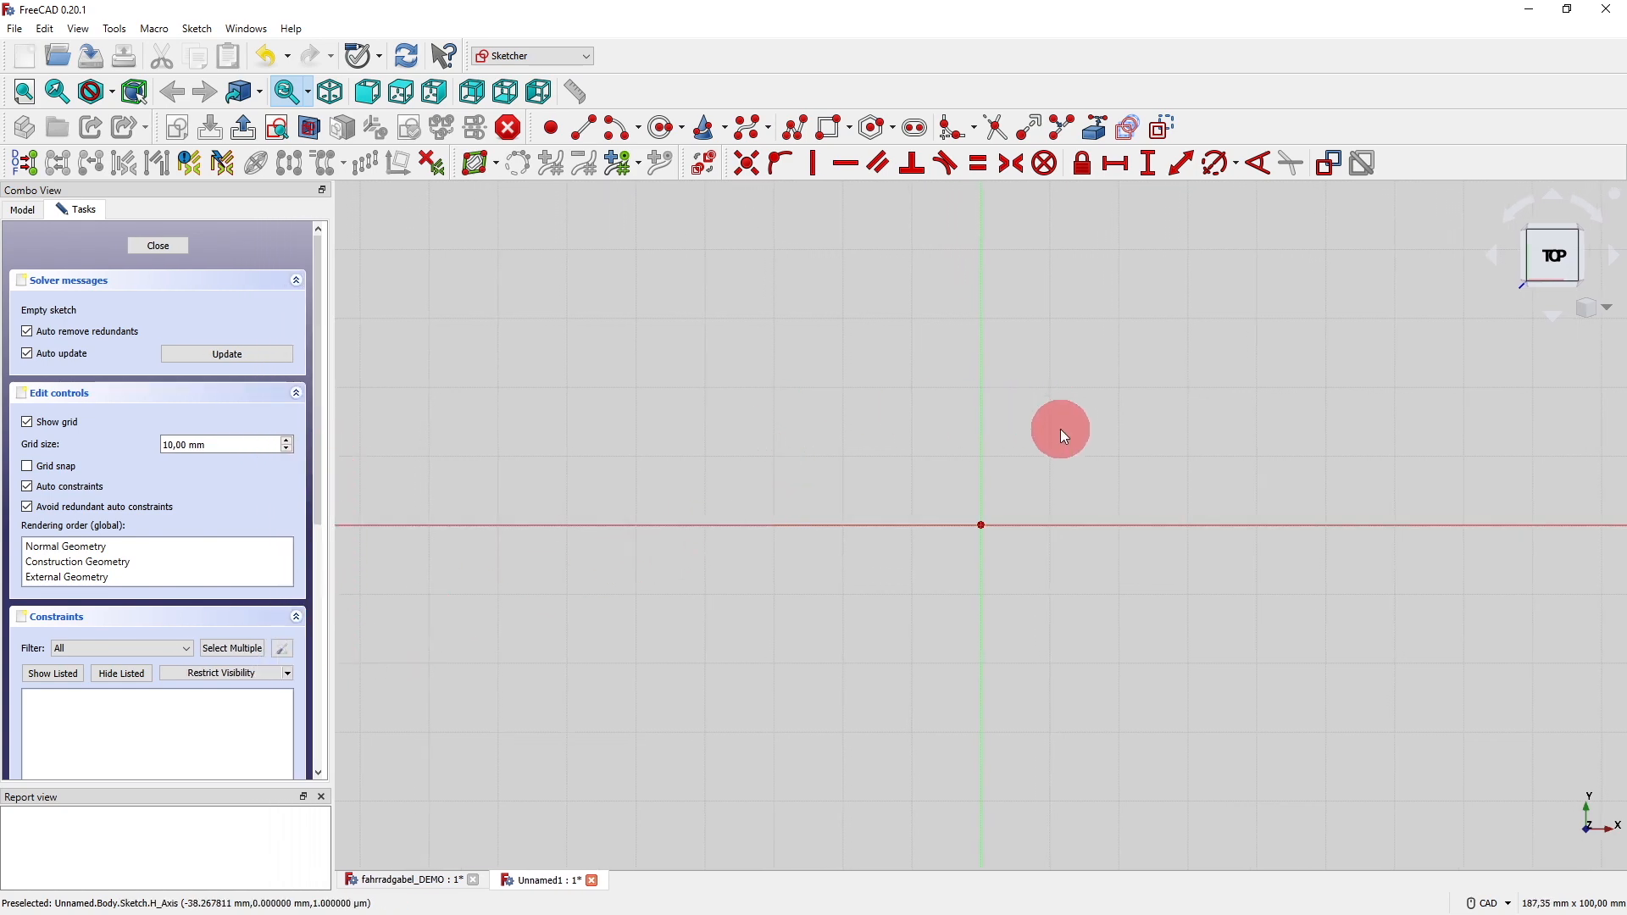
pyautogui.moveTo(1060, 429)
pyautogui.mouseDown(button='middle')
pyautogui.moveTo(770, 543)
pyautogui.moveTo(577, 672)
pyautogui.mouseUp(button='middle')
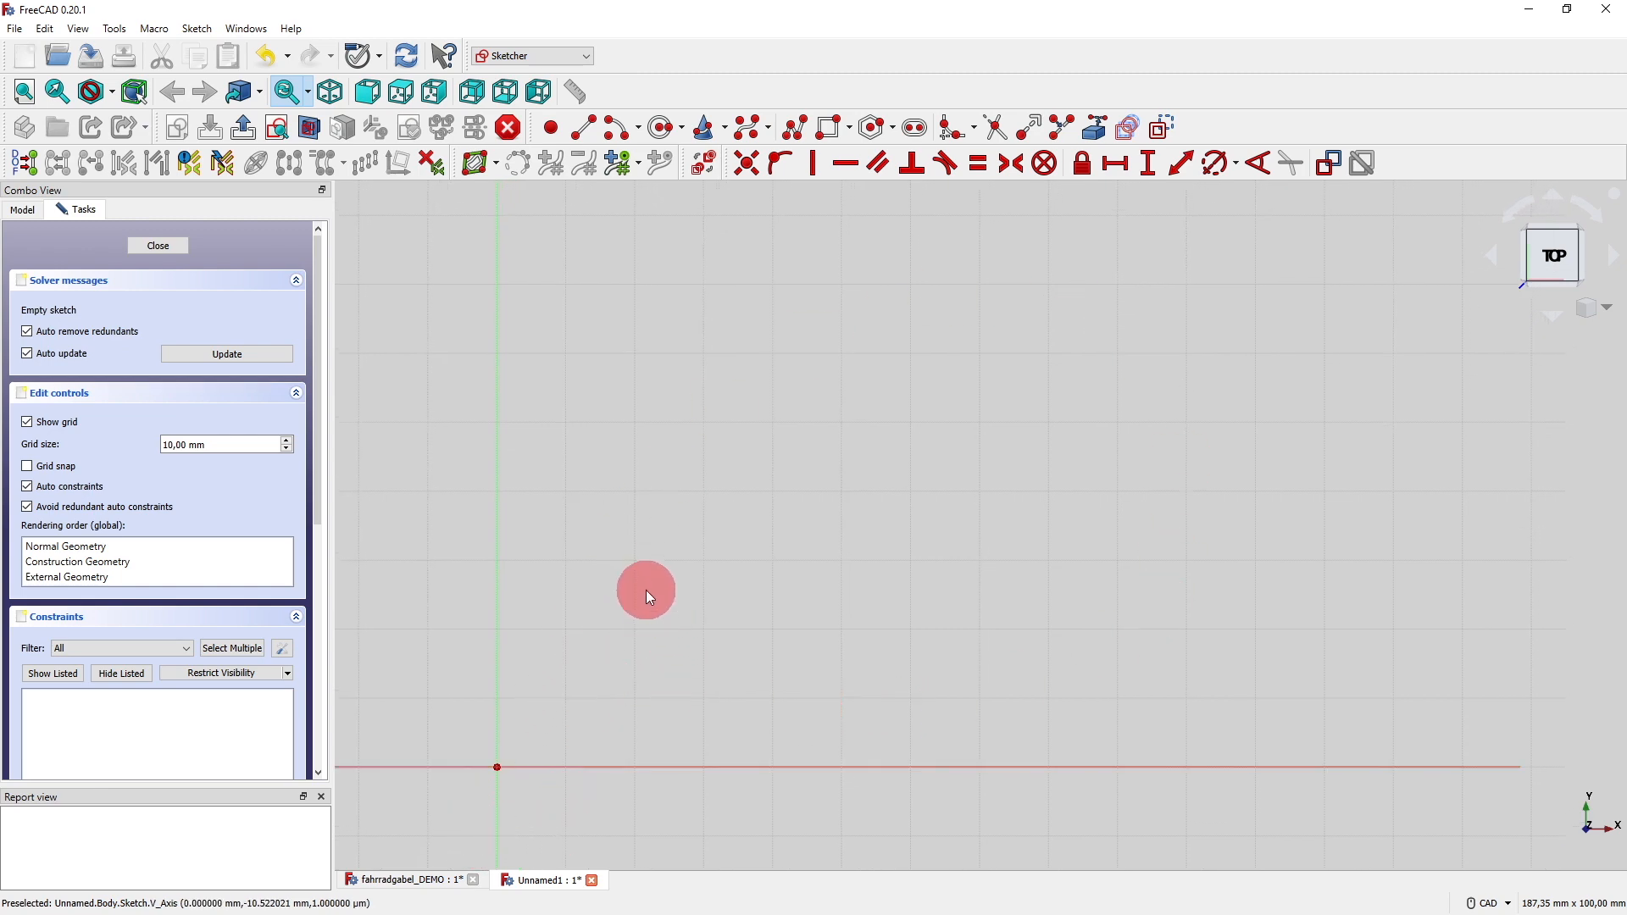
pyautogui.click(794, 129)
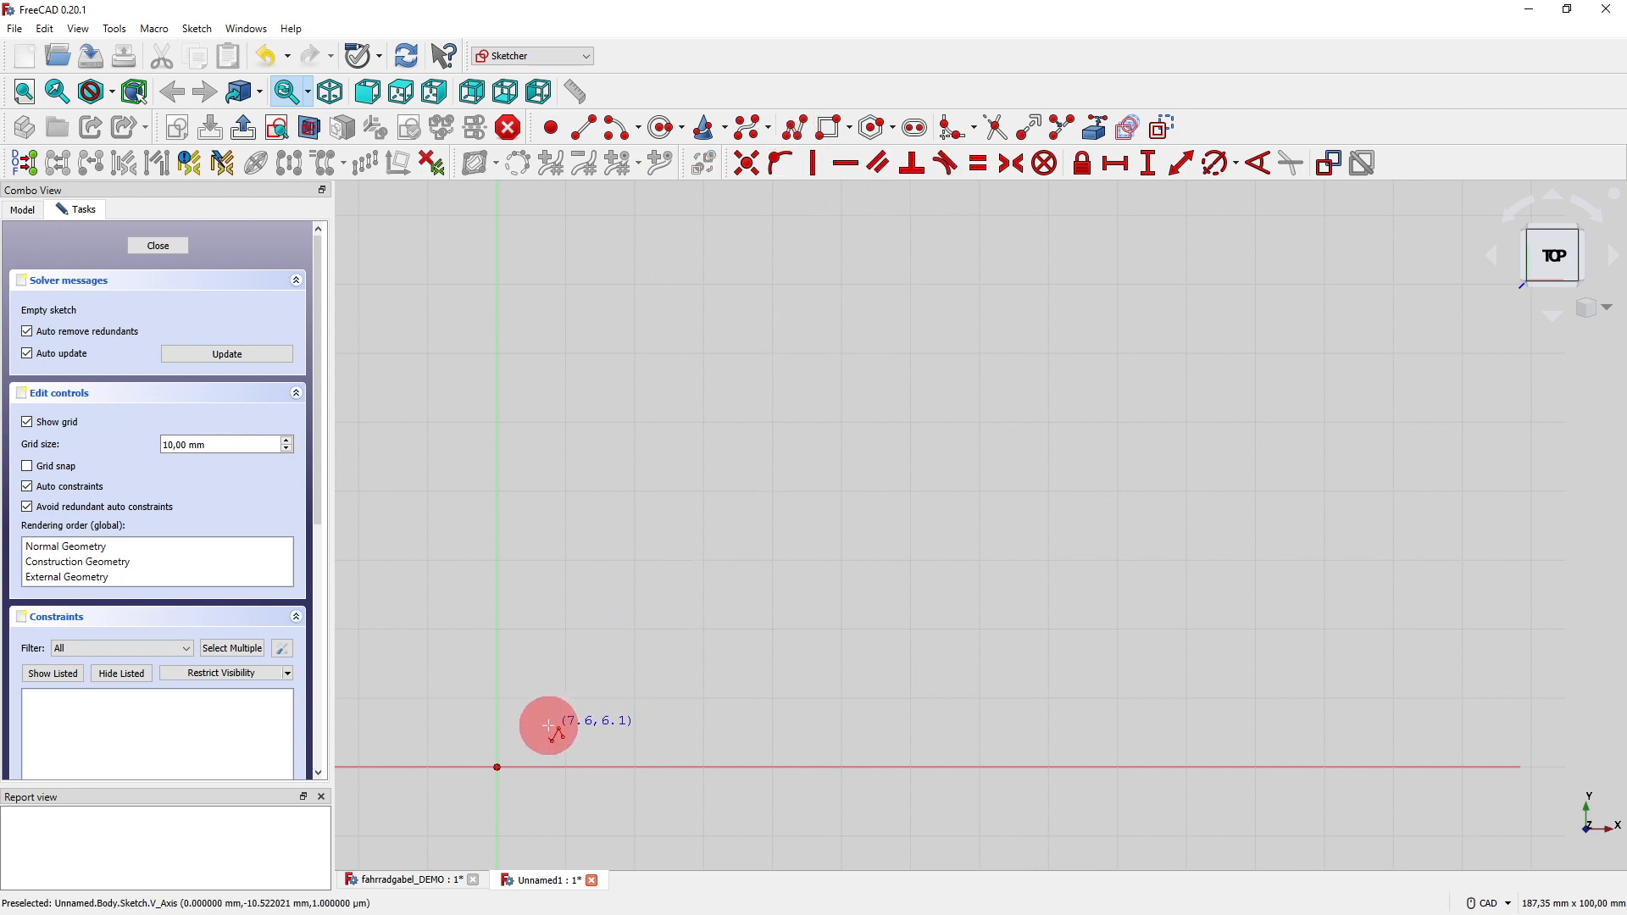
pyautogui.click(496, 770)
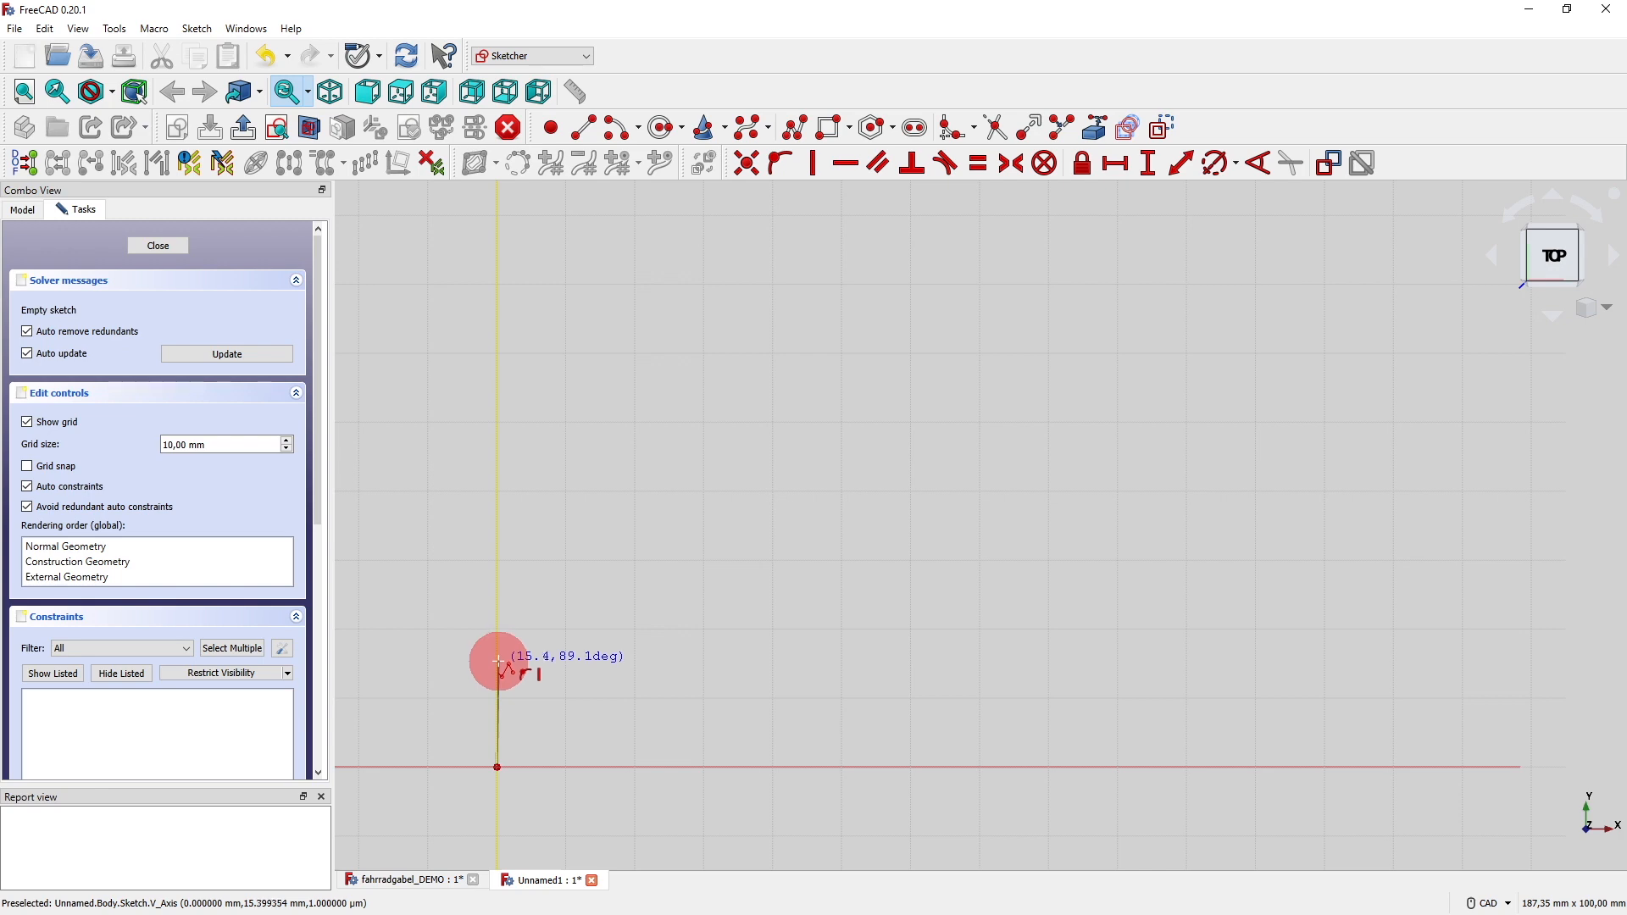
pyautogui.click(498, 661)
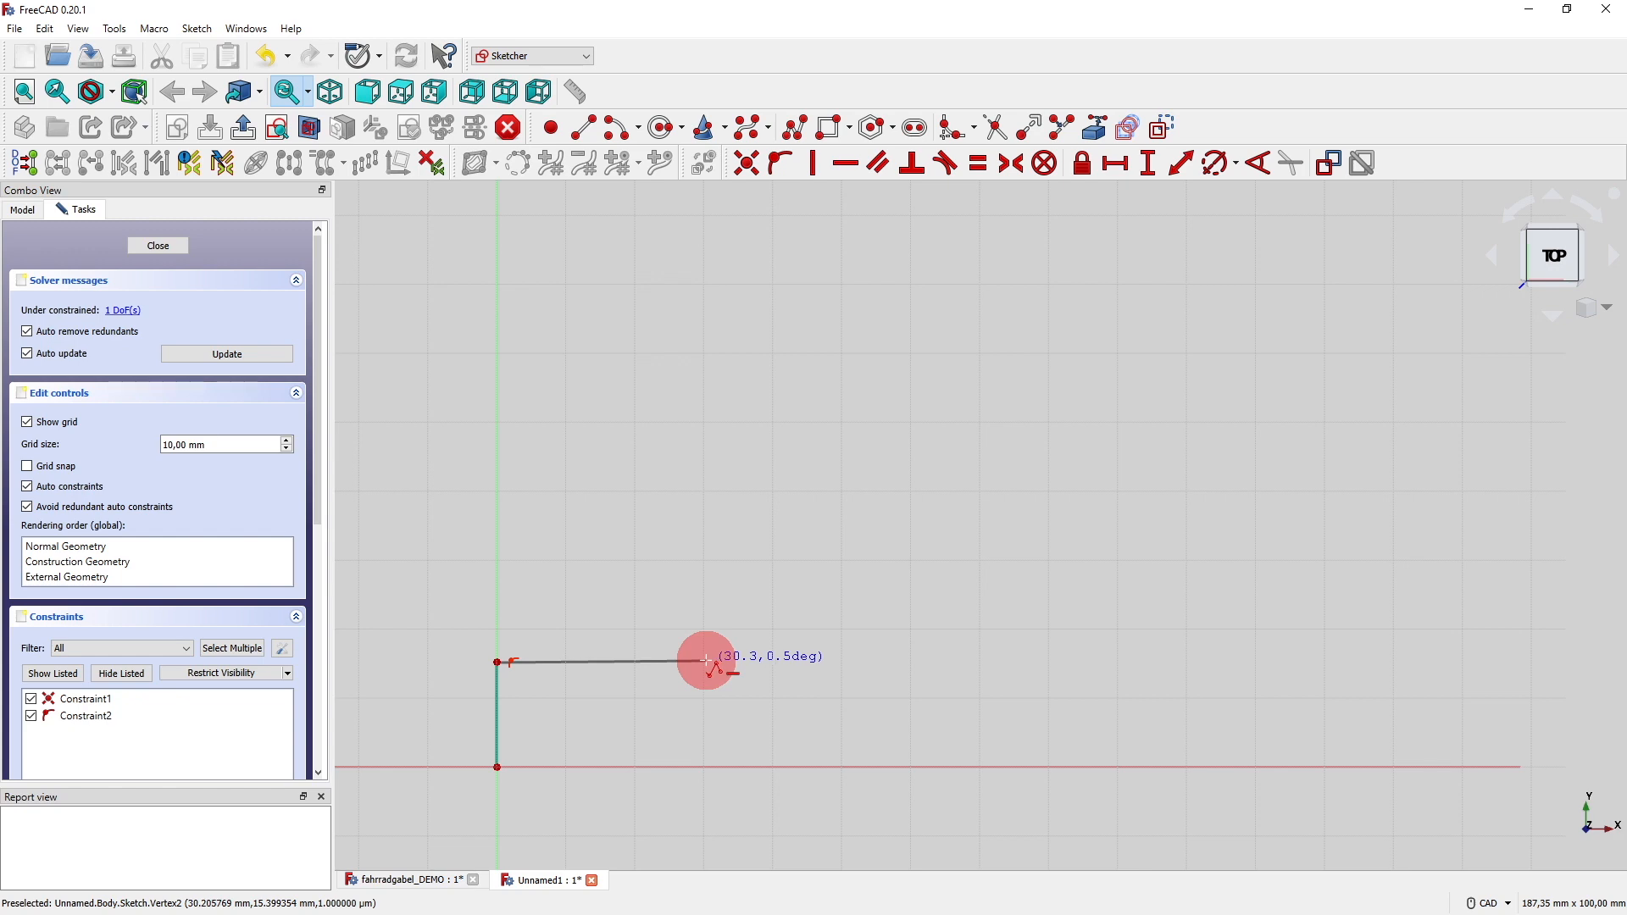
pyautogui.click(706, 660)
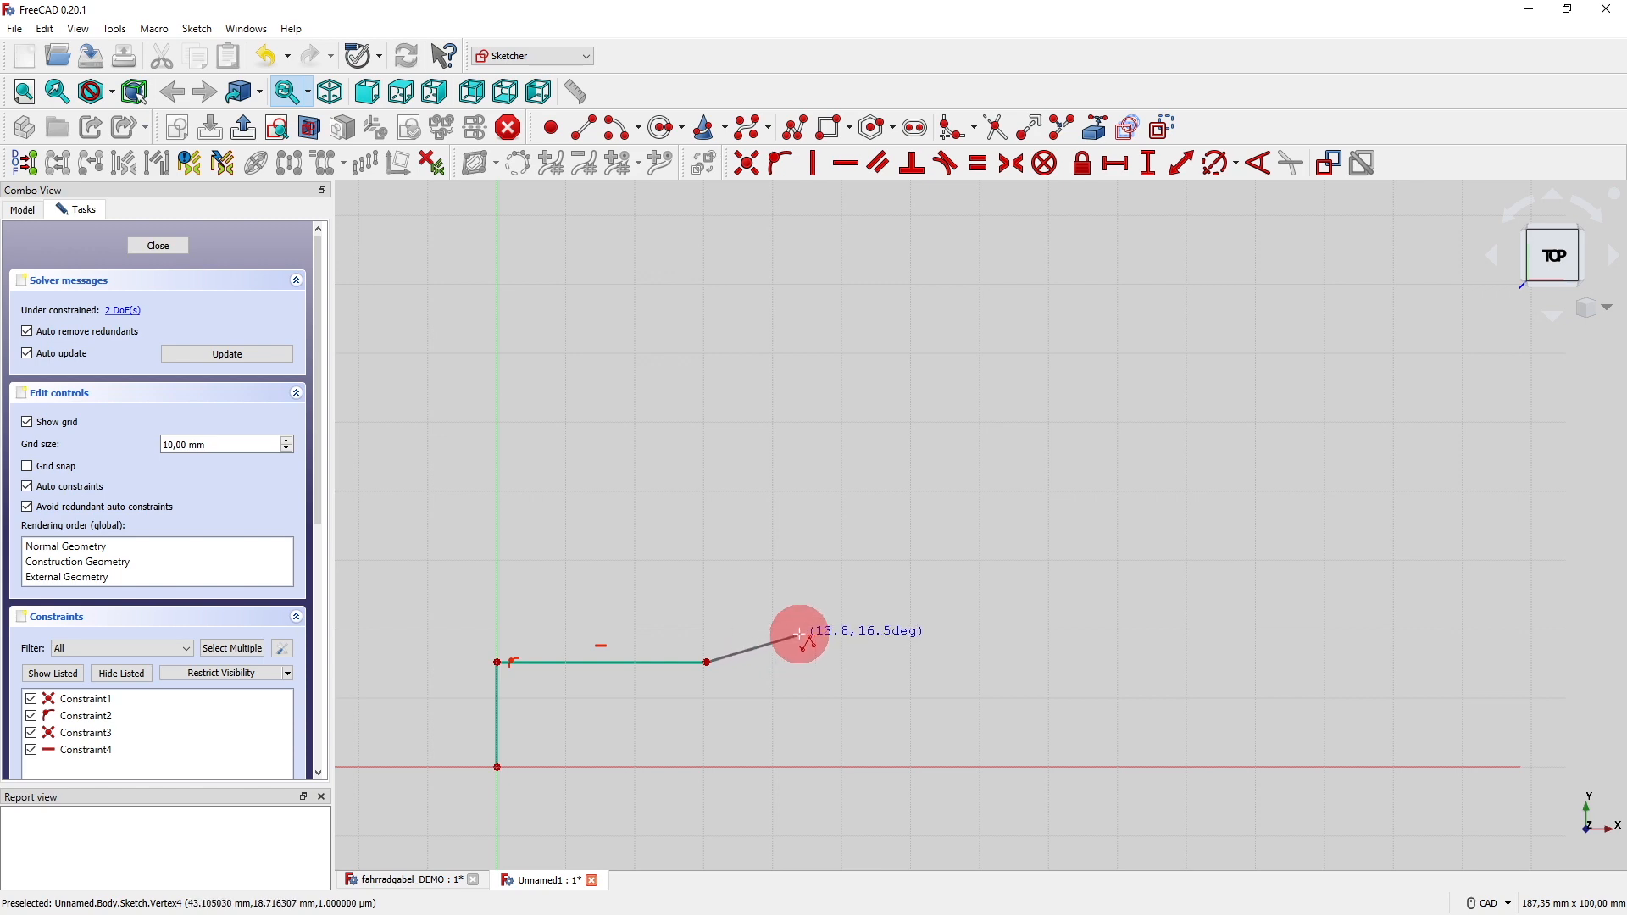
# Continue the polyline with an upward tangent arc of about 21 mm radius and a larger tangent arc that levels off almost horizontally.
pyautogui.press('m')
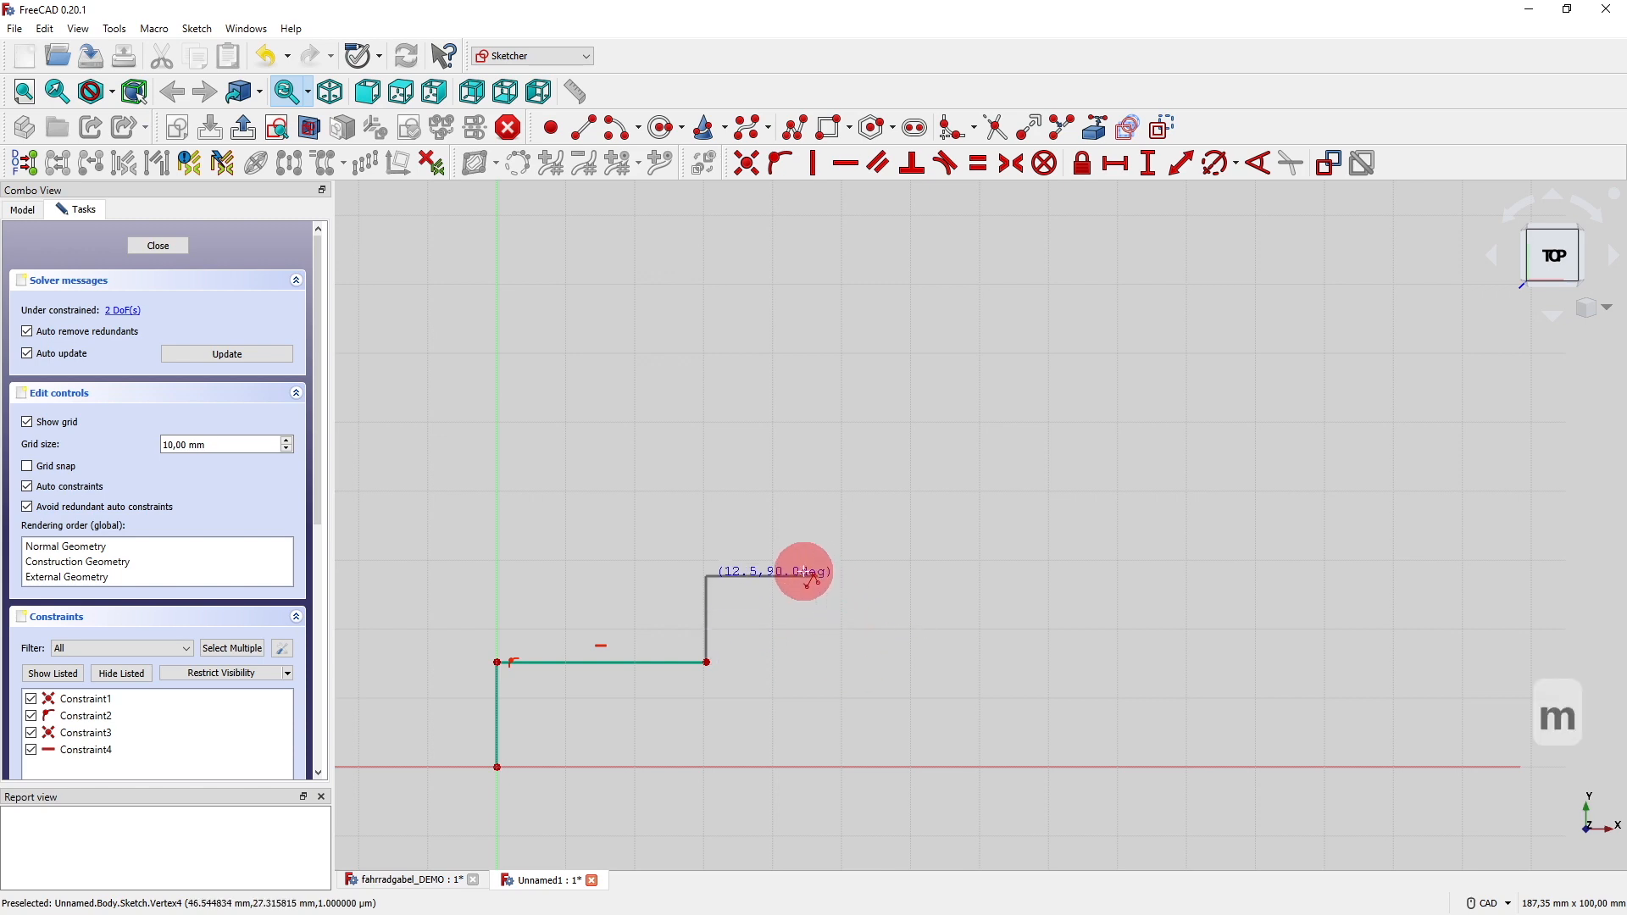
pyautogui.press('m')
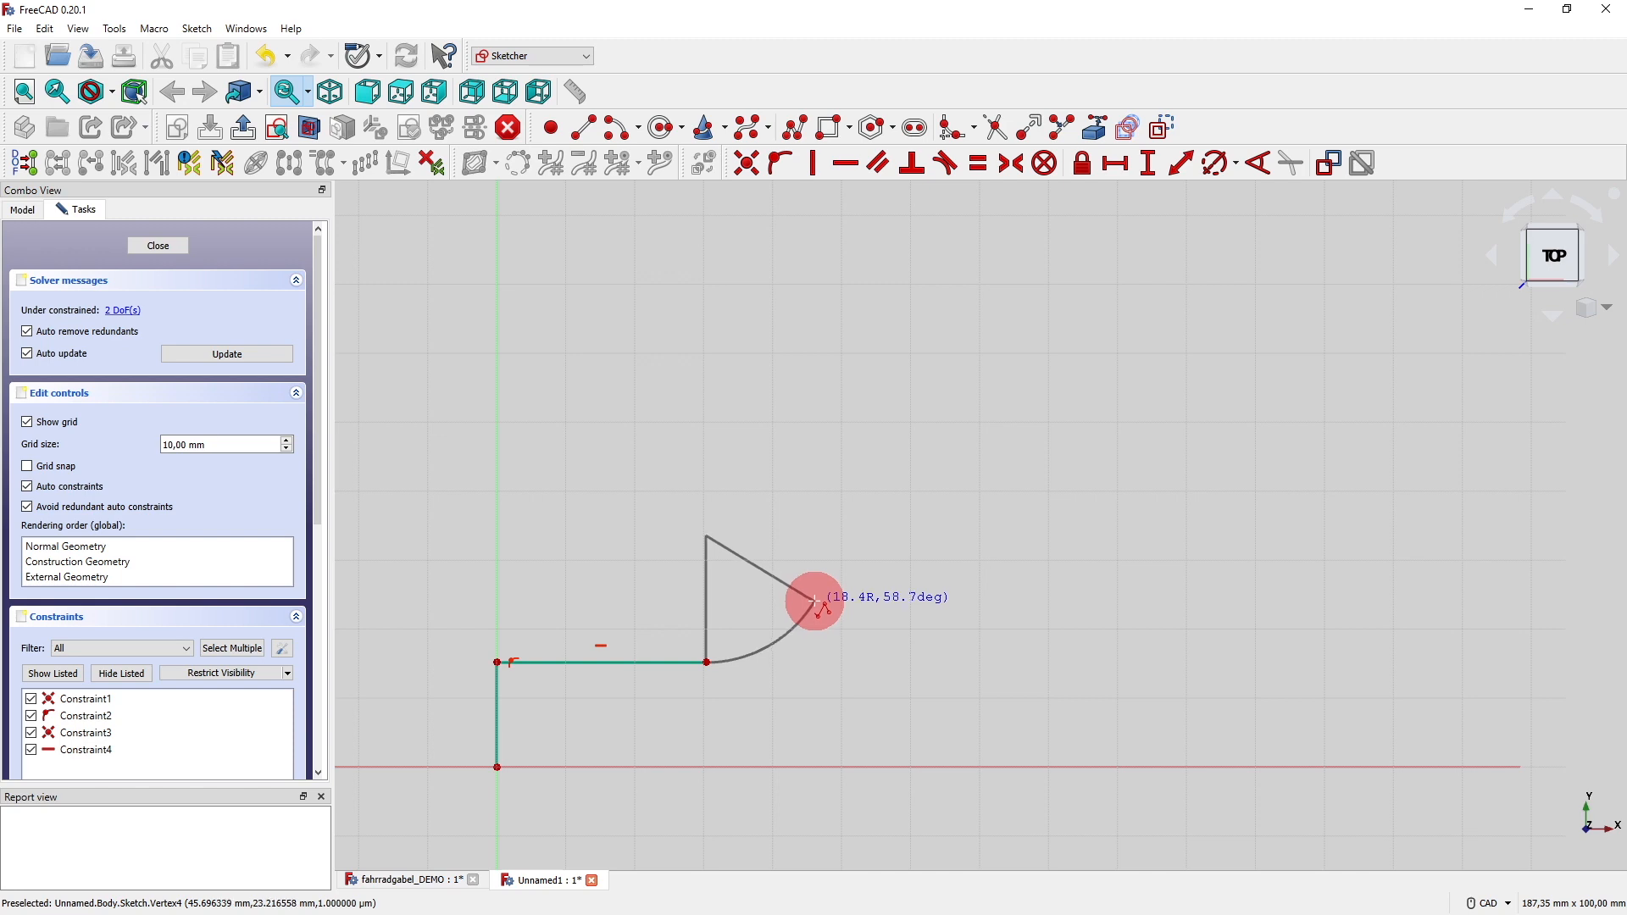
pyautogui.moveTo(820, 591); pyautogui.dragTo(828, 592)
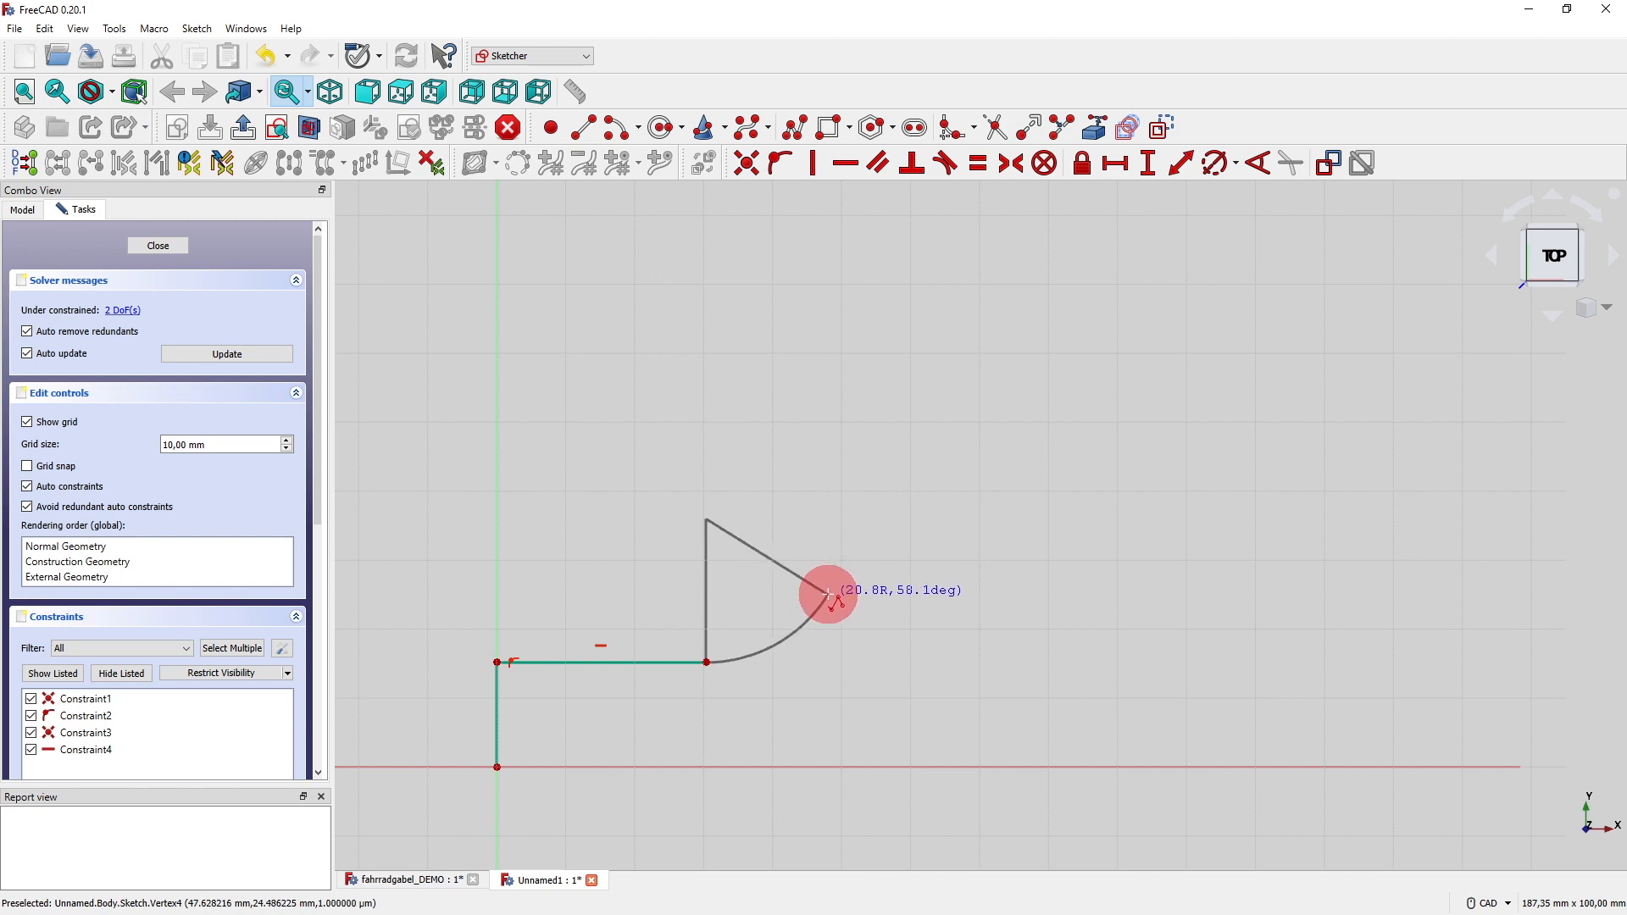
pyautogui.click(828, 593)
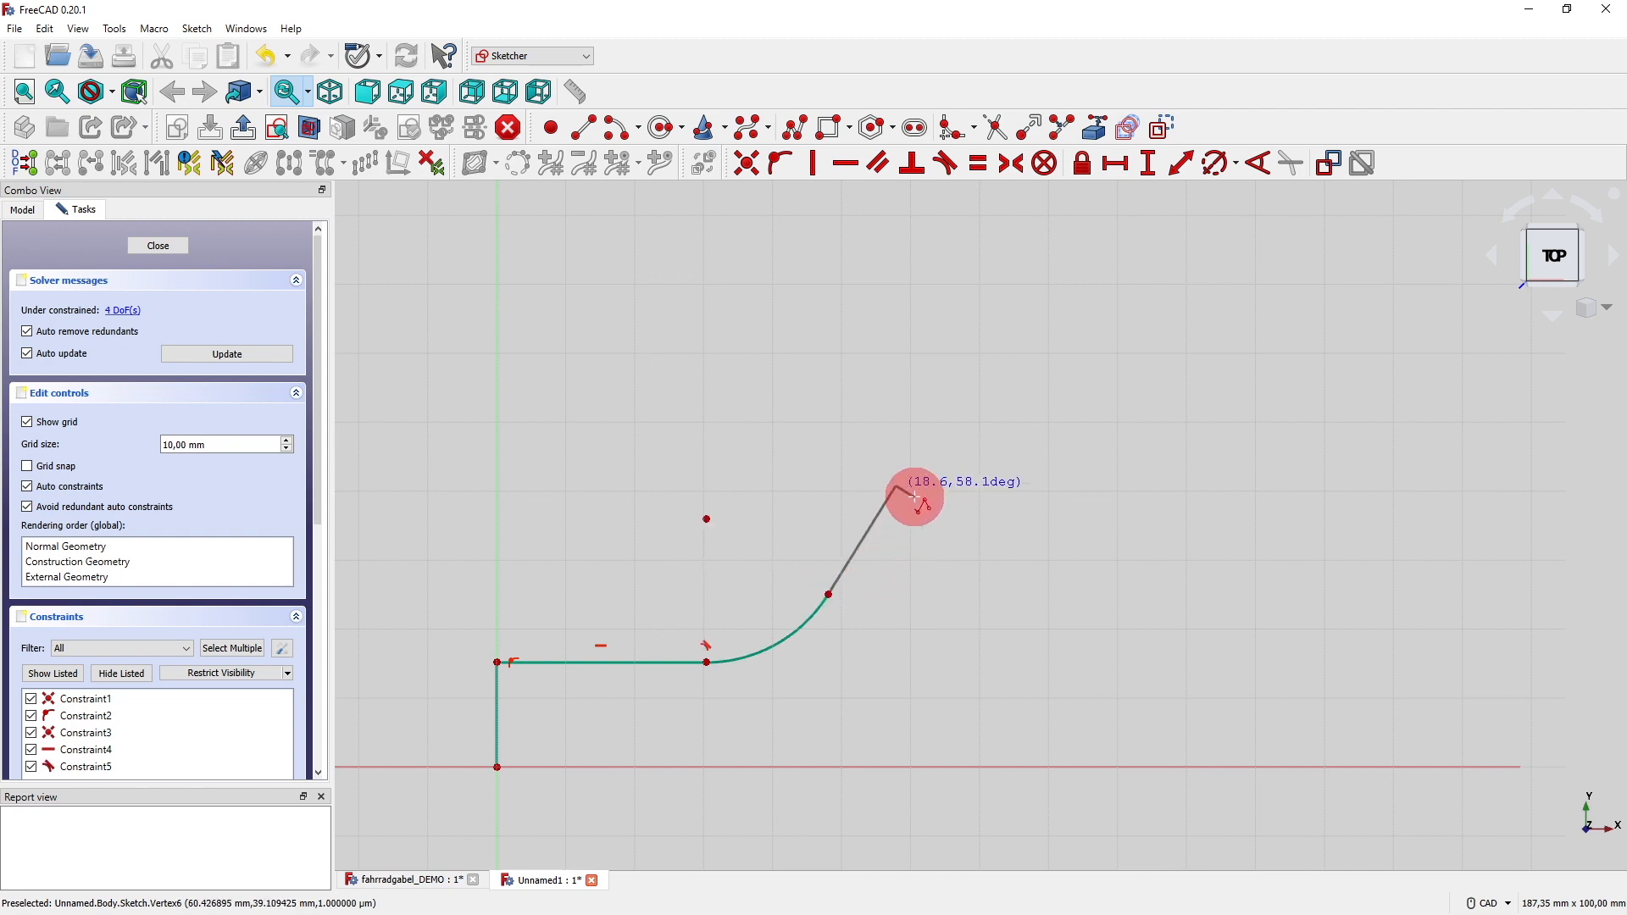
pyautogui.press('m')
pyautogui.press('m')
pyautogui.press('m')
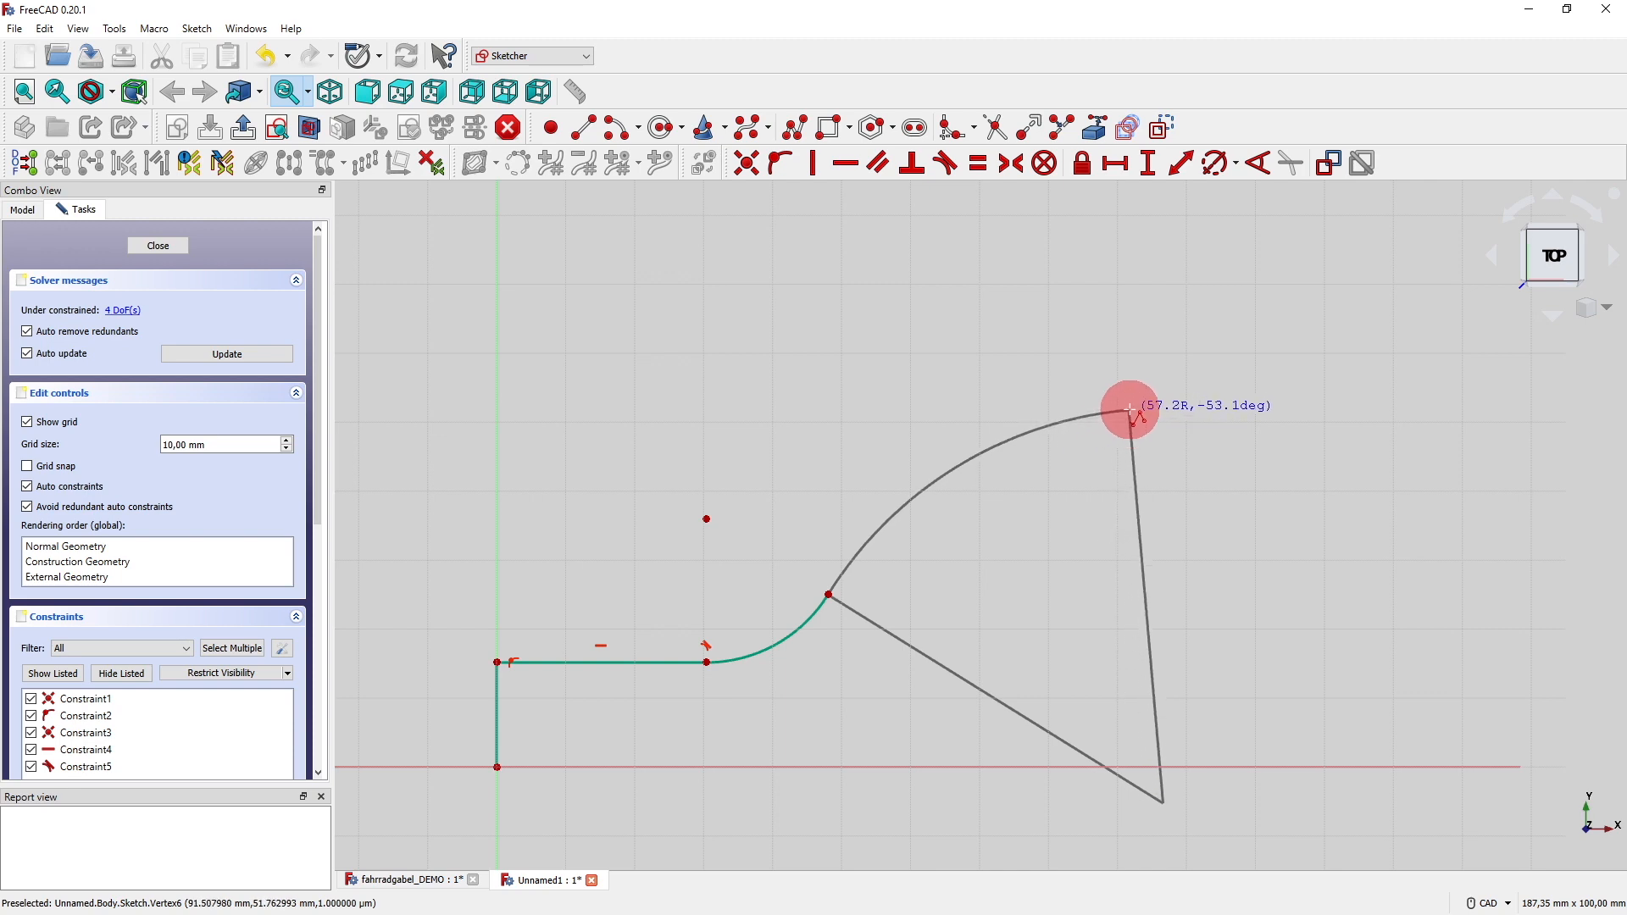
pyautogui.click(1155, 416)
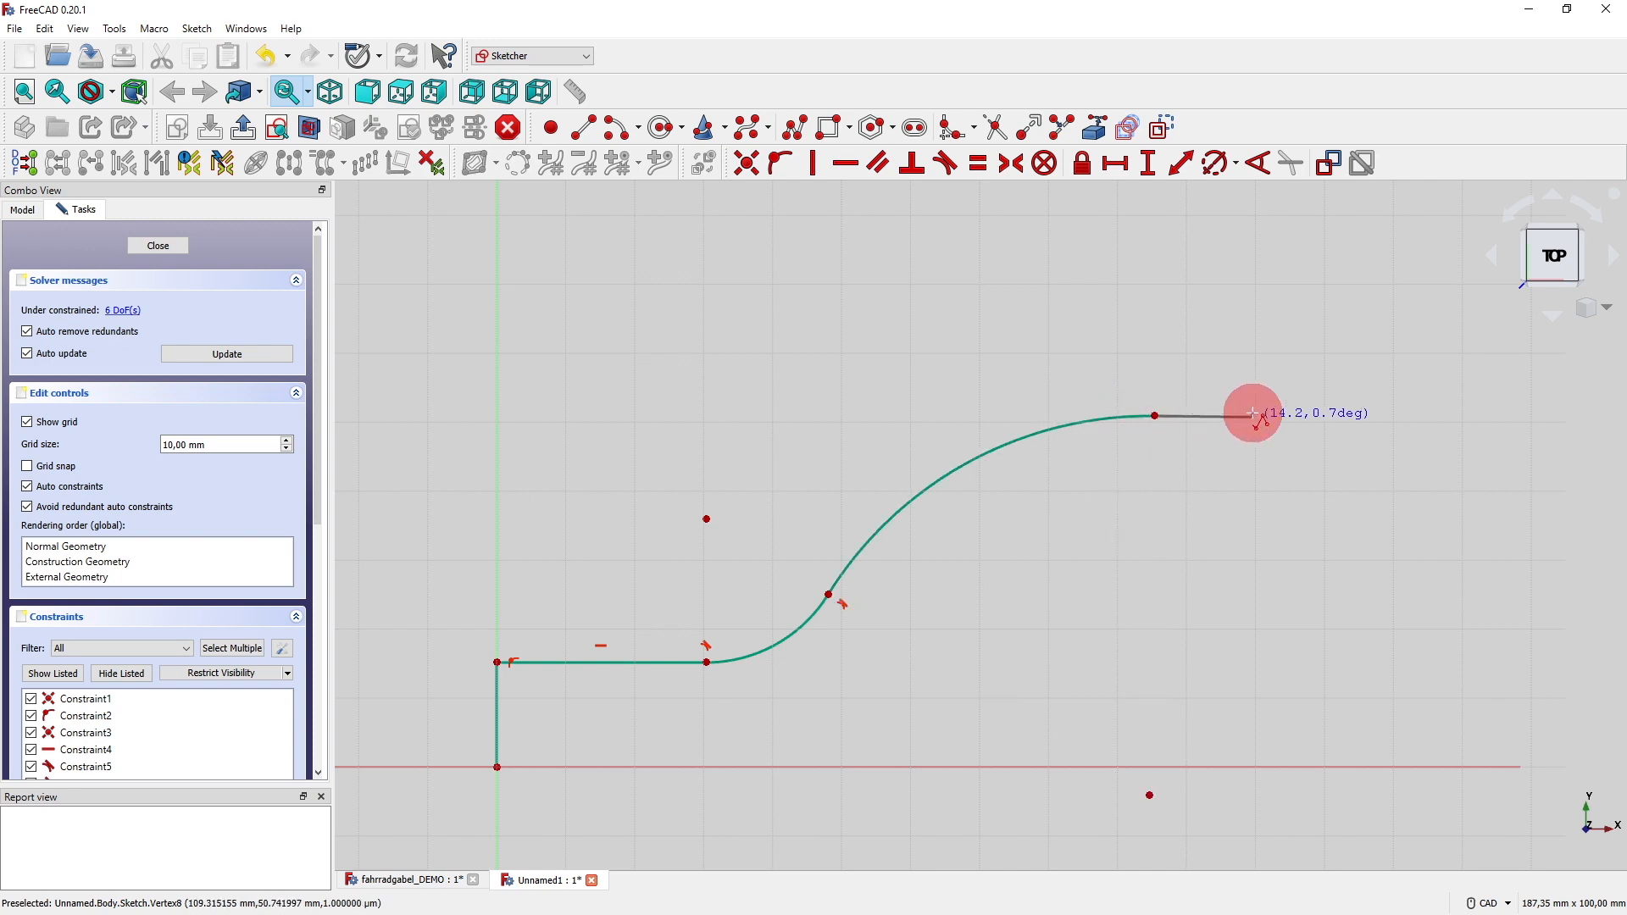
# Extend the polyline with a long, nearly horizontal tangent line, a short diagonal corner segment and a short vertical segment downward.
pyautogui.moveTo(1253, 413)
pyautogui.mouseDown(button='middle')
pyautogui.moveTo(1076, 440)
pyautogui.moveTo(902, 436)
pyautogui.mouseUp(button='middle')
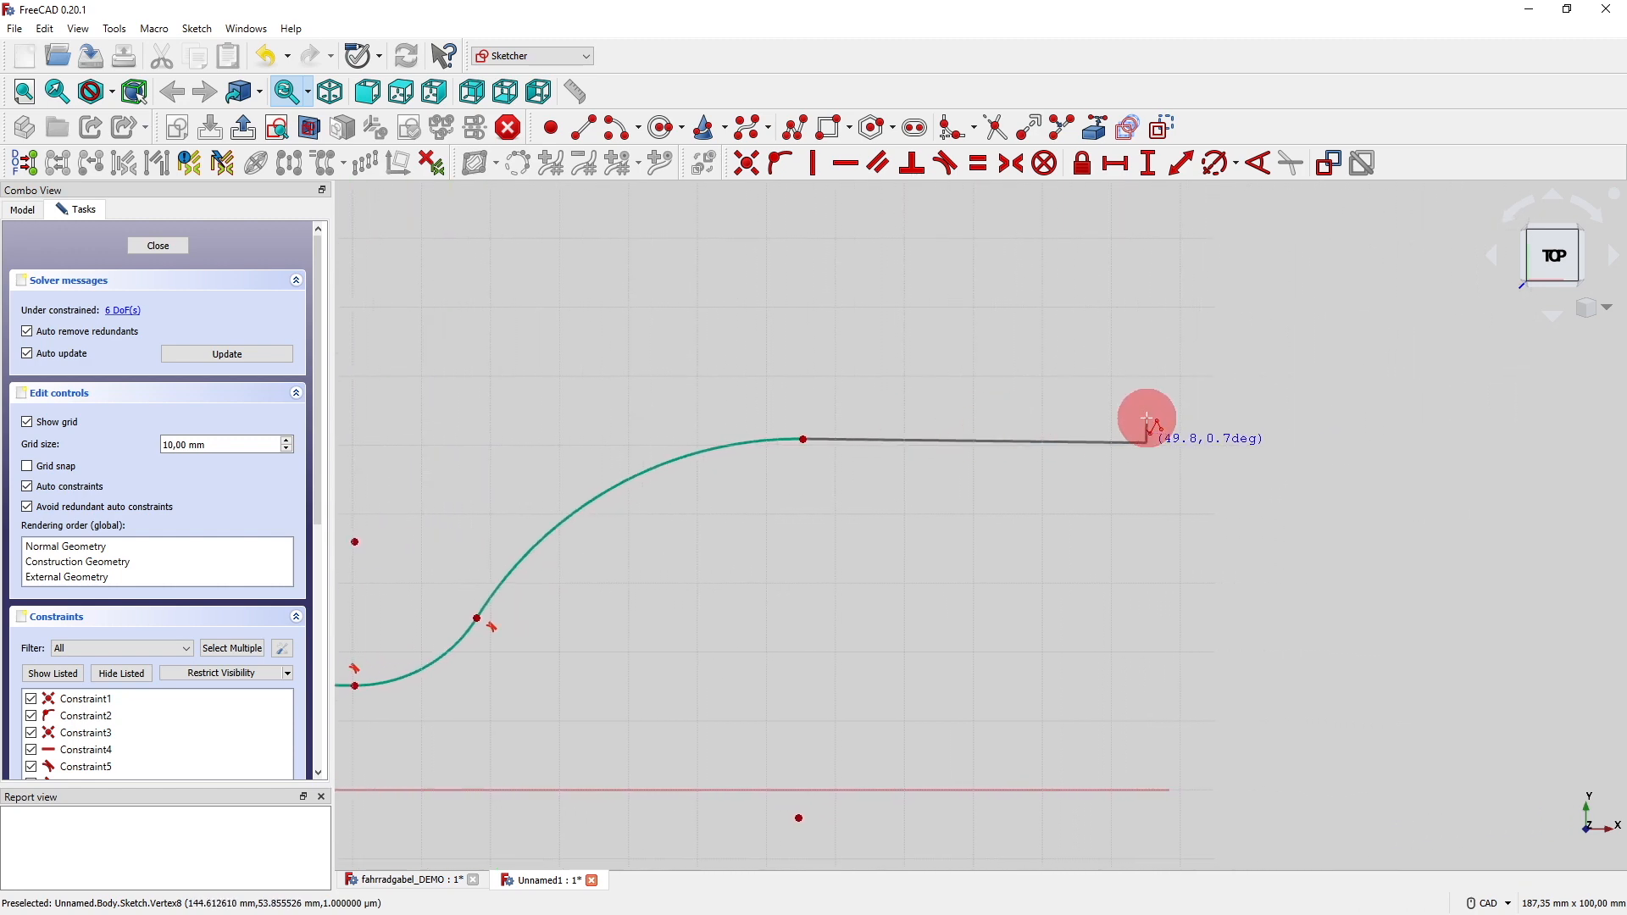
pyautogui.moveTo(1146, 417); pyautogui.dragTo(949, 429, button='middle')
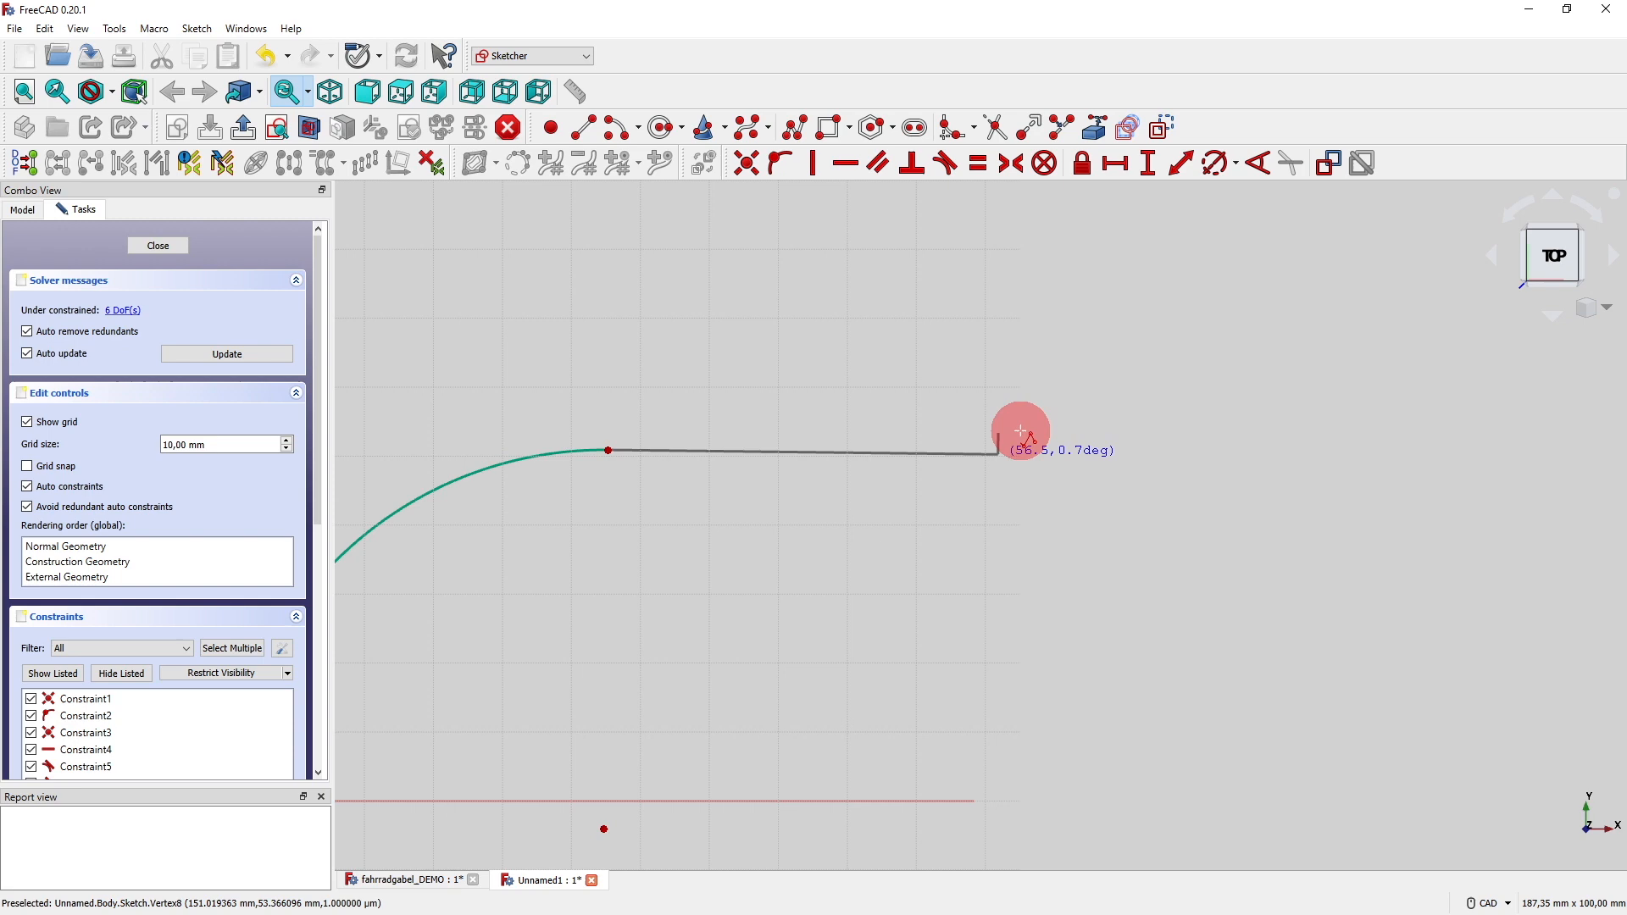
pyautogui.click(1124, 455)
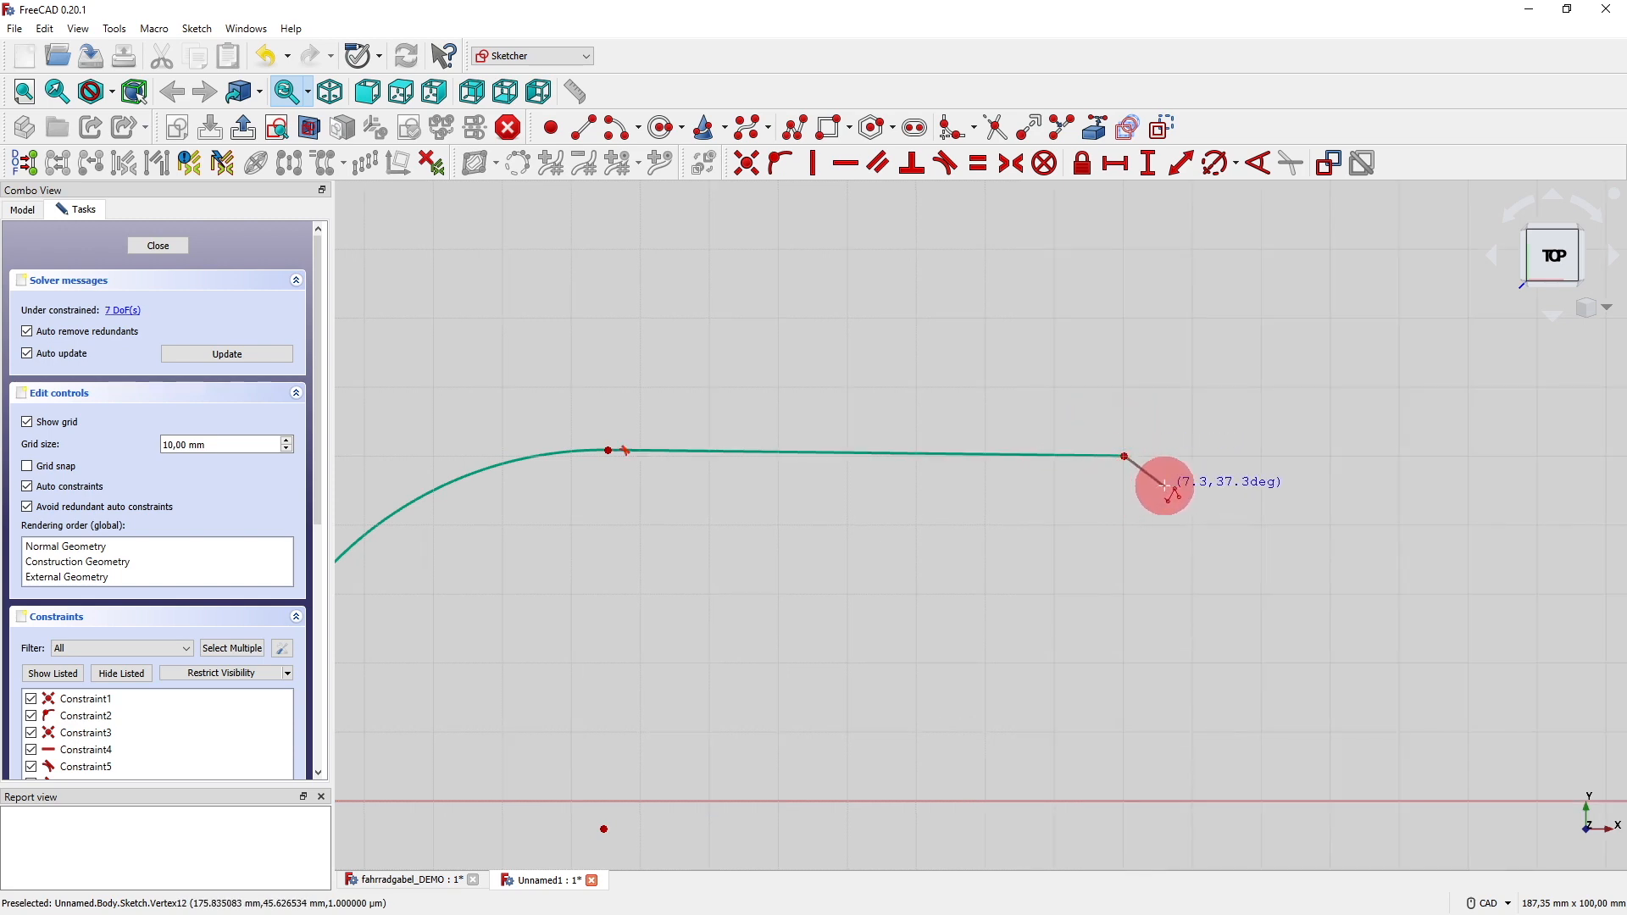
pyautogui.click(1158, 495)
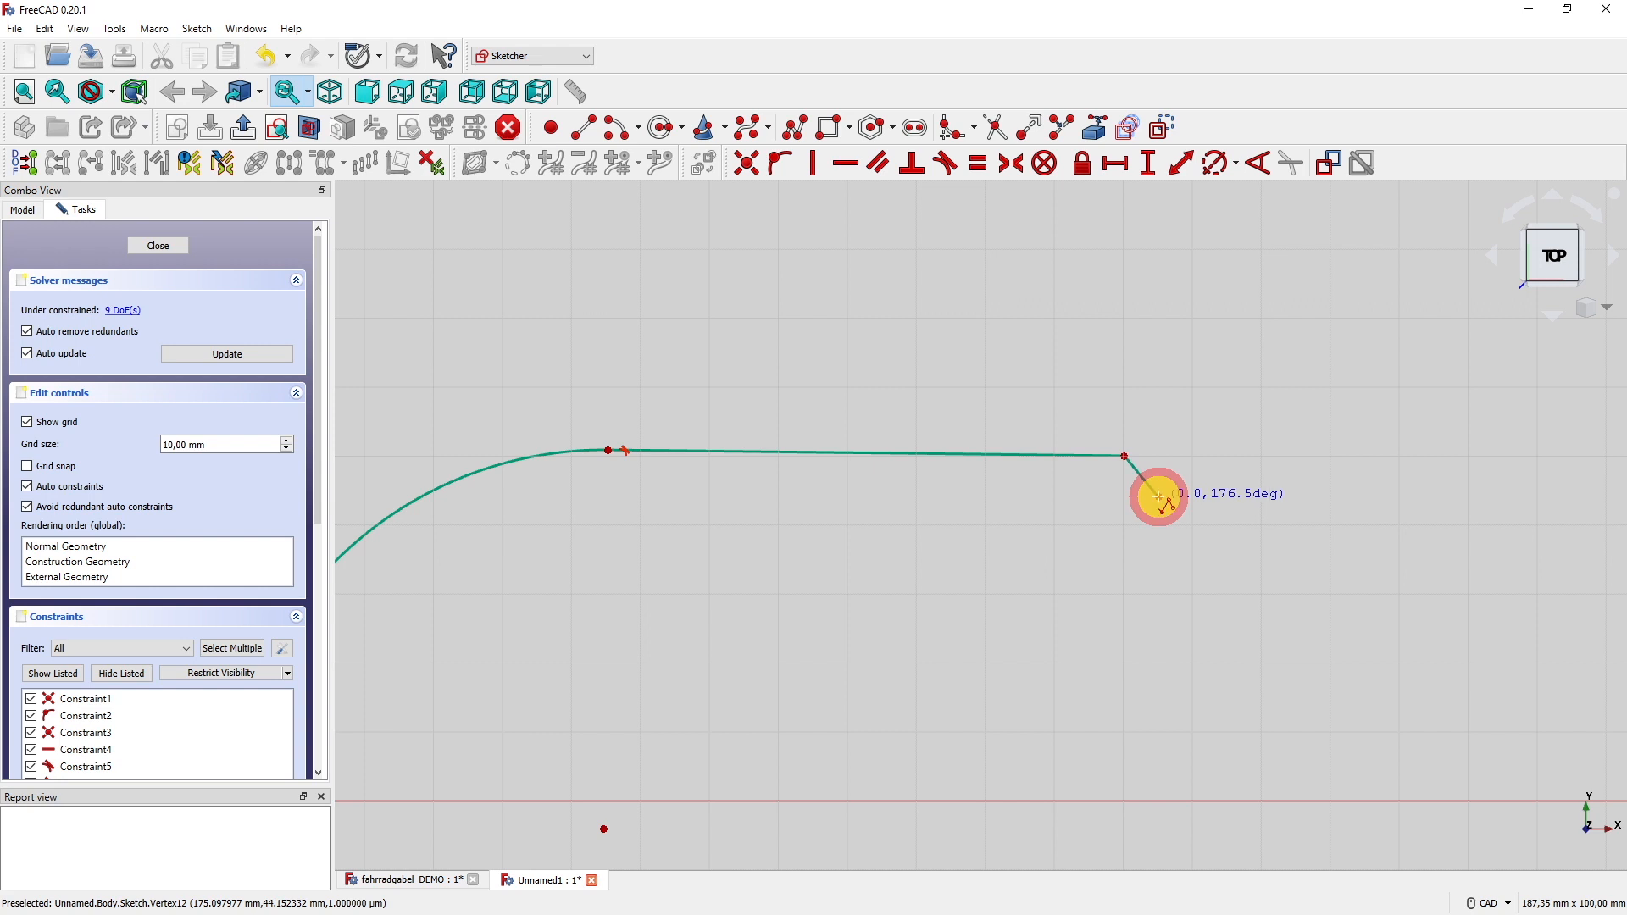
pyautogui.click(1159, 551)
# Finish the polyline with a horizontal line back to below the outer arc's end and a tangent inner arc crossing the X axis.
pyautogui.moveTo(1009, 556); pyautogui.dragTo(1180, 501, button='middle')
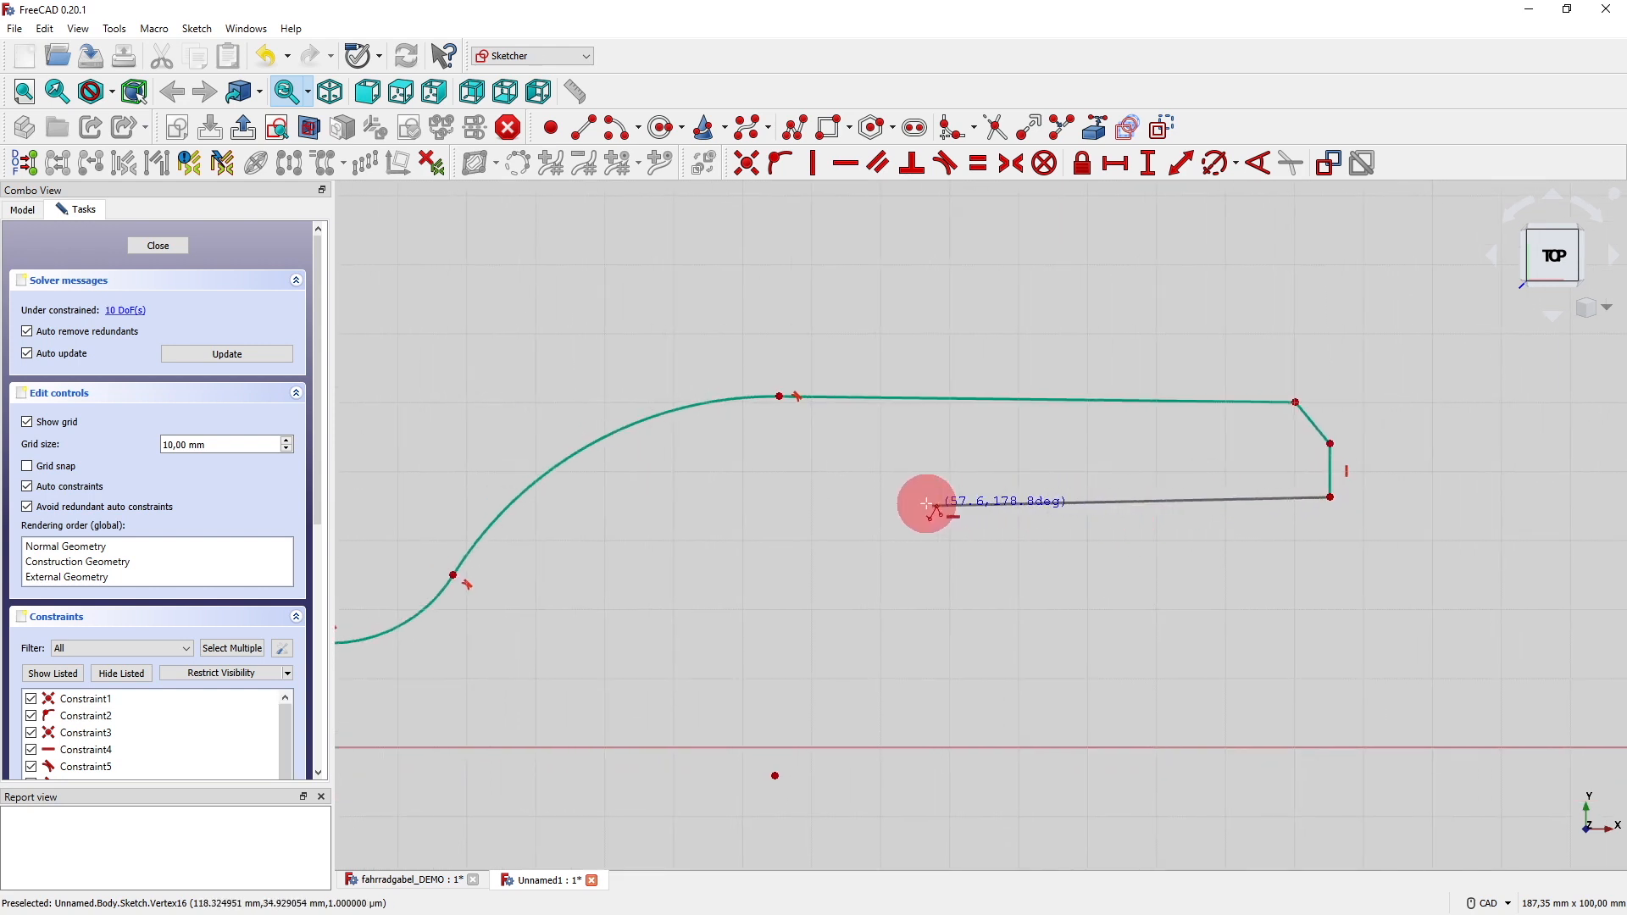
pyautogui.click(778, 497)
pyautogui.press('m')
pyautogui.press('m')
pyautogui.press('m')
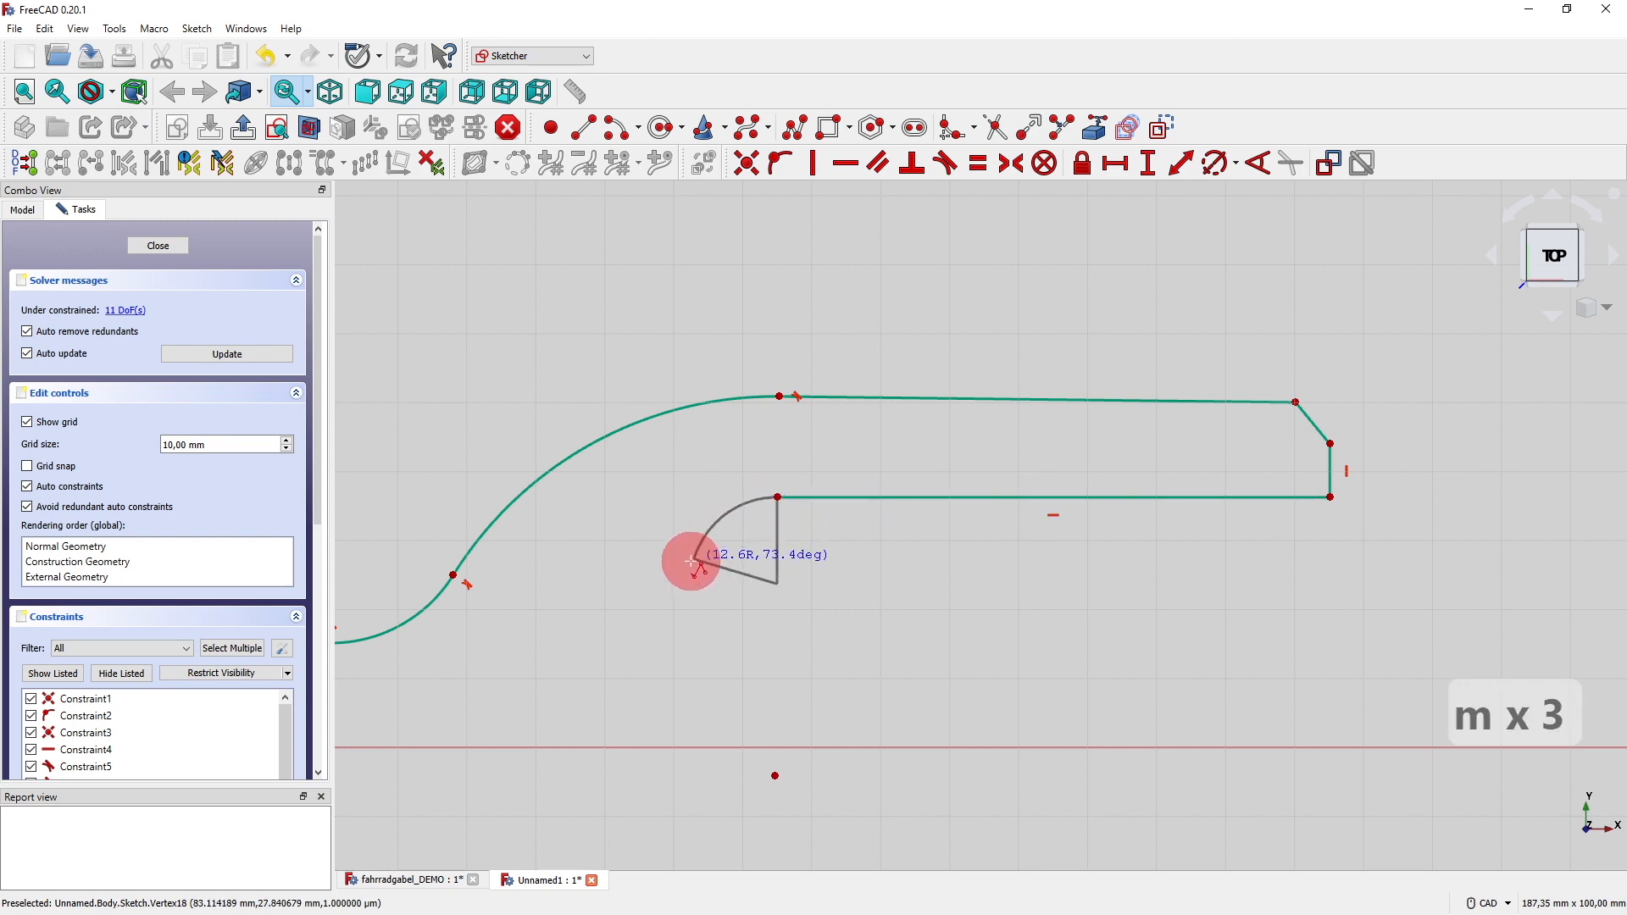
pyautogui.click(626, 825)
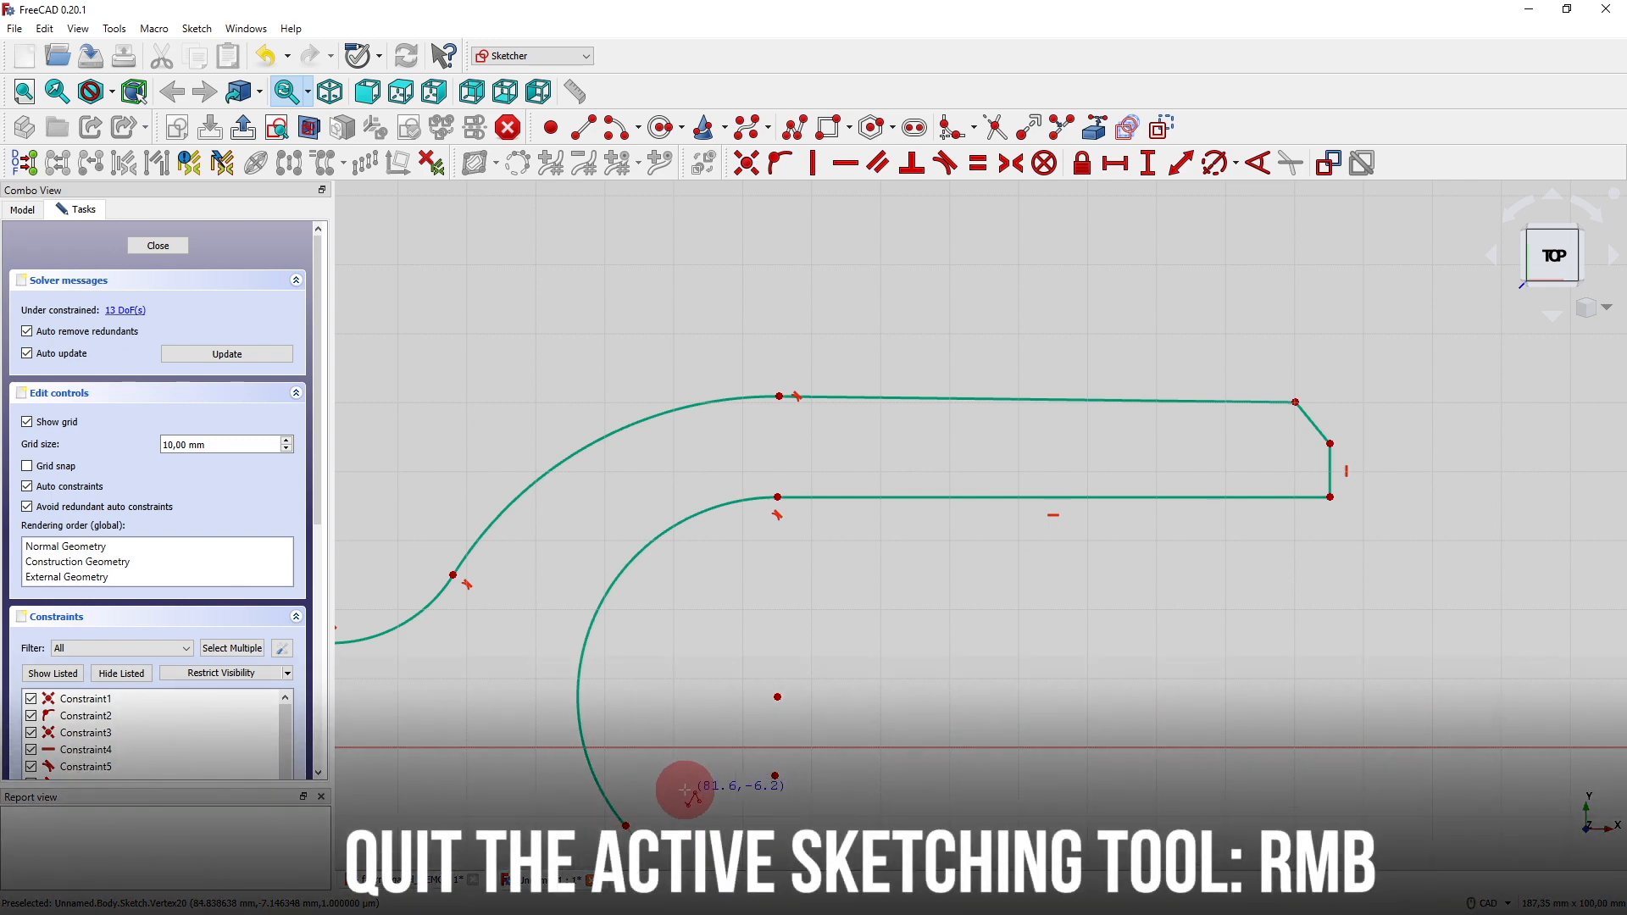
pyautogui.rightClick(685, 790)
# Draw a line about 78 mm long from the origin along the X axis, ending just past the inner arc.
pyautogui.moveTo(684, 790)
pyautogui.mouseDown(button='middle')
pyautogui.moveTo(898, 658)
pyautogui.moveTo(1009, 650)
pyautogui.moveTo(1009, 673)
pyautogui.mouseUp(button='middle')
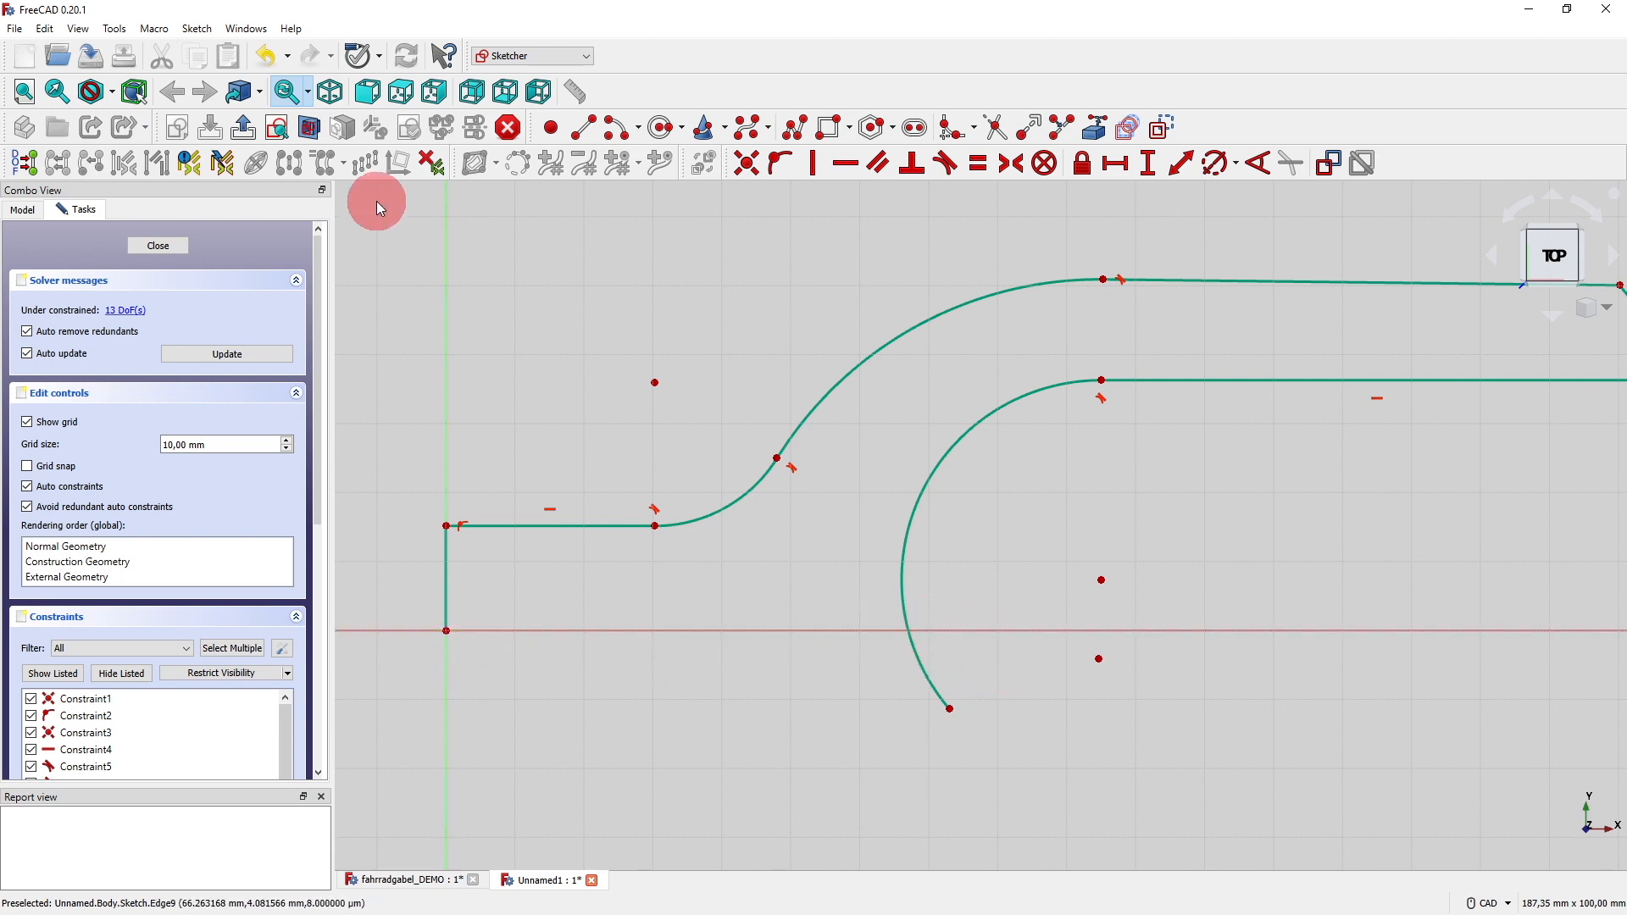
pyautogui.click(583, 127)
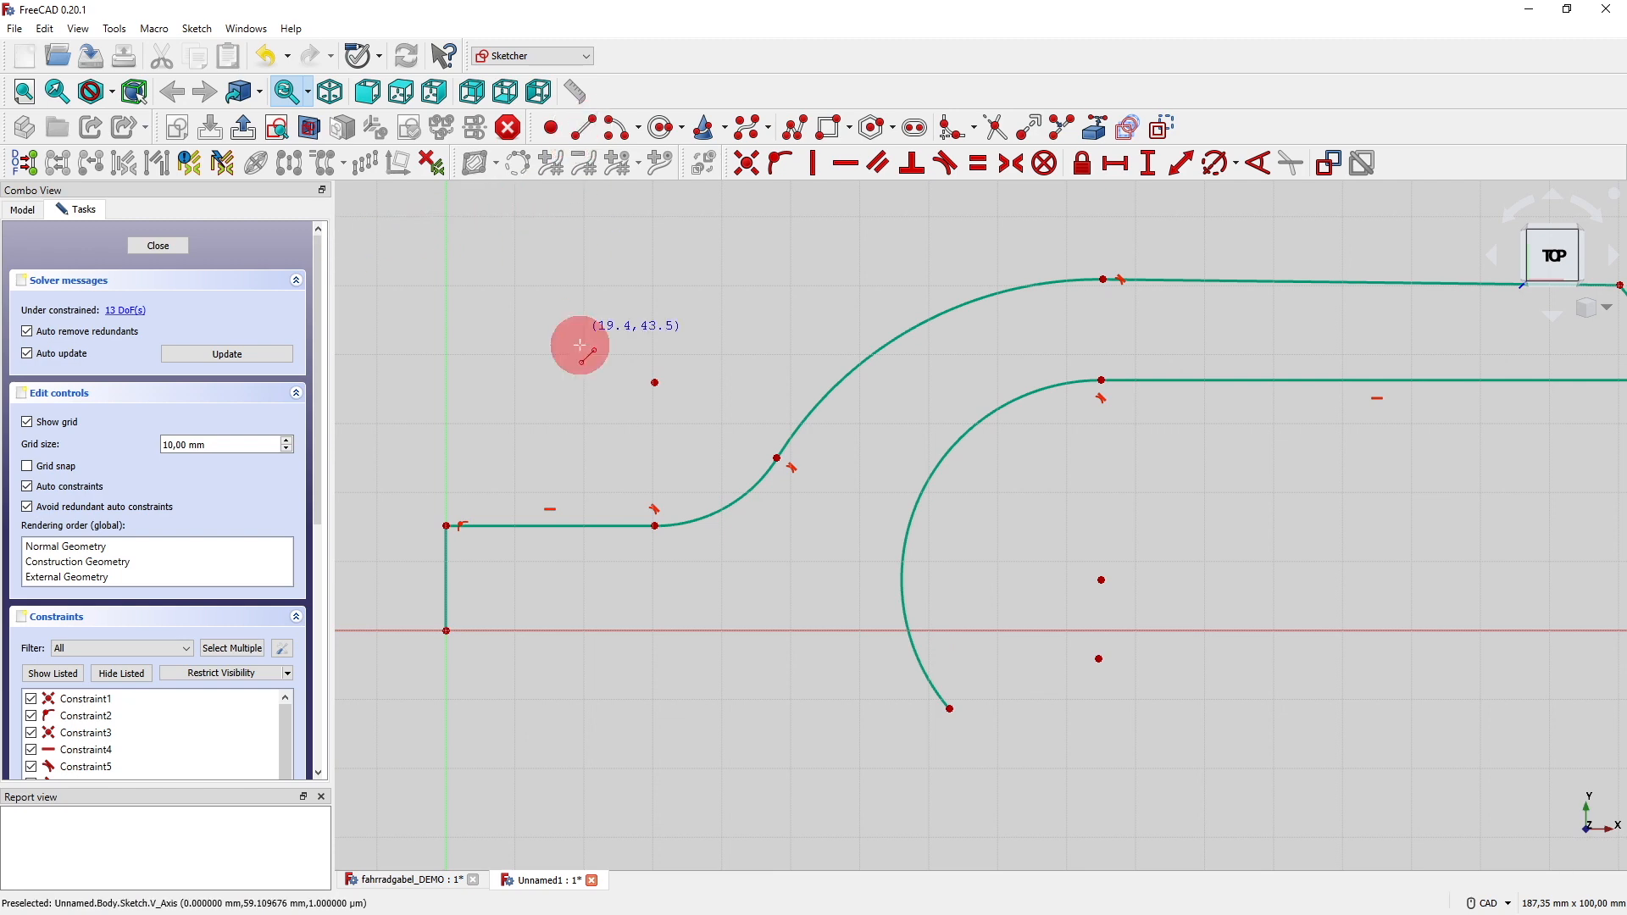
pyautogui.click(447, 630)
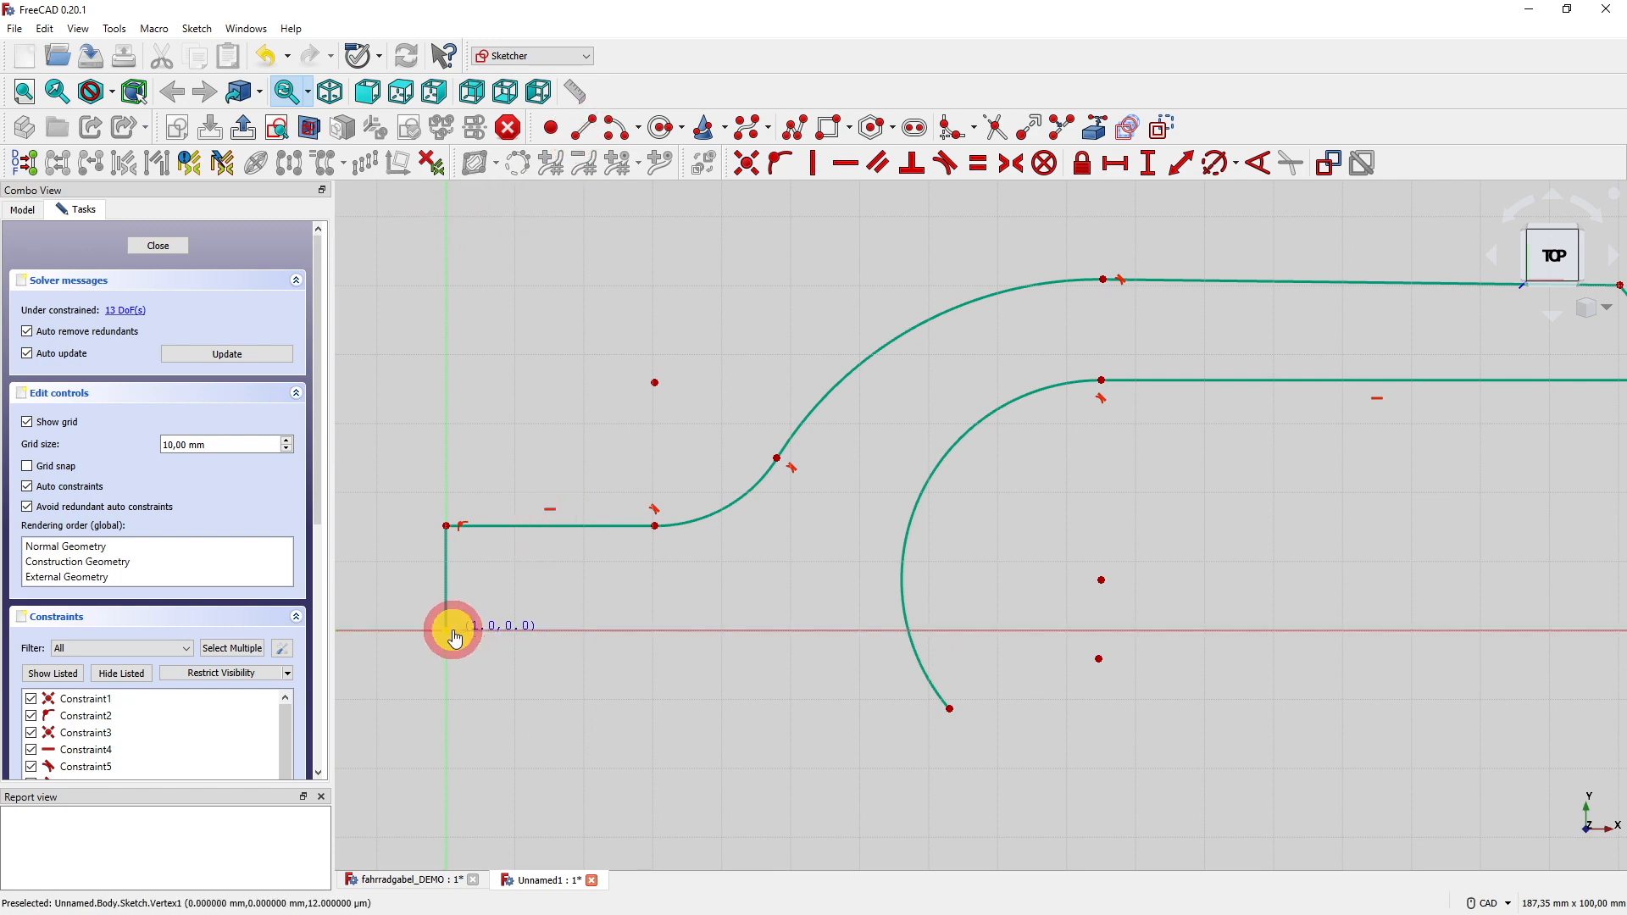
pyautogui.click(985, 628)
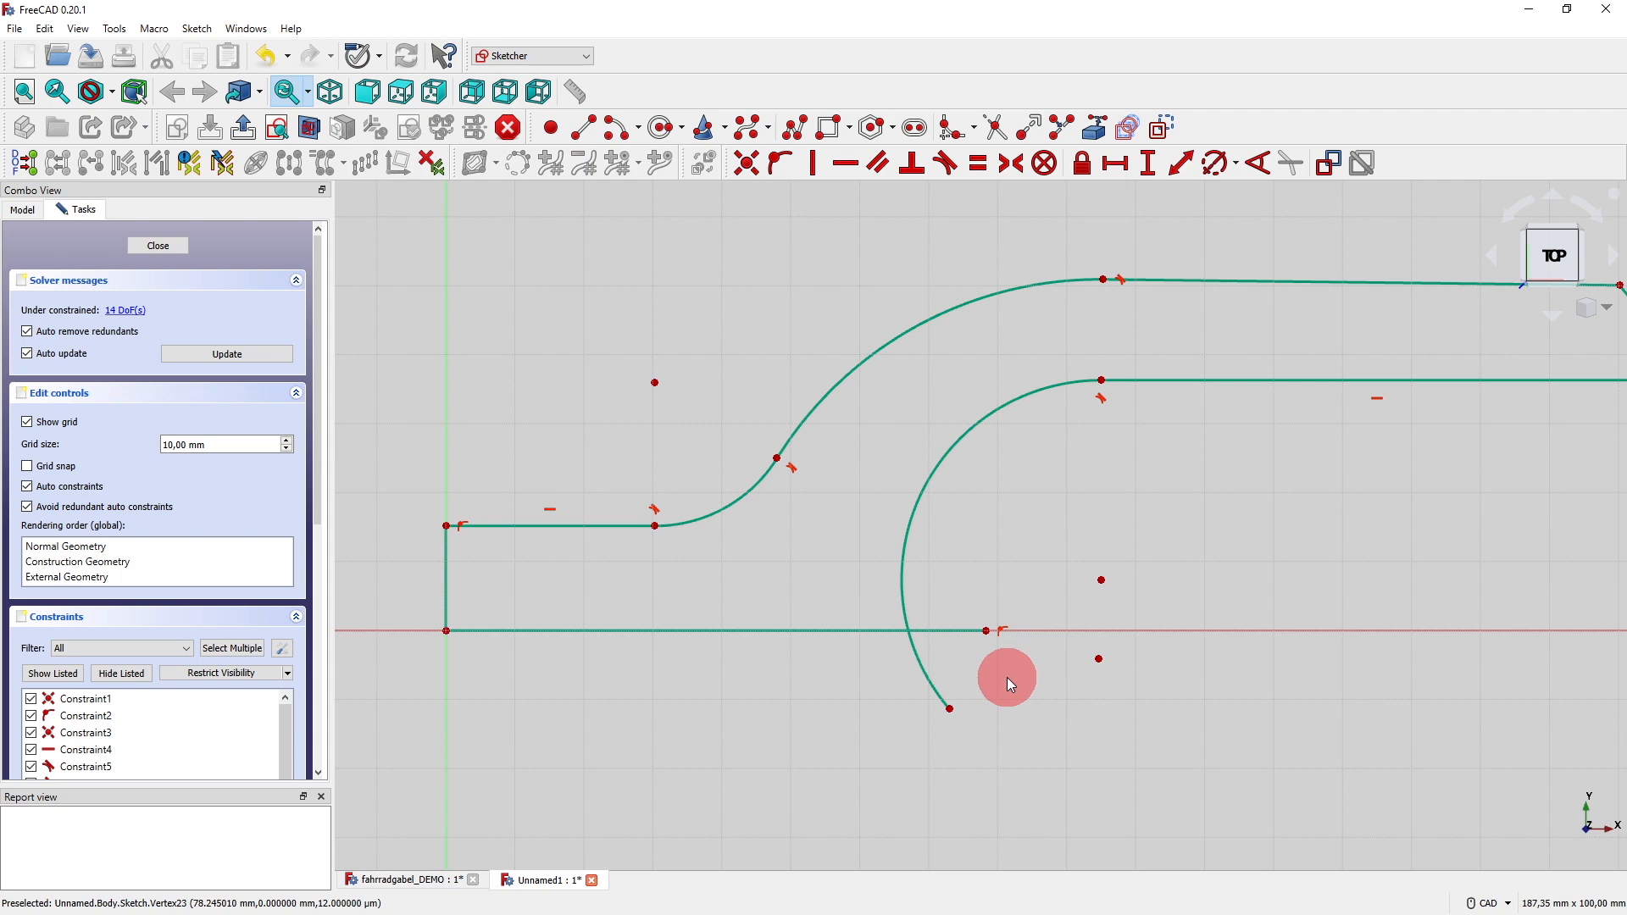
# Trim the inner arc's overhang below the X axis and the base line's overhang past the inner arc.
pyautogui.click(990, 129)
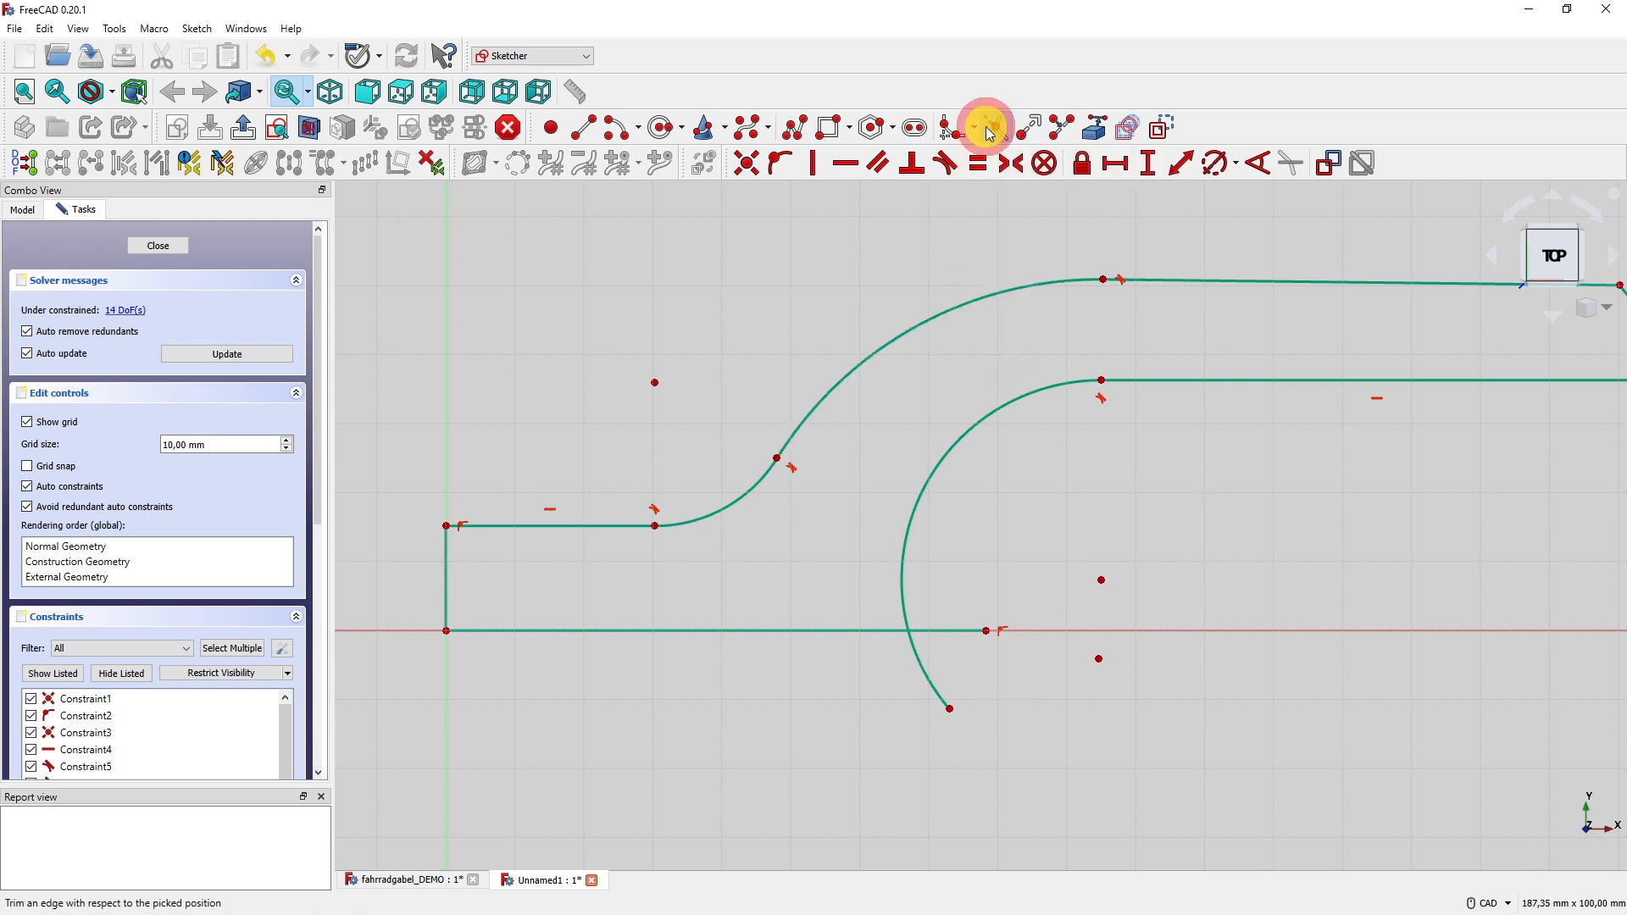
pyautogui.click(920, 664)
pyautogui.click(944, 631)
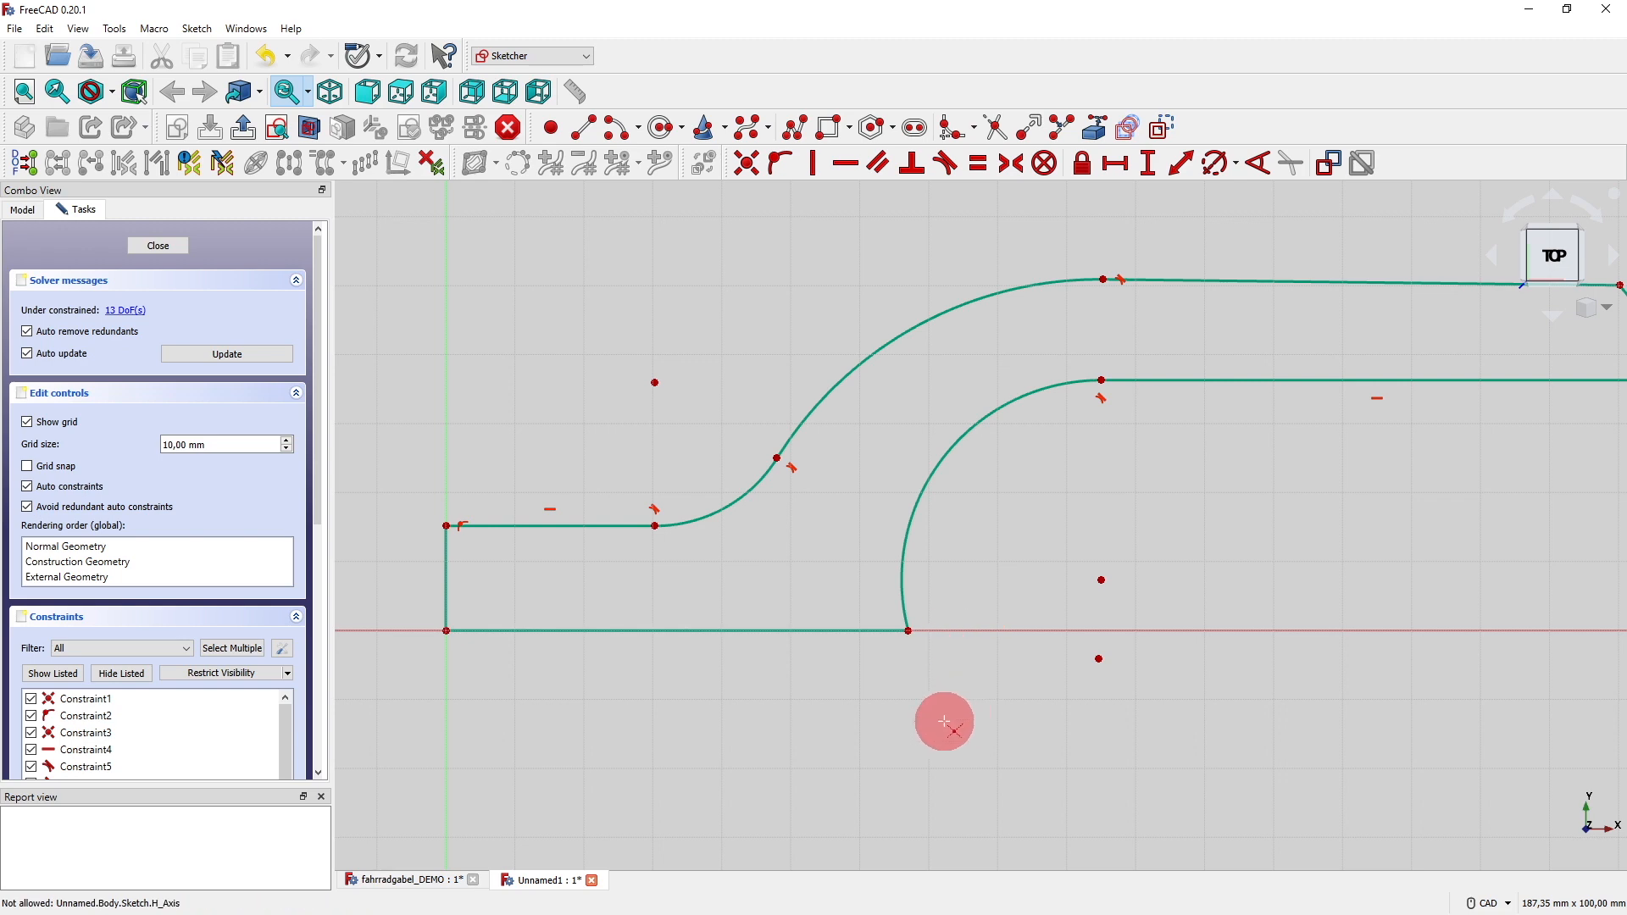
# Apply horizontal constraints to the base line on the X axis and the profile's long upper line.
pyautogui.scroll(-2, 947, 721)
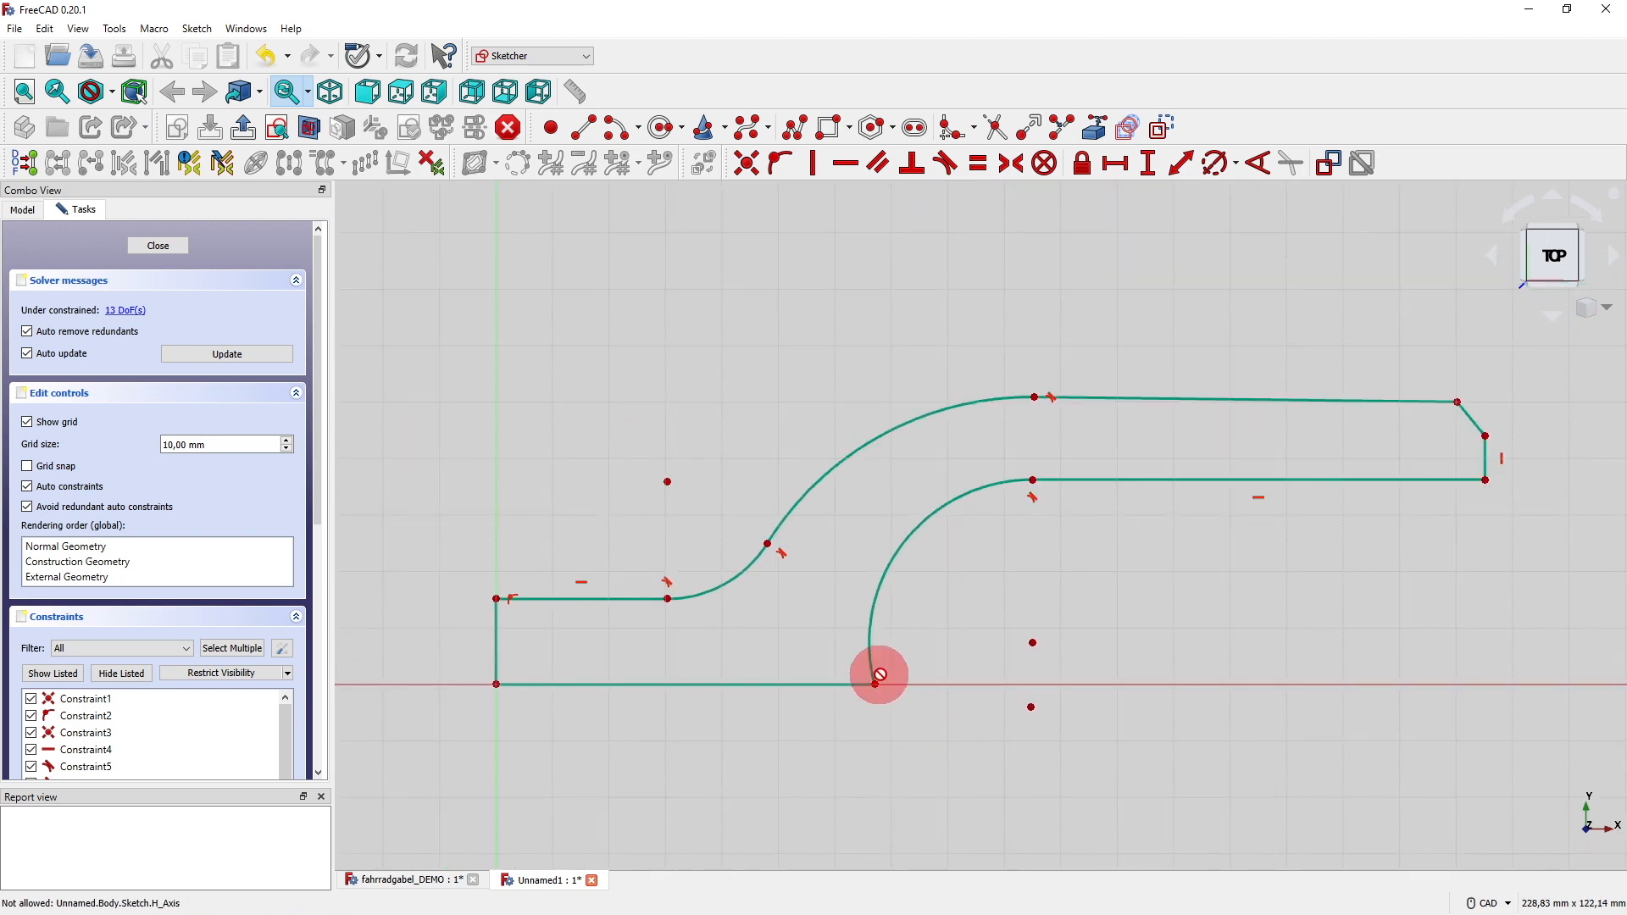
pyautogui.moveTo(941, 720)
pyautogui.mouseDown(button='middle')
pyautogui.moveTo(876, 737)
pyautogui.moveTo(851, 768)
pyautogui.mouseUp(button='middle')
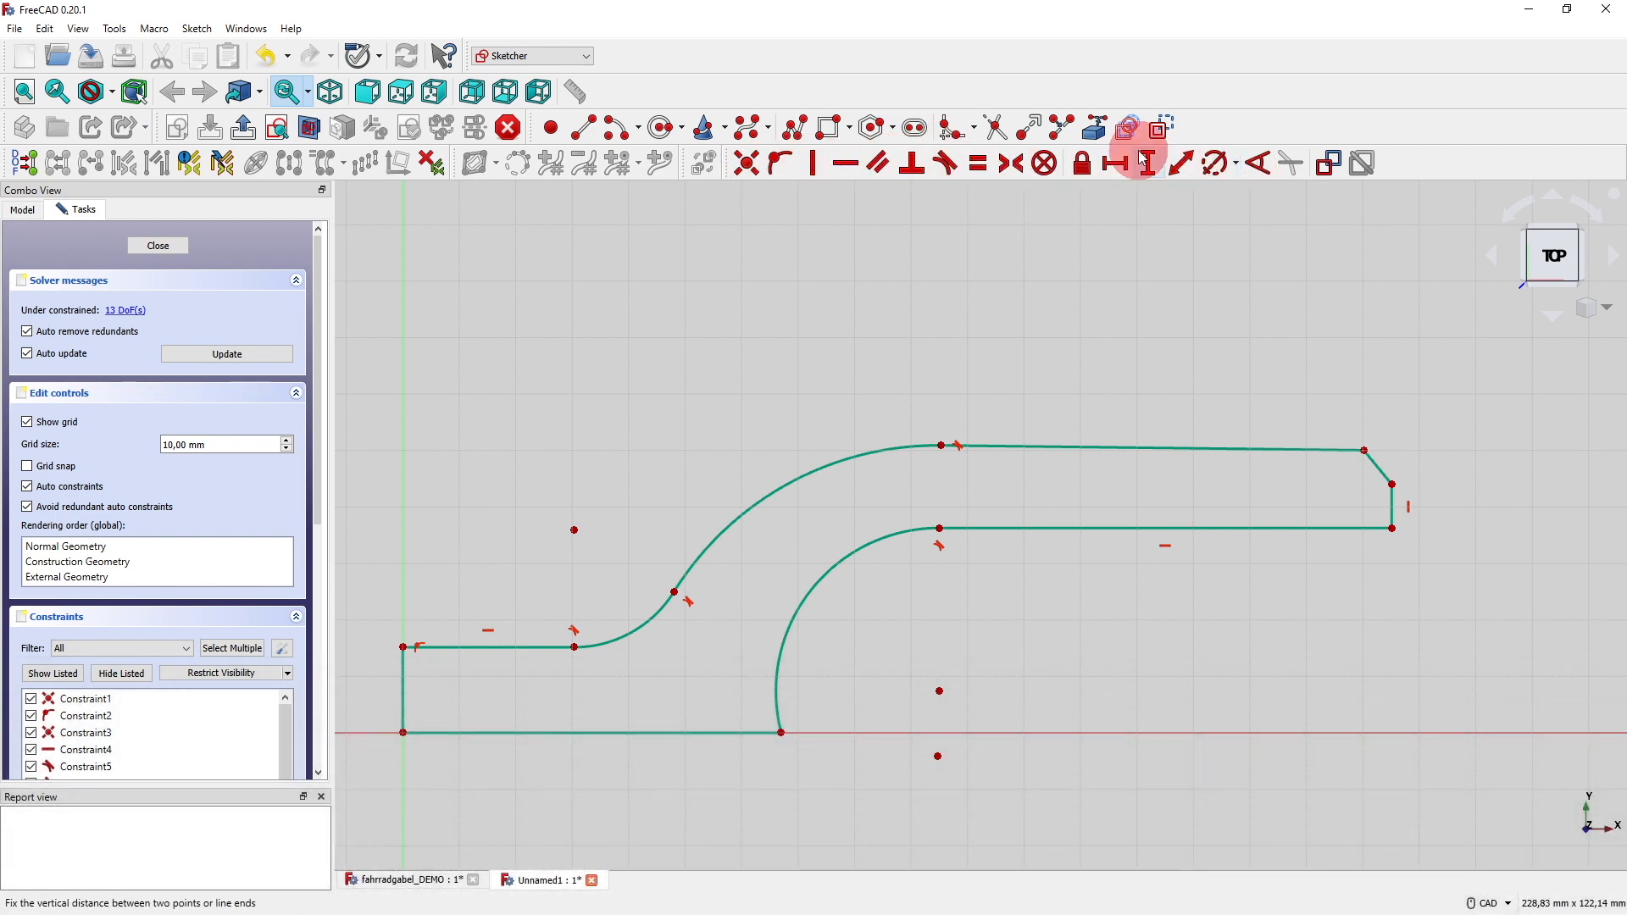
pyautogui.click(591, 133)
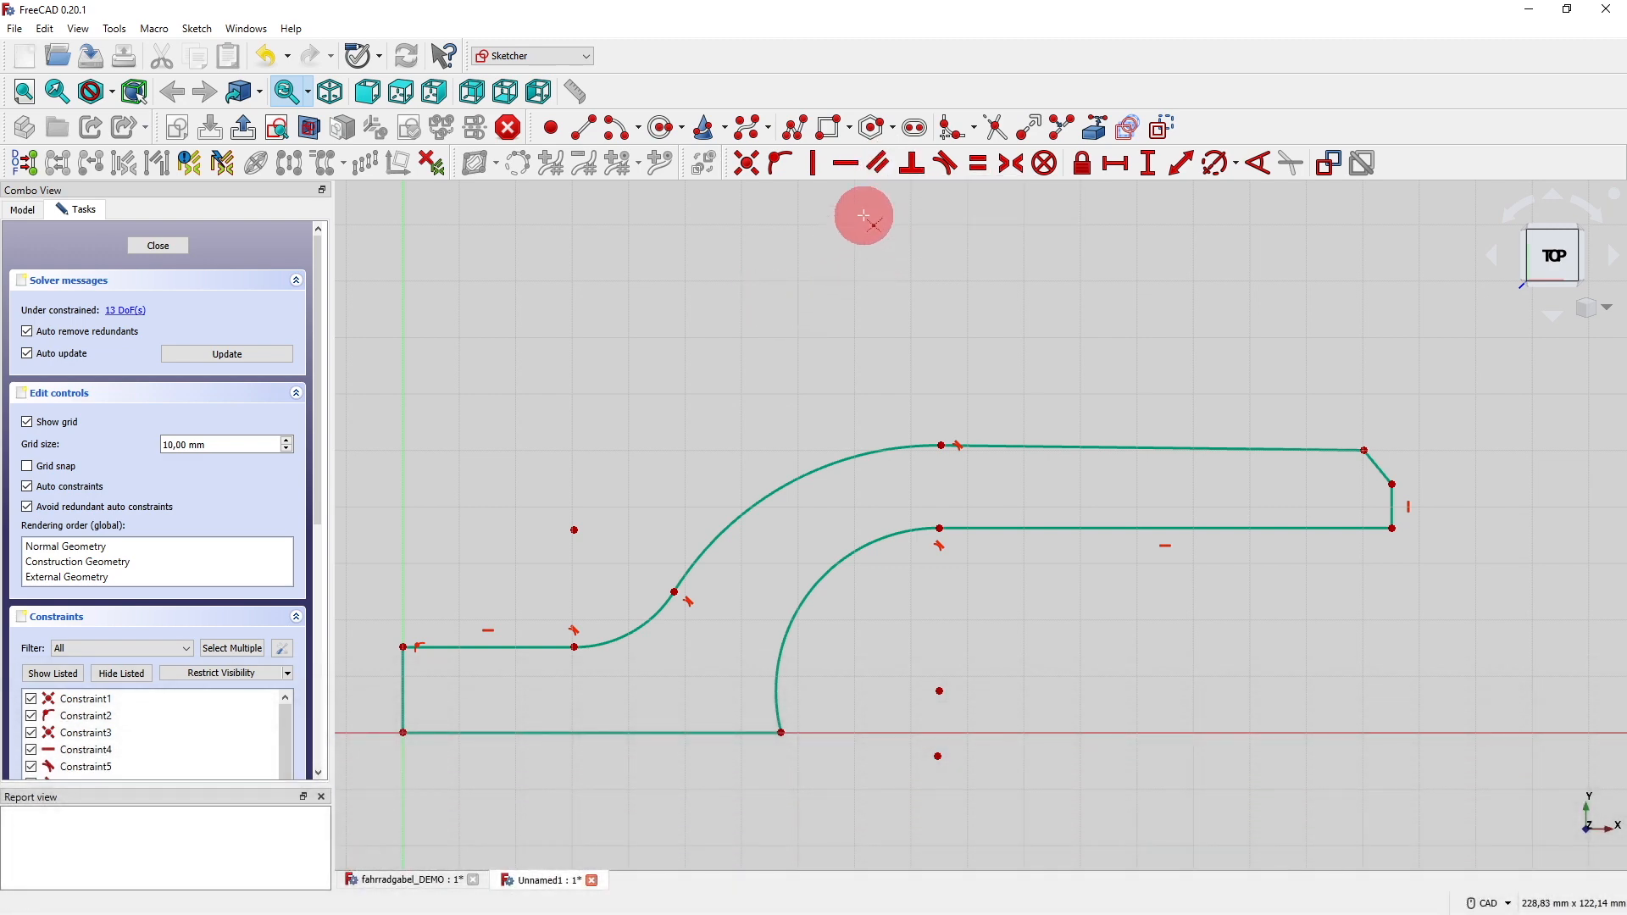
pyautogui.click(845, 169)
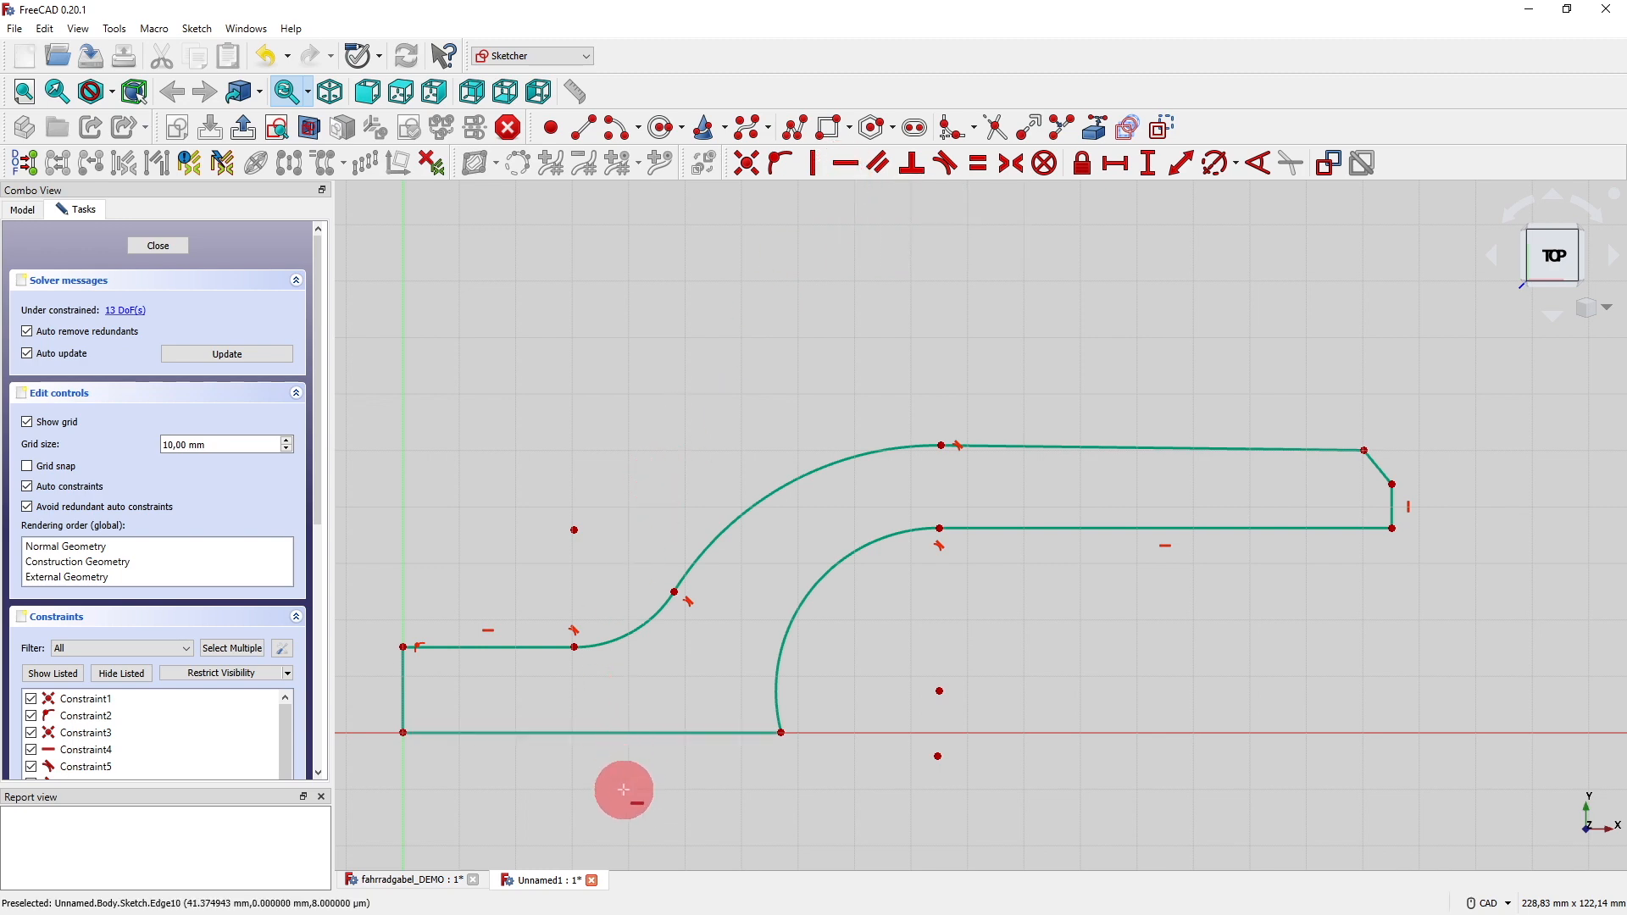
pyautogui.click(606, 733)
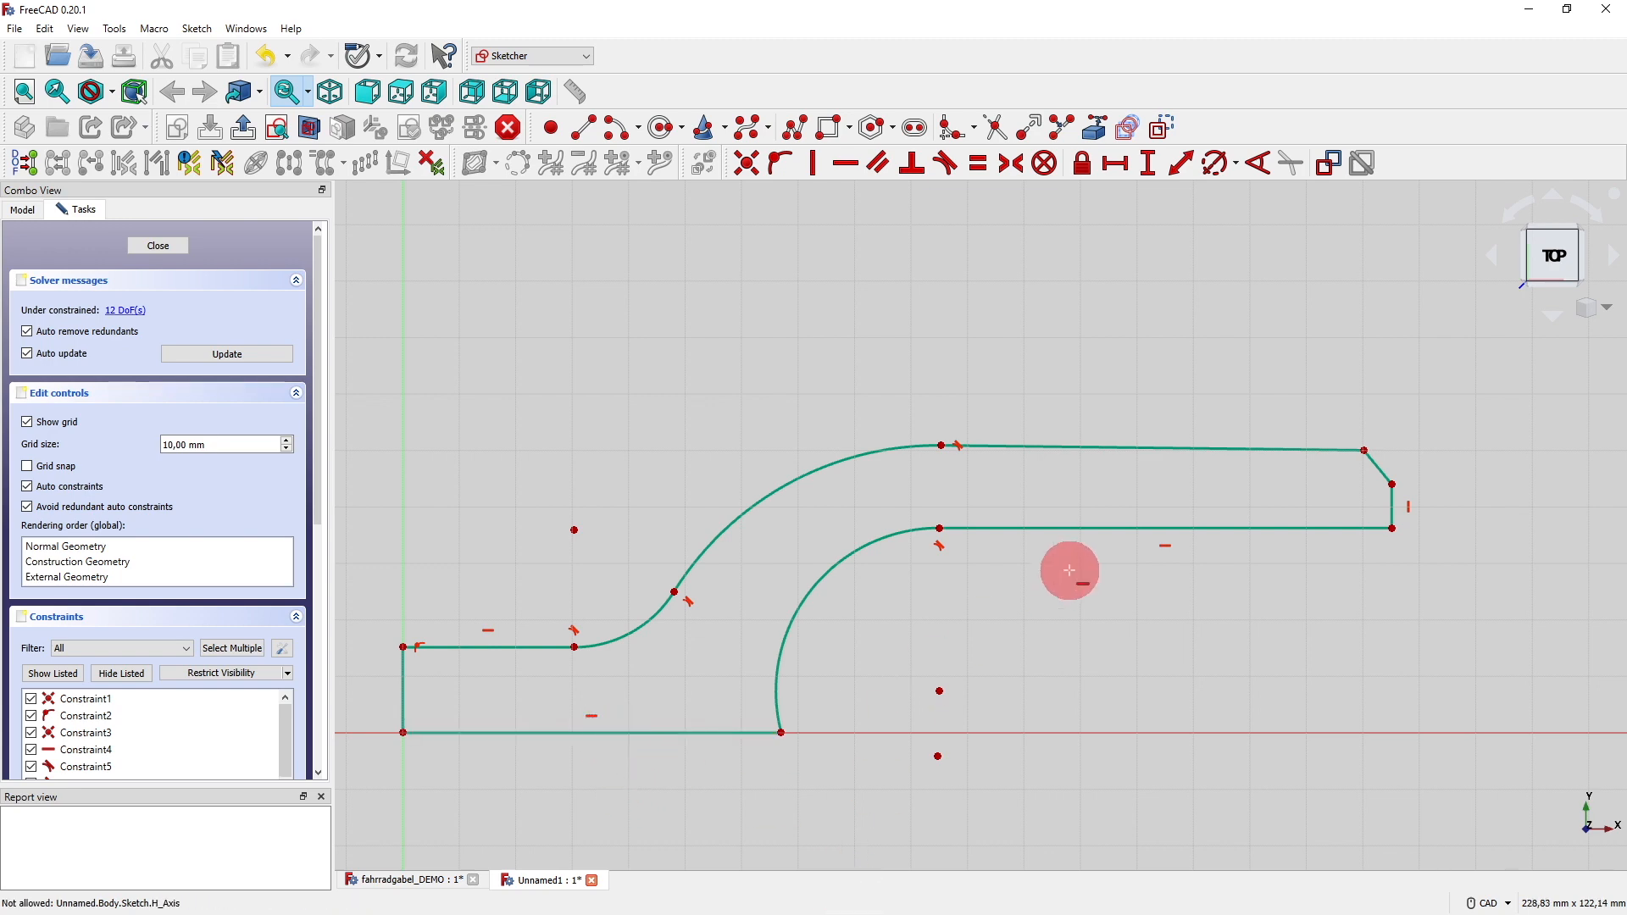
pyautogui.click(1200, 449)
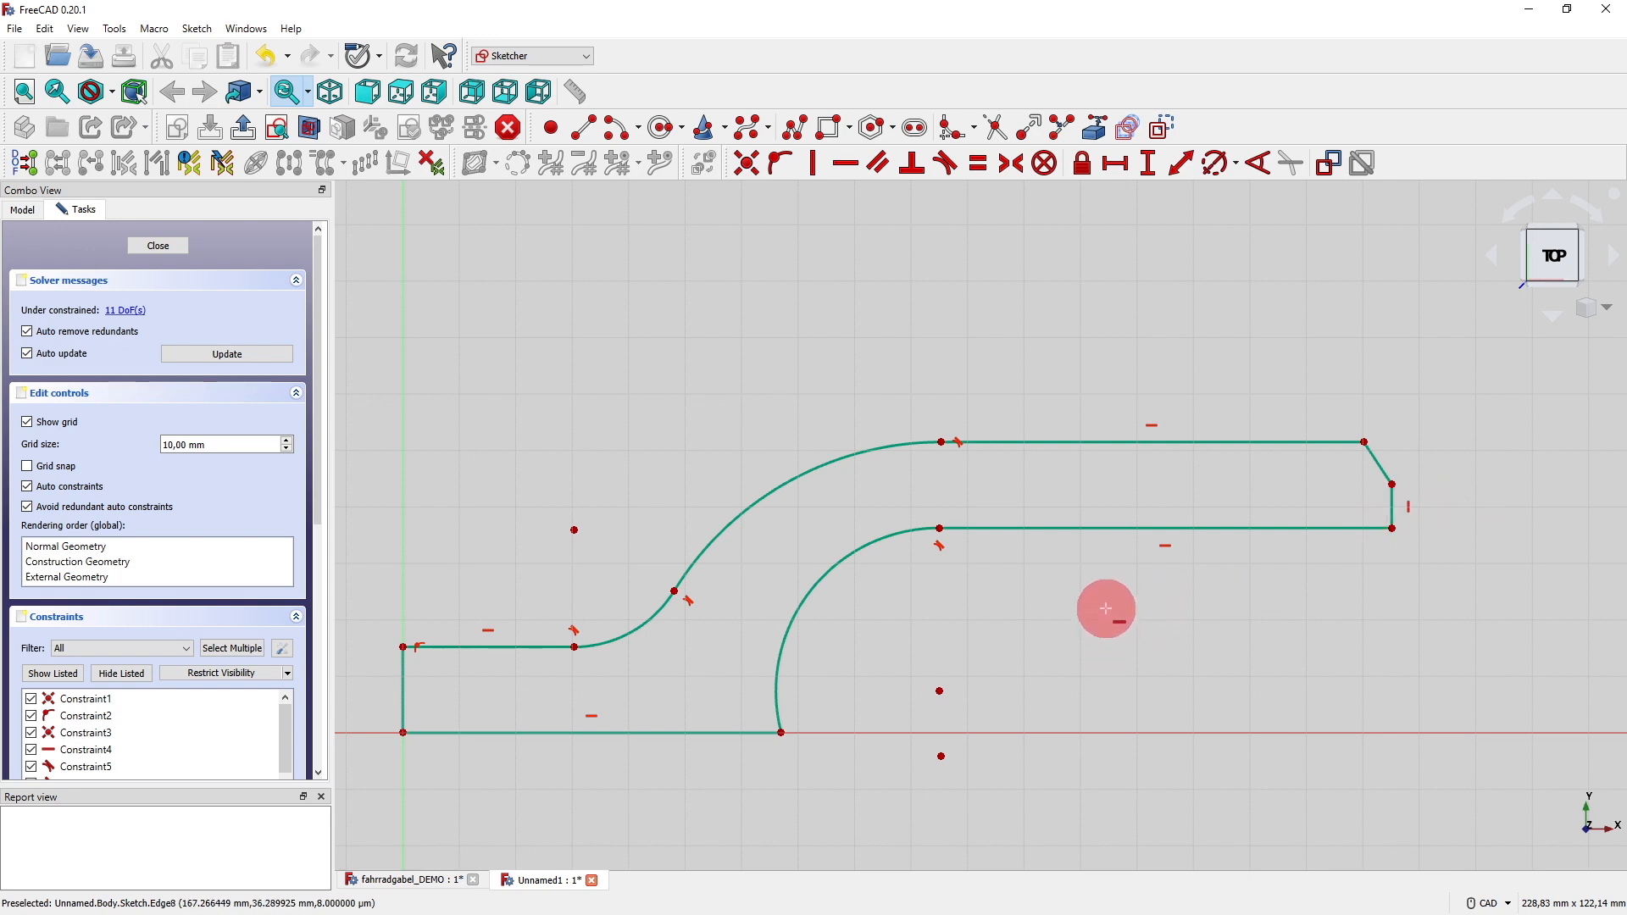
pyautogui.click(945, 166)
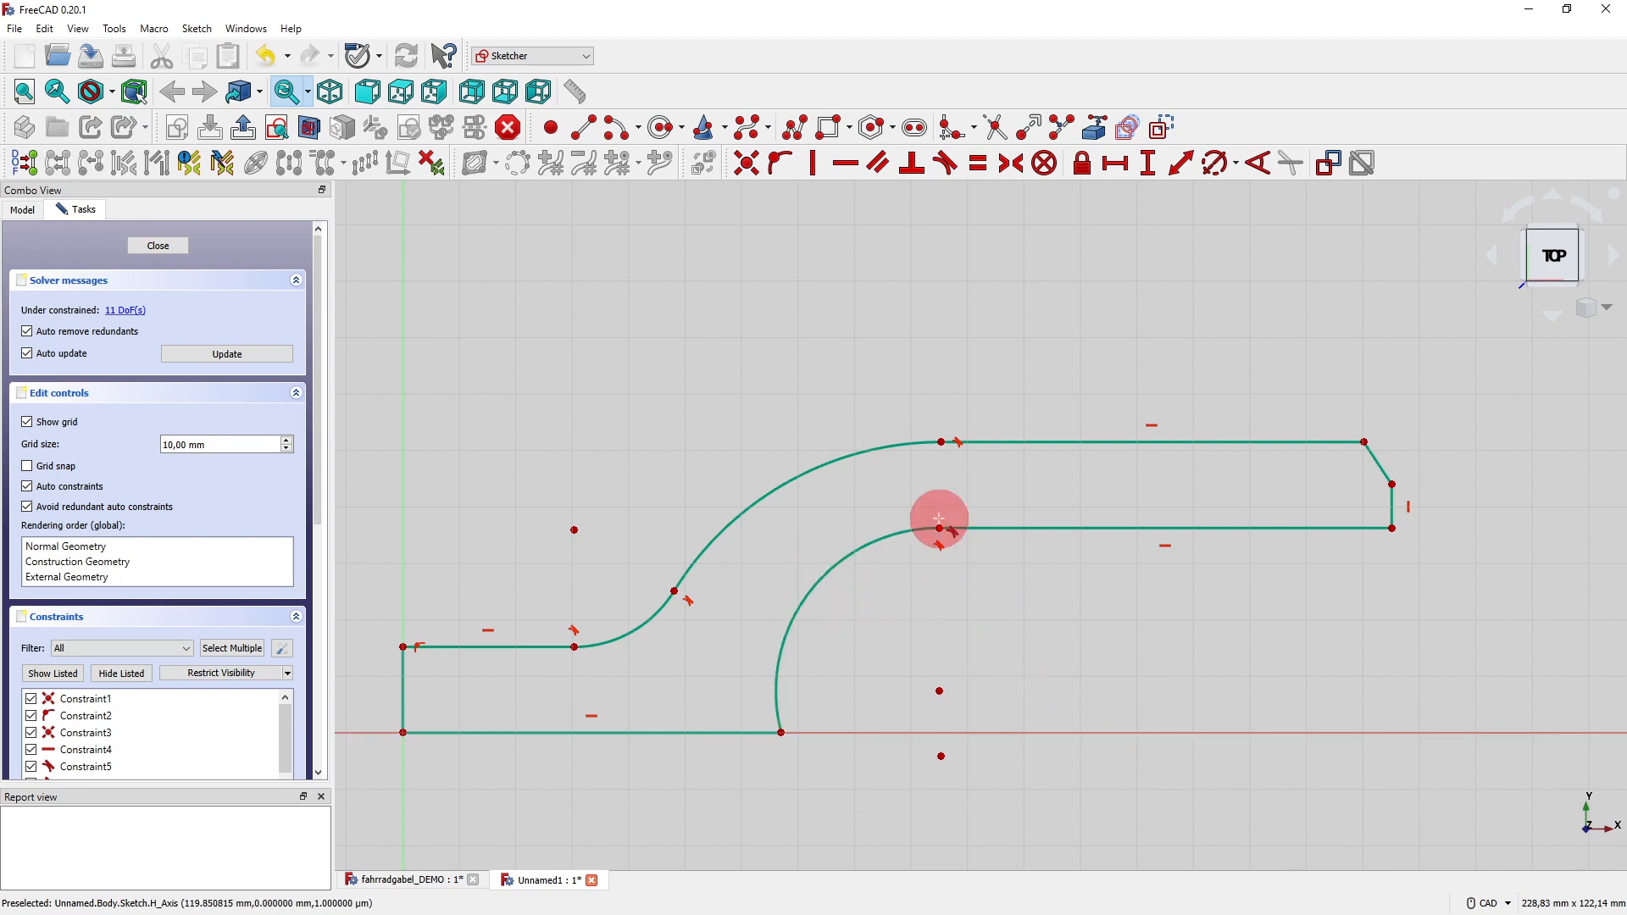
pyautogui.rightClick(872, 344)
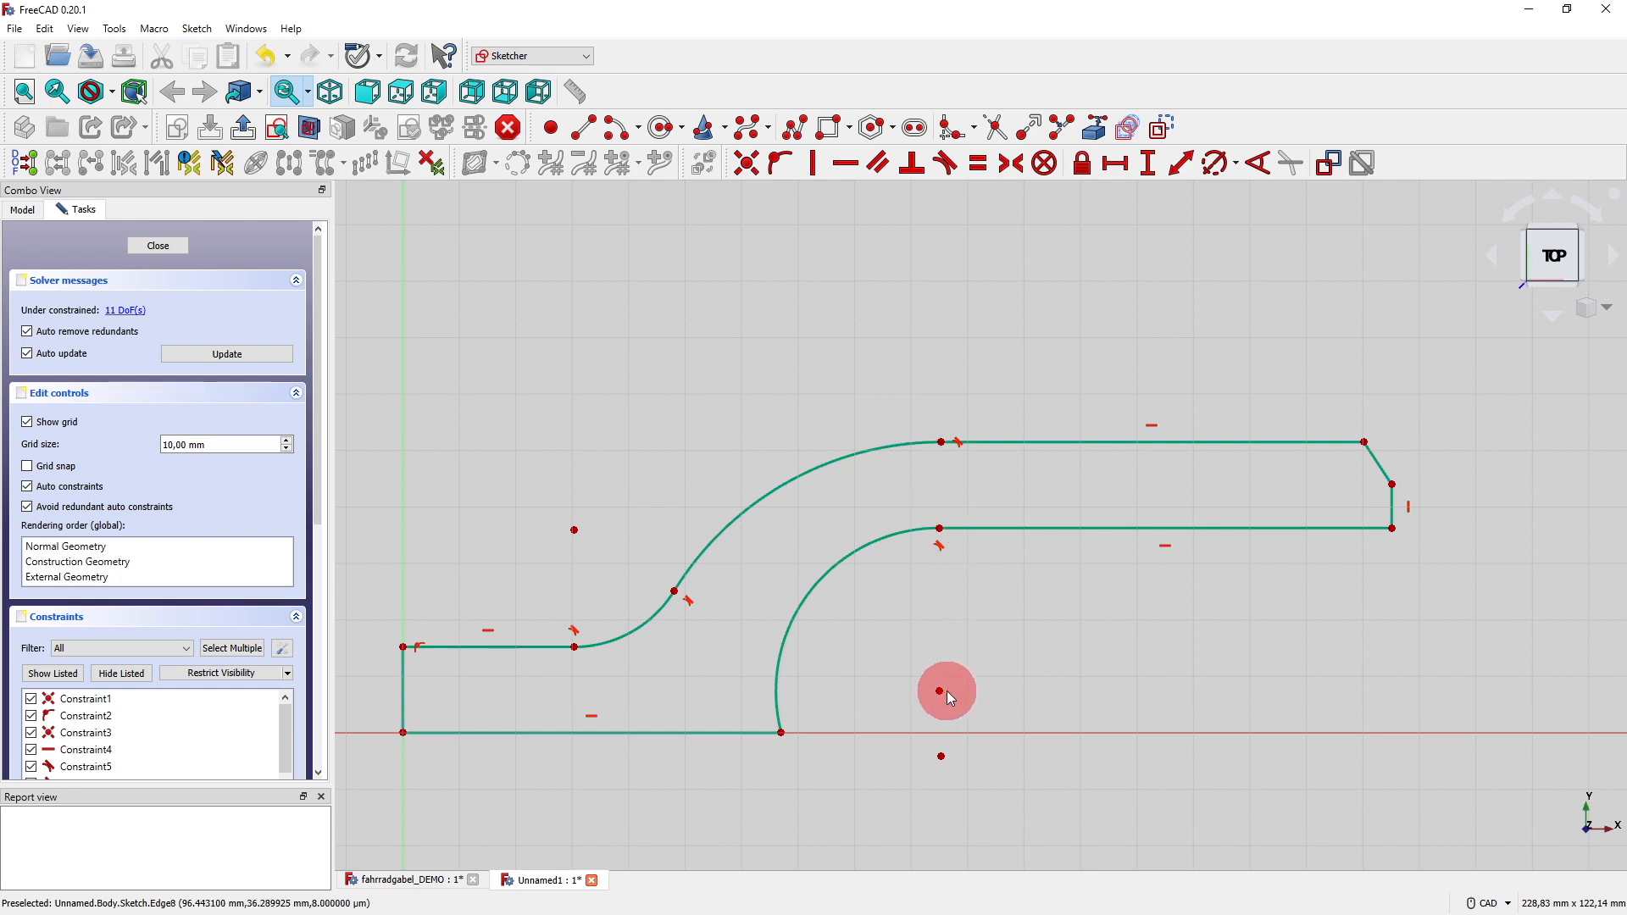
# Move the inner arc's centre point closer to the X axis and constrain it onto that axis.
pyautogui.moveTo(947, 691); pyautogui.dragTo(902, 715)
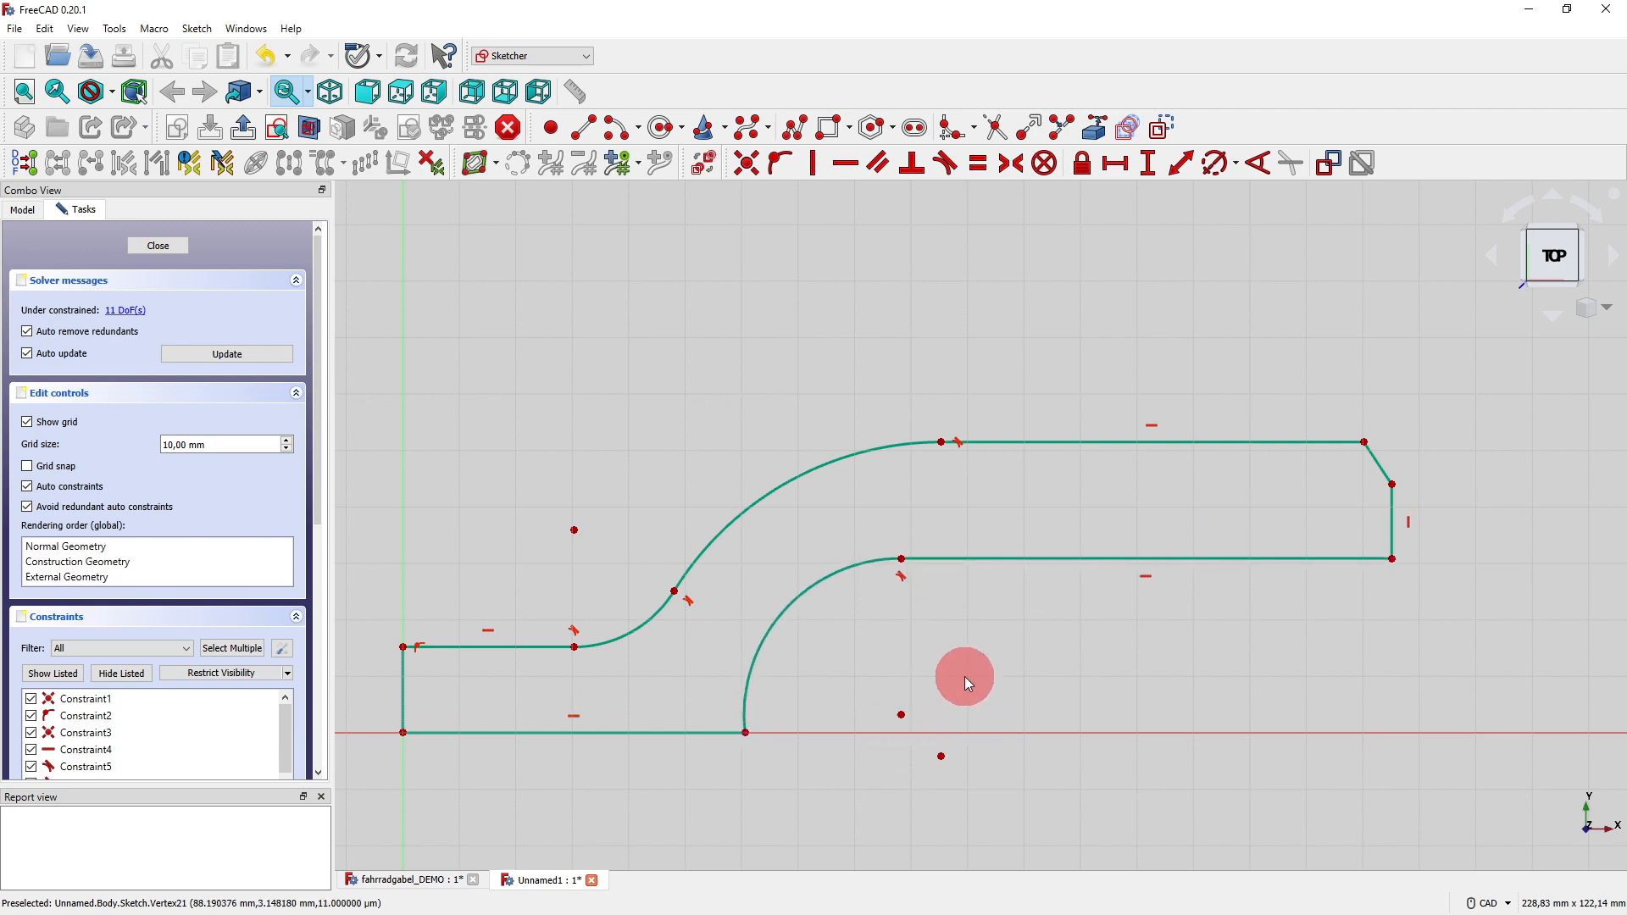
pyautogui.click(780, 159)
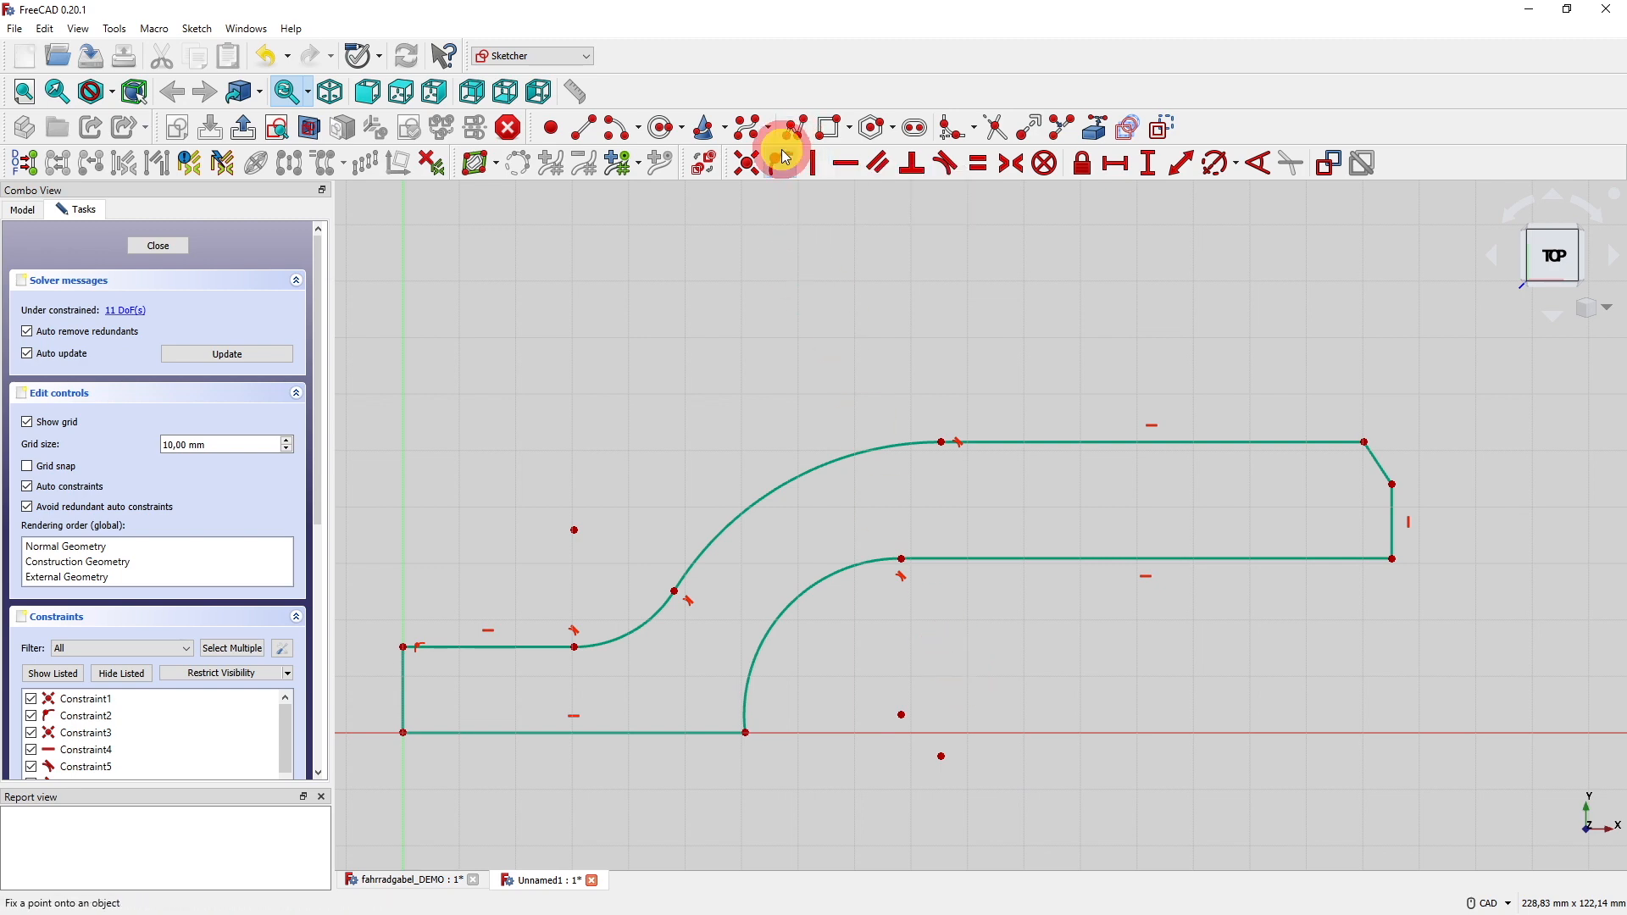
pyautogui.click(901, 716)
pyautogui.click(981, 732)
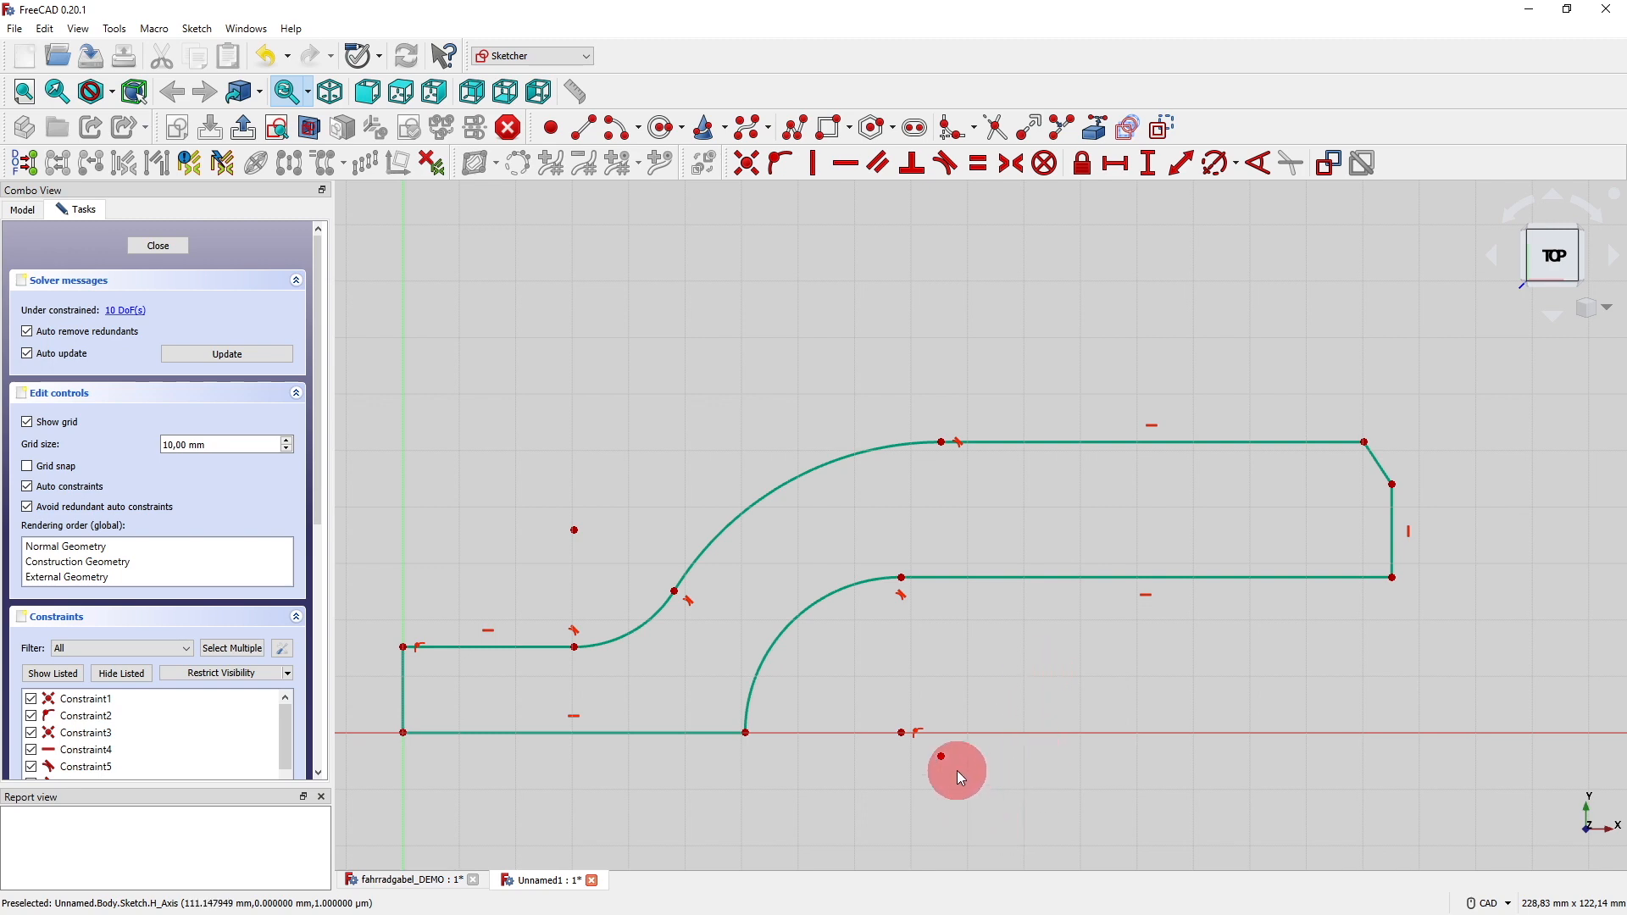
# Move the outer arc's centre to just below the inner arc's centre and constrain the two centres vertically in line.
pyautogui.moveTo(942, 754); pyautogui.dragTo(902, 787)
pyautogui.click(766, 495)
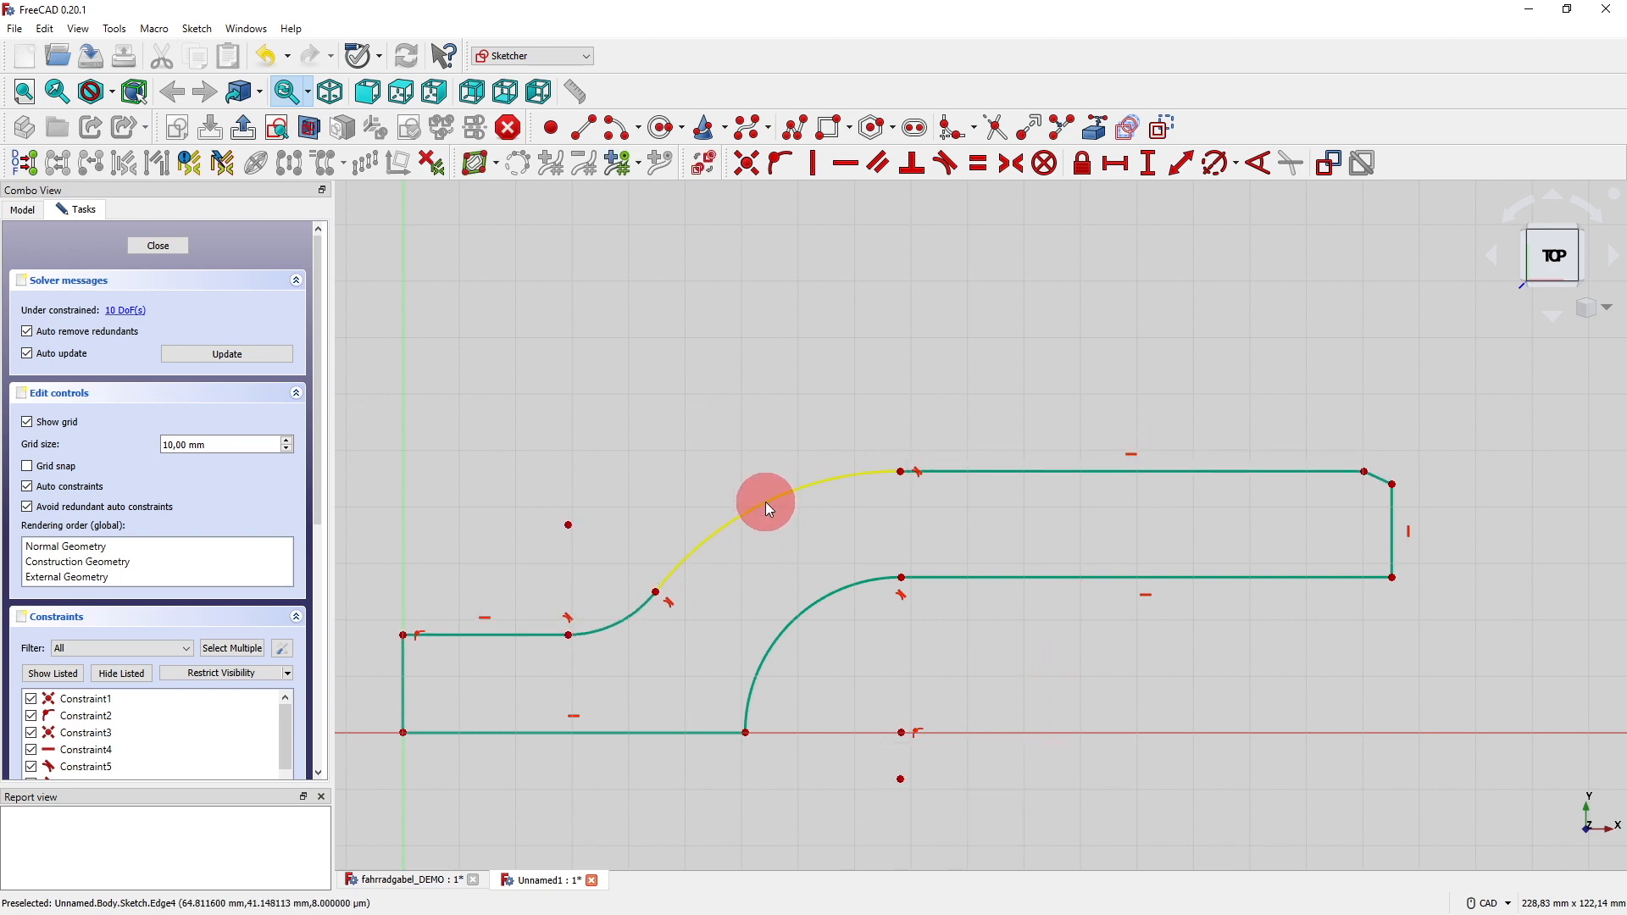
pyautogui.moveTo(903, 777); pyautogui.dragTo(919, 785)
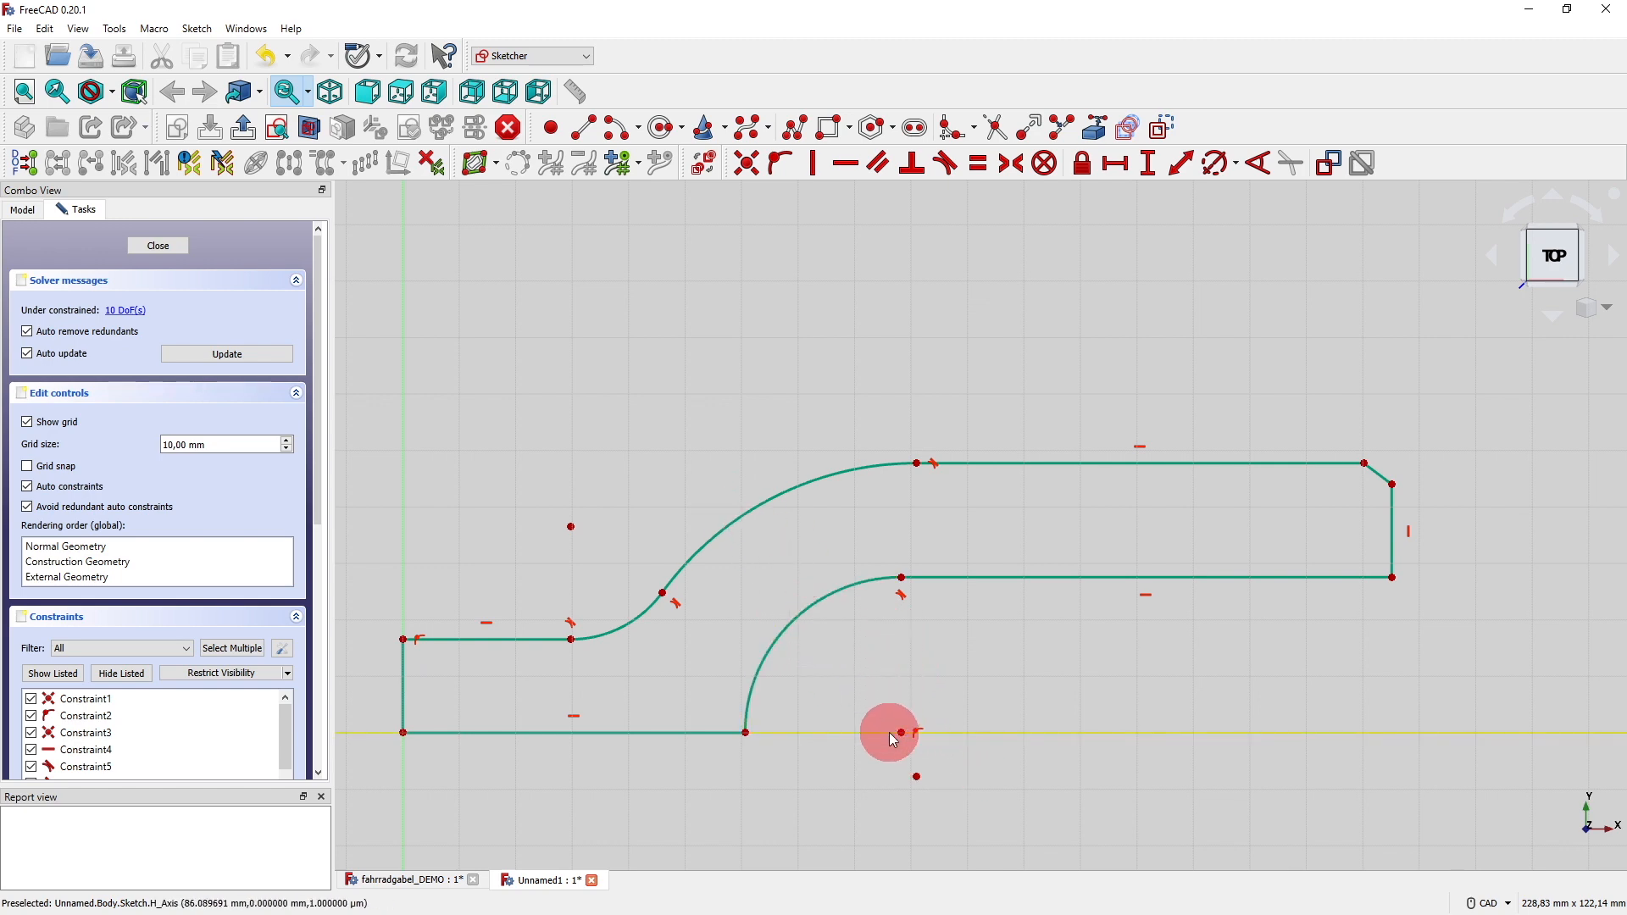
pyautogui.moveTo(917, 774)
pyautogui.mouseDown()
pyautogui.moveTo(902, 777)
pyautogui.moveTo(916, 778)
pyautogui.mouseUp()
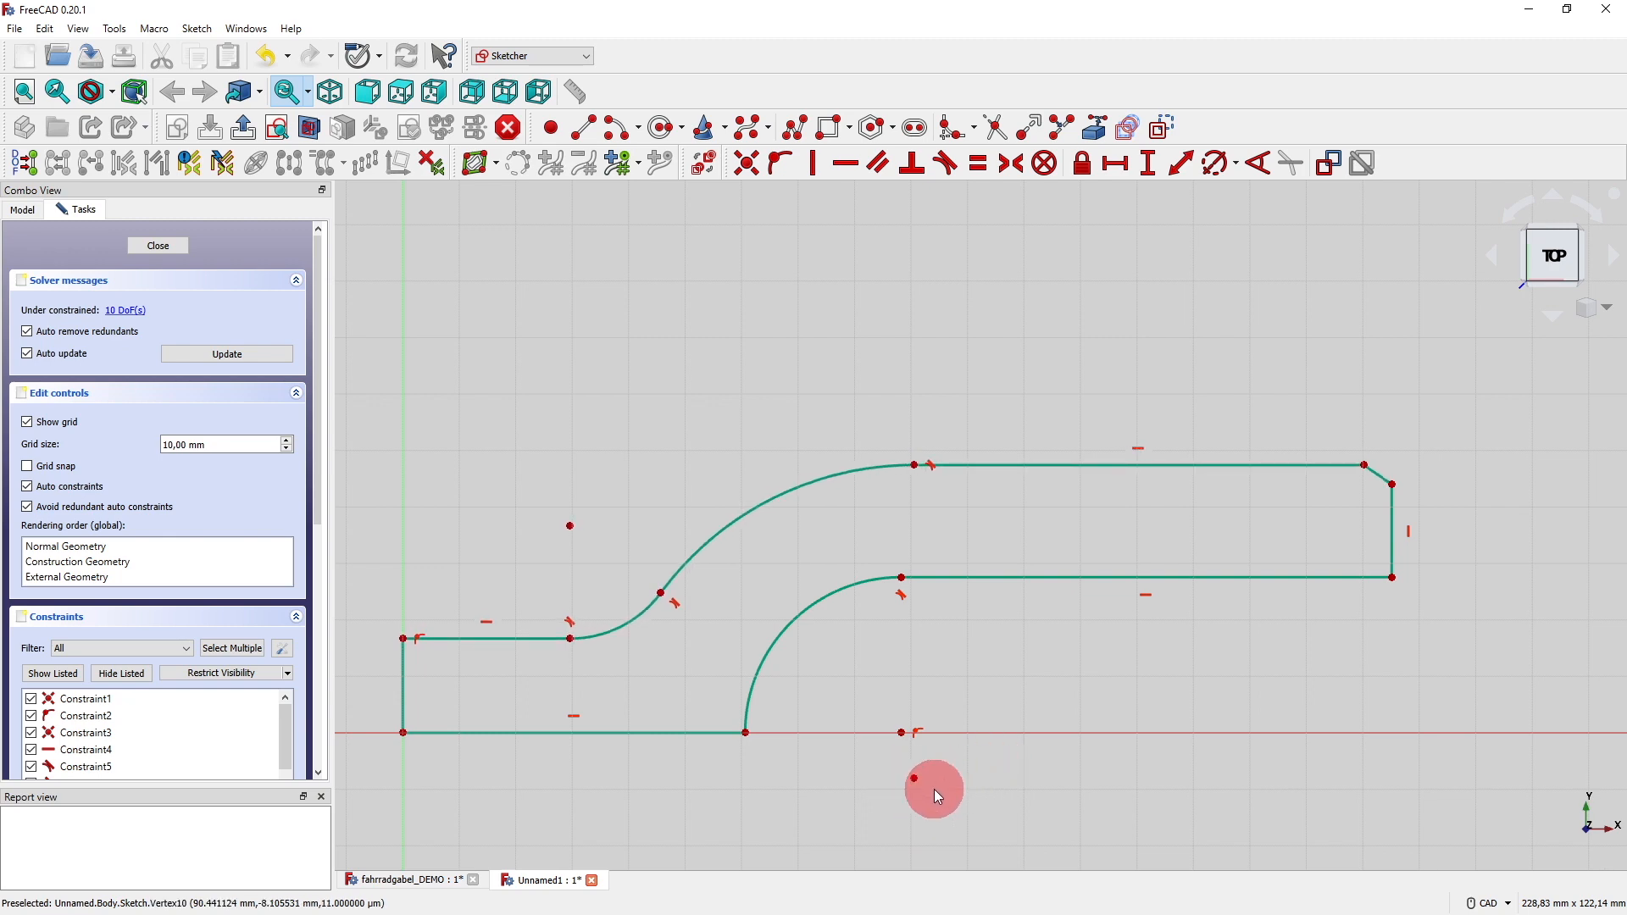
pyautogui.click(915, 778)
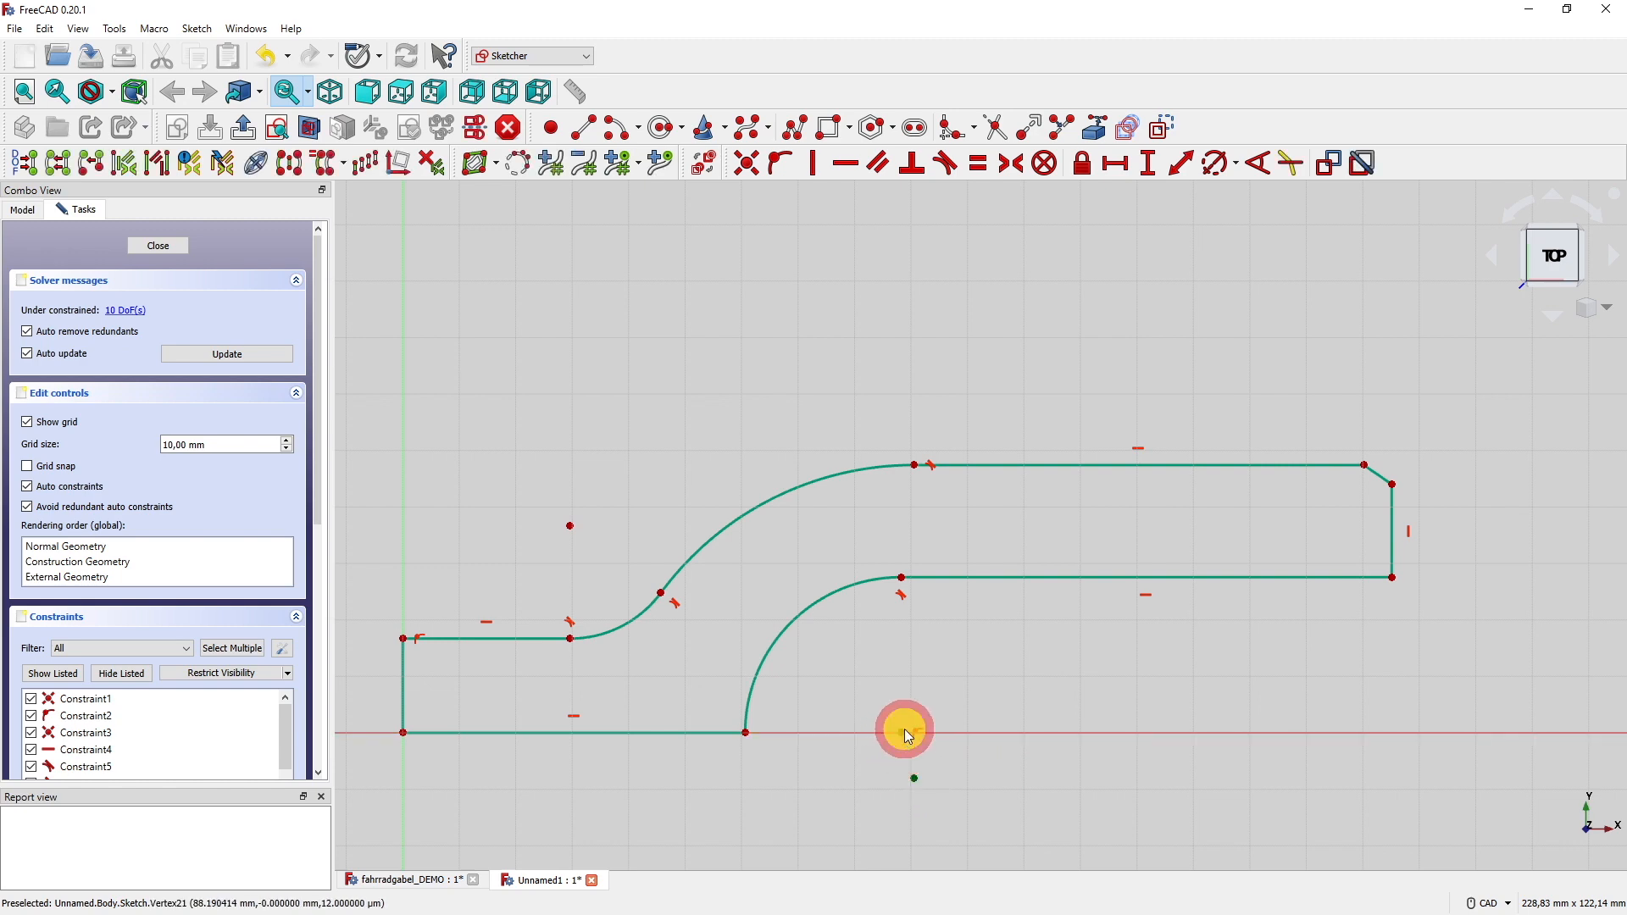
pyautogui.click(903, 733)
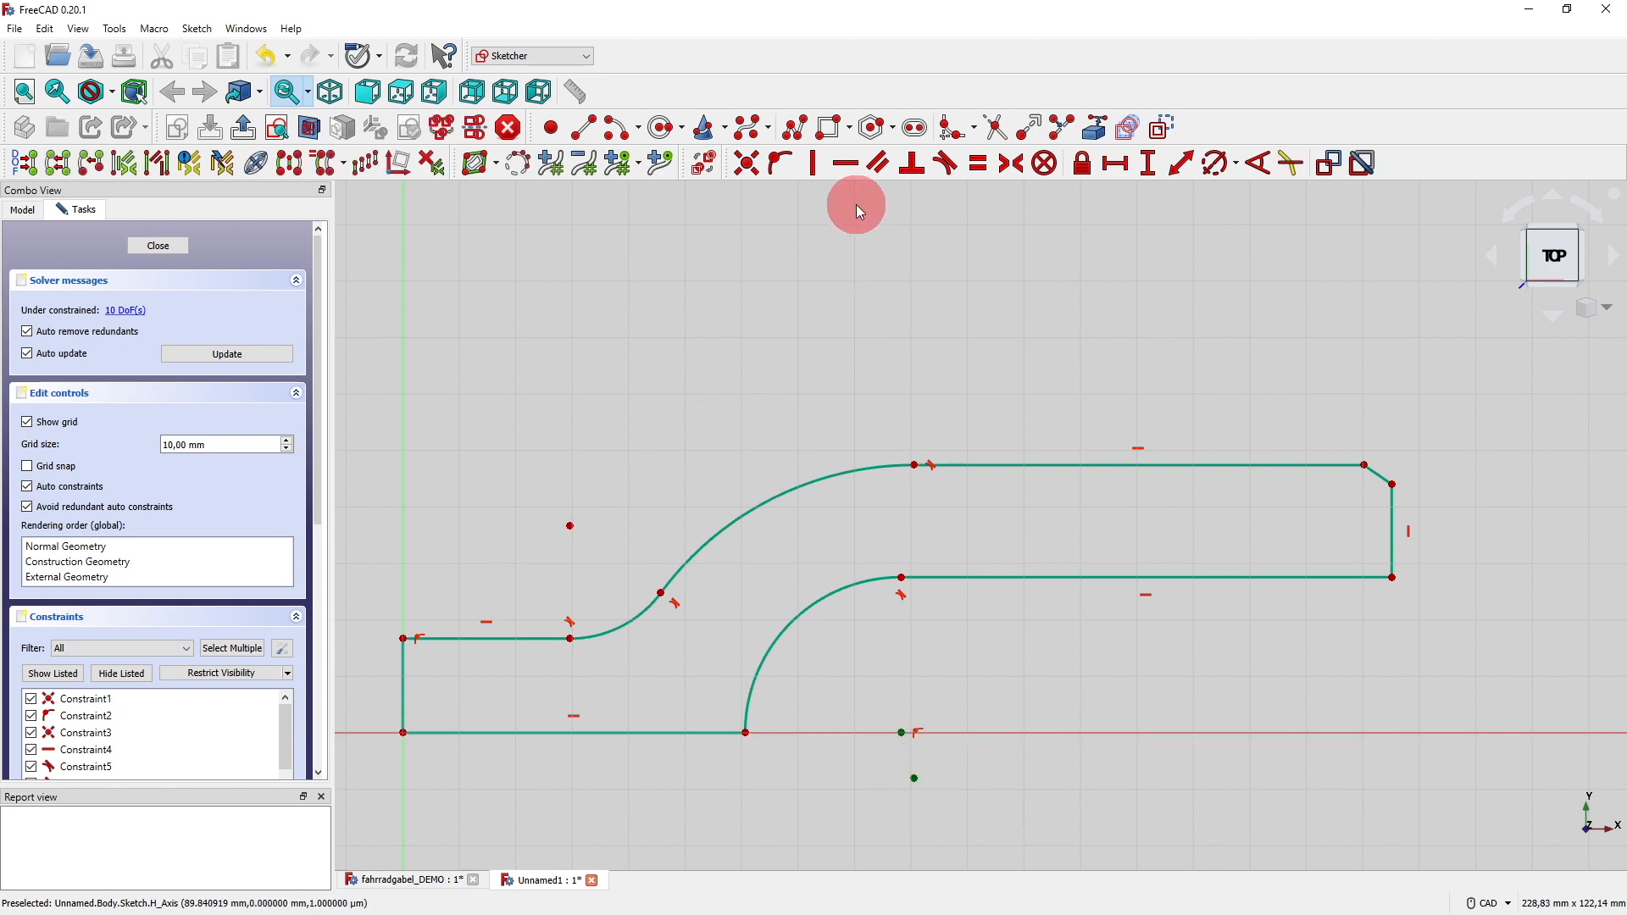
pyautogui.click(815, 166)
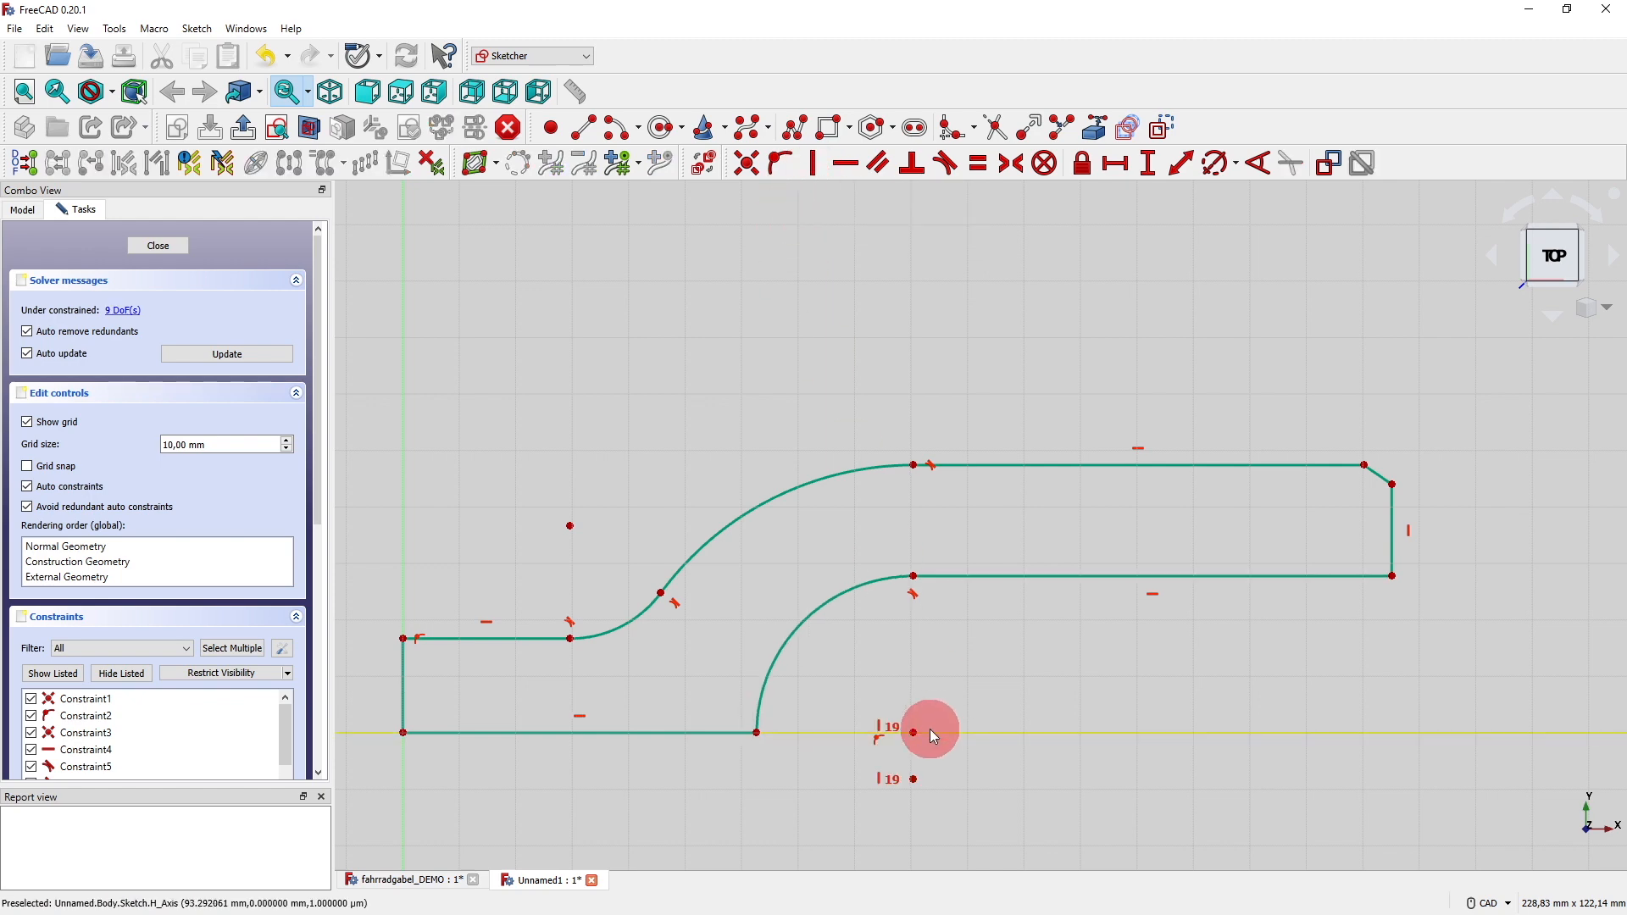
pyautogui.moveTo(915, 789)
pyautogui.mouseDown()
pyautogui.moveTo(941, 777)
pyautogui.moveTo(872, 777)
pyautogui.moveTo(907, 777)
pyautogui.mouseUp()
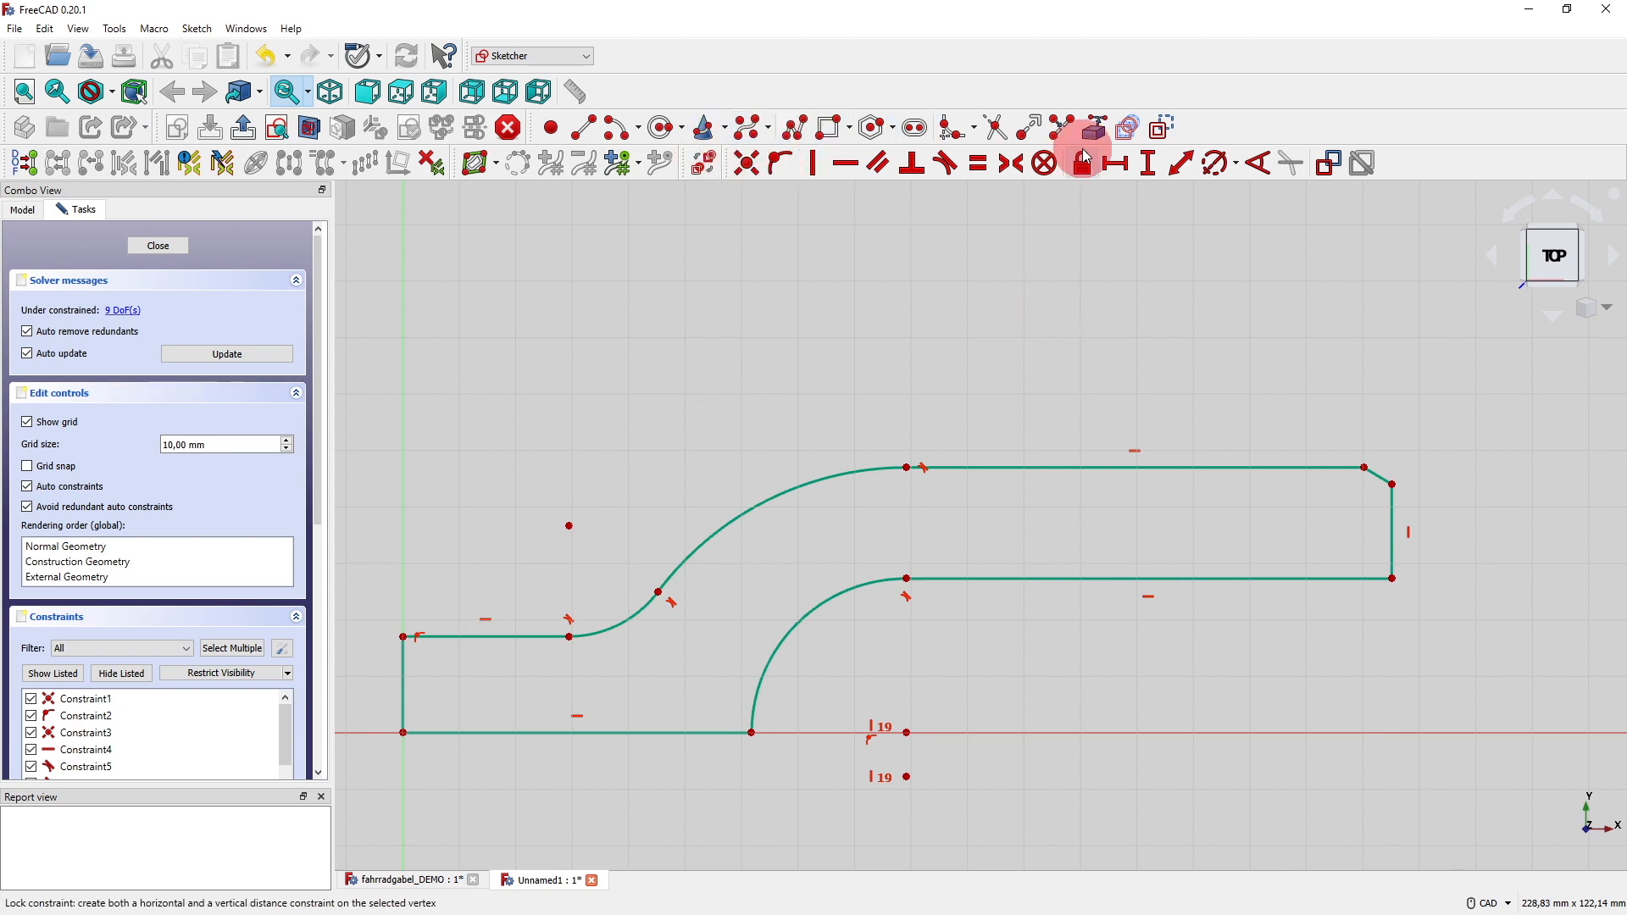
# Set the vertical length of the edge on the Y axis to 15 mm and of the short far-end edge to 10 mm.
pyautogui.click(1146, 167)
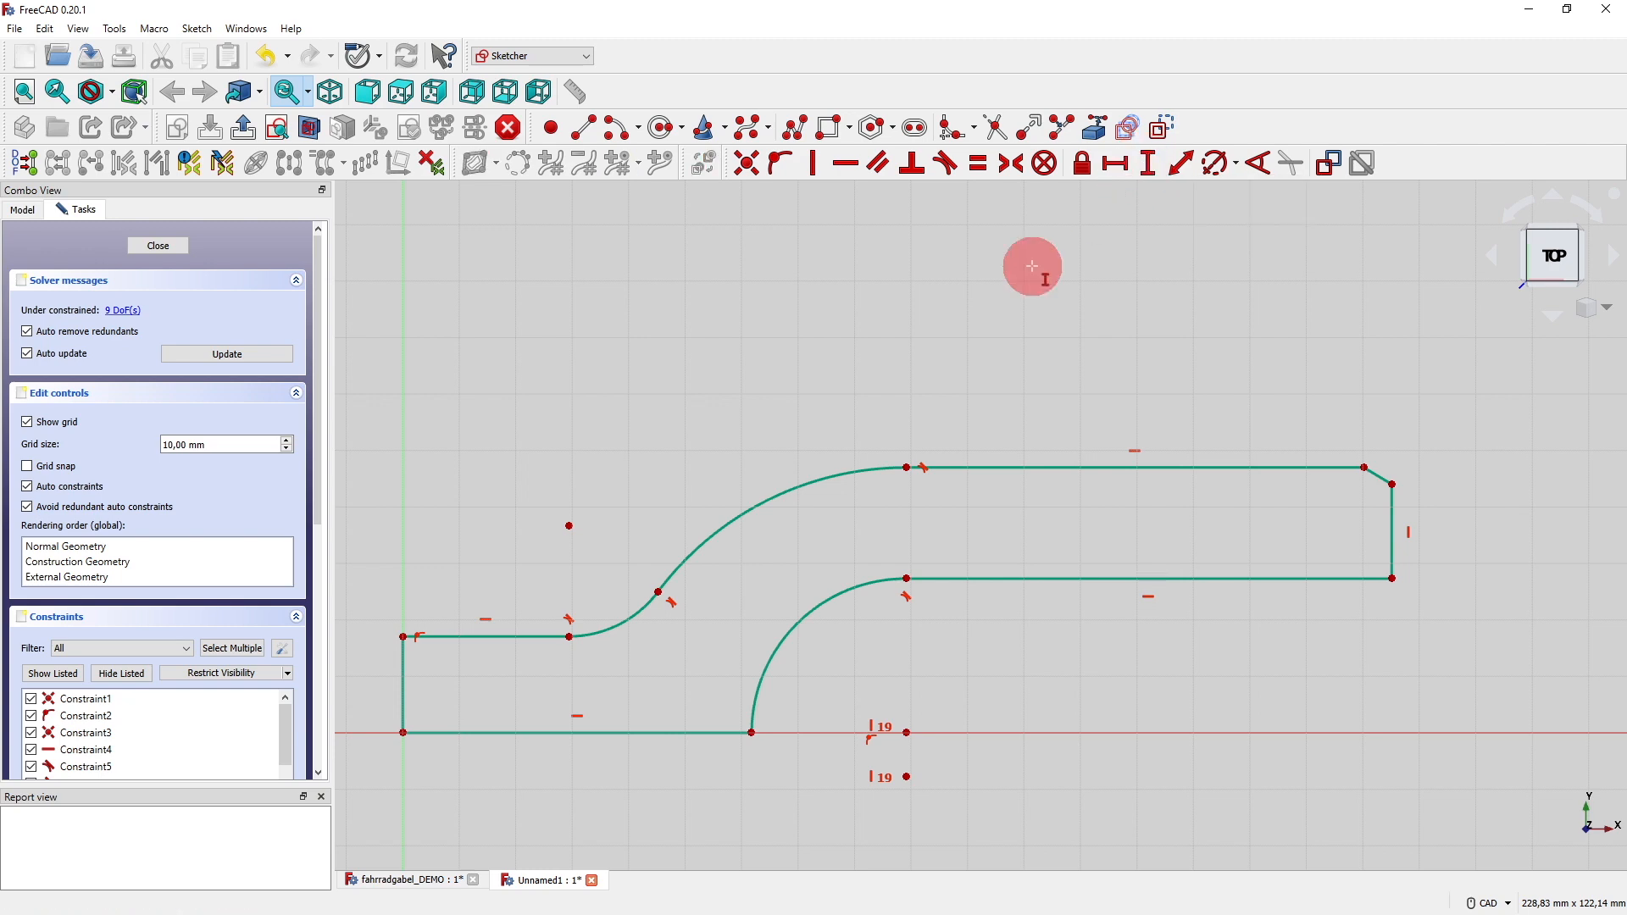
pyautogui.click(407, 688)
pyautogui.write('15')
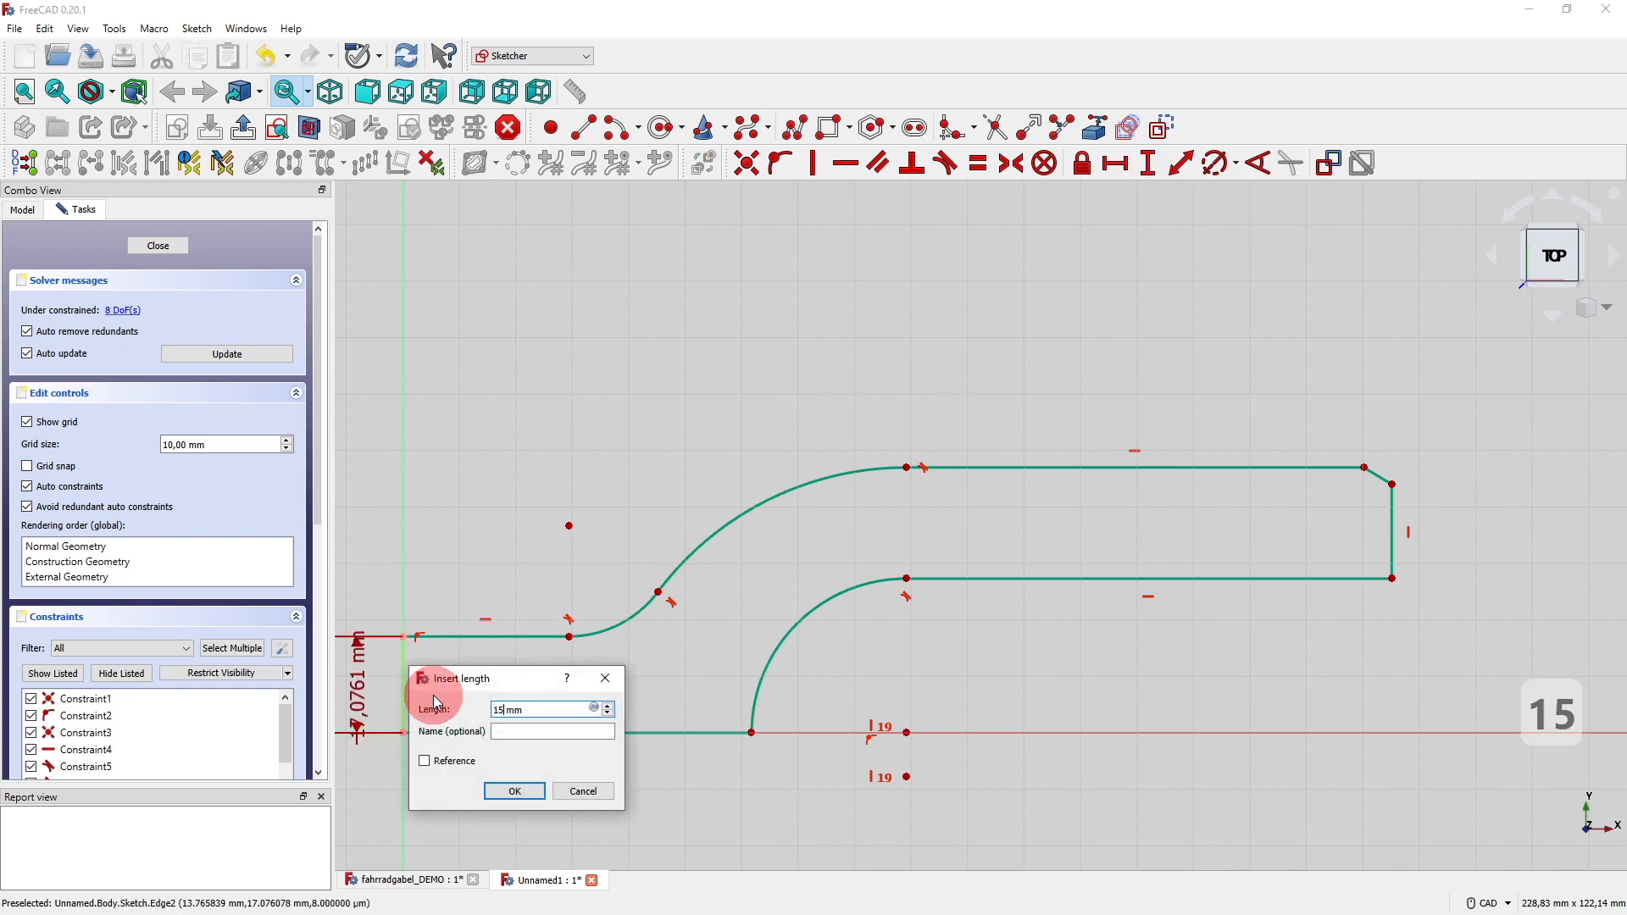
pyautogui.press('Return')
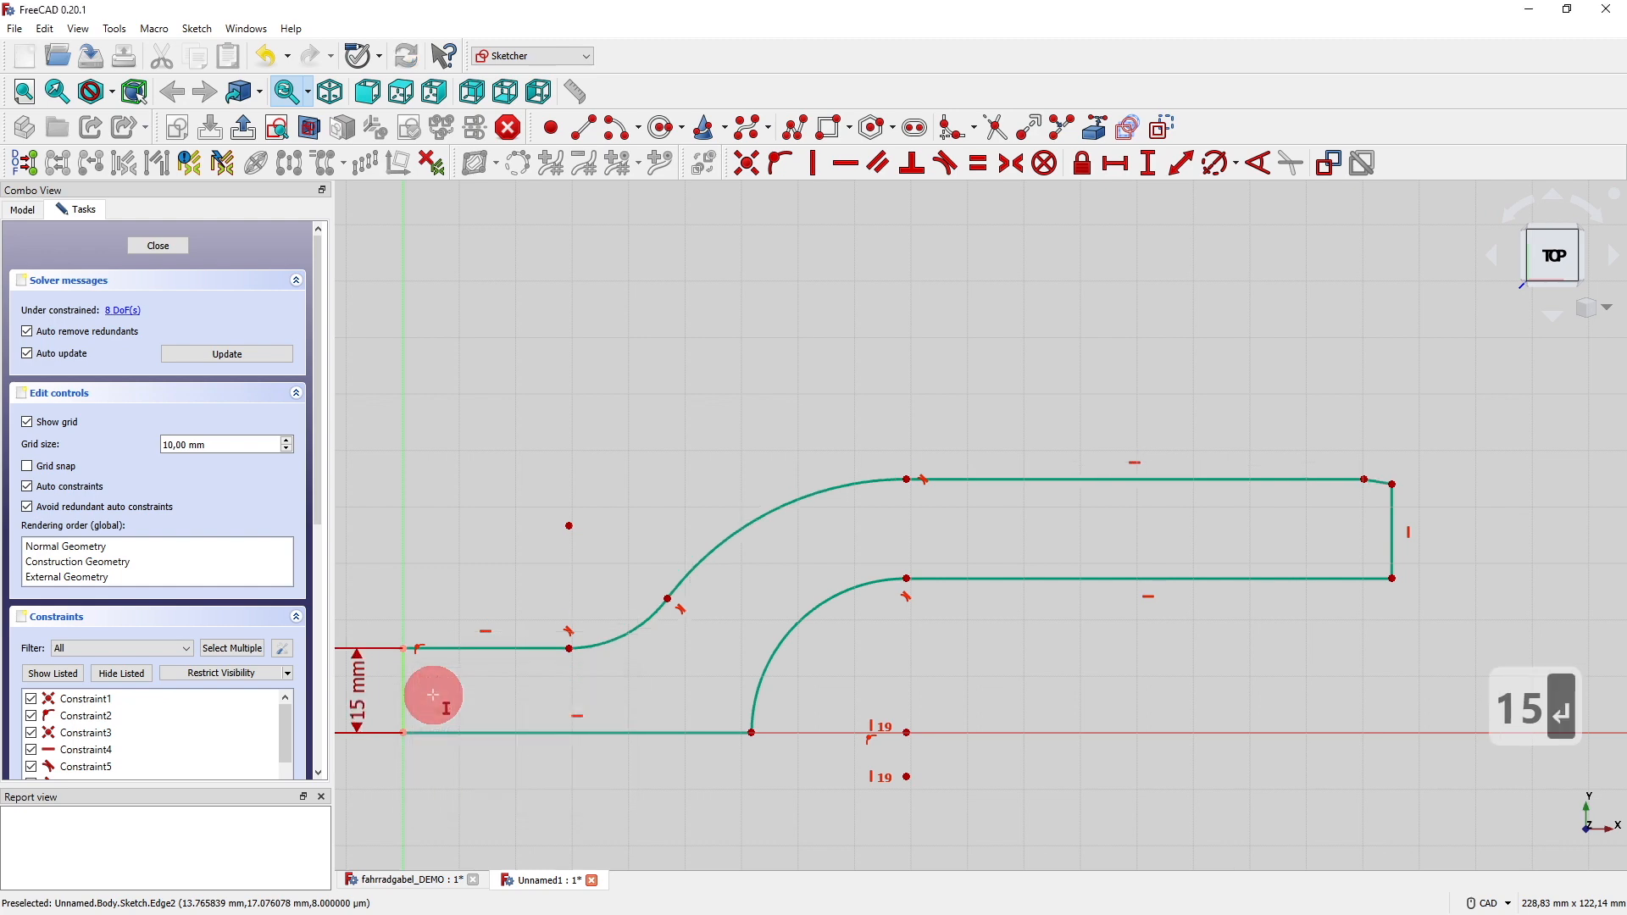
pyautogui.click(1391, 521)
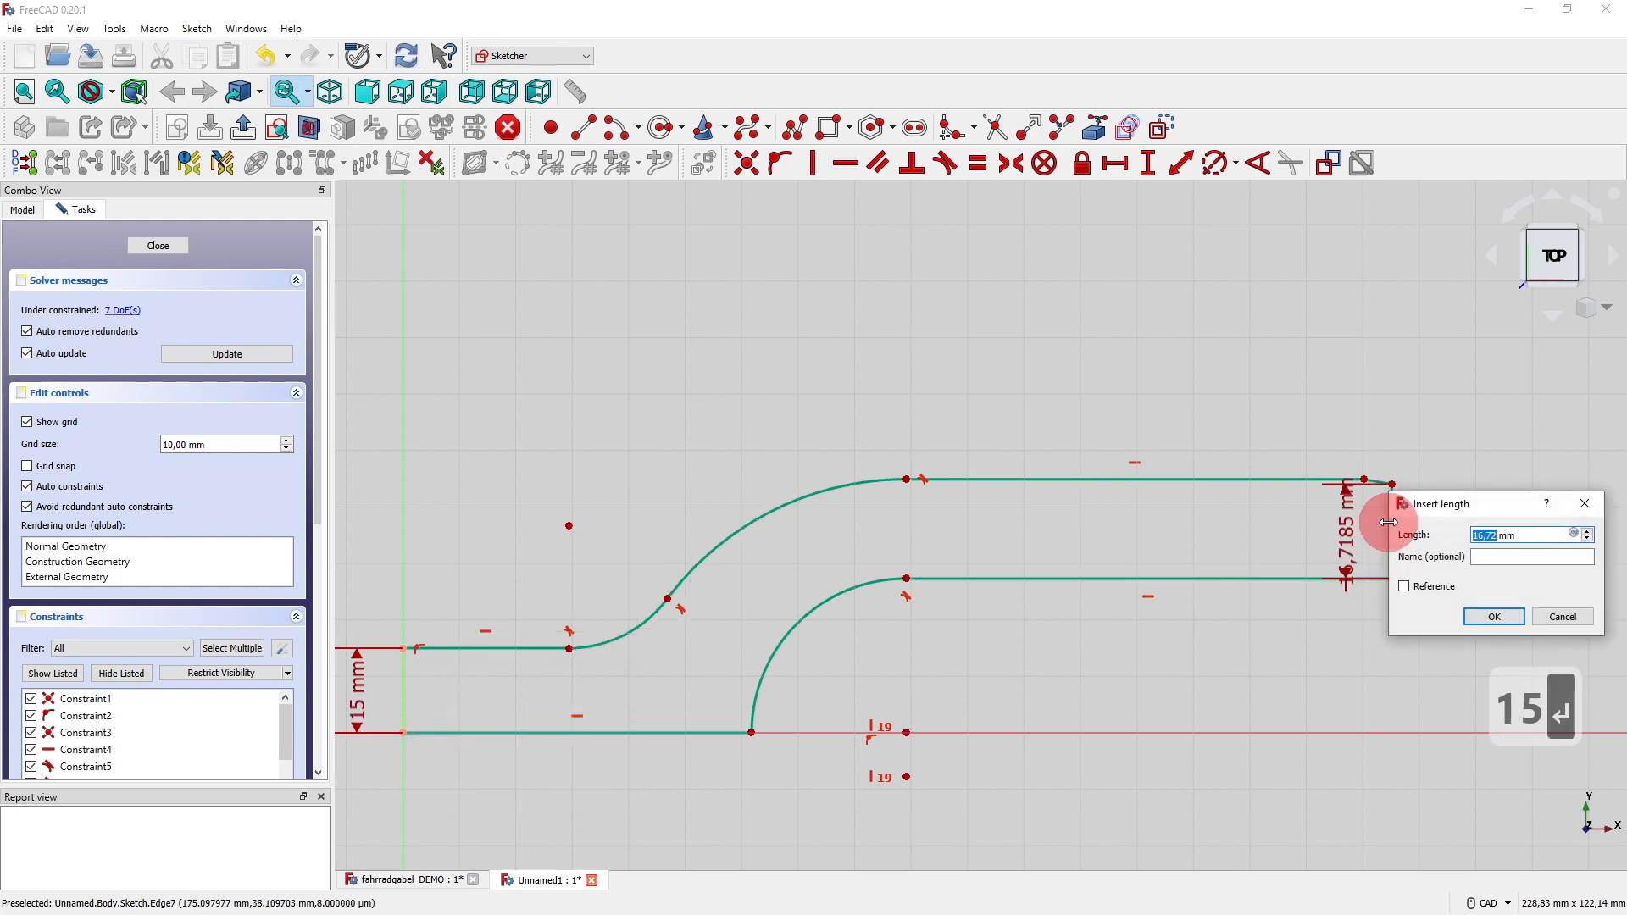
pyautogui.write('10')
pyautogui.press('Return')
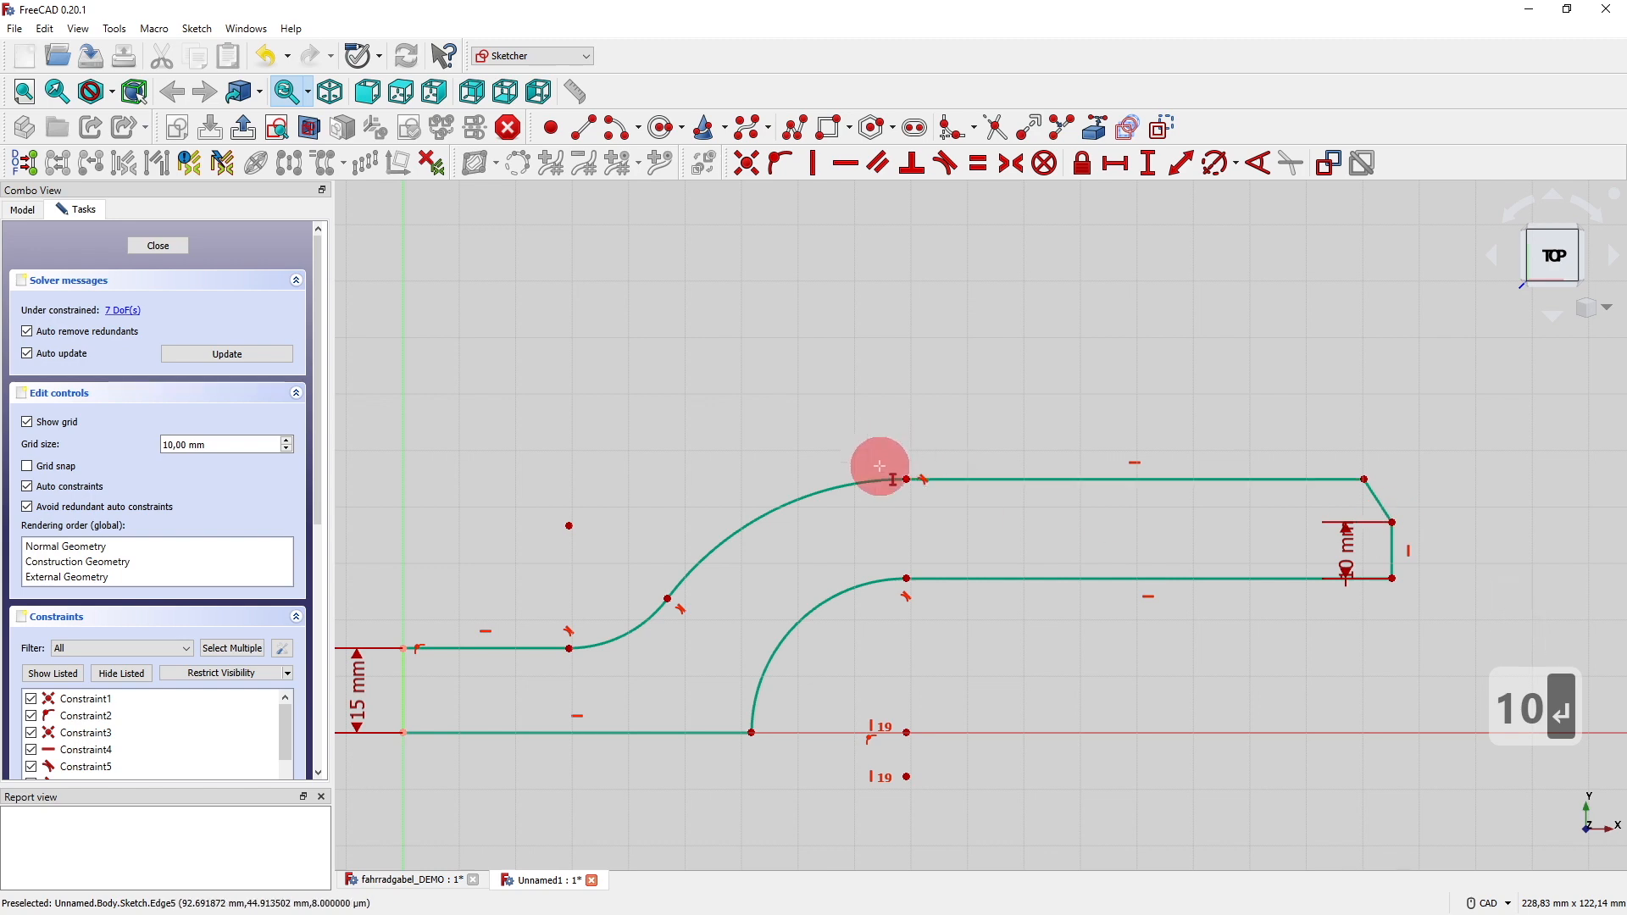
# Set a 20 mm vertical distance between the upper end points of the outer and inner arcs.
pyautogui.click(907, 480)
pyautogui.click(907, 588)
pyautogui.write('i')
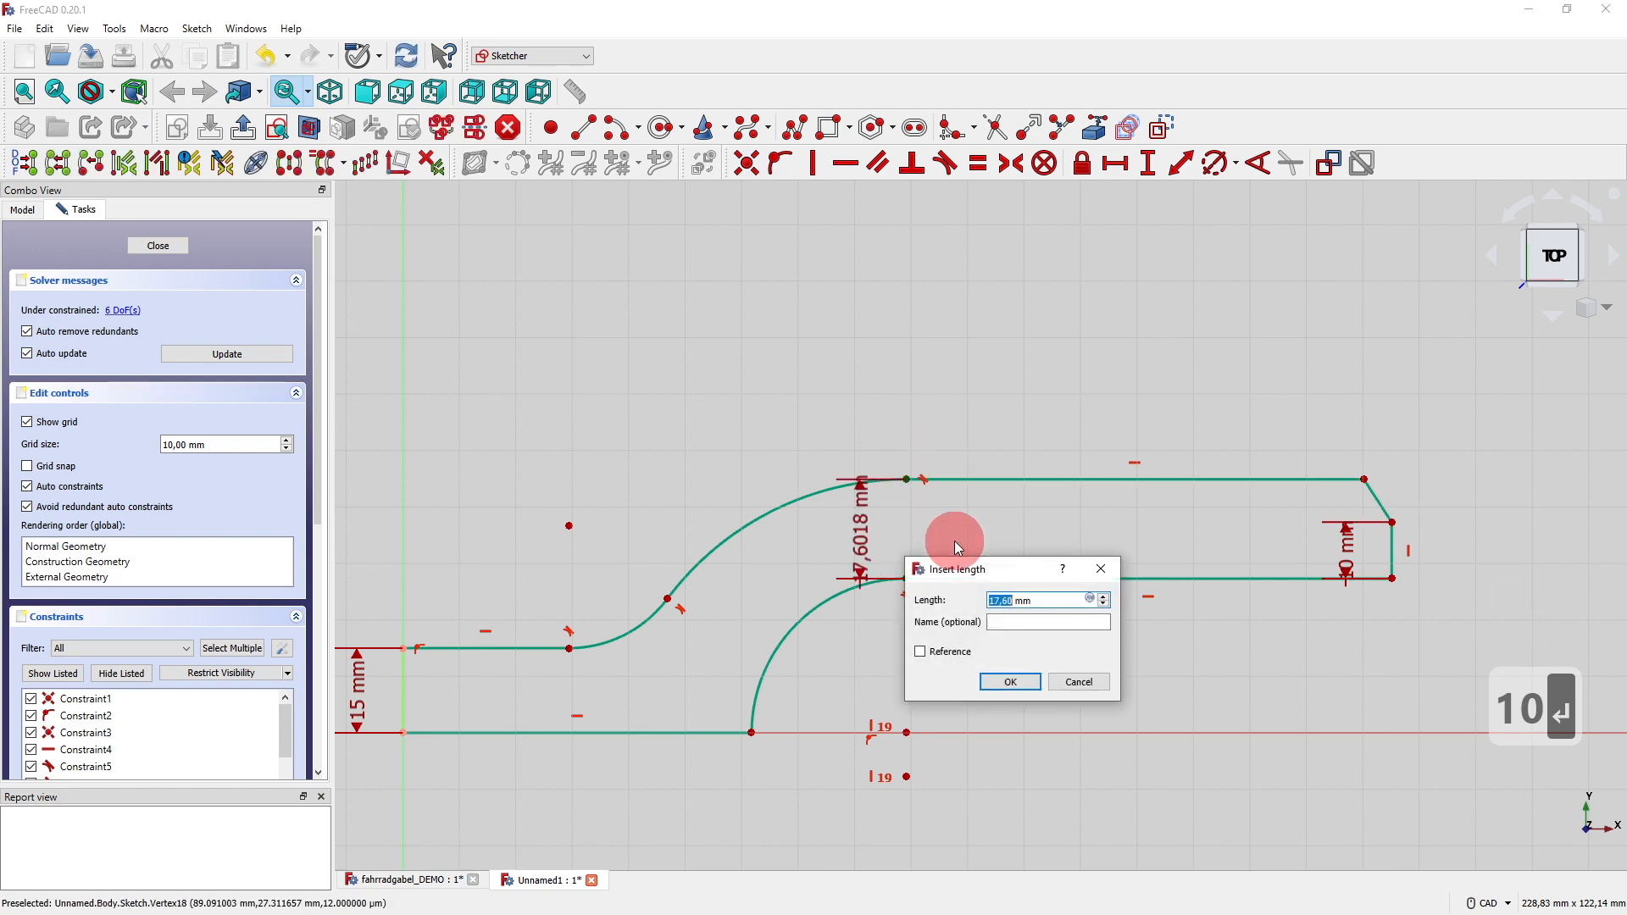
pyautogui.write('20')
pyautogui.press('Return')
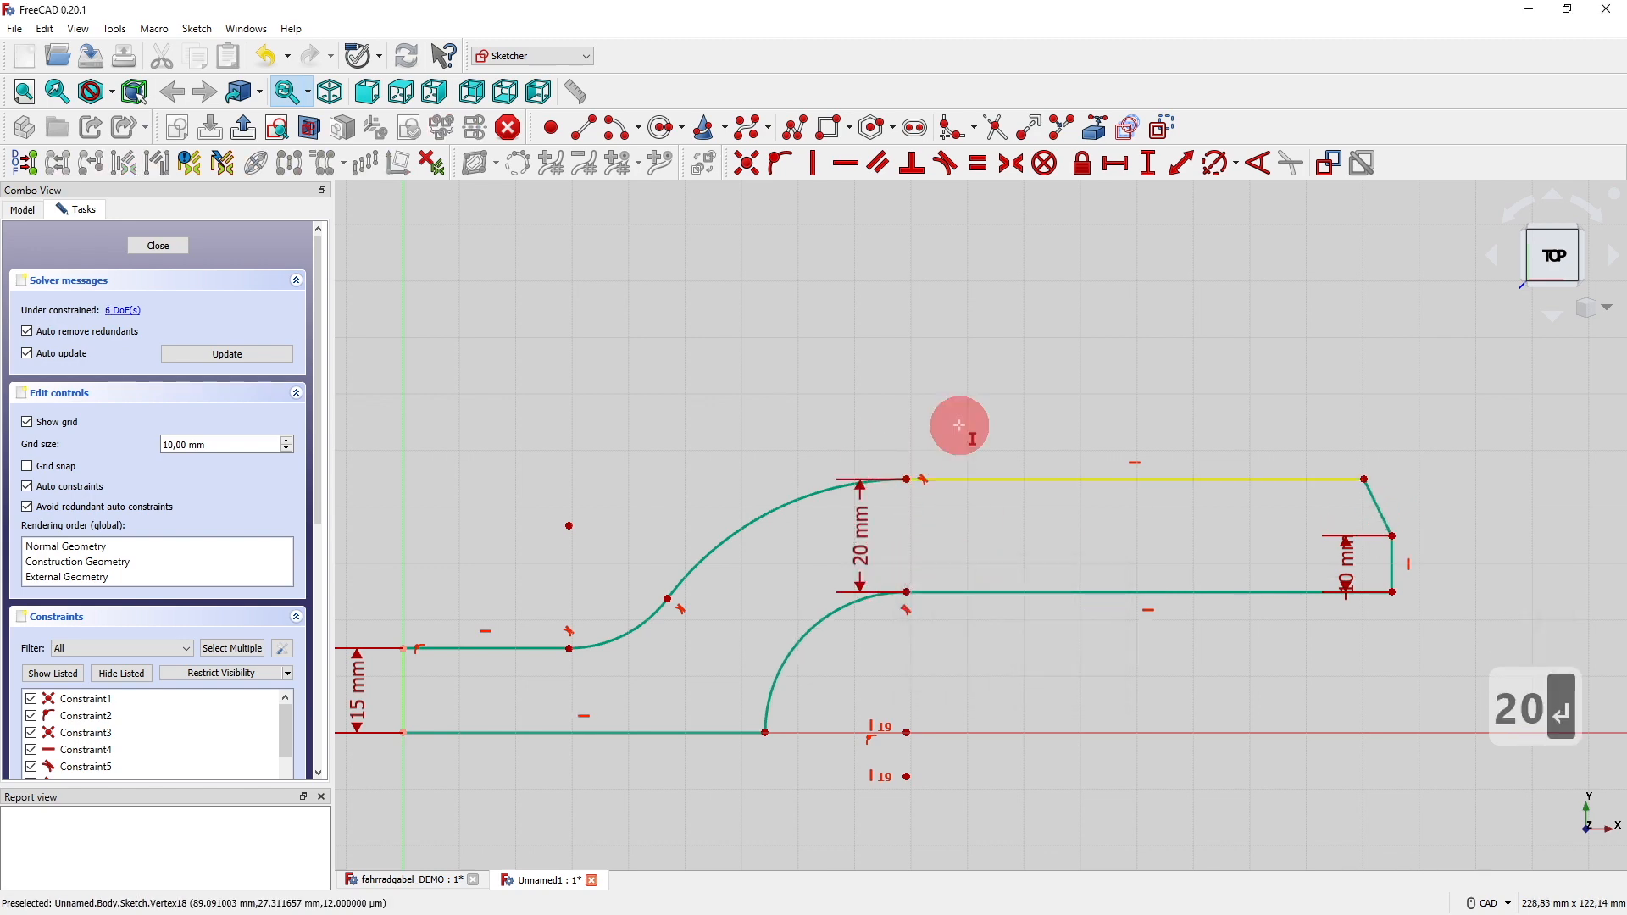
# Constrain the inner arc's radius to 30 mm.
pyautogui.click(1218, 162)
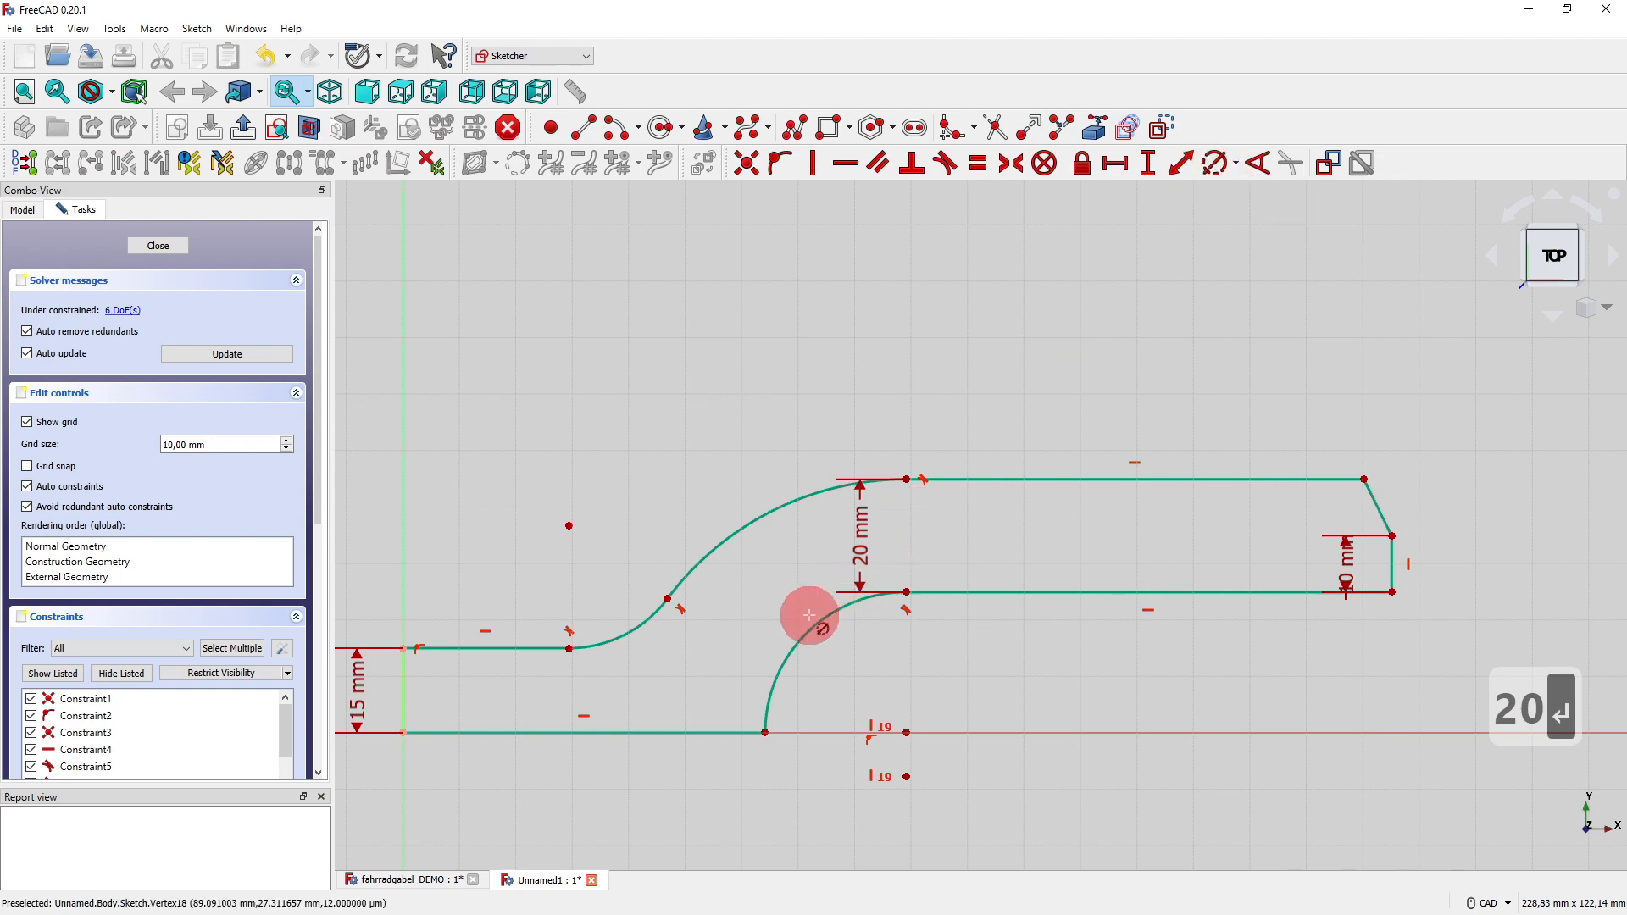
pyautogui.click(802, 648)
pyautogui.write('30')
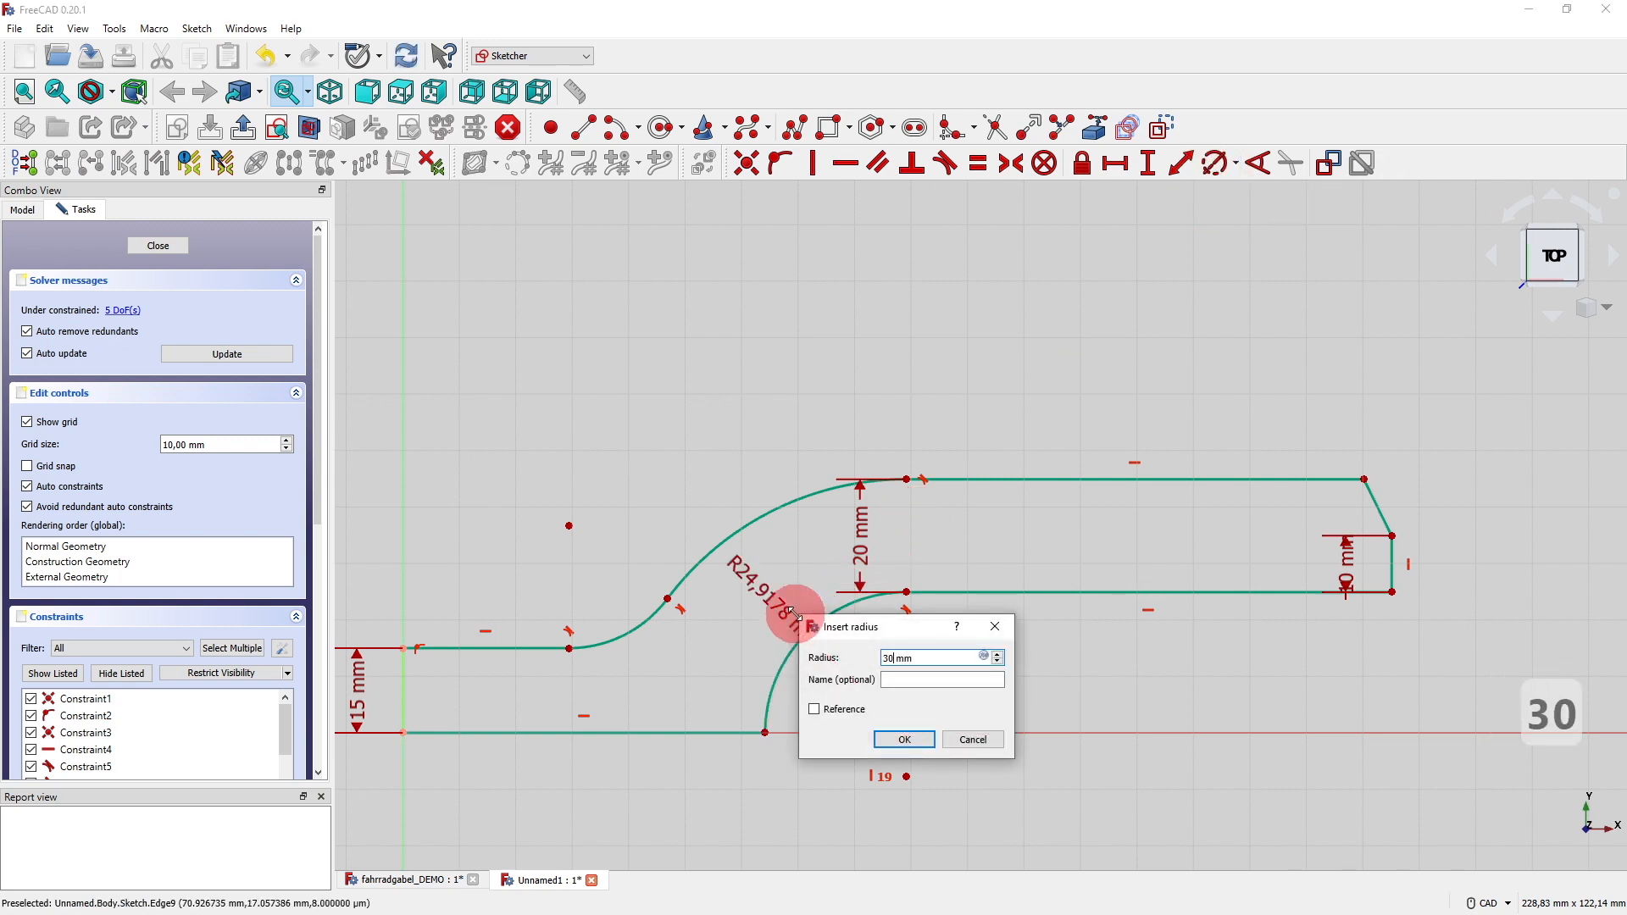
pyautogui.press('Return')
# Constrain the large outer arc's radius to 60 mm and the small transition arc's radius to 20 mm.
pyautogui.click(760, 487)
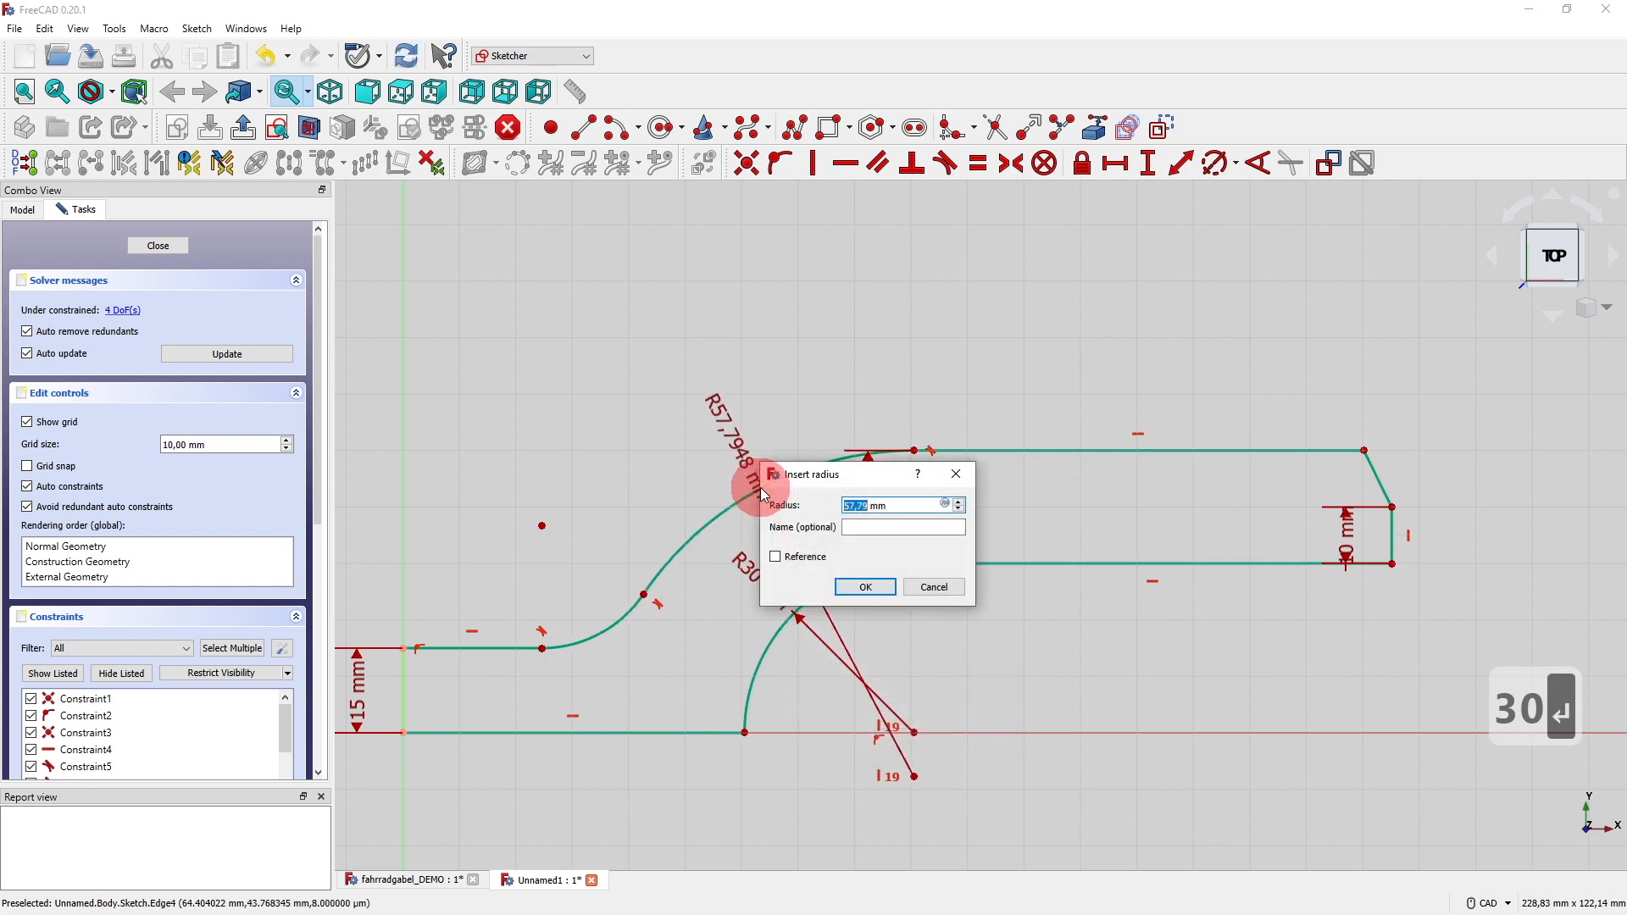
pyautogui.write('60')
pyautogui.press('Return')
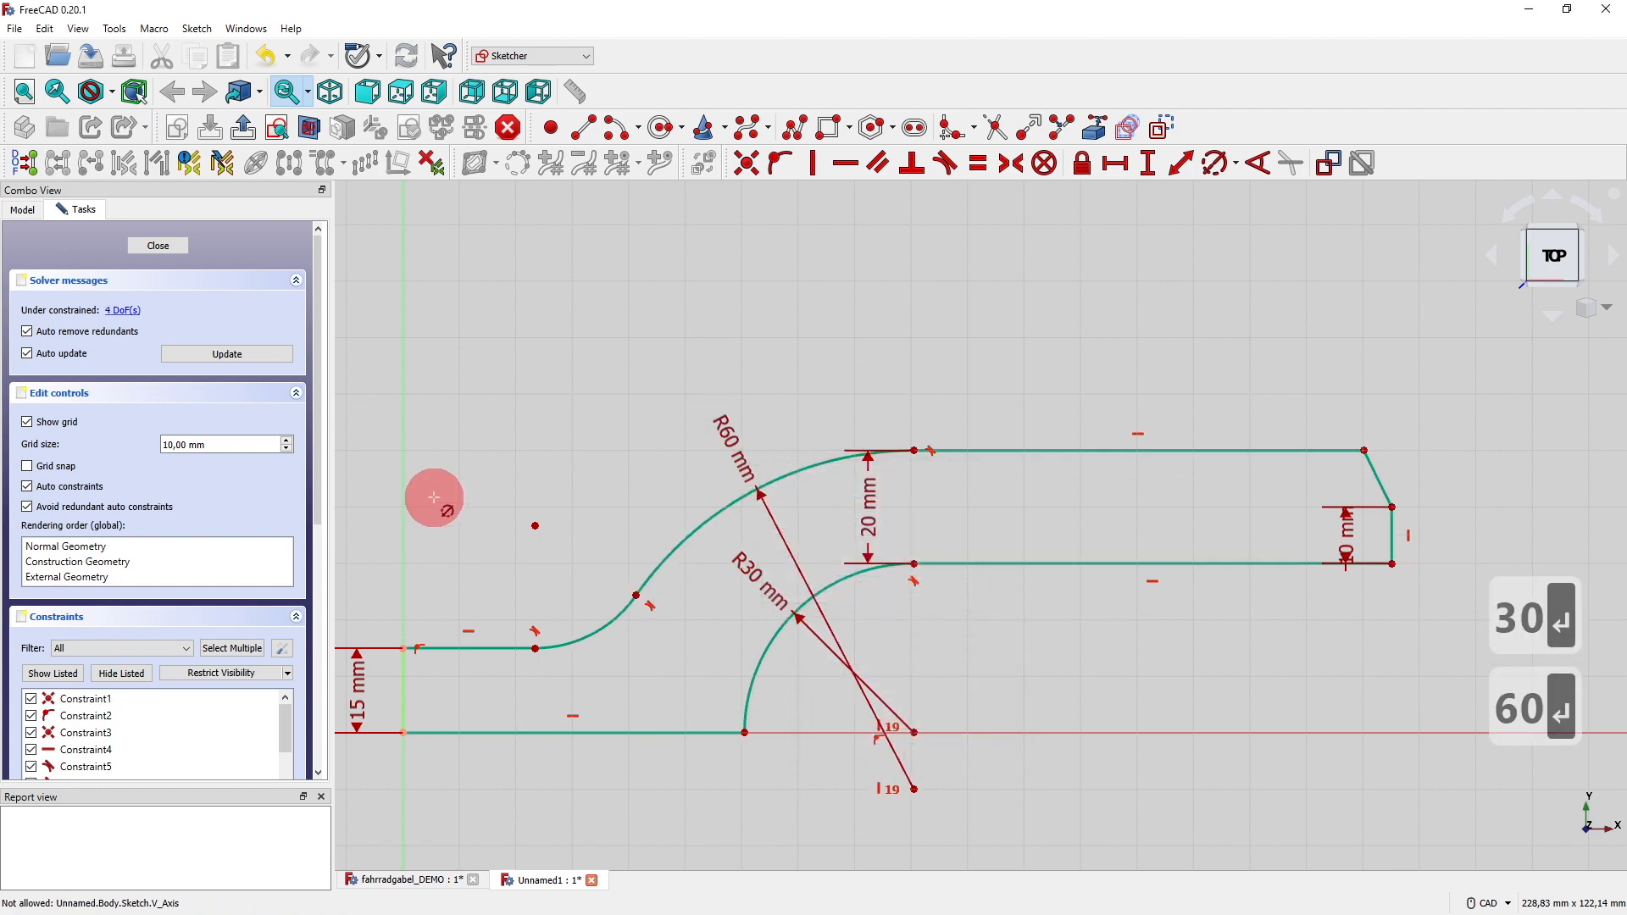
pyautogui.click(608, 628)
pyautogui.write('20')
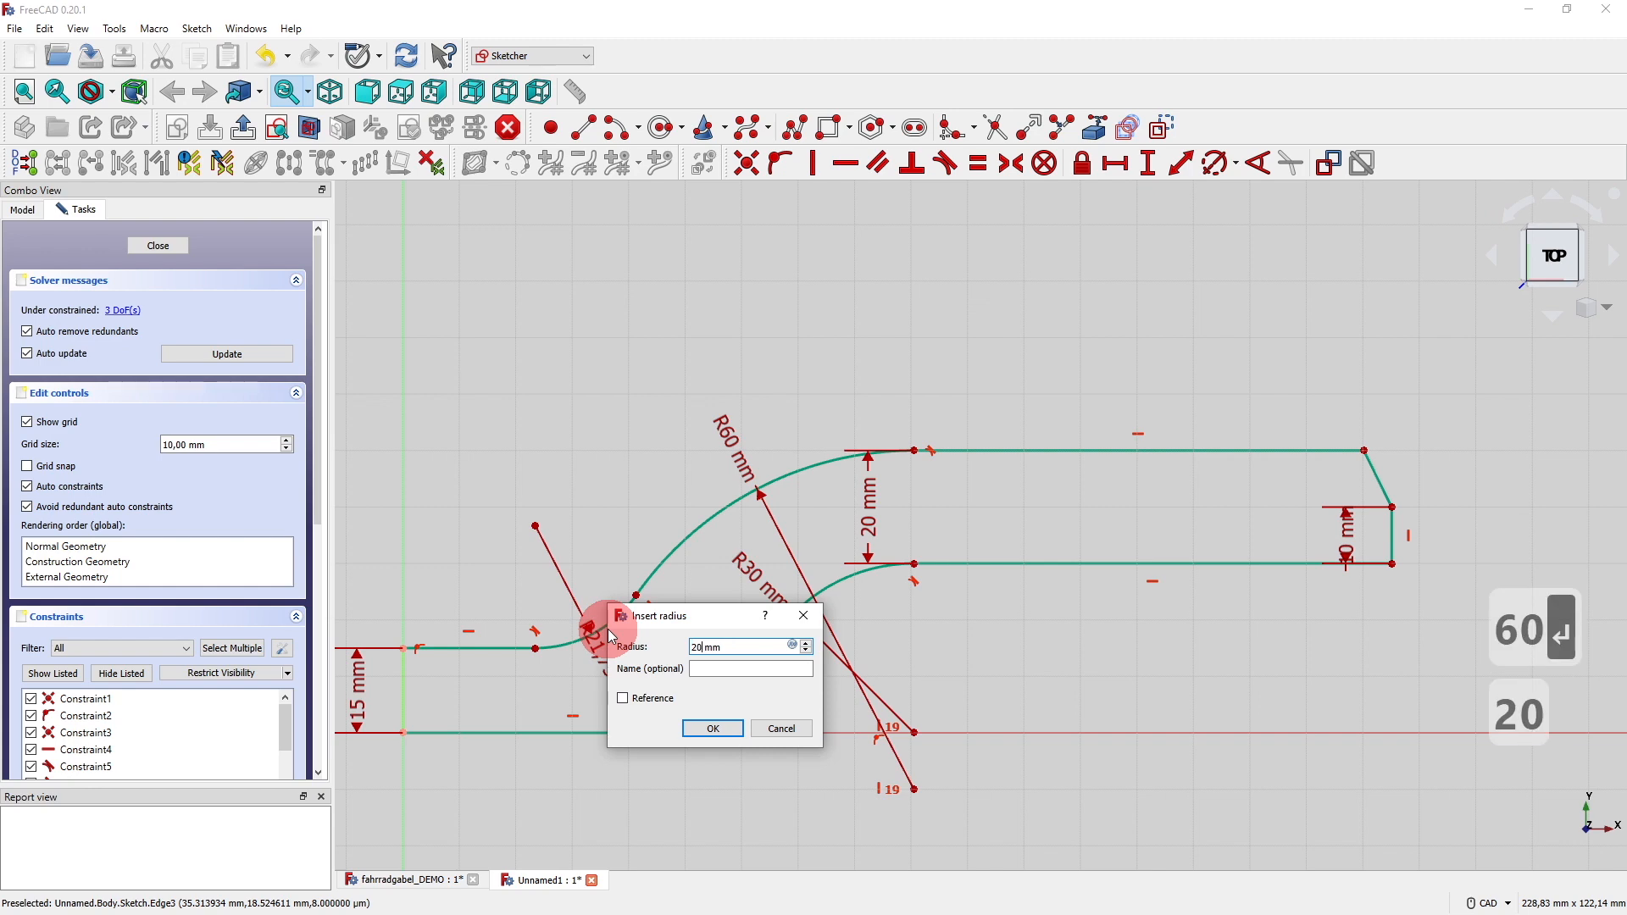
pyautogui.press('Return')
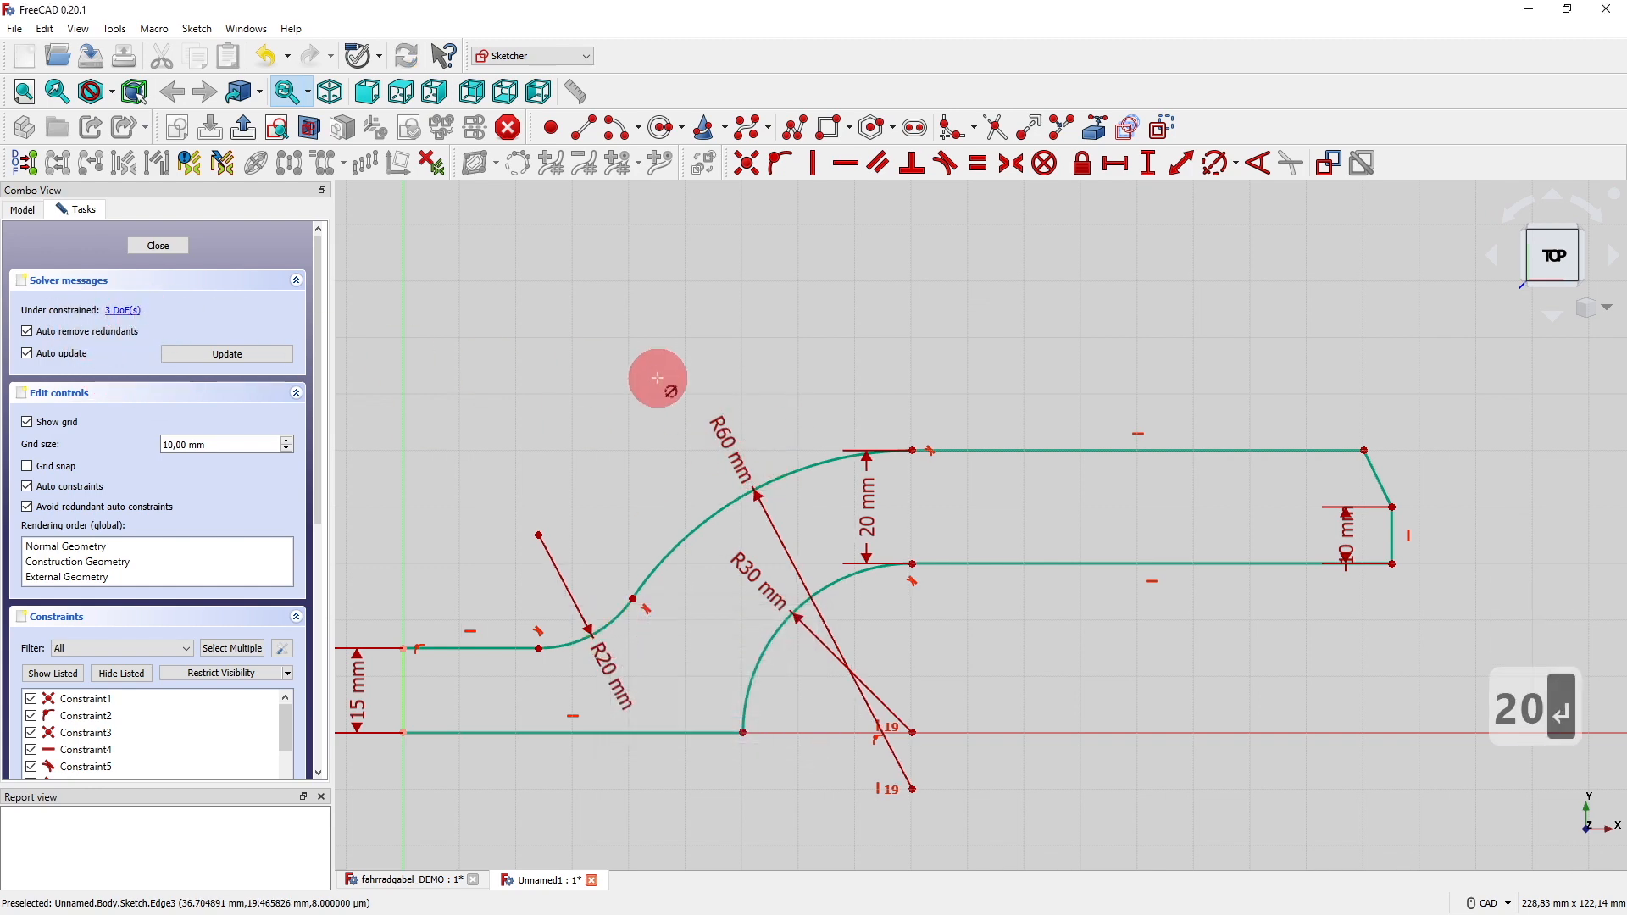
# Set a 230 mm horizontal distance from the origin to the lower corner of the far end, and place the dimension below the profile.
pyautogui.moveTo(657, 378); pyautogui.dragTo(702, 291, button='middle')
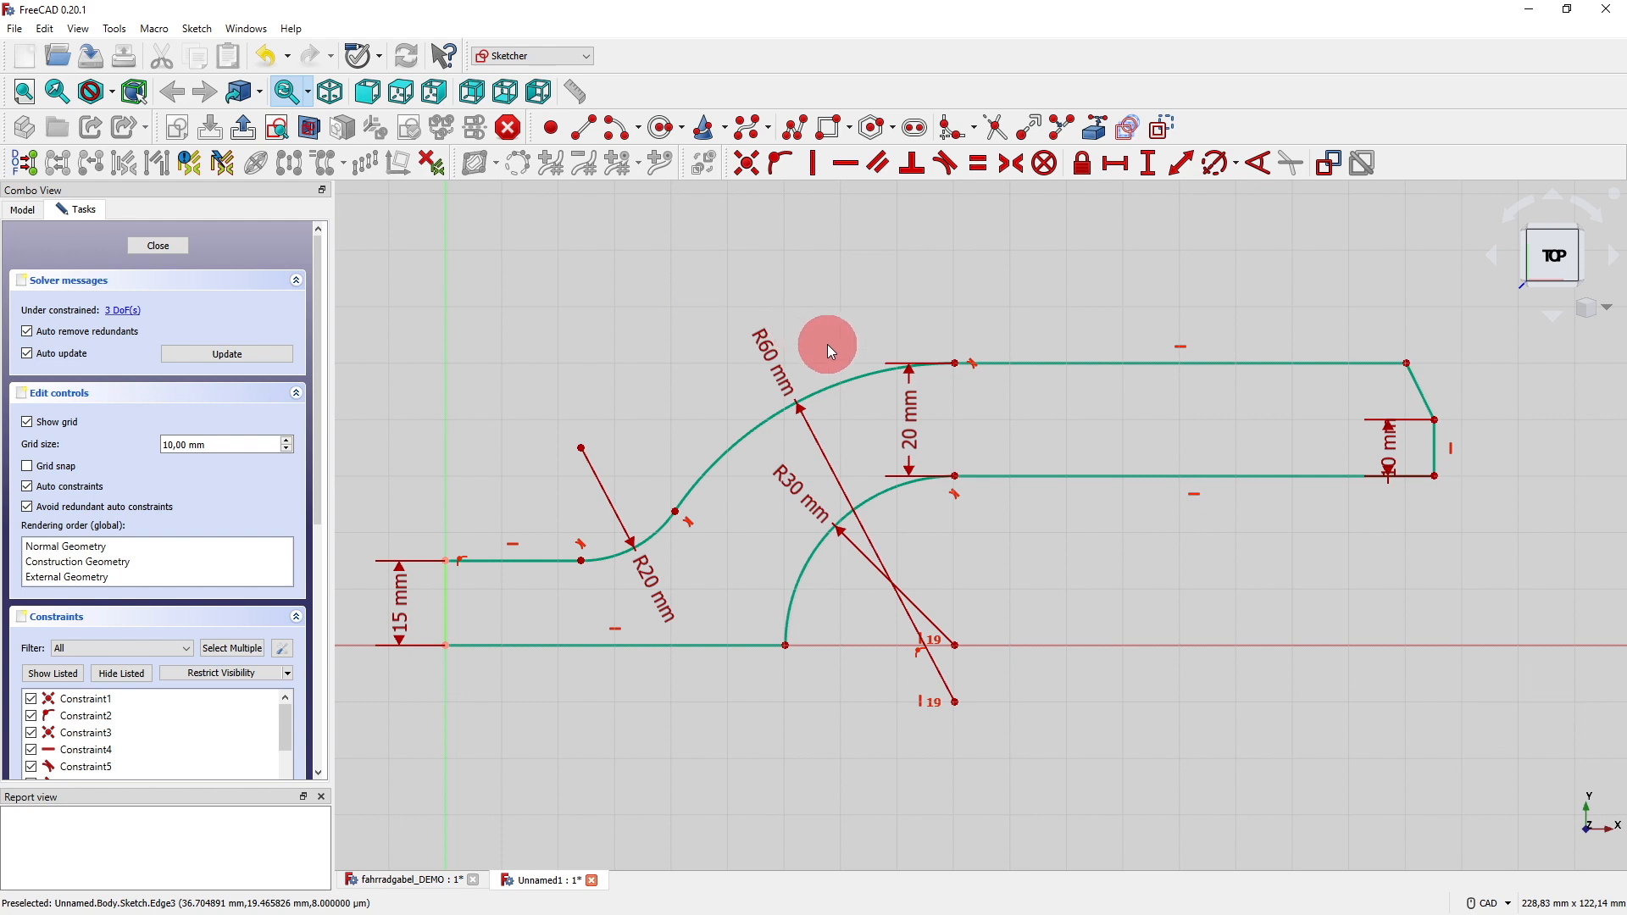
pyautogui.click(1115, 163)
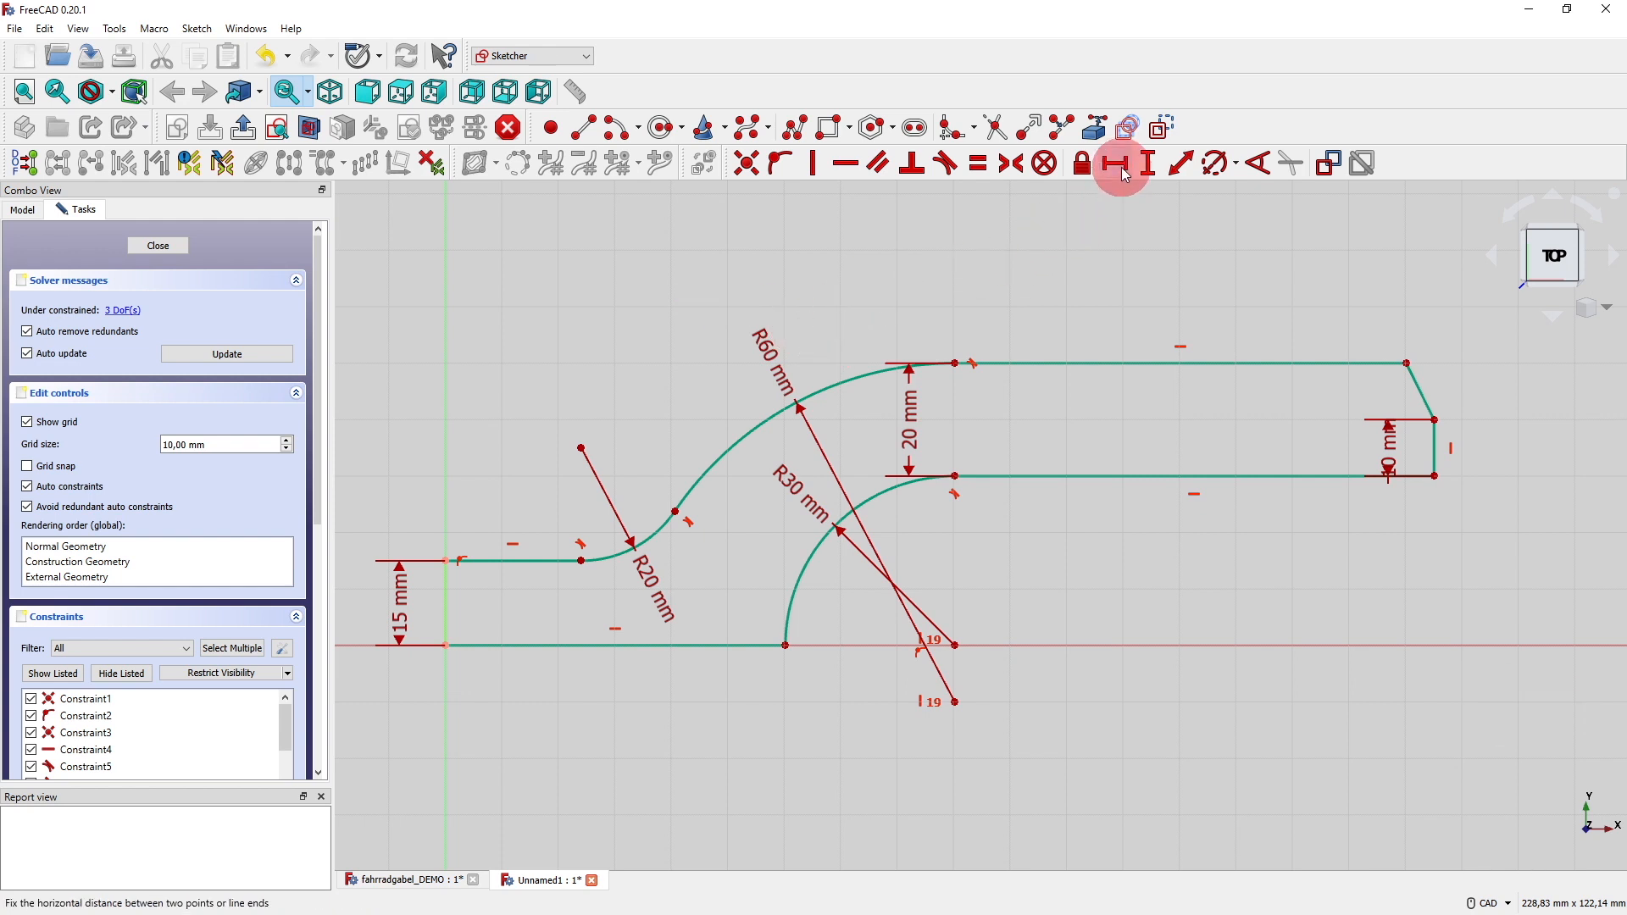
pyautogui.click(448, 646)
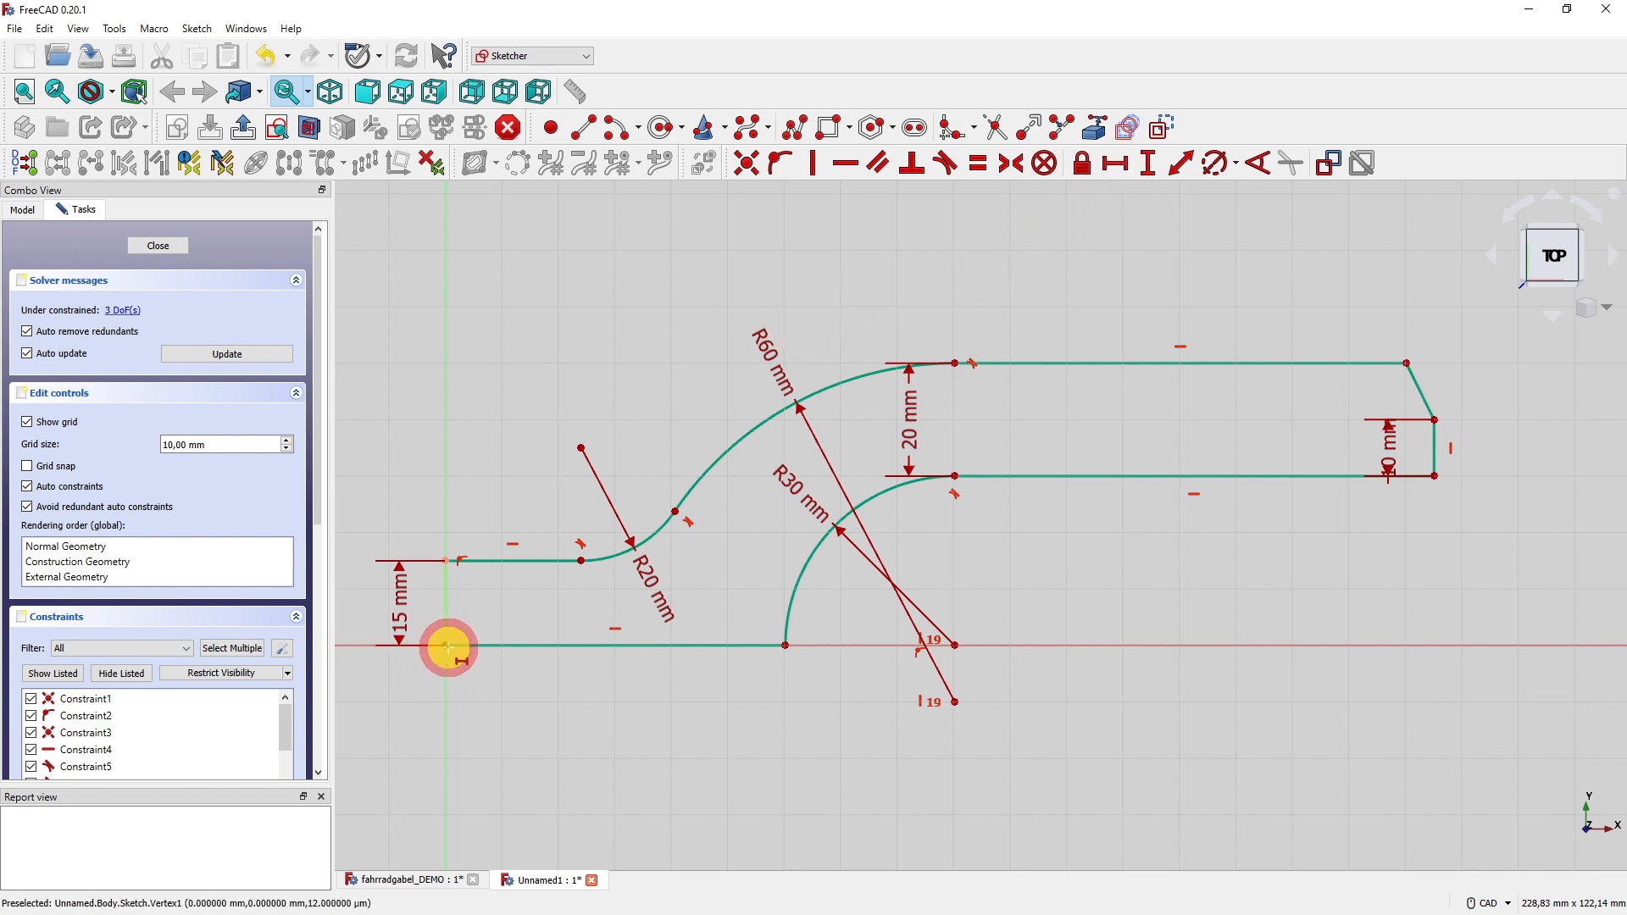
pyautogui.click(1437, 477)
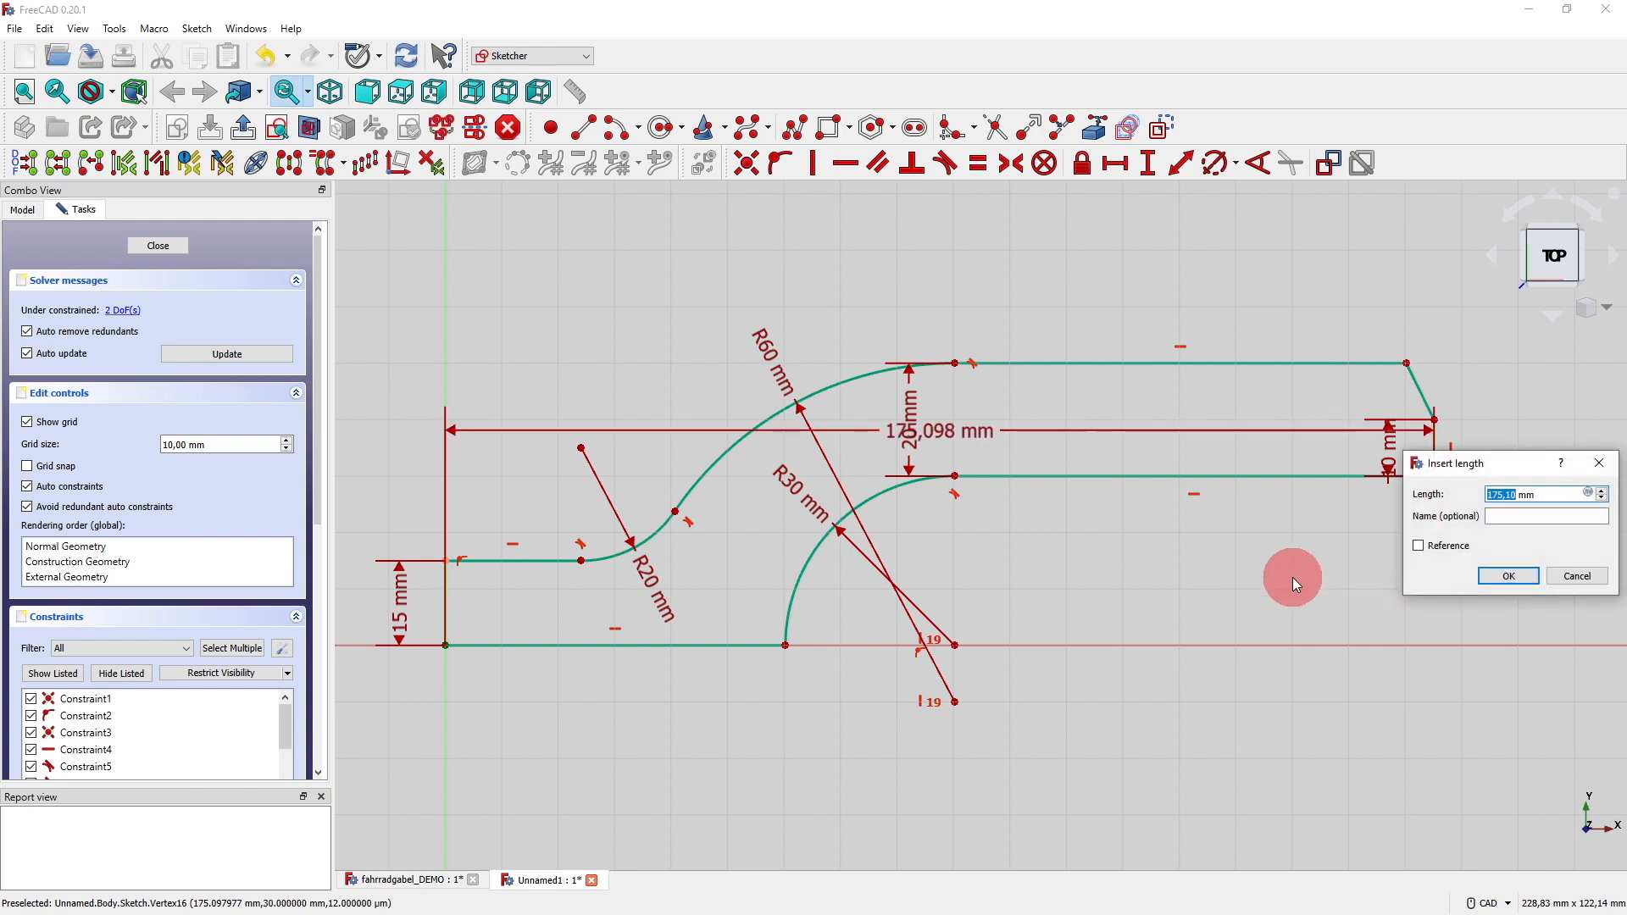
pyautogui.write('230')
pyautogui.press('Return')
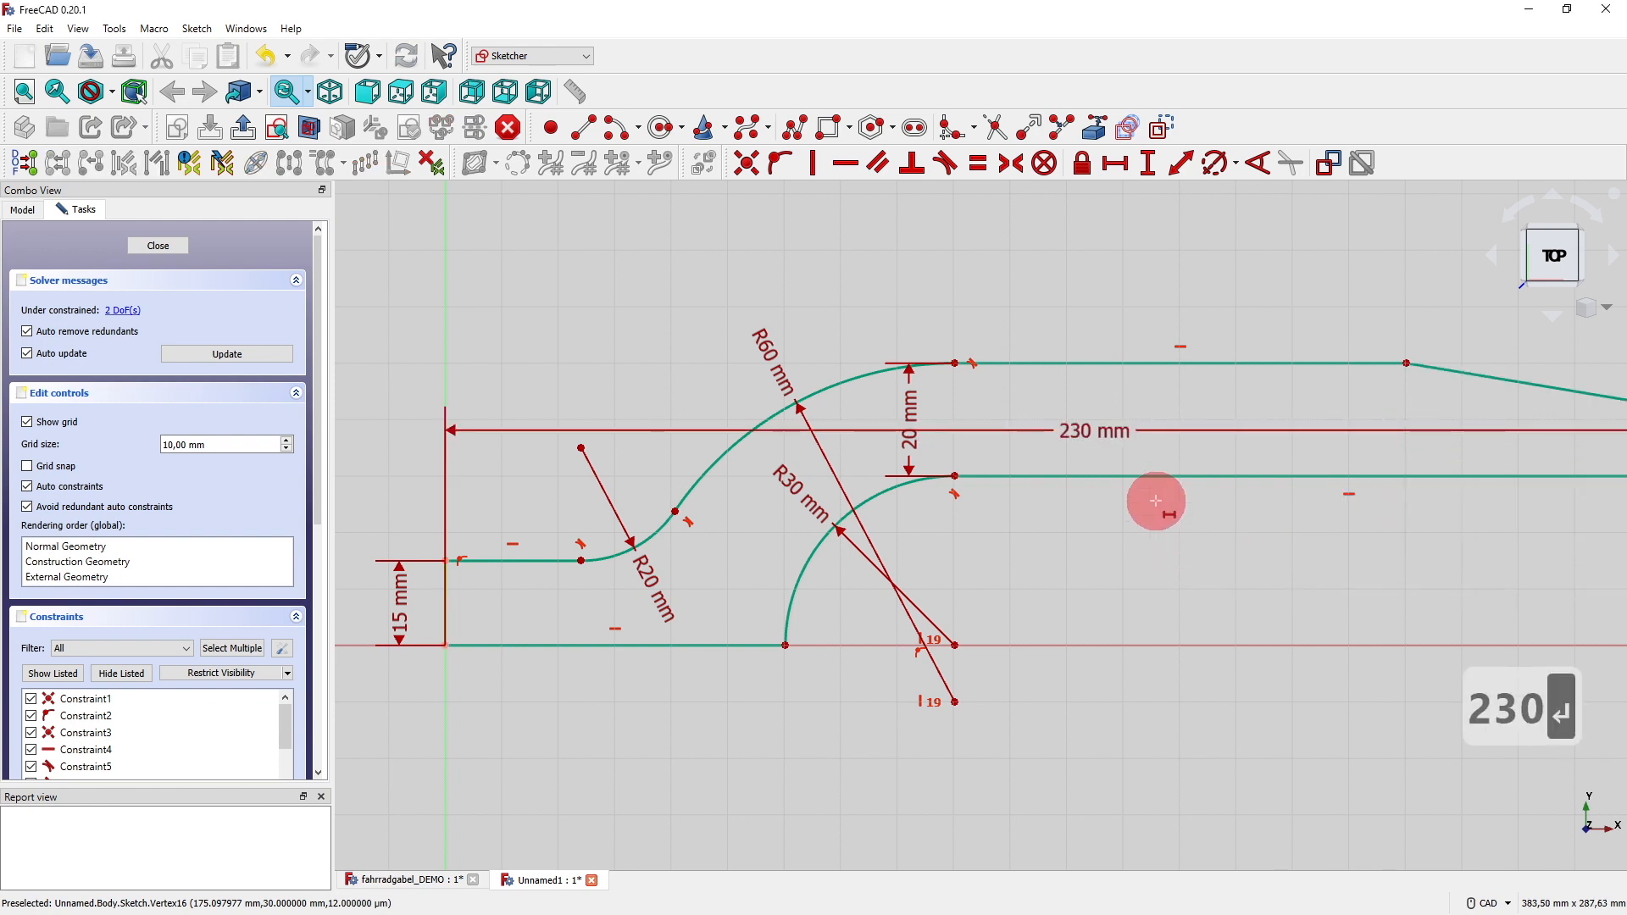
pyautogui.rightClick(1137, 531)
pyautogui.moveTo(1102, 432); pyautogui.dragTo(1119, 785)
pyautogui.moveTo(1178, 713); pyautogui.dragTo(1144, 706, button='middle')
pyautogui.scroll(-3, 1144, 706)
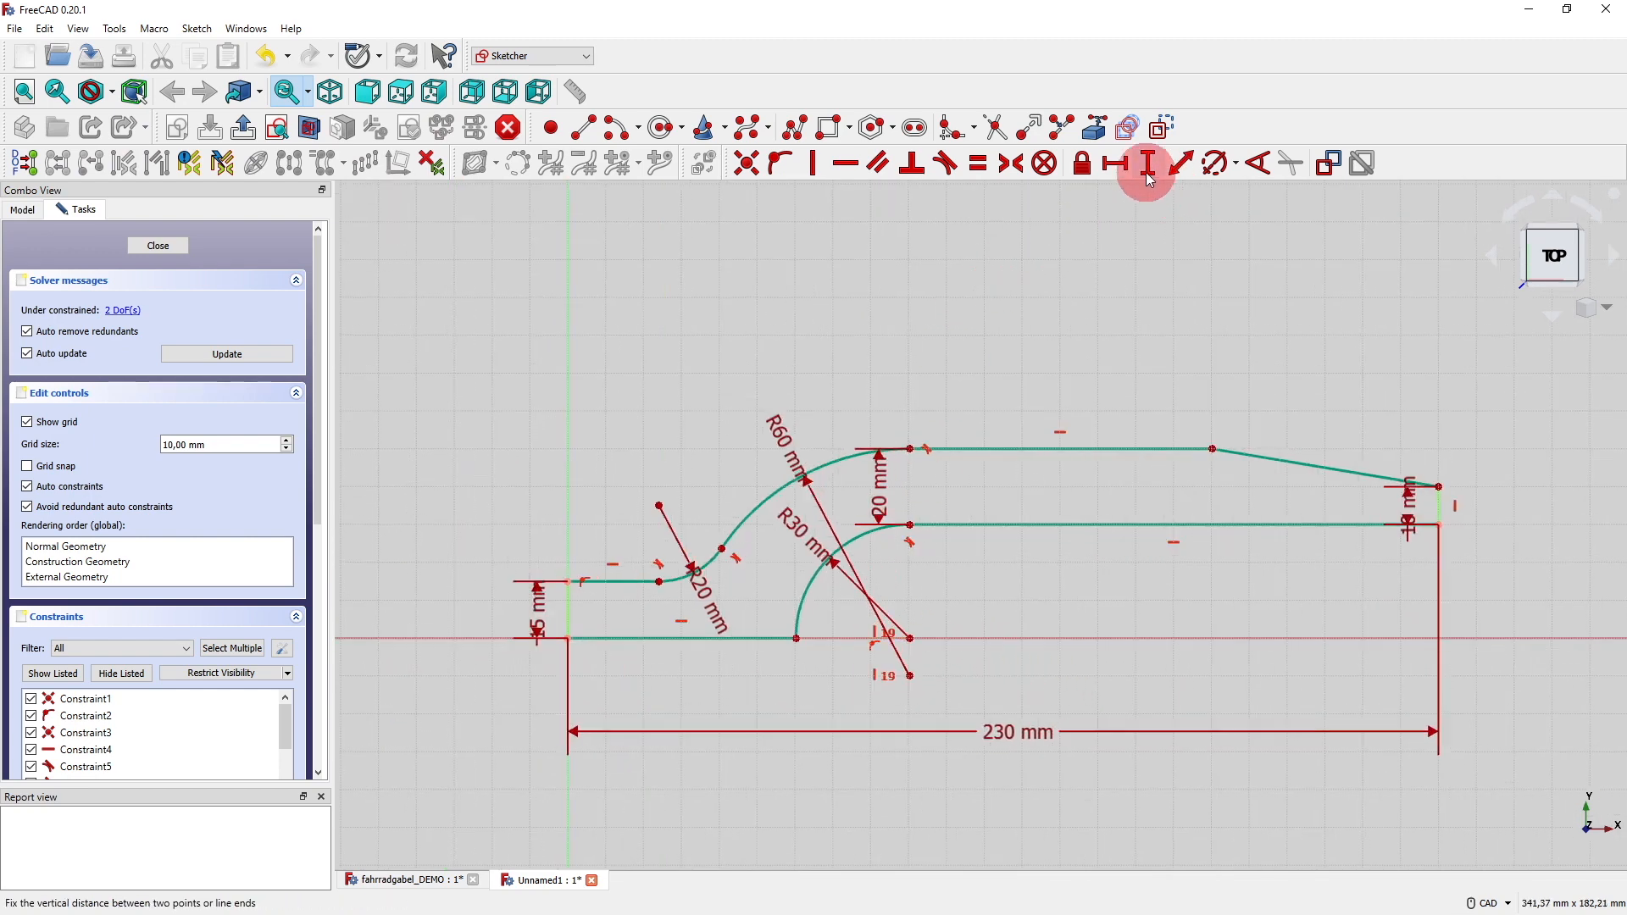
# Set a 213 mm horizontal distance from the origin to the upper line's far end point, and place the dimension below the profile.
pyautogui.click(1115, 163)
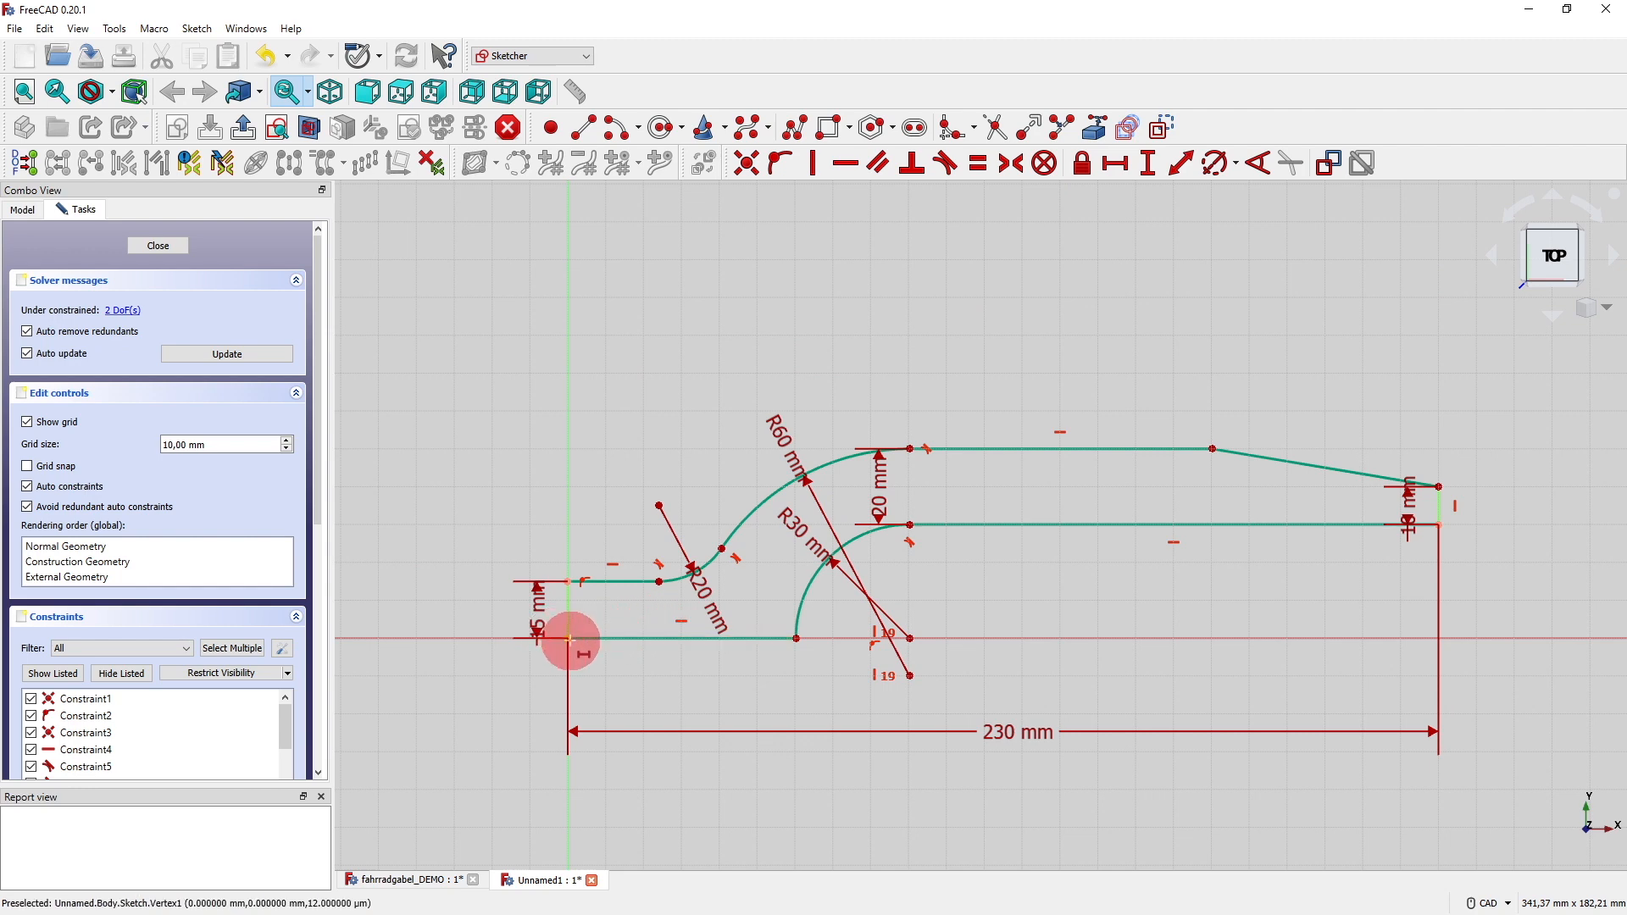
pyautogui.click(1213, 450)
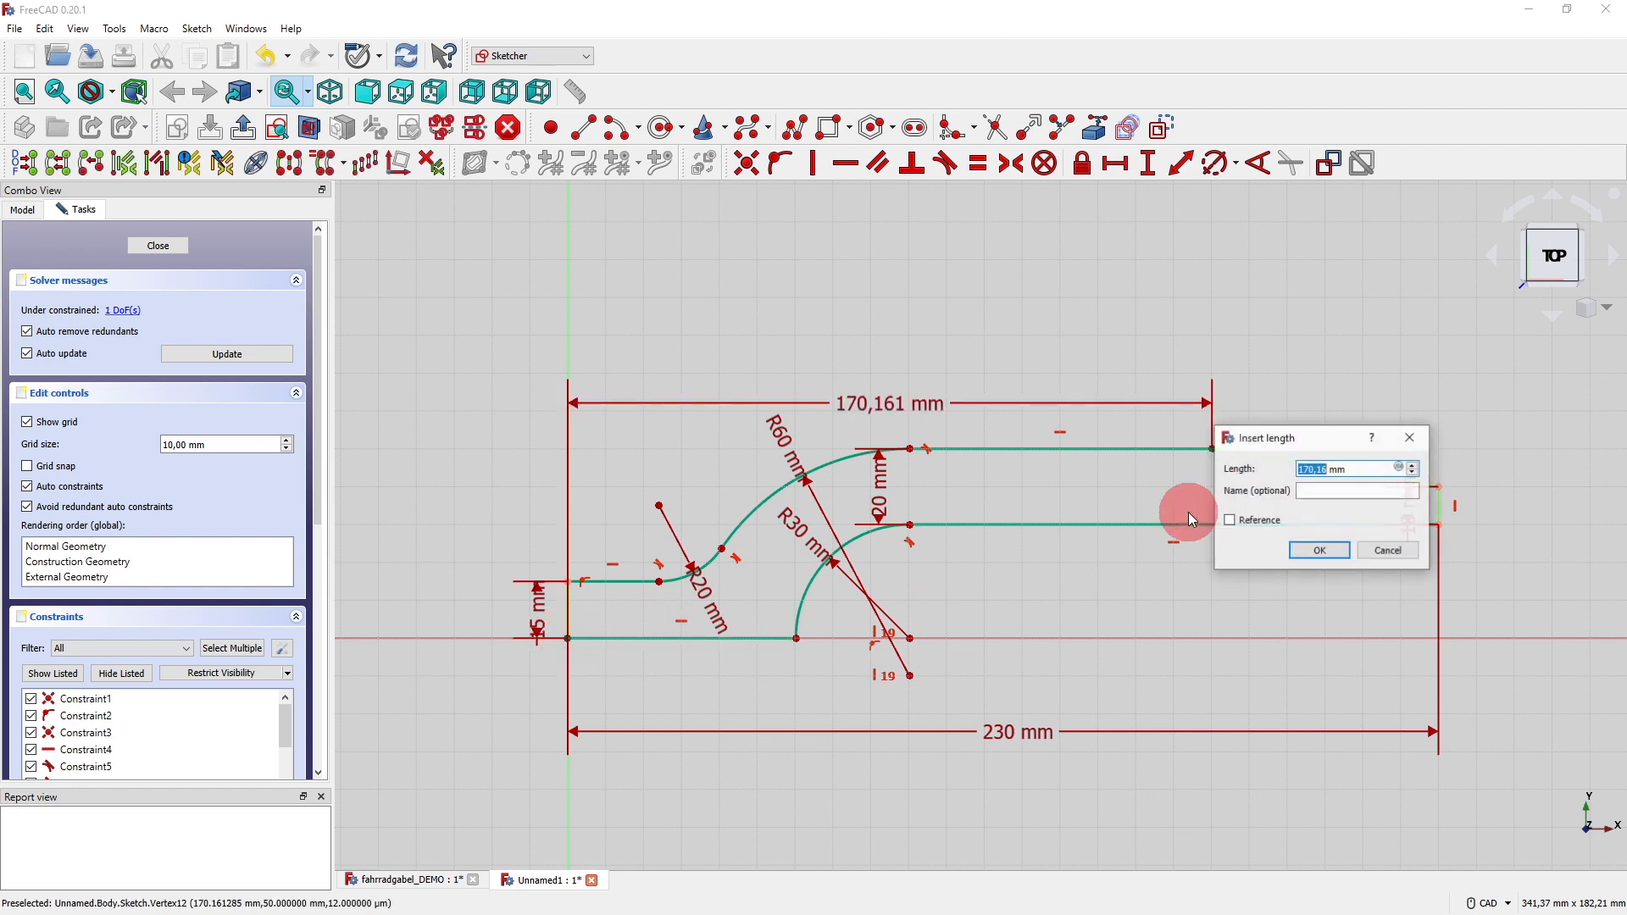
pyautogui.write('213')
pyautogui.press('Return')
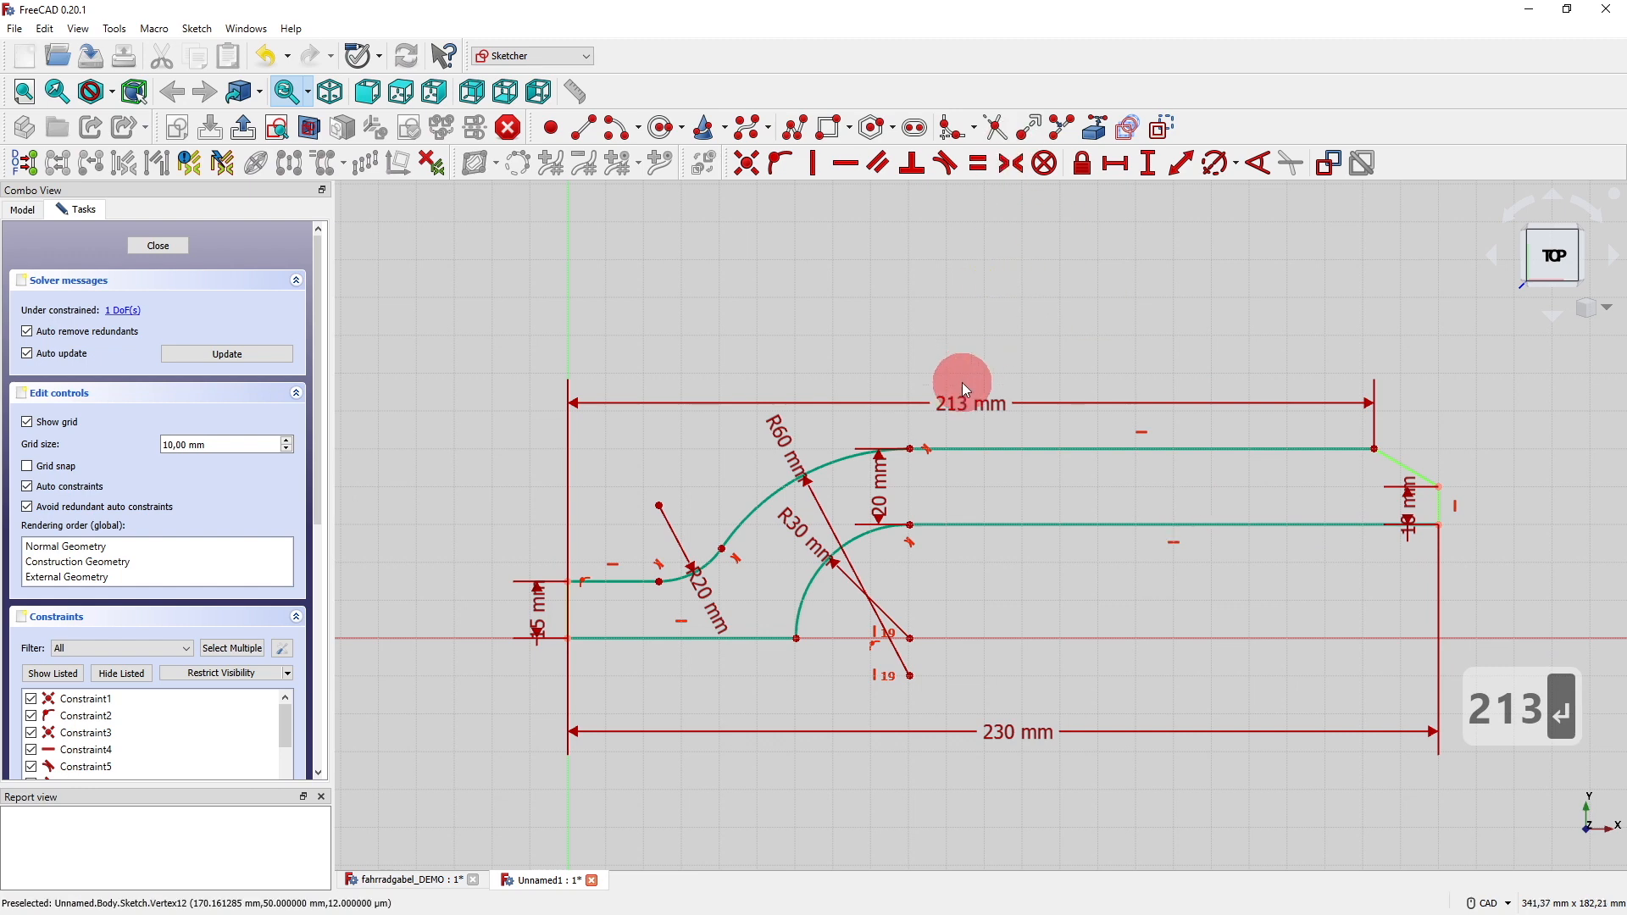
pyautogui.moveTo(958, 403); pyautogui.dragTo(970, 698)
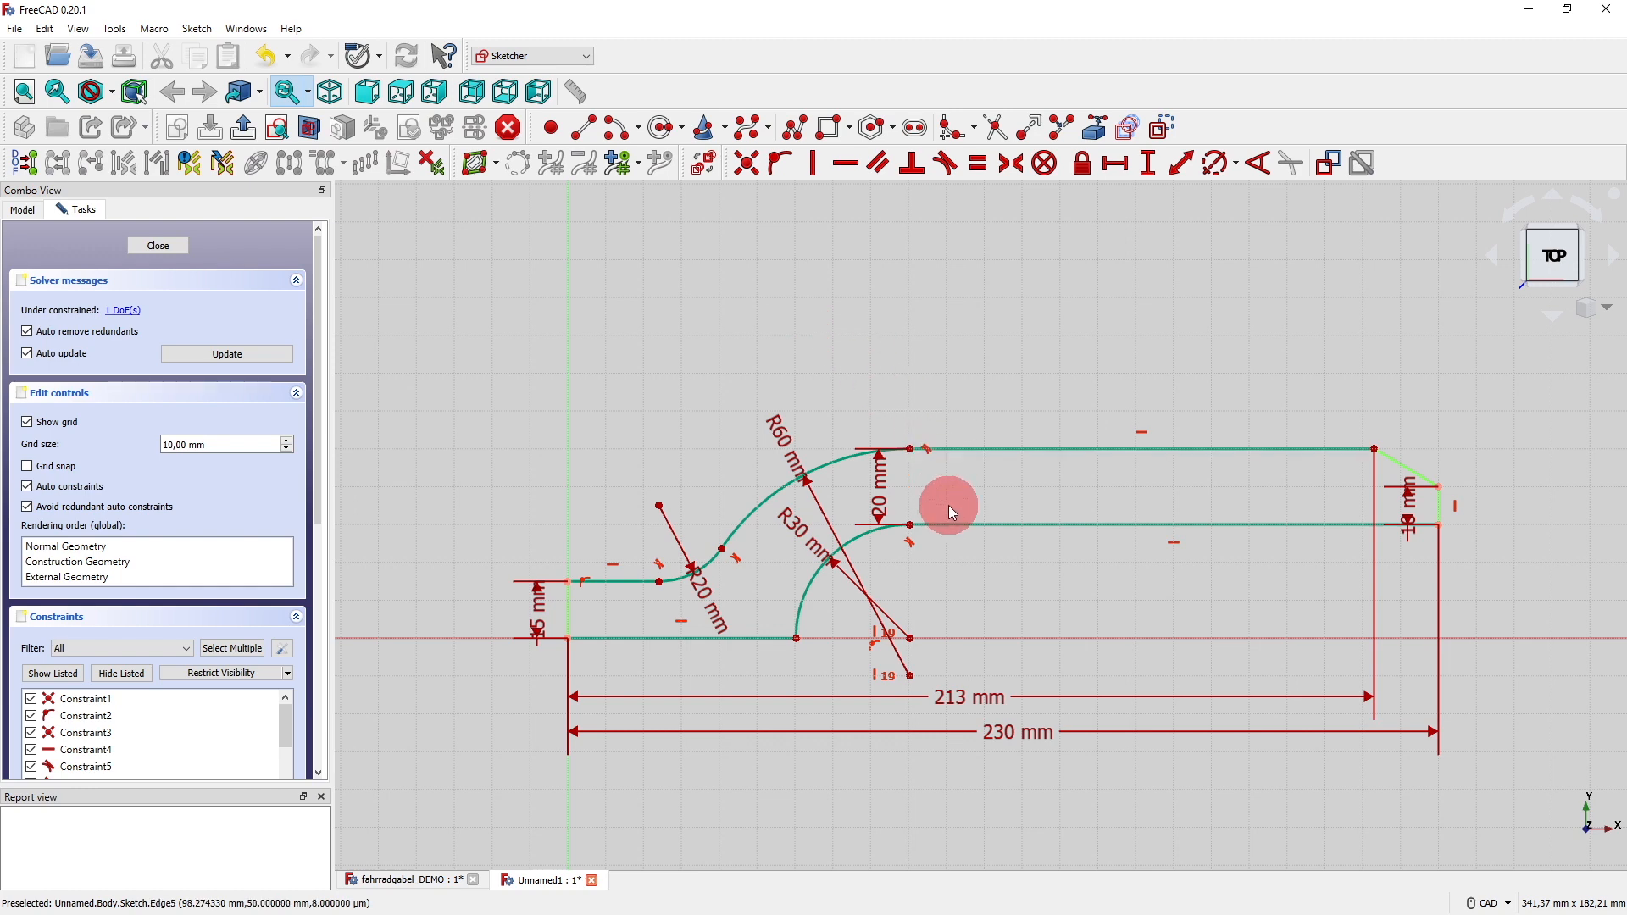
# Check the profile's remaining freedom of movement and set the short upper line starting on the Y axis to a horizontal length of 30 mm.
pyautogui.moveTo(958, 525)
pyautogui.mouseDown()
pyautogui.moveTo(963, 498)
pyautogui.moveTo(977, 515)
pyautogui.moveTo(943, 513)
pyautogui.moveTo(1041, 517)
pyautogui.moveTo(963, 526)
pyautogui.moveTo(1126, 506)
pyautogui.moveTo(958, 515)
pyautogui.mouseUp()
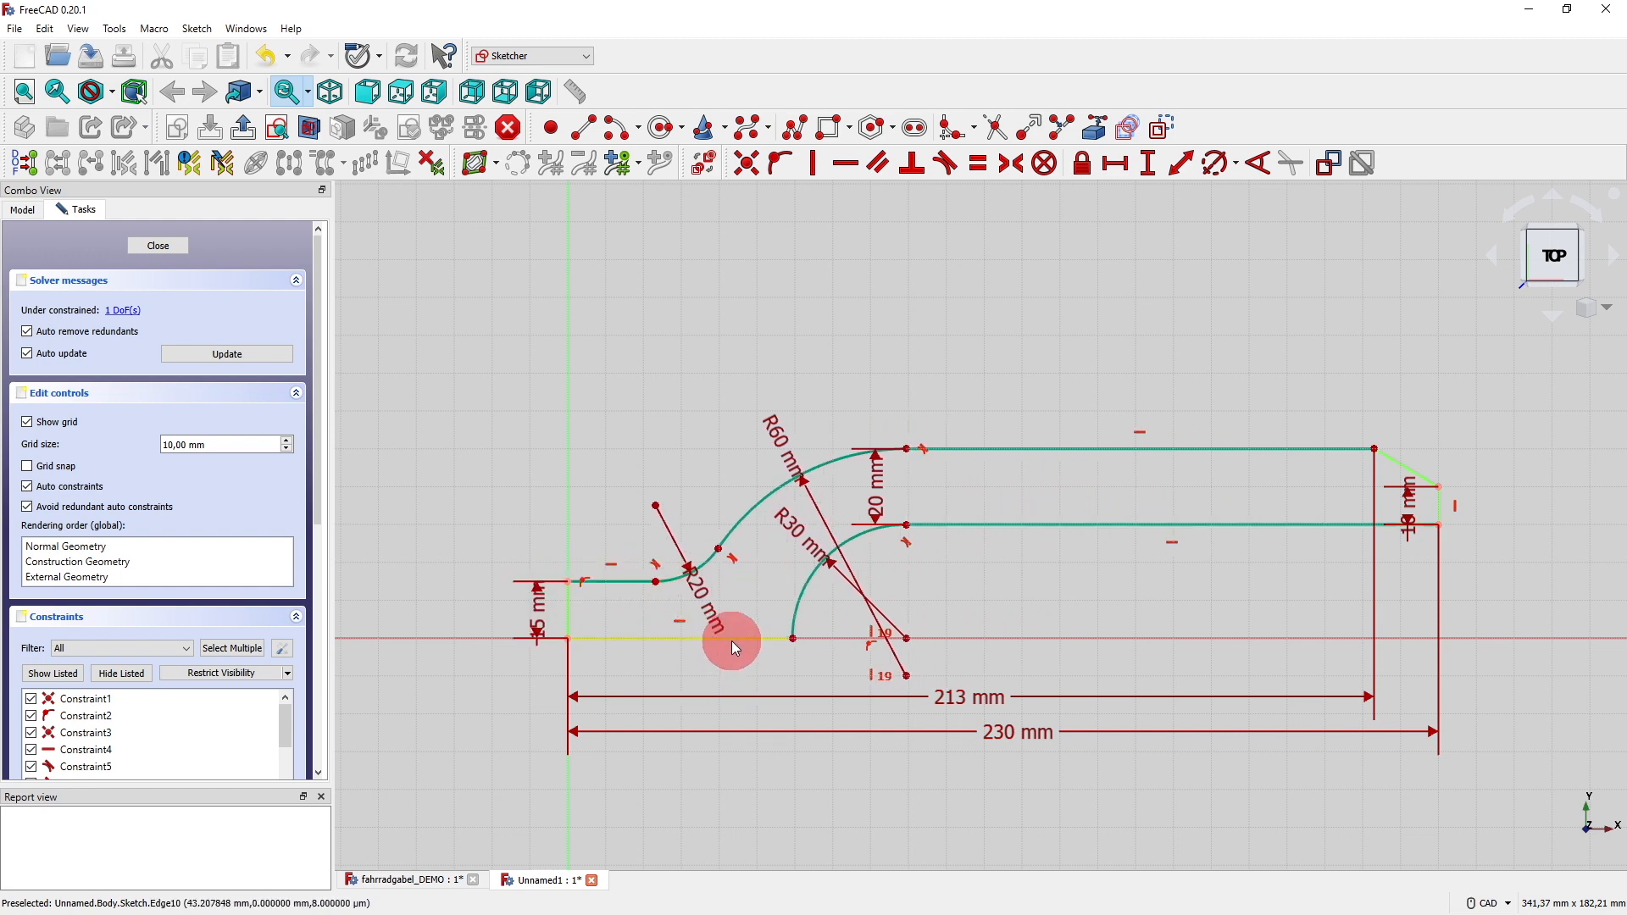
pyautogui.click(612, 582)
pyautogui.click(1115, 162)
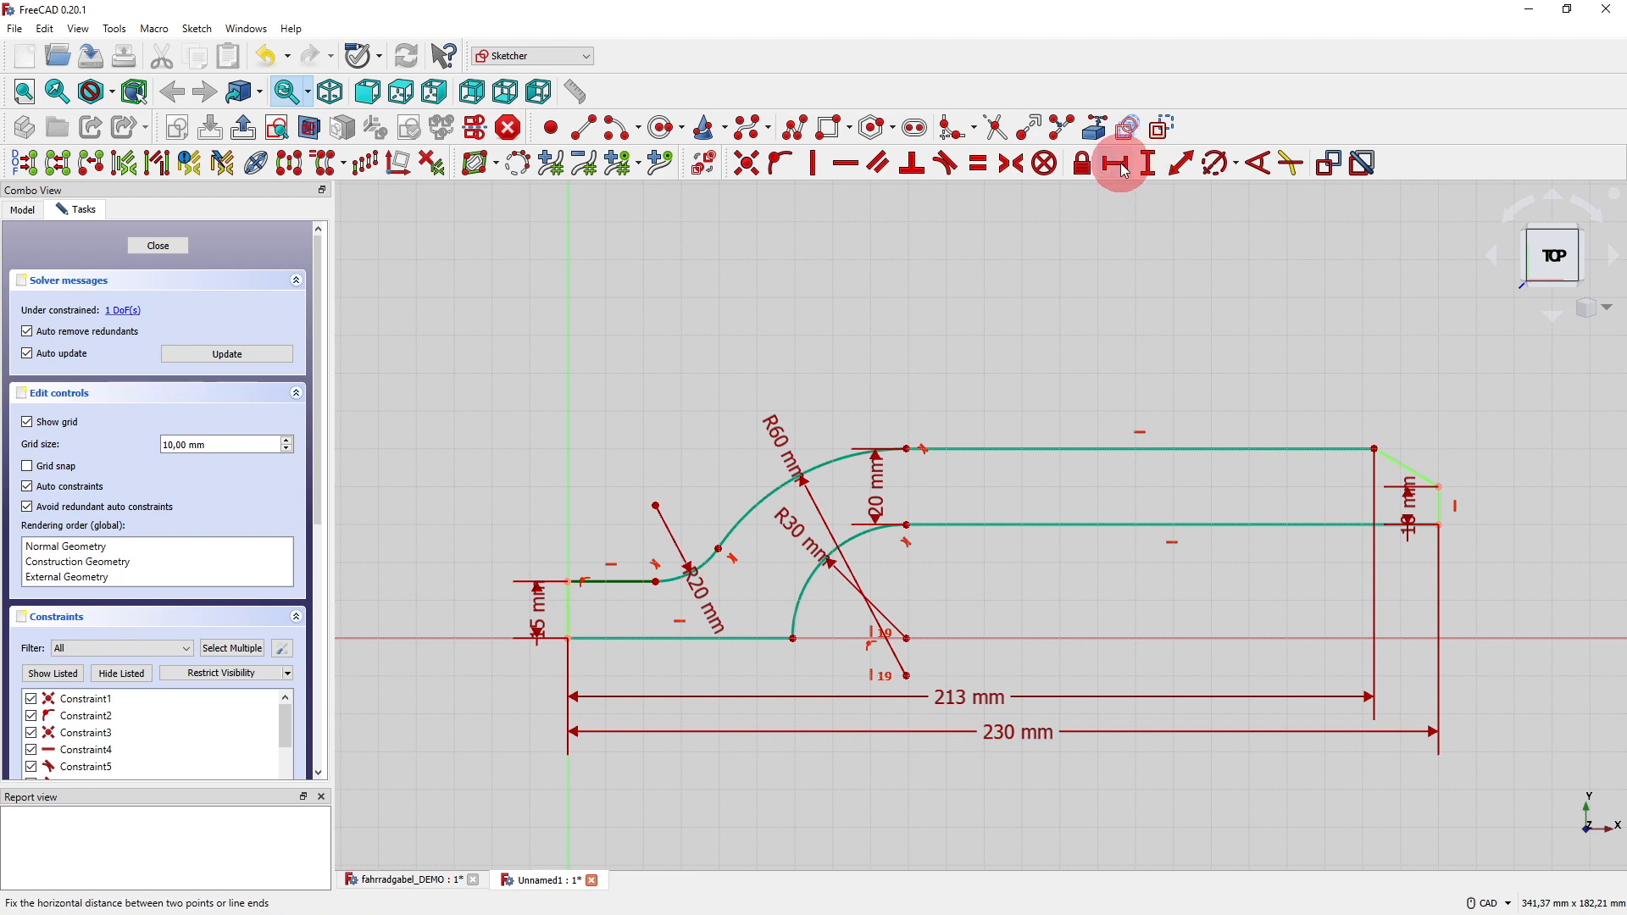
pyautogui.write('30')
pyautogui.press('Return')
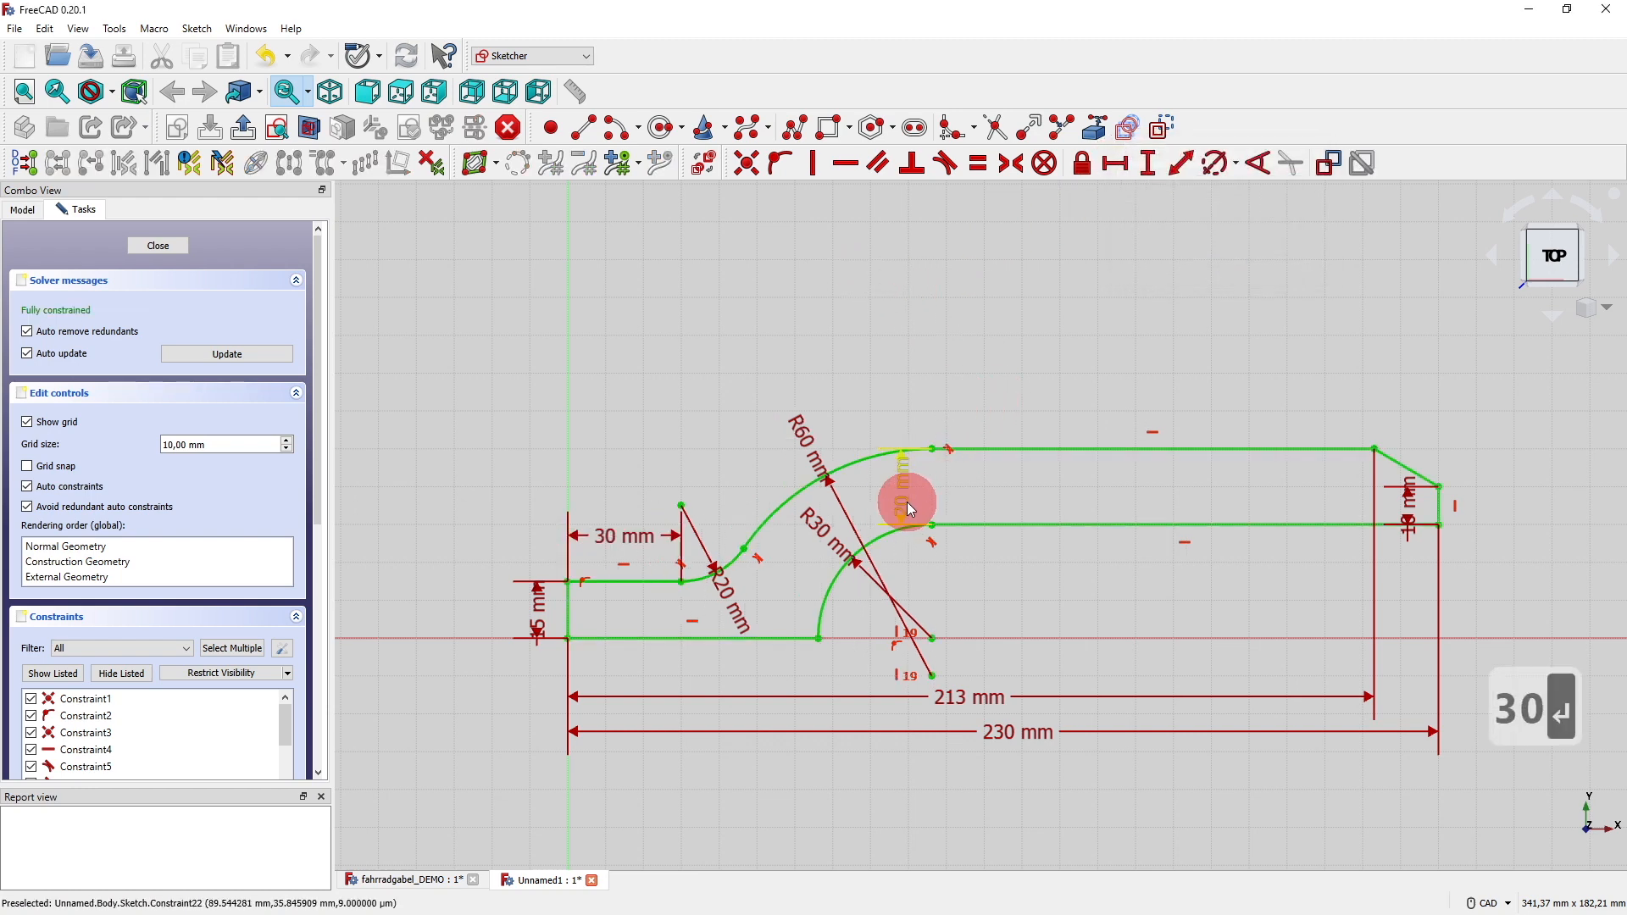
# Reposition the 20 mm and R30 dimension labels so they no longer overlap the arcs, and close the sketch.
pyautogui.moveTo(1067, 493); pyautogui.dragTo(1051, 400)
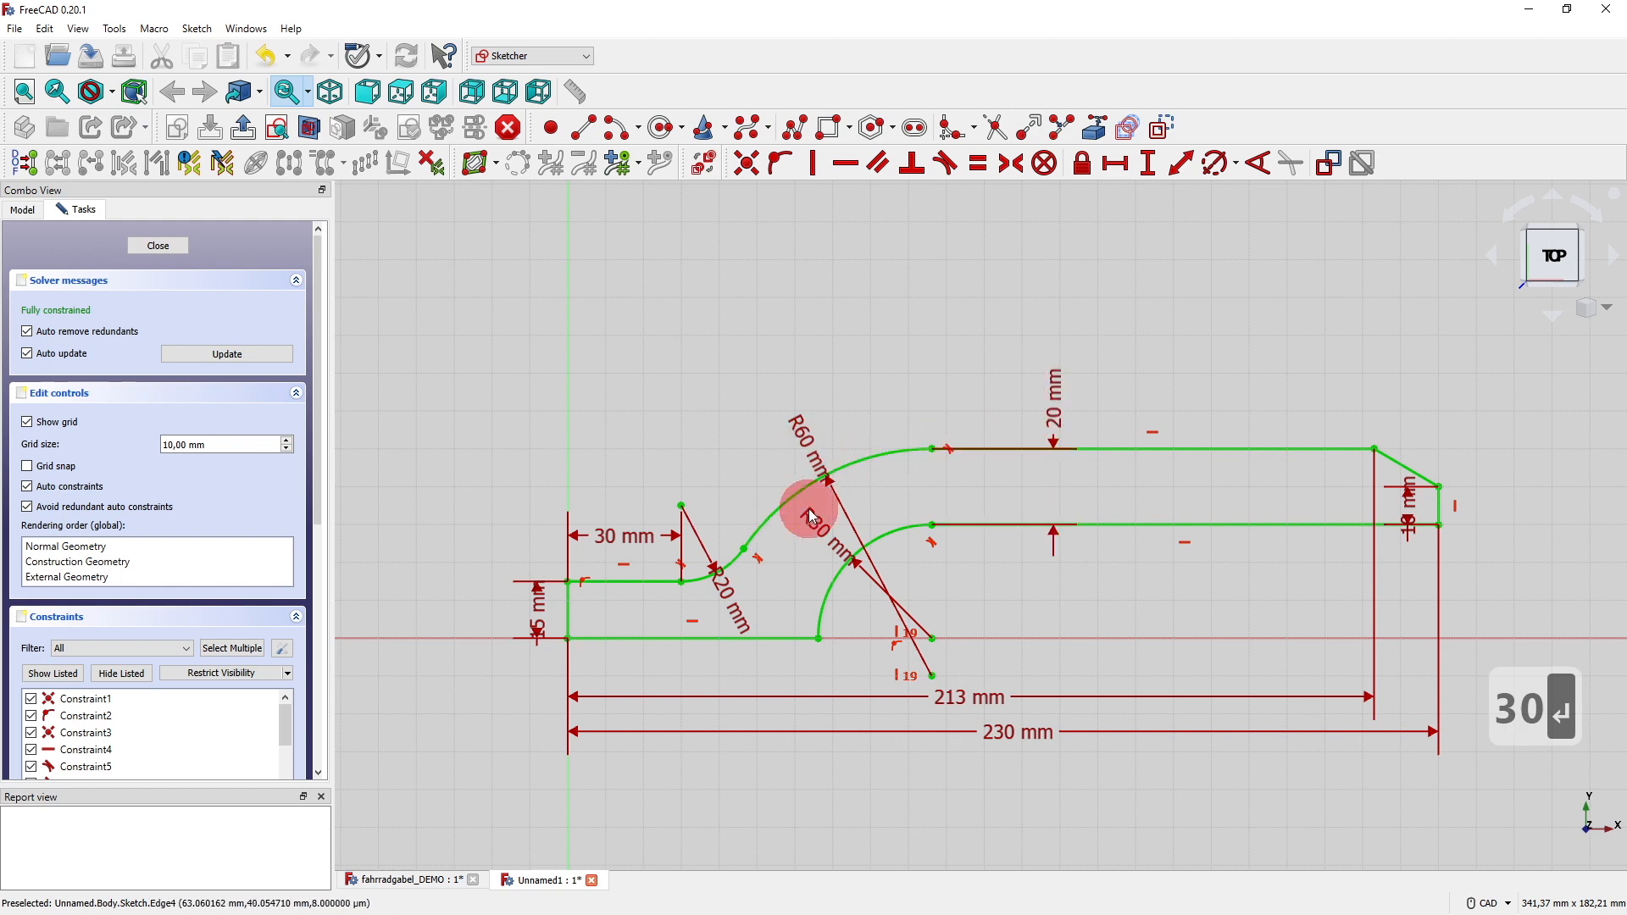
pyautogui.moveTo(813, 525); pyautogui.dragTo(951, 517)
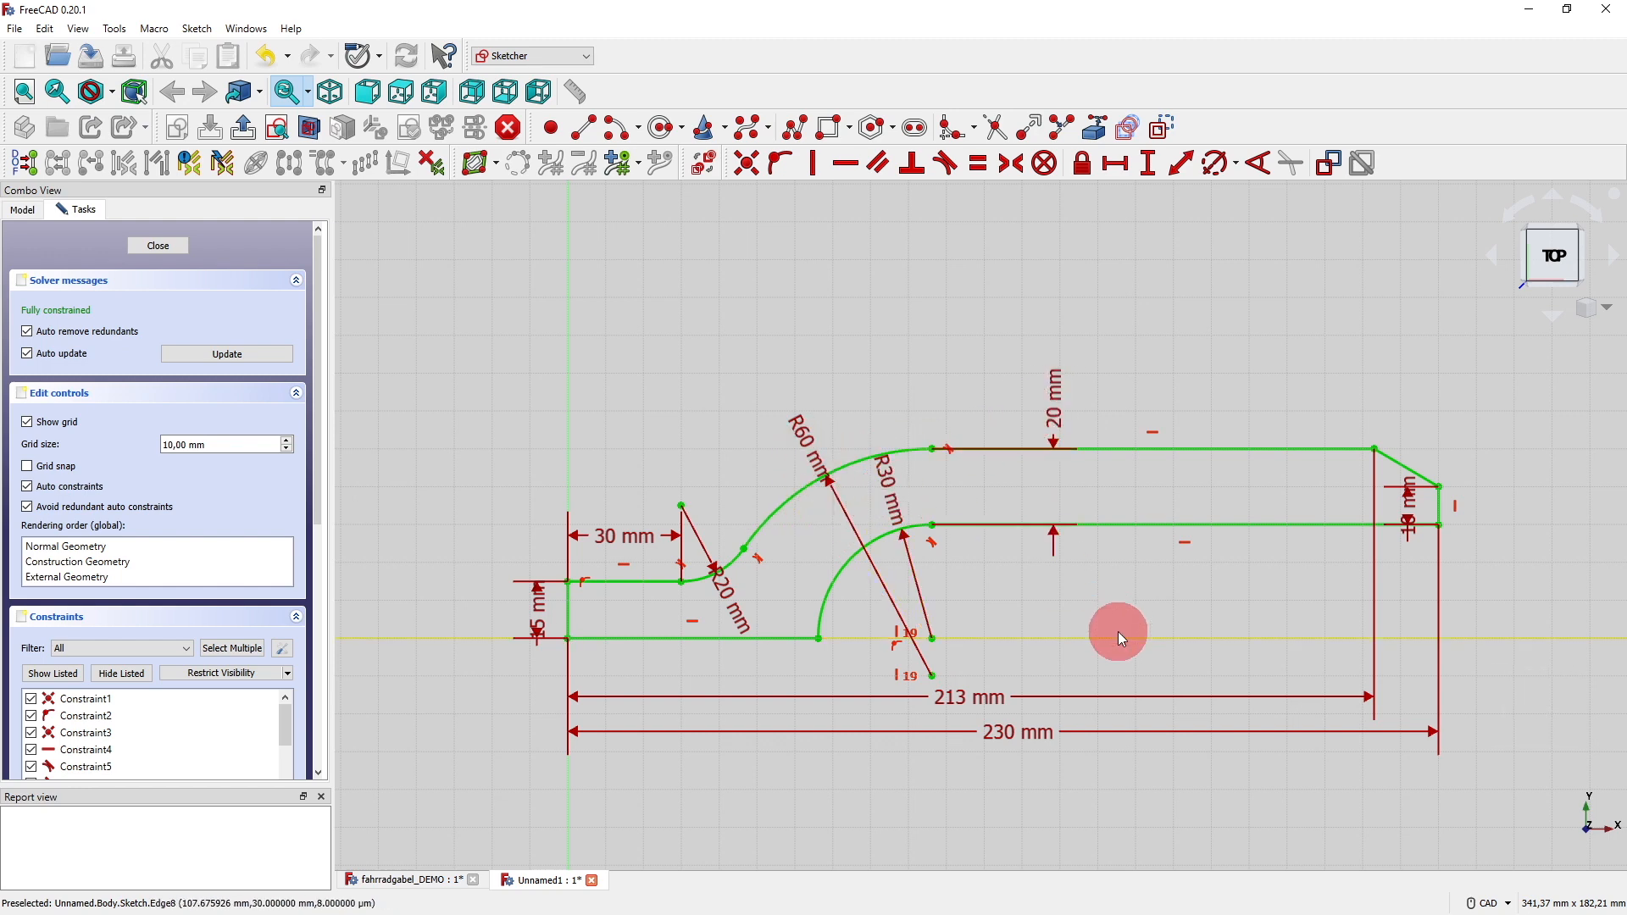
pyautogui.click(157, 245)
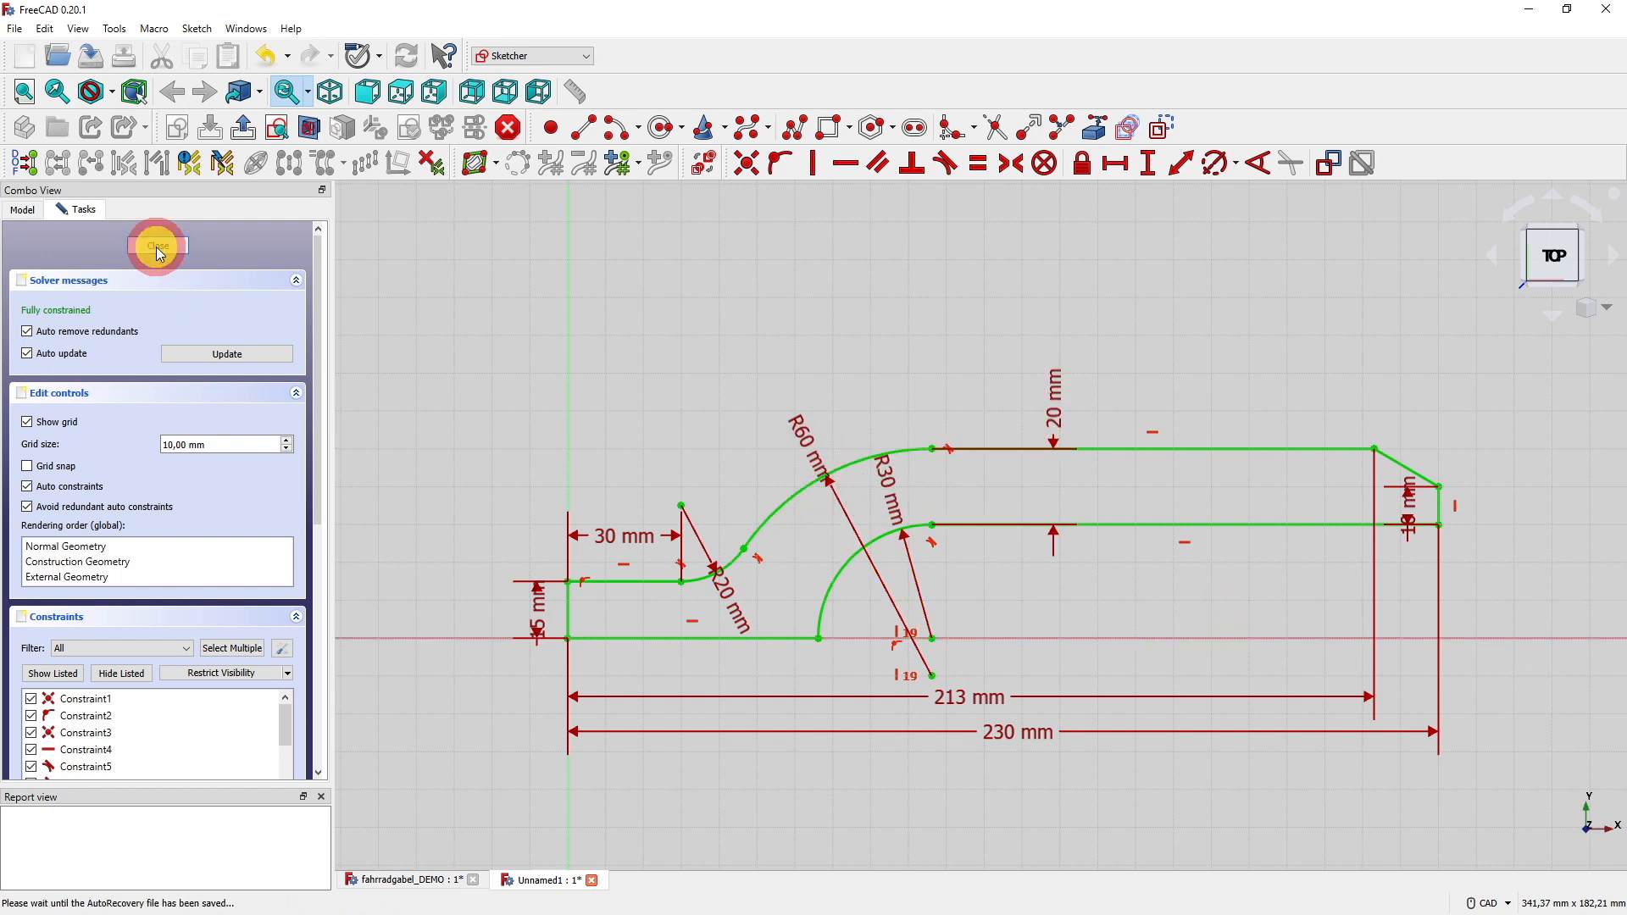
# Pad the fork half-profile sketch 30 mm, symmetric to the sketch plane.
pyautogui.moveTo(918, 410); pyautogui.dragTo(507, 322, button='middle')
pyautogui.scroll(-2, 540, 336)
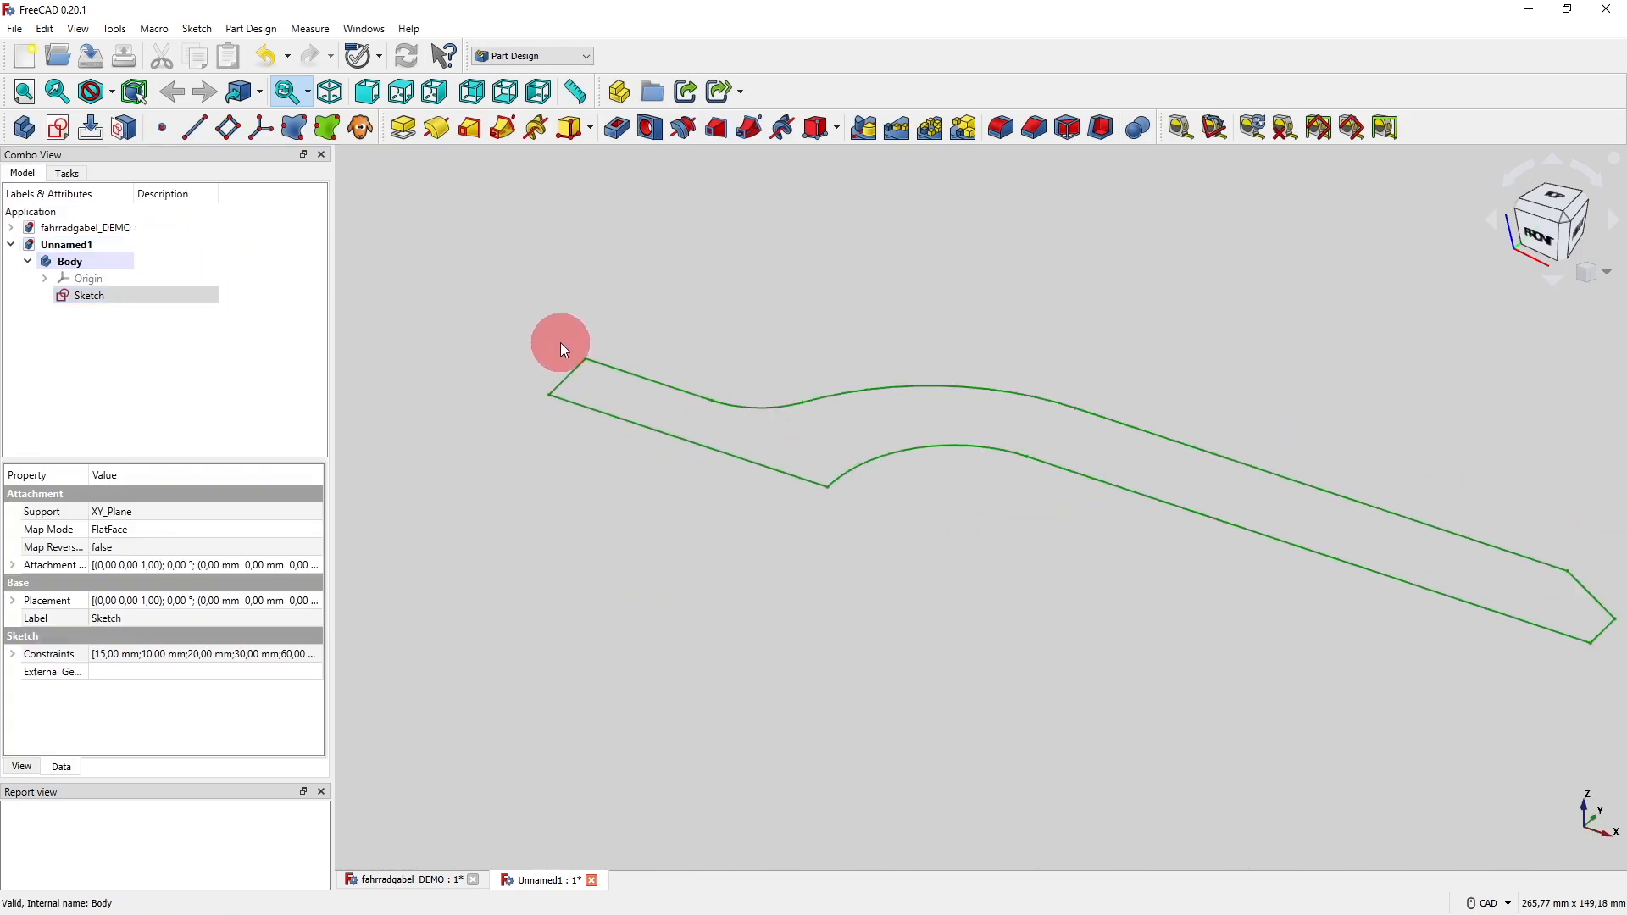
pyautogui.click(832, 572)
pyautogui.moveTo(963, 598); pyautogui.dragTo(894, 585, button='middle')
pyautogui.scroll(-1, 865, 583)
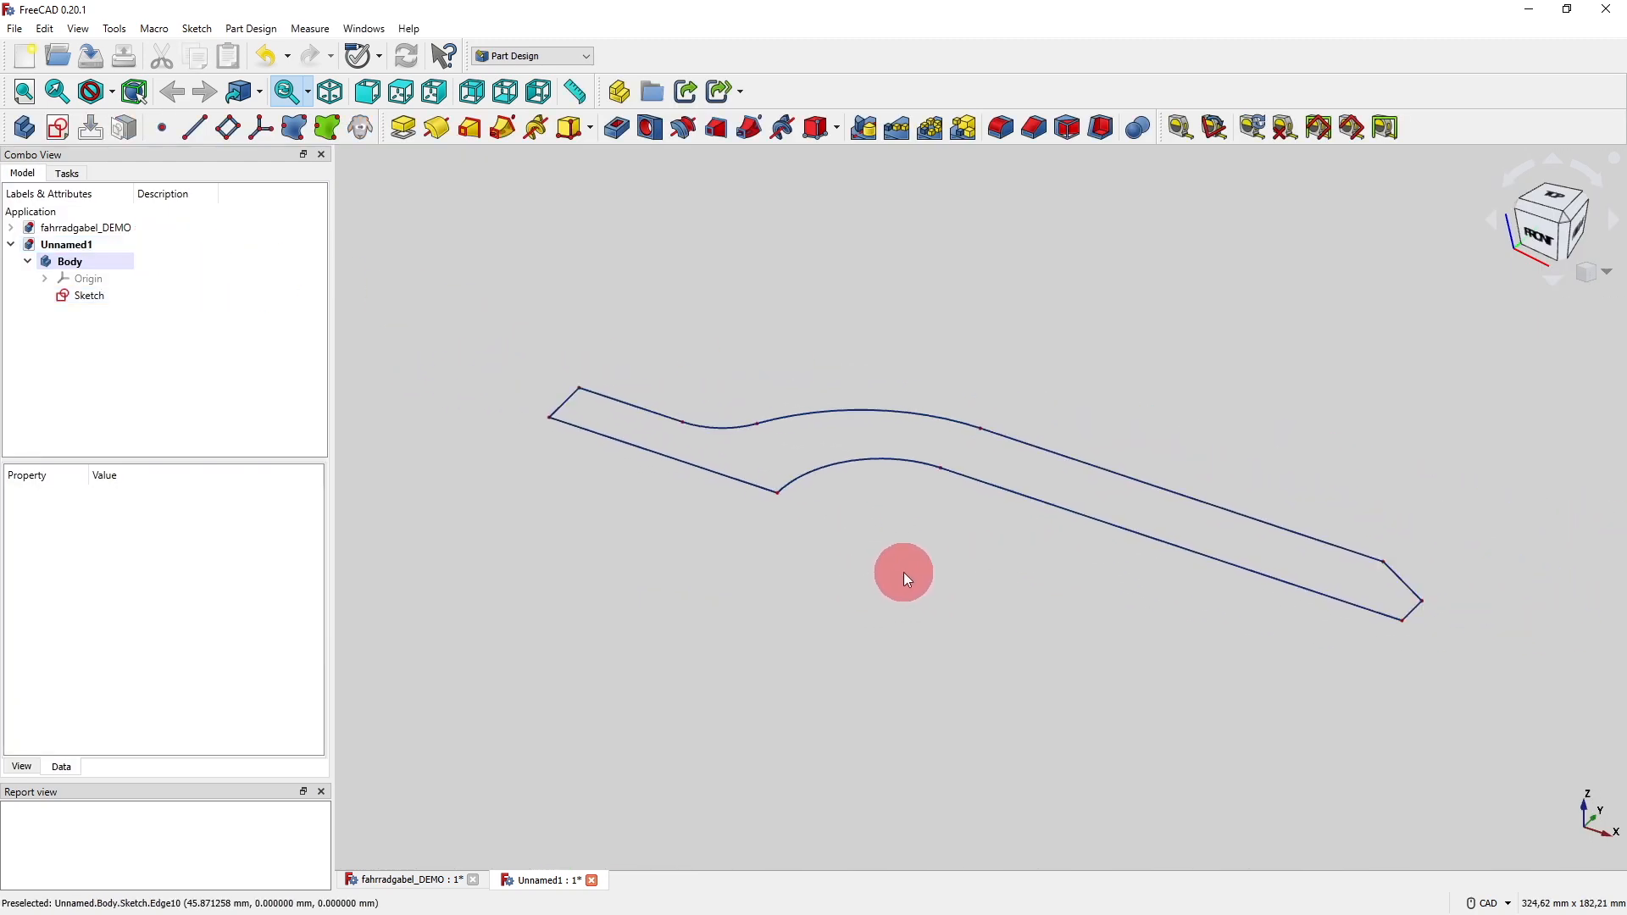
pyautogui.click(397, 136)
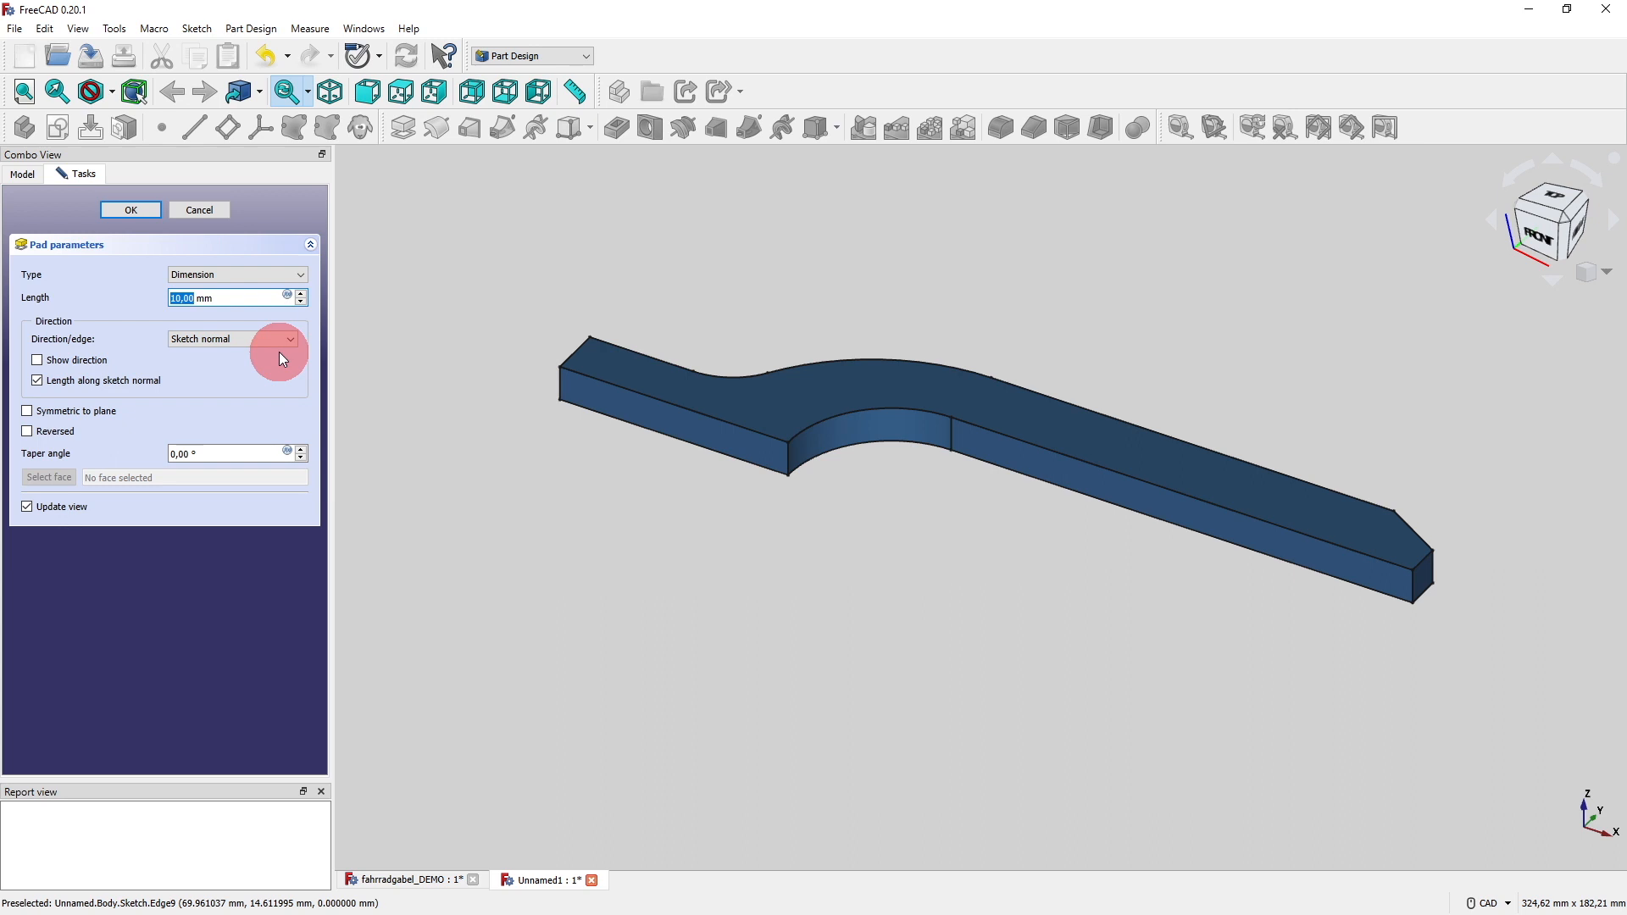
pyautogui.click(46, 413)
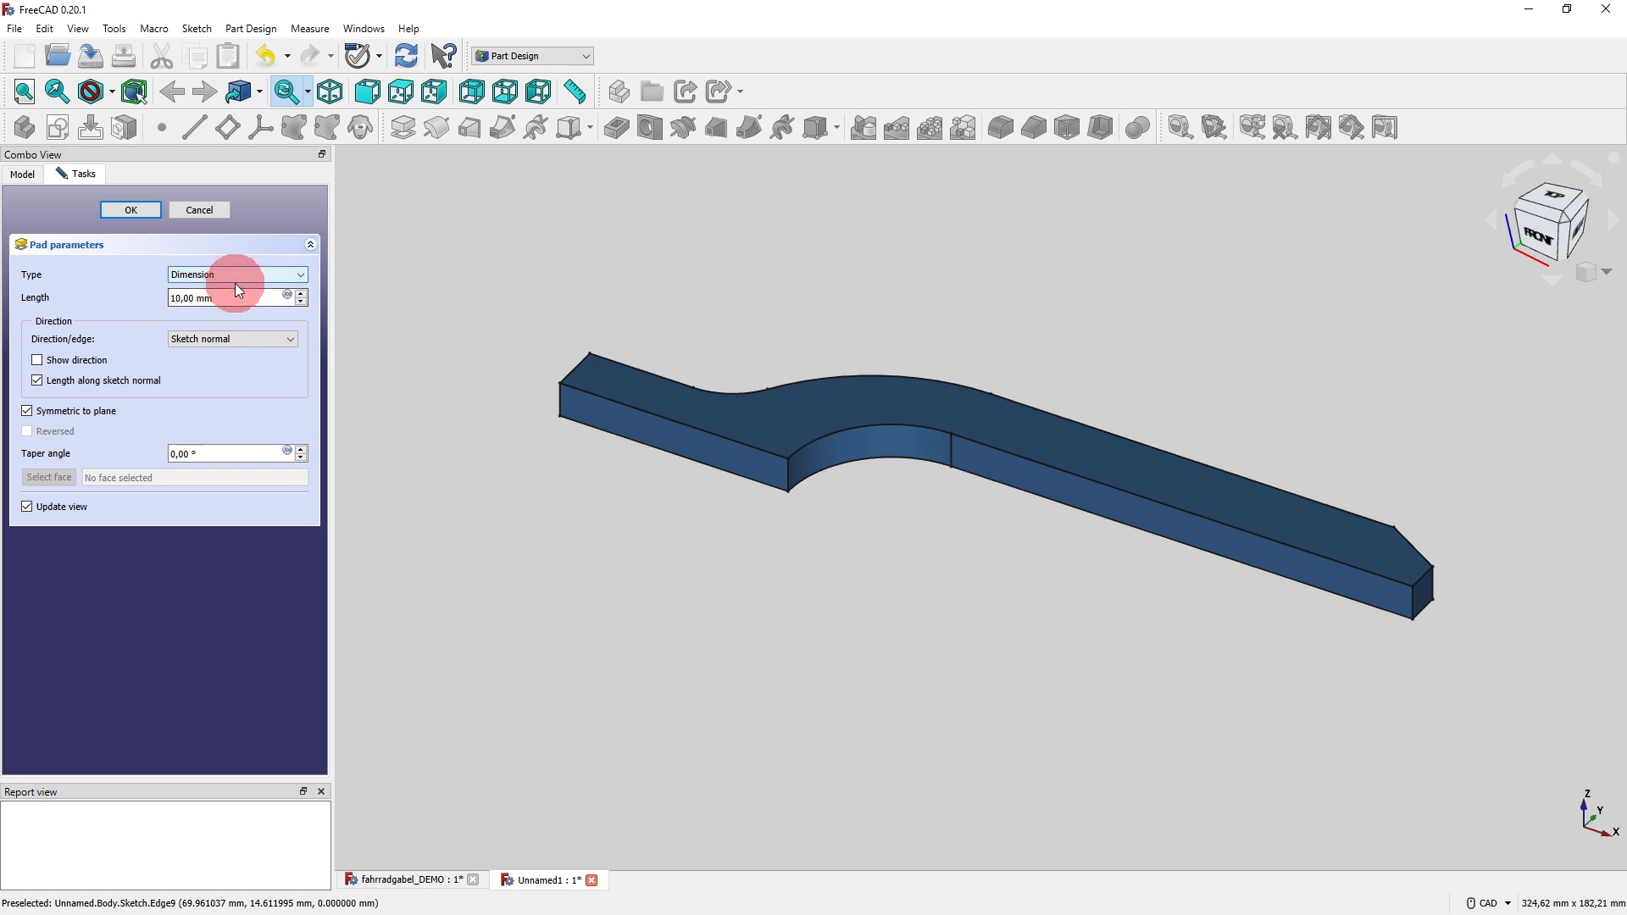
pyautogui.moveTo(229, 301); pyautogui.dragTo(147, 301)
pyautogui.write('30')
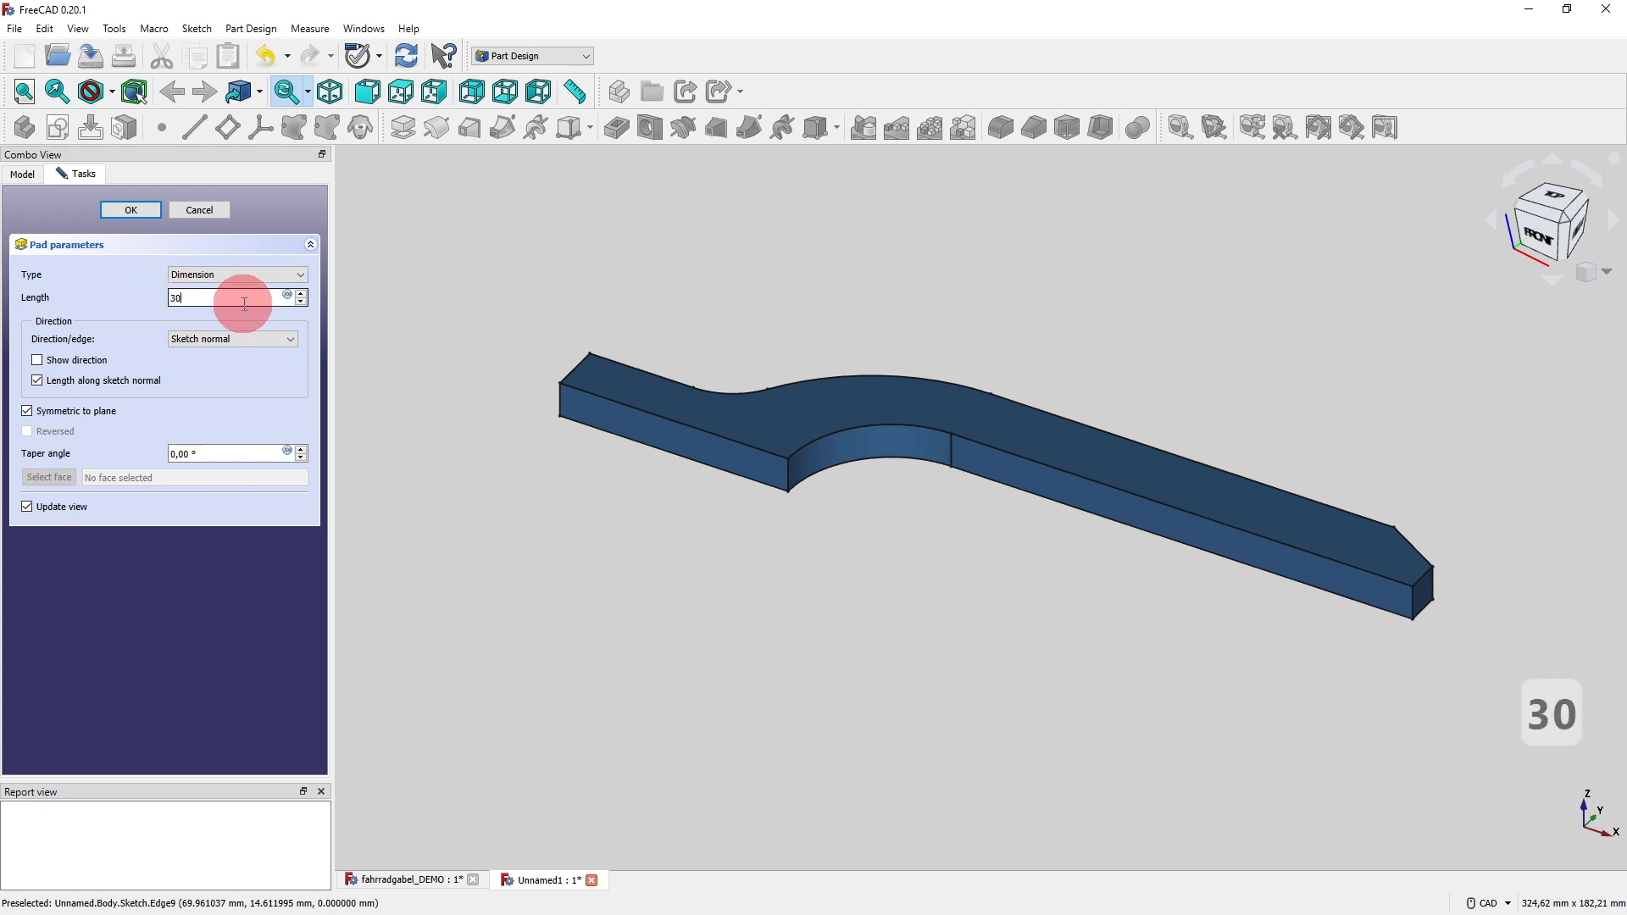
pyautogui.press('Tab')
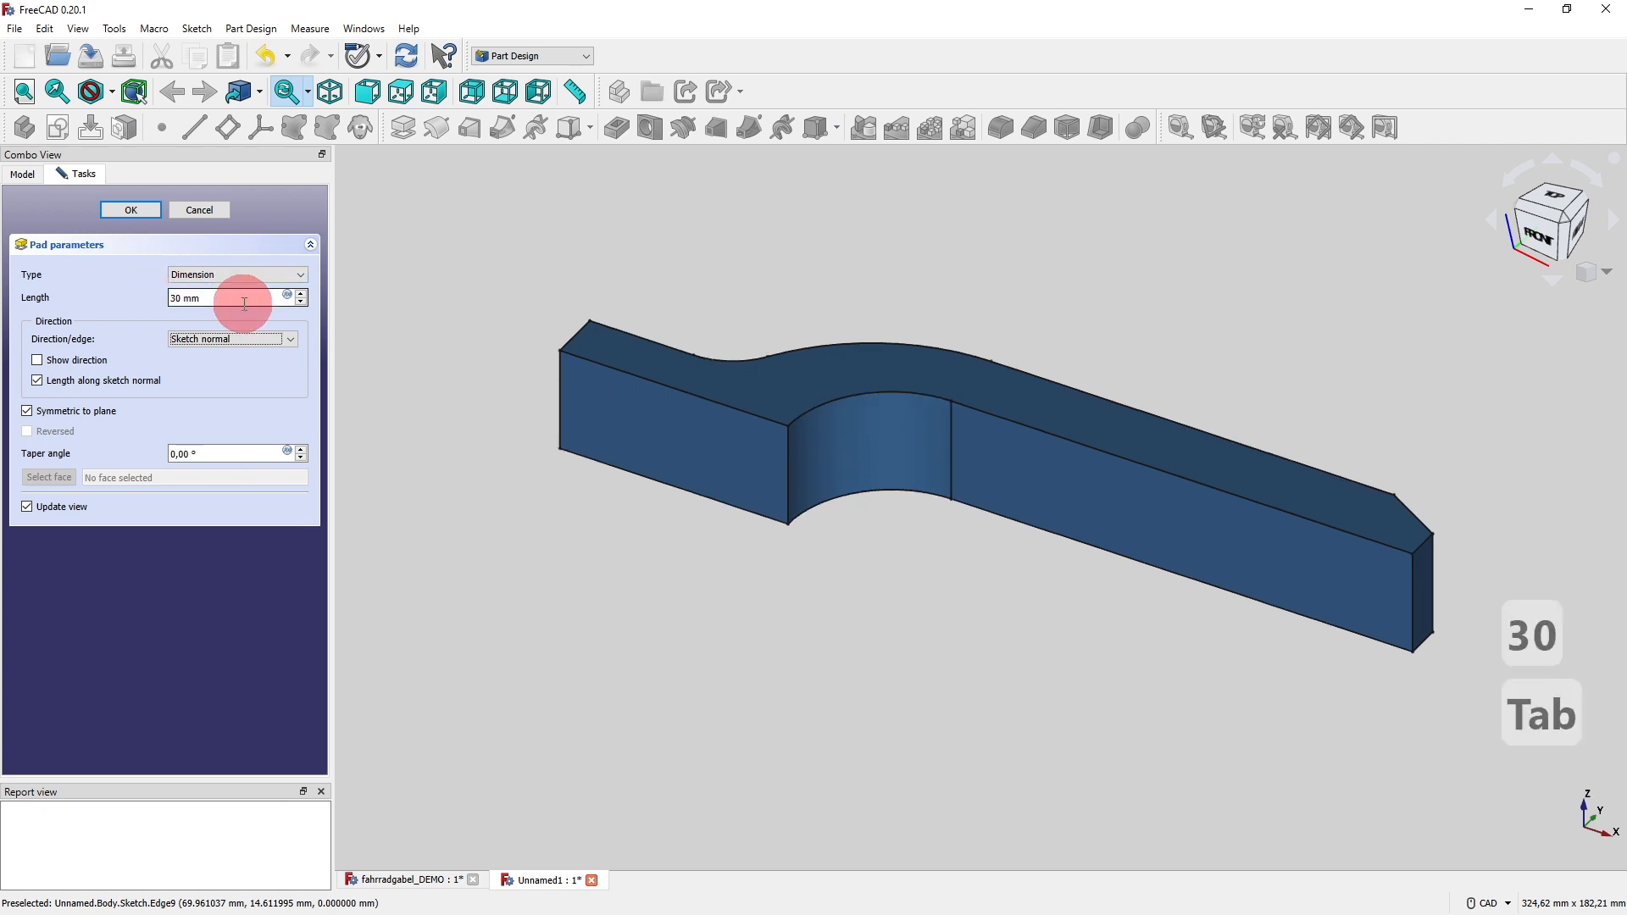
pyautogui.click(143, 211)
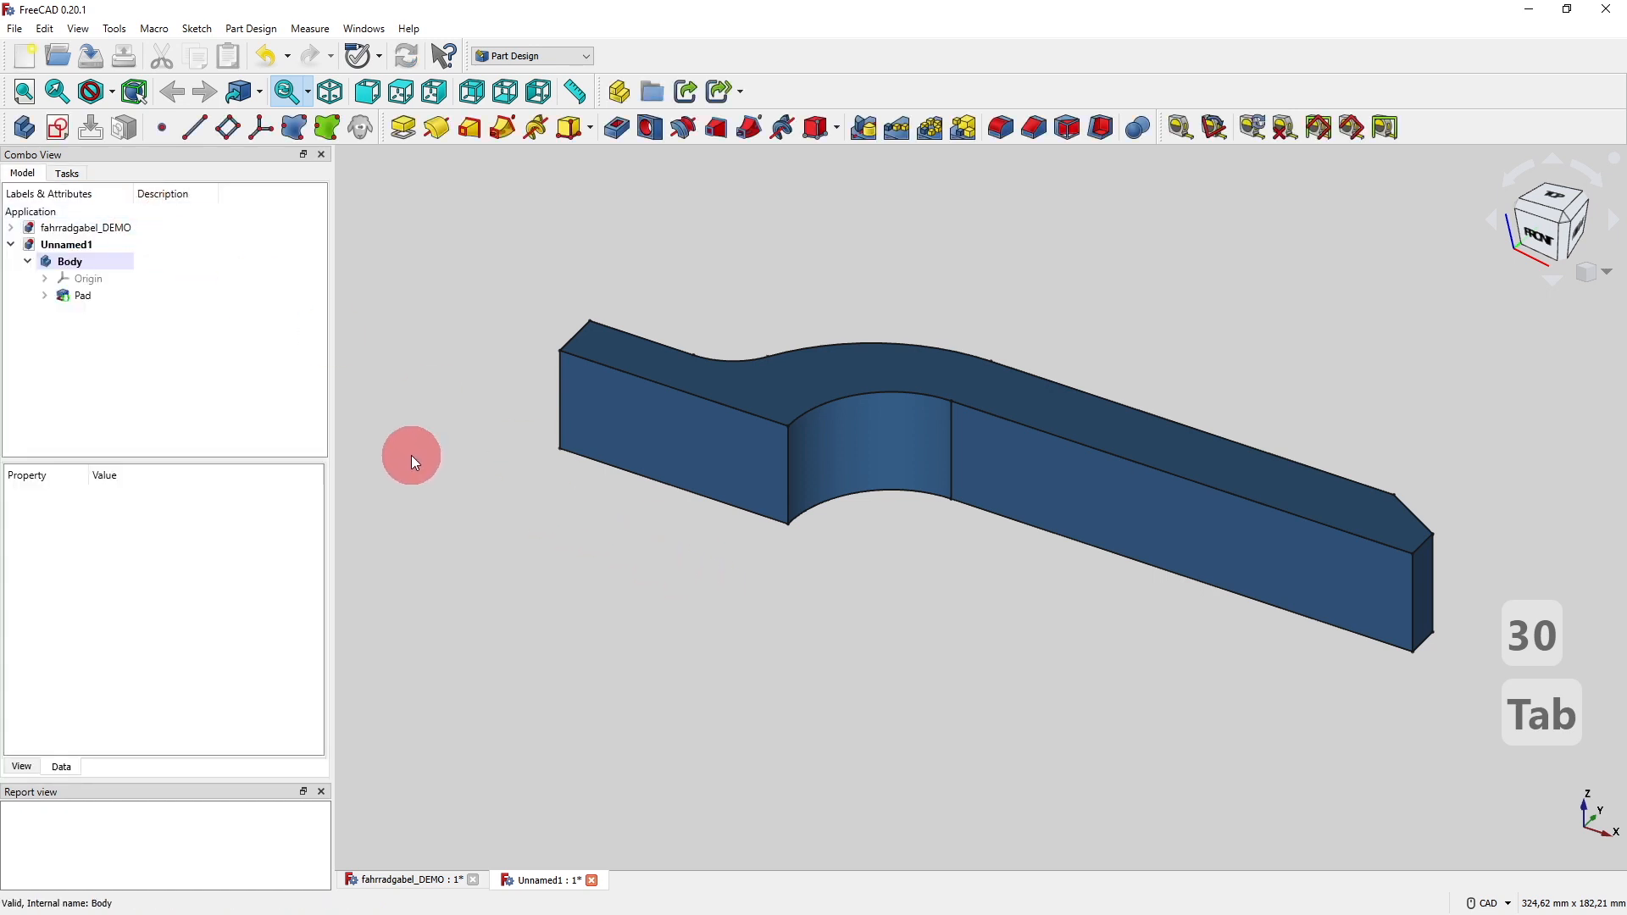
# Show the body's origin planes and axes around the padded fork half.
pyautogui.click(99, 276)
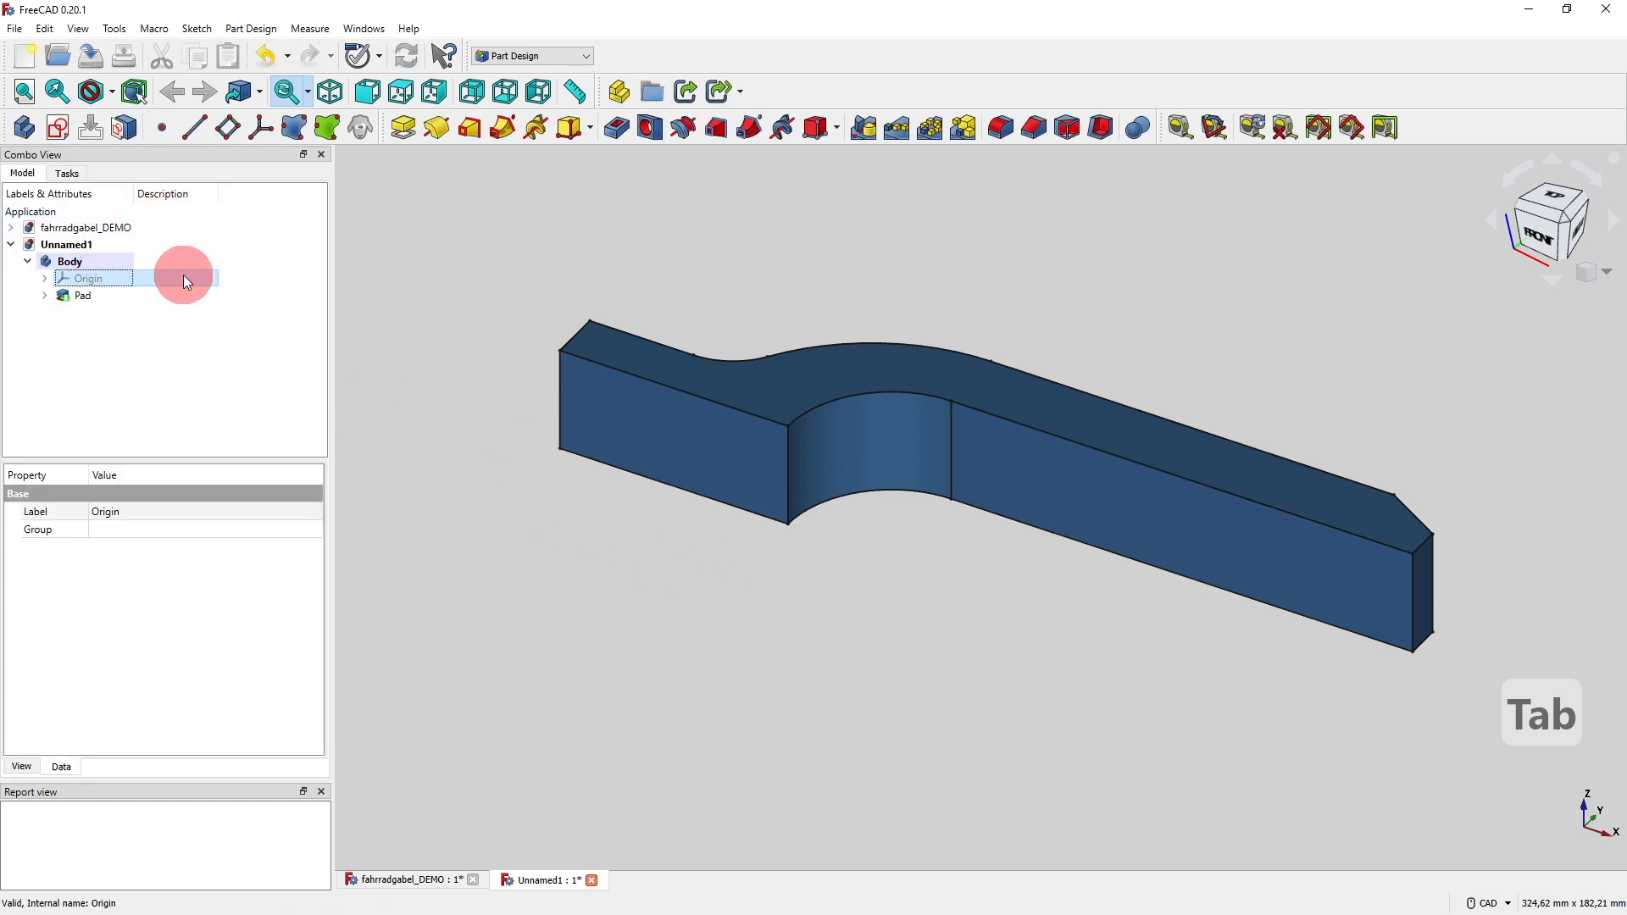
pyautogui.press('space')
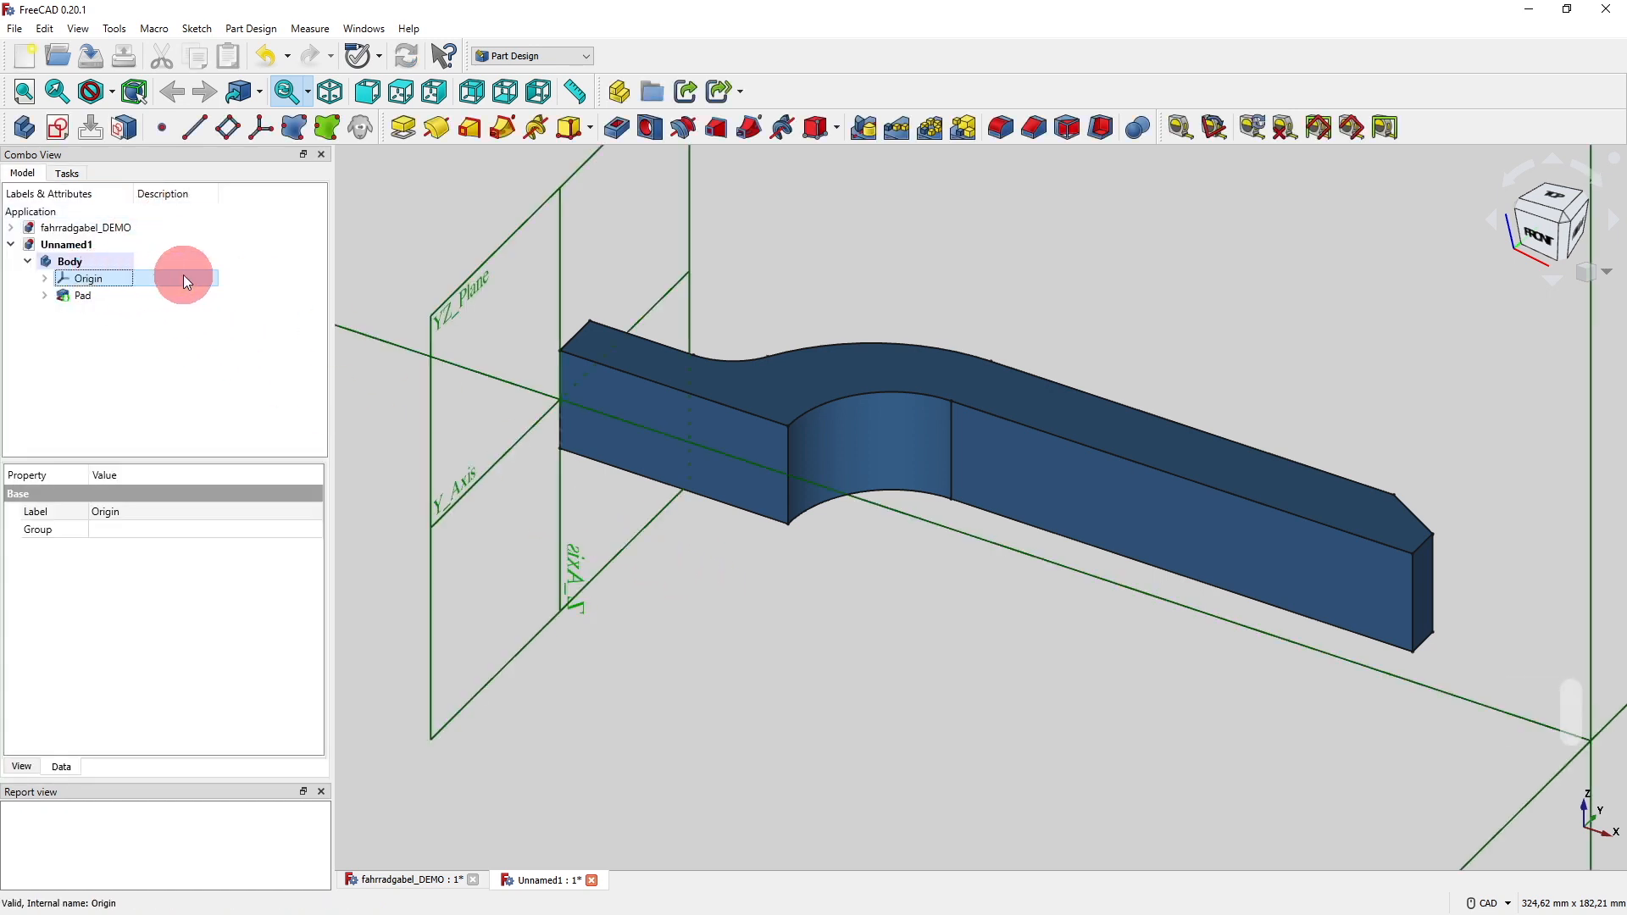
pyautogui.scroll(-5, 908, 315)
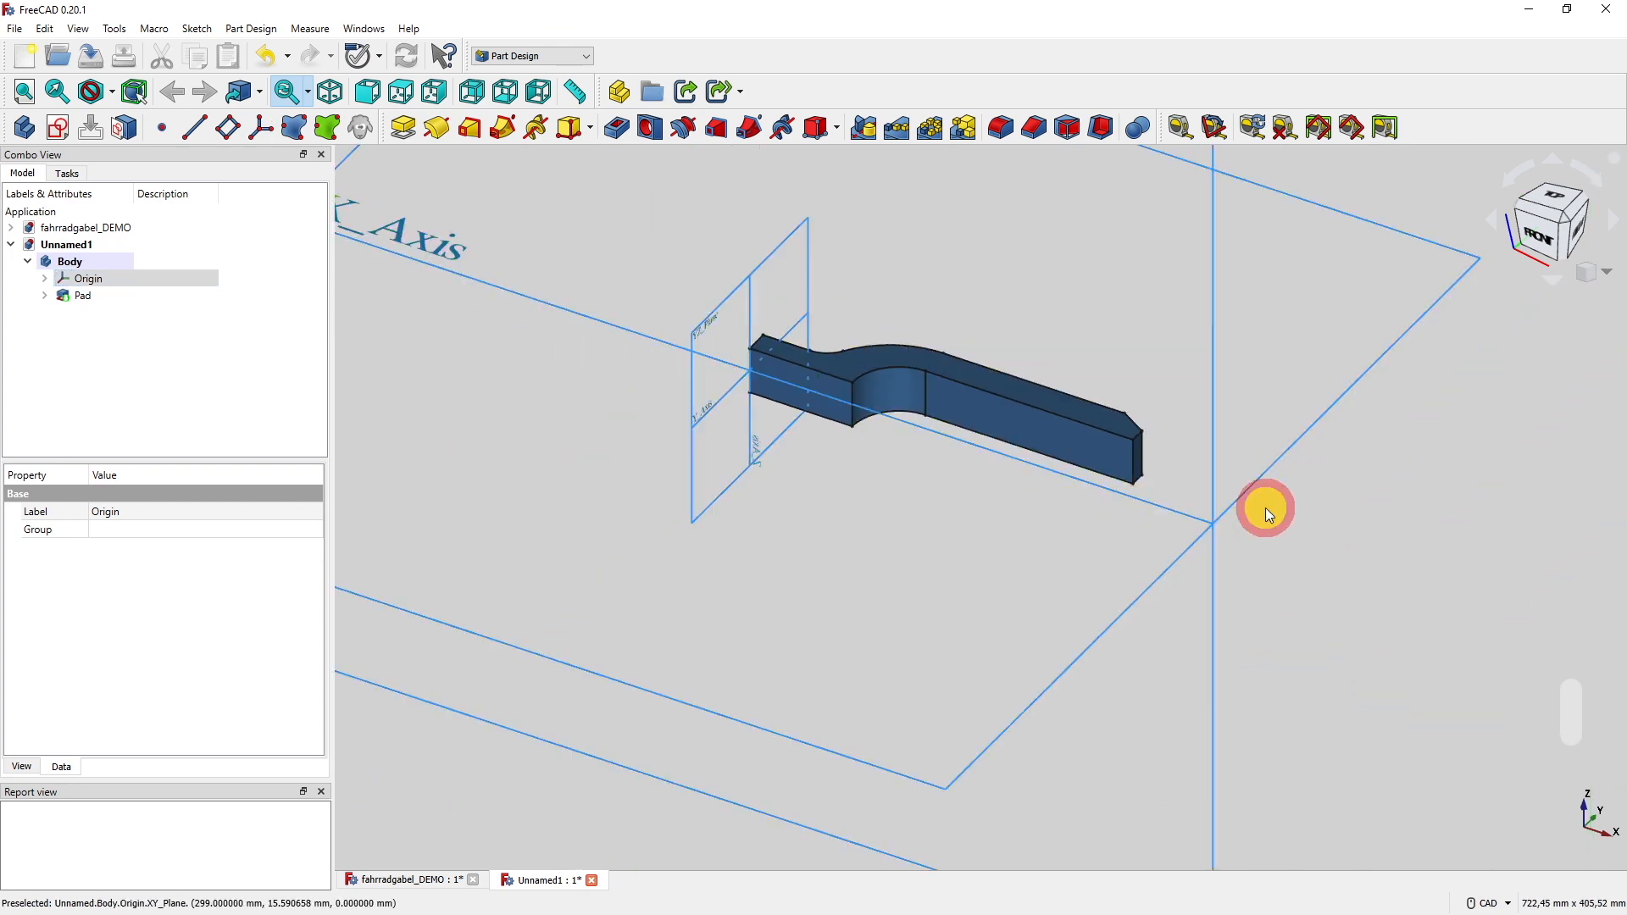
pyautogui.moveTo(1264, 507); pyautogui.dragTo(1089, 391, button='middle')
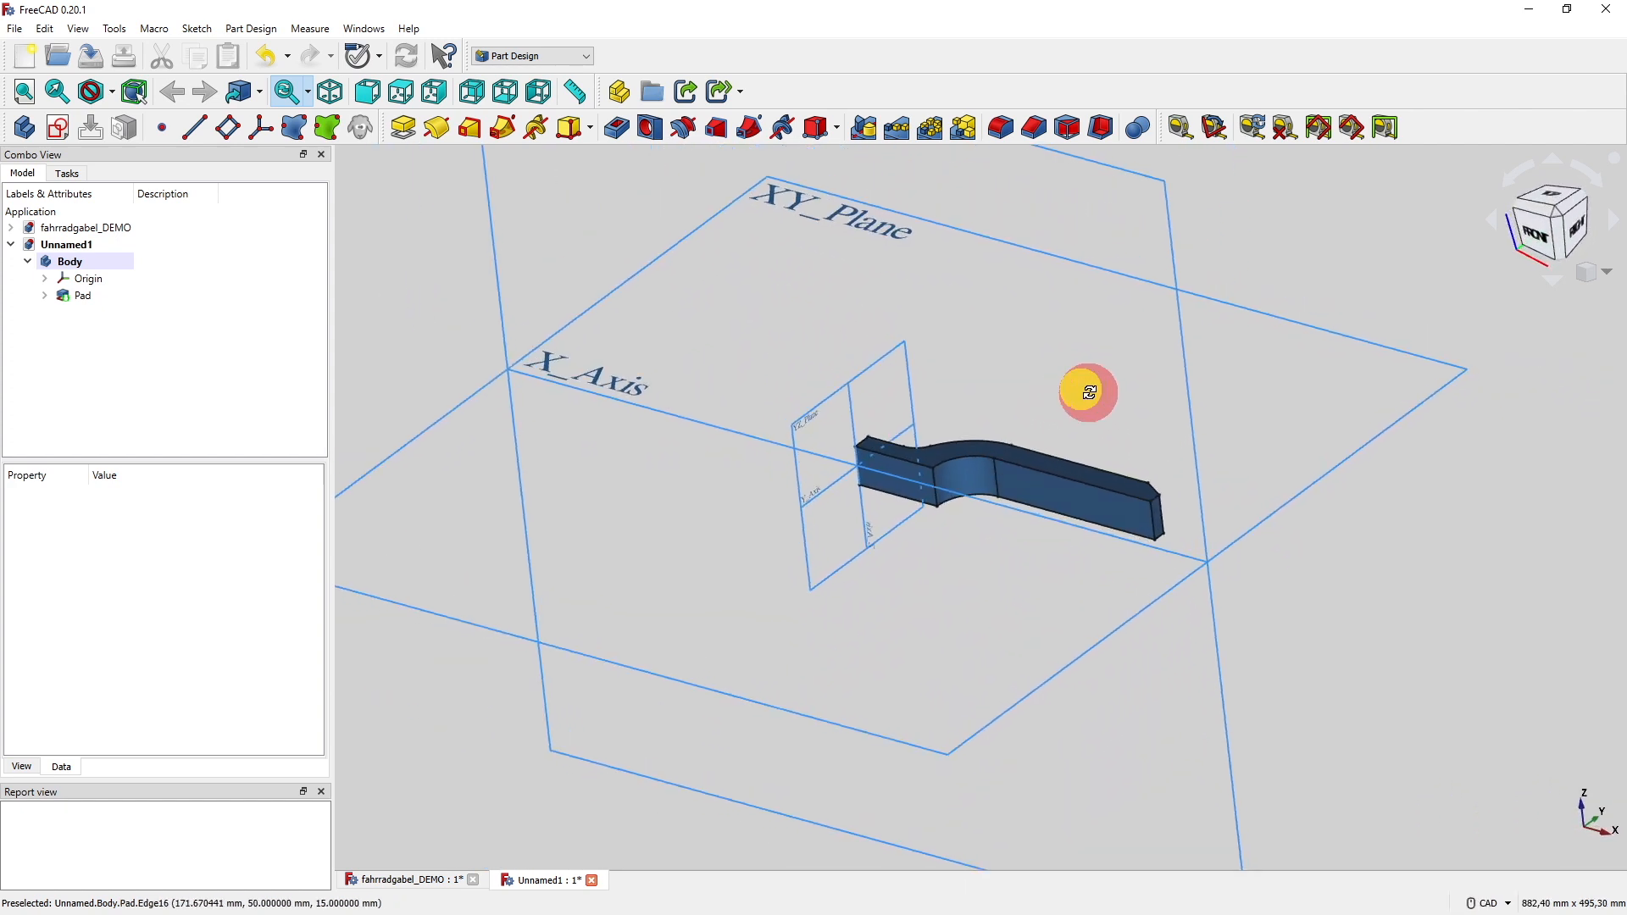
pyautogui.scroll(2, 1089, 392)
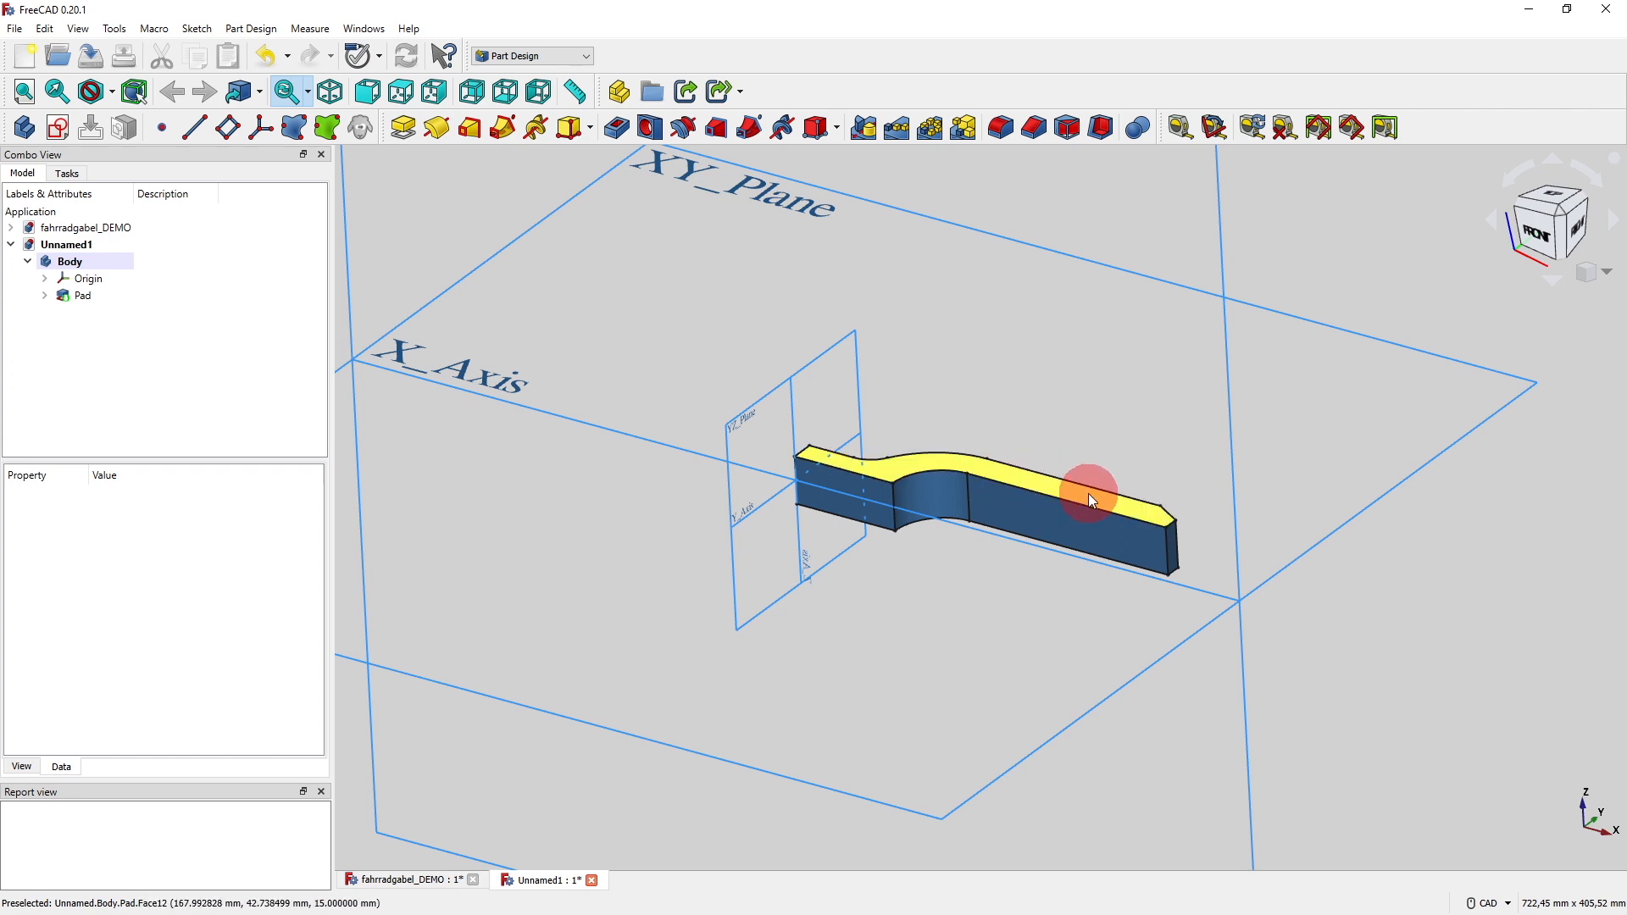
pyautogui.moveTo(1300, 502); pyautogui.dragTo(1223, 491, button='middle')
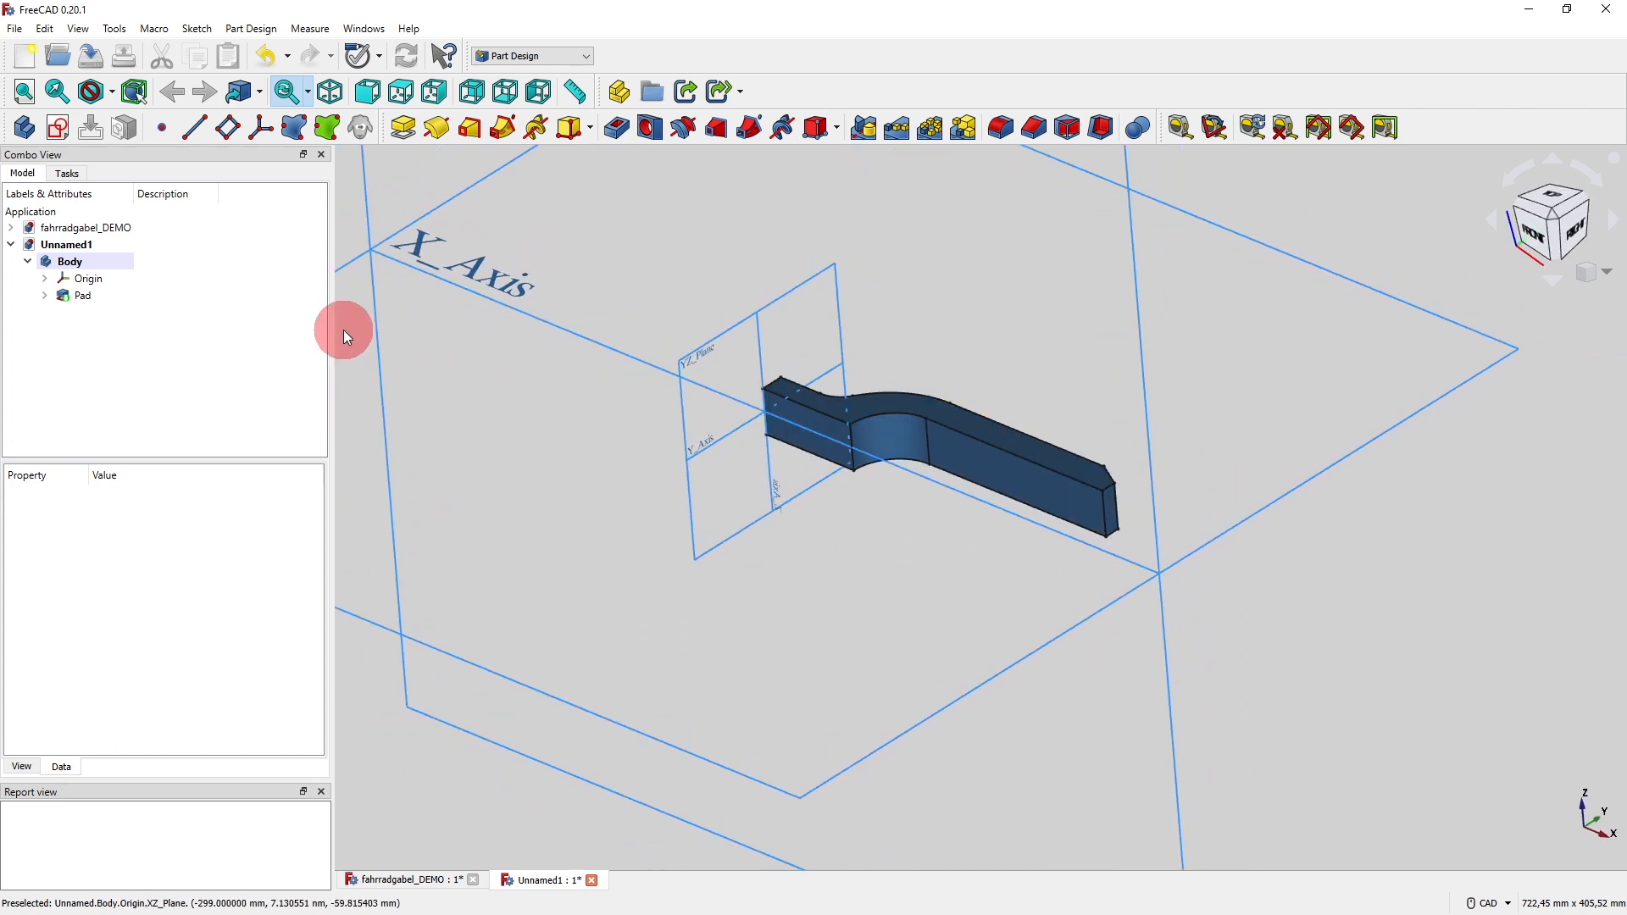
# Look at the finished fork in the fahrradgabel_DEMO document for reference and return to the Unnamed1 document.
pyautogui.doubleClick(113, 227)
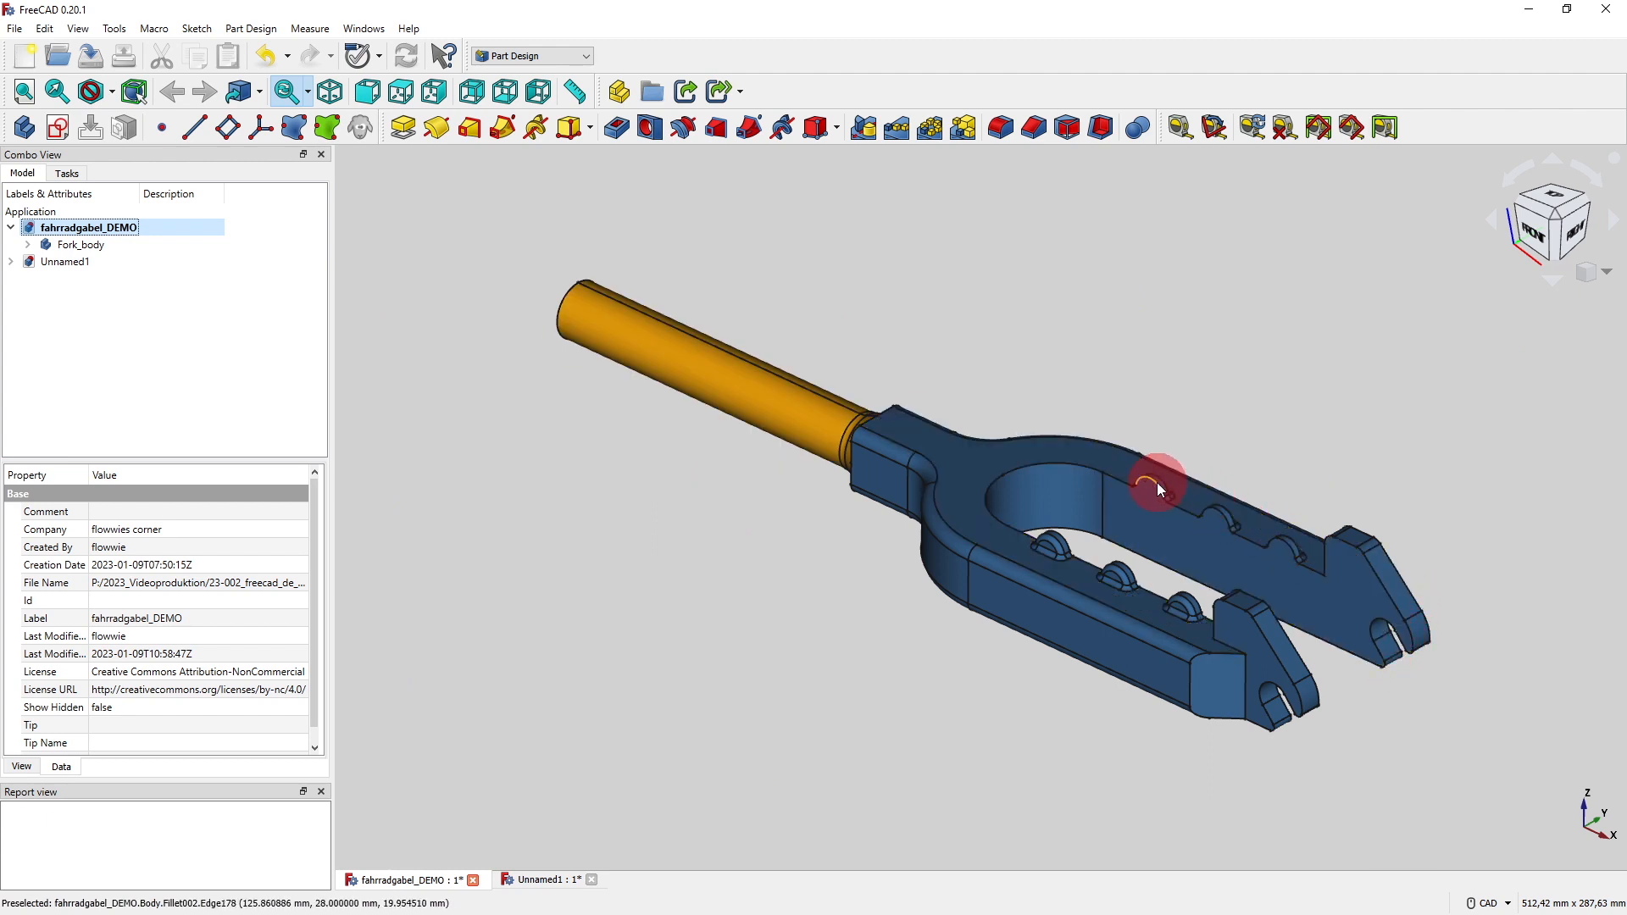
pyautogui.doubleClick(88, 259)
pyautogui.moveTo(509, 418); pyautogui.dragTo(931, 553, button='middle')
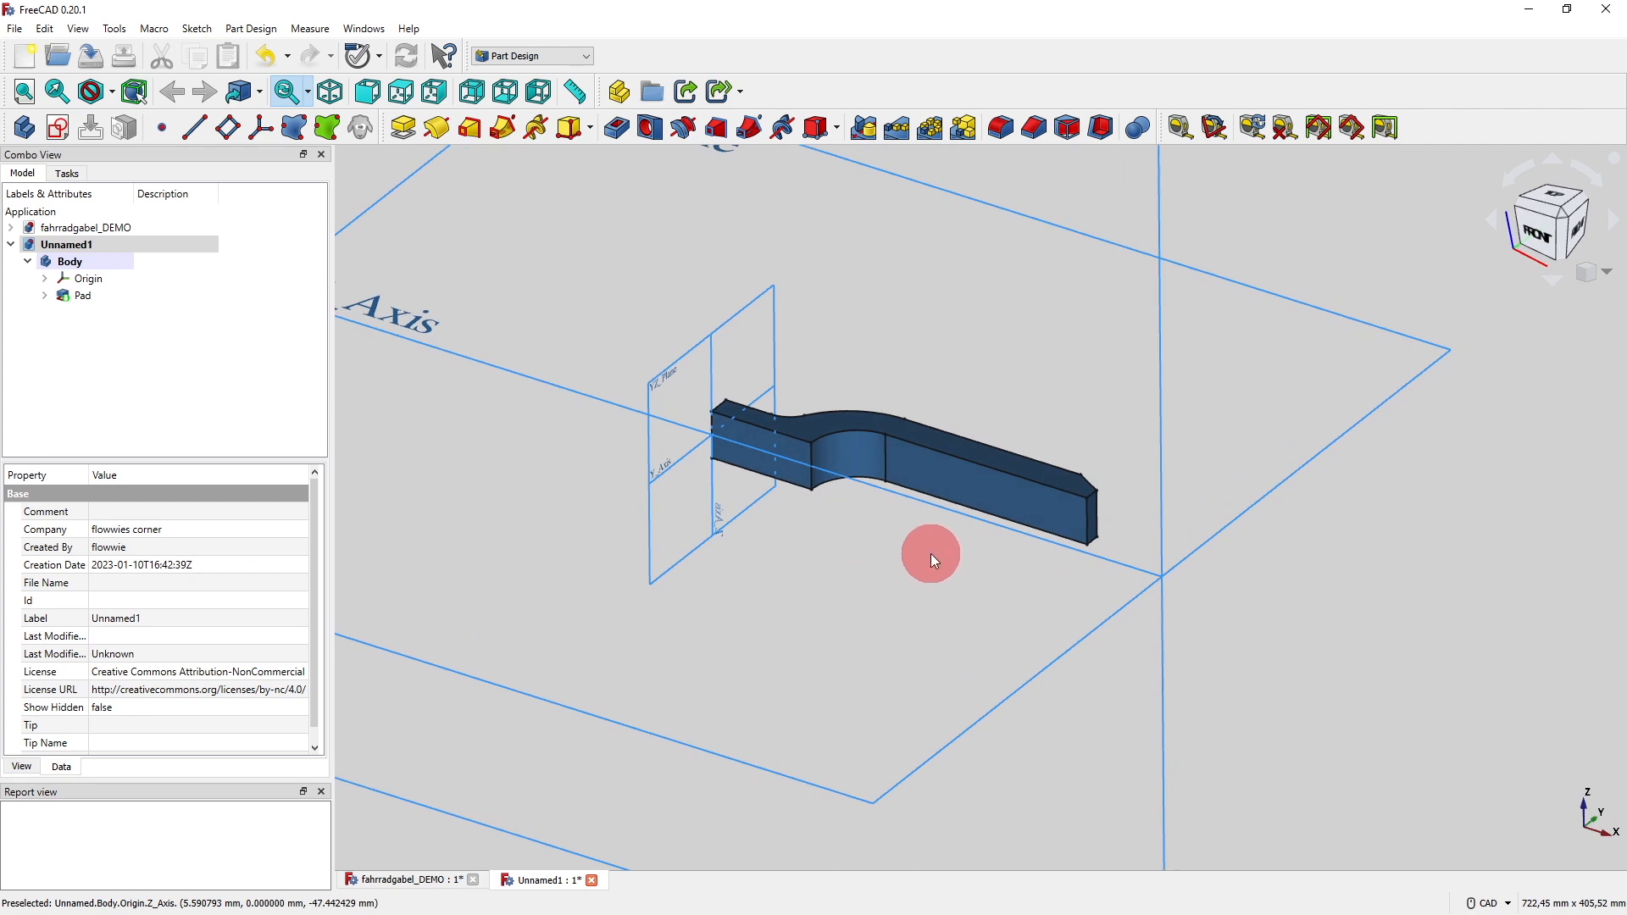
pyautogui.click(994, 494)
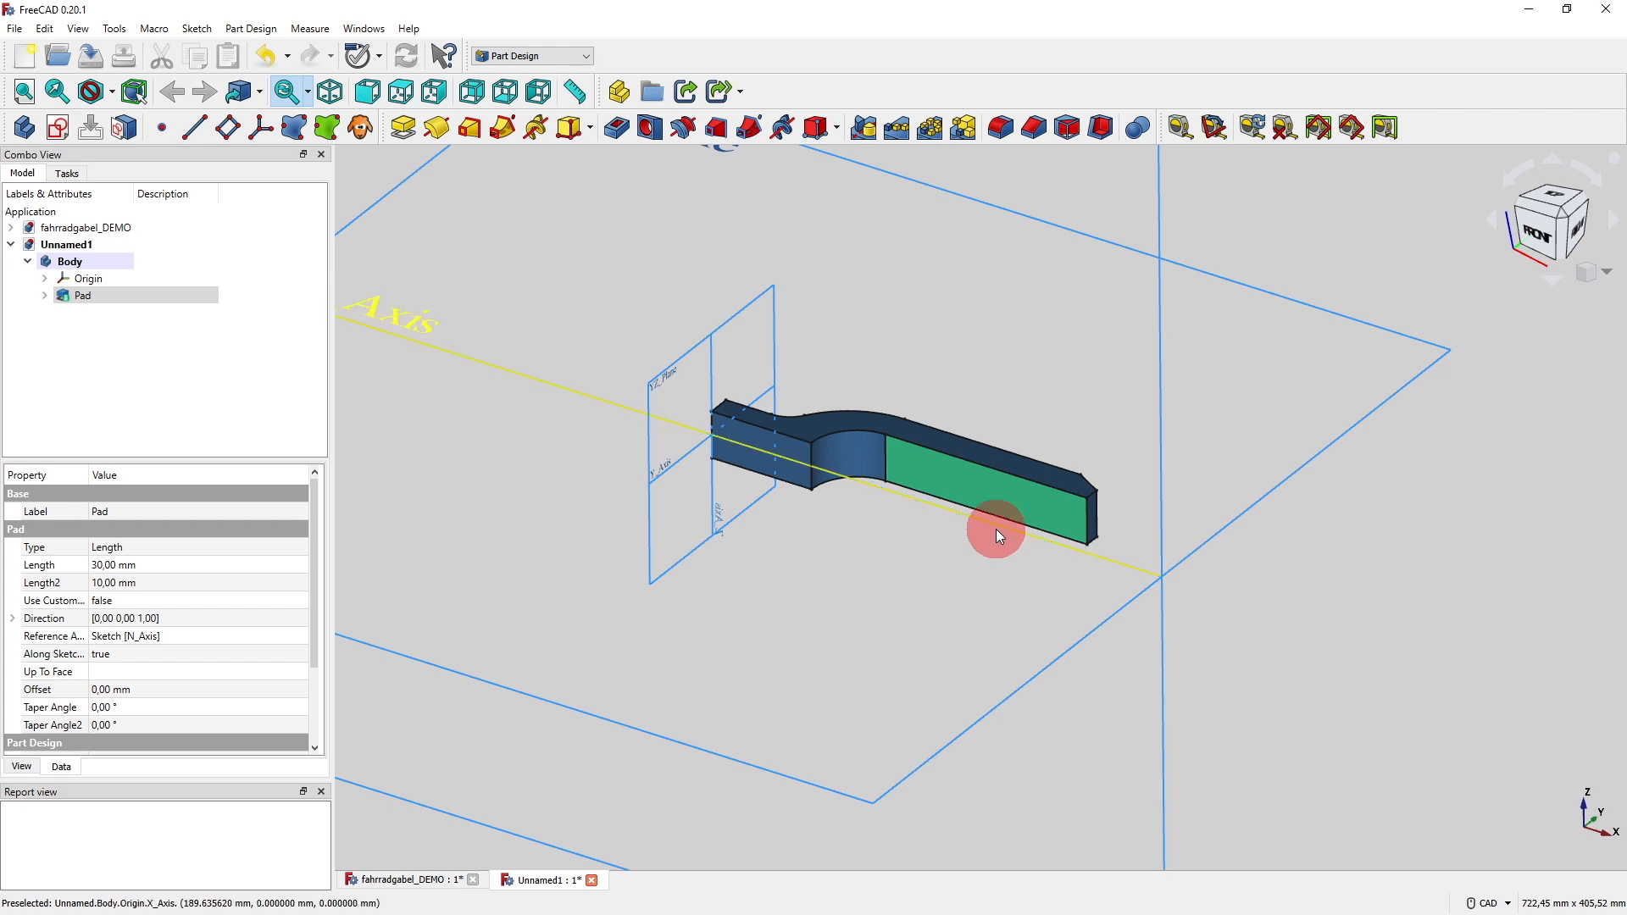
pyautogui.click(1301, 587)
pyautogui.moveTo(1301, 588); pyautogui.dragTo(1220, 636, button='middle')
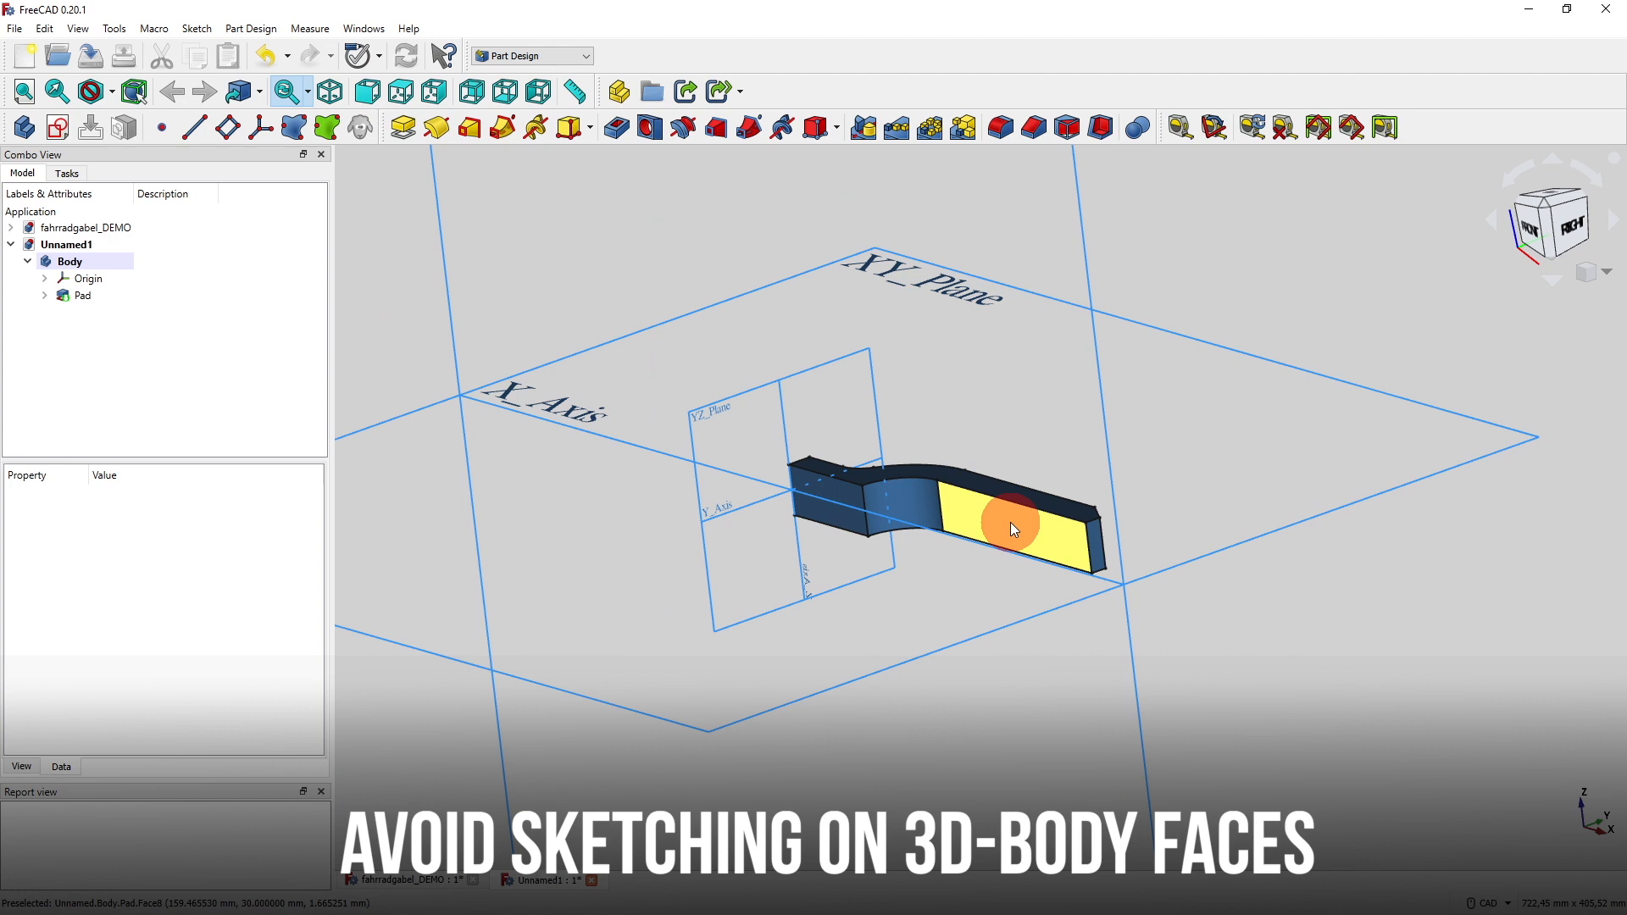
pyautogui.moveTo(1011, 523); pyautogui.dragTo(1031, 628, button='middle')
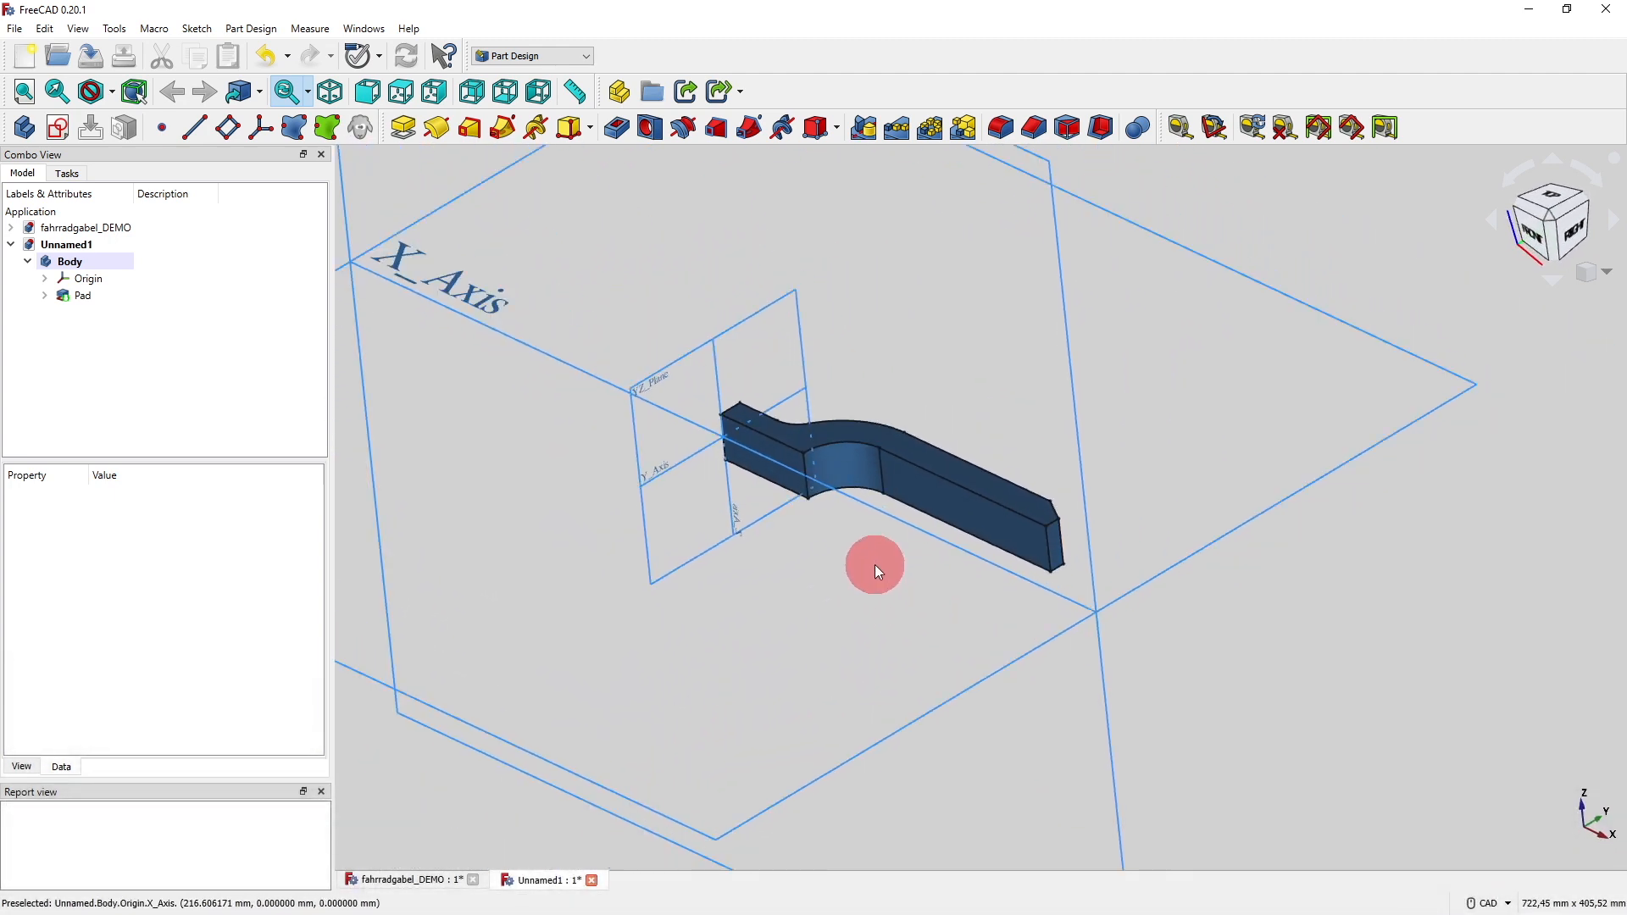
pyautogui.scroll(-1, 875, 564)
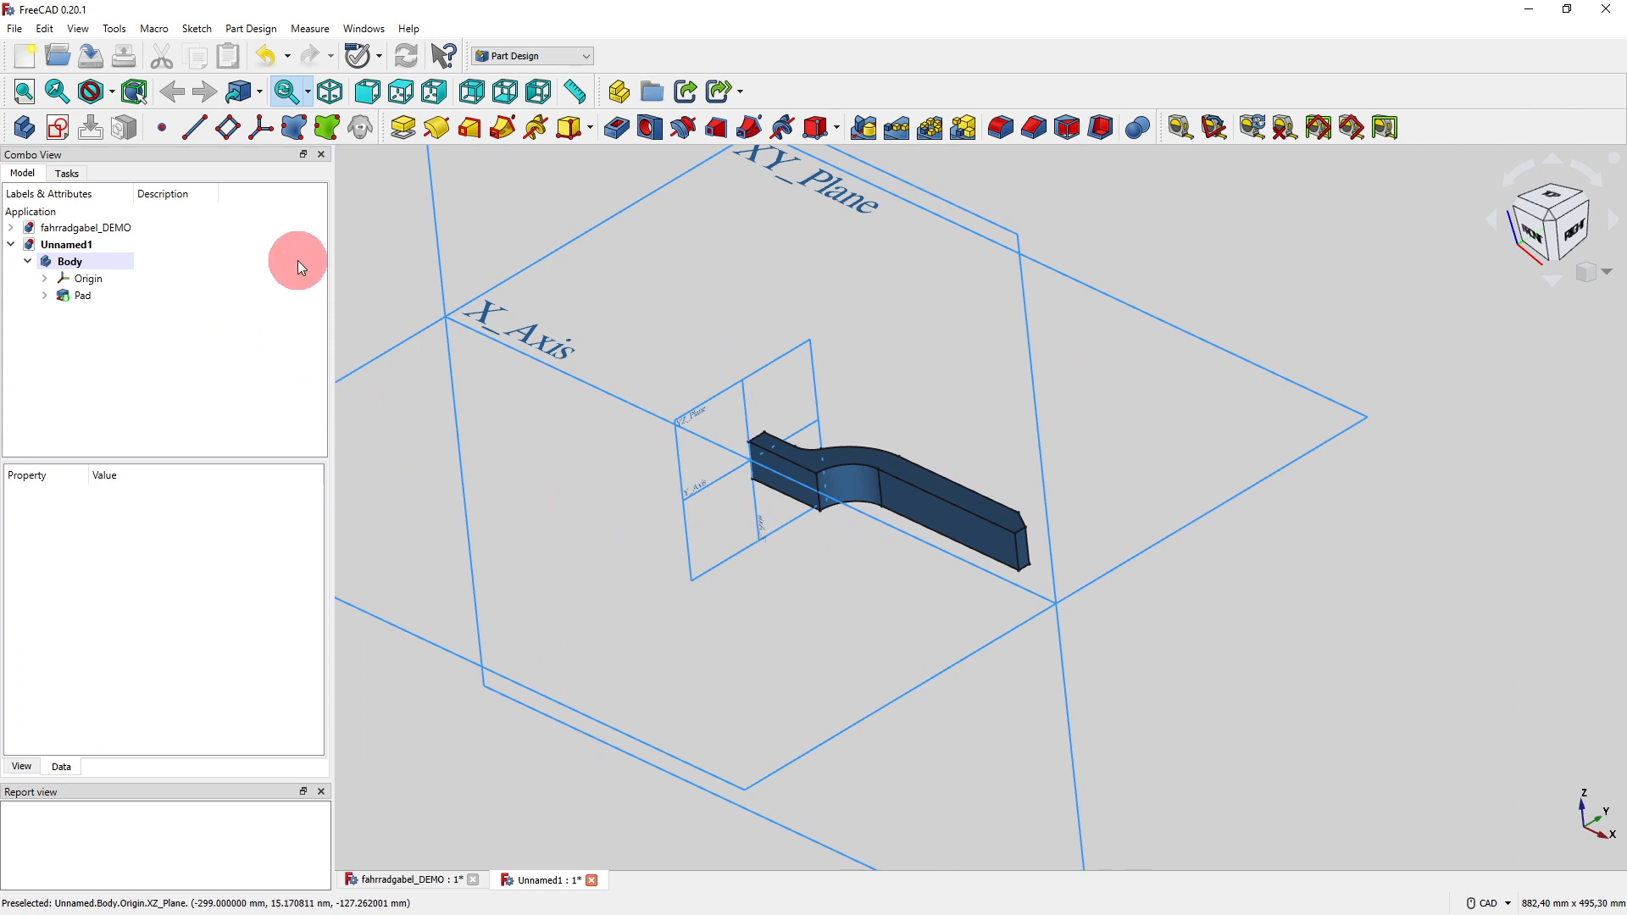
# Create a datum plane attached to the XZ origin plane in Plane face mode.
pyautogui.scroll(-3, 432, 282)
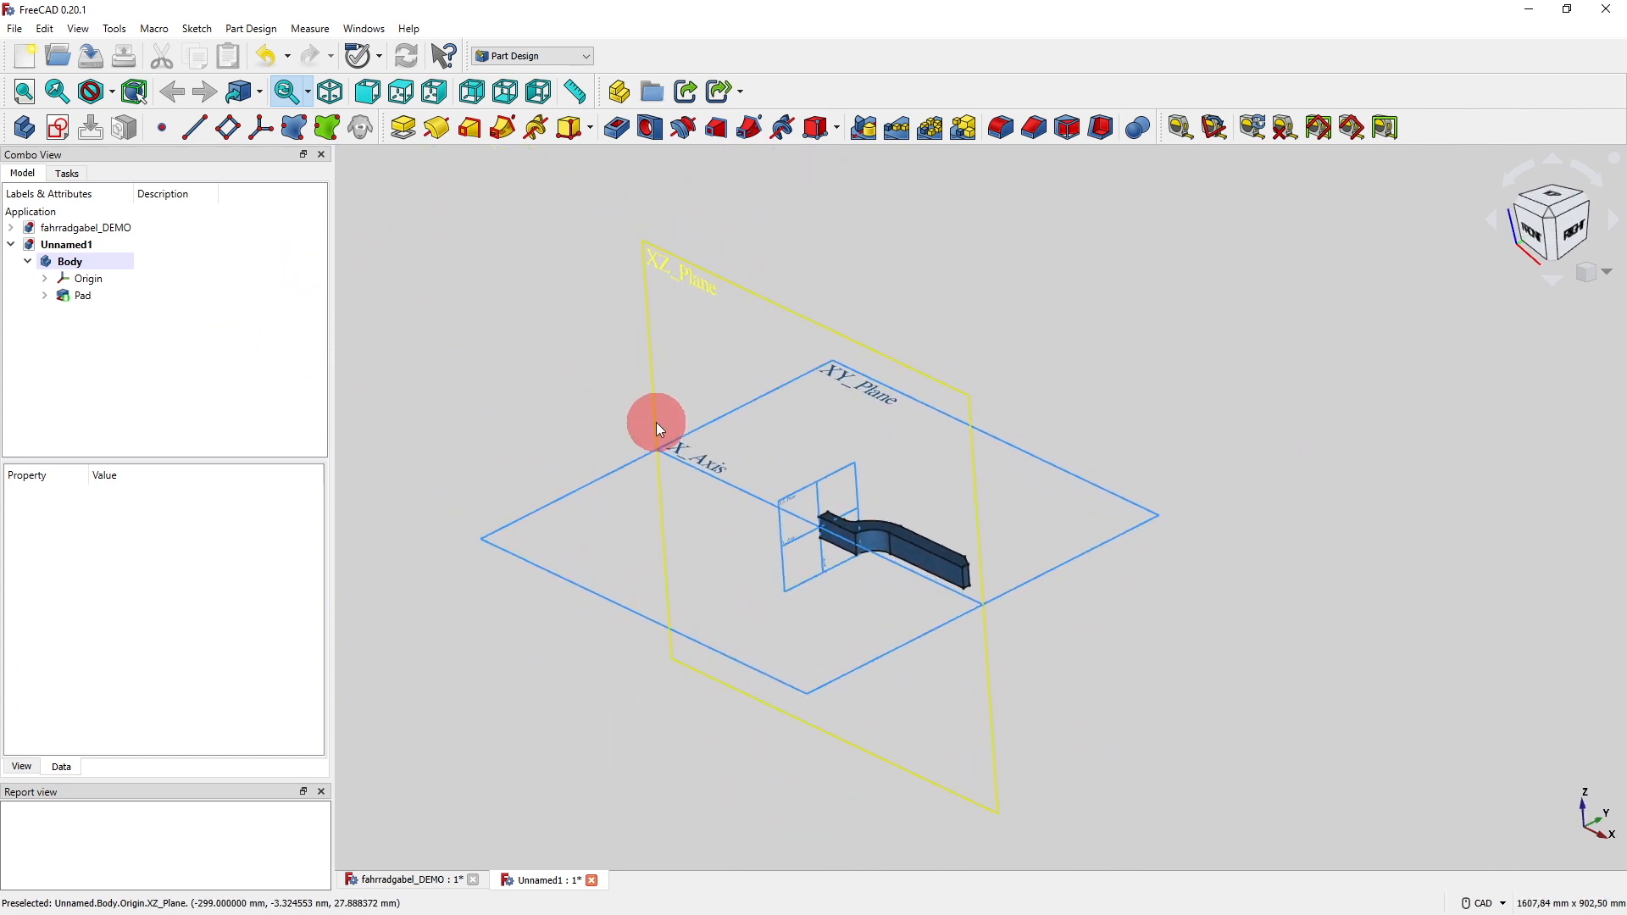
pyautogui.moveTo(580, 375); pyautogui.dragTo(597, 348, button='middle')
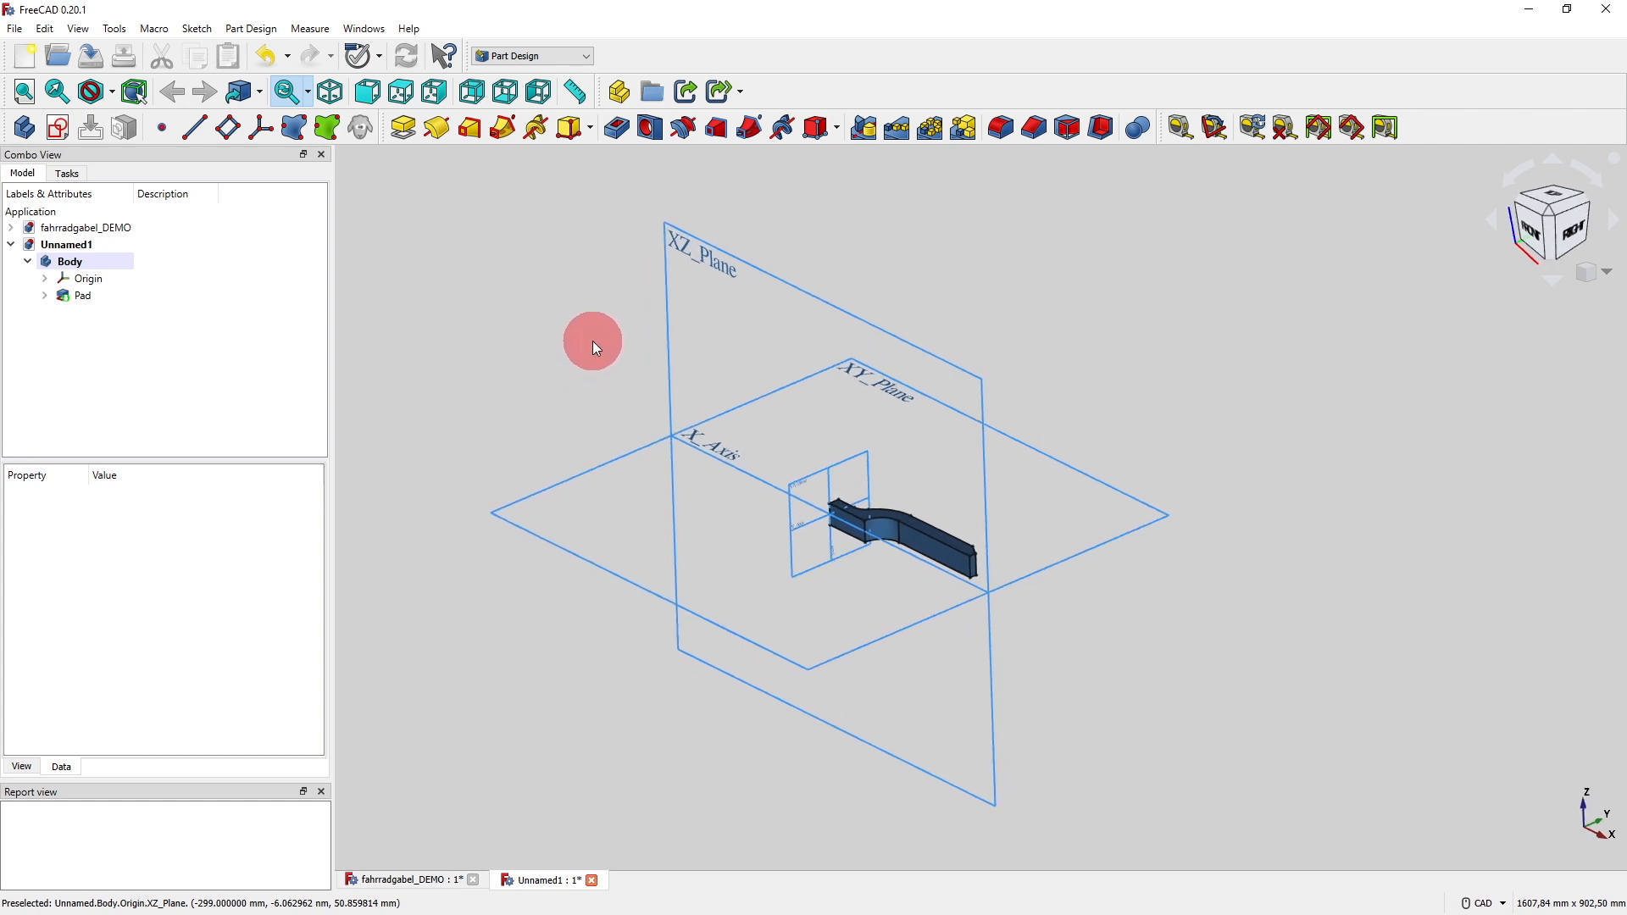
pyautogui.scroll(1, 596, 347)
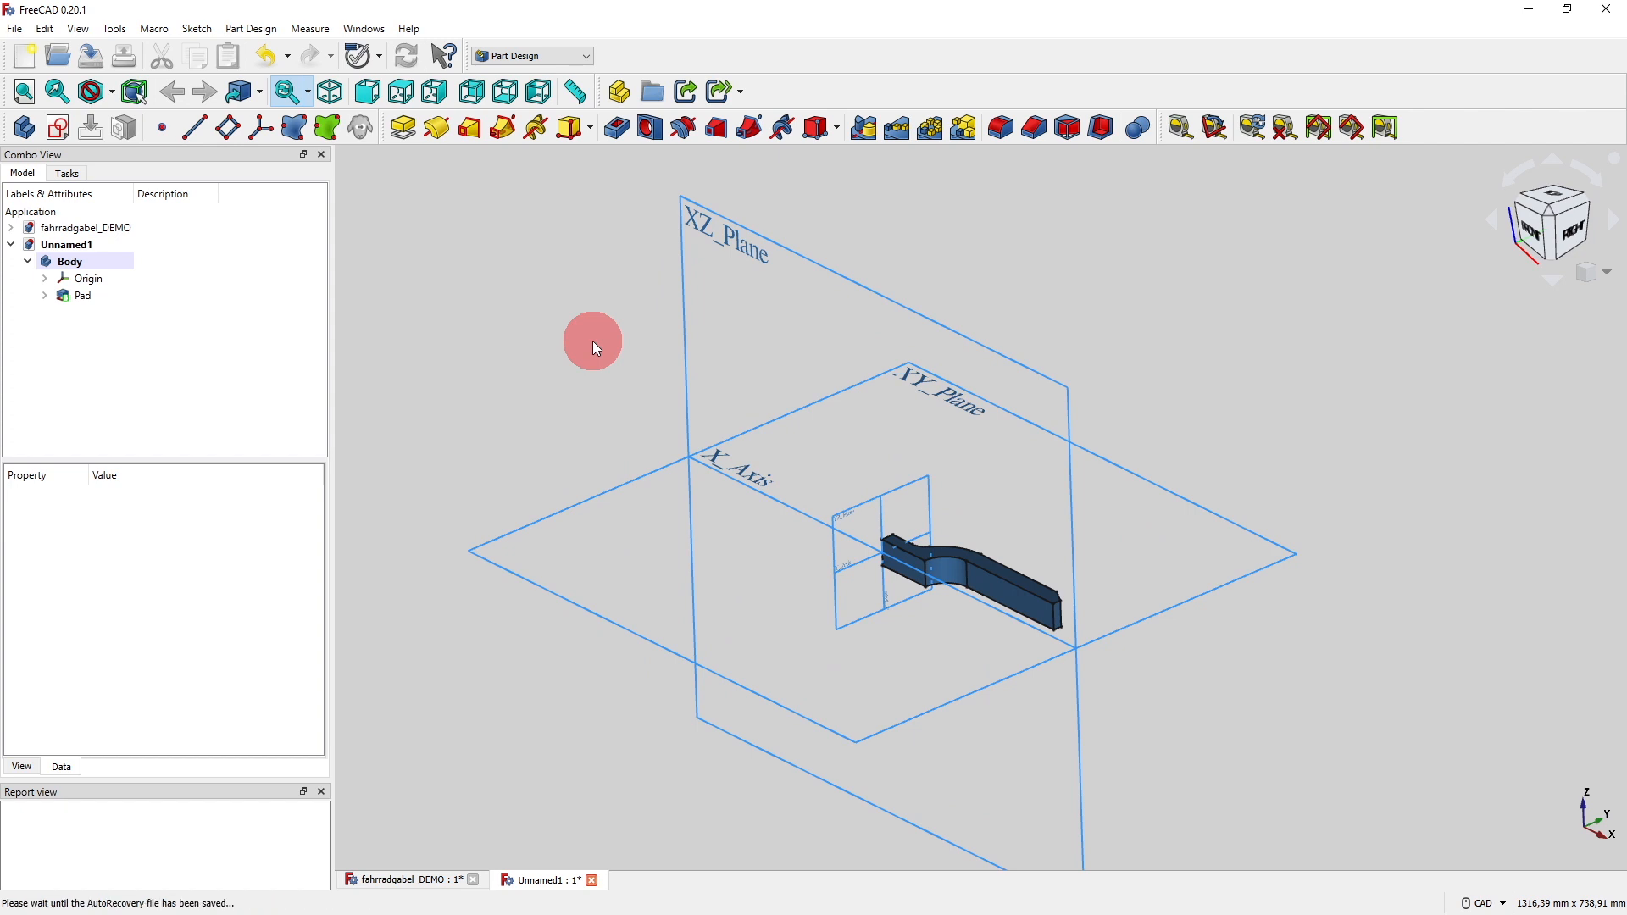
pyautogui.click(229, 129)
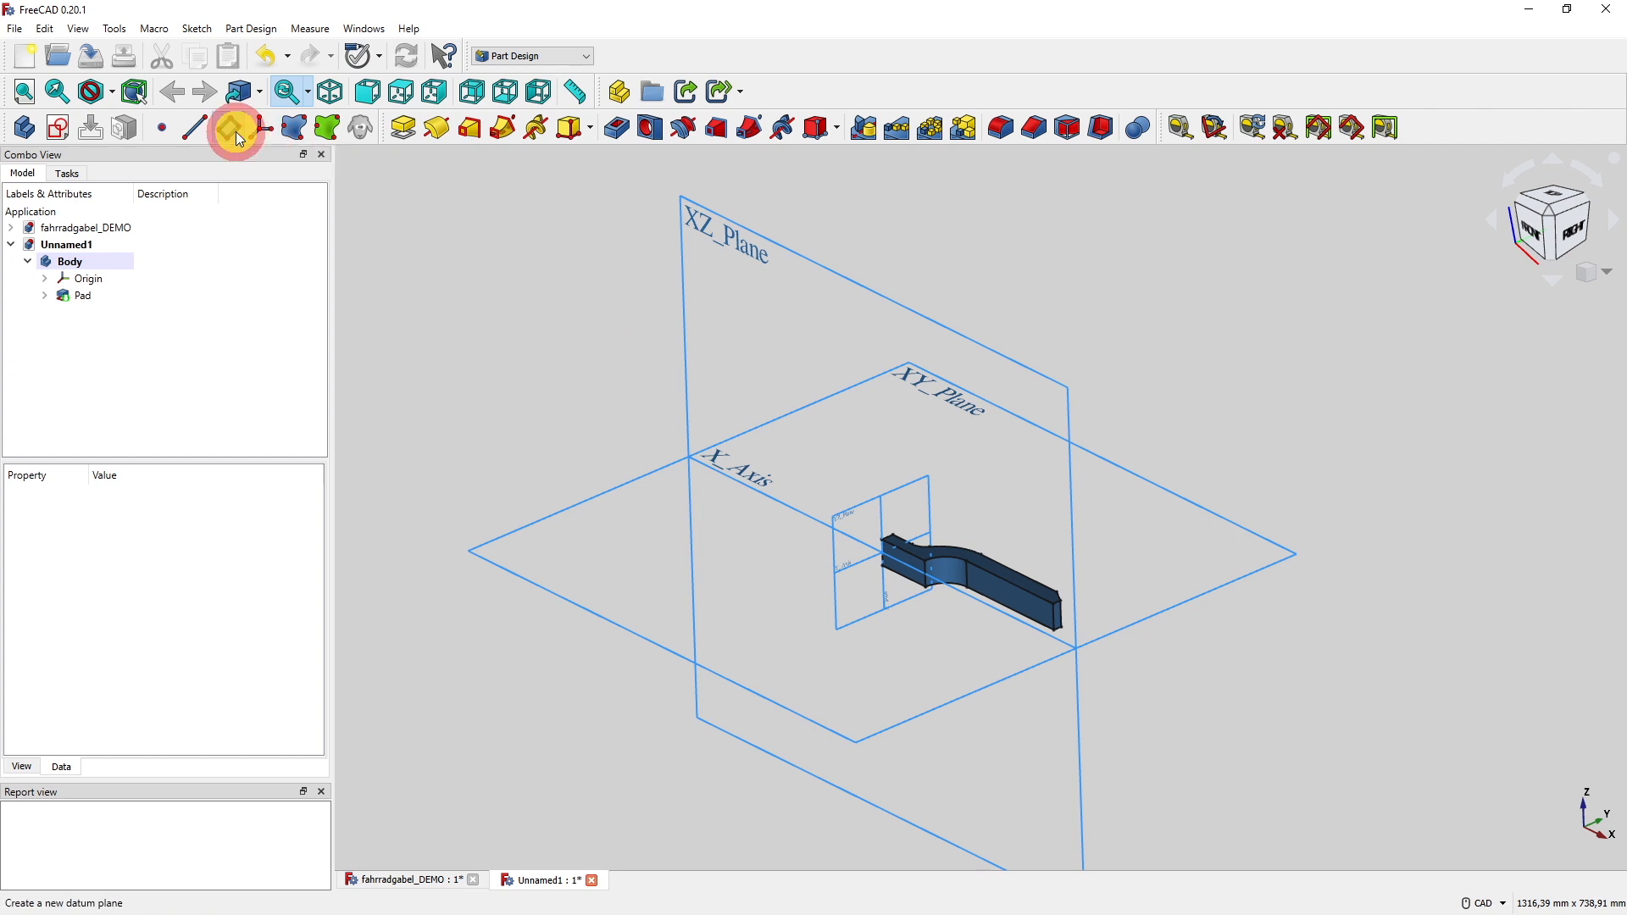
pyautogui.click(710, 224)
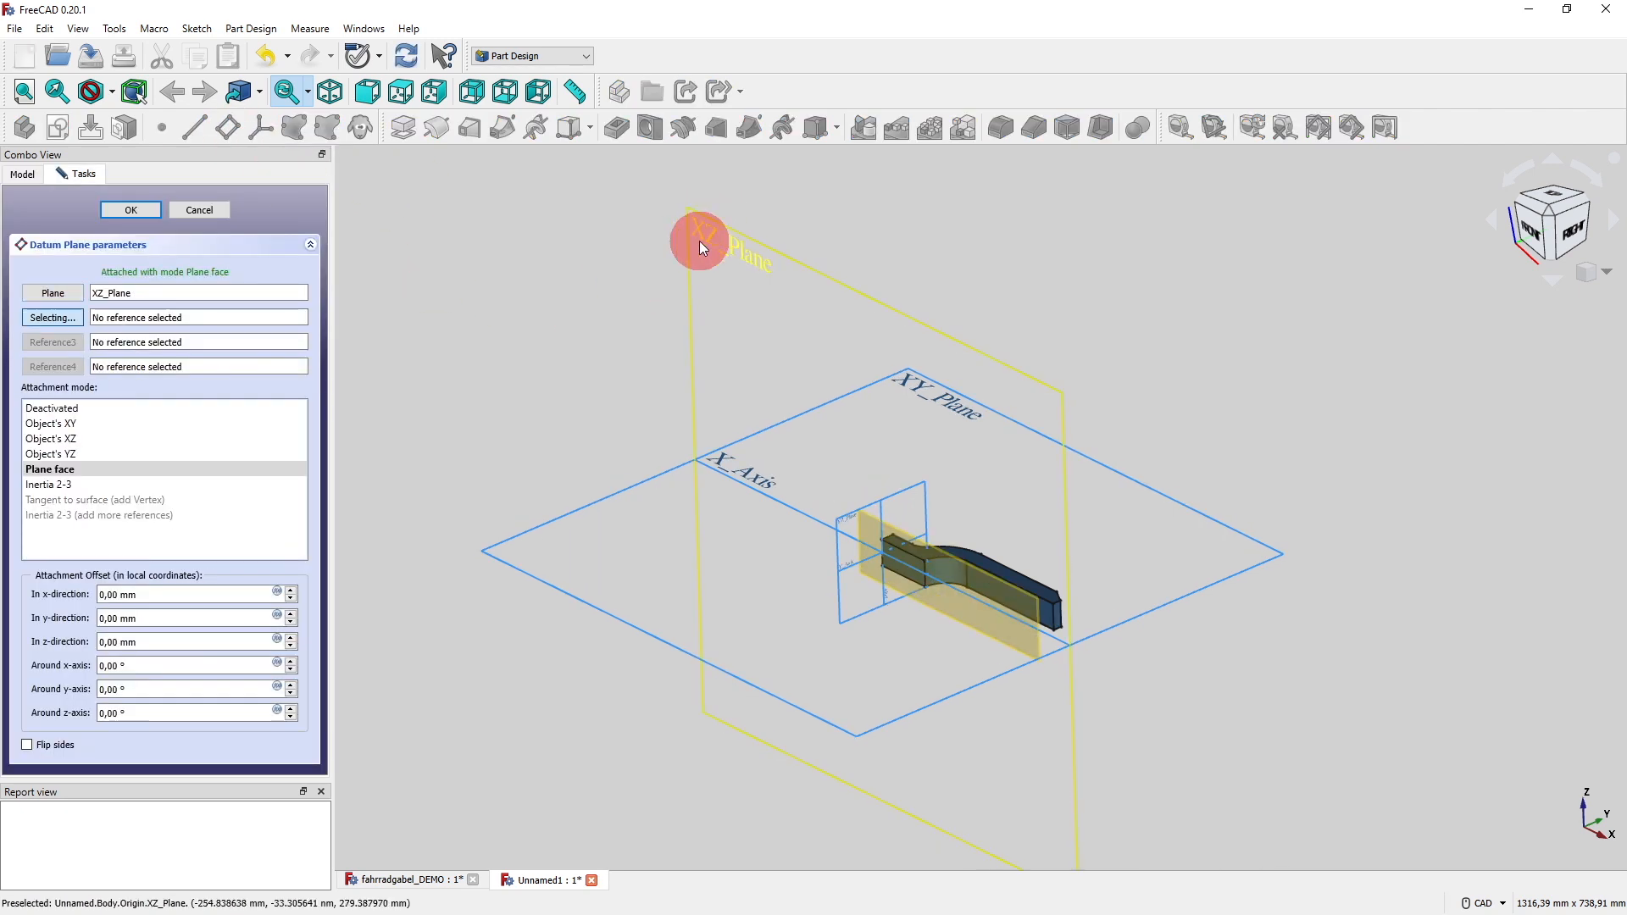
# Offset the datum plane -30 mm in the z-direction and accept its parameters.
pyautogui.click(291, 646)
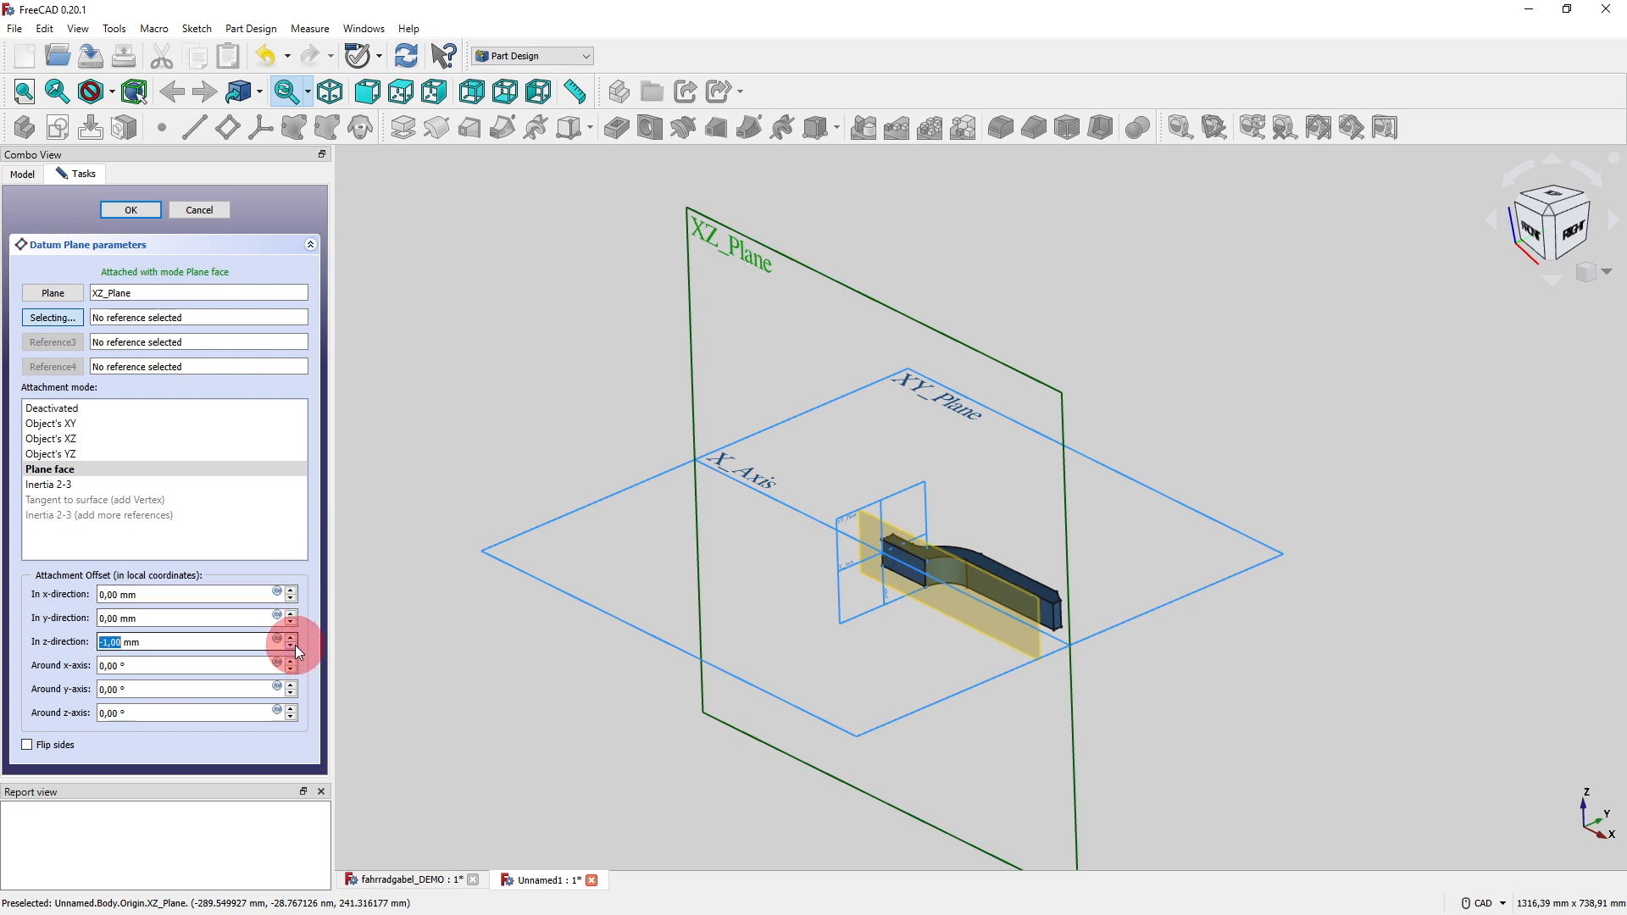
pyautogui.click(290, 646)
pyautogui.click(290, 645)
pyautogui.click(290, 646)
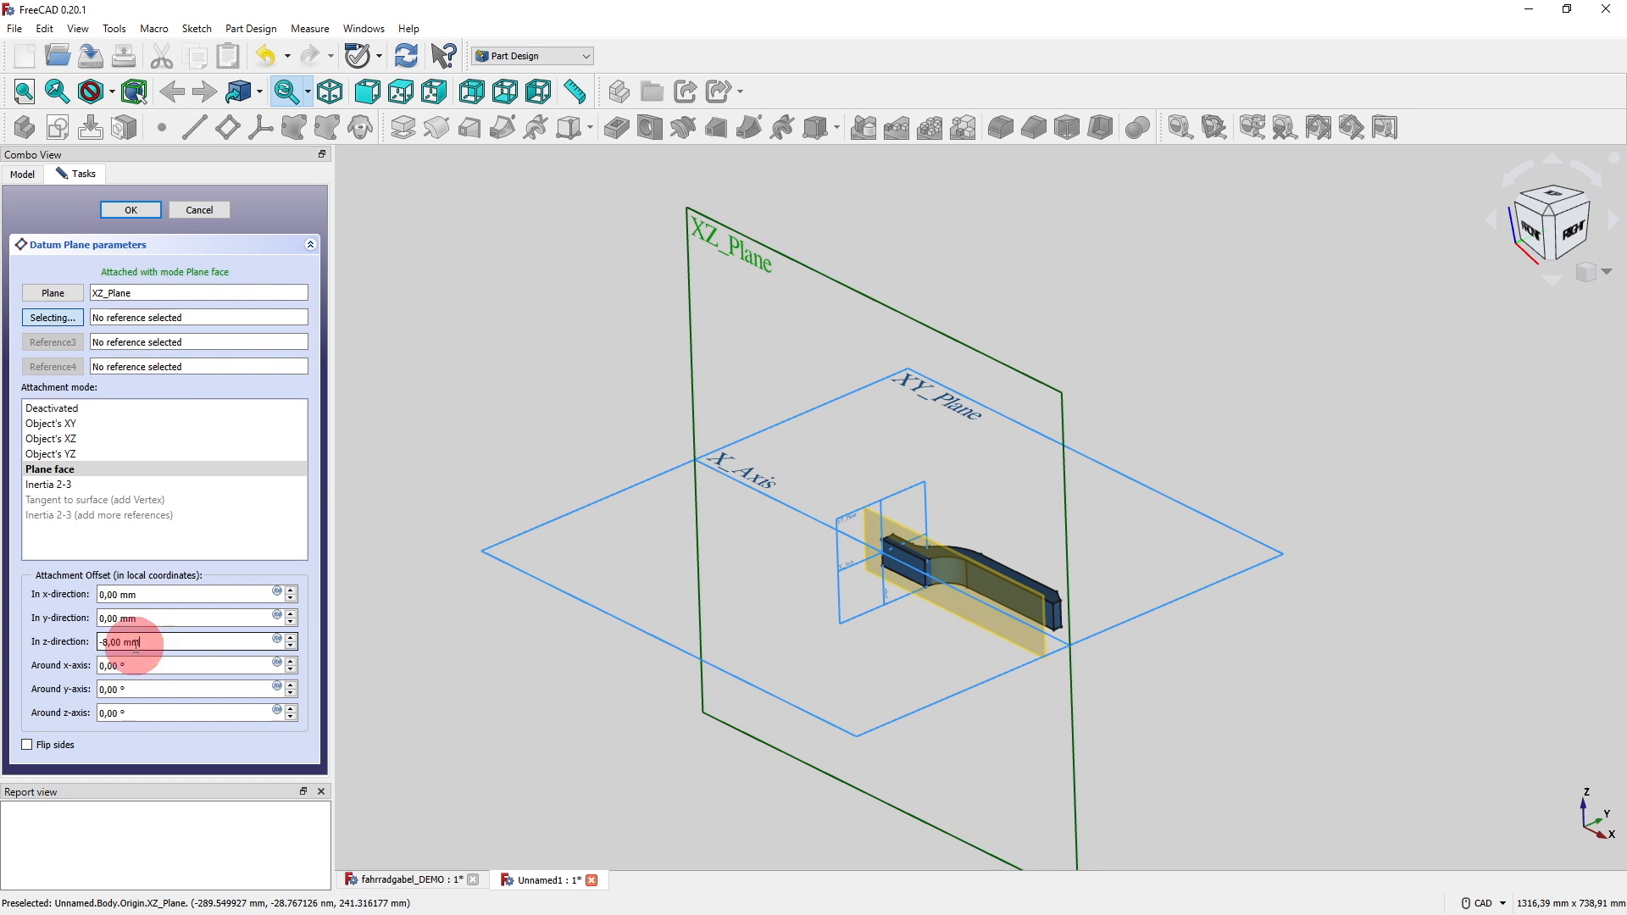
pyautogui.write('-30')
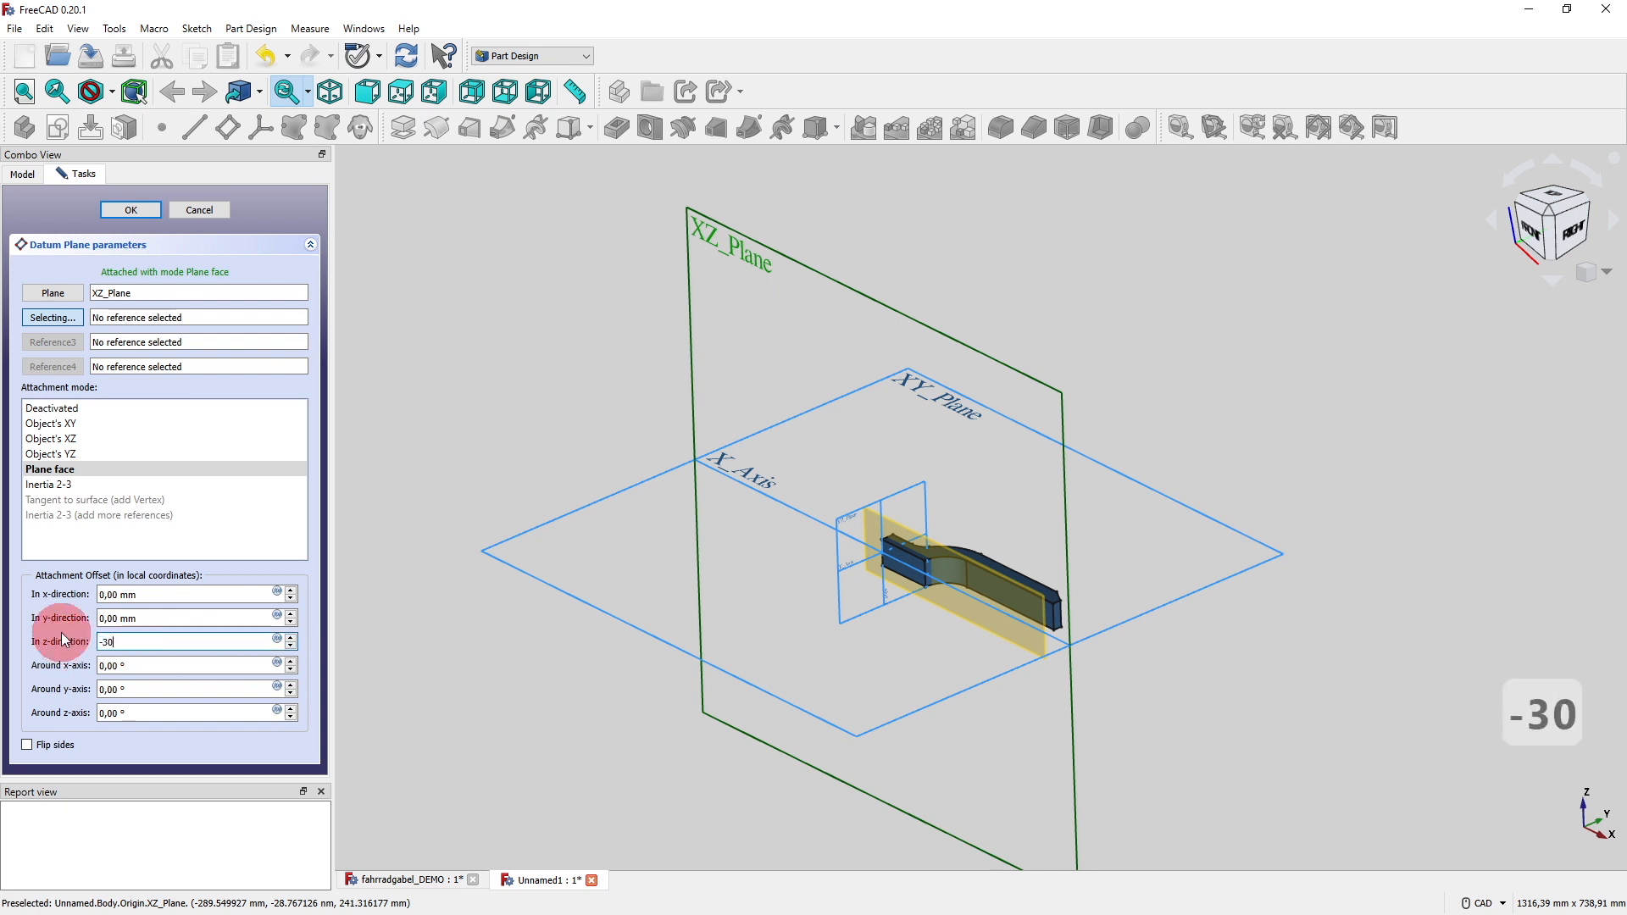
pyautogui.press('Tab')
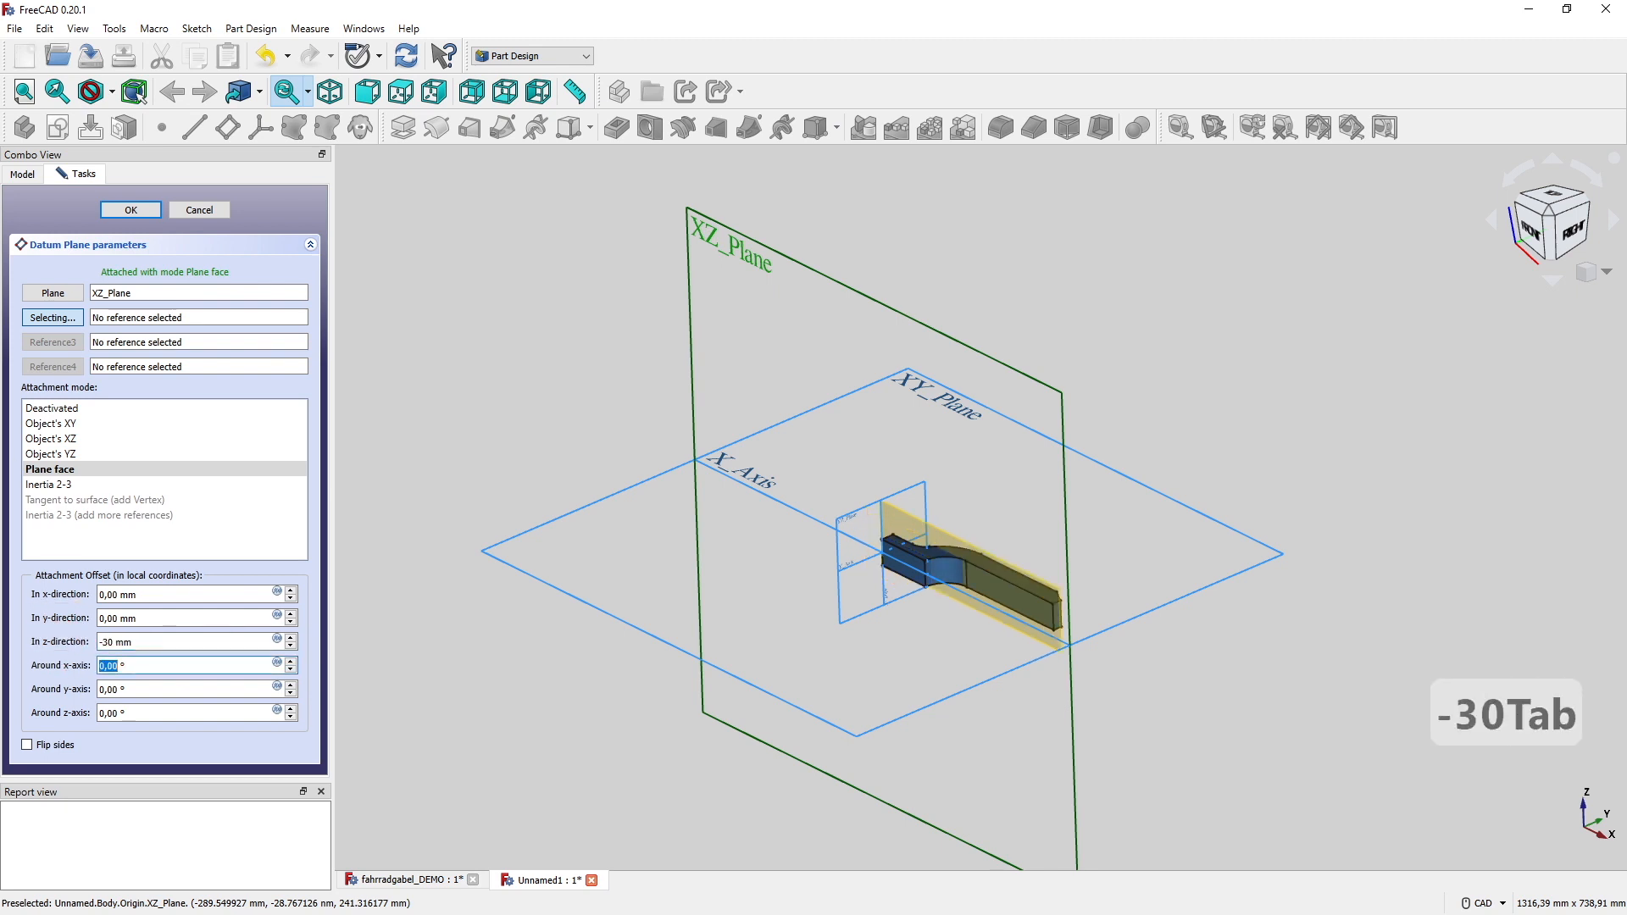
pyautogui.click(134, 209)
# Set the inner arc's radius in the pad's sketch to 35 mm and close the sketch.
pyautogui.click(1065, 625)
pyautogui.scroll(2, 1065, 624)
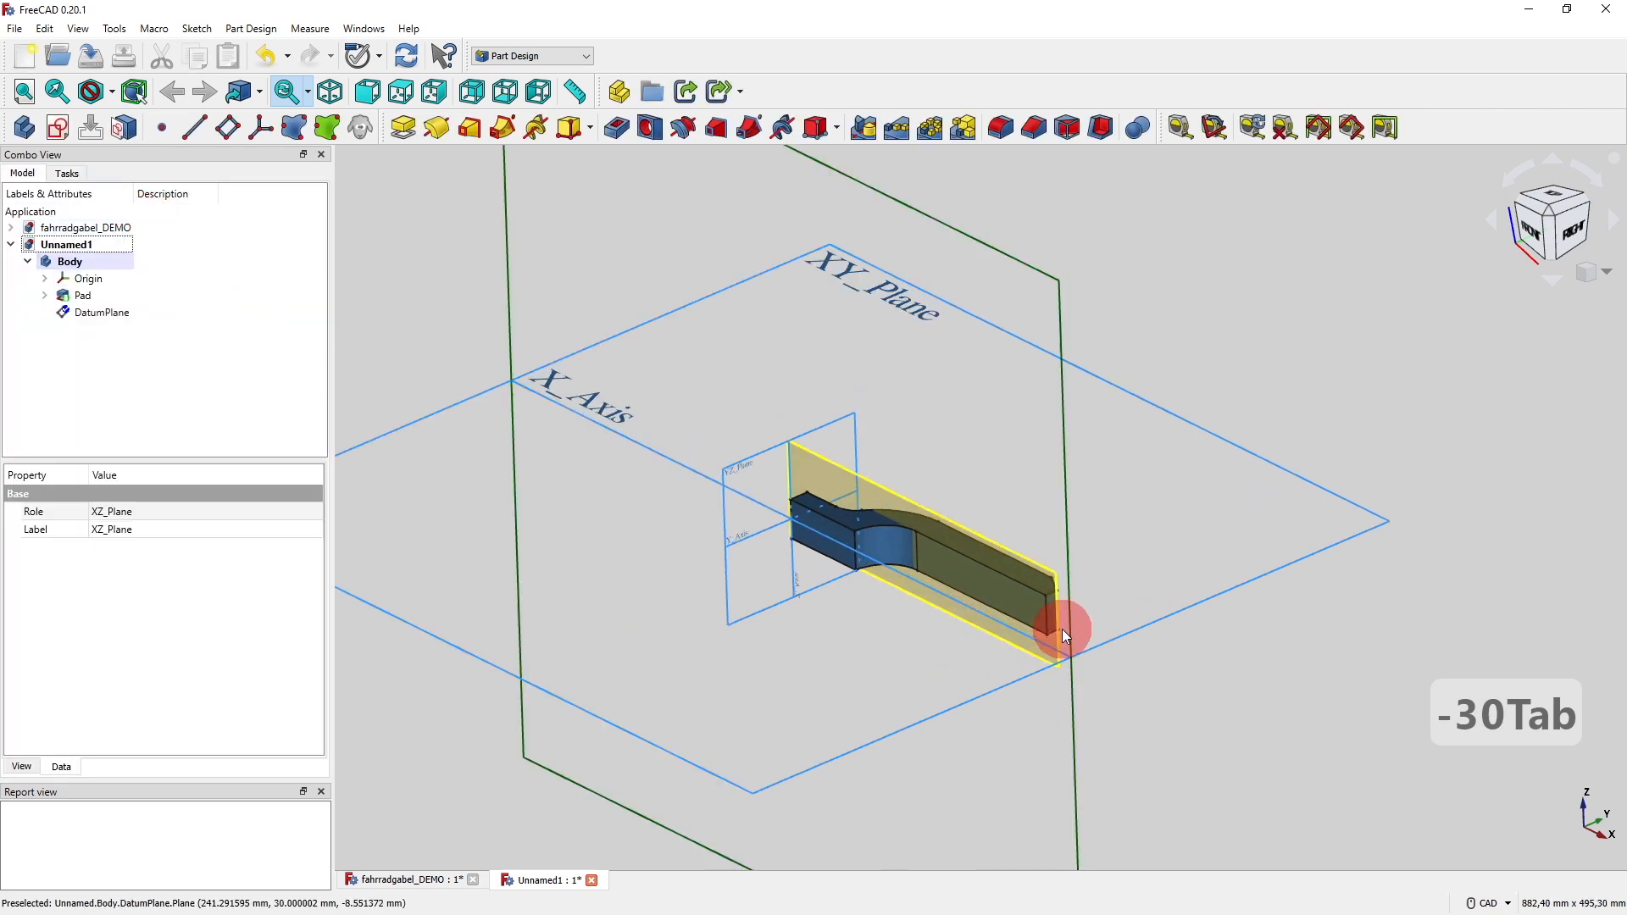
pyautogui.moveTo(1064, 625); pyautogui.dragTo(1040, 578, button='middle')
pyautogui.scroll(-2, 1084, 530)
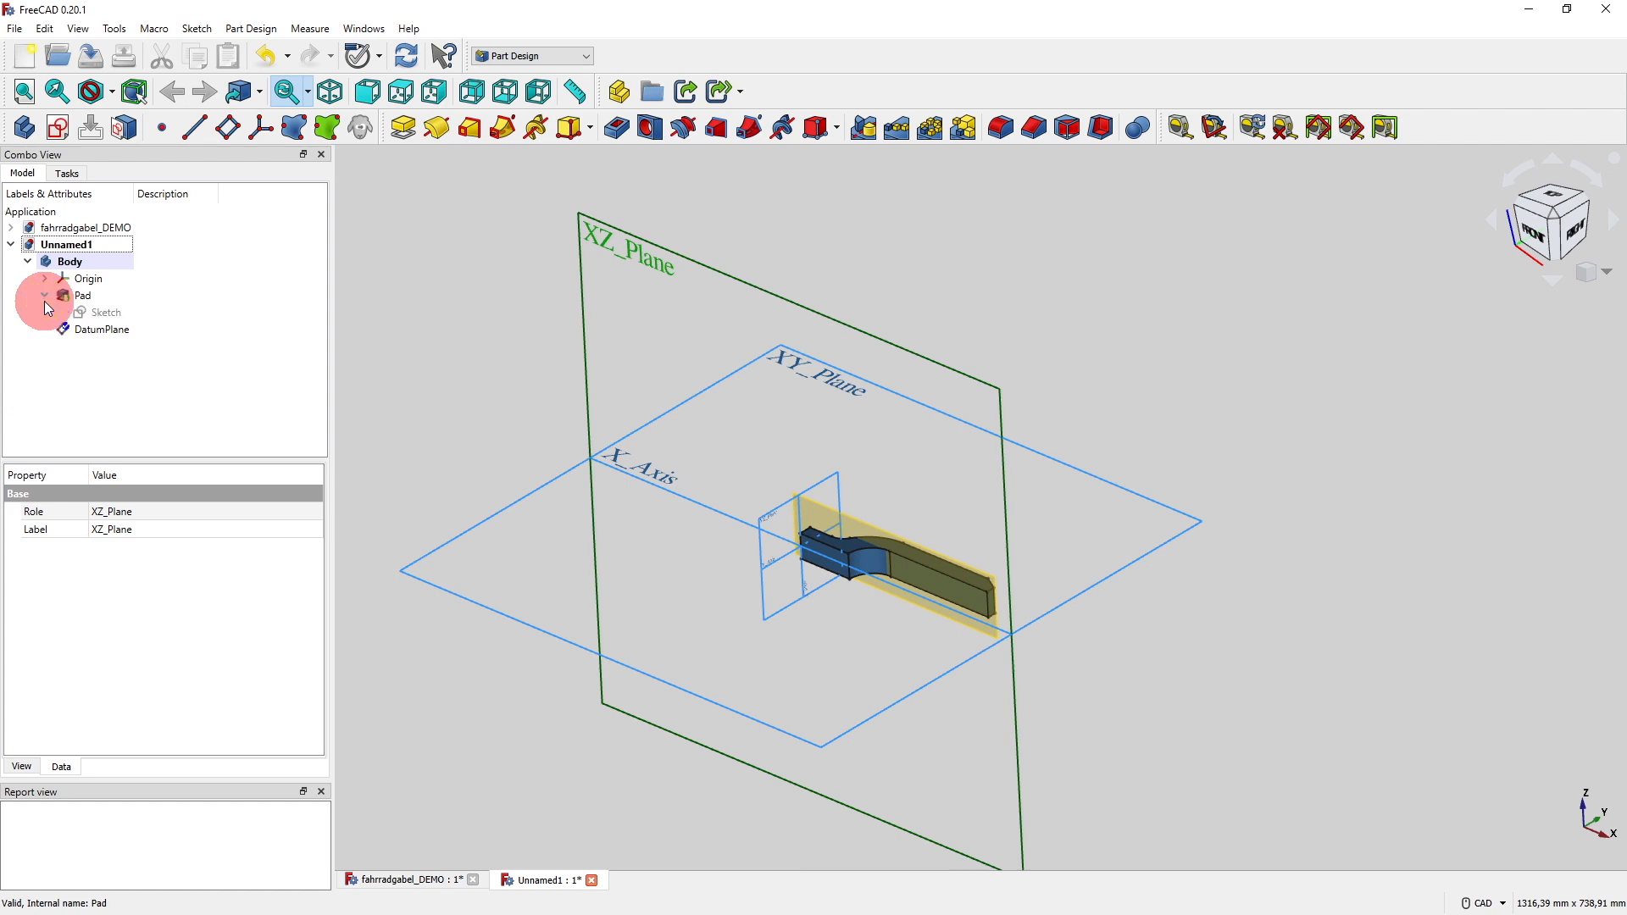
pyautogui.doubleClick(117, 312)
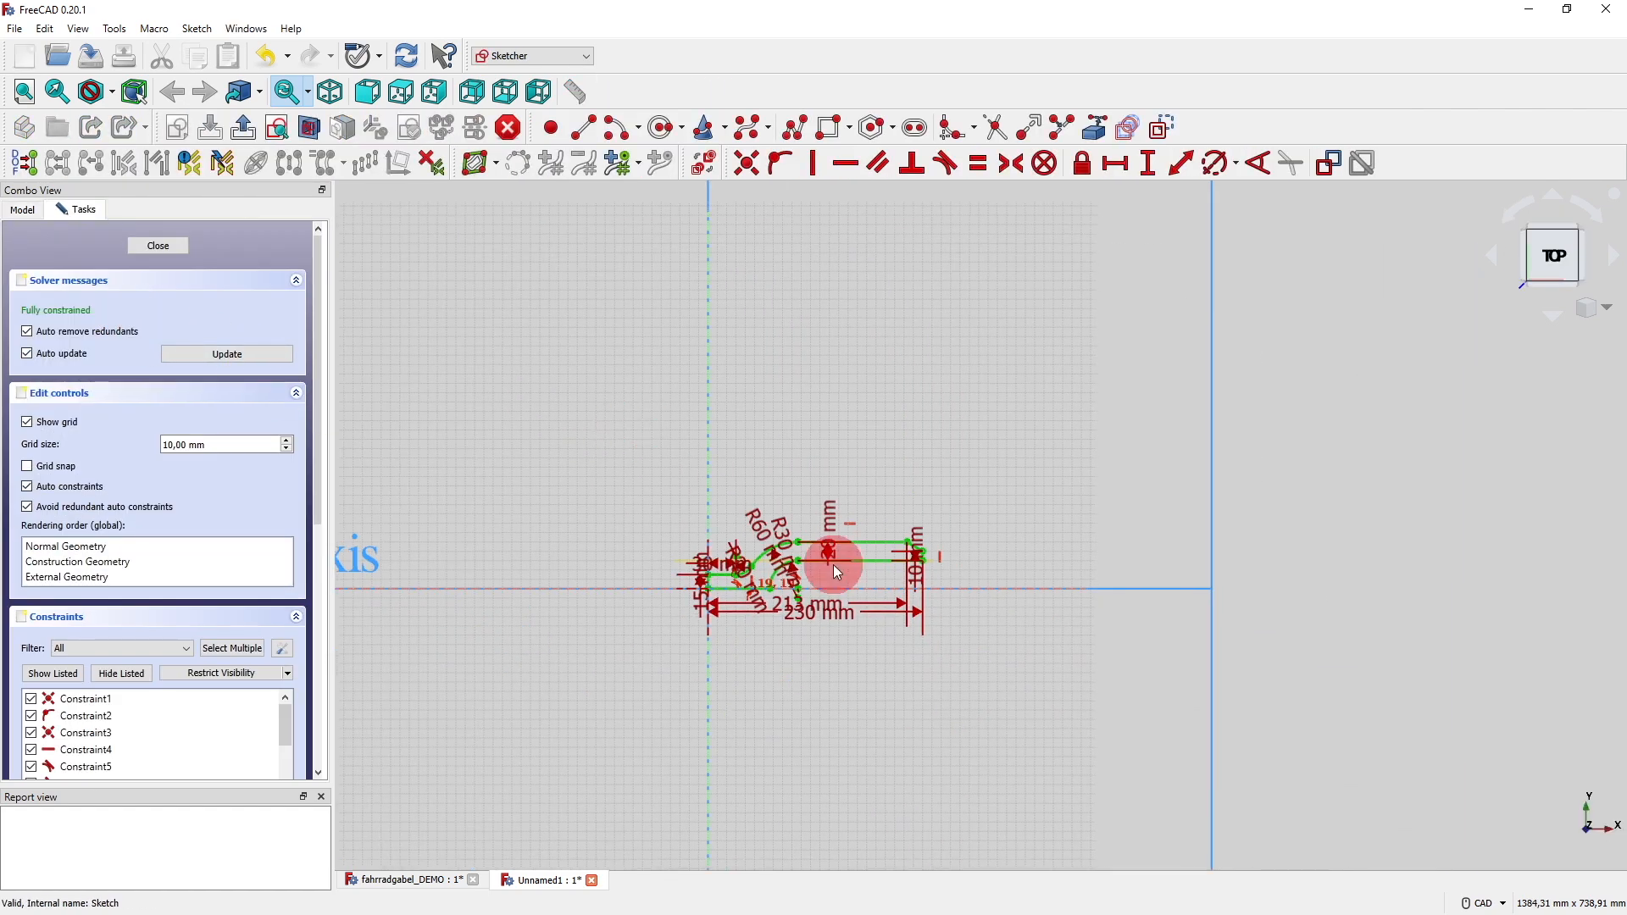
pyautogui.scroll(8, 837, 572)
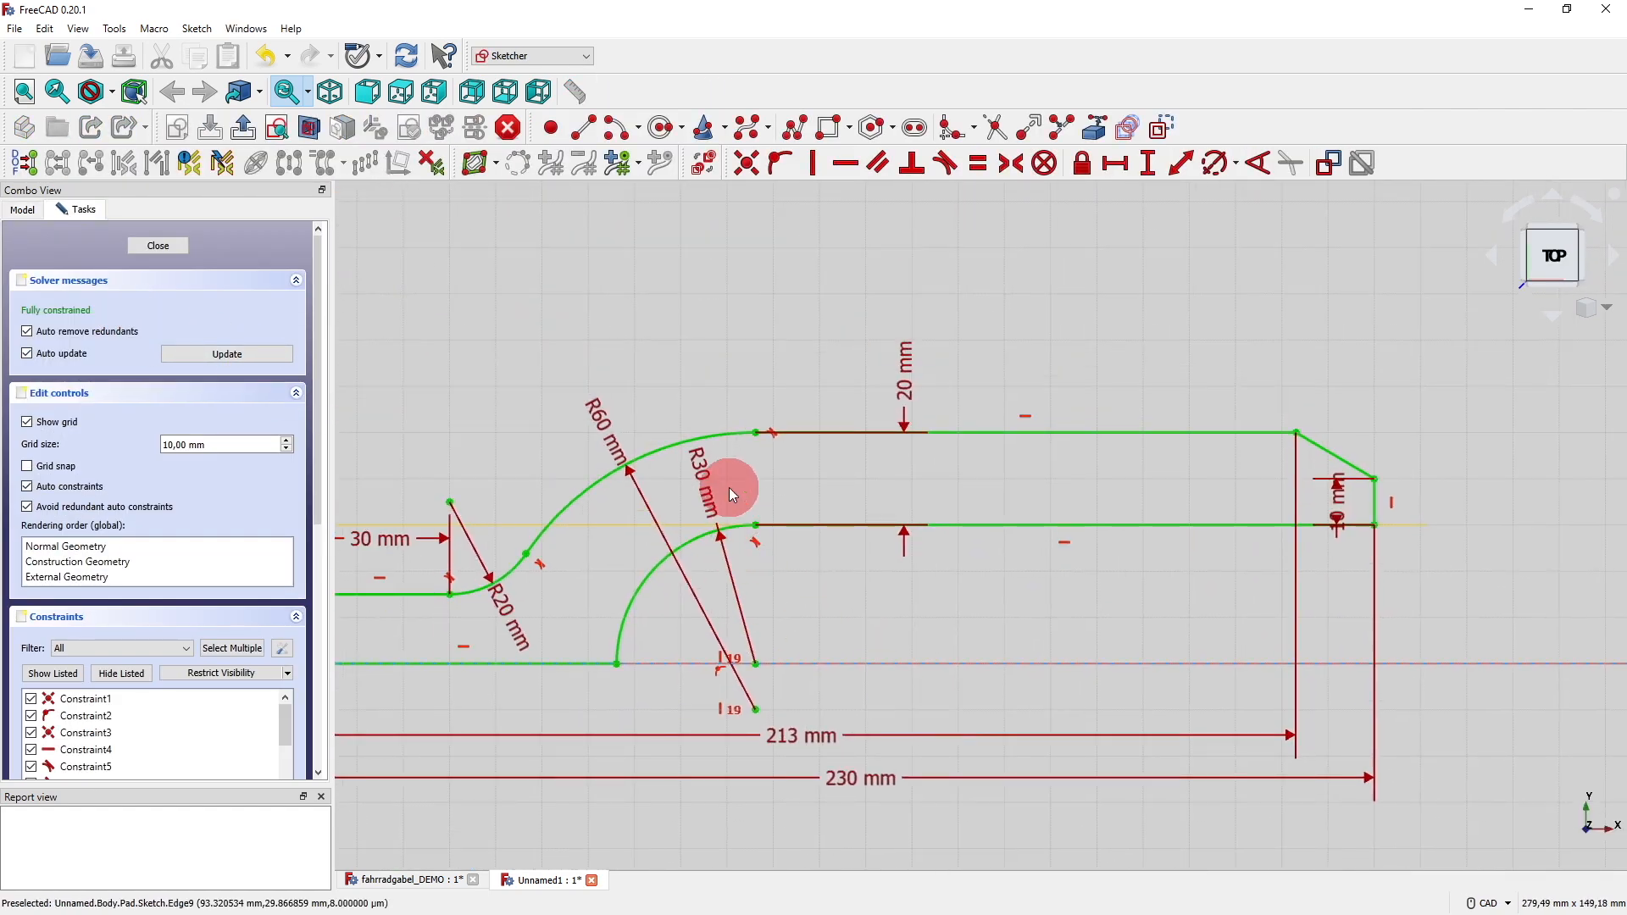
pyautogui.doubleClick(702, 475)
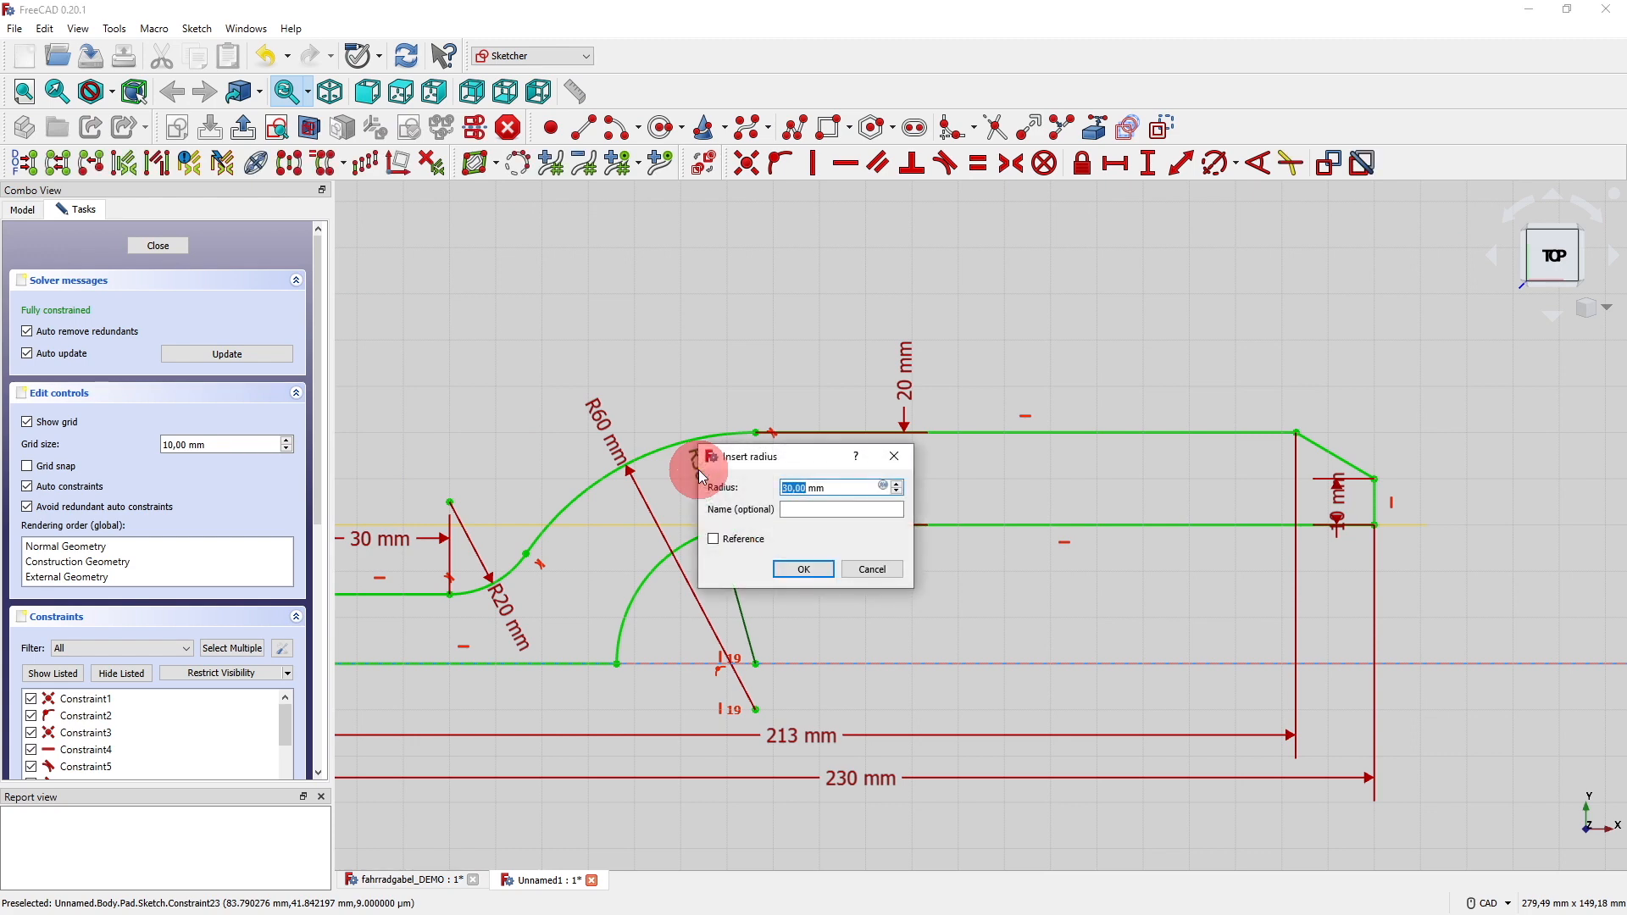
pyautogui.write('35')
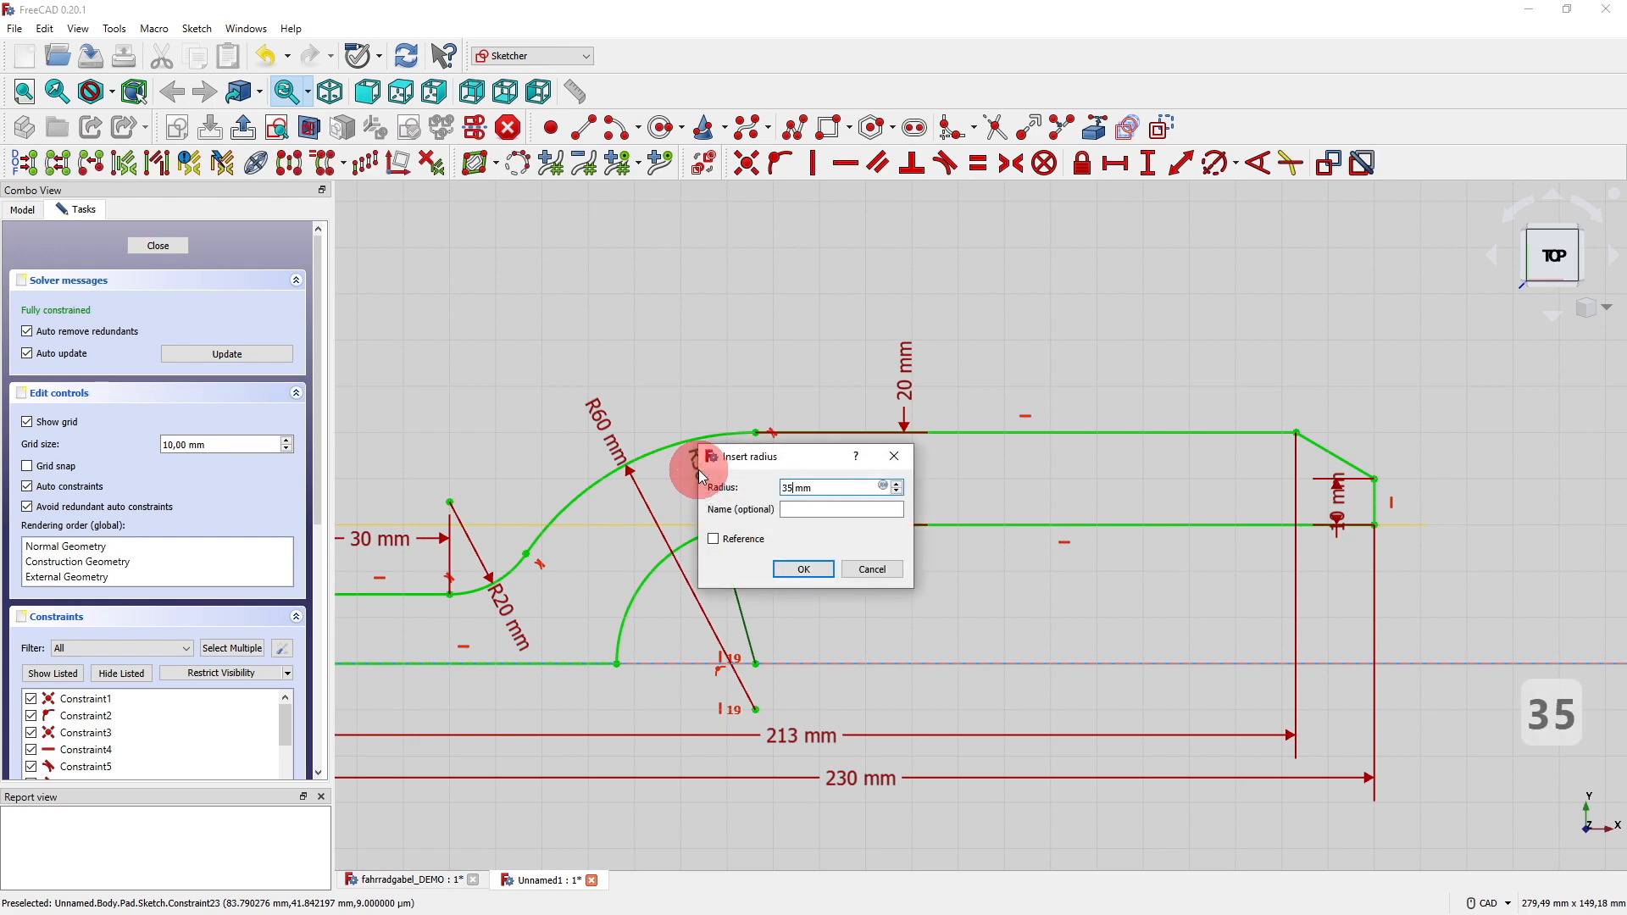
pyautogui.press('Return')
pyautogui.click(150, 250)
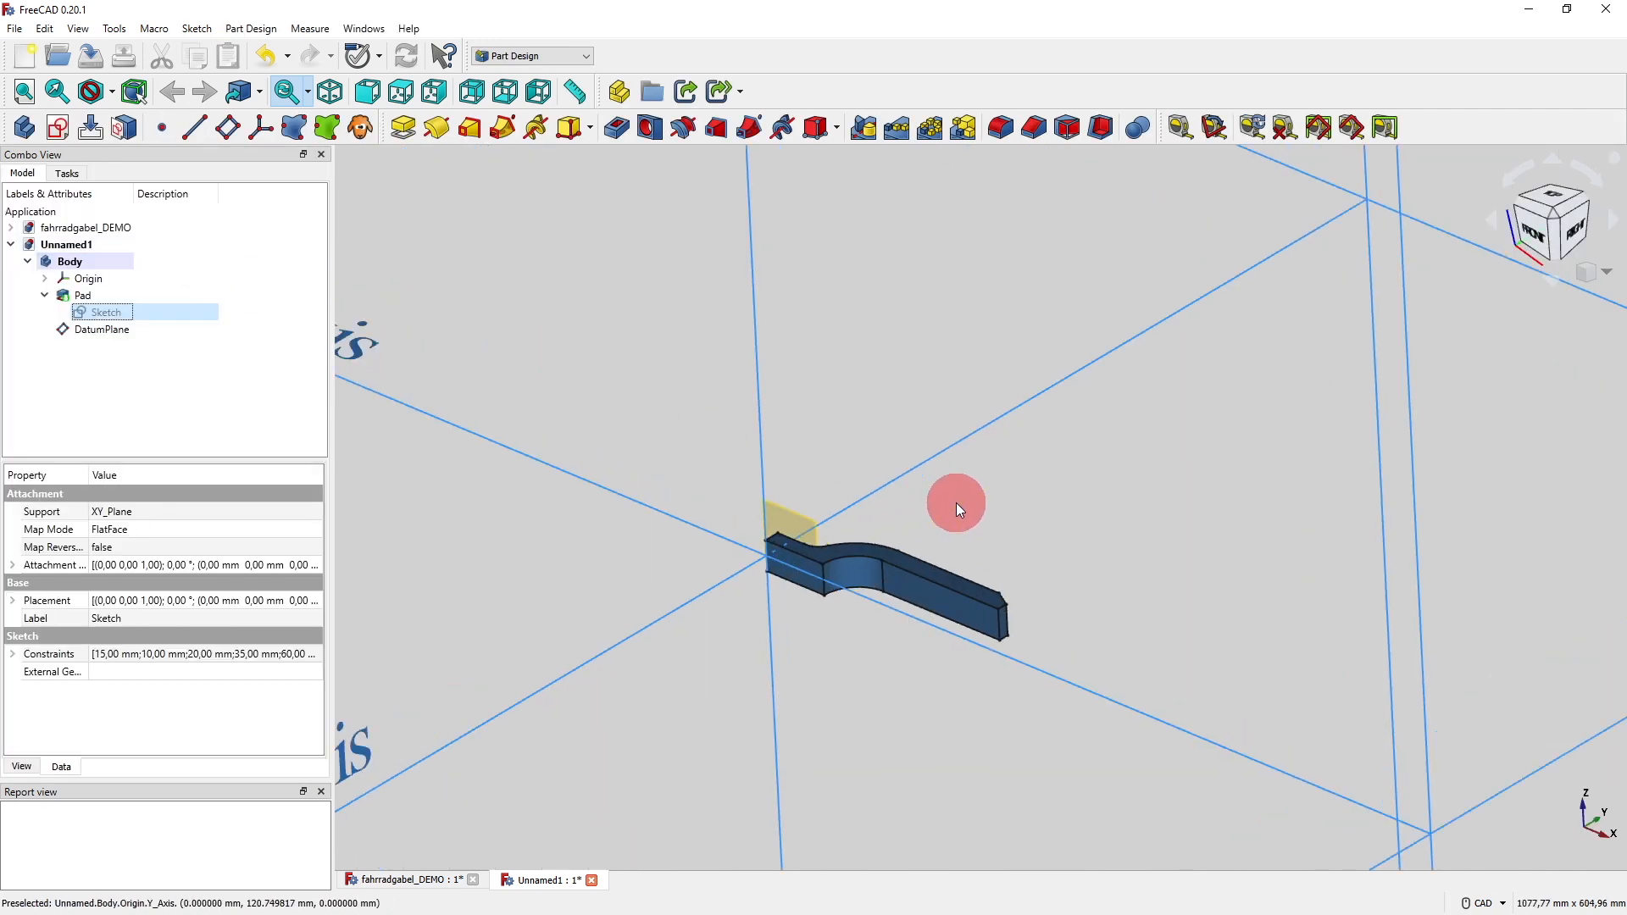
# Reopen the datum plane's parameters, examine how the plane sits relative to the fork leg's inner face, and close them.
pyautogui.doubleClick(85, 329)
pyautogui.moveTo(1229, 604); pyautogui.dragTo(878, 410, button='middle')
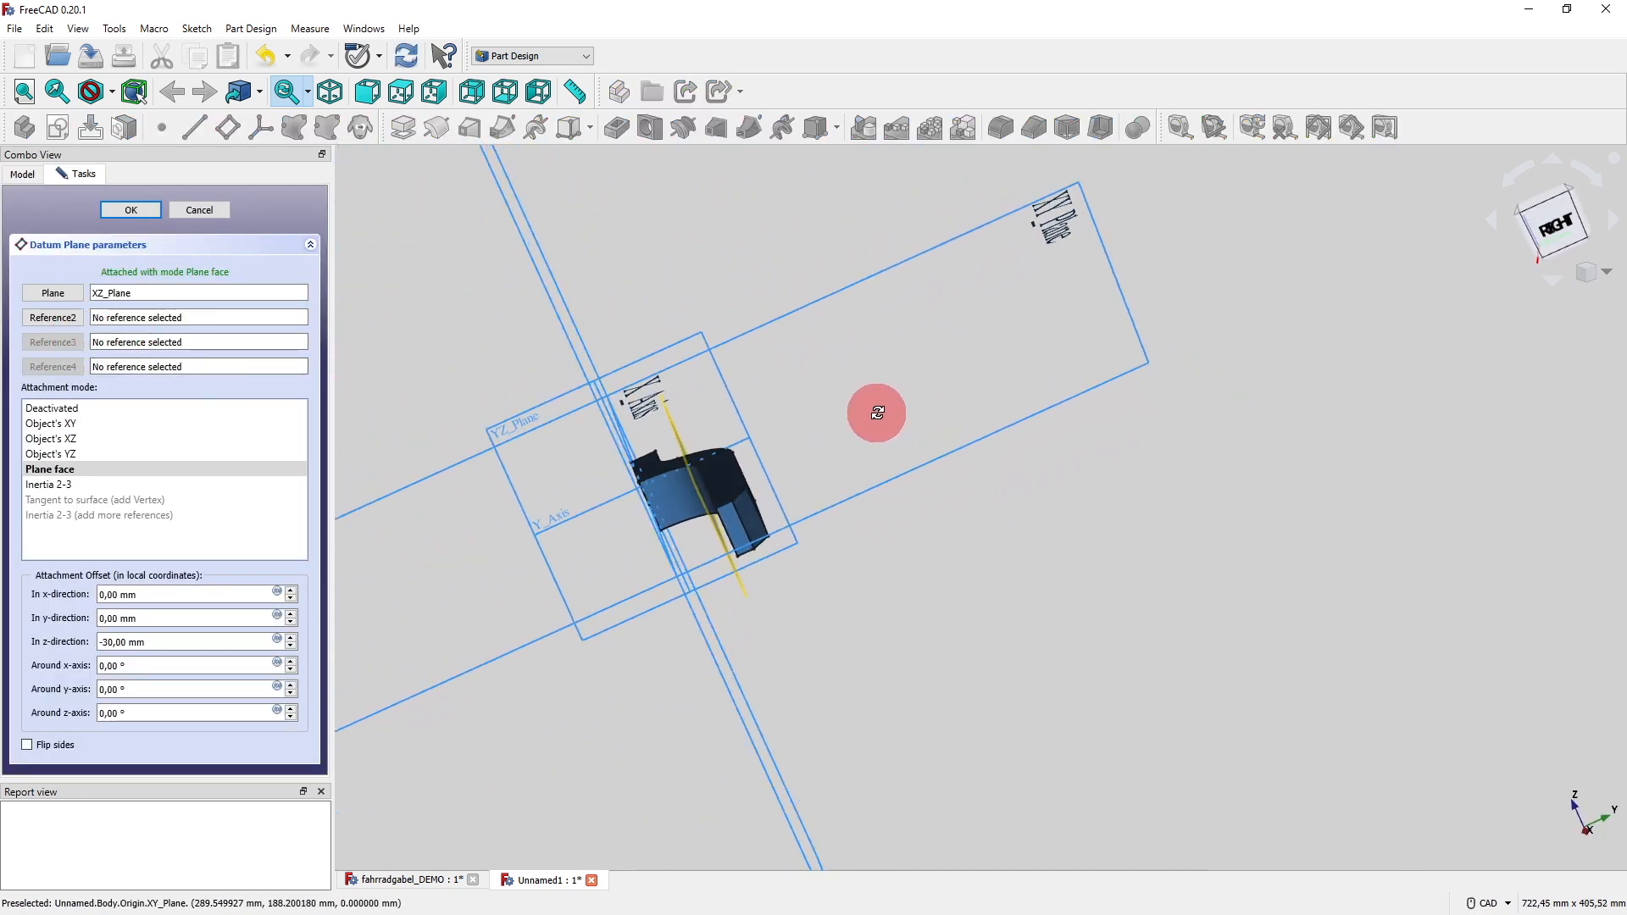
pyautogui.scroll(5, 752, 577)
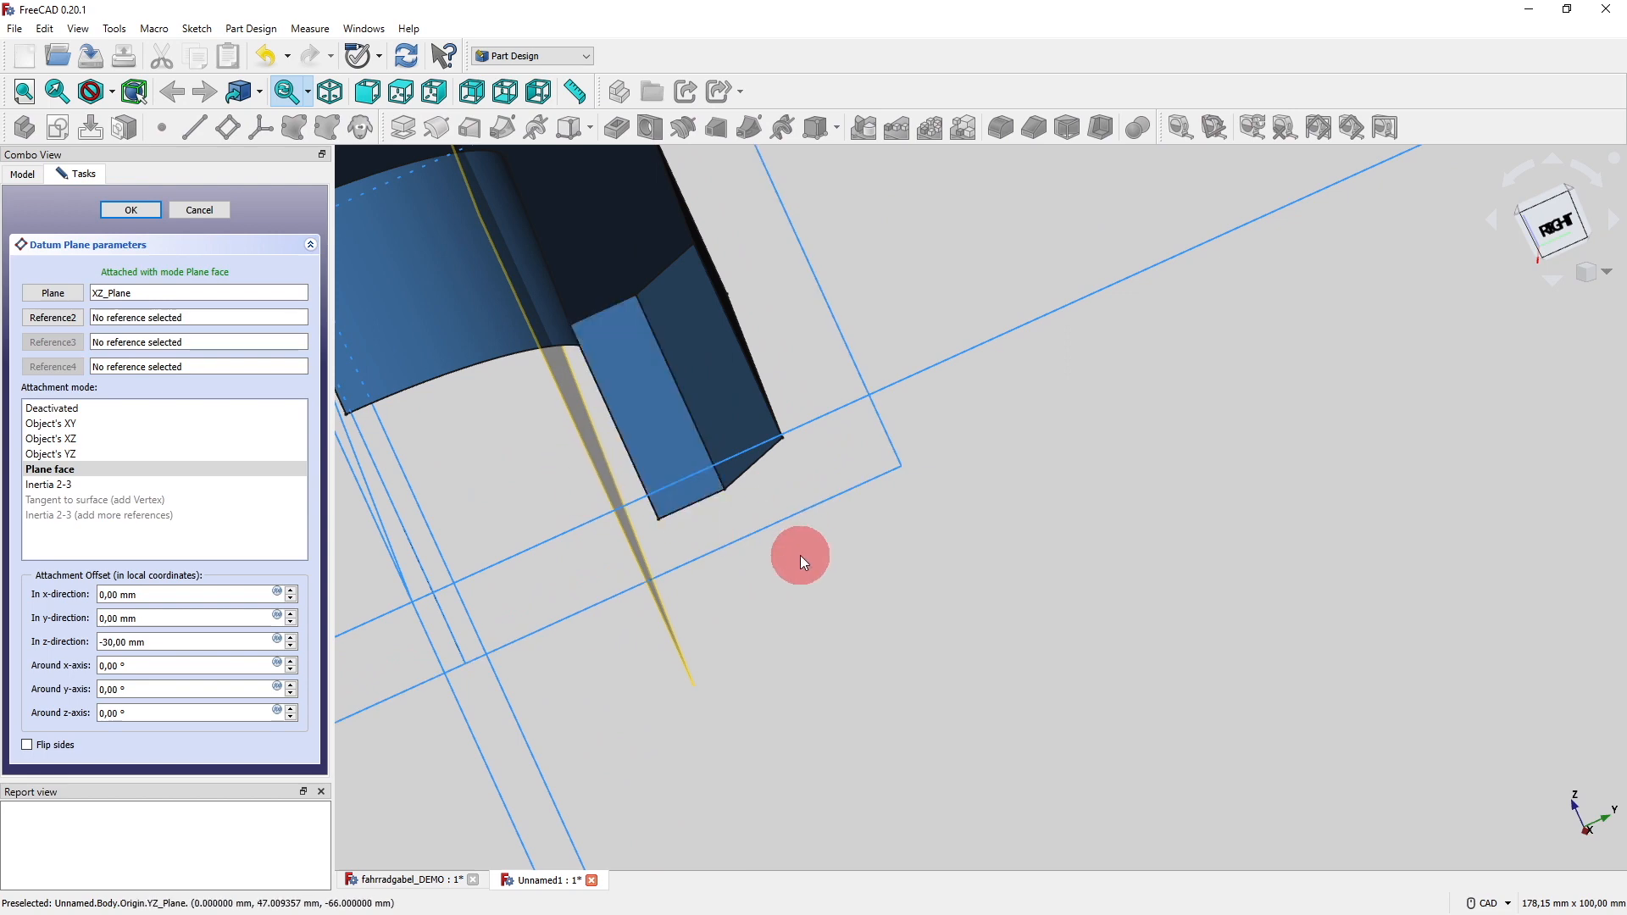
pyautogui.moveTo(799, 556); pyautogui.dragTo(798, 594, button='middle')
pyautogui.scroll(-5, 919, 552)
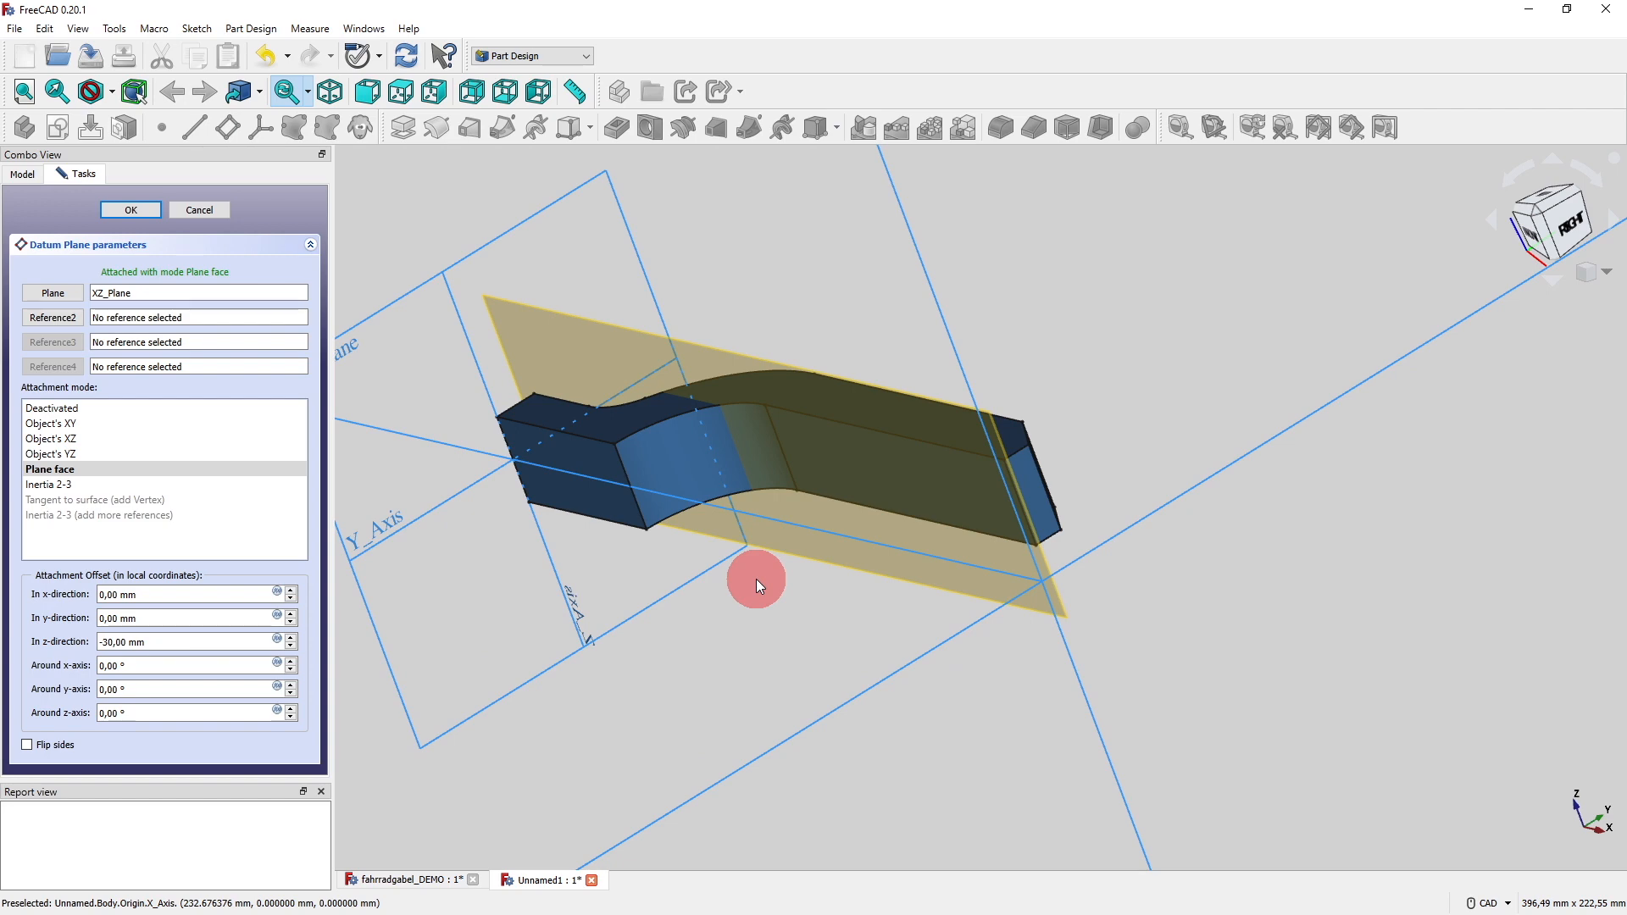
pyautogui.click(132, 210)
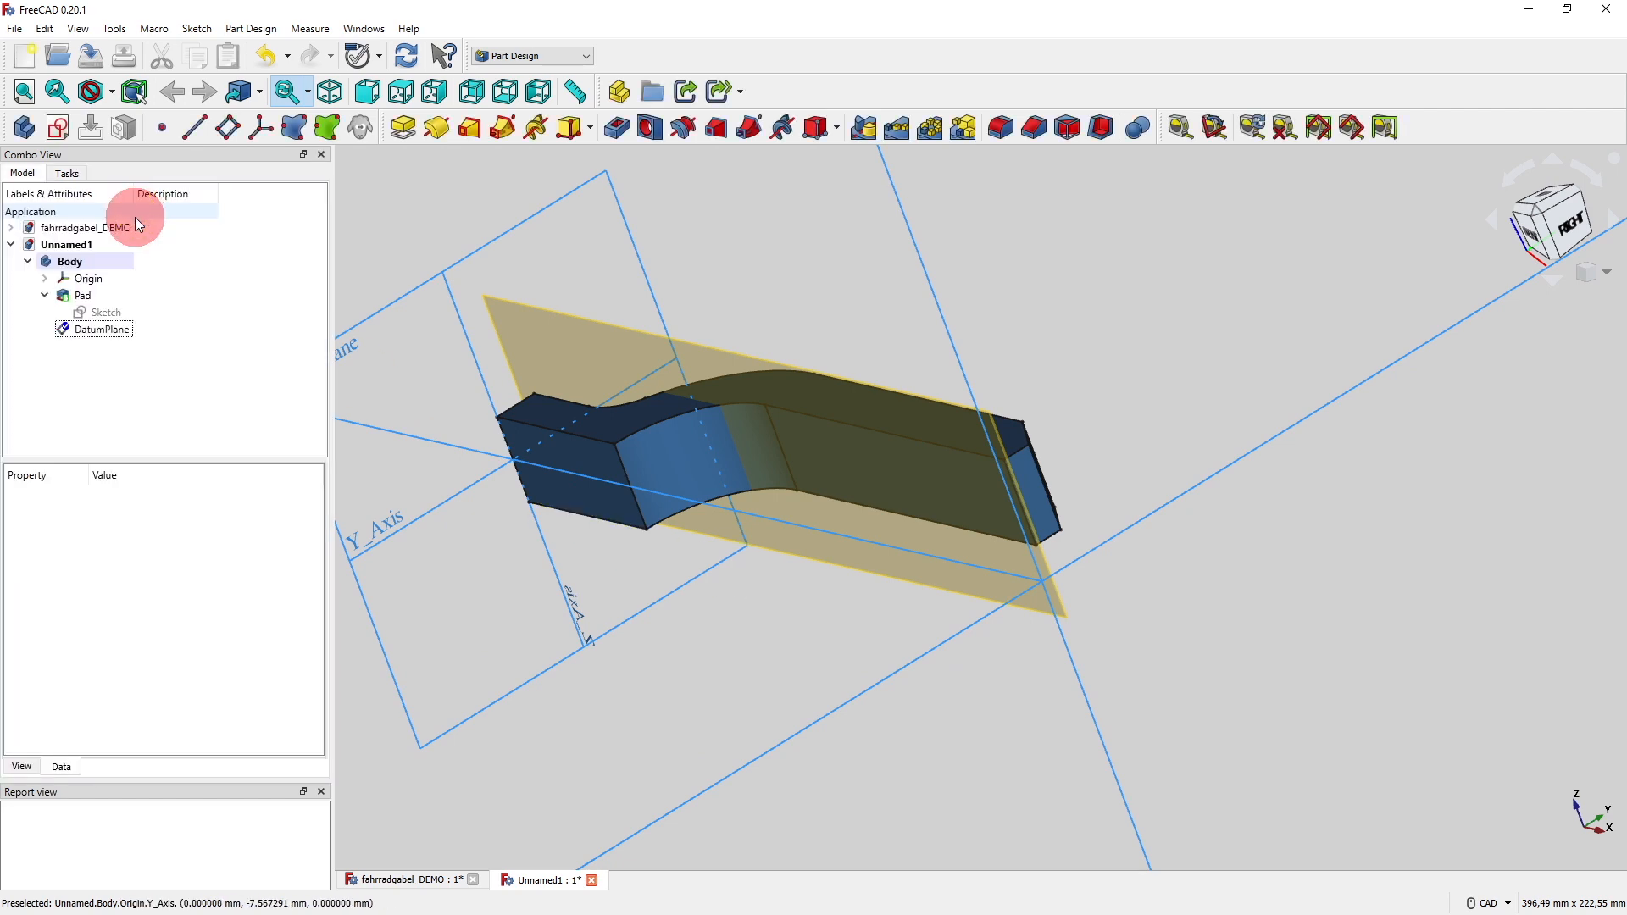
# Name the inner arc's radius constraint distance_mid in the pad's sketch, copying the name before closing the sketch.
pyautogui.doubleClick(135, 311)
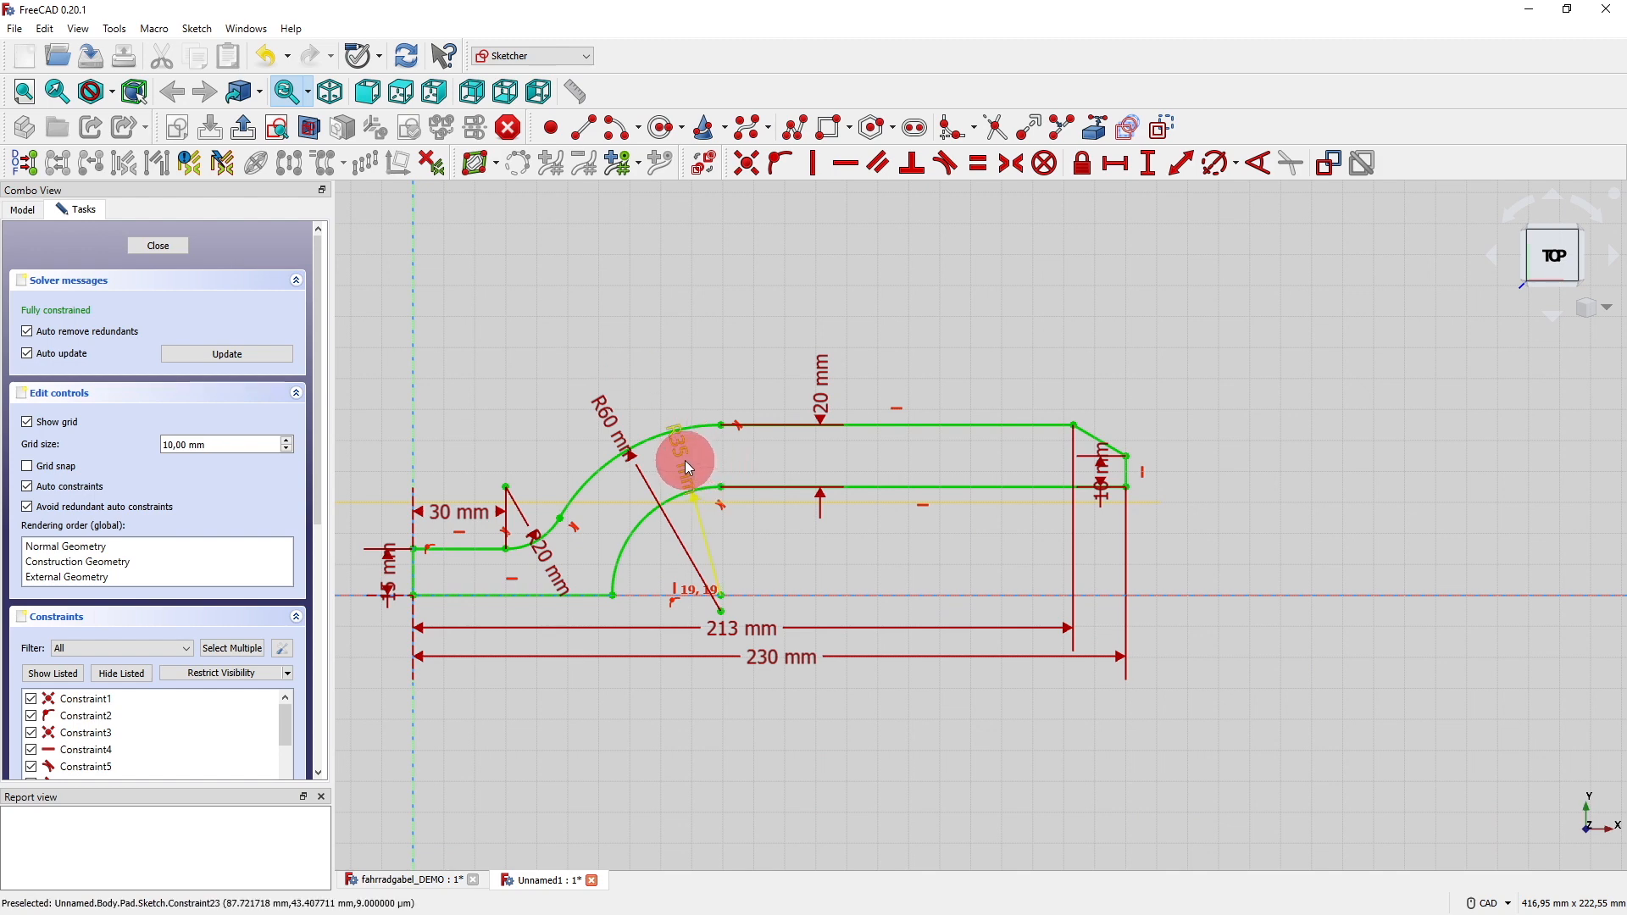
pyautogui.doubleClick(687, 463)
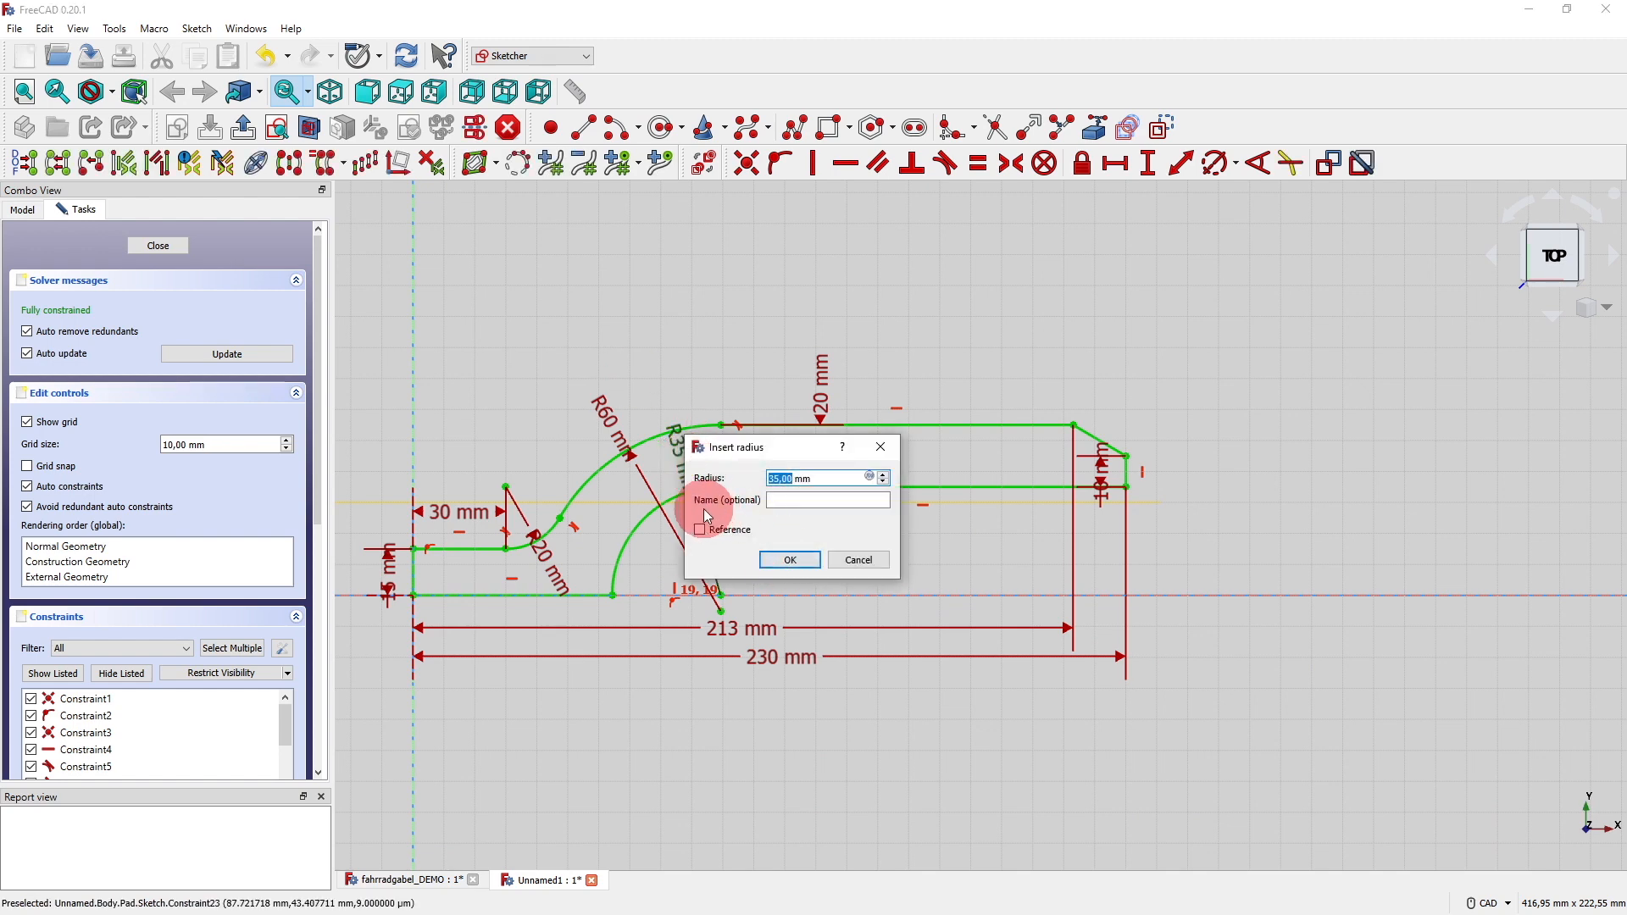
pyautogui.click(830, 477)
pyautogui.click(789, 501)
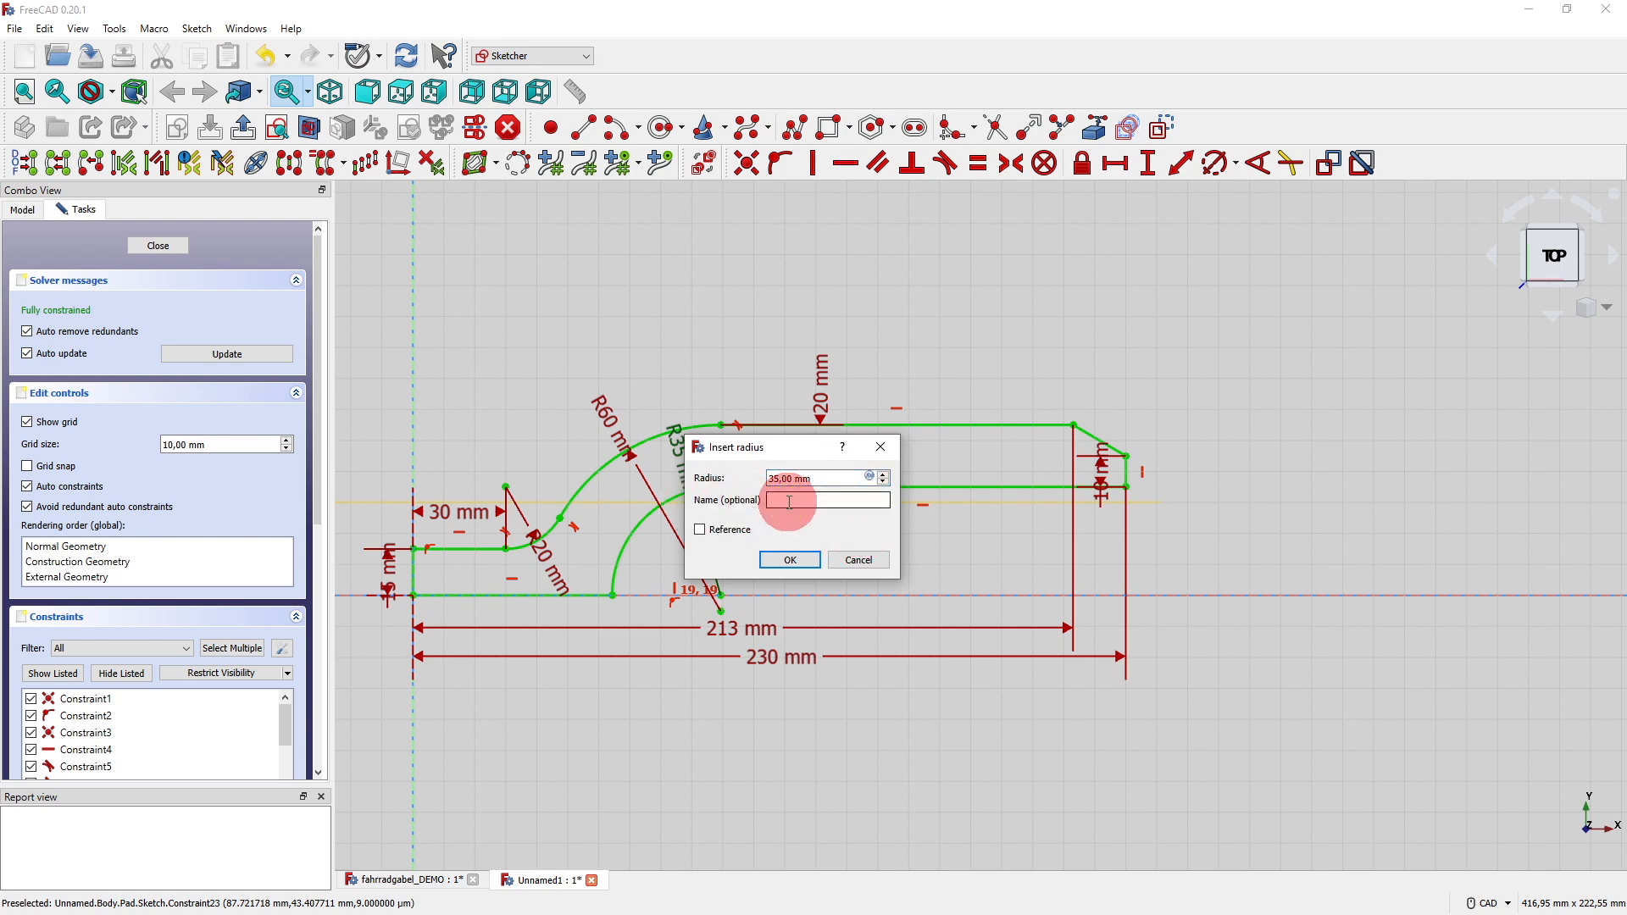
pyautogui.write('distance')
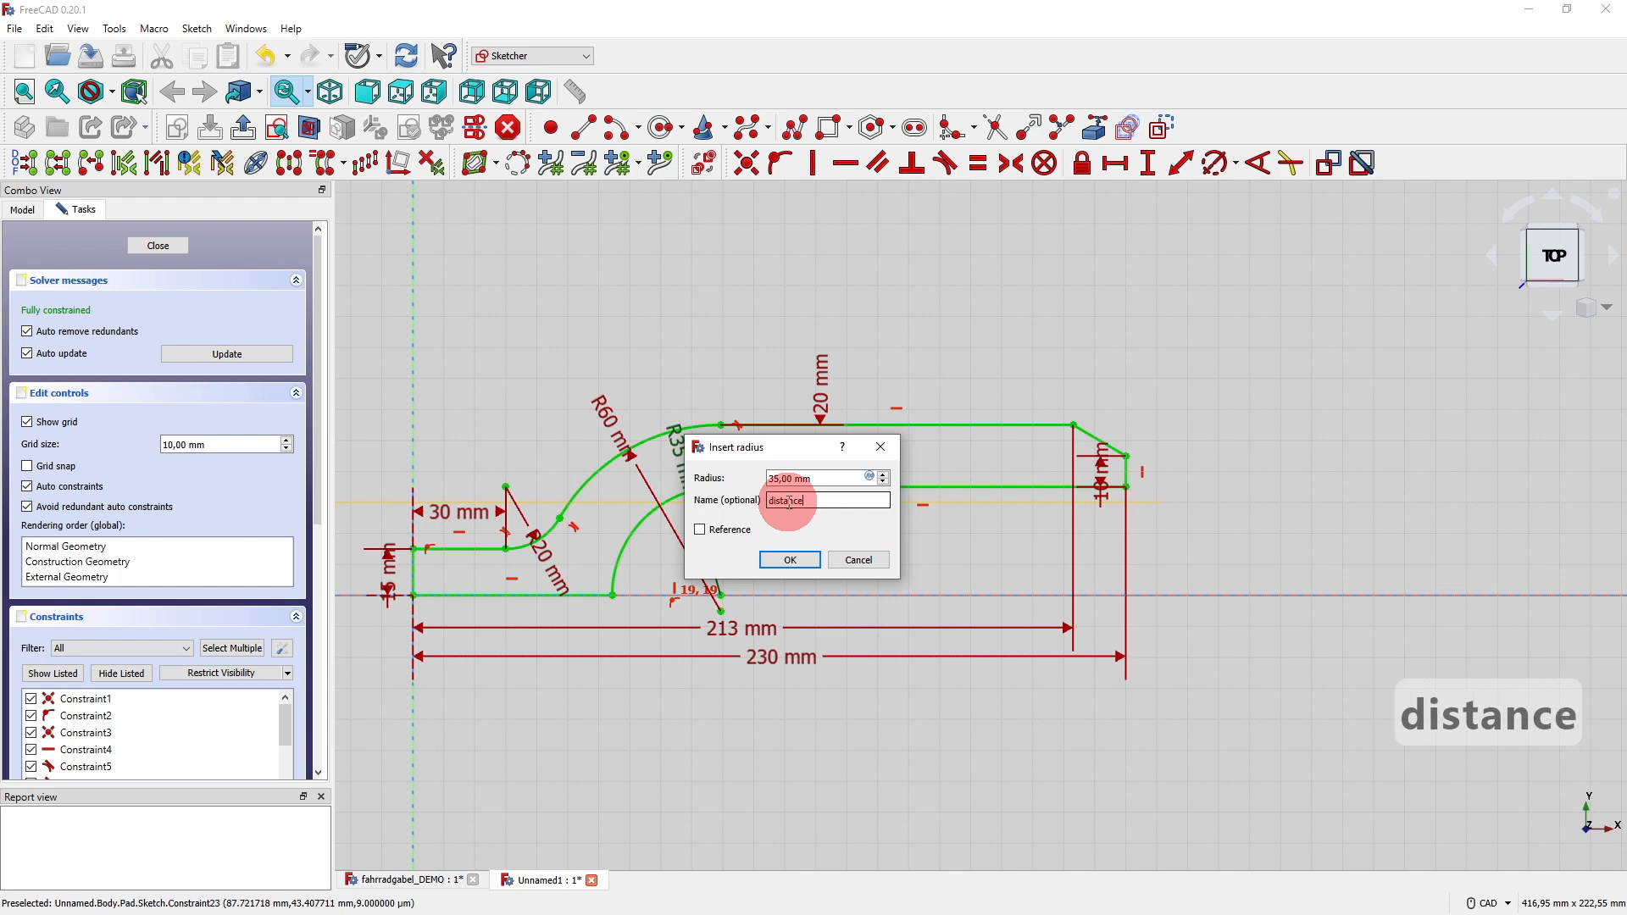
pyautogui.write('_mid')
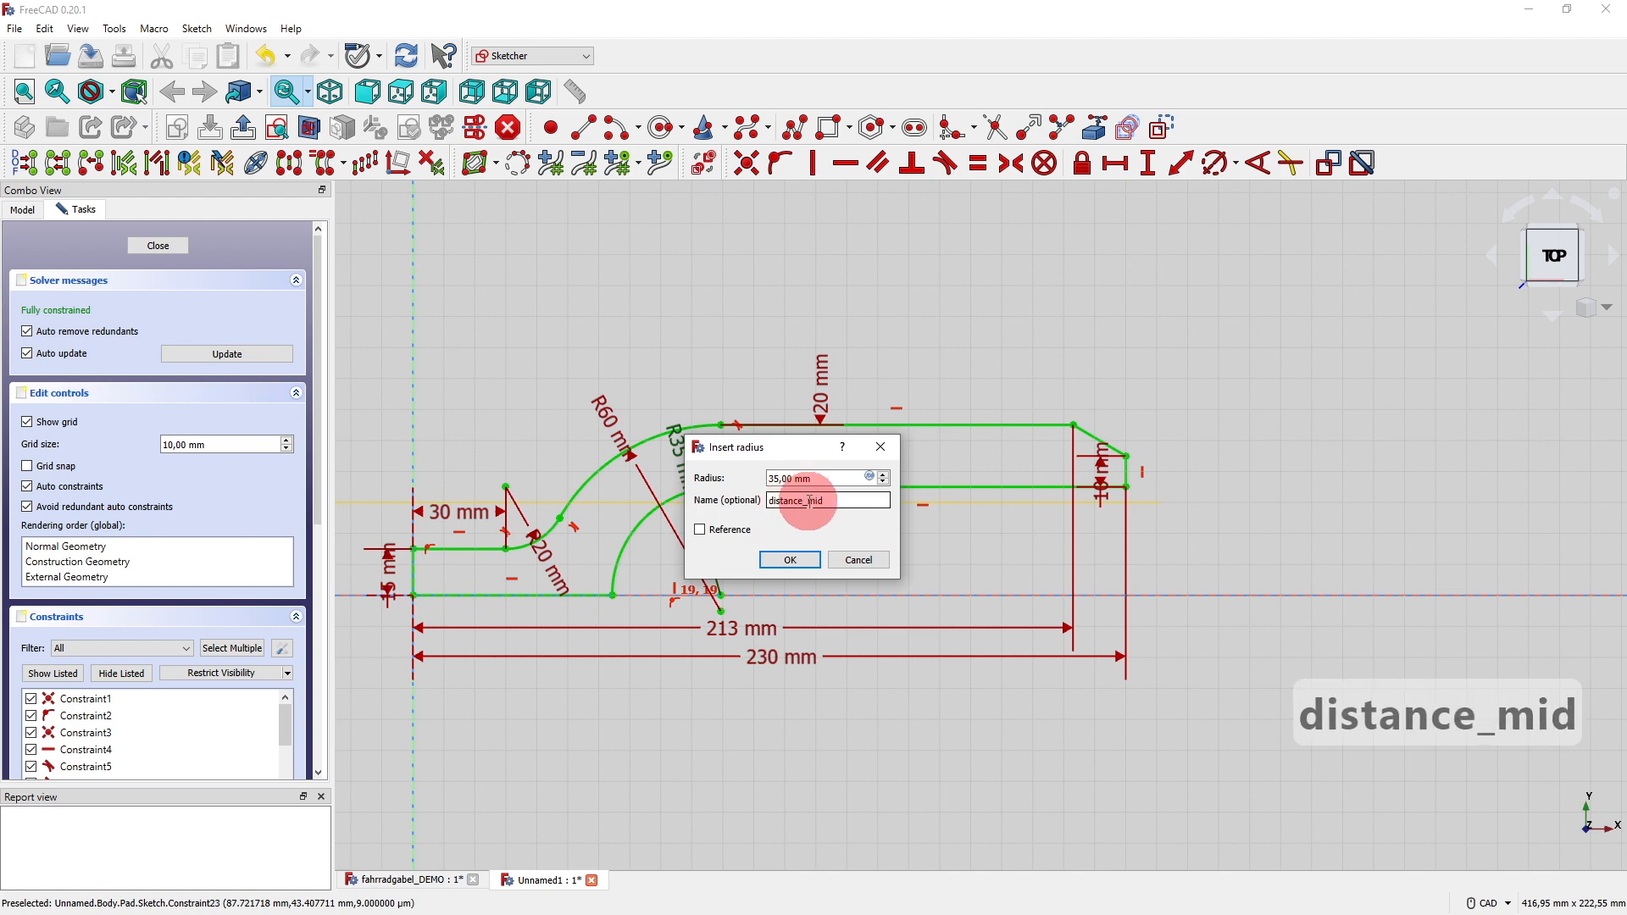
pyautogui.moveTo(826, 501); pyautogui.dragTo(767, 501)
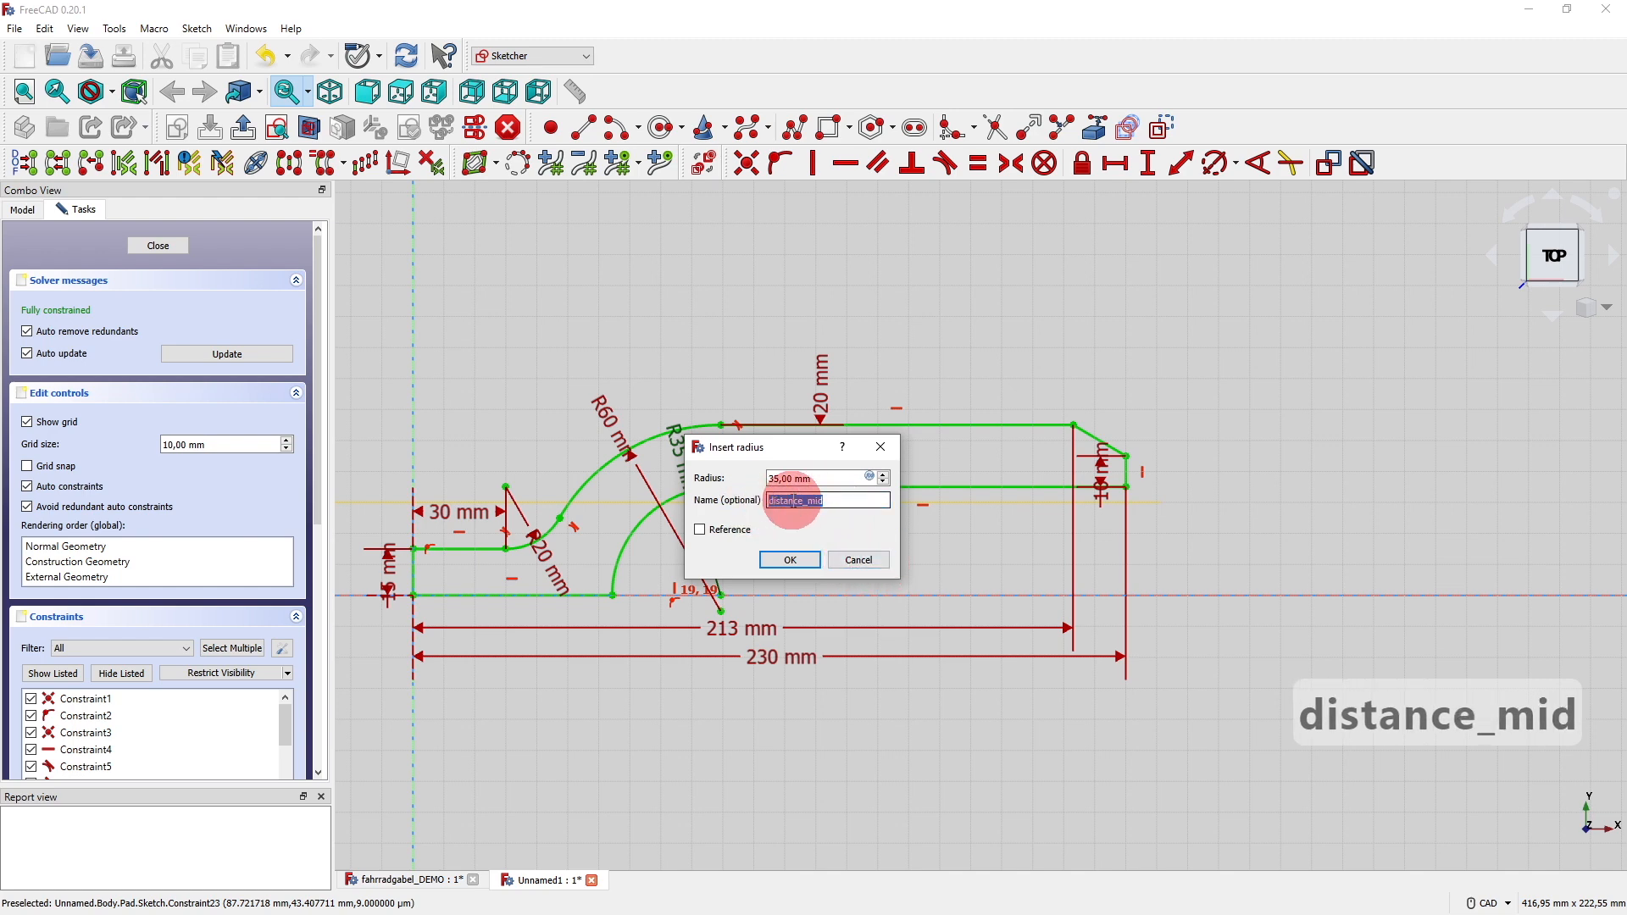
pyautogui.rightClick(797, 506)
pyautogui.click(837, 575)
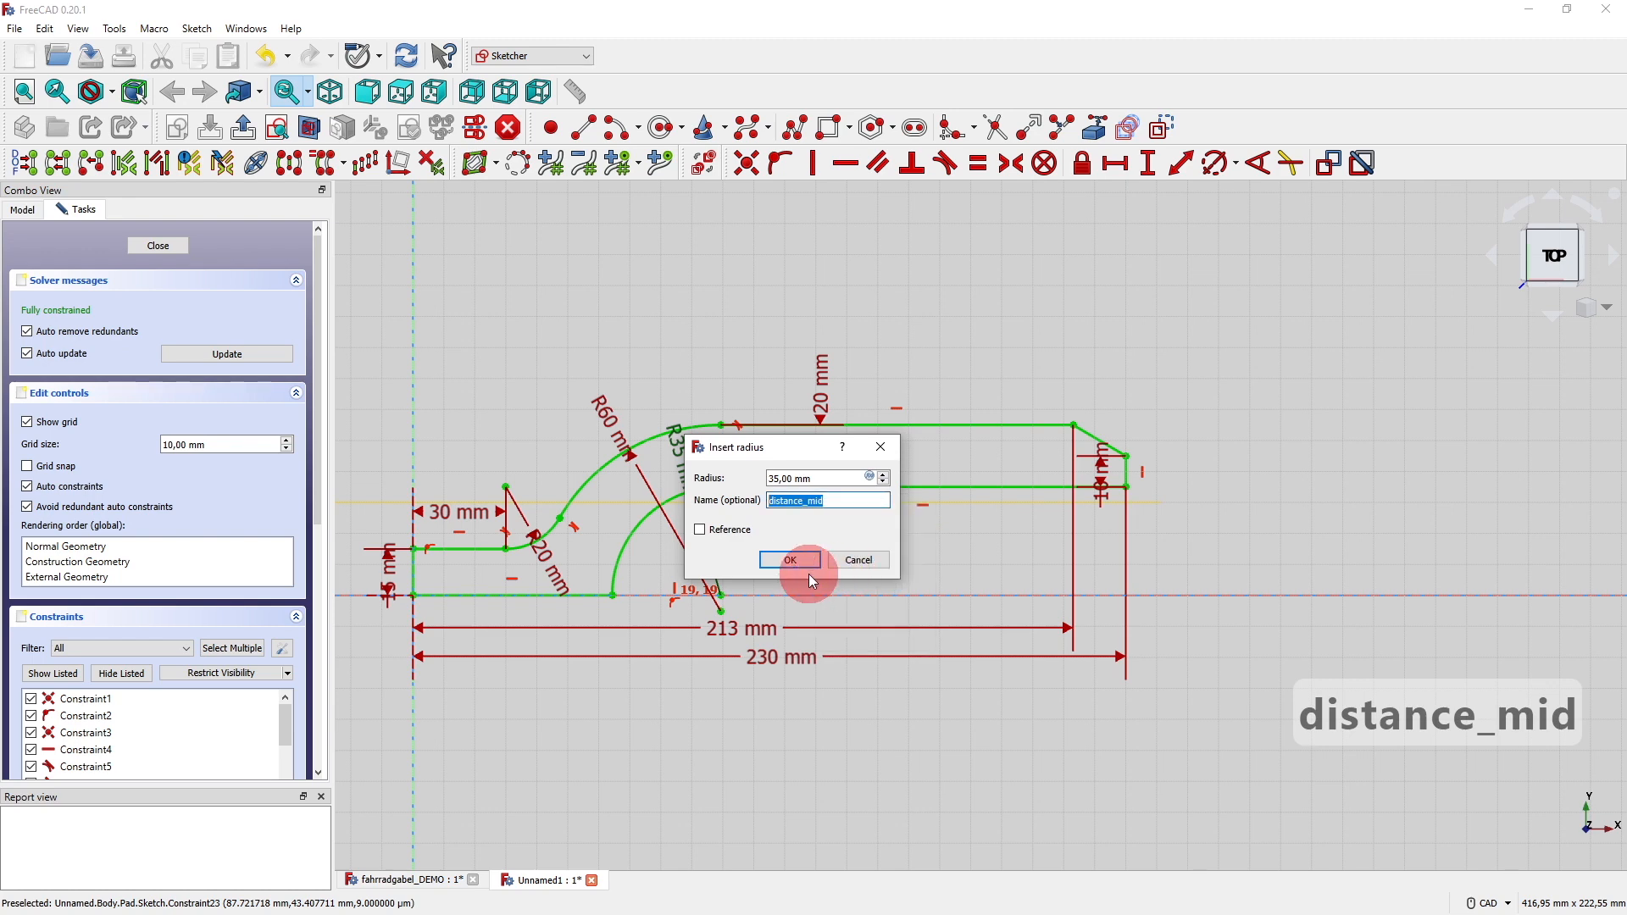
pyautogui.click(796, 559)
pyautogui.click(157, 245)
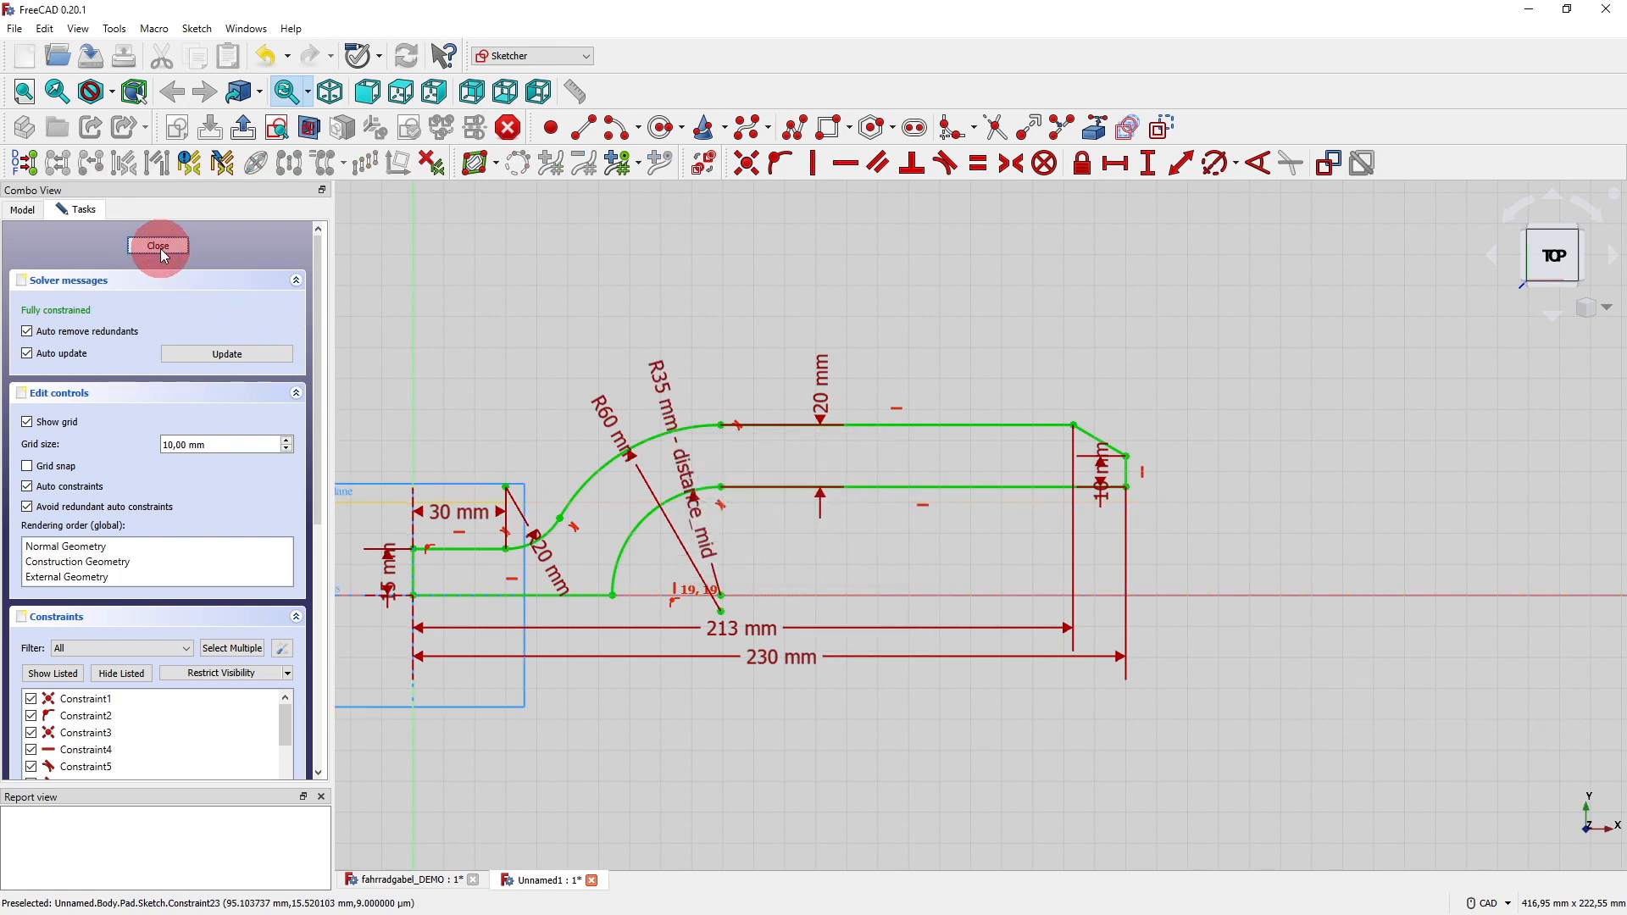
# Reopen the datum plane's parameters and start a formula for its z-direction offset with the negated sketch reference -<<Sketch>>.
pyautogui.click(205, 430)
pyautogui.click(123, 338)
pyautogui.doubleClick(123, 334)
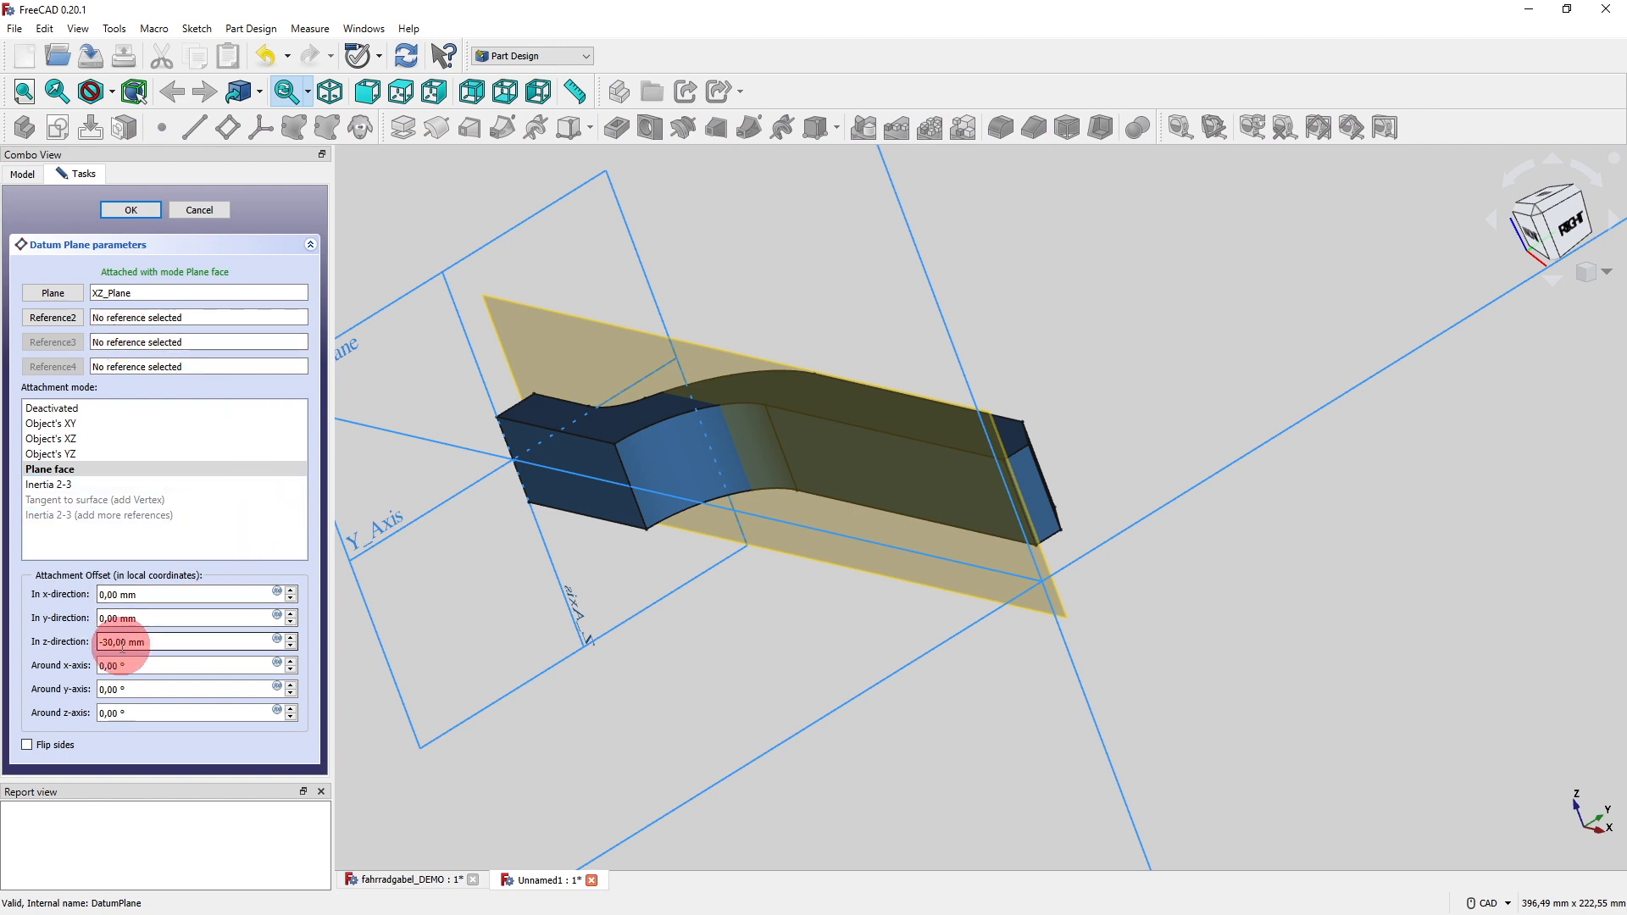
pyautogui.click(116, 643)
pyautogui.click(278, 641)
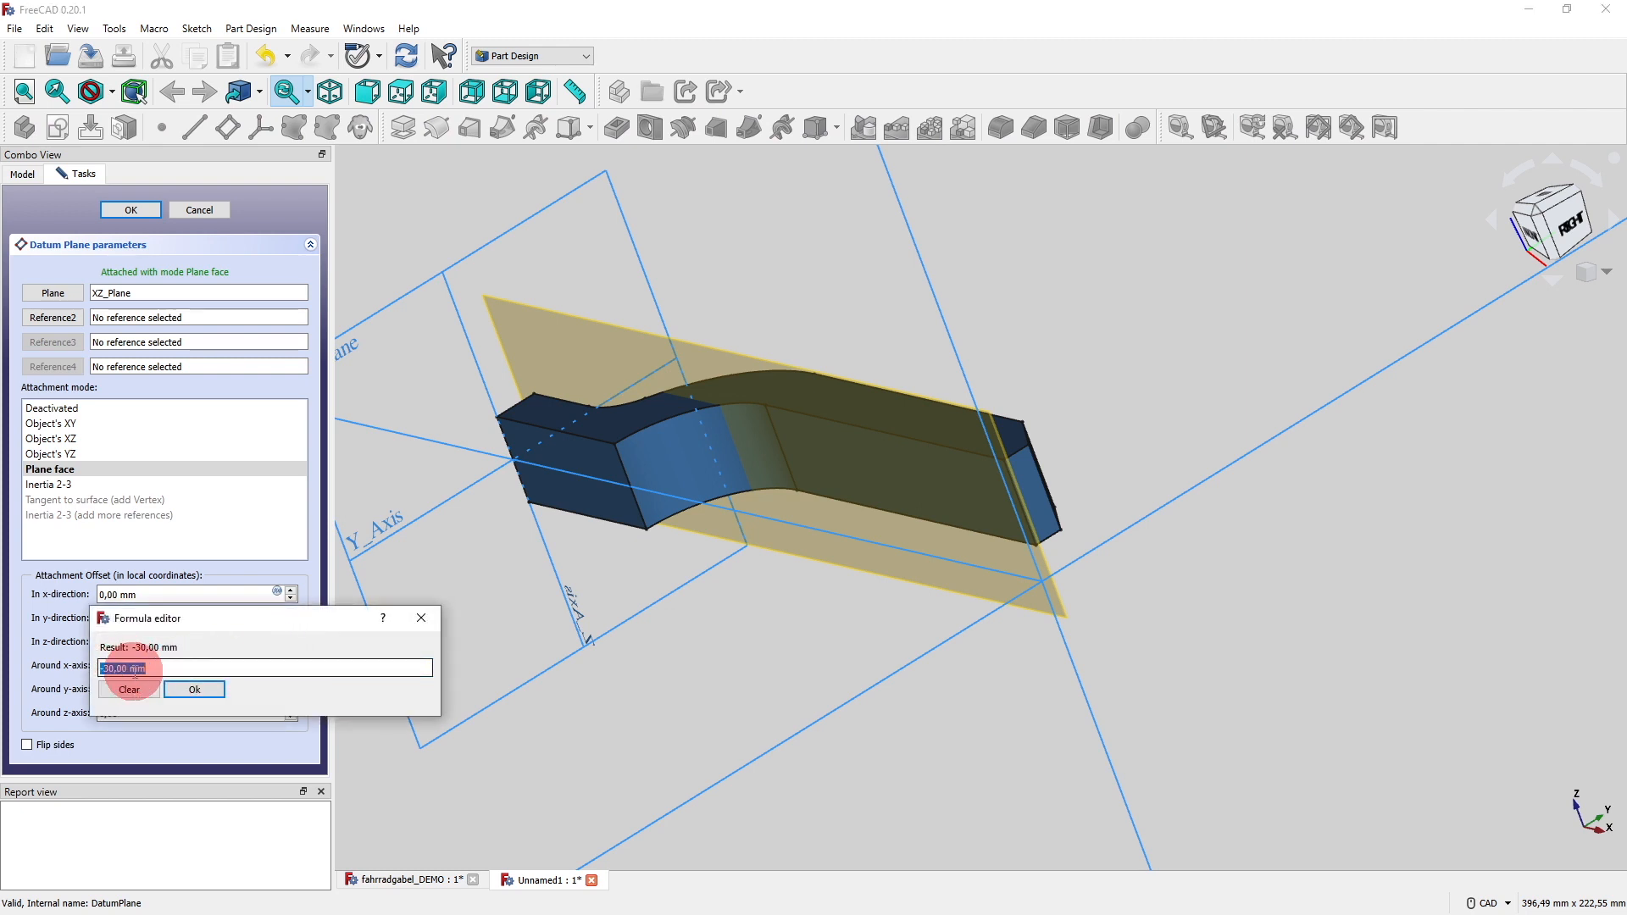
pyautogui.moveTo(162, 673); pyautogui.dragTo(105, 672)
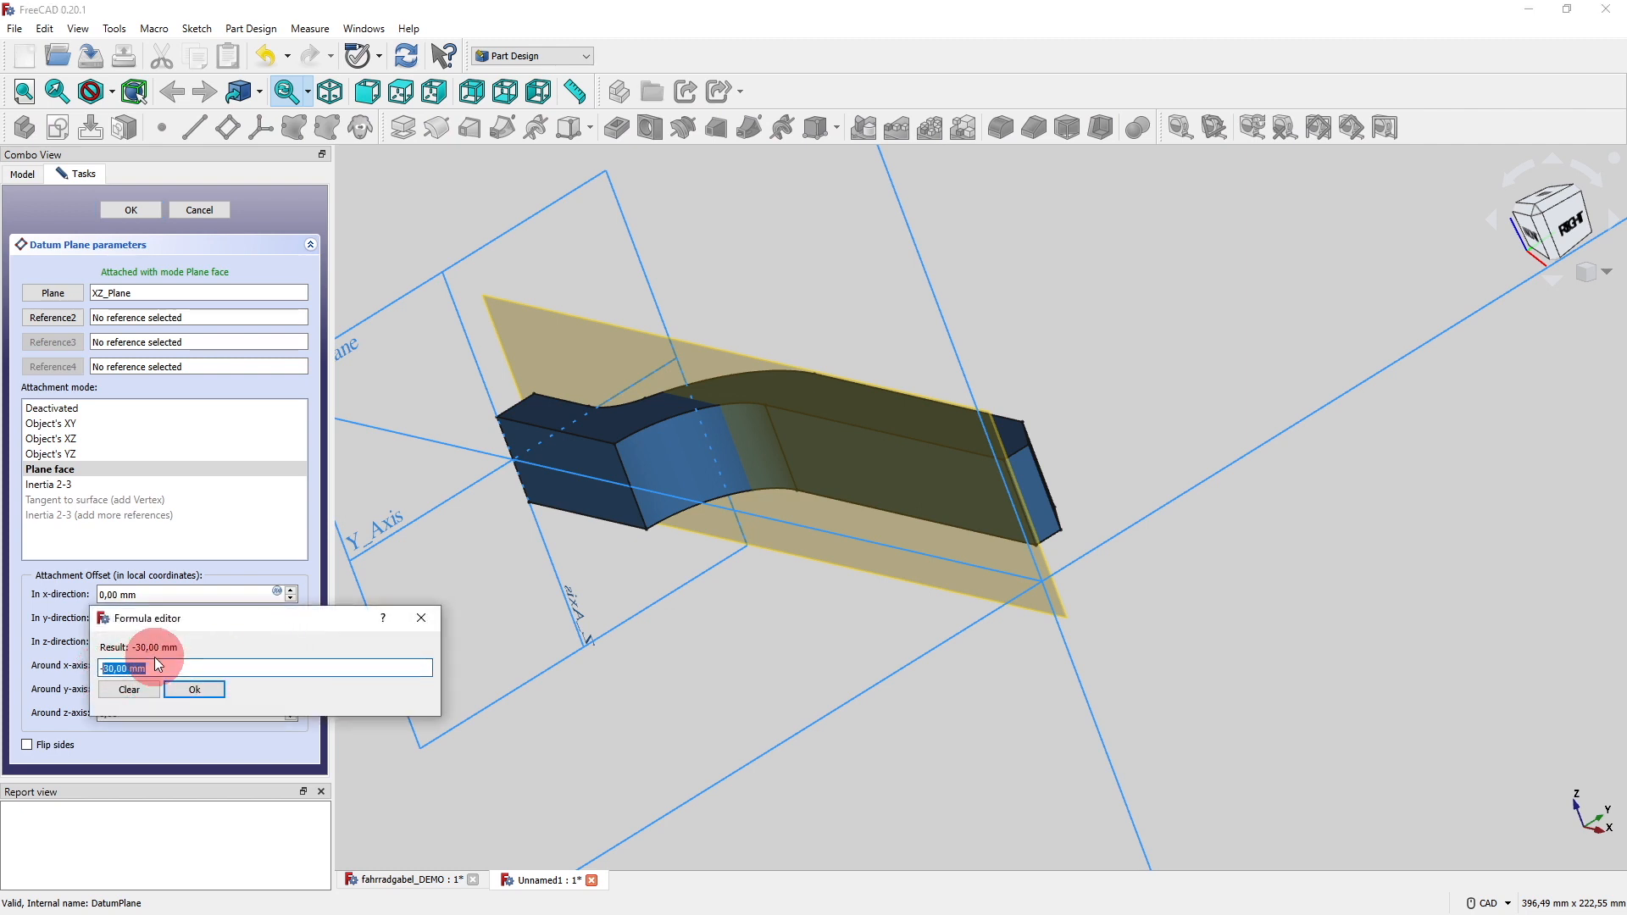
pyautogui.press('BackSpace')
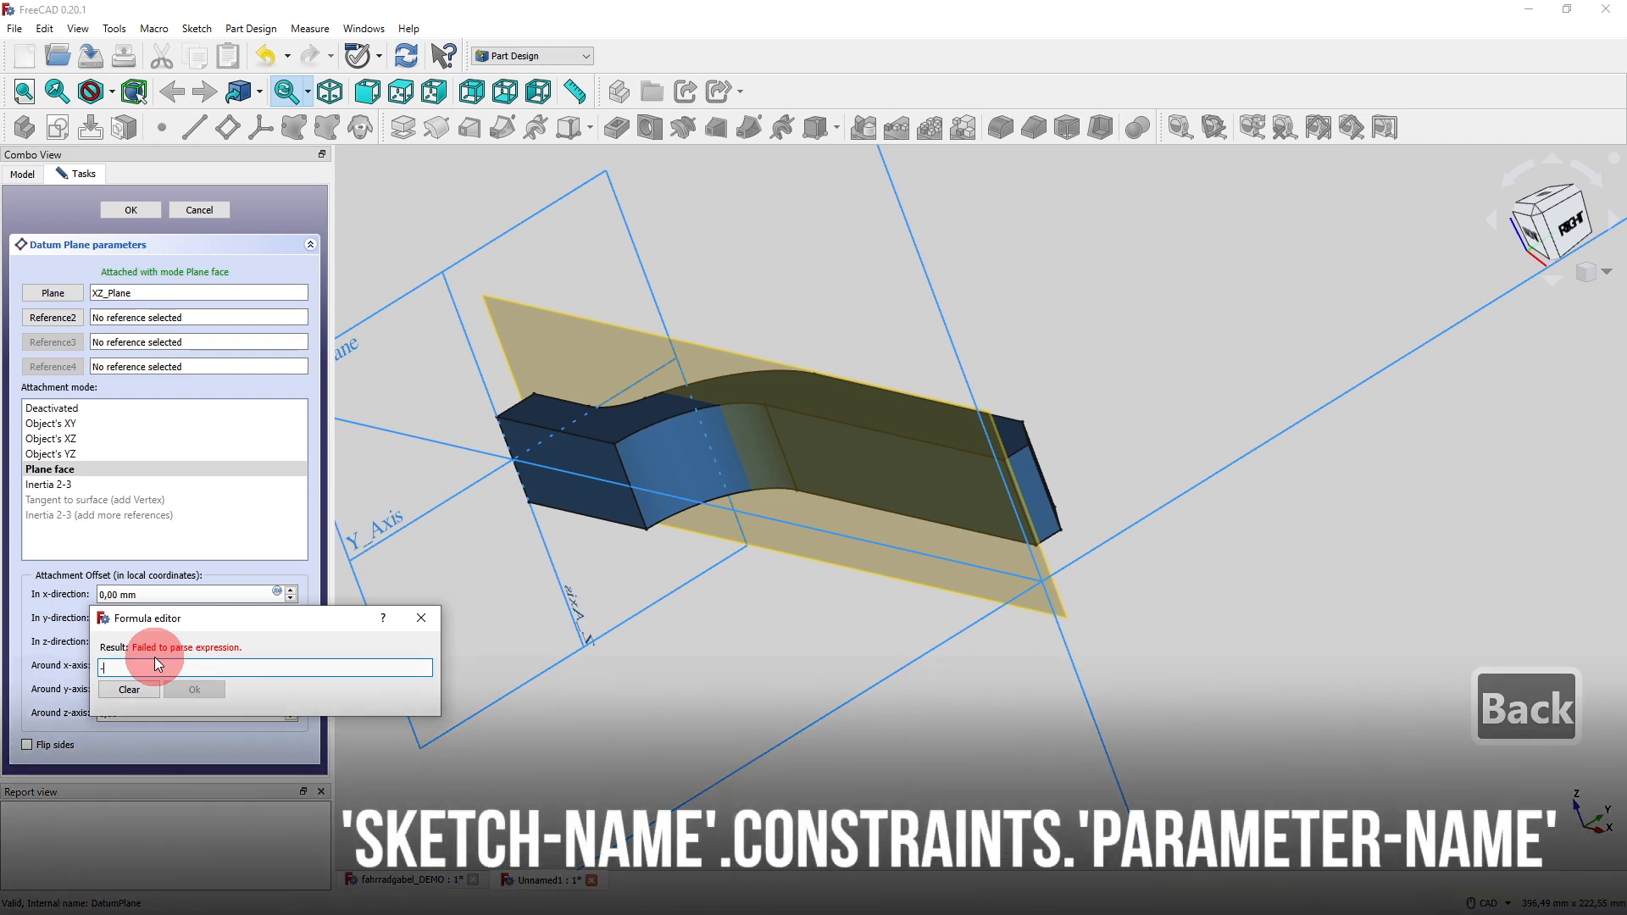
pyautogui.write('ske')
pyautogui.press('Down')
pyautogui.press('Down')
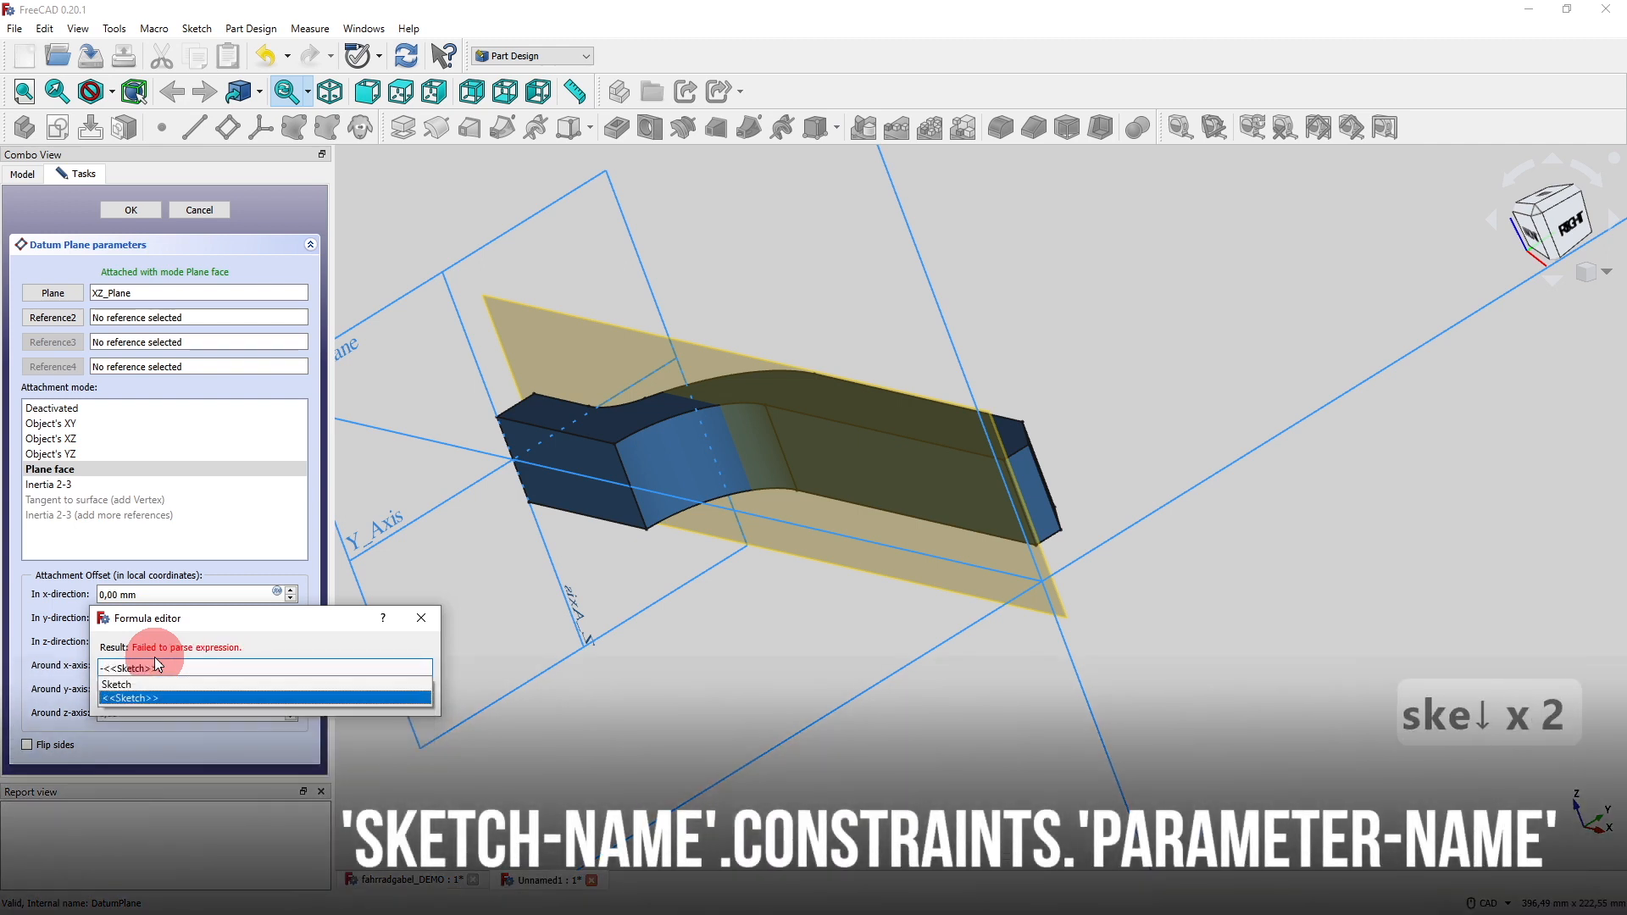
# Complete the z-offset formula as -<<Sketch>>.Constraints.distance_mid and accept the datum plane's parameters.
pyautogui.write('.')
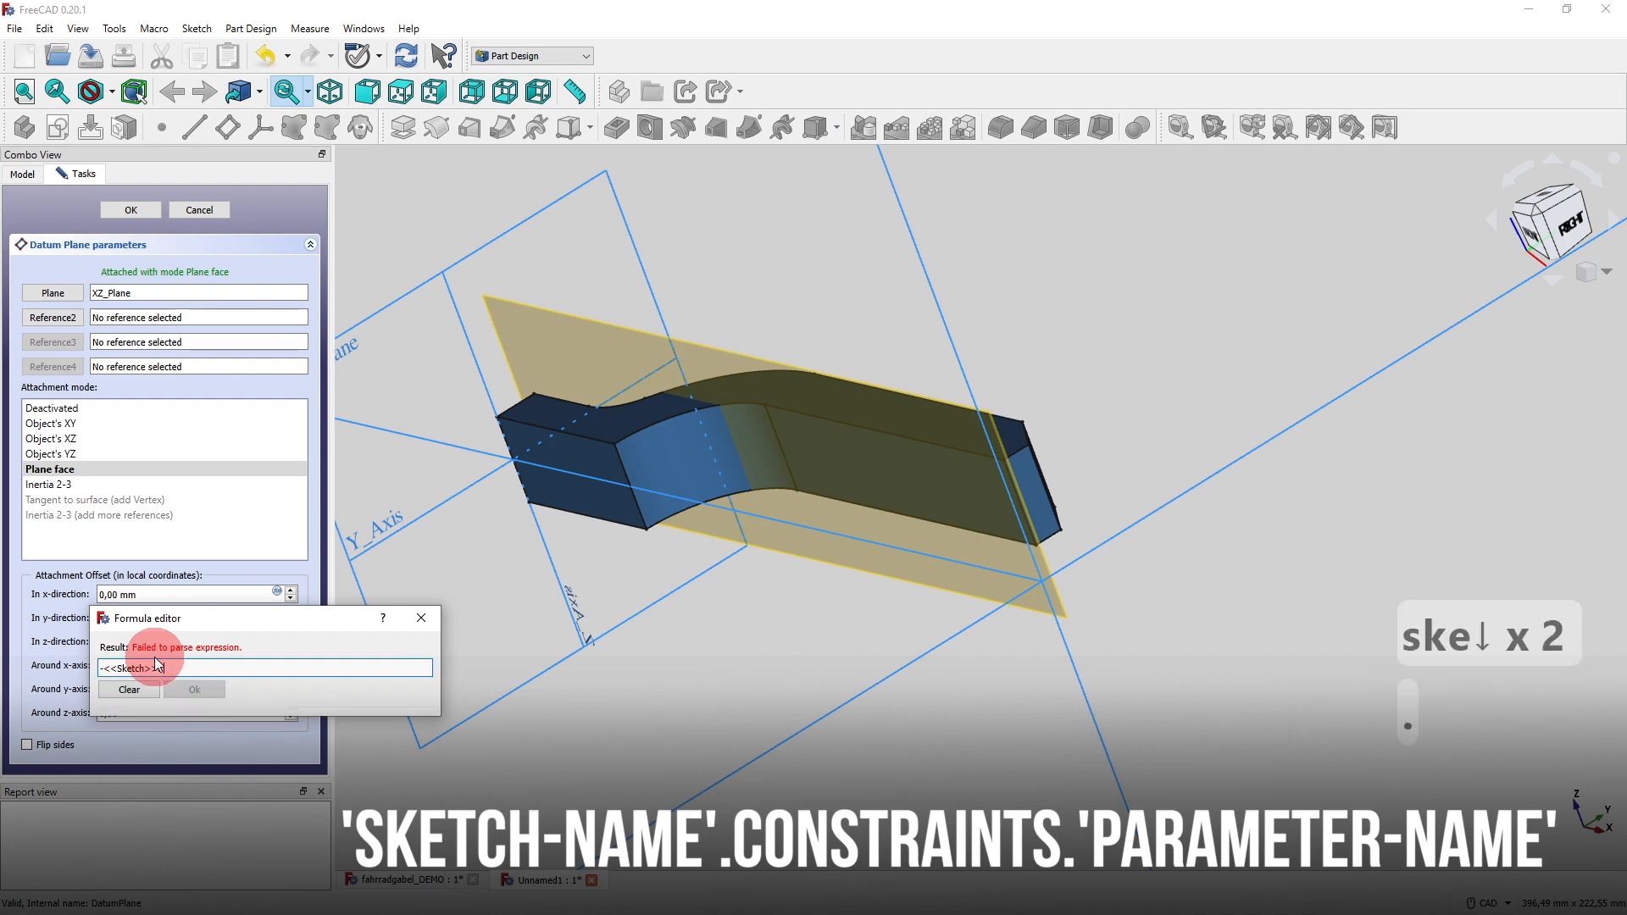
pyautogui.write('c')
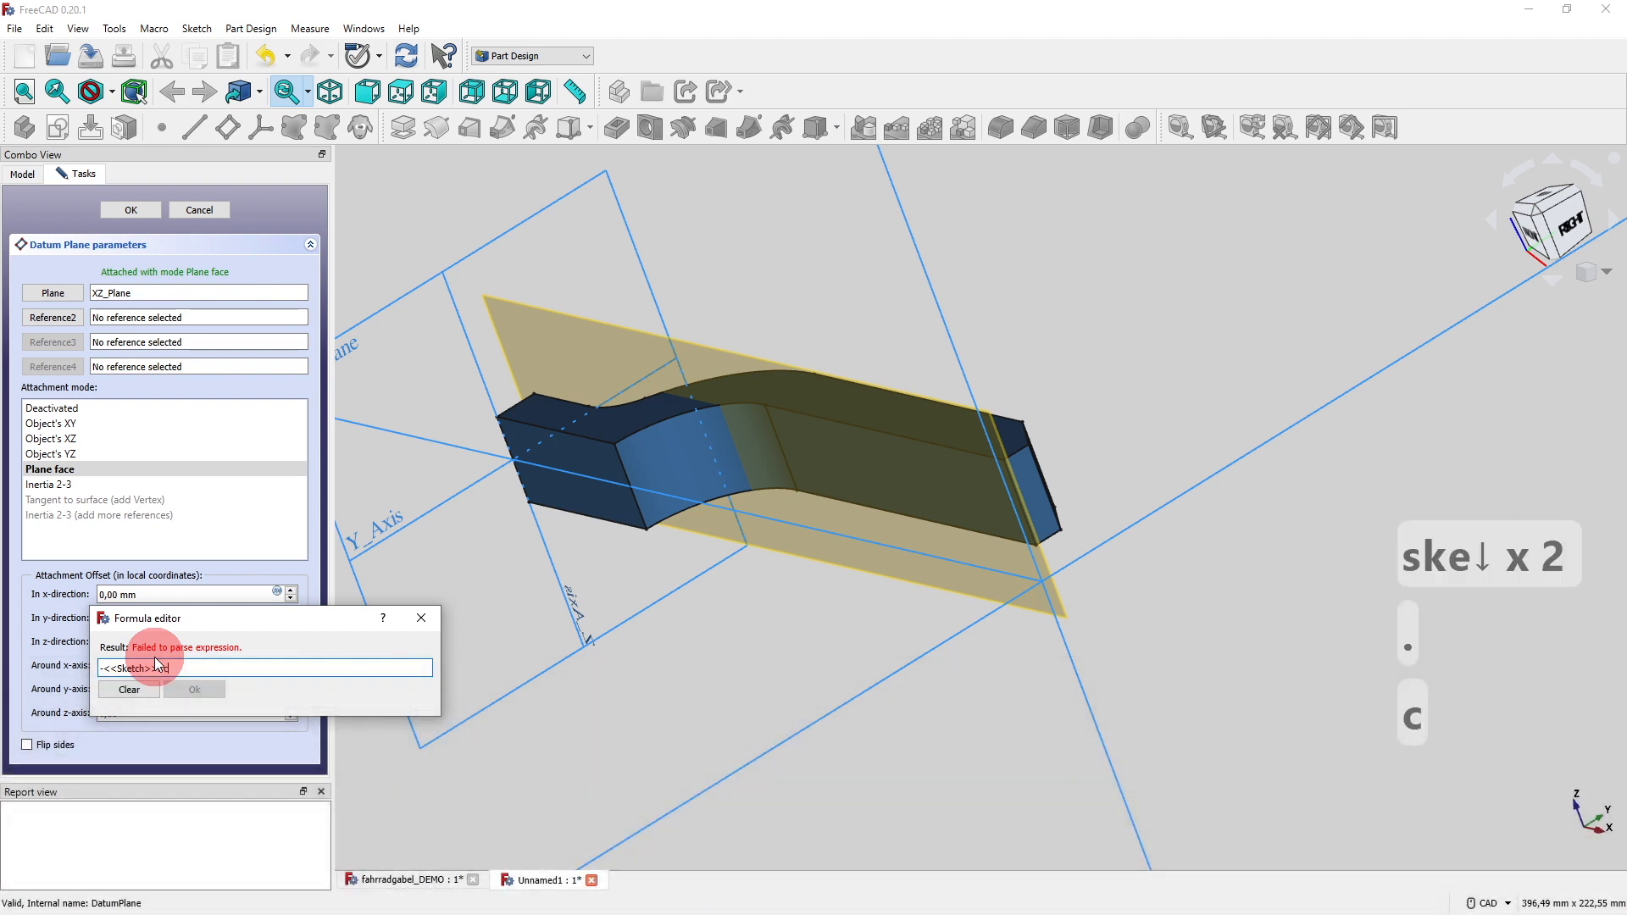
pyautogui.write('ons')
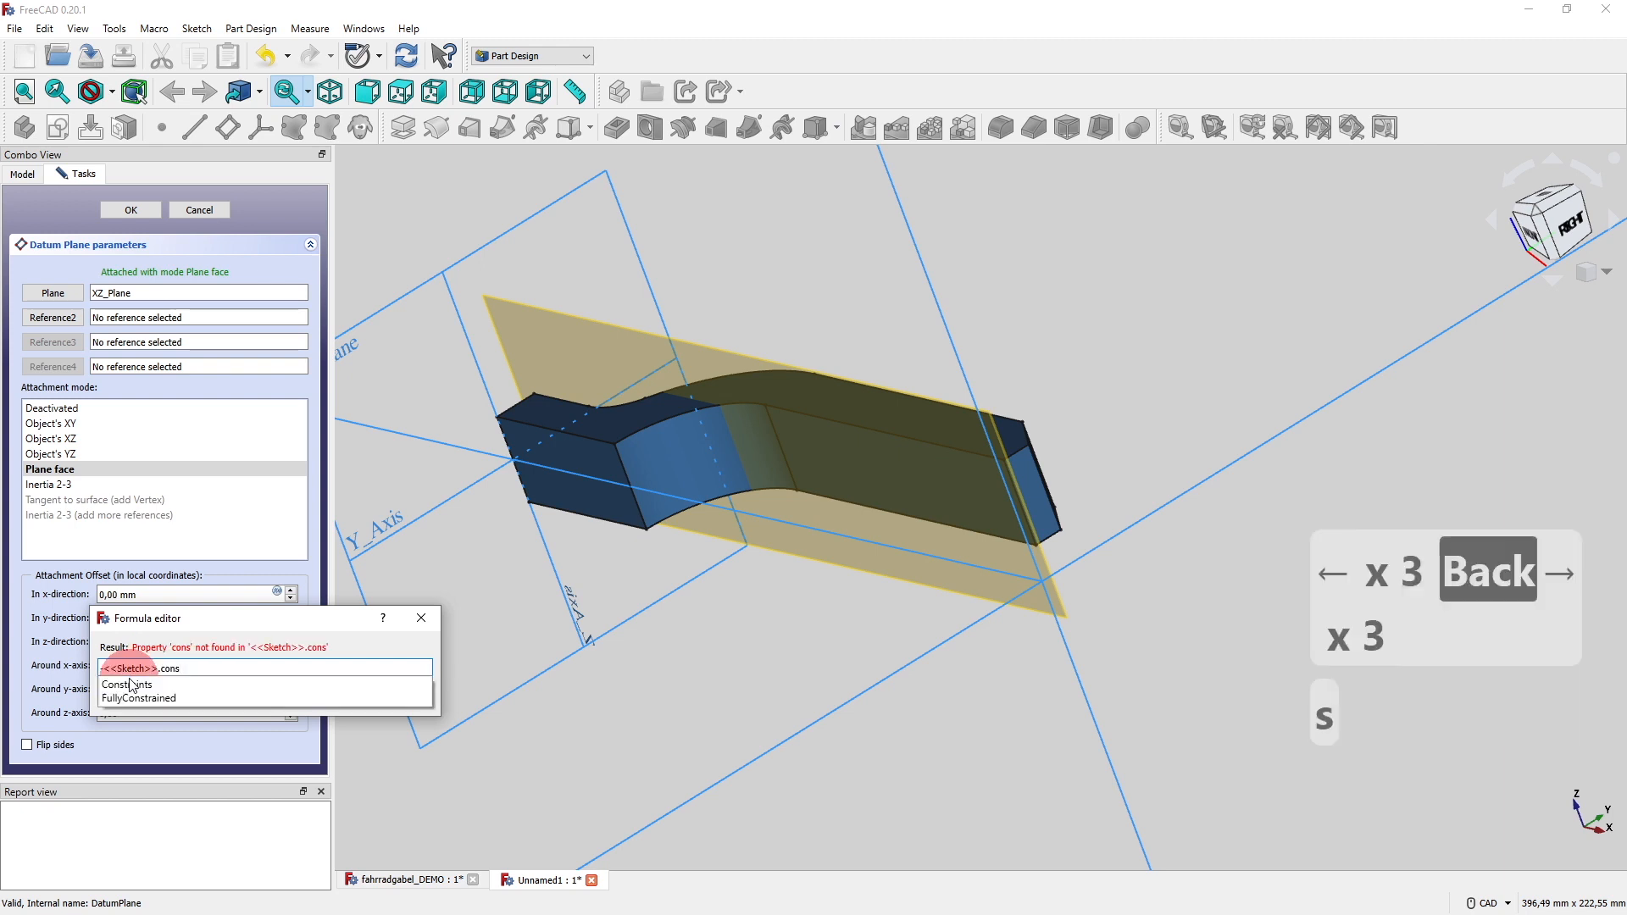
pyautogui.click(148, 686)
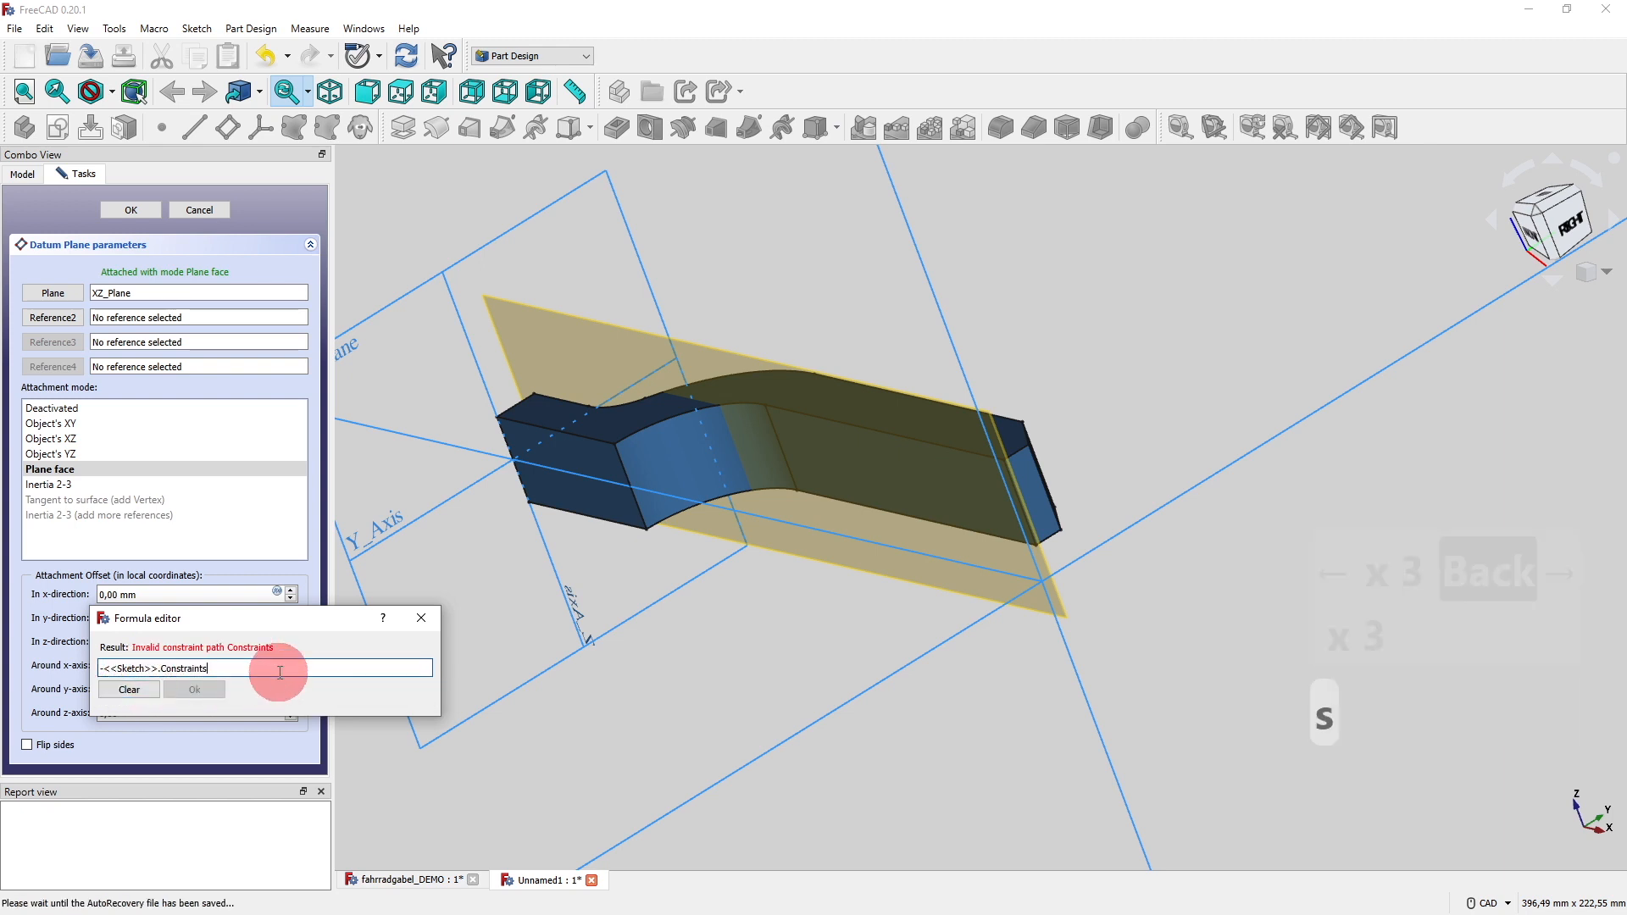
pyautogui.write('.')
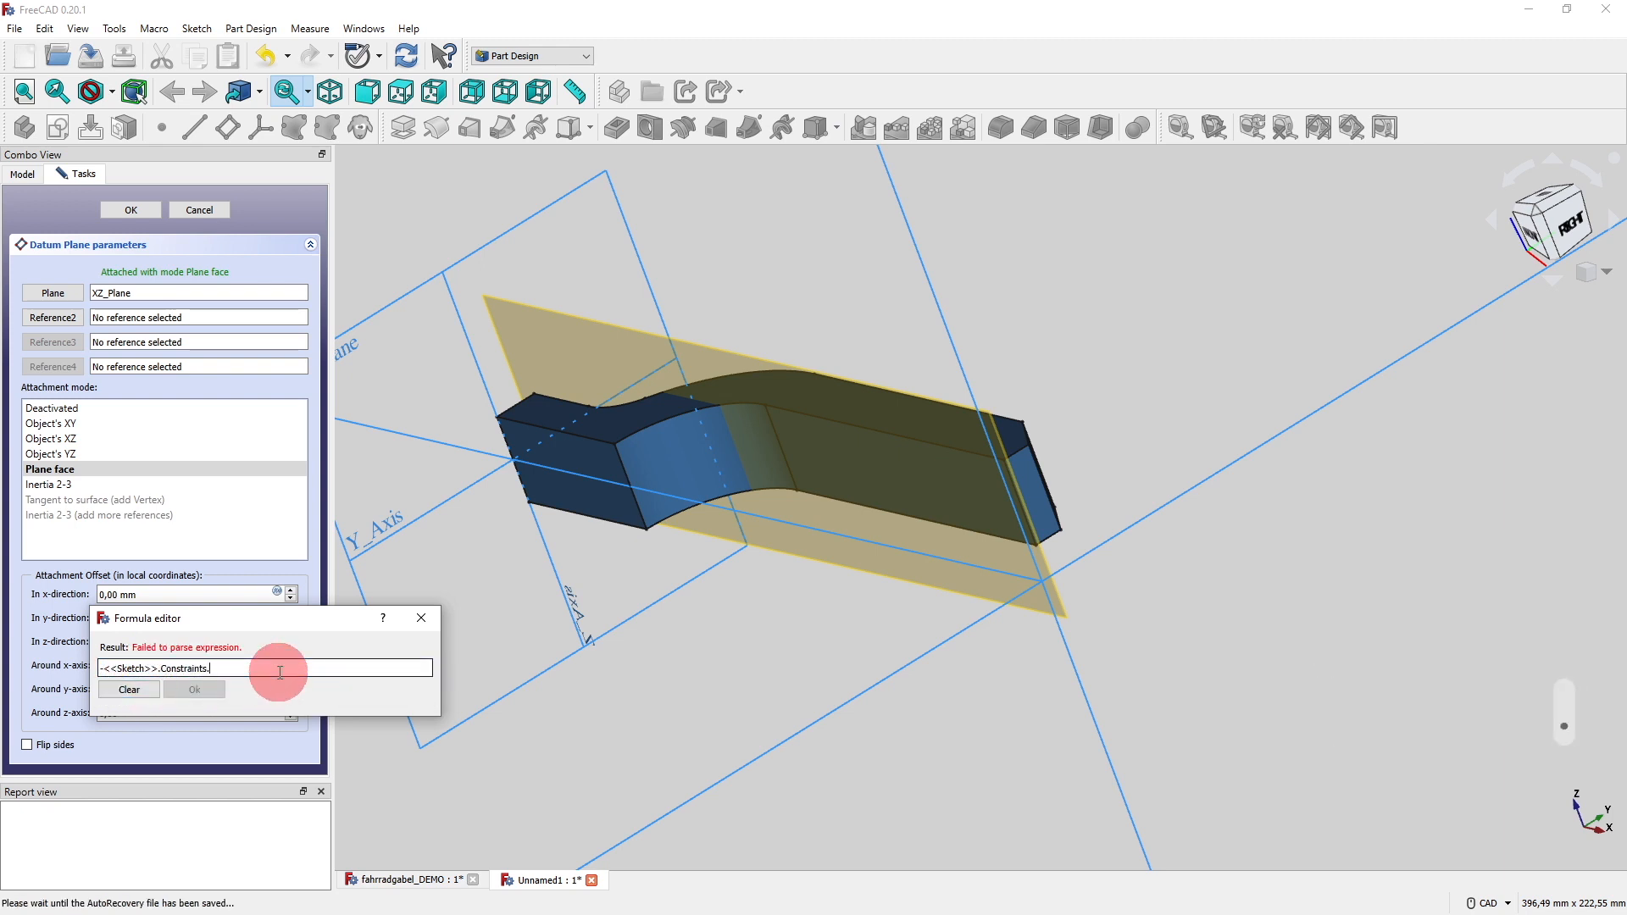
pyautogui.hotkey('ctrl', 'v')
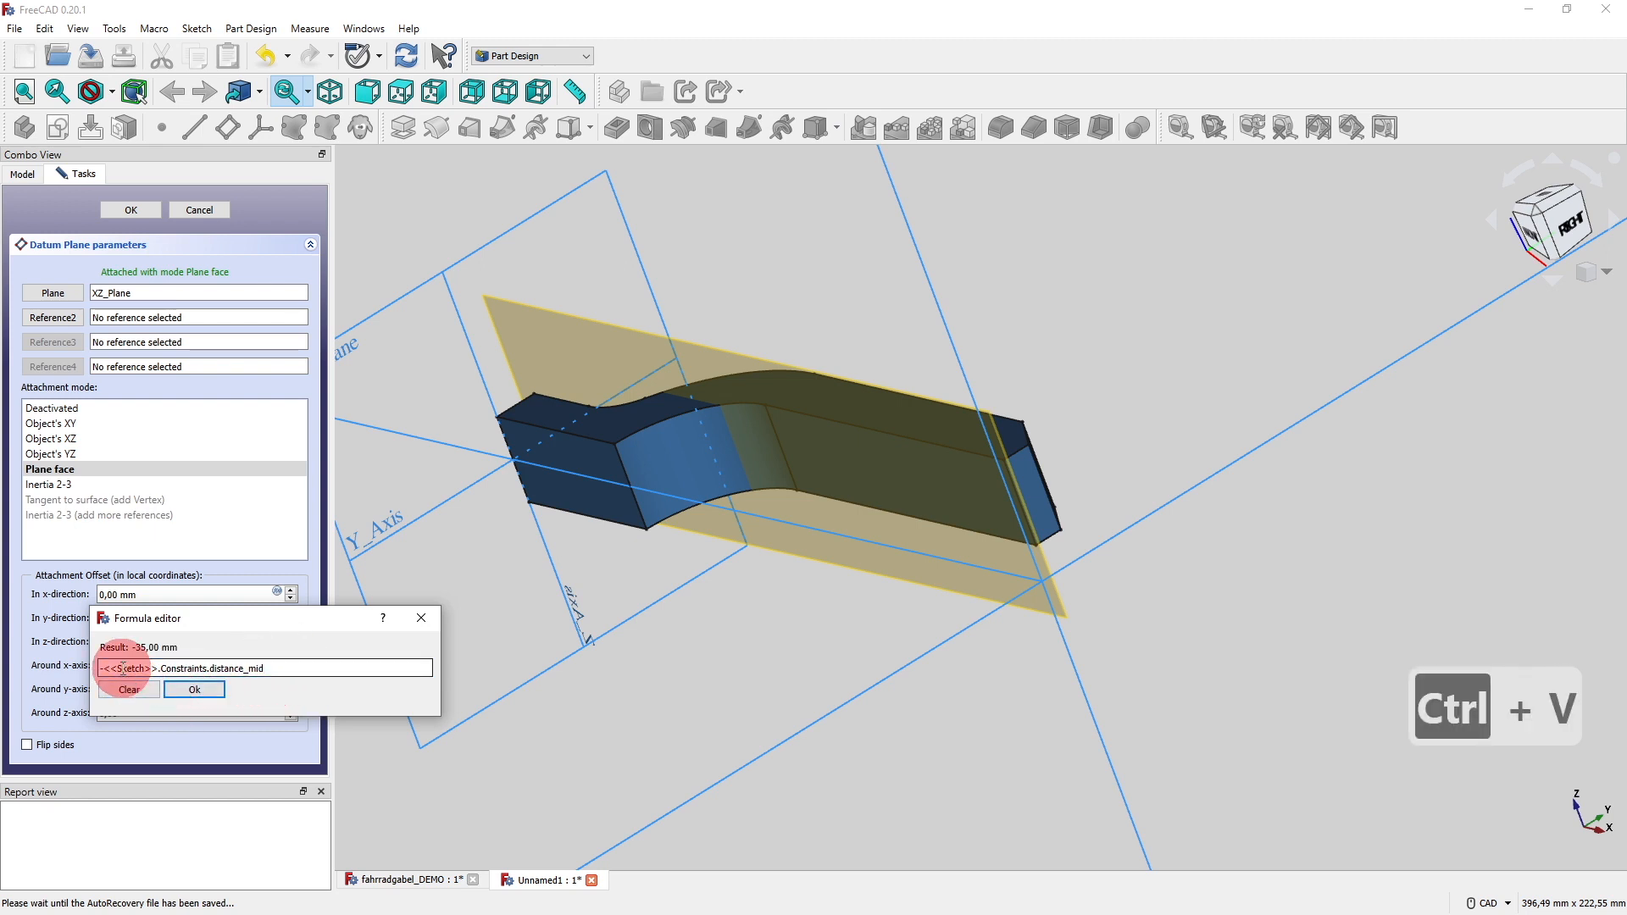
pyautogui.moveTo(292, 668); pyautogui.dragTo(210, 668)
pyautogui.click(287, 666)
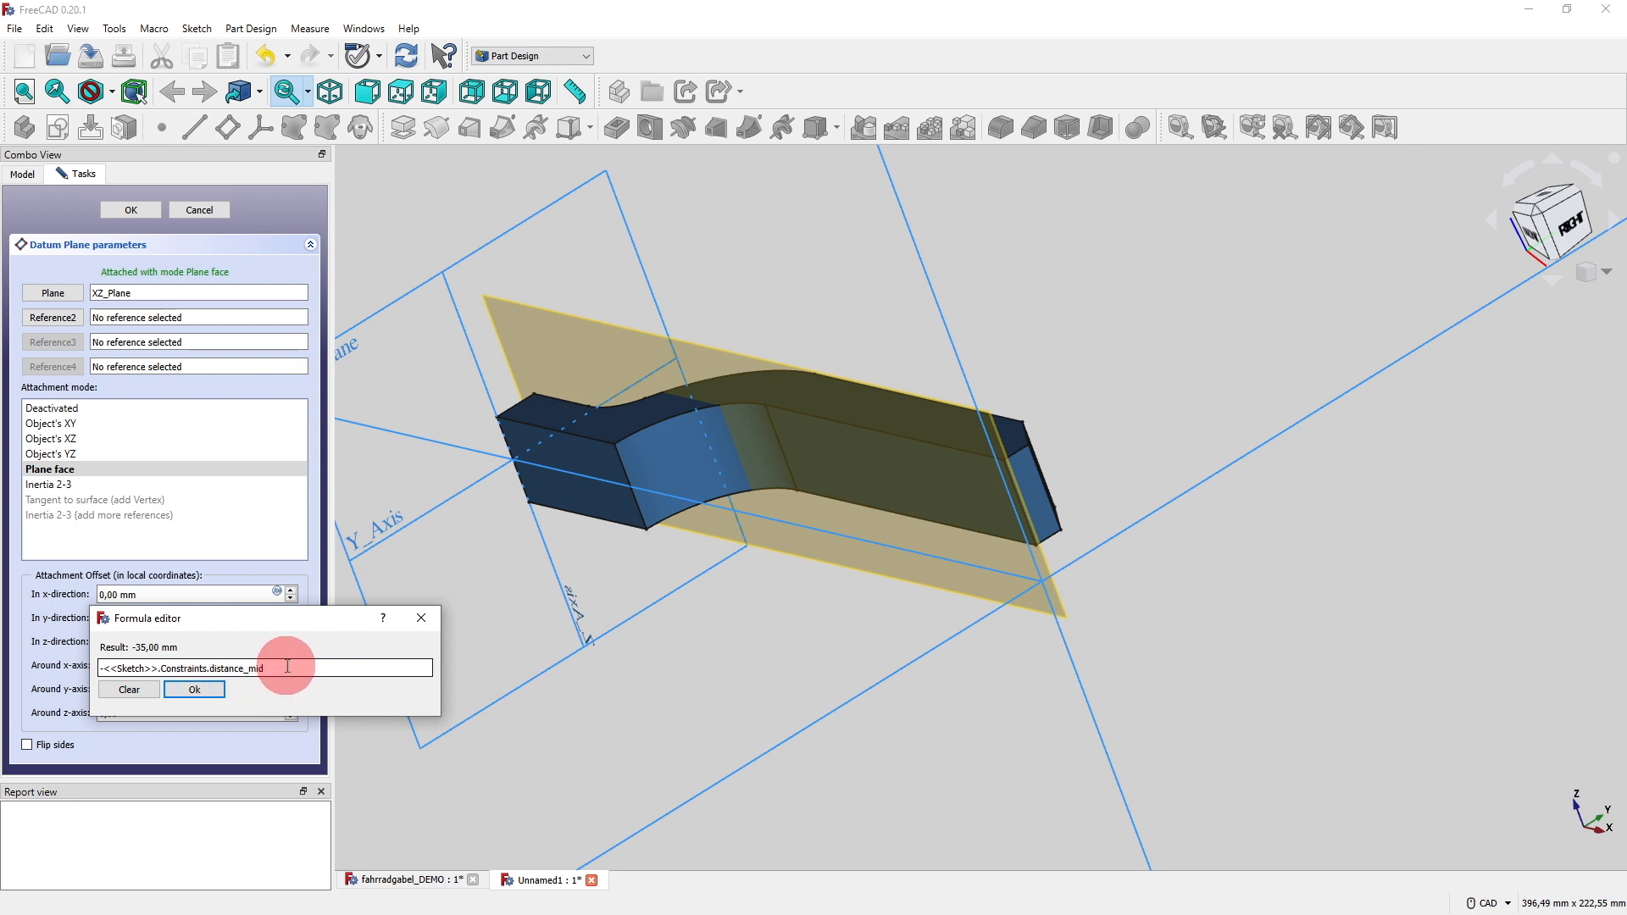
pyautogui.click(198, 692)
pyautogui.click(128, 208)
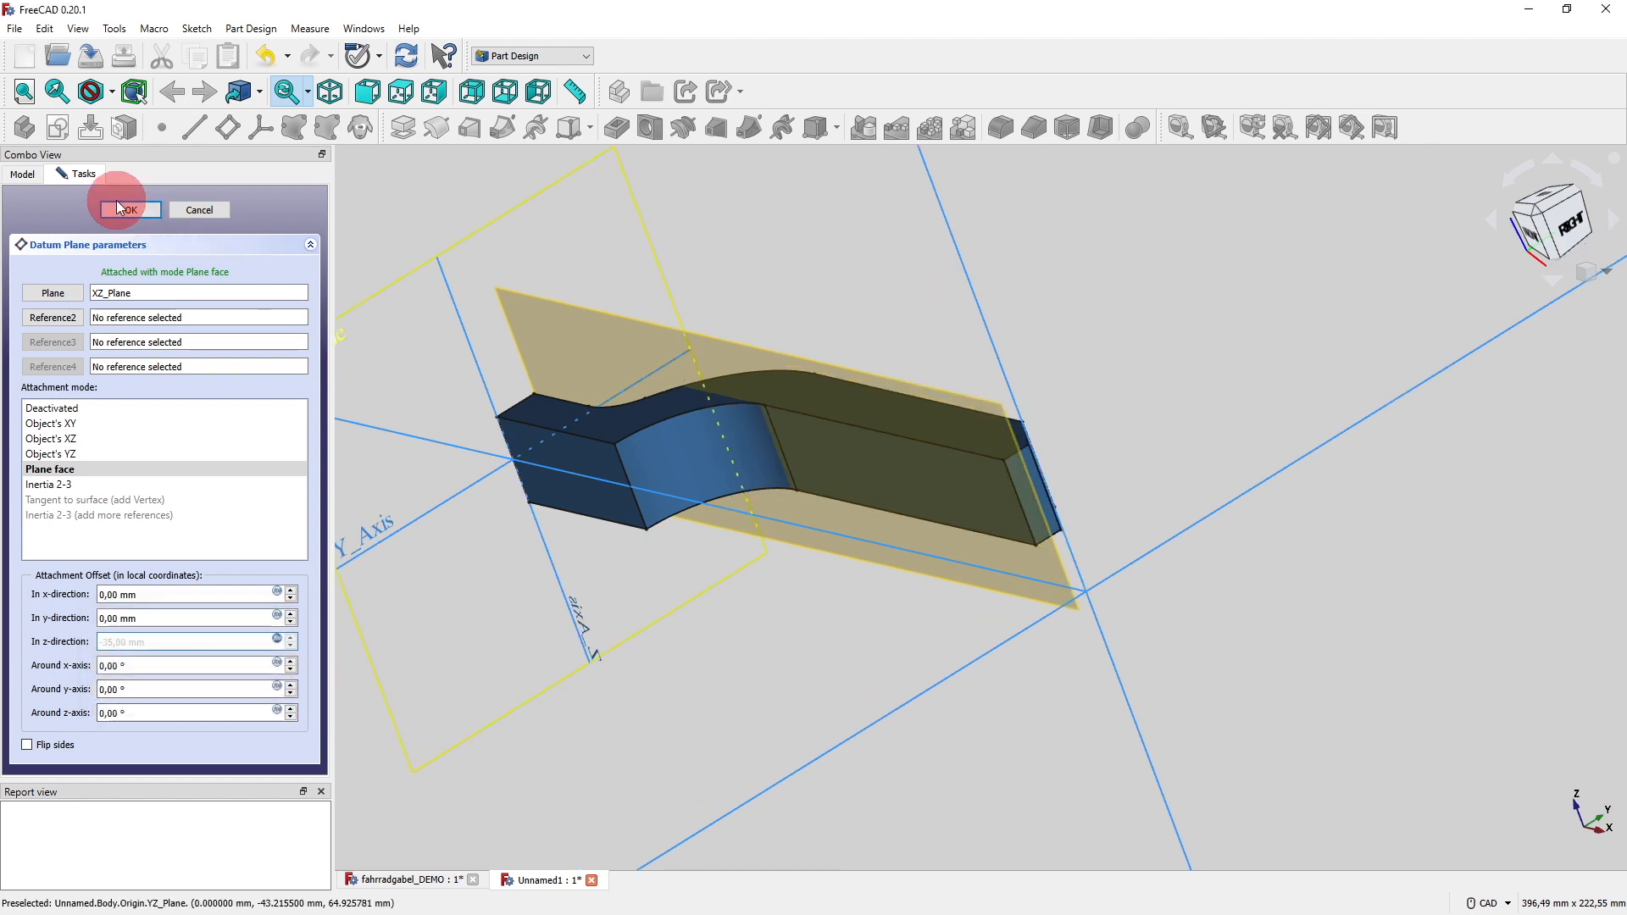
# Set the inner arc's distance_mid radius in the pad's sketch to 30 mm and close the sketch.
pyautogui.moveTo(636, 363); pyautogui.dragTo(665, 470, button='middle')
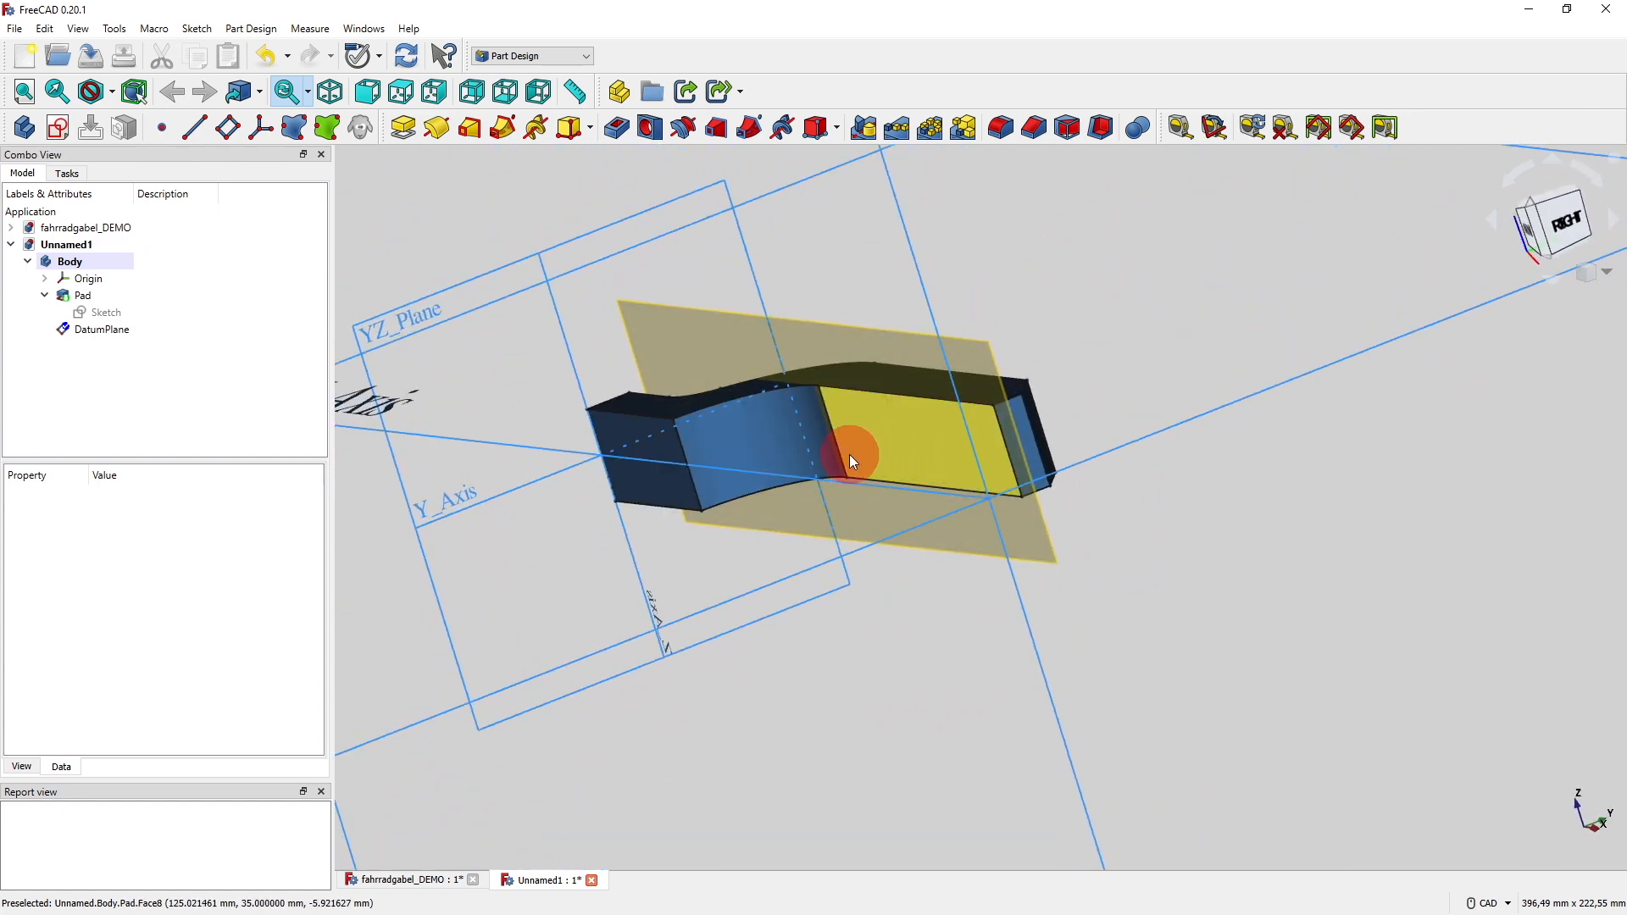
pyautogui.doubleClick(134, 313)
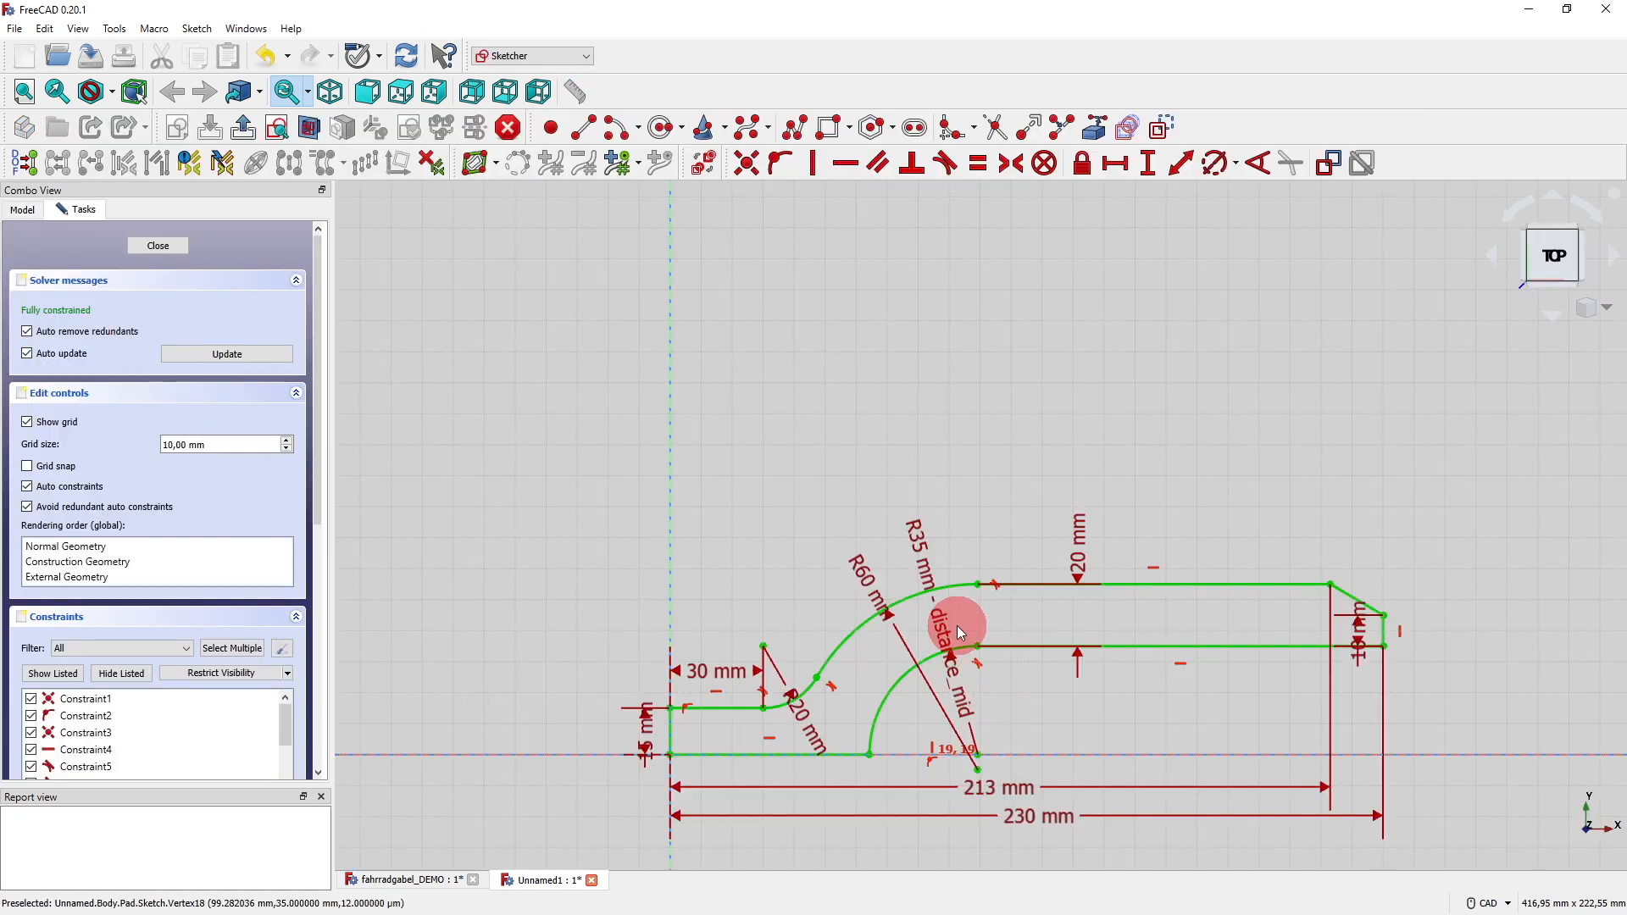
pyautogui.doubleClick(912, 551)
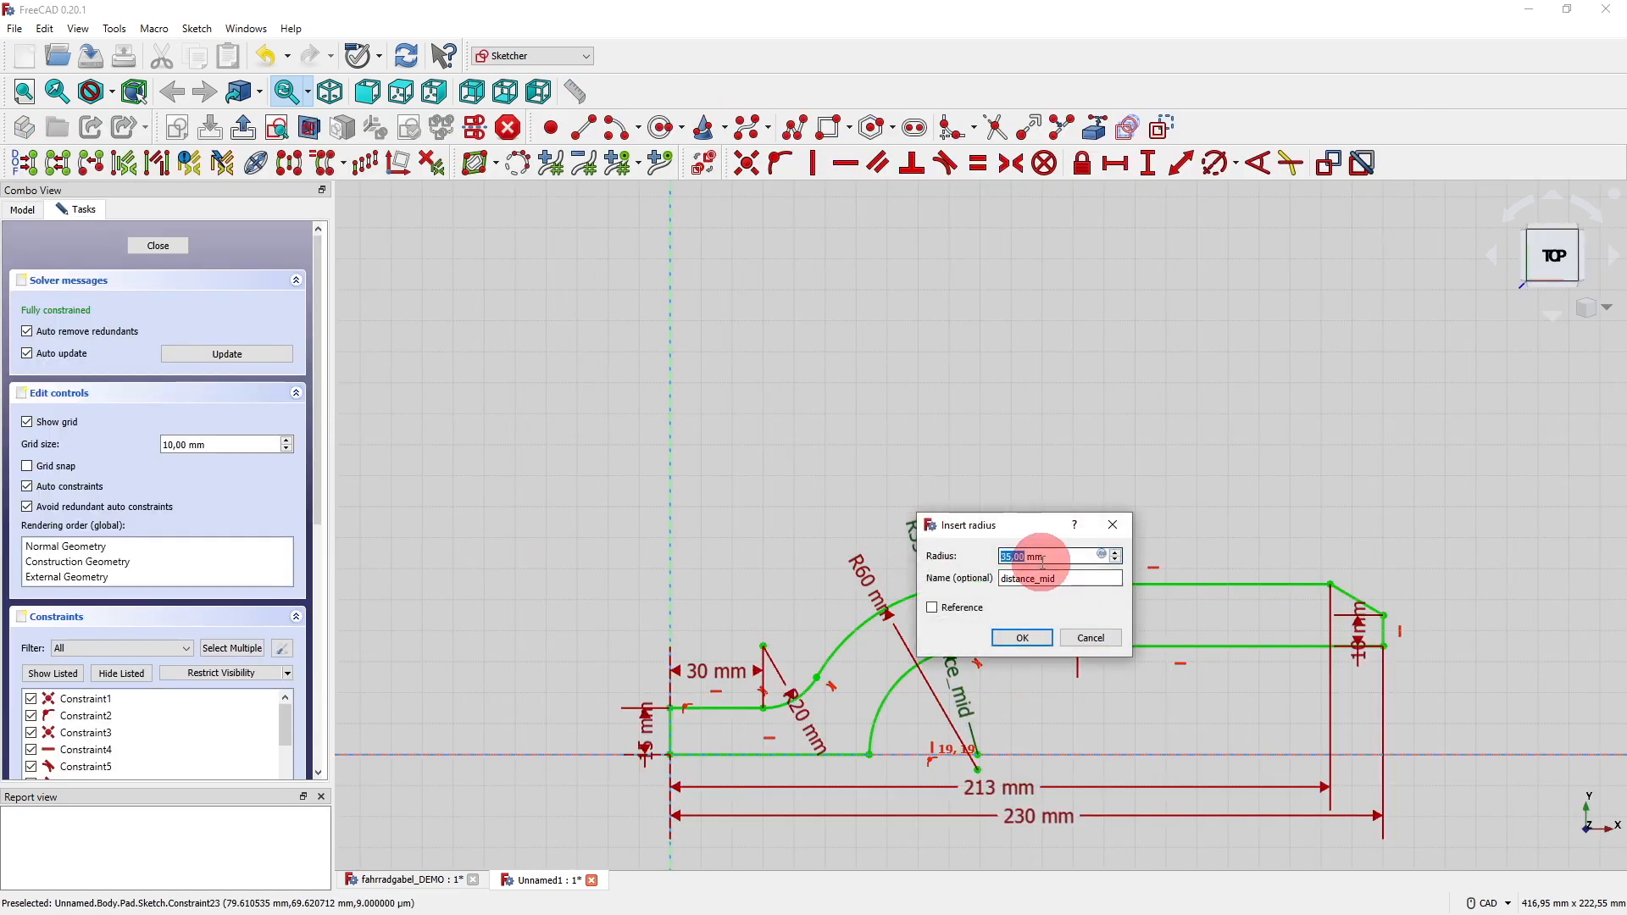
pyautogui.write('30')
pyautogui.press('Return')
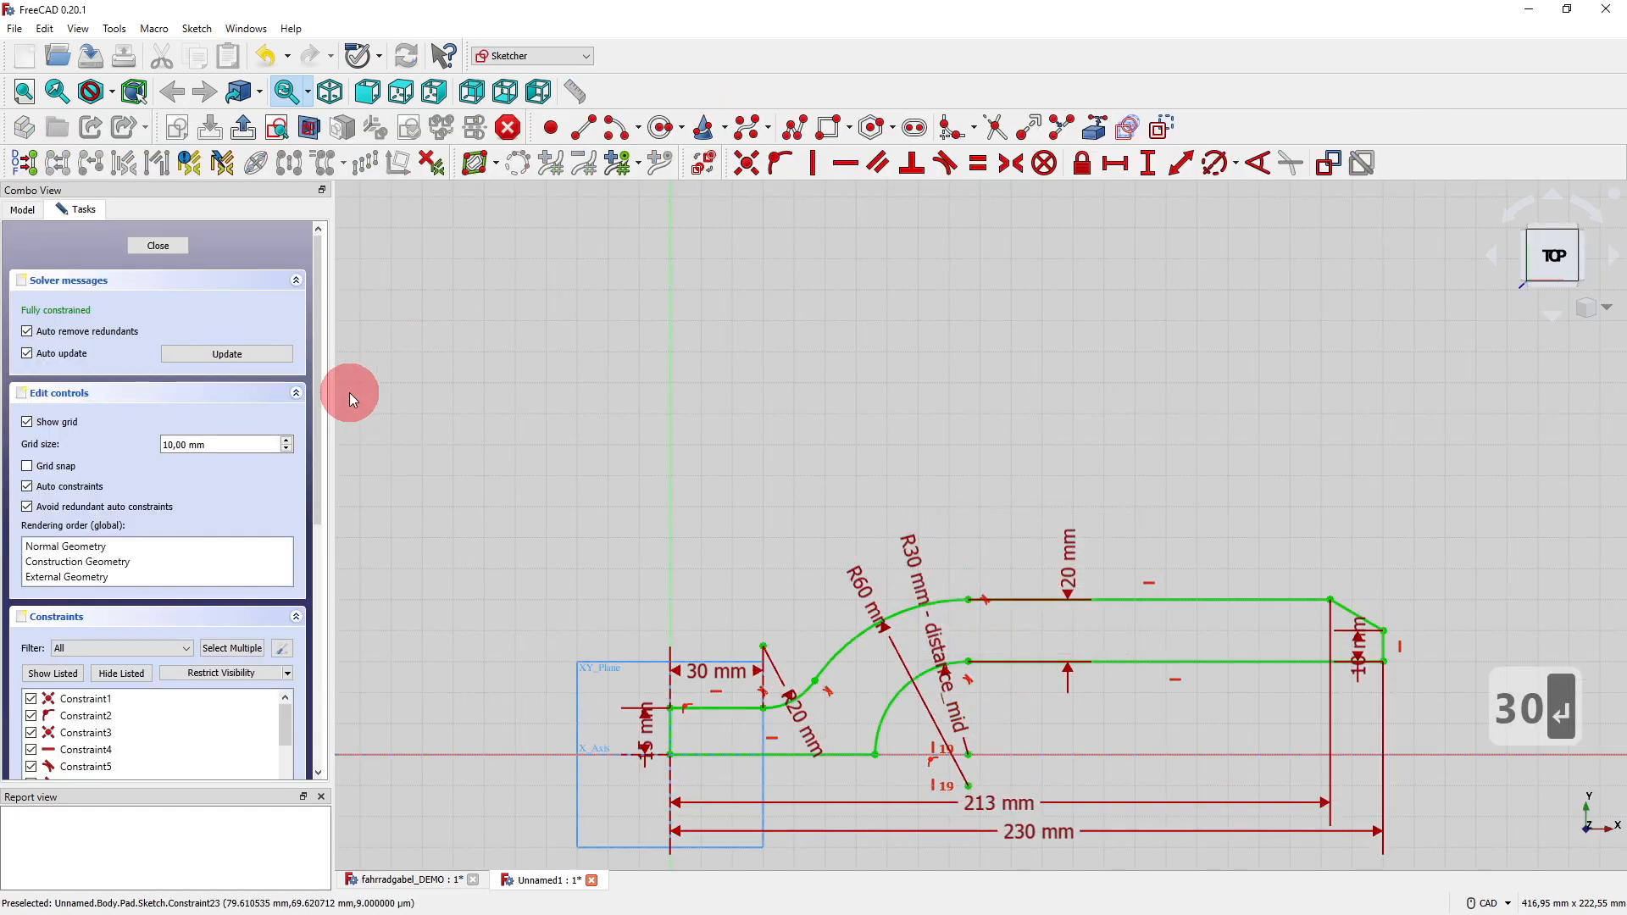
pyautogui.click(195, 247)
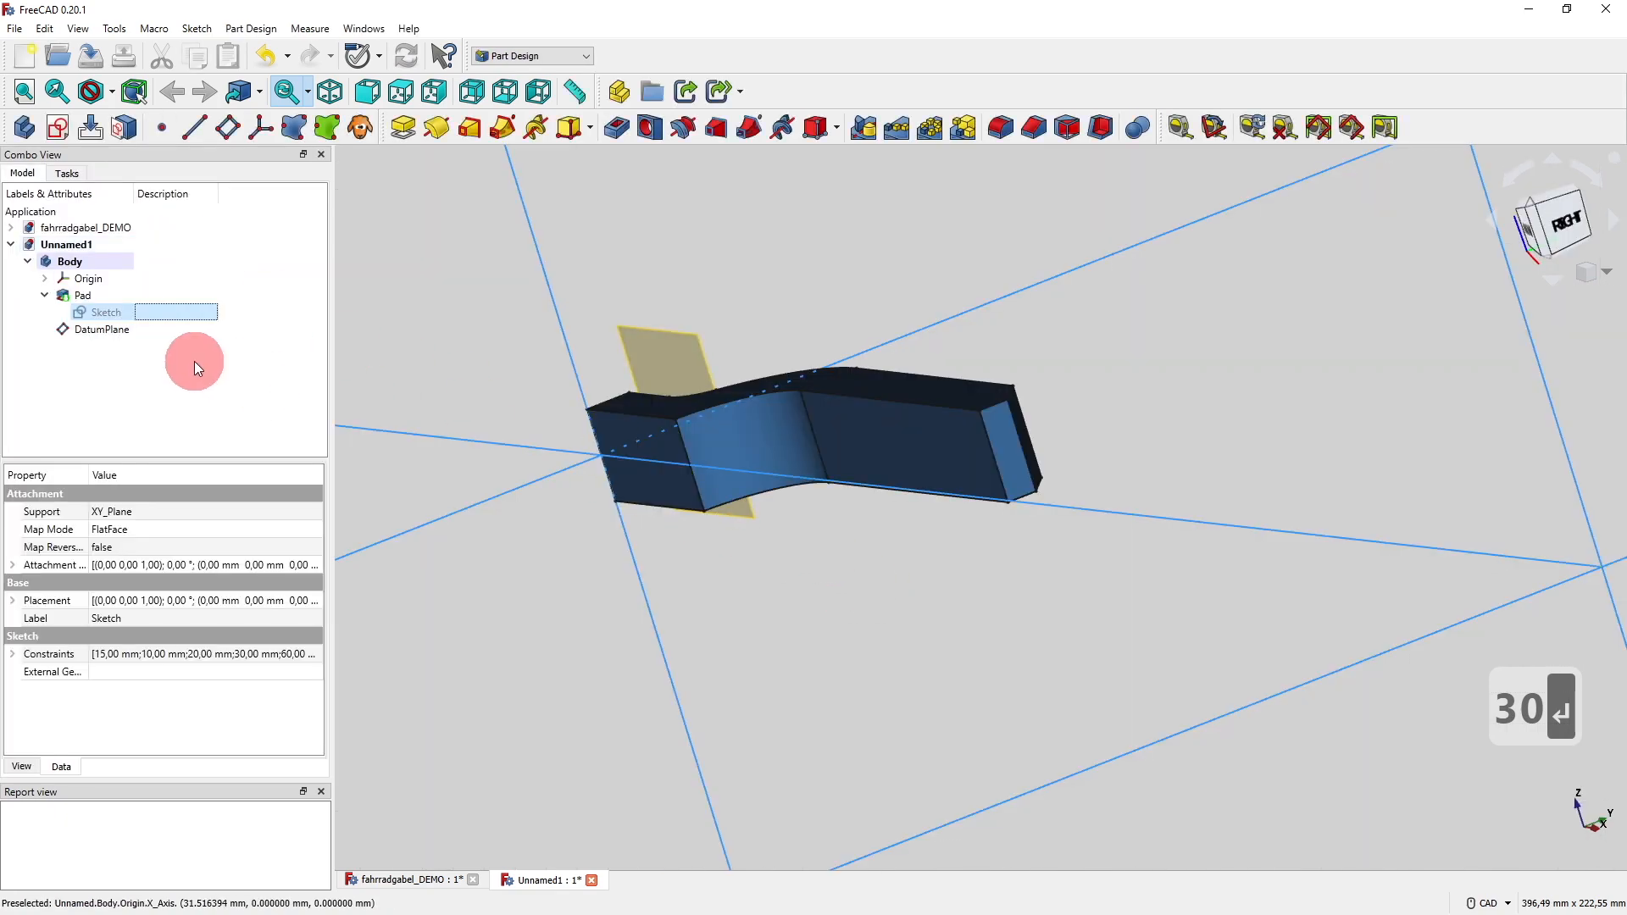
# Reopen the datum plane's parameters to check its linked z-direction offset, and accept them.
pyautogui.doubleClick(160, 333)
pyautogui.moveTo(788, 593)
pyautogui.mouseDown(button='middle')
pyautogui.moveTo(818, 610)
pyautogui.moveTo(705, 618)
pyautogui.moveTo(814, 606)
pyautogui.mouseUp(button='middle')
pyautogui.click(180, 293)
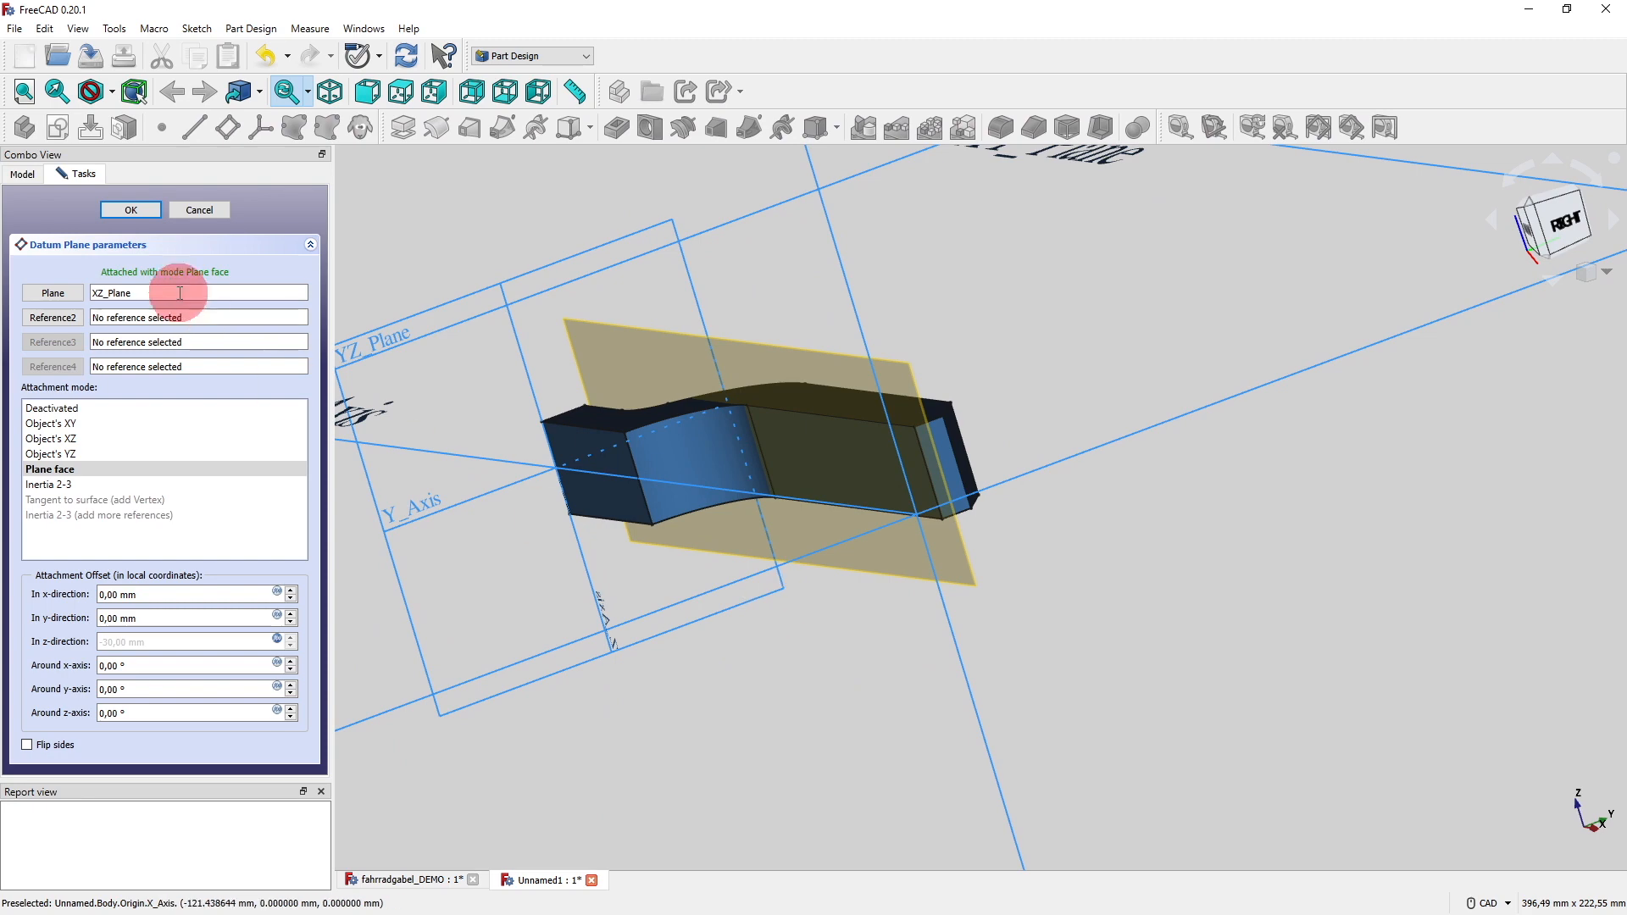
pyautogui.click(144, 209)
# Examine from several angles how the datum plane aligns with the fork leg's straight inner face.
pyautogui.moveTo(608, 475); pyautogui.dragTo(766, 615, button='middle')
pyautogui.scroll(-4, 759, 559)
pyautogui.moveTo(560, 368); pyautogui.dragTo(752, 408, button='middle')
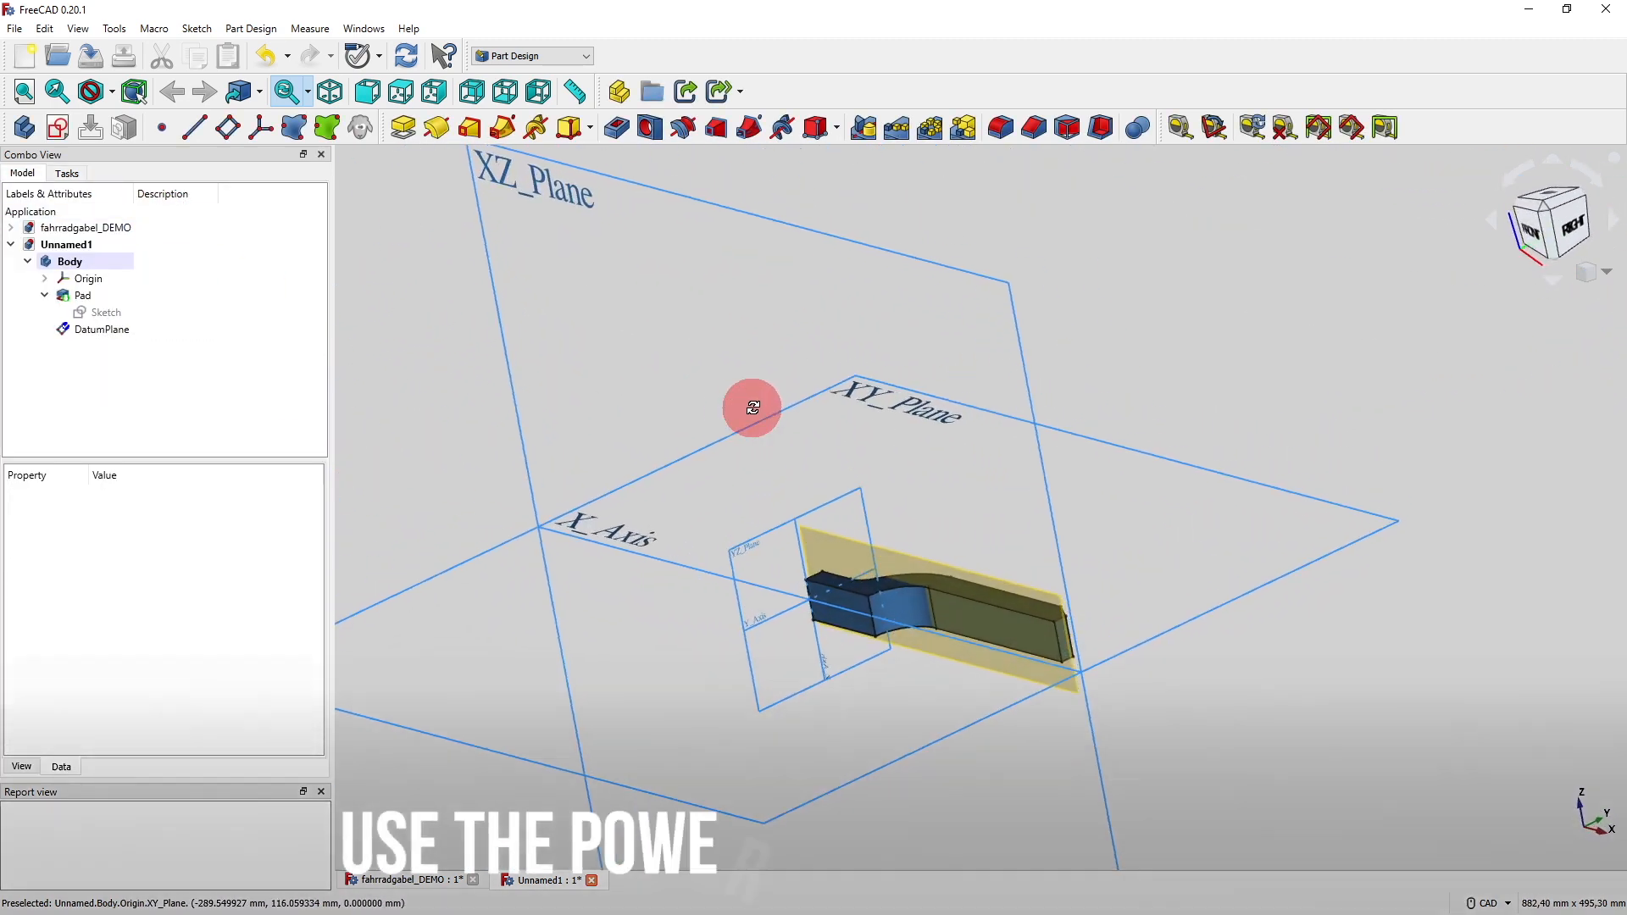
pyautogui.scroll(2, 753, 398)
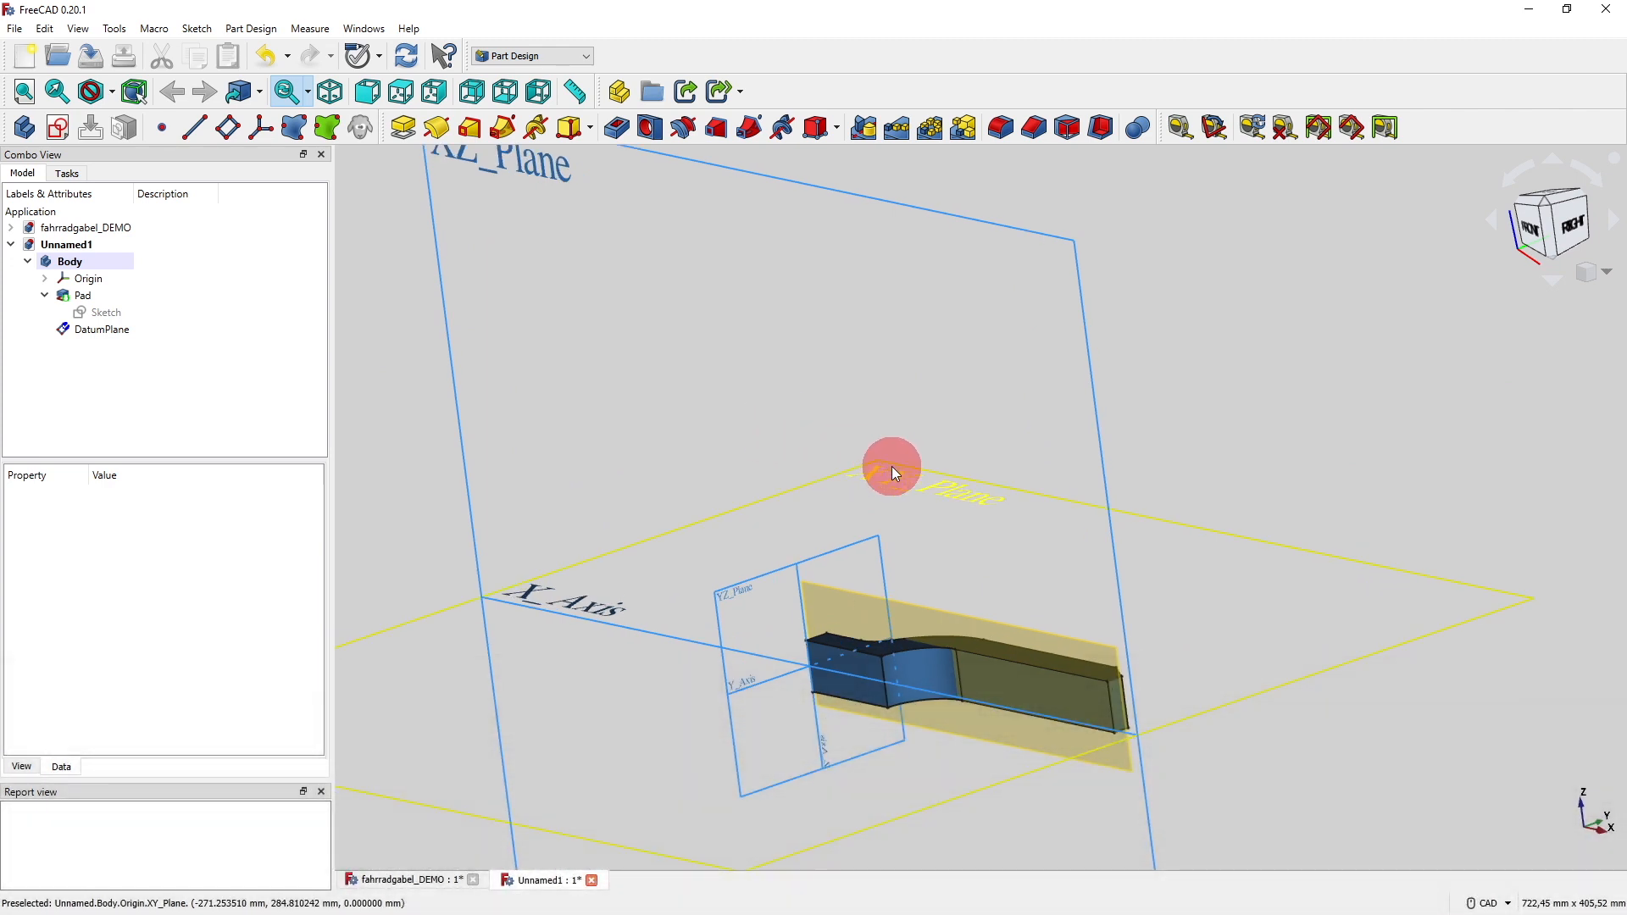
pyautogui.scroll(-3, 973, 494)
pyautogui.scroll(3, 924, 509)
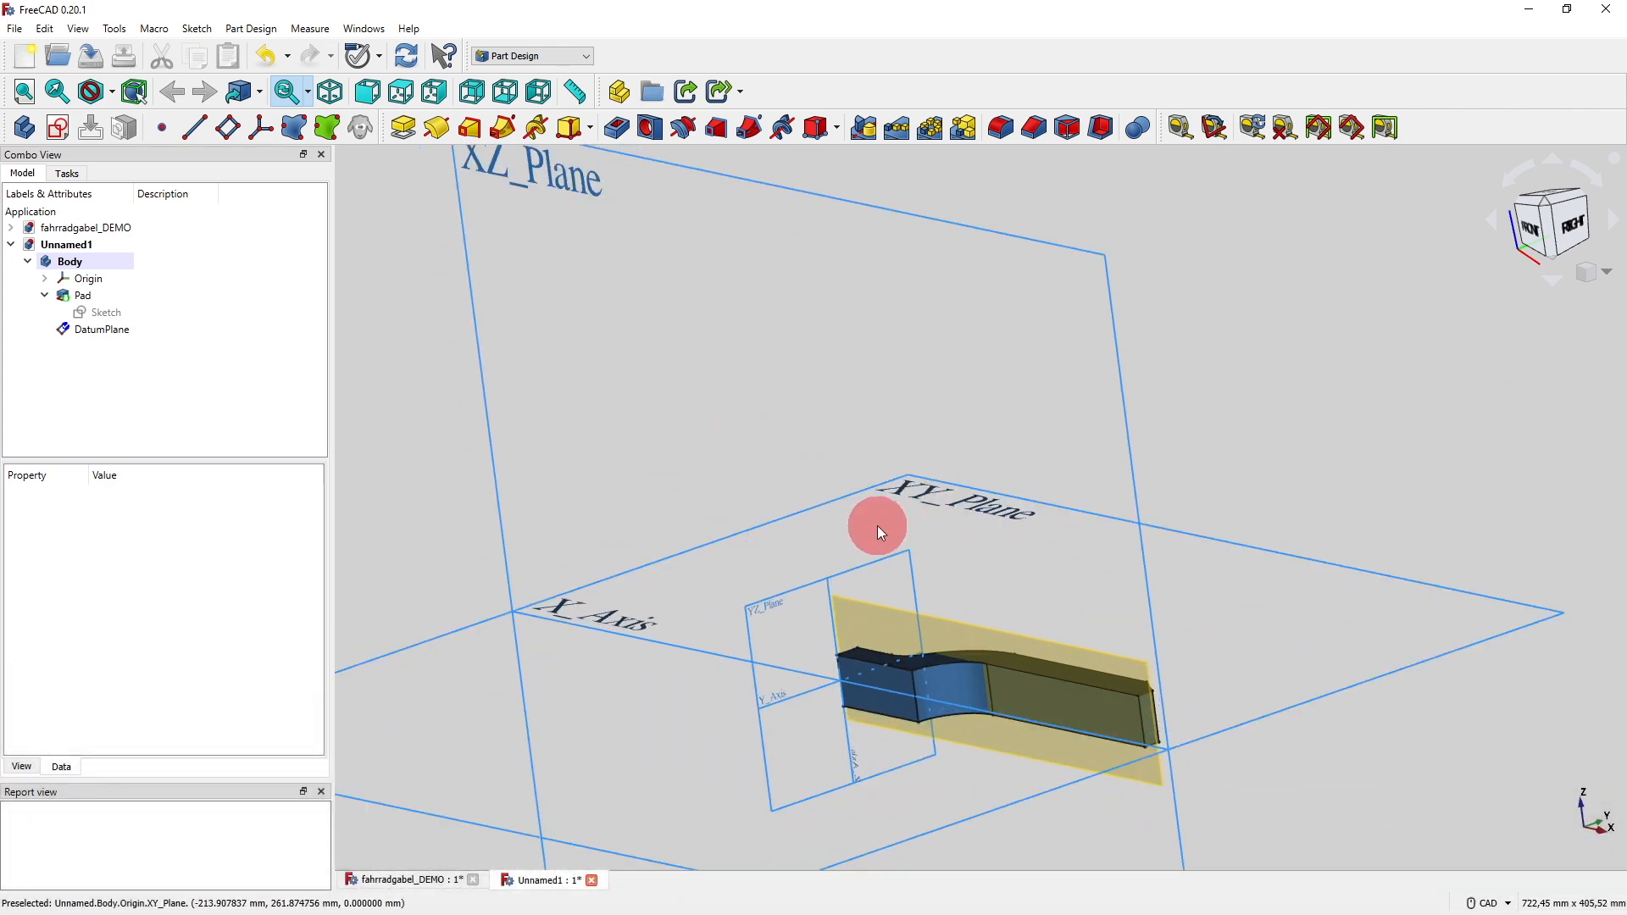
pyautogui.moveTo(881, 532); pyautogui.dragTo(825, 363, button='middle')
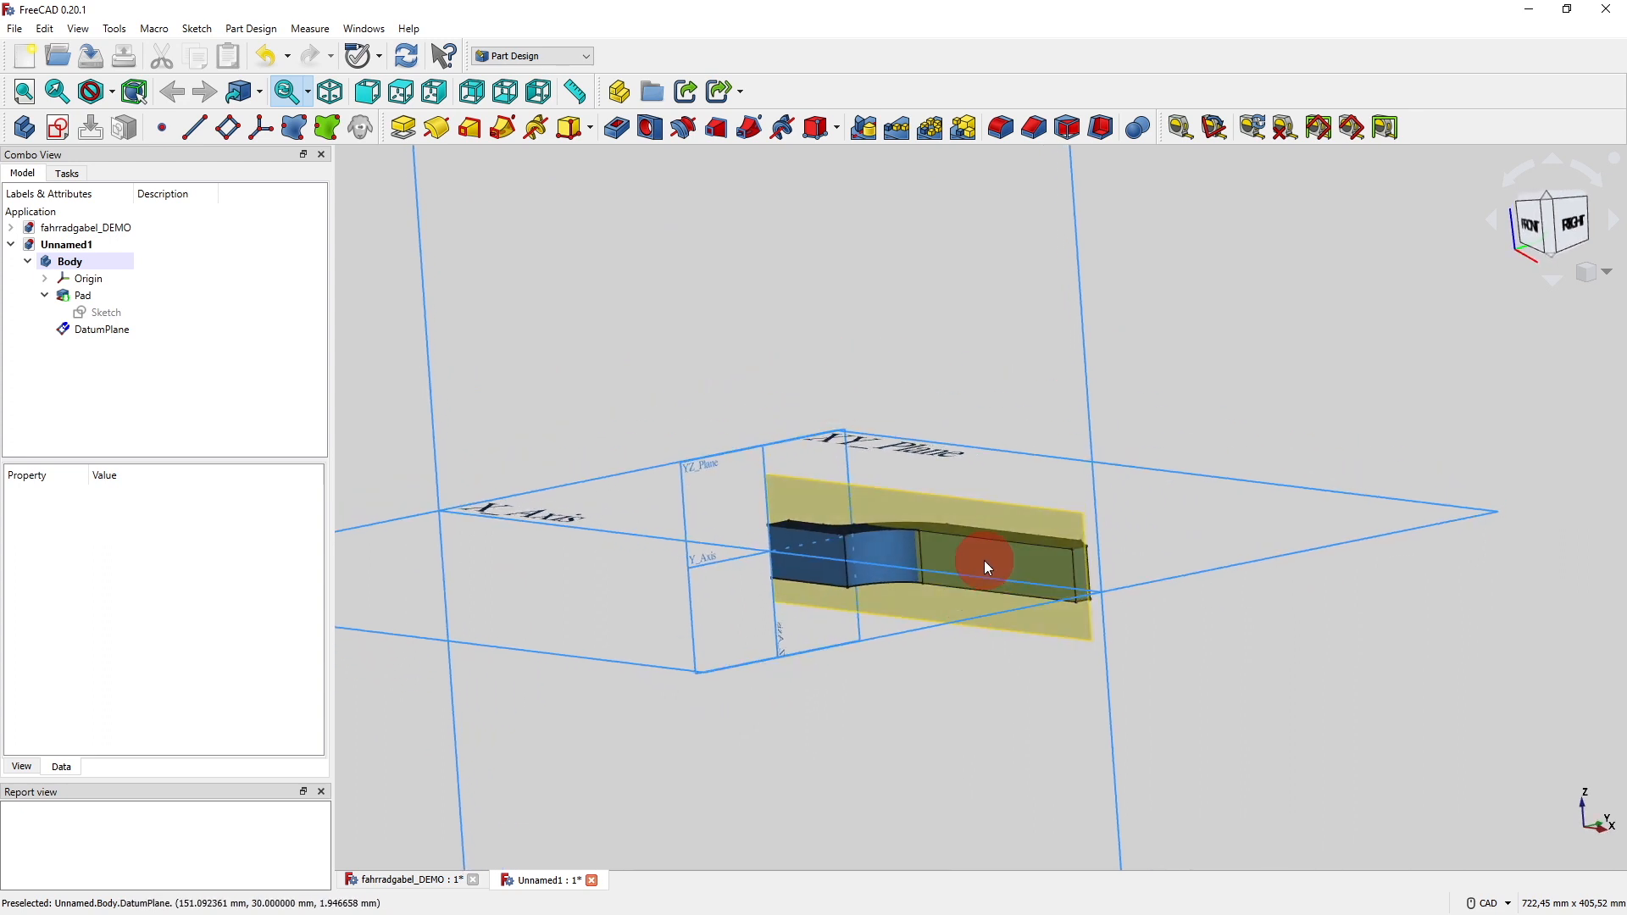
pyautogui.scroll(-2, 984, 561)
pyautogui.scroll(5, 983, 561)
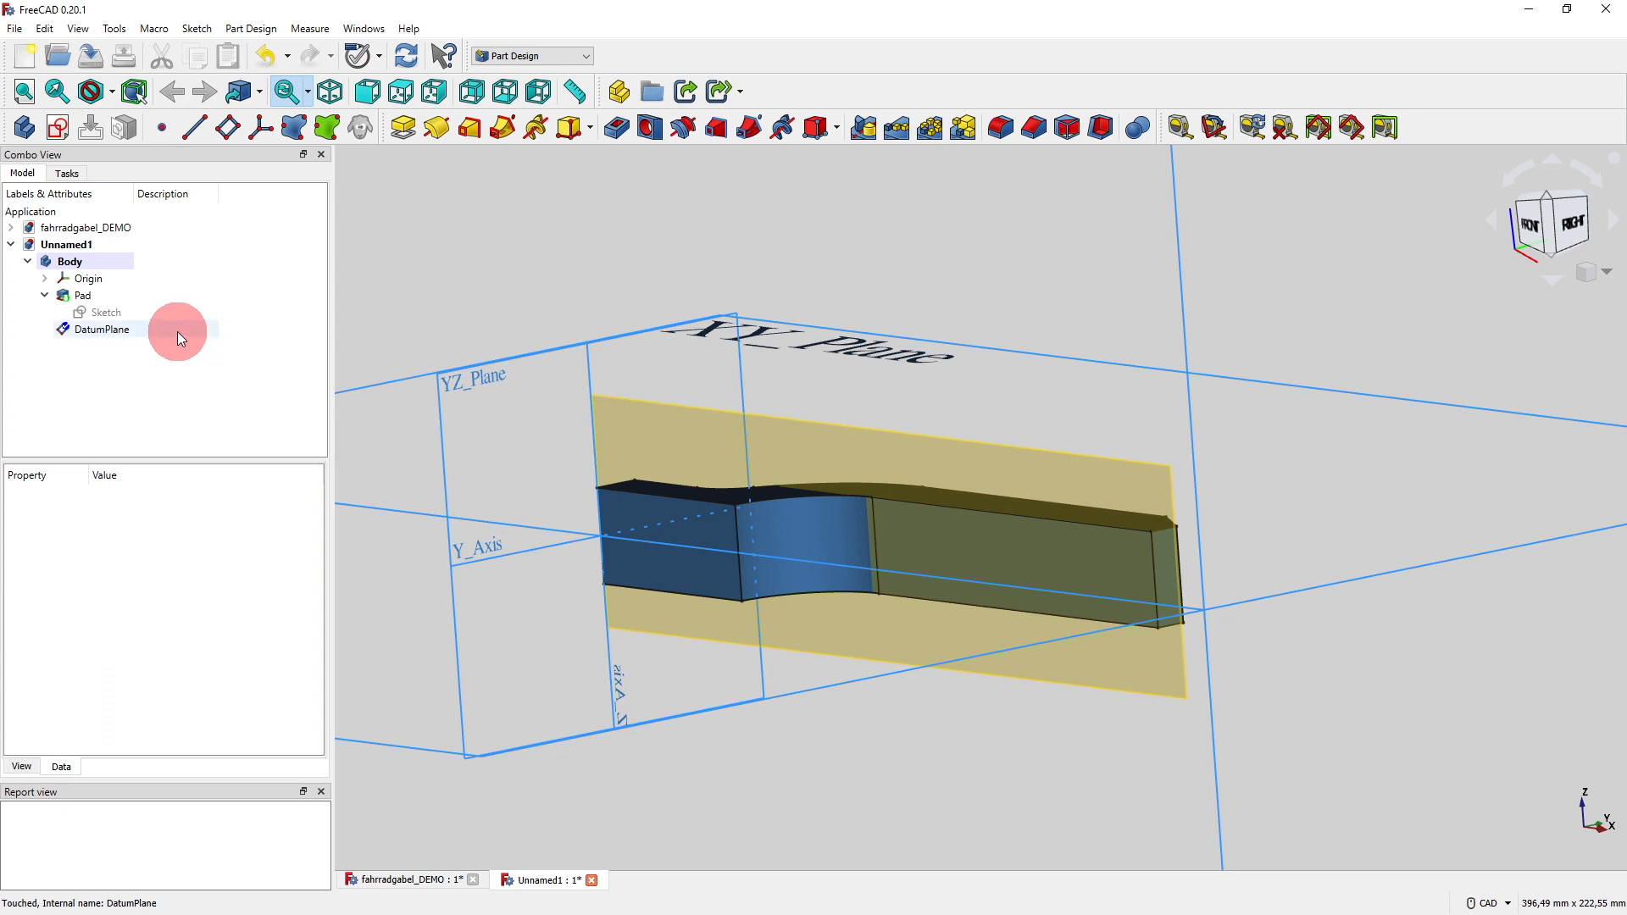
# Create a new sketch on the datum plane.
pyautogui.click(44, 294)
pyautogui.click(125, 307)
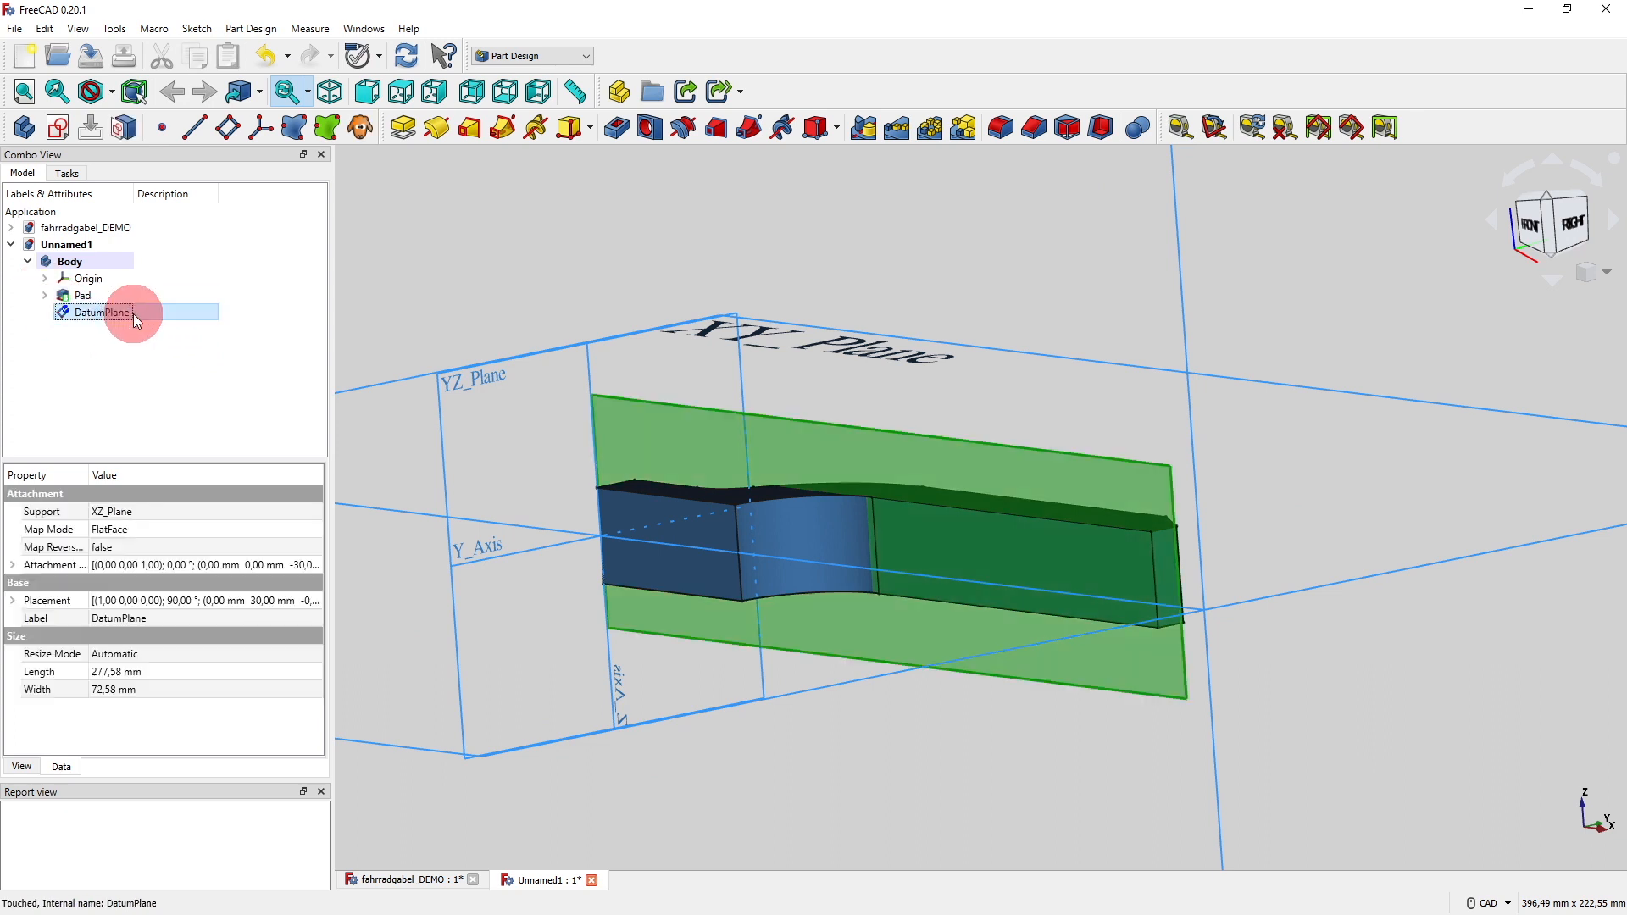
pyautogui.click(59, 127)
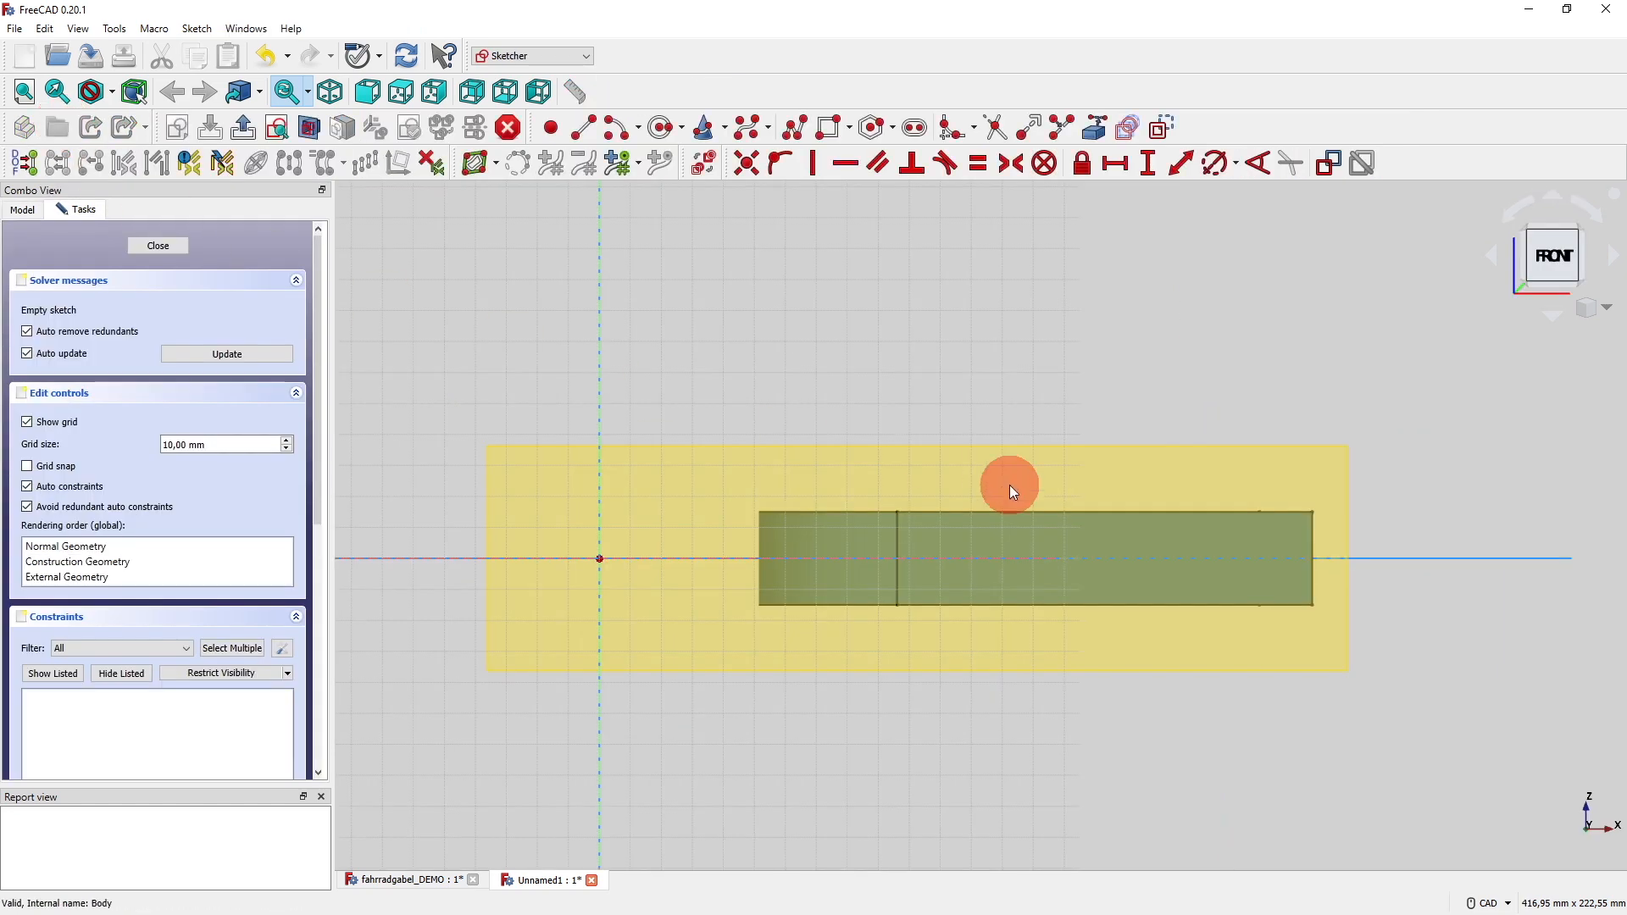
# Draw a closed five-sided polyline over the fork leg's outer end, about 50 mm wide and 57 mm high, with a slanted upper outer corner.
pyautogui.moveTo(970, 476); pyautogui.dragTo(709, 462, button='middle')
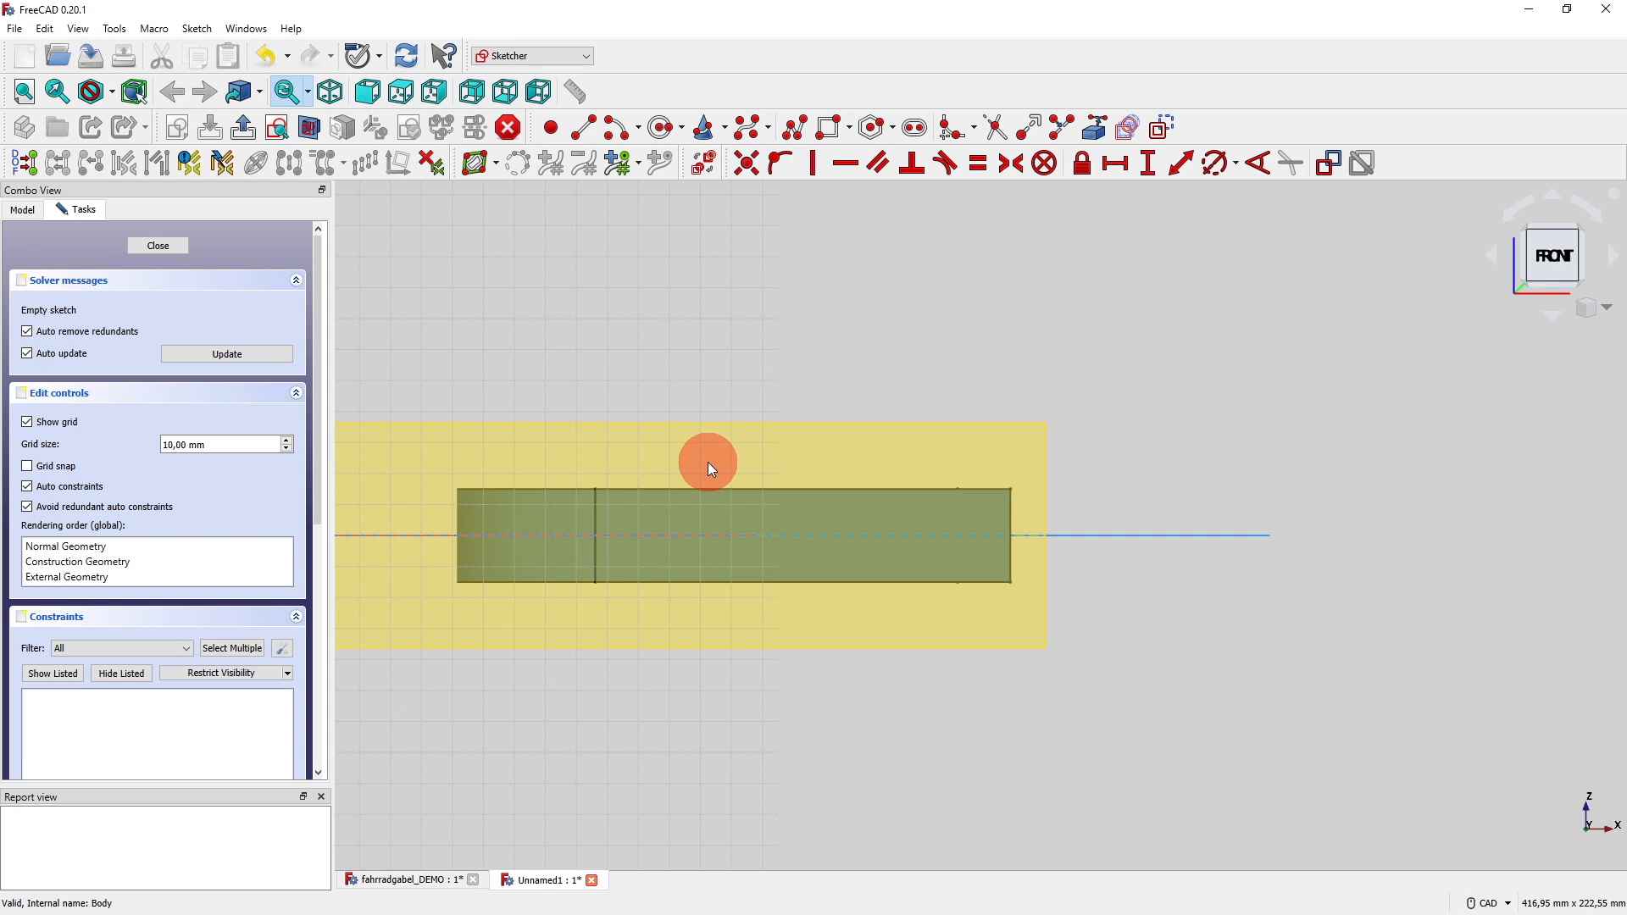
pyautogui.scroll(2, 710, 467)
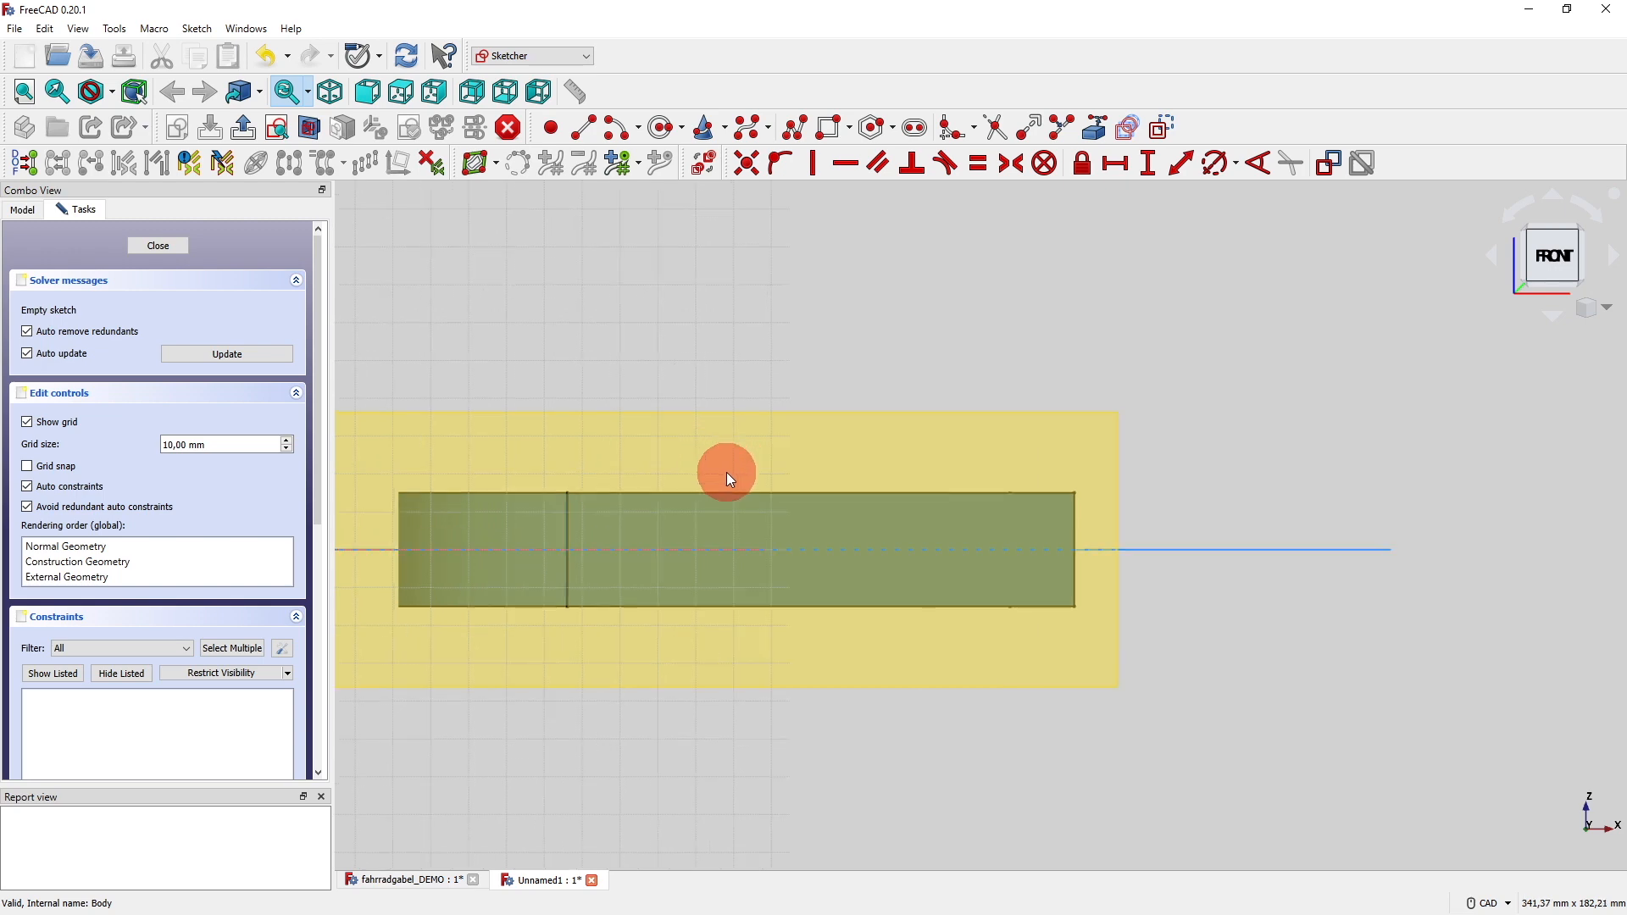
pyautogui.click(791, 131)
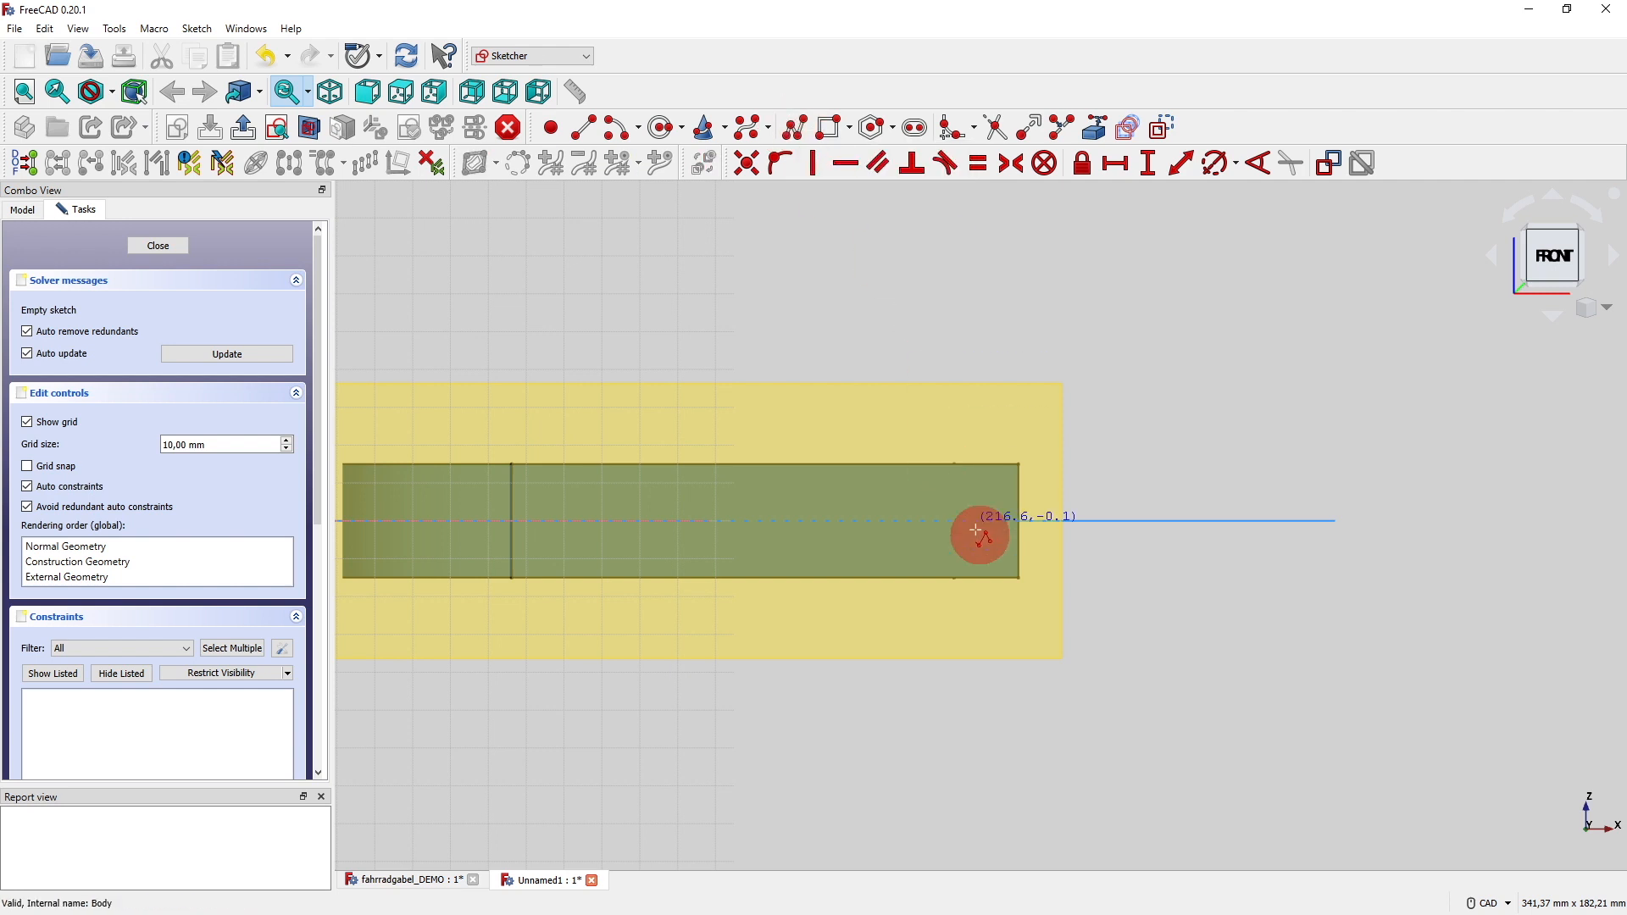
pyautogui.click(974, 579)
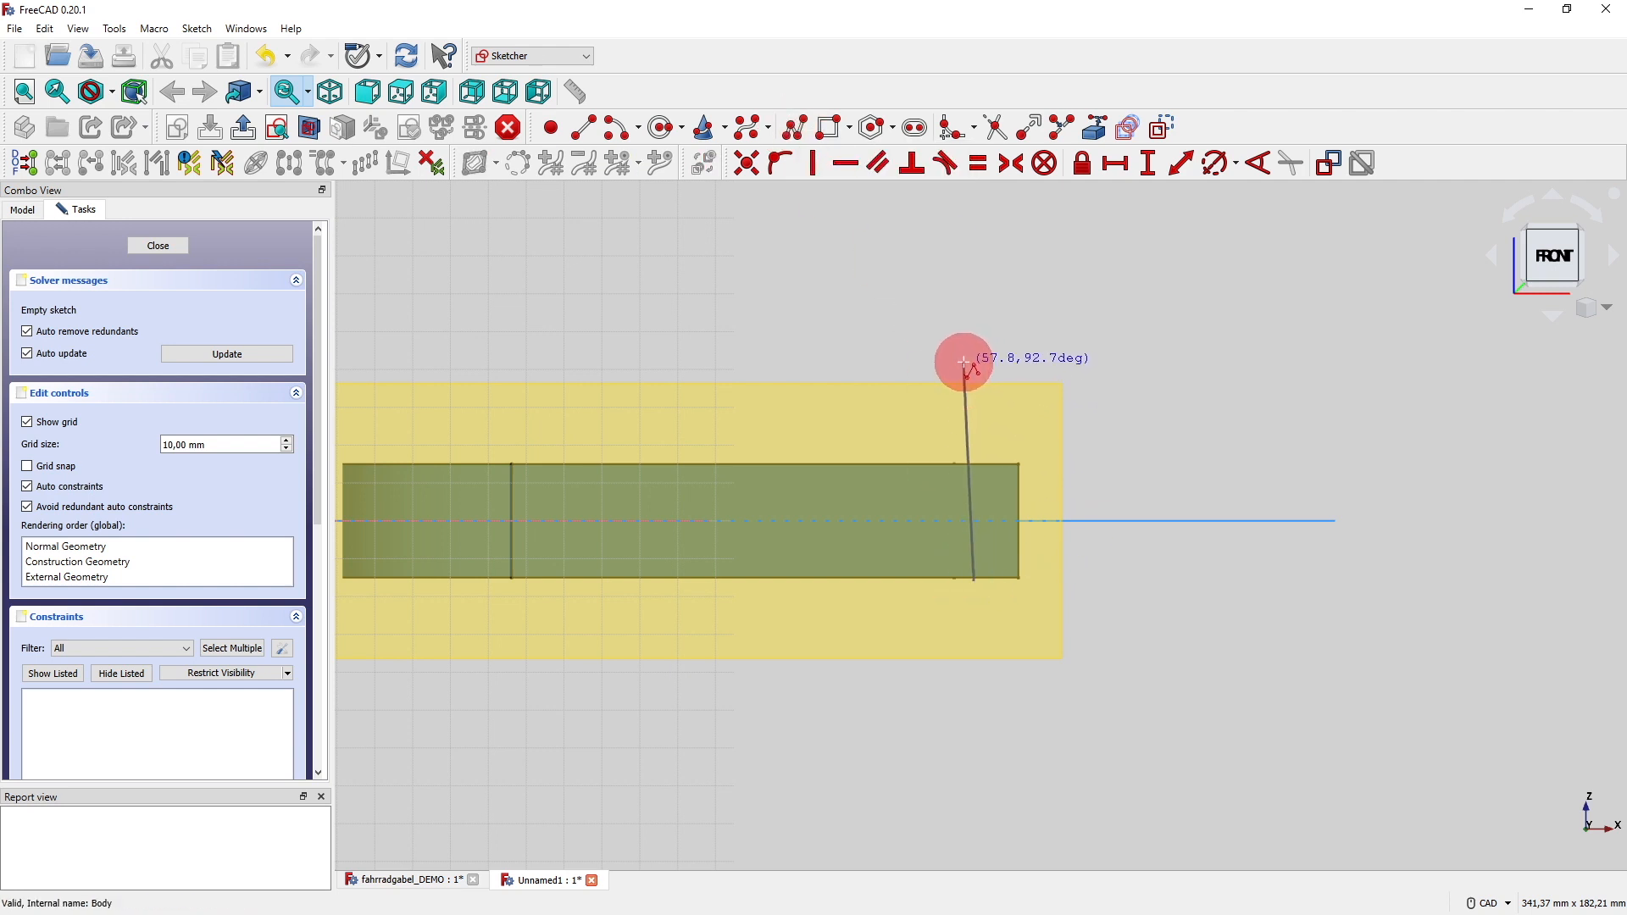
pyautogui.click(973, 364)
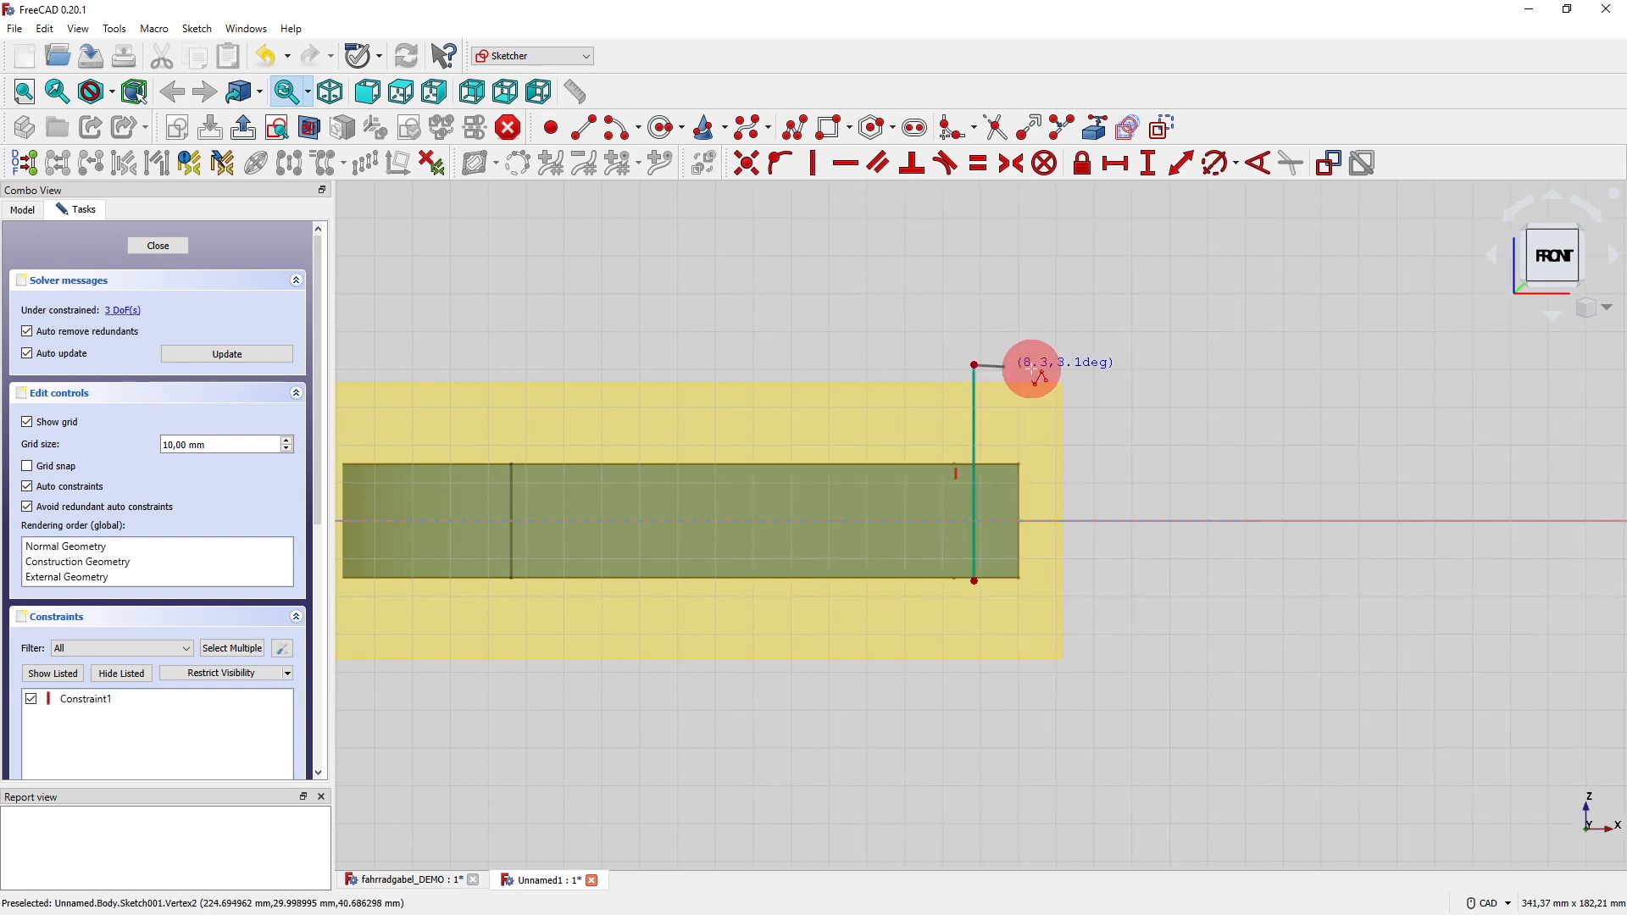
pyautogui.click(1086, 365)
pyautogui.click(1163, 468)
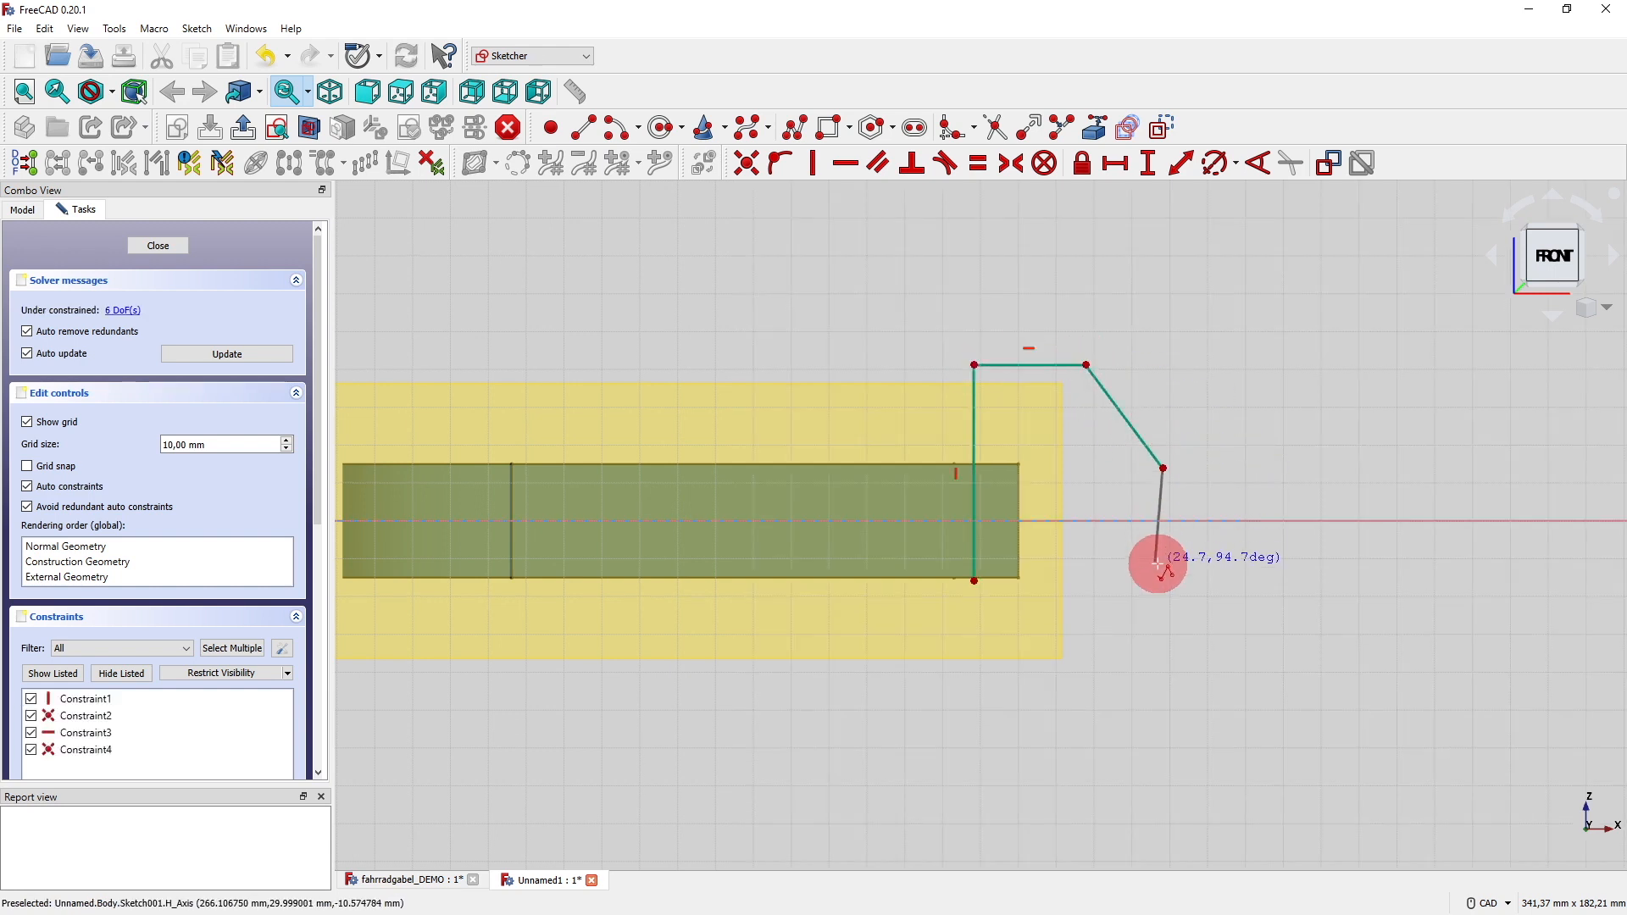
pyautogui.click(1163, 581)
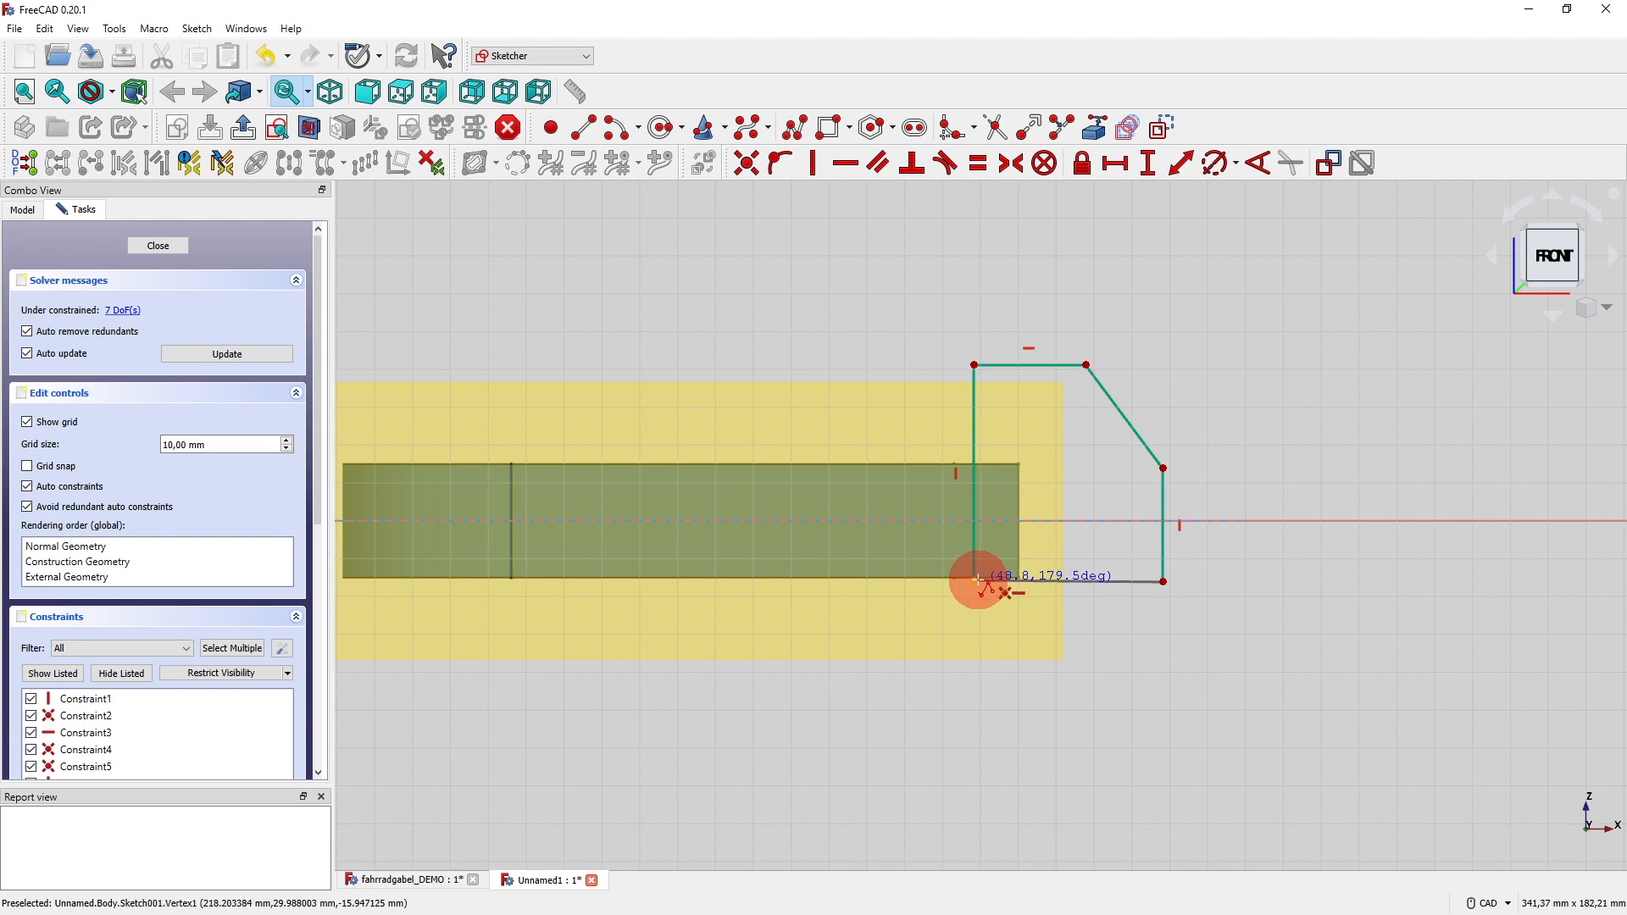
pyautogui.click(976, 582)
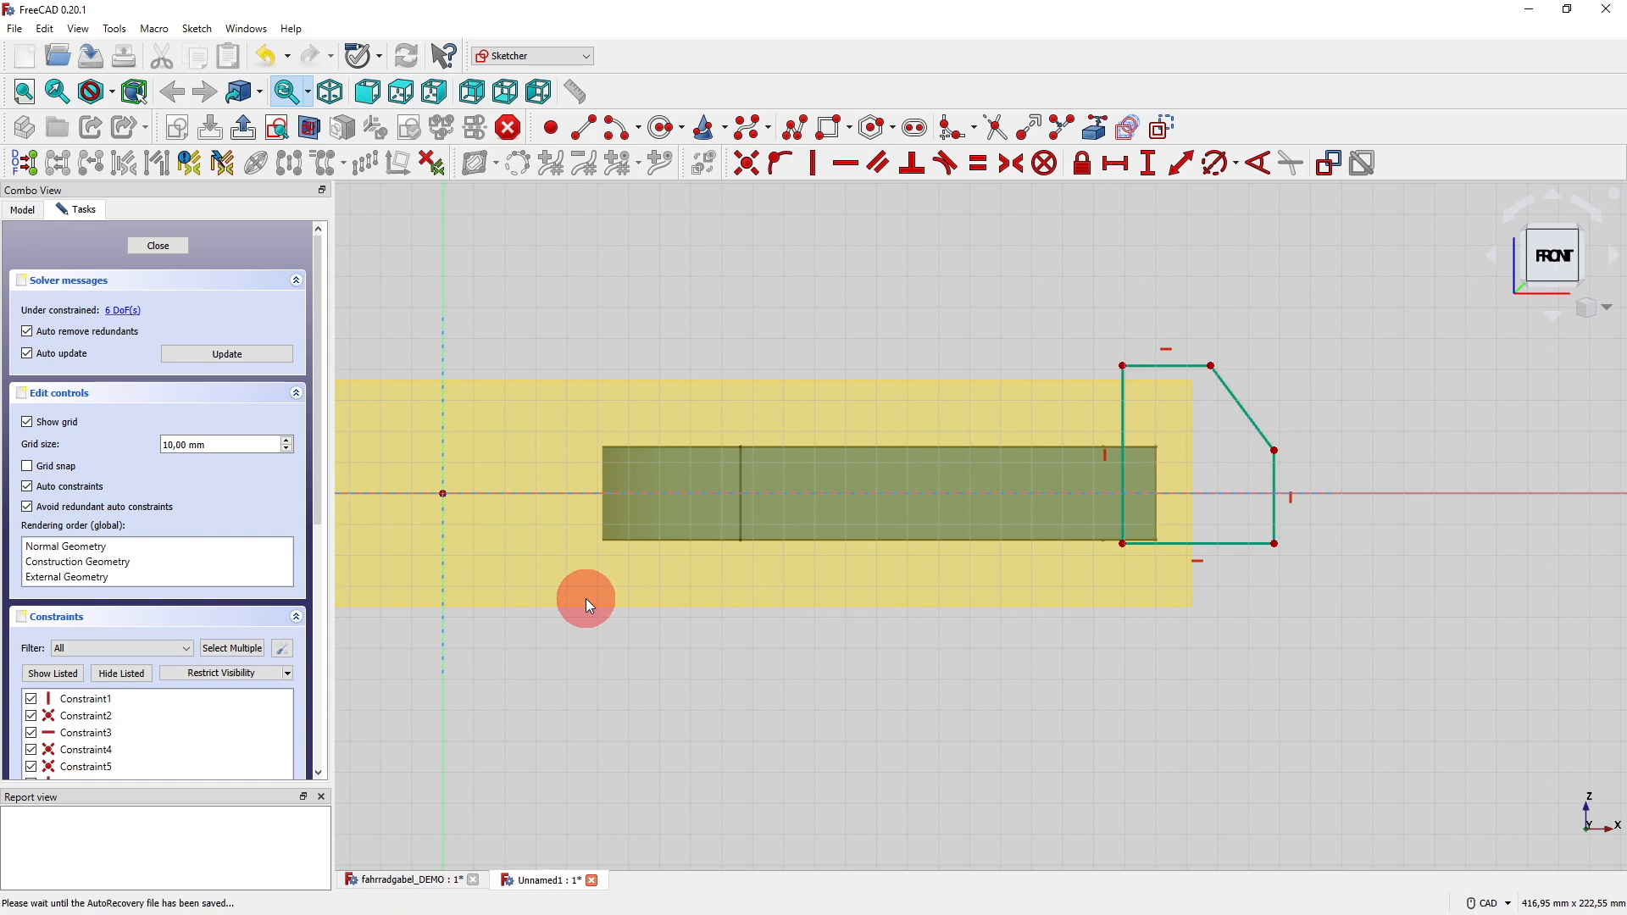
# Close the five-sided profile's sketch and select that sketch in the body.
pyautogui.click(159, 245)
pyautogui.moveTo(955, 581)
pyautogui.mouseDown(button='middle')
pyautogui.moveTo(973, 686)
pyautogui.moveTo(932, 678)
pyautogui.mouseUp(button='middle')
pyautogui.click(127, 330)
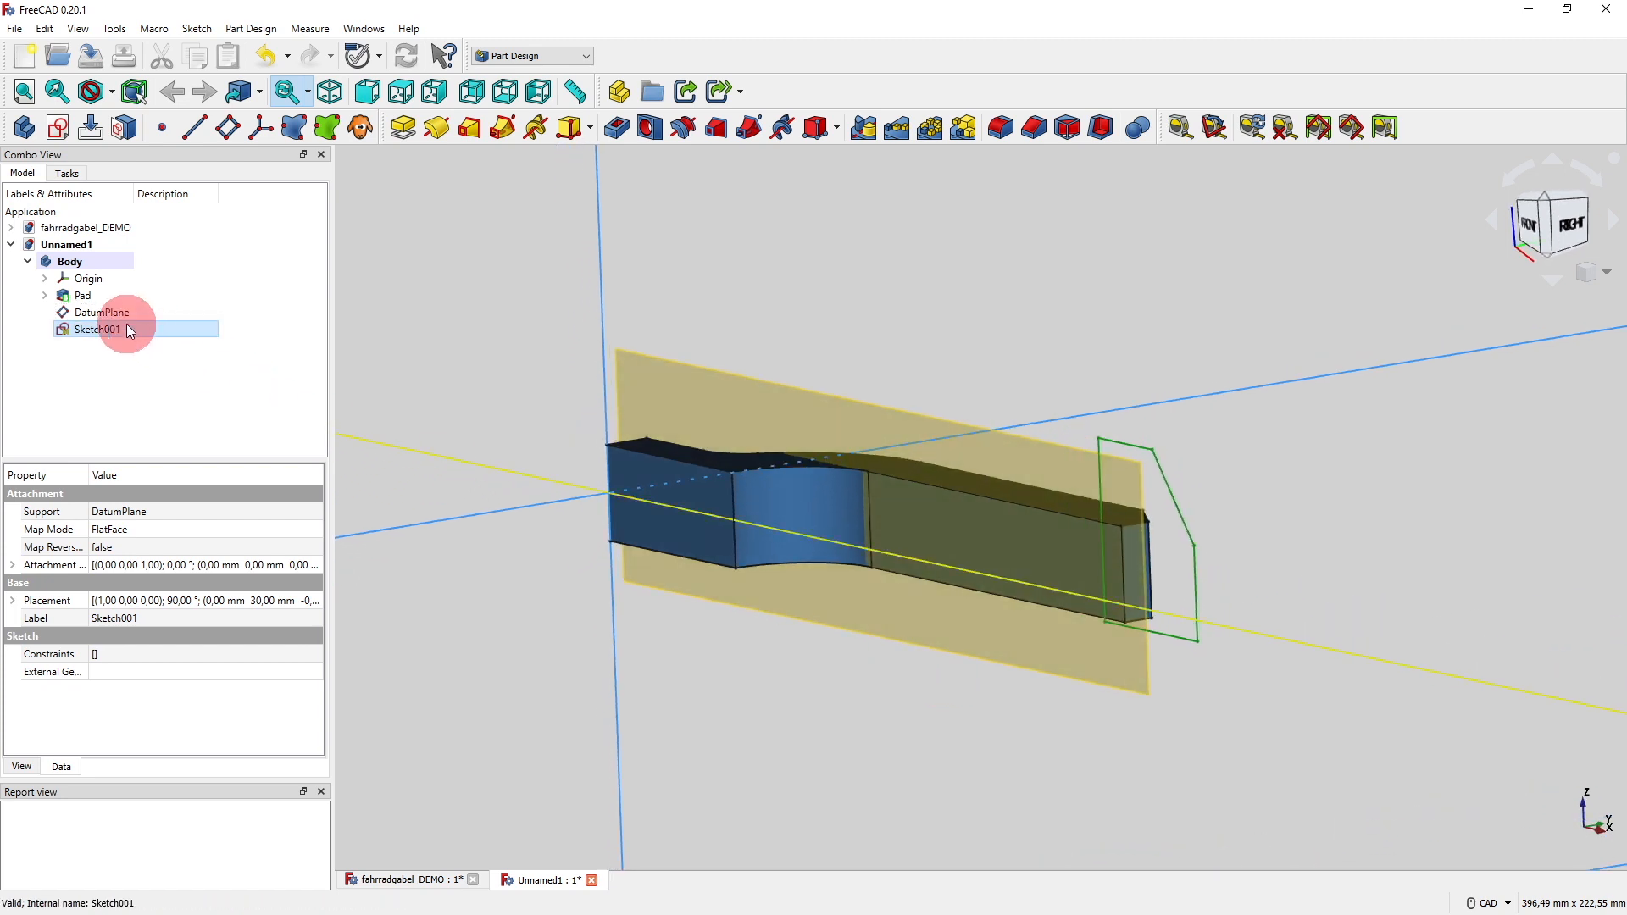
# Hide the datum plane and inspect the fork leg's beveled outer end beside the five-sided profile.
pyautogui.click(105, 315)
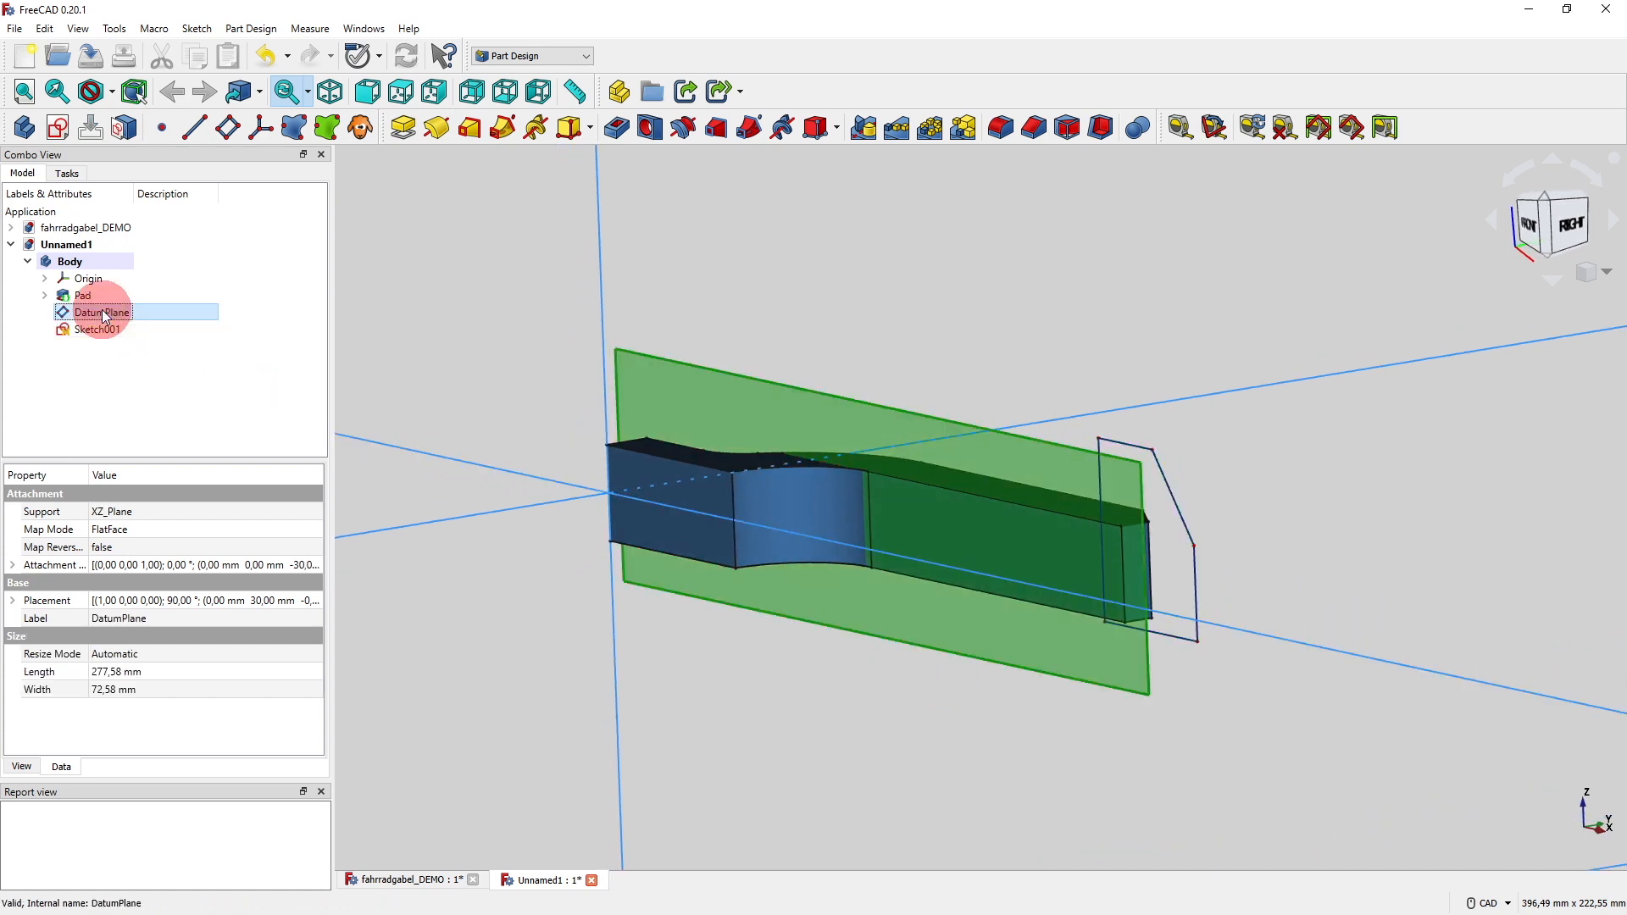
pyautogui.press('space')
pyautogui.moveTo(1326, 527); pyautogui.dragTo(937, 551, button='middle')
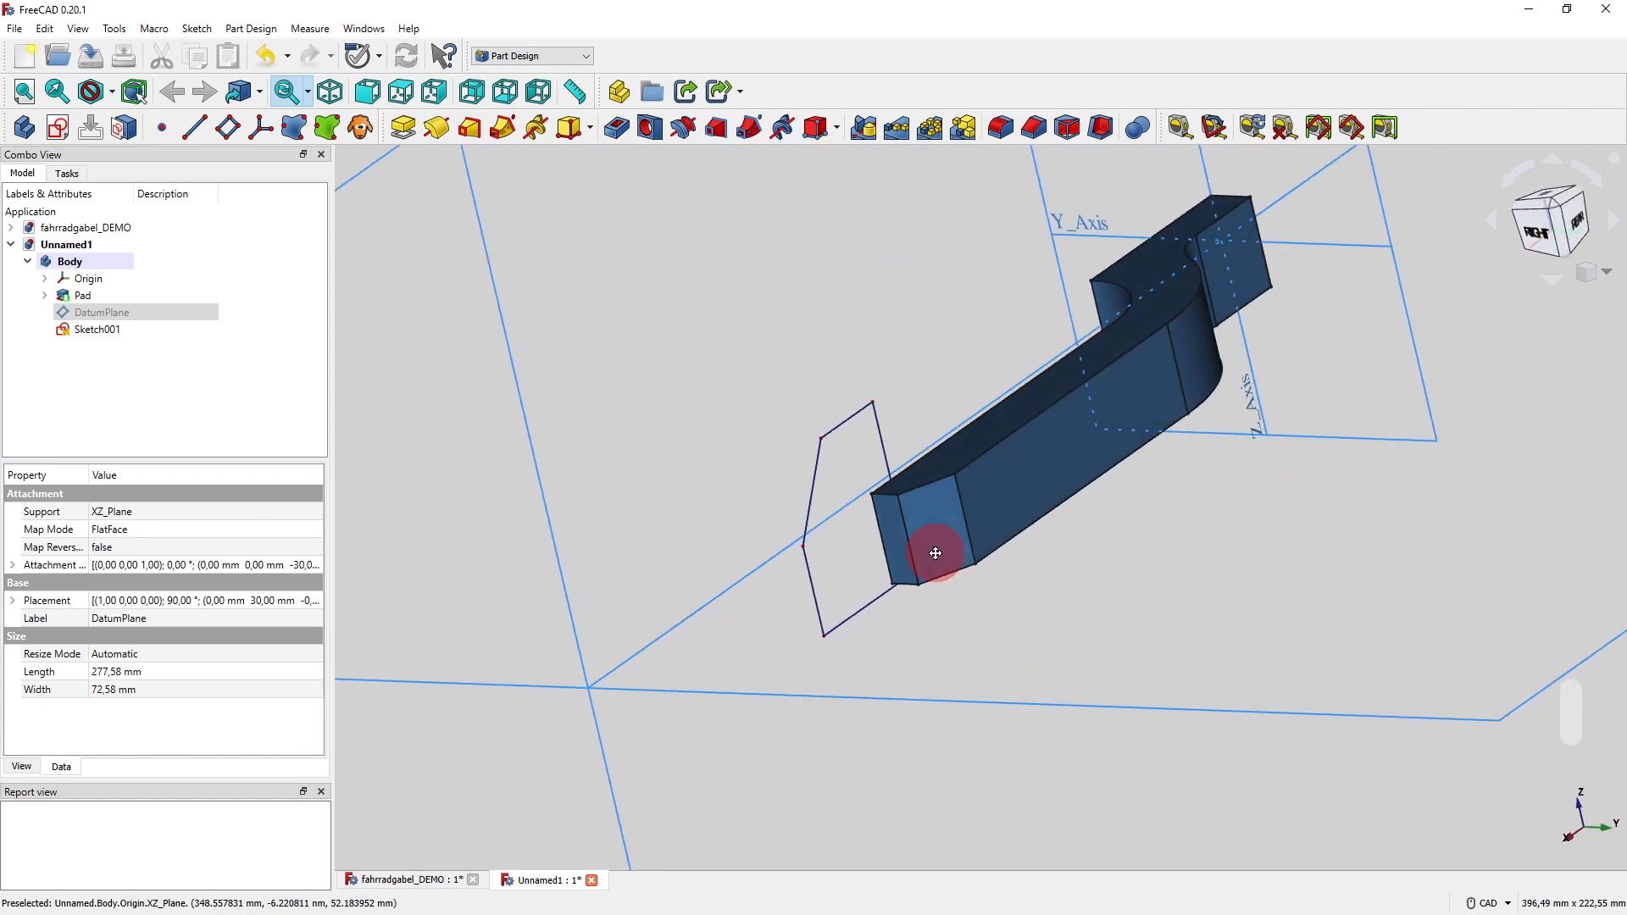
pyautogui.scroll(3, 998, 588)
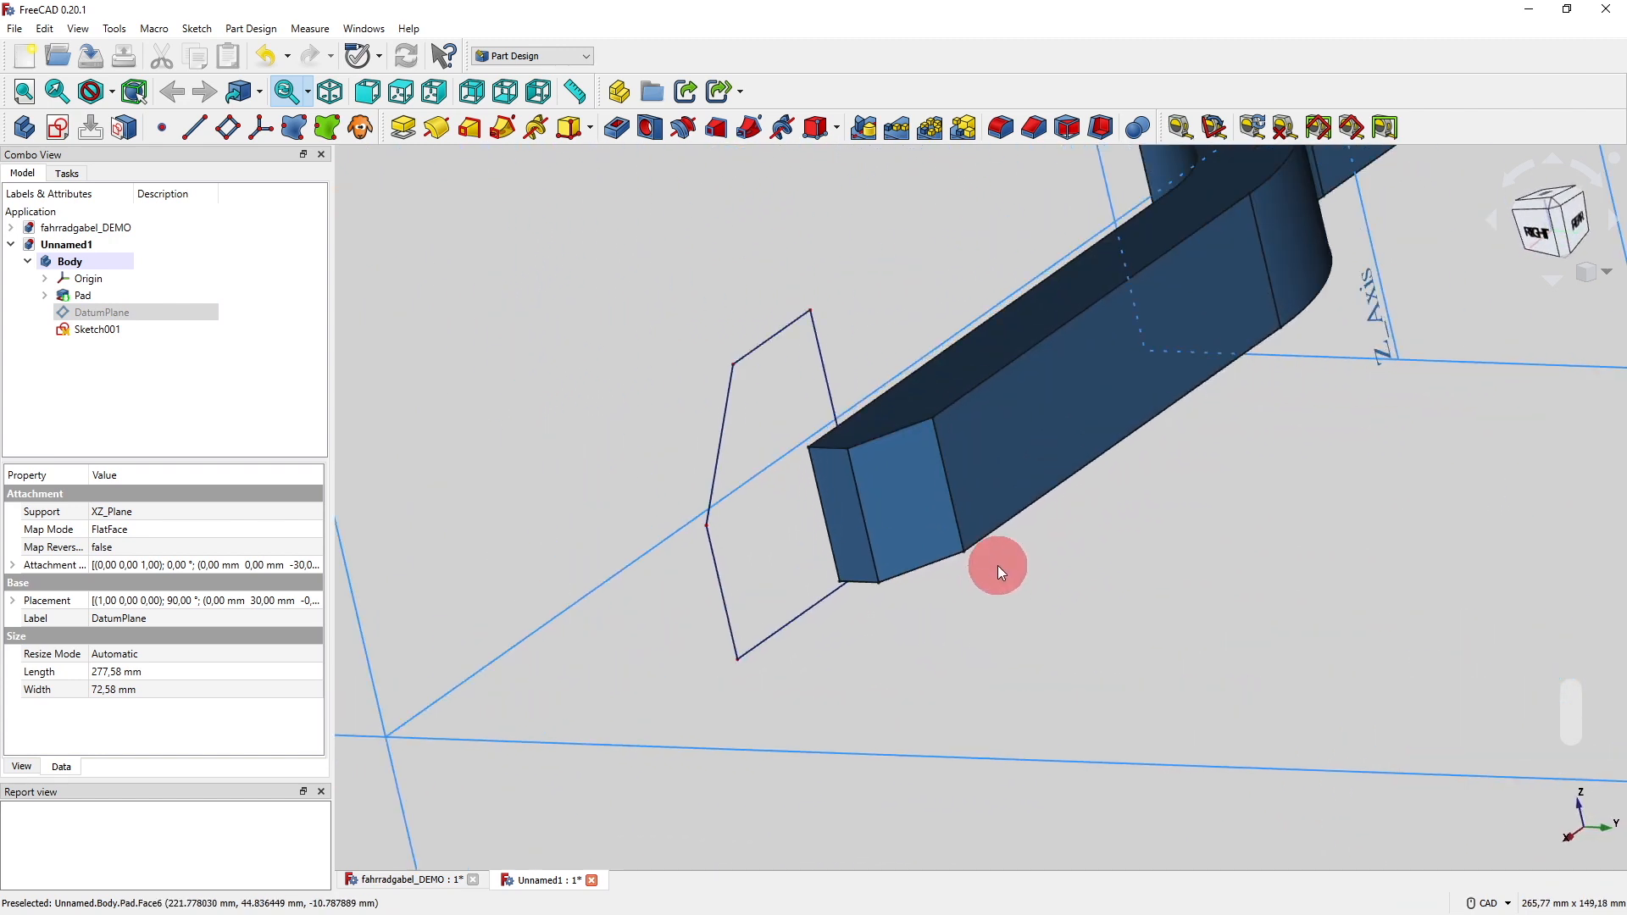
pyautogui.click(948, 476)
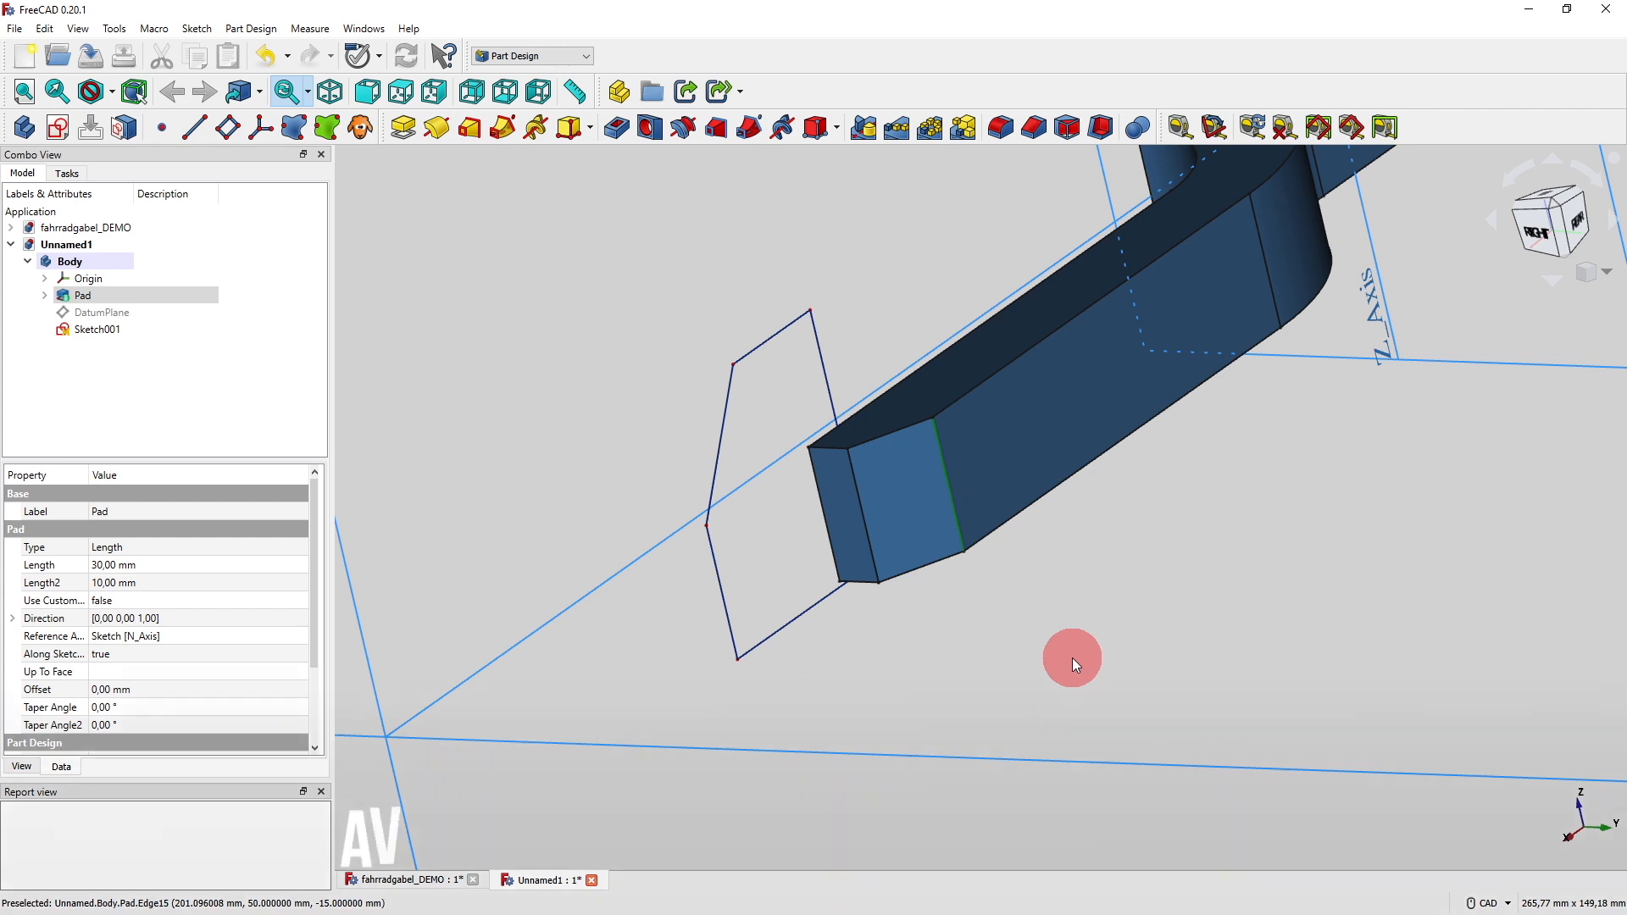
pyautogui.click(1071, 658)
pyautogui.moveTo(1071, 658); pyautogui.dragTo(1090, 417, button='middle')
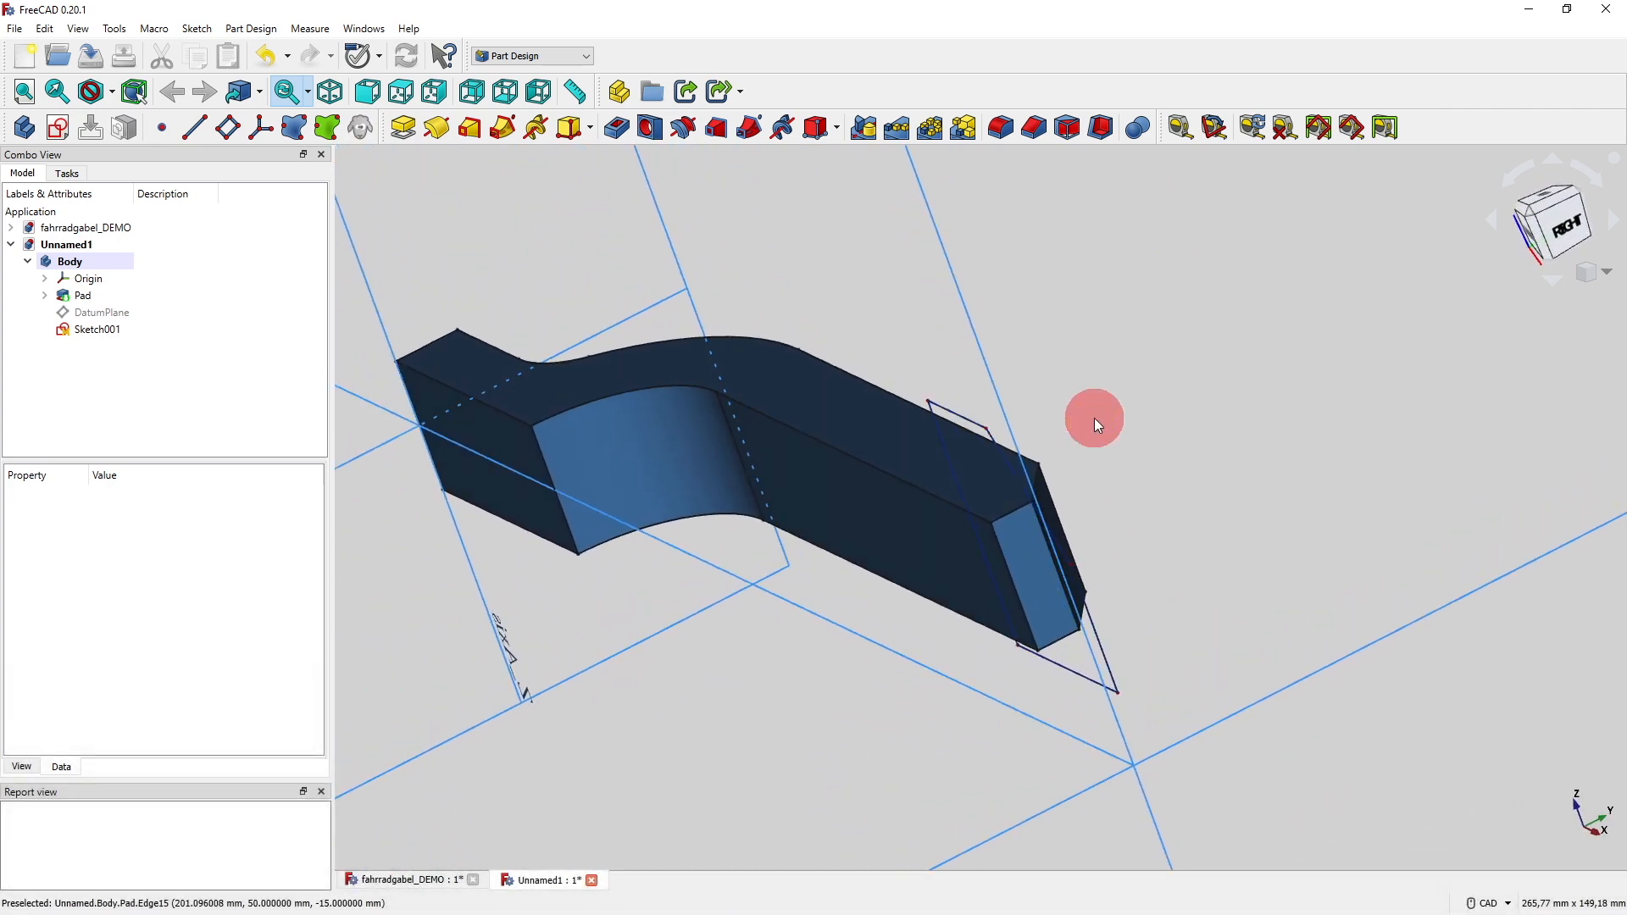
# Hide the fork leg's pad and show the base sketch it was extruded from.
pyautogui.click(45, 296)
pyautogui.click(88, 296)
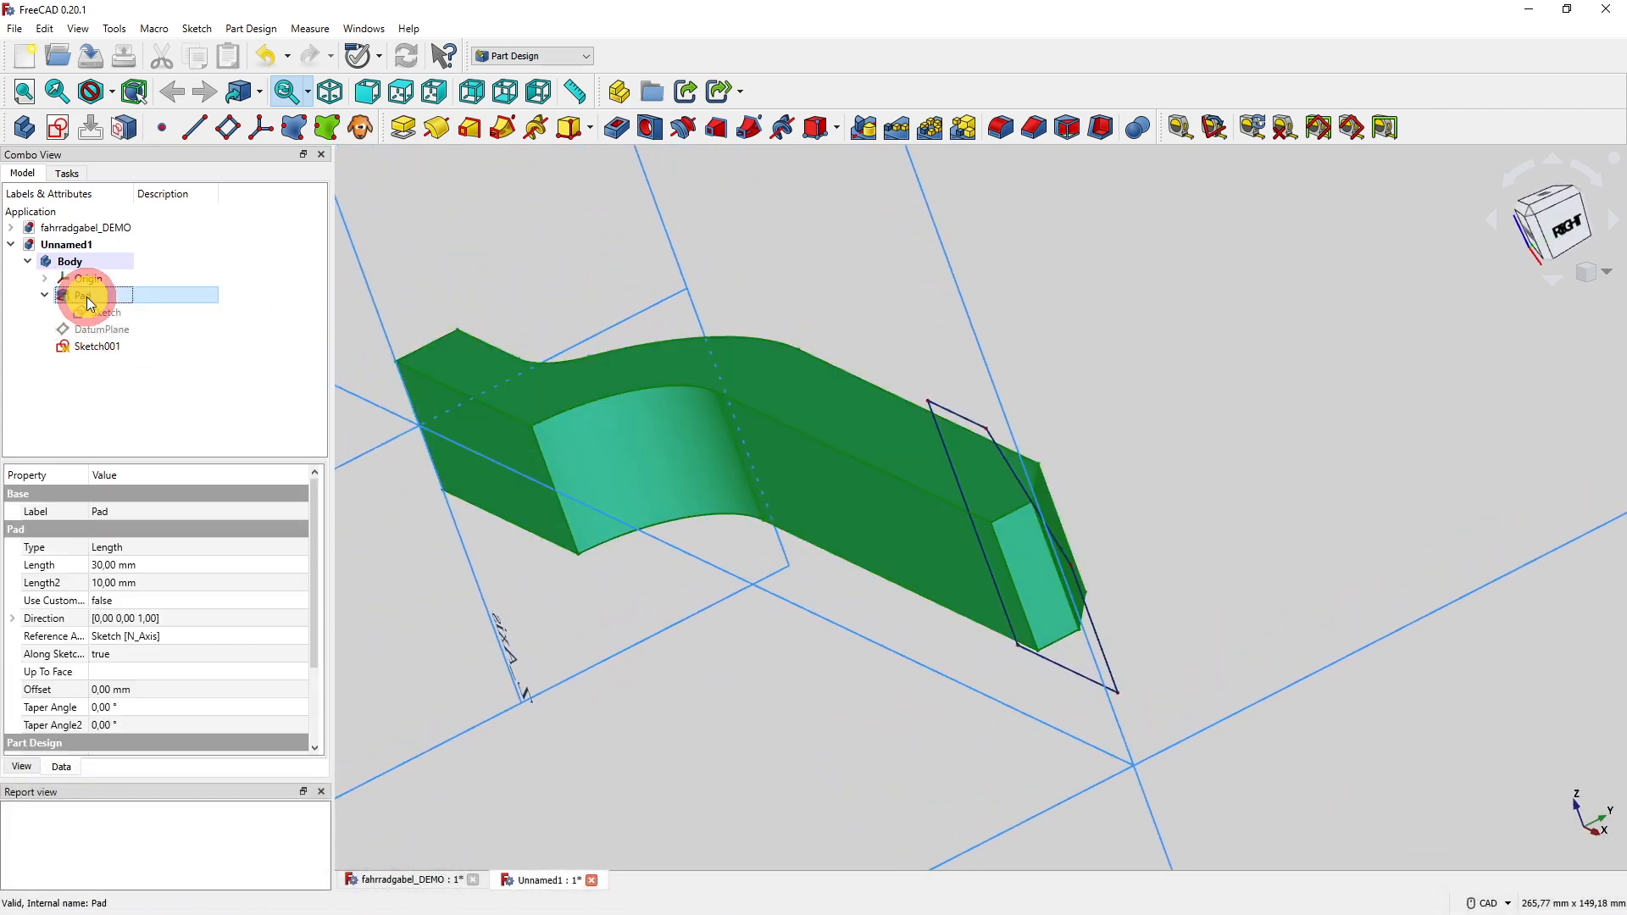
pyautogui.press('space')
pyautogui.click(127, 313)
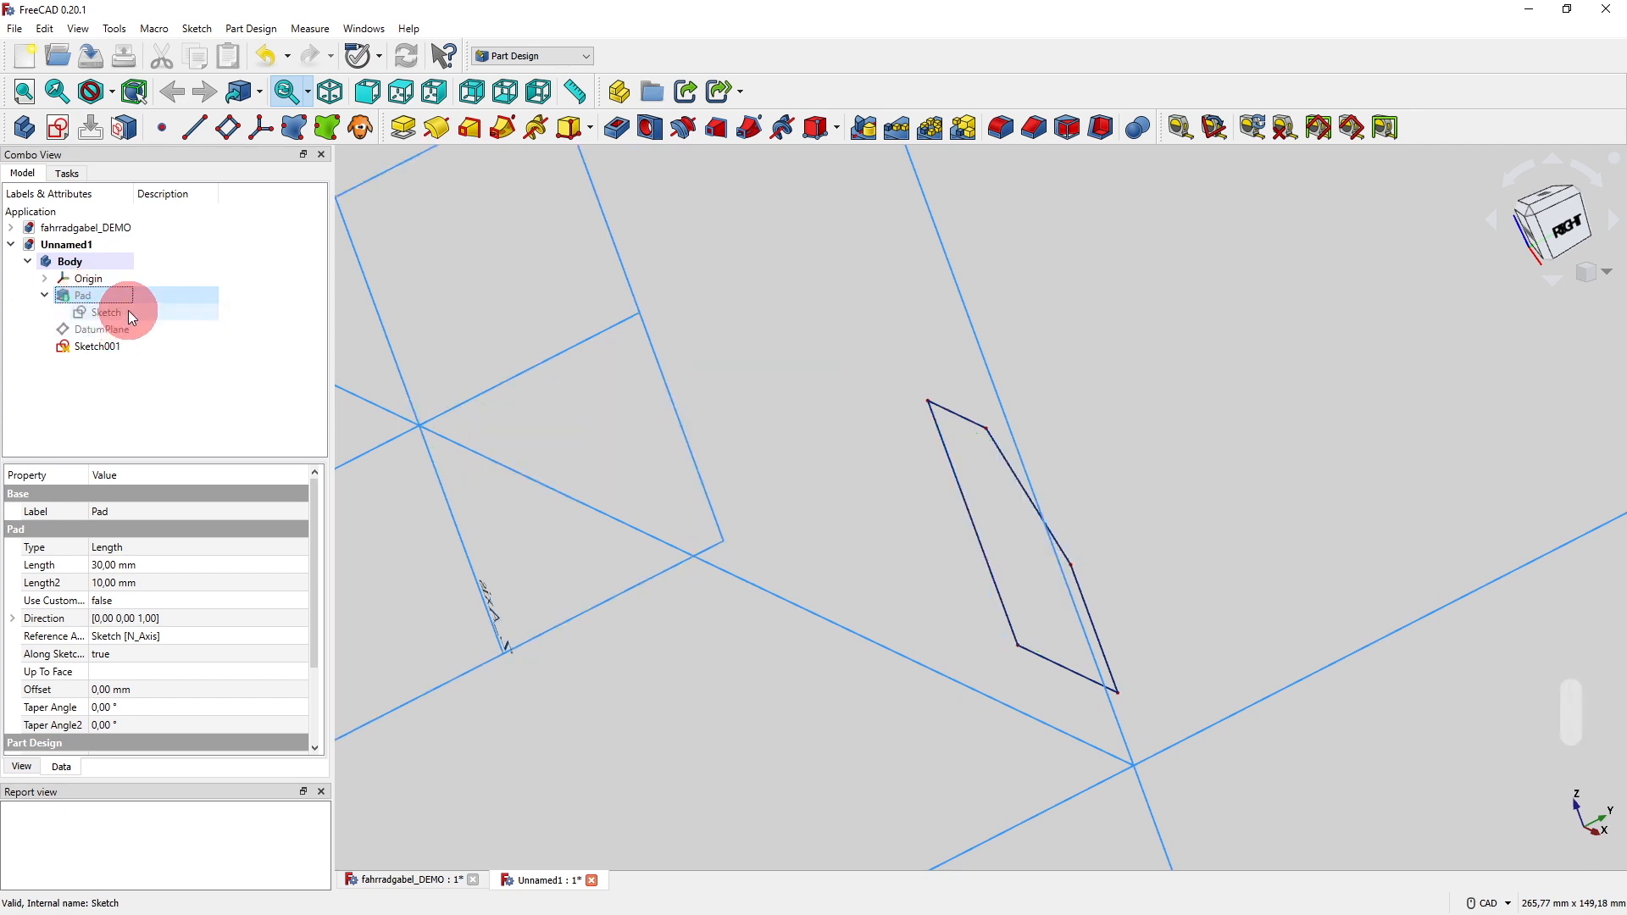
pyautogui.press('space')
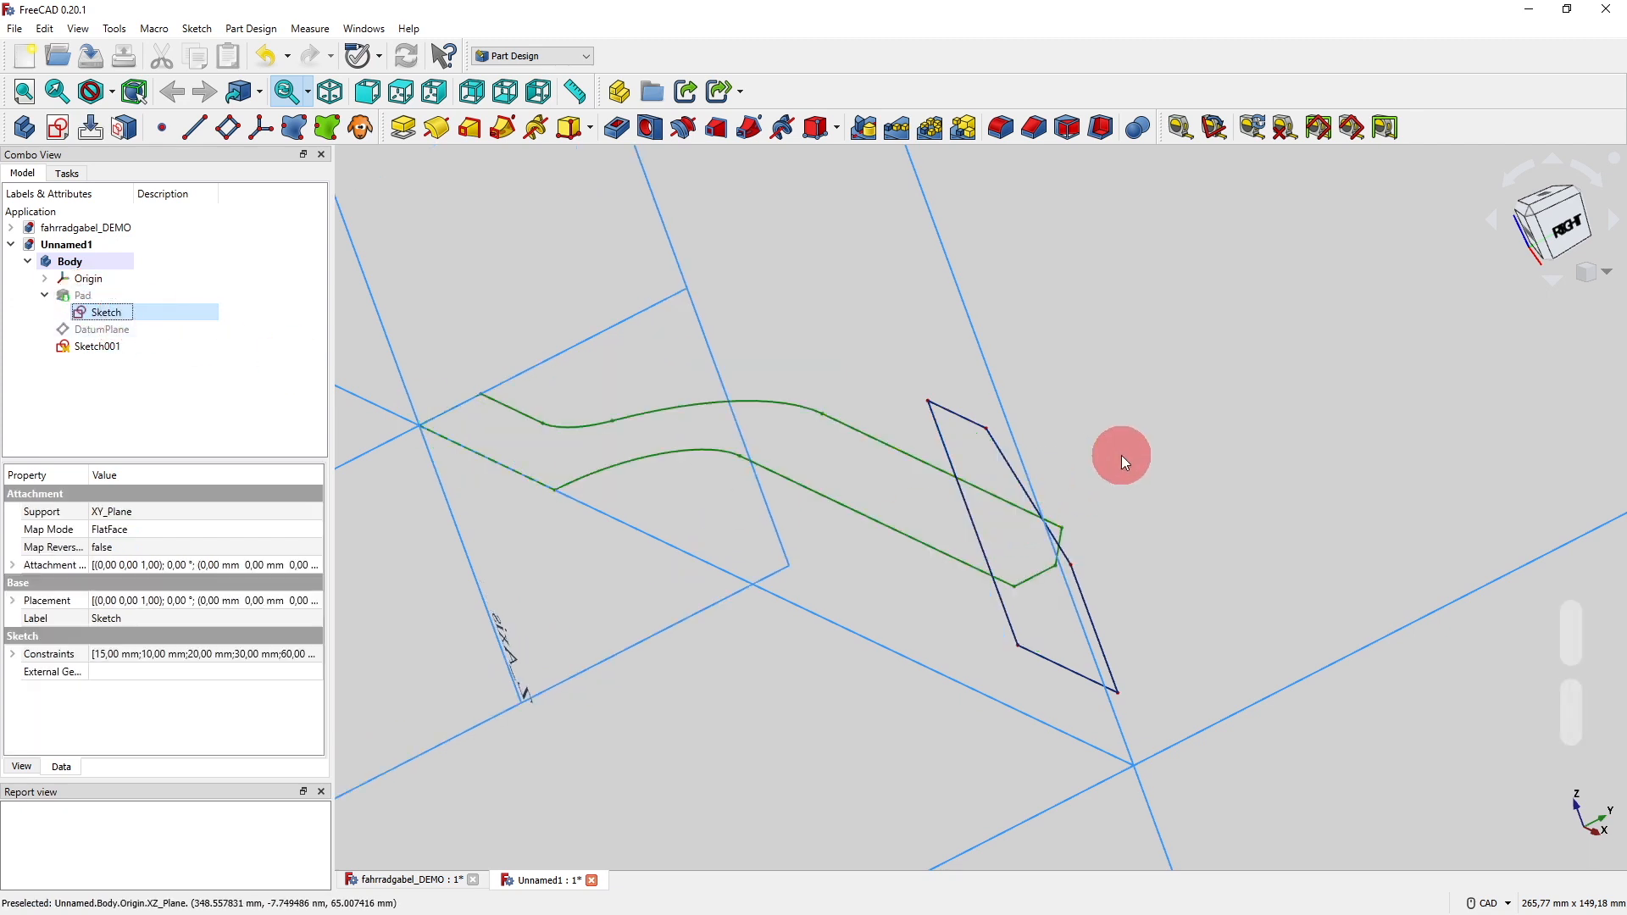
pyautogui.click(1123, 456)
pyautogui.moveTo(1123, 456)
pyautogui.mouseDown(button='middle')
pyautogui.moveTo(1068, 477)
pyautogui.moveTo(1126, 468)
pyautogui.mouseUp(button='middle')
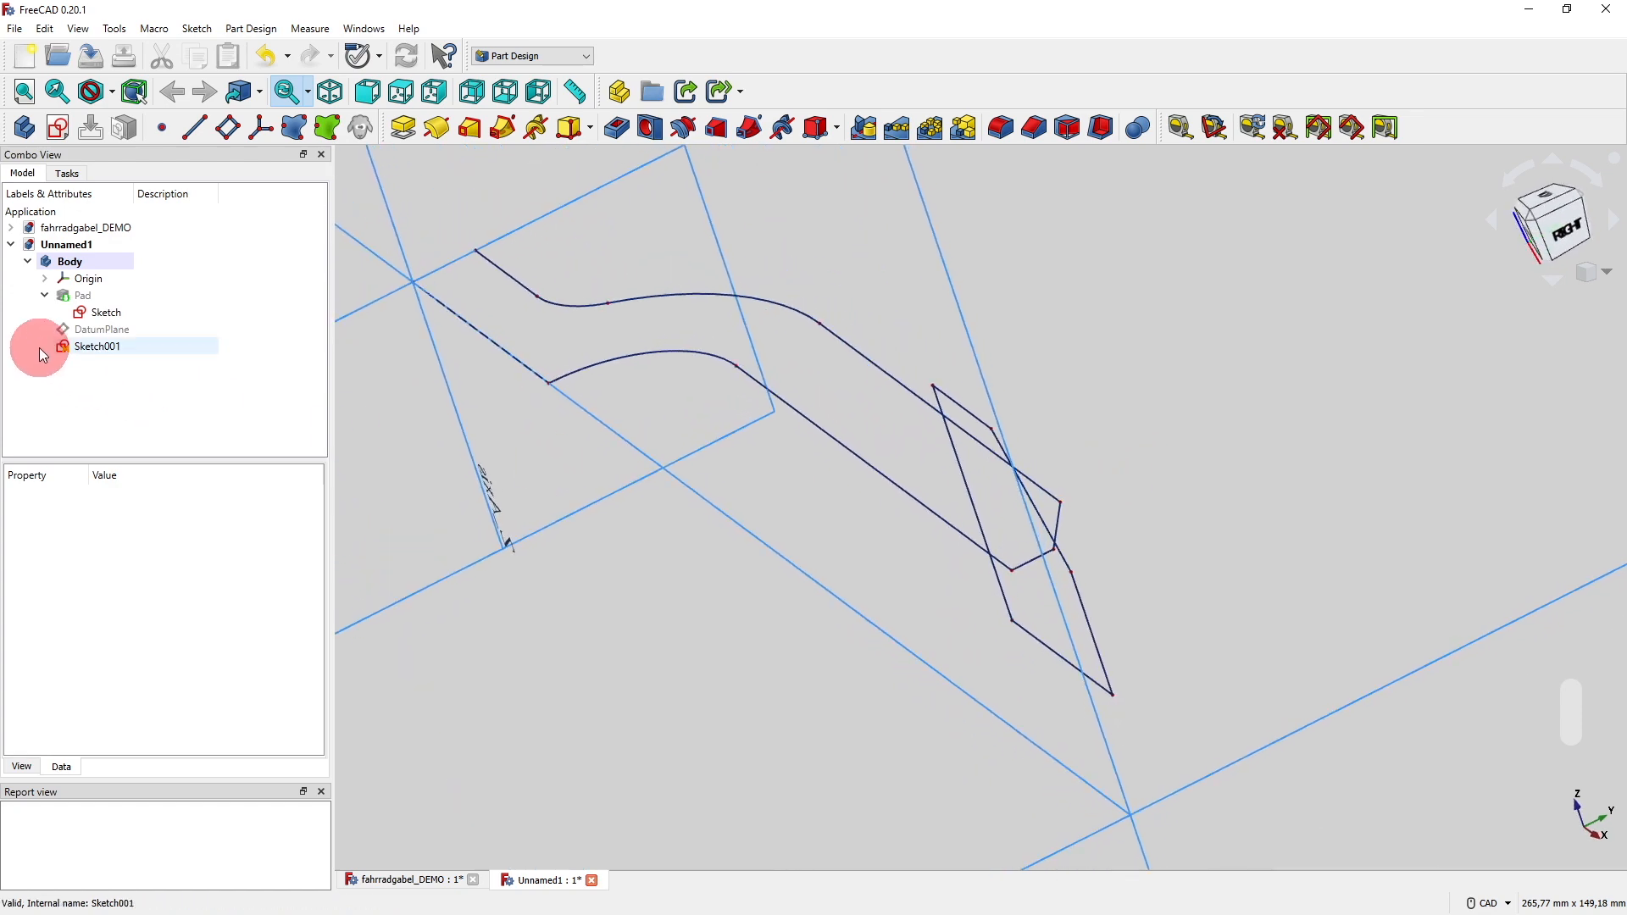
# Reopen the five-sided profile sketch and link the leg outline's corner at the start of its end bevel as external geometry.
pyautogui.doubleClick(94, 346)
pyautogui.press('Escape')
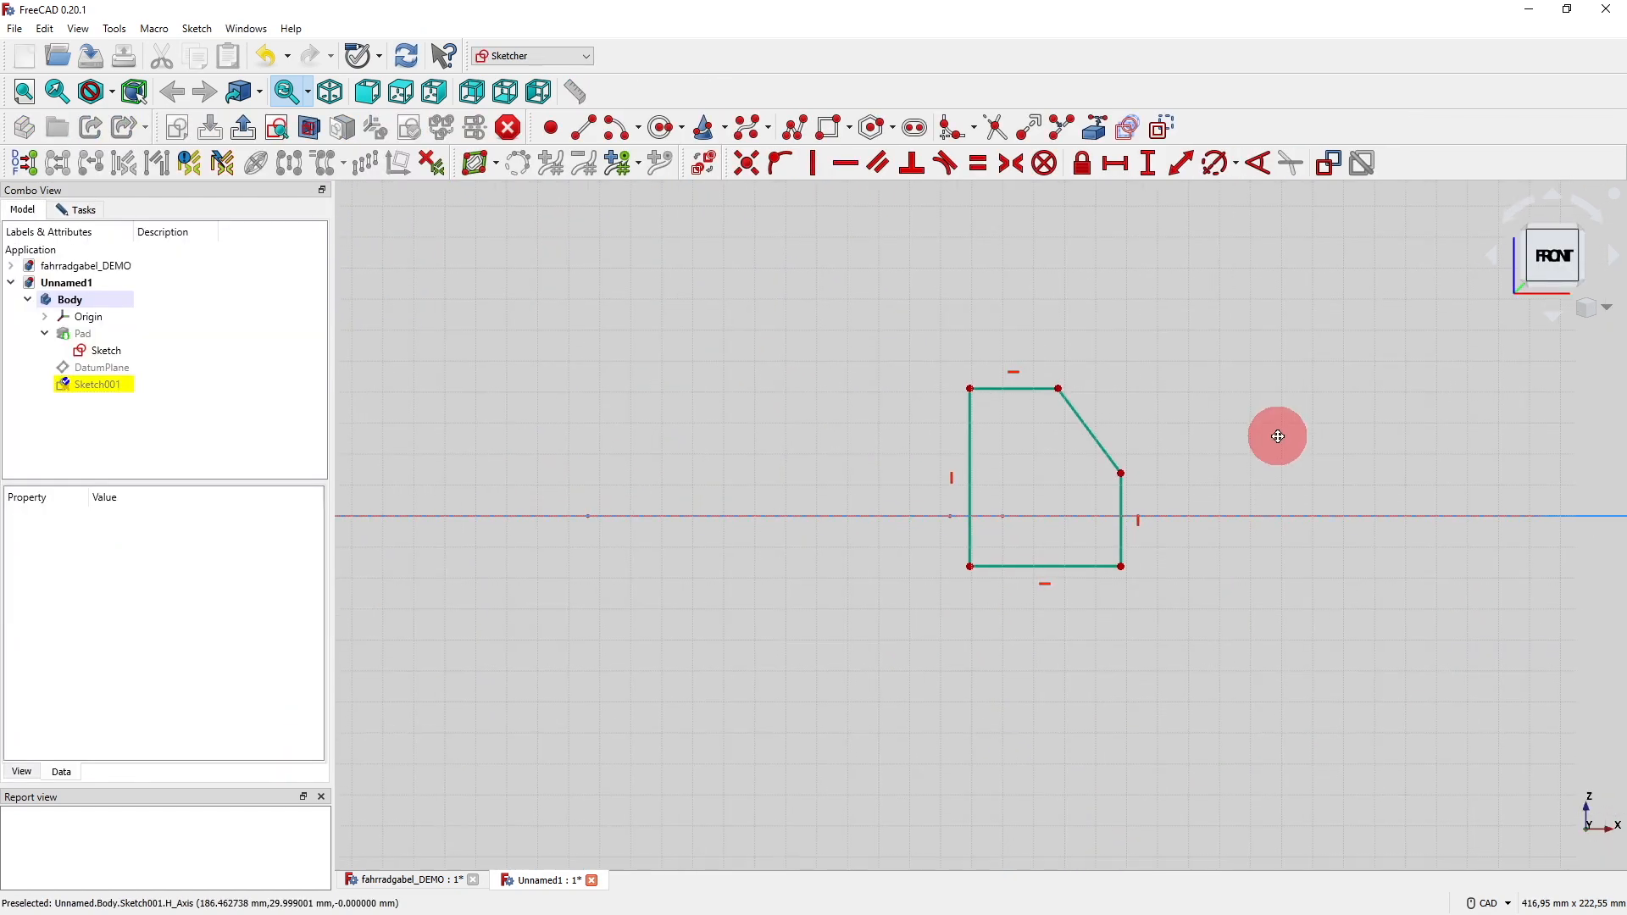
pyautogui.moveTo(1274, 433)
pyautogui.mouseDown(button='middle')
pyautogui.moveTo(1101, 519)
pyautogui.moveTo(1219, 419)
pyautogui.moveTo(1212, 438)
pyautogui.mouseUp(button='middle')
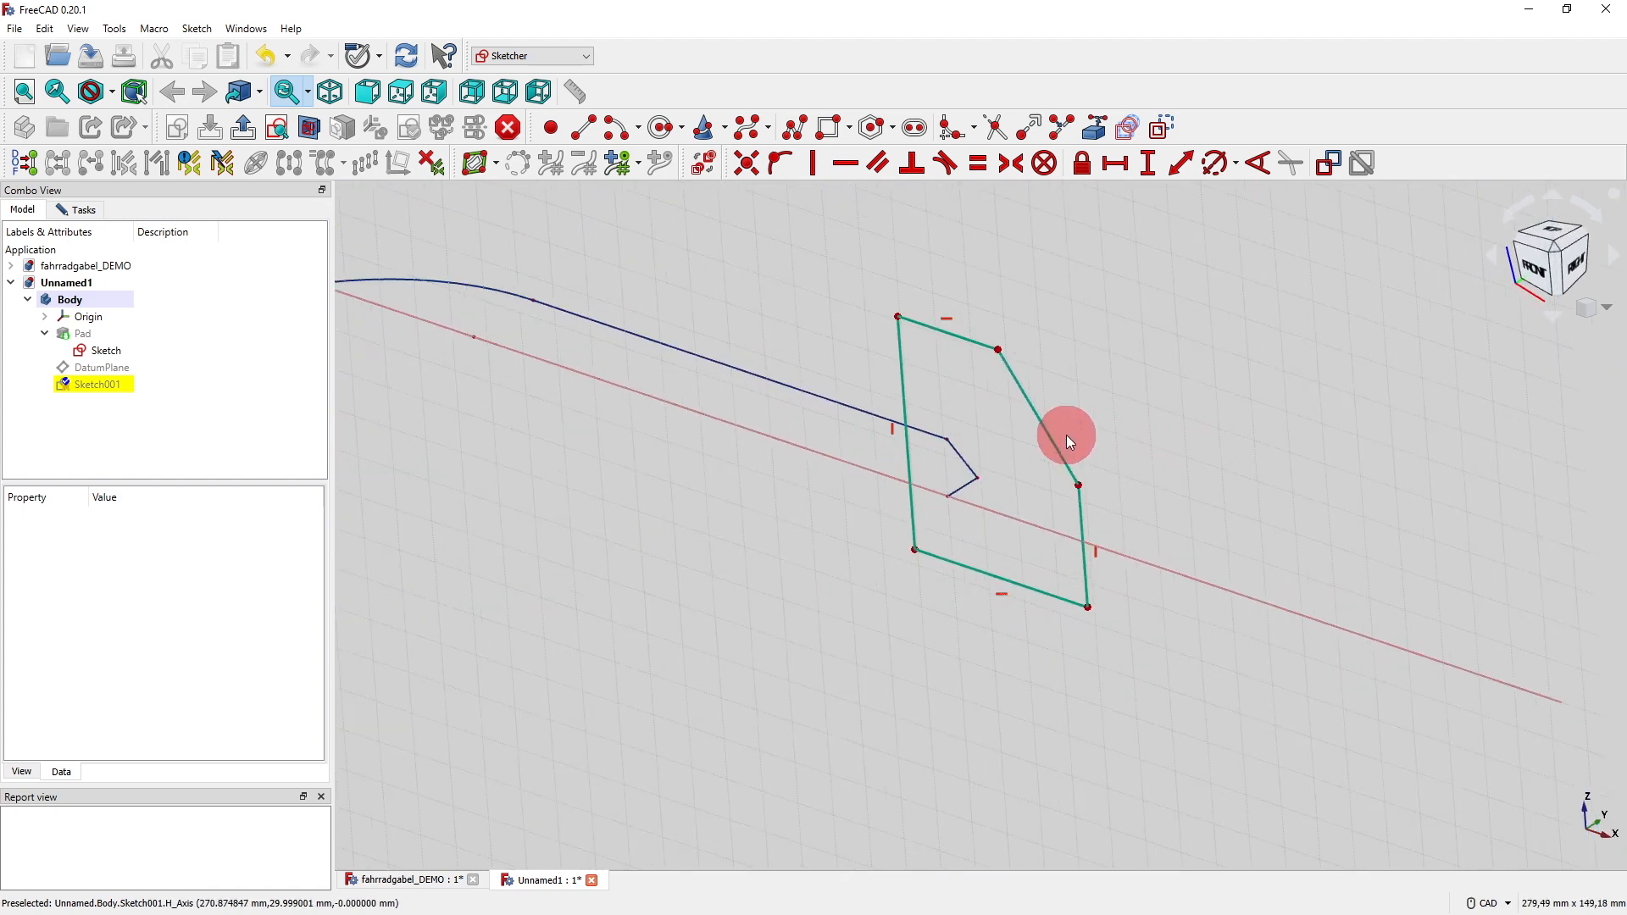
pyautogui.click(1100, 127)
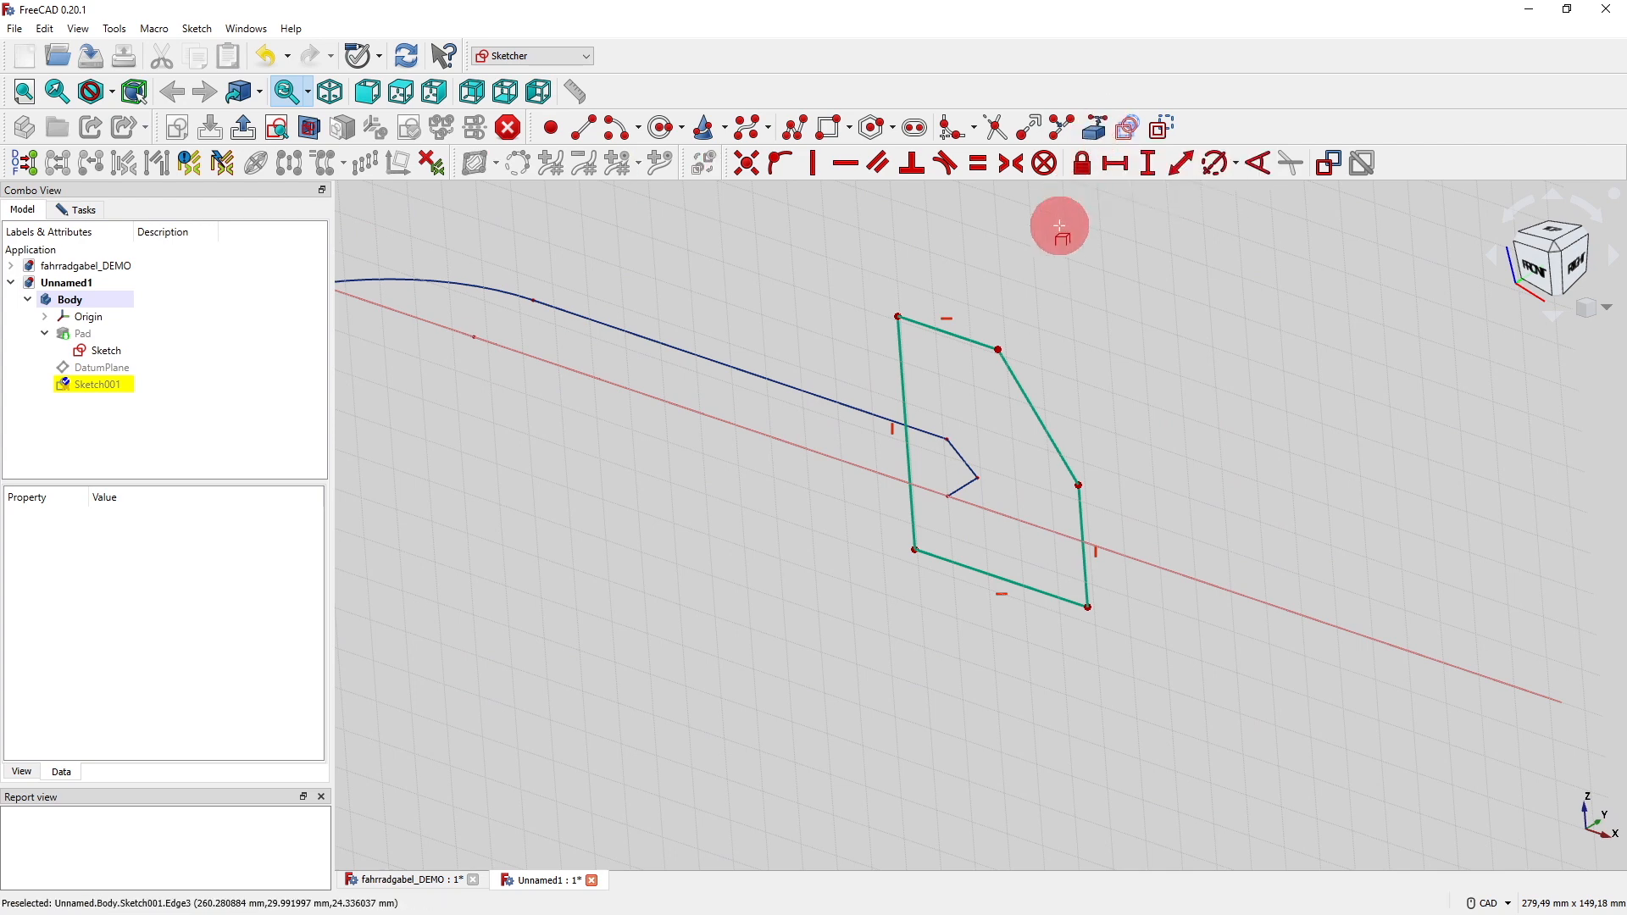
pyautogui.click(949, 434)
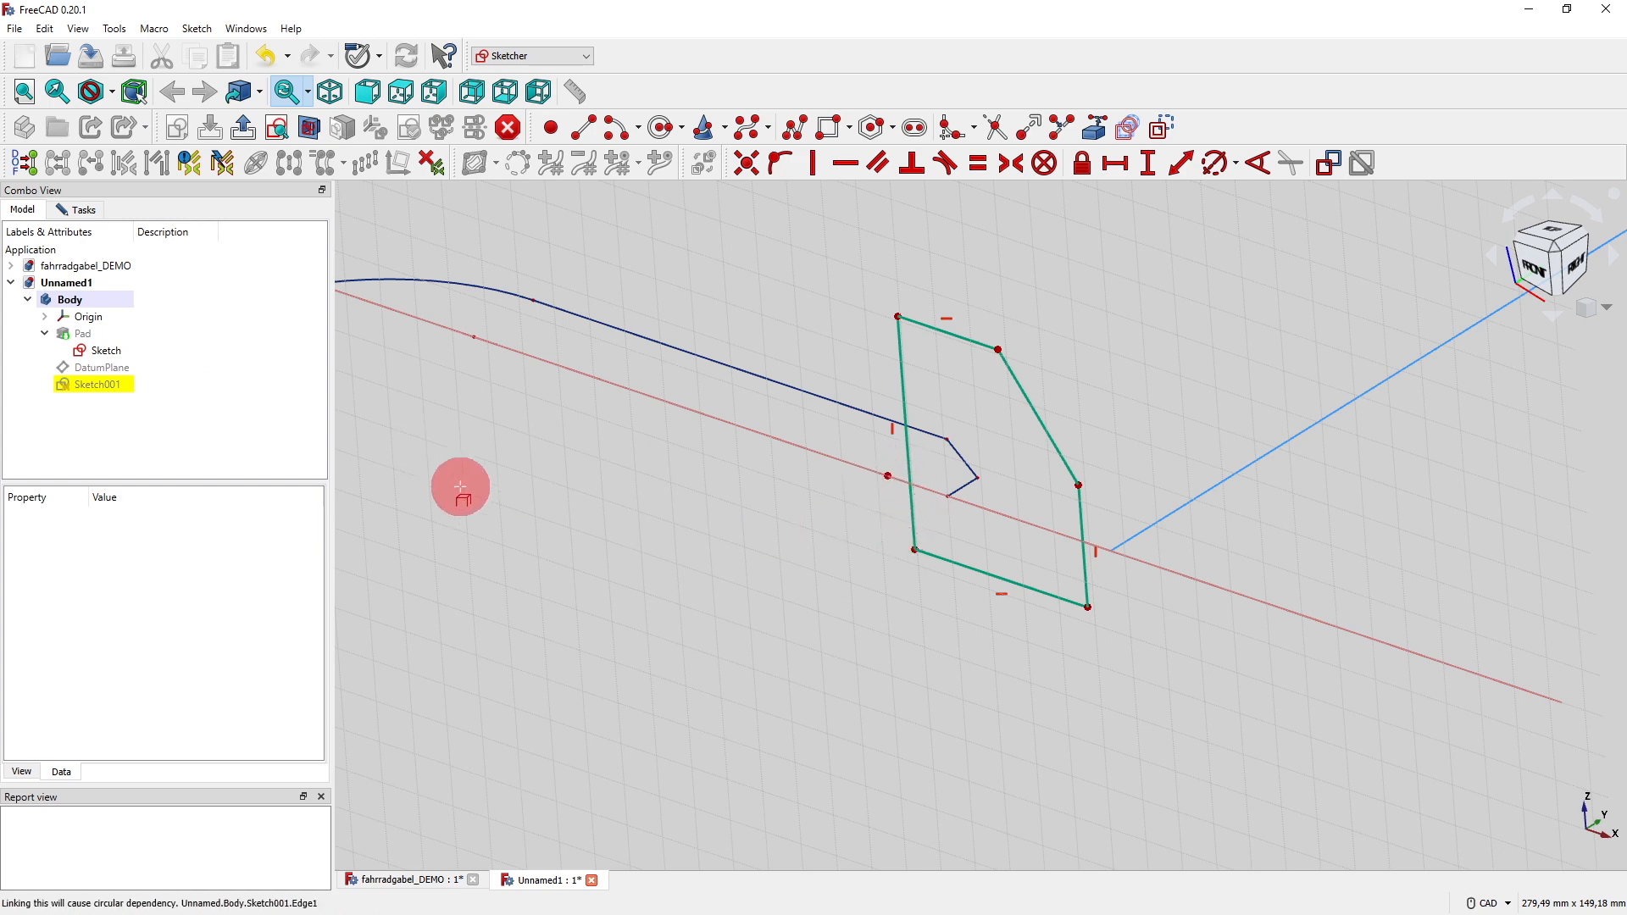
pyautogui.click(118, 353)
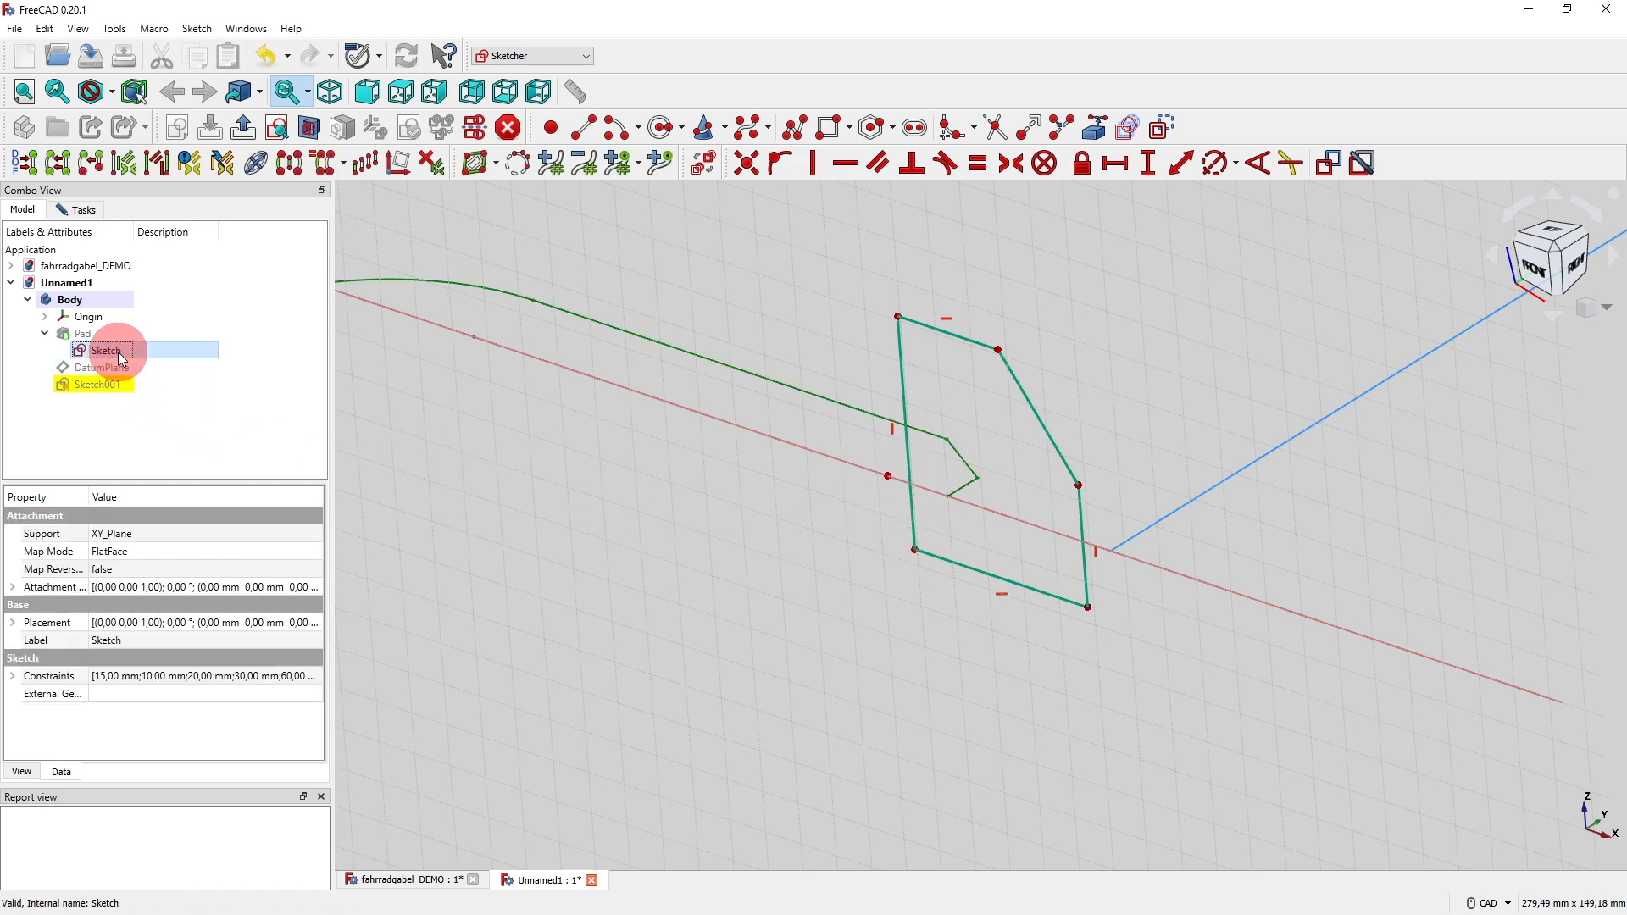
pyautogui.doubleClick(116, 383)
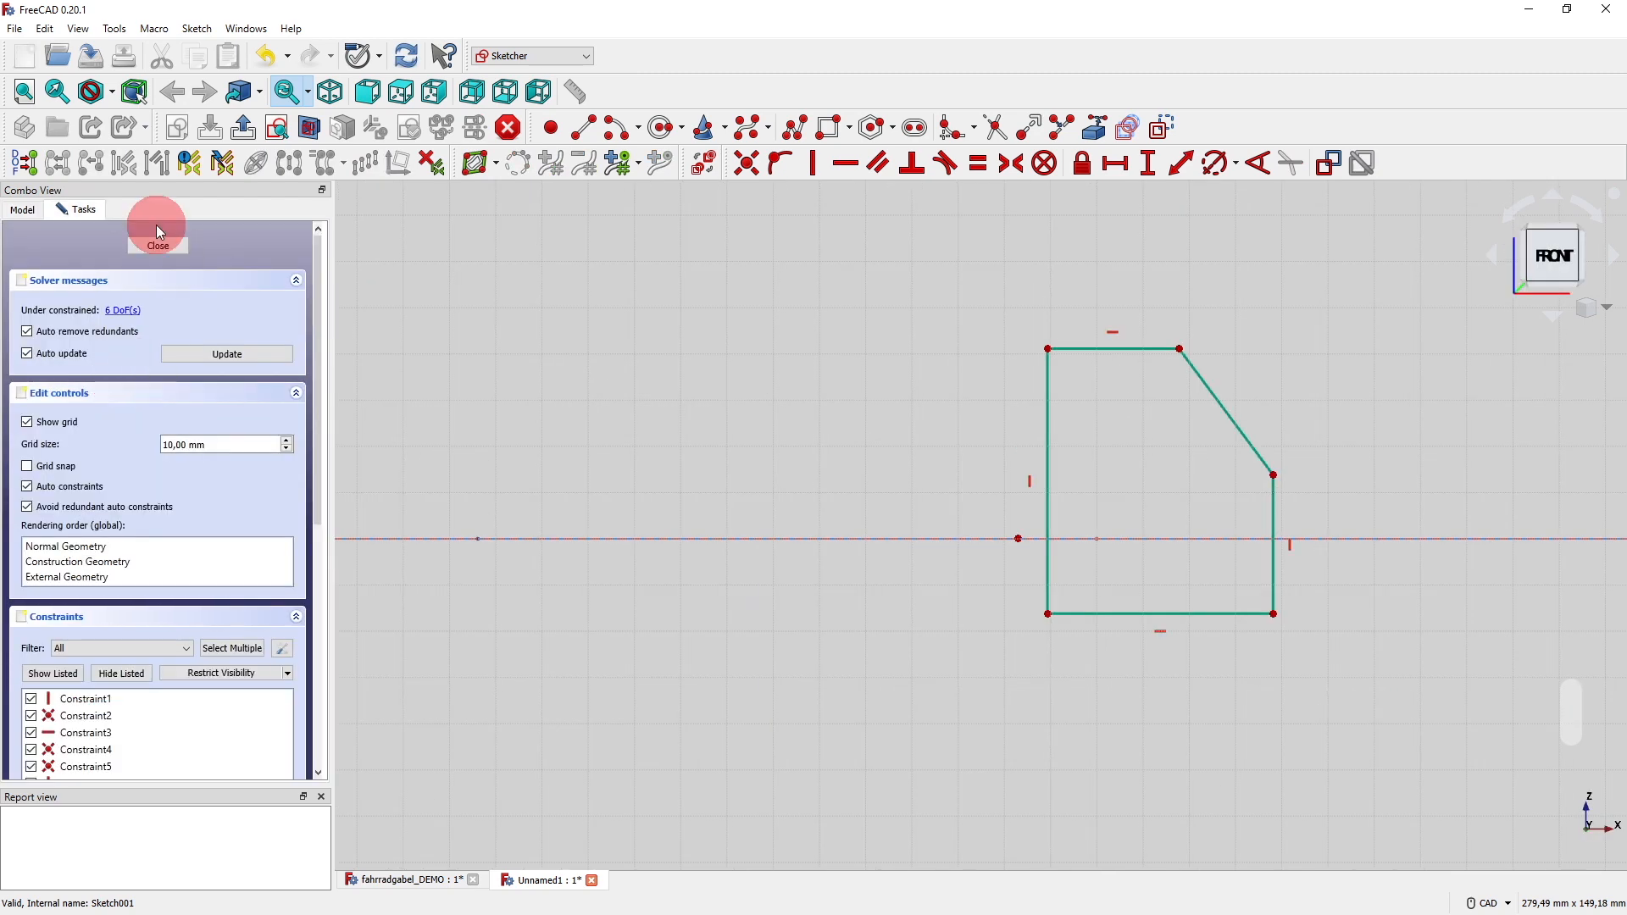
# Constrain the profile's long inner vertical edge to pass through the linked external point.
pyautogui.scroll(2, 999, 544)
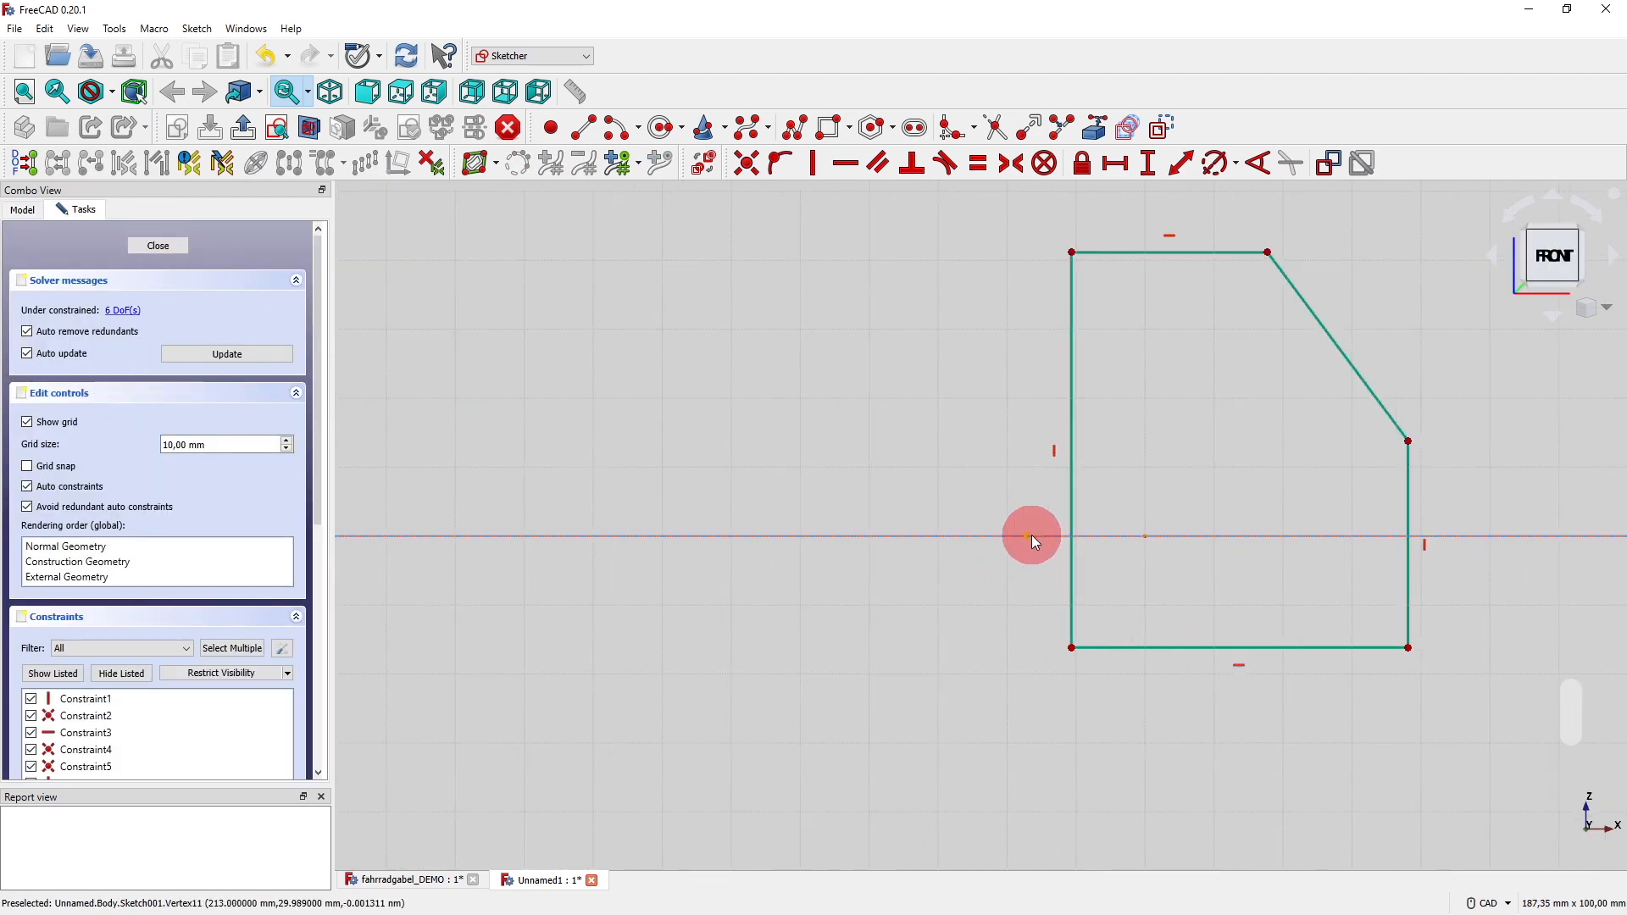
pyautogui.click(782, 163)
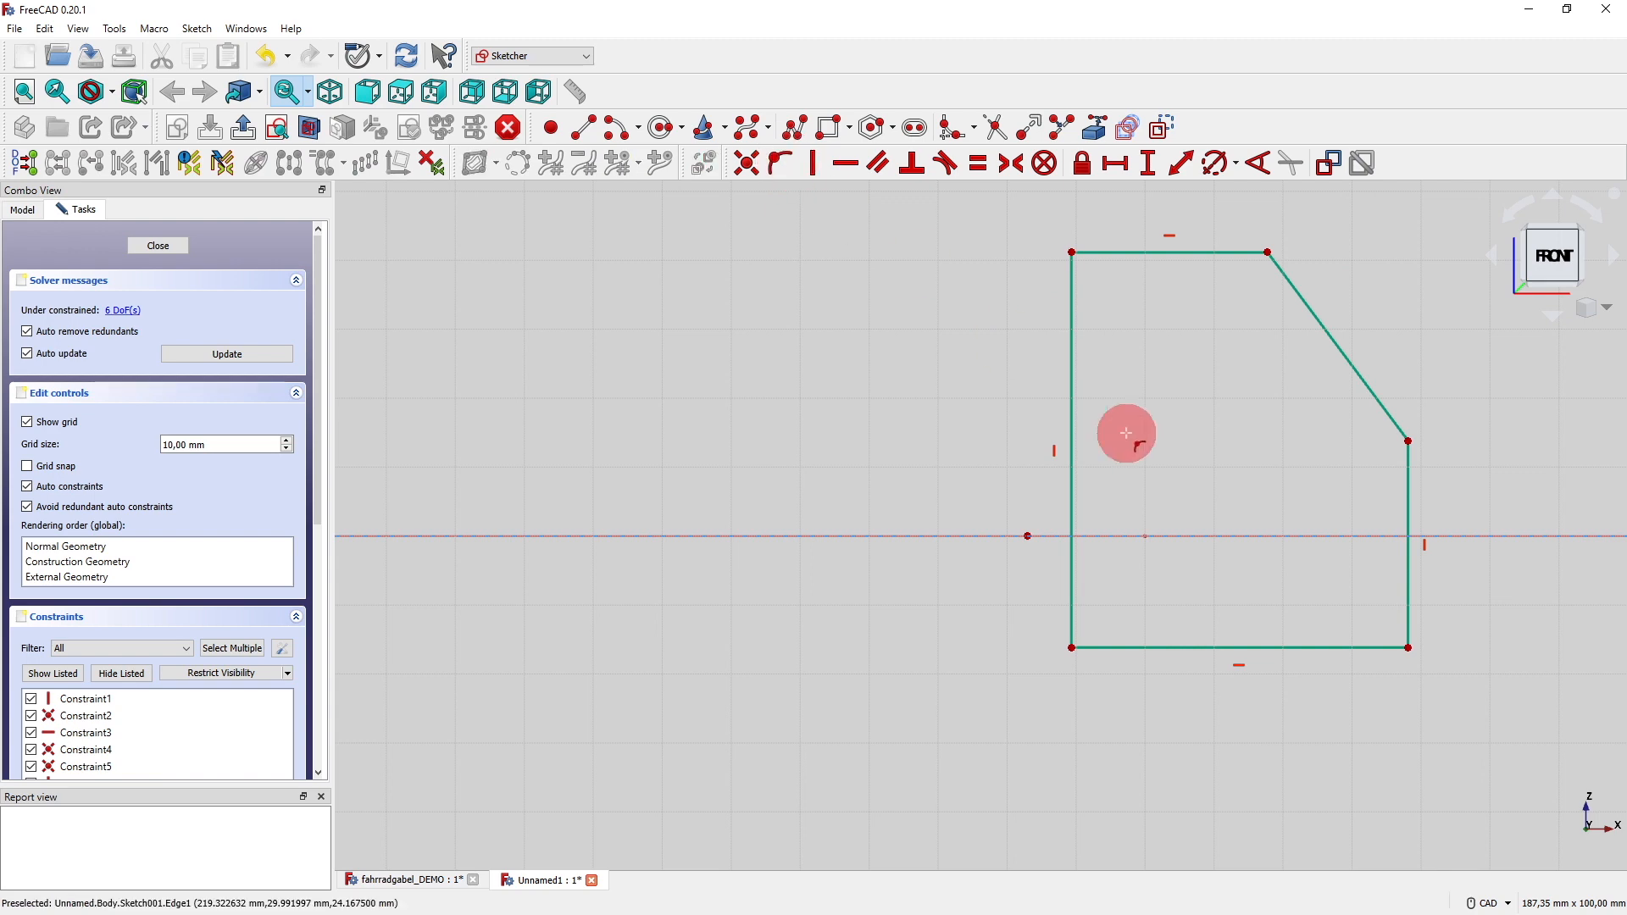
pyautogui.click(1072, 466)
pyautogui.click(1031, 535)
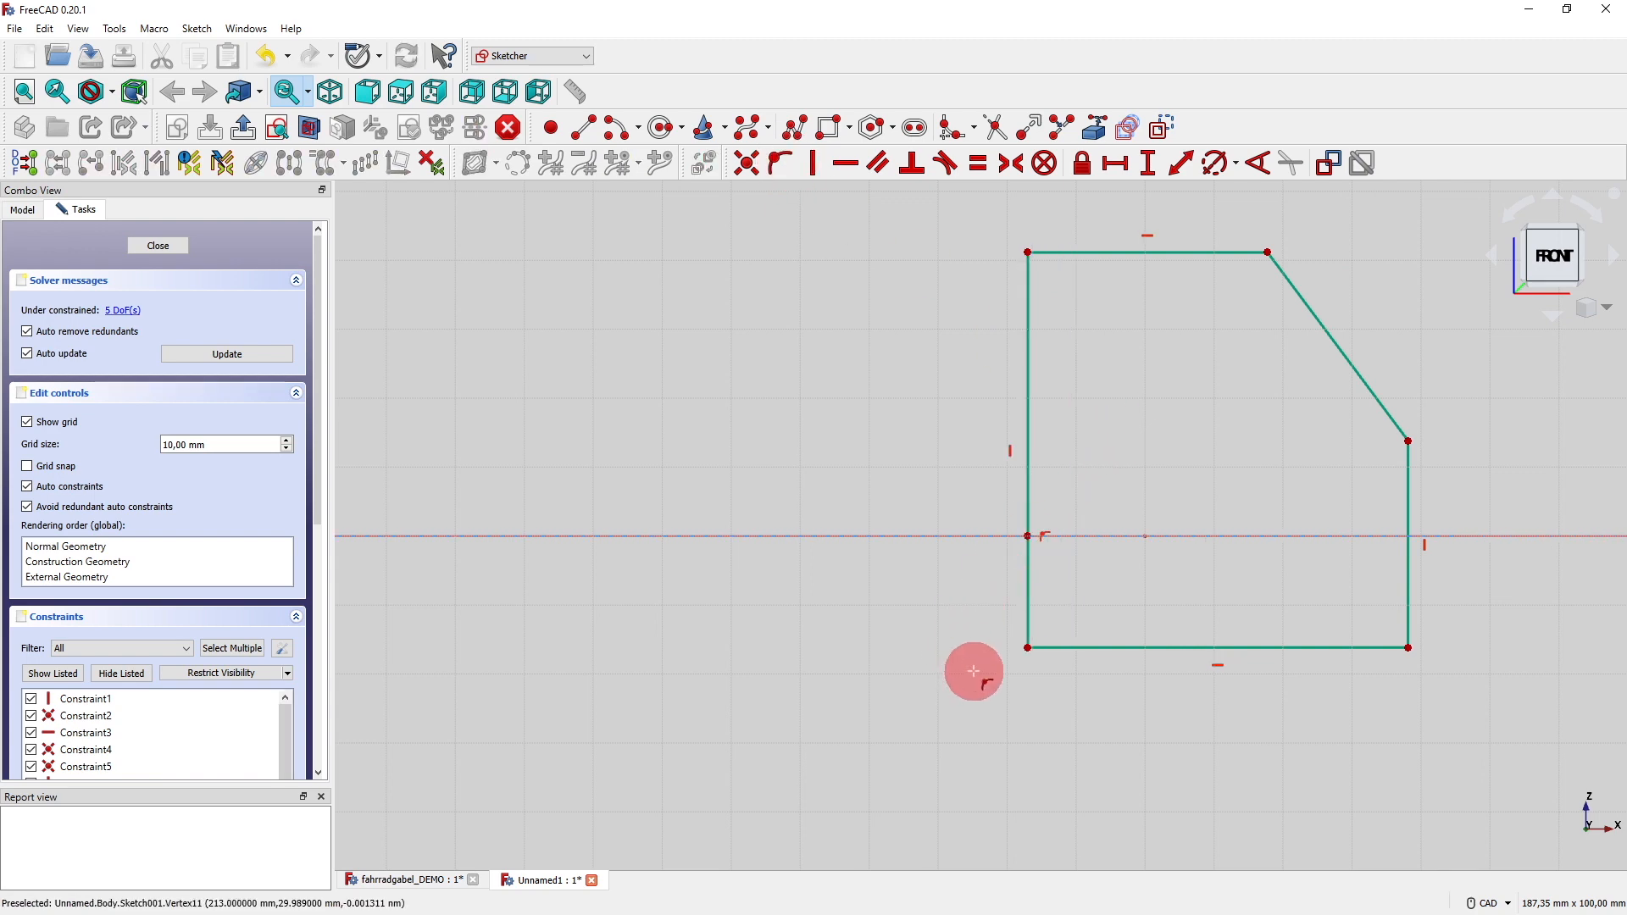
# Set the vertical distance from the linked external point to the profile's lower inner corner to 15 mm.
pyautogui.moveTo(974, 671)
pyautogui.mouseDown(button='middle')
pyautogui.moveTo(846, 642)
pyautogui.moveTo(631, 646)
pyautogui.mouseUp(button='middle')
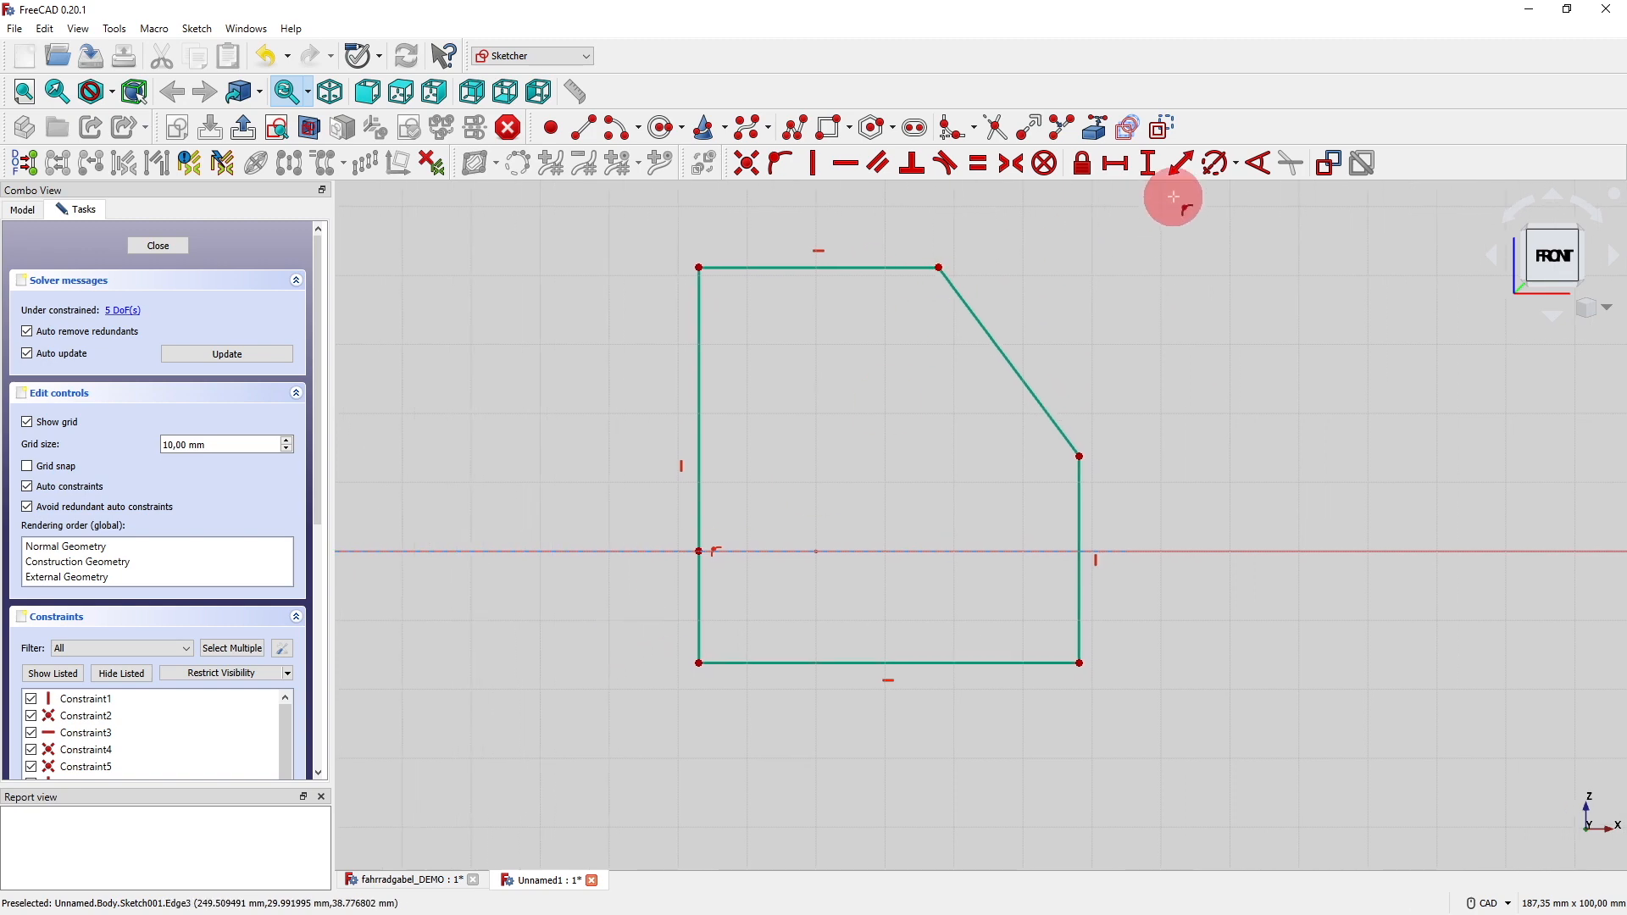
pyautogui.click(1148, 163)
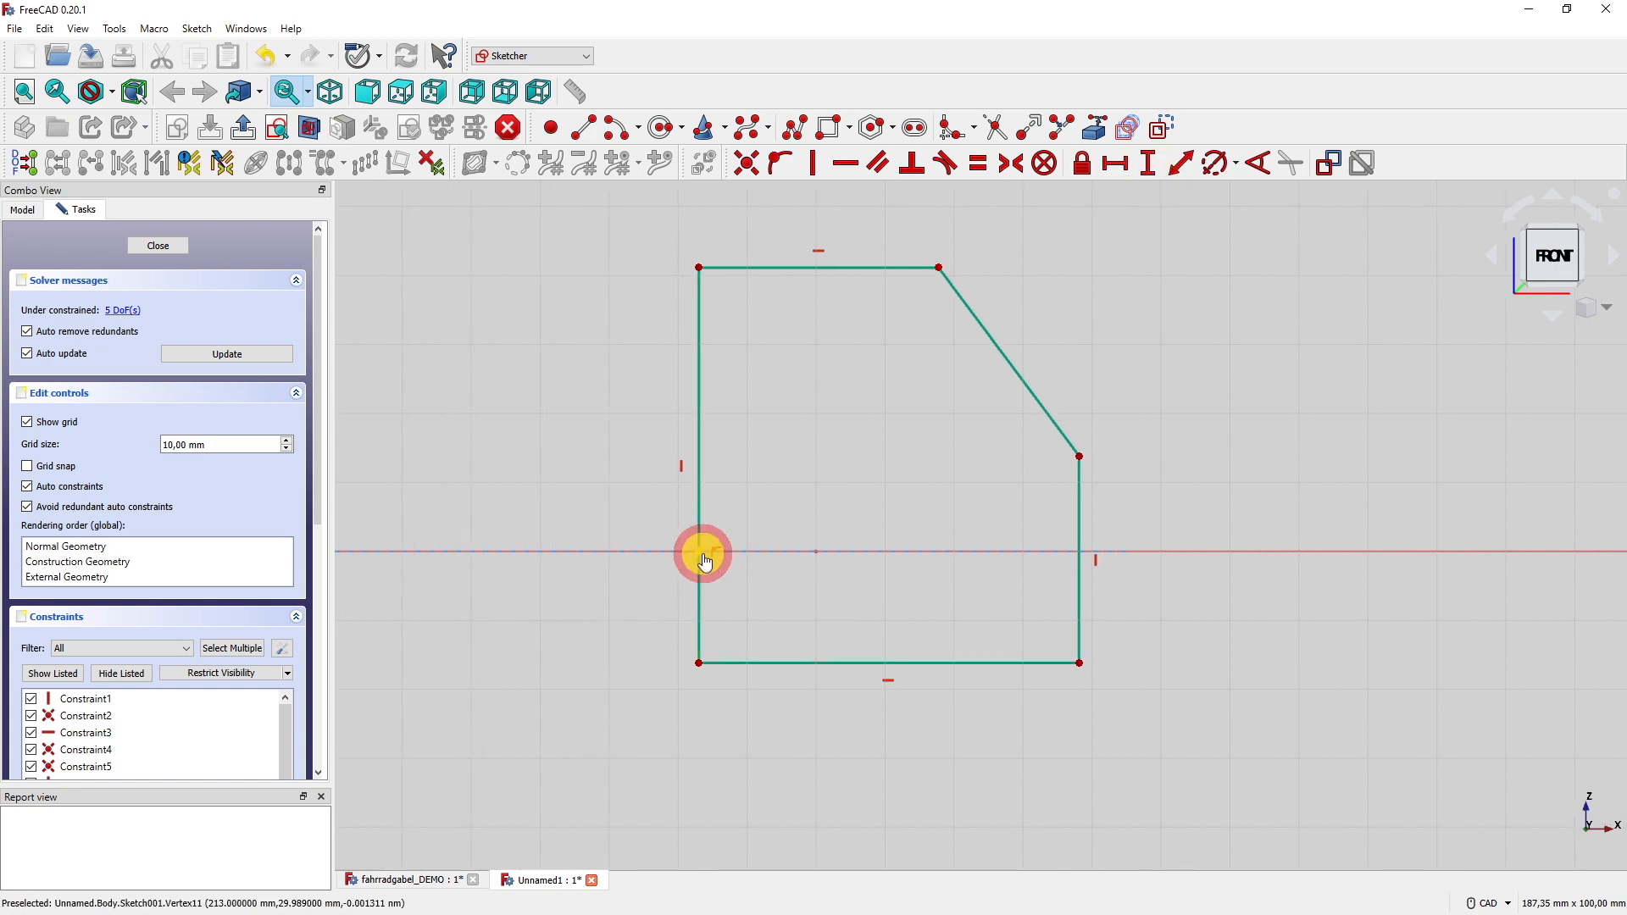
pyautogui.click(700, 662)
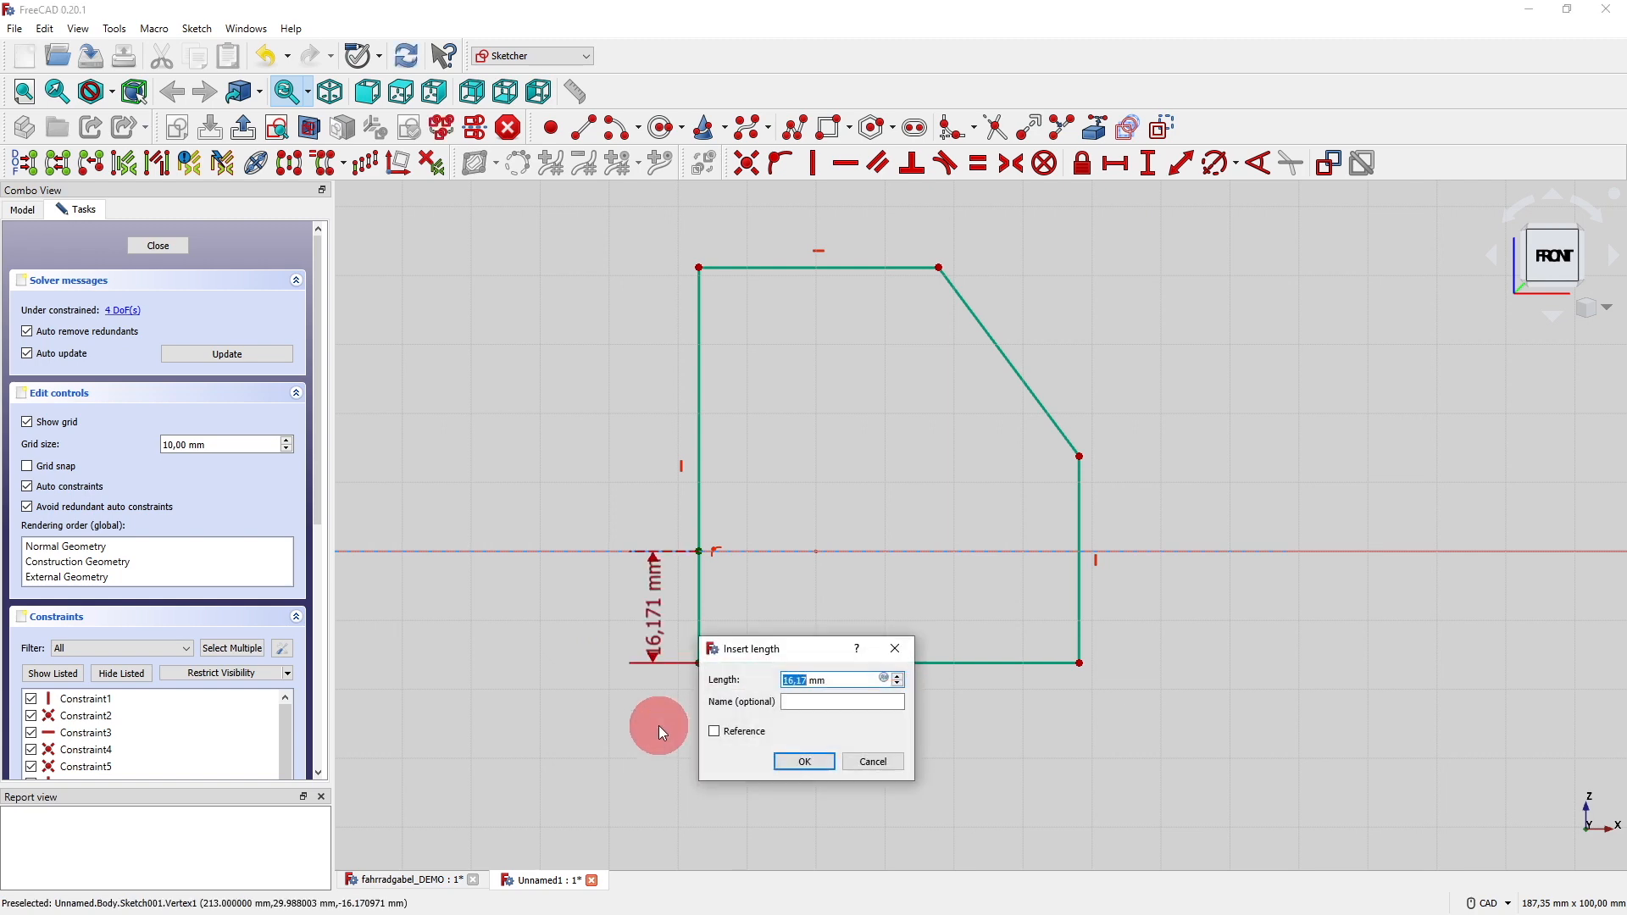
pyautogui.write('15')
pyautogui.press('Return')
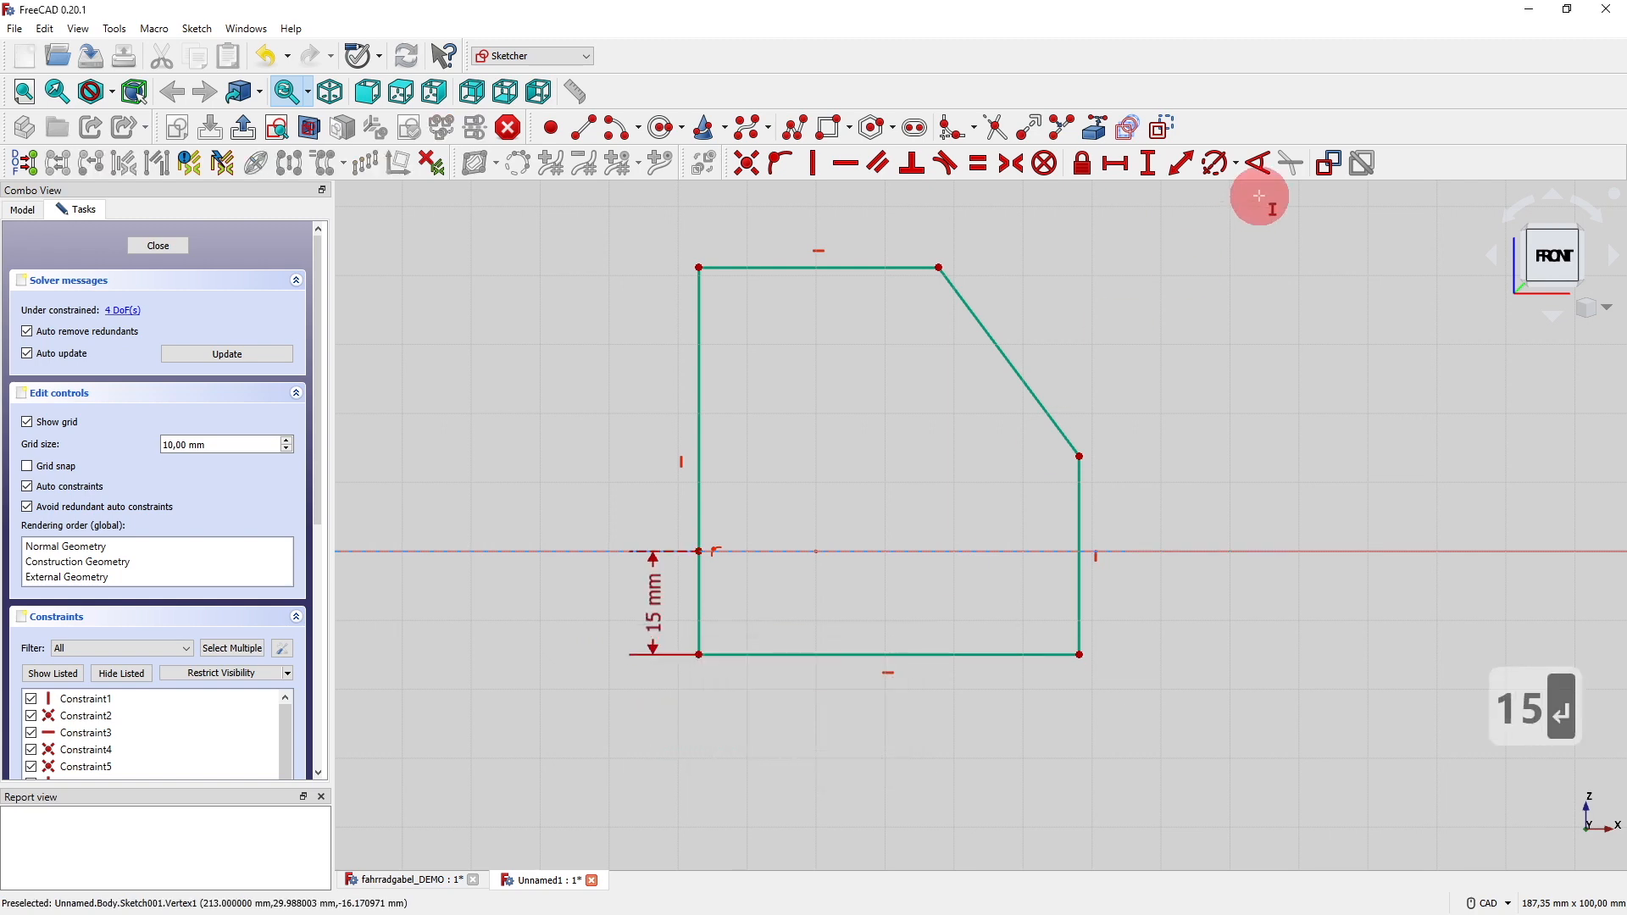
# Set the length of the profile's inner vertical edge to 50 mm.
pyautogui.click(1149, 164)
pyautogui.click(698, 386)
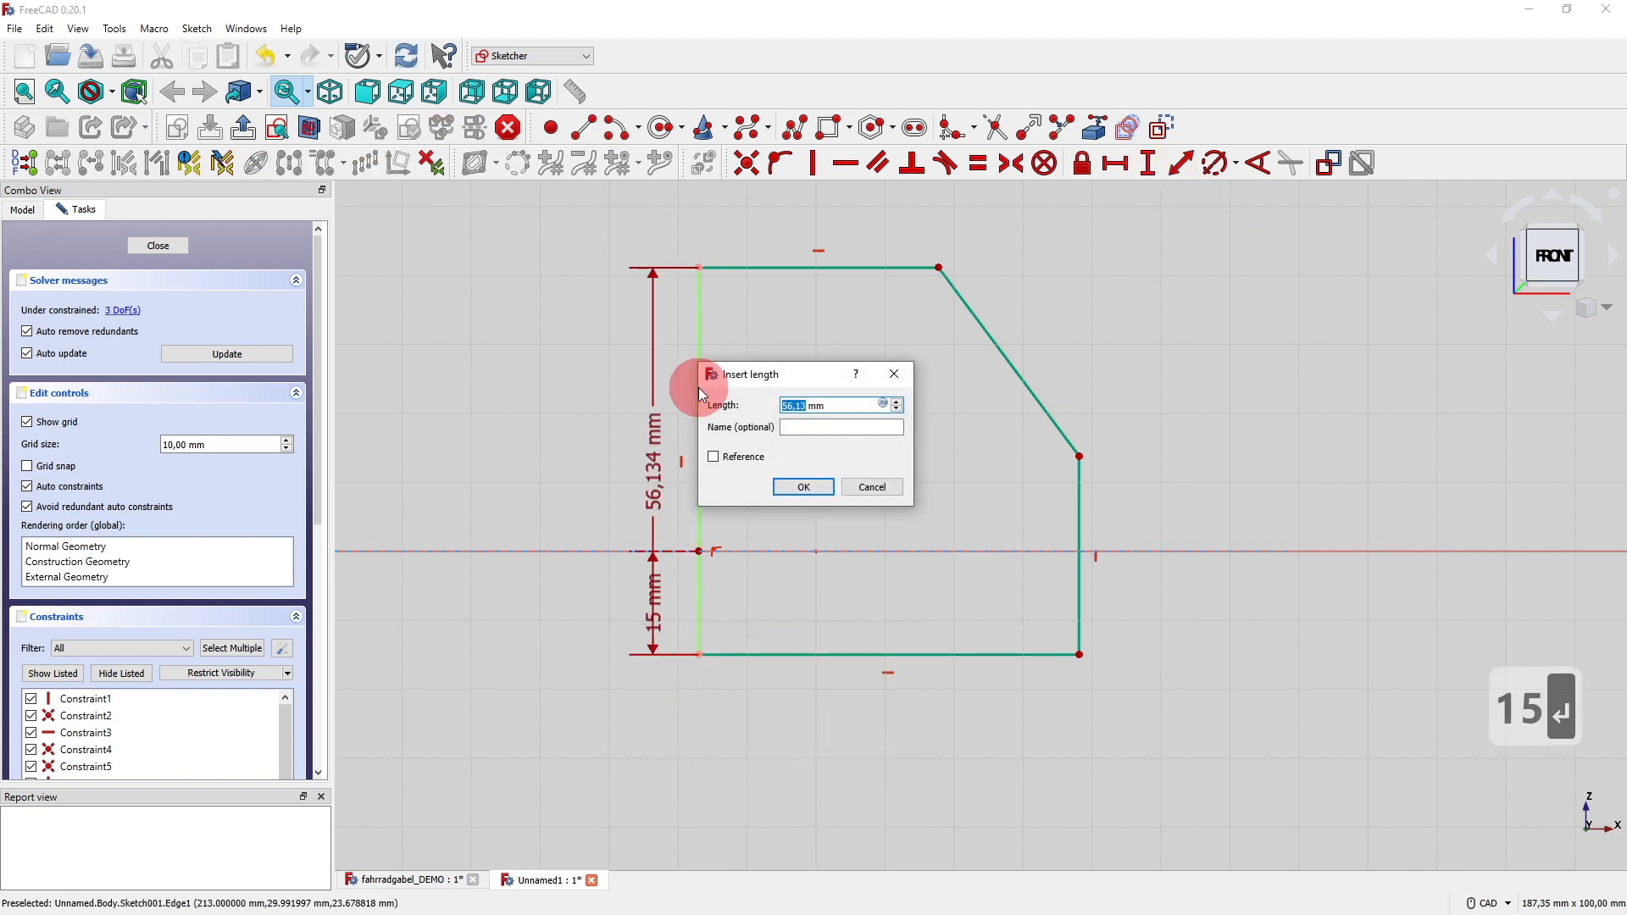
pyautogui.write('50')
pyautogui.press('Return')
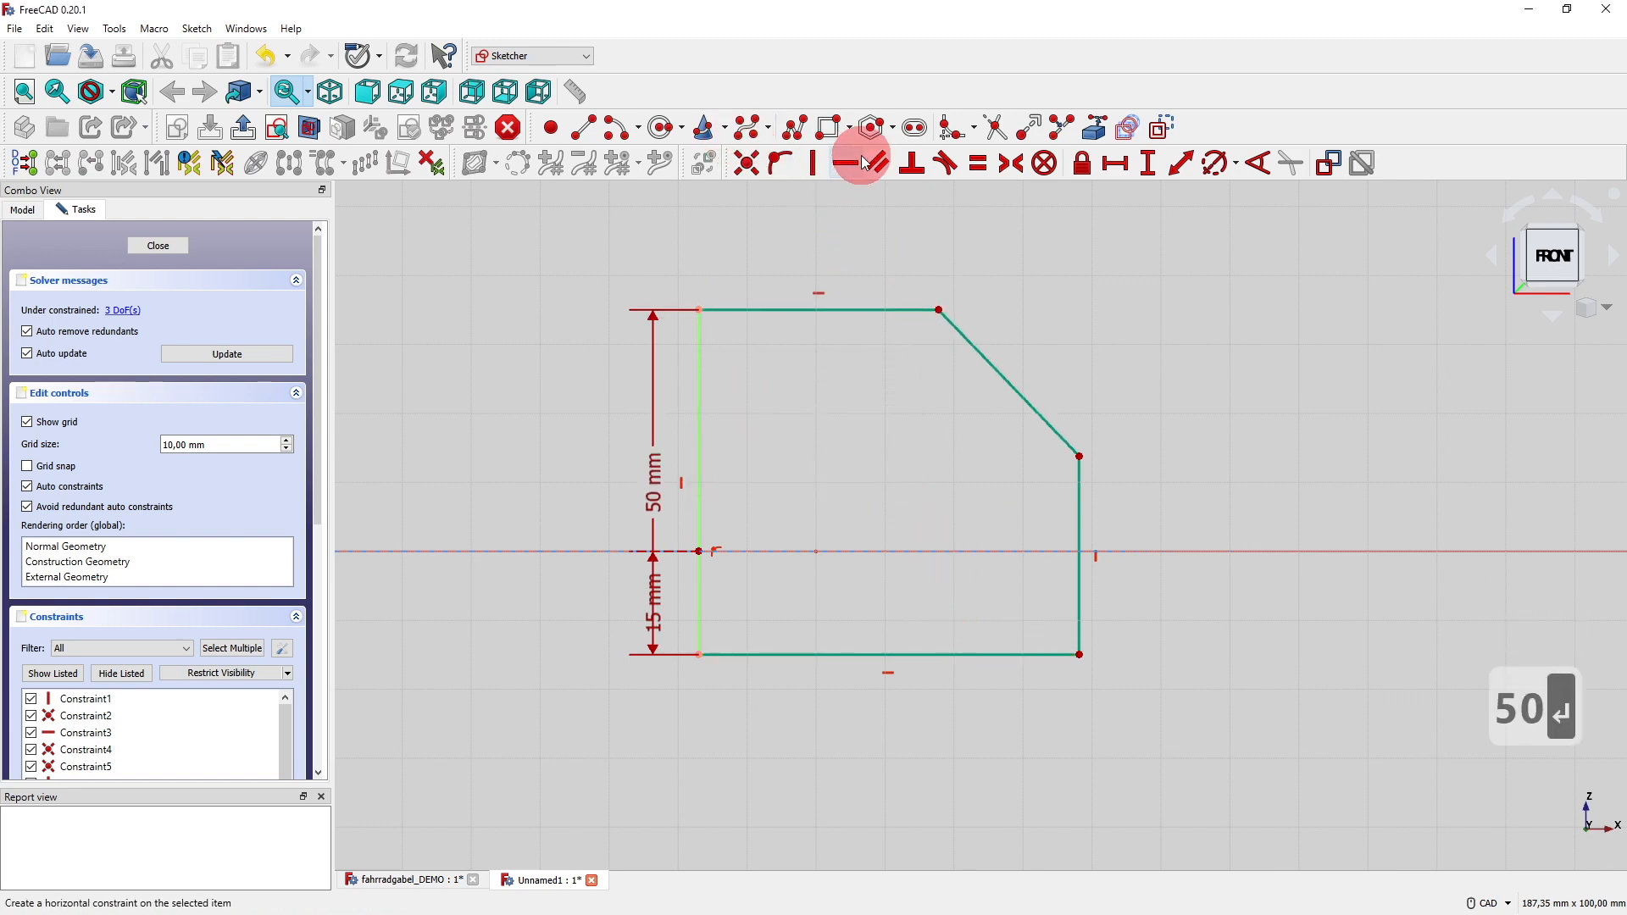
# Draw a circle in the lower outer part of the profile, centred at about (257, 4).
pyautogui.click(661, 129)
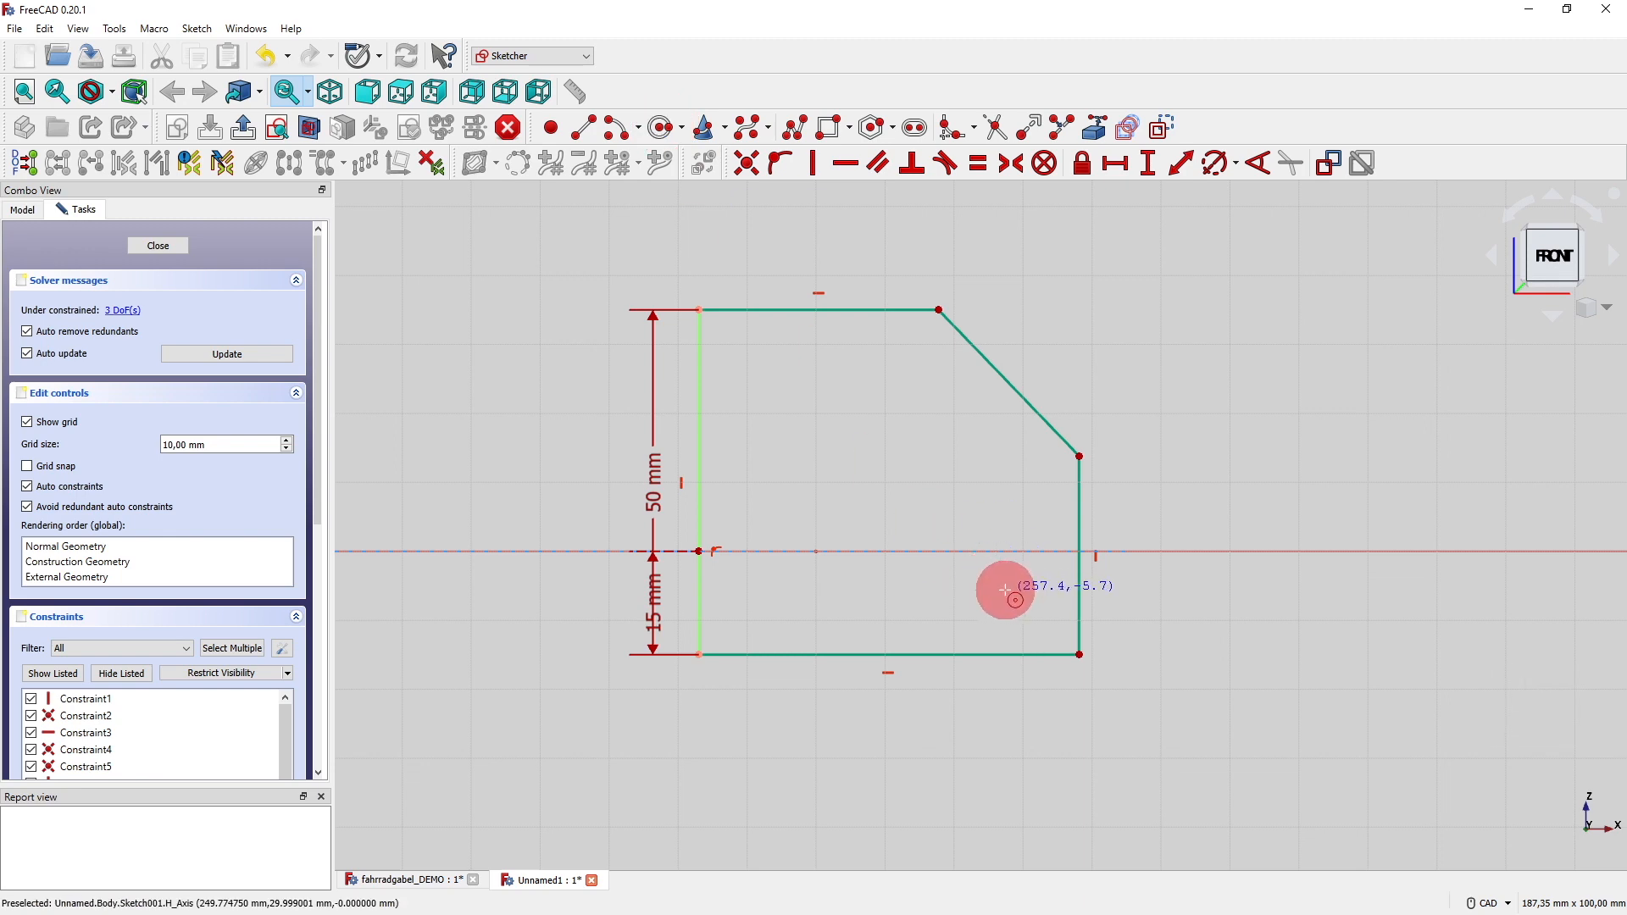
pyautogui.click(1004, 521)
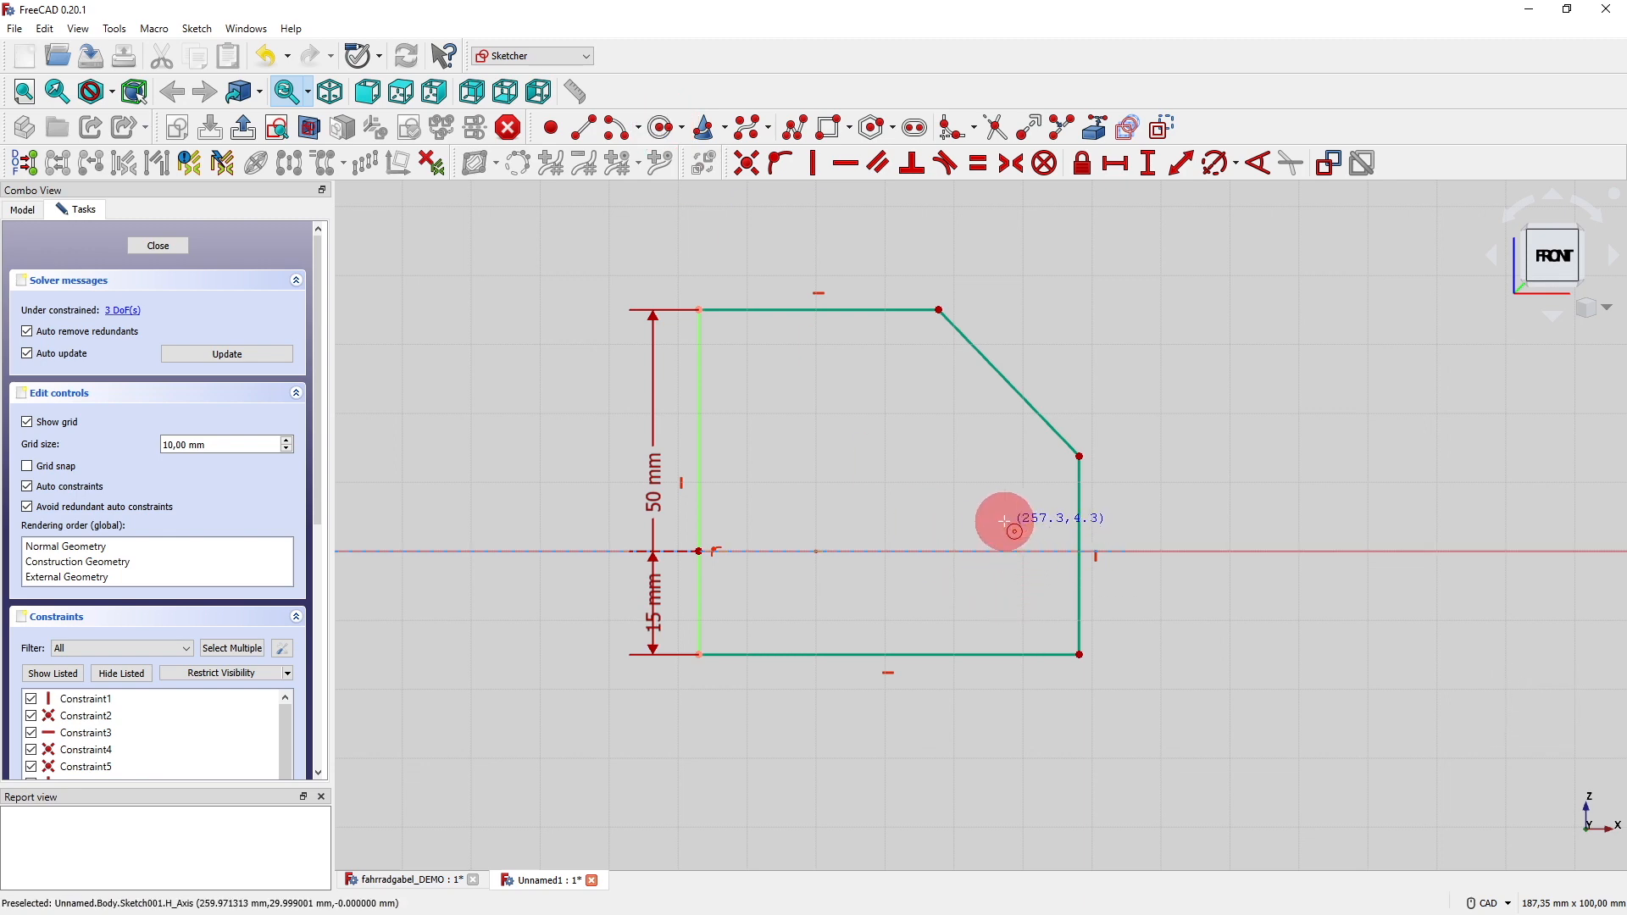
pyautogui.click(1032, 582)
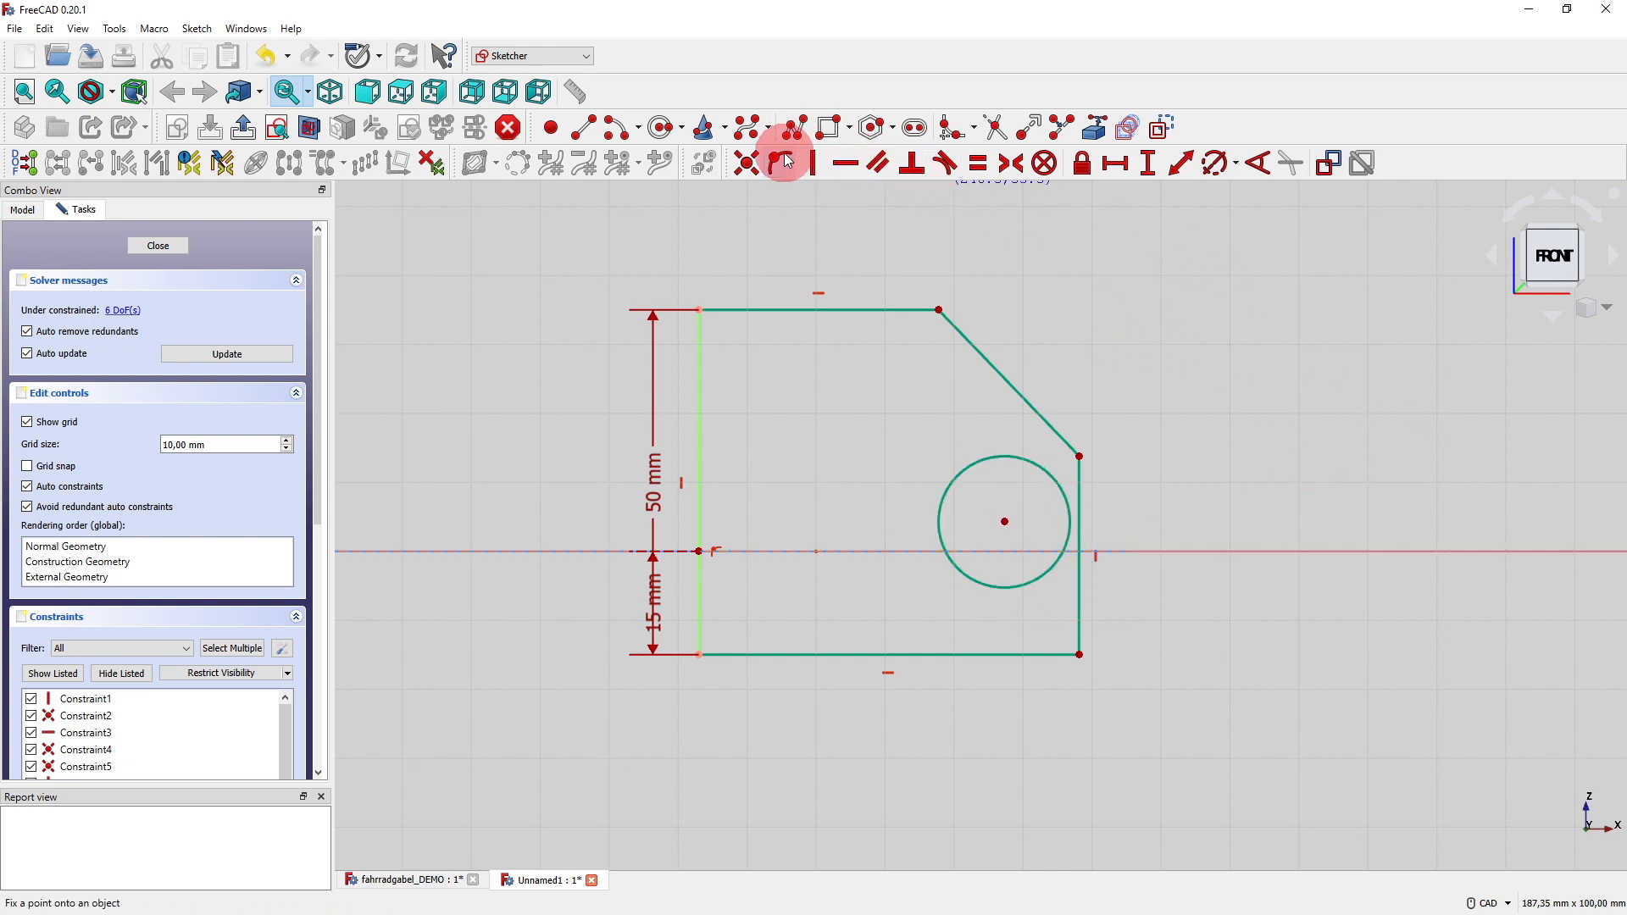
# Place the circle's centre 32 mm horizontally from the profile's lower inner corner and constrain it onto the horizontal axis.
pyautogui.click(1115, 163)
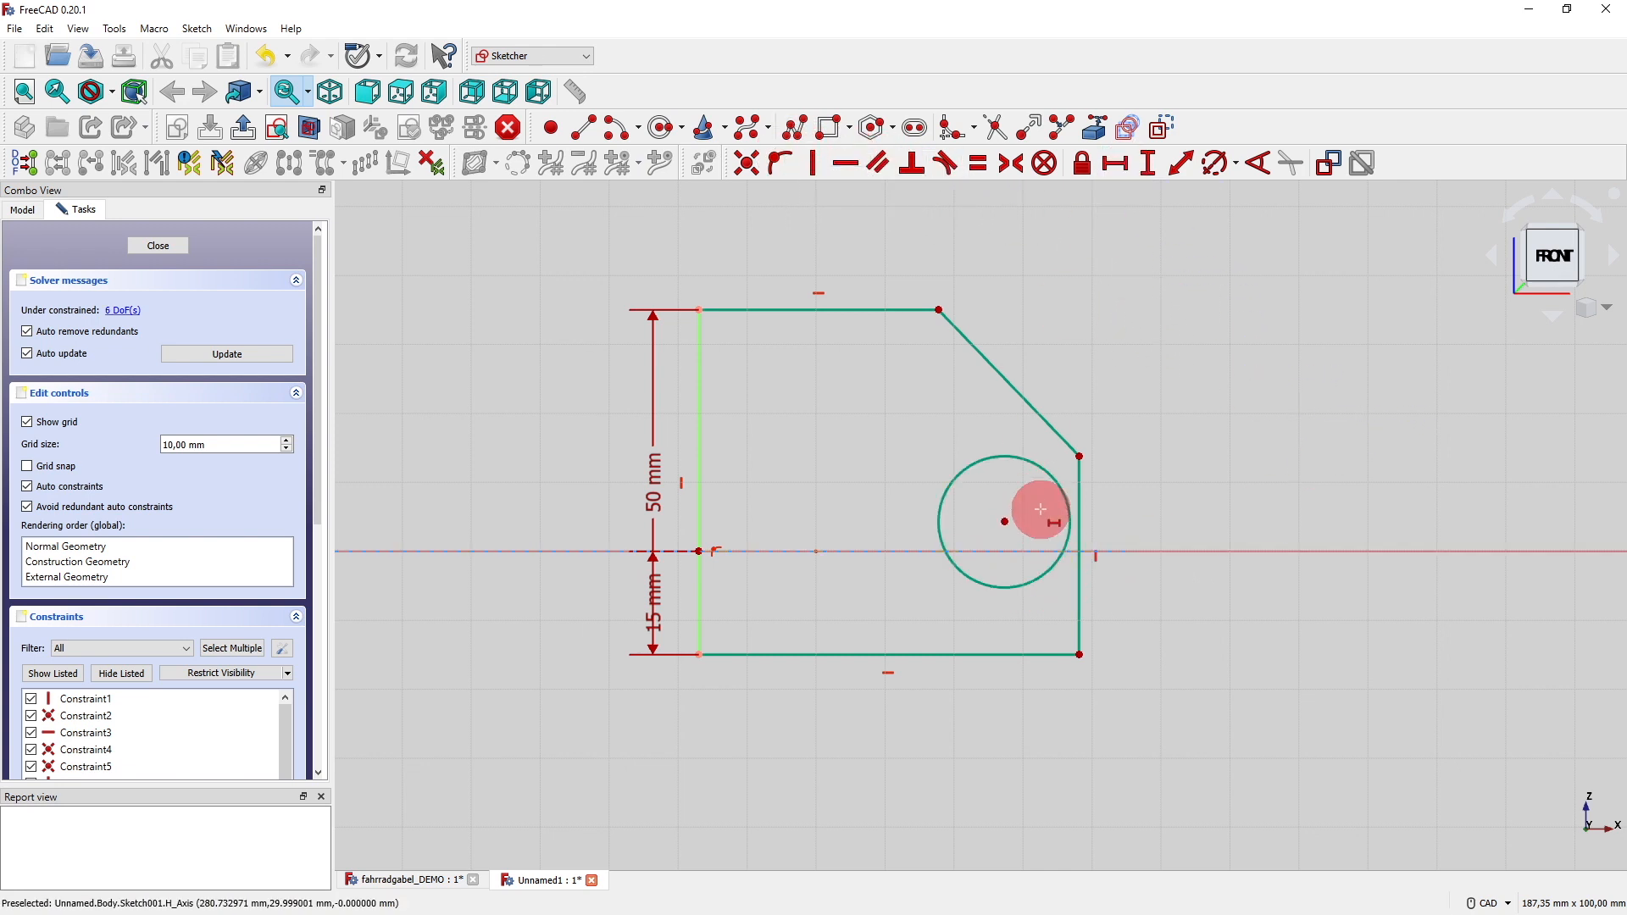
pyautogui.click(1002, 523)
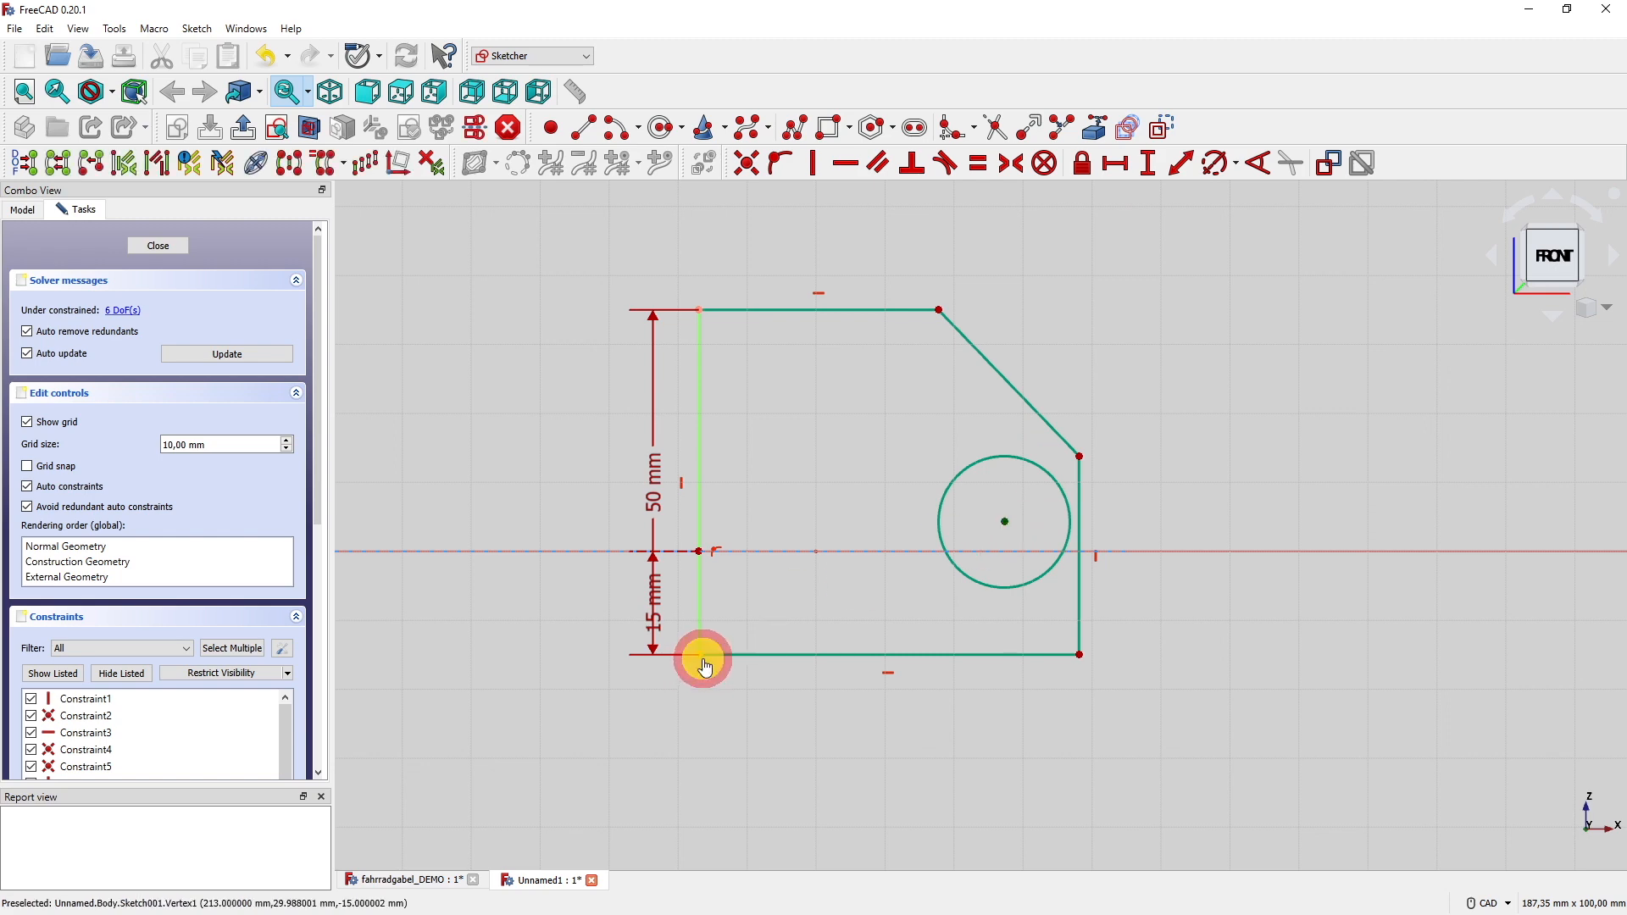
pyautogui.click(701, 662)
pyautogui.write('32')
pyautogui.press('Return')
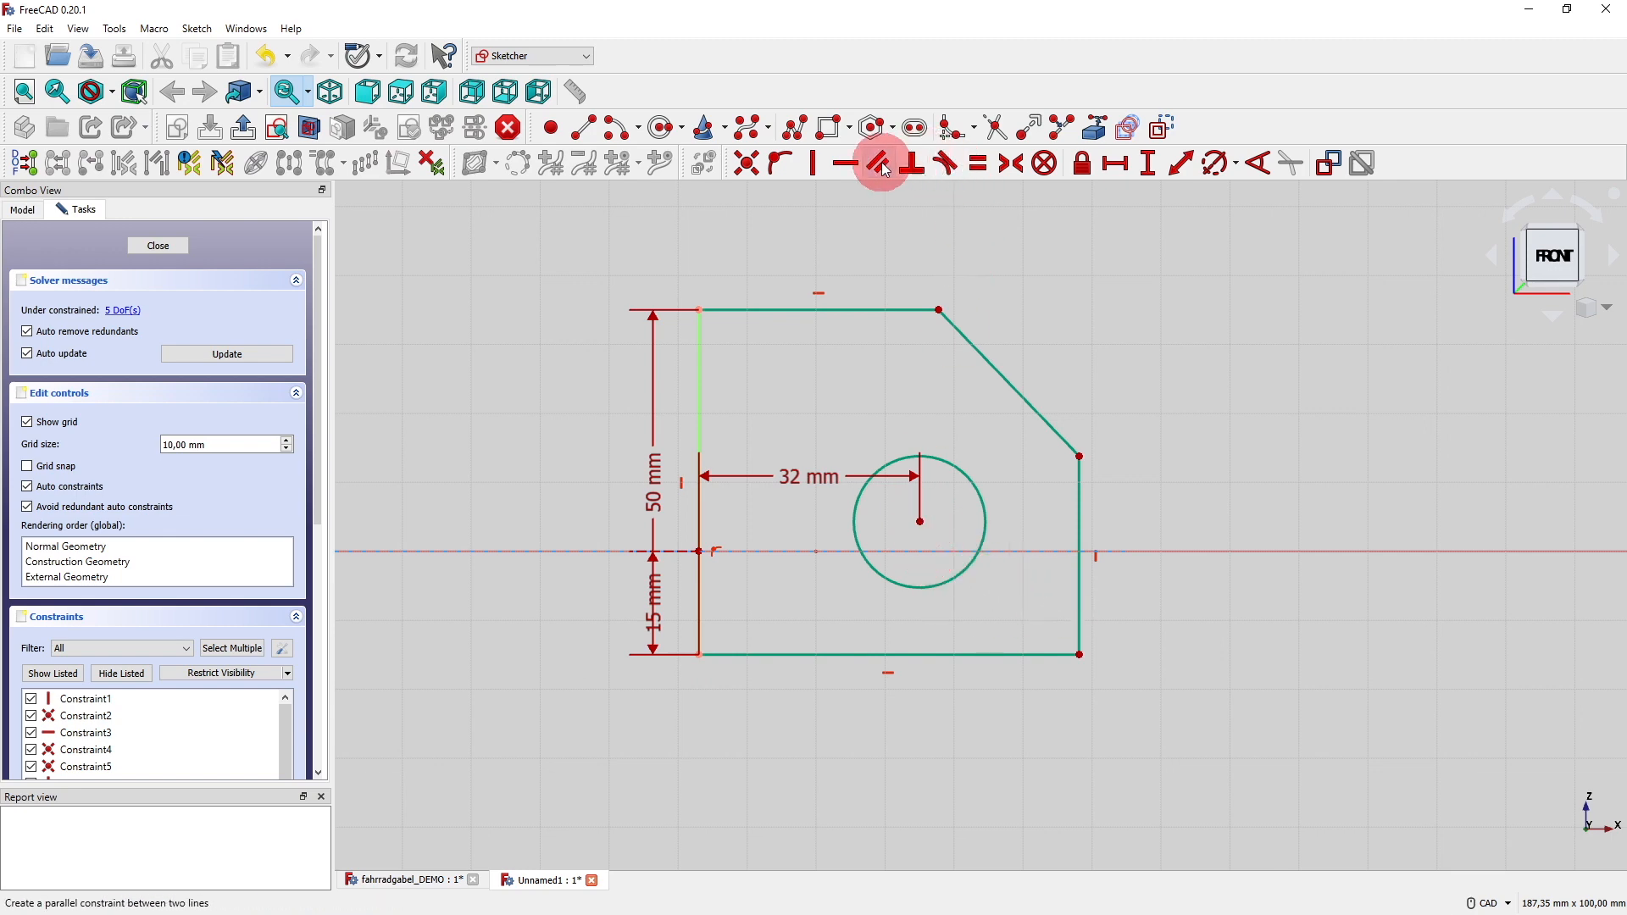
pyautogui.click(783, 167)
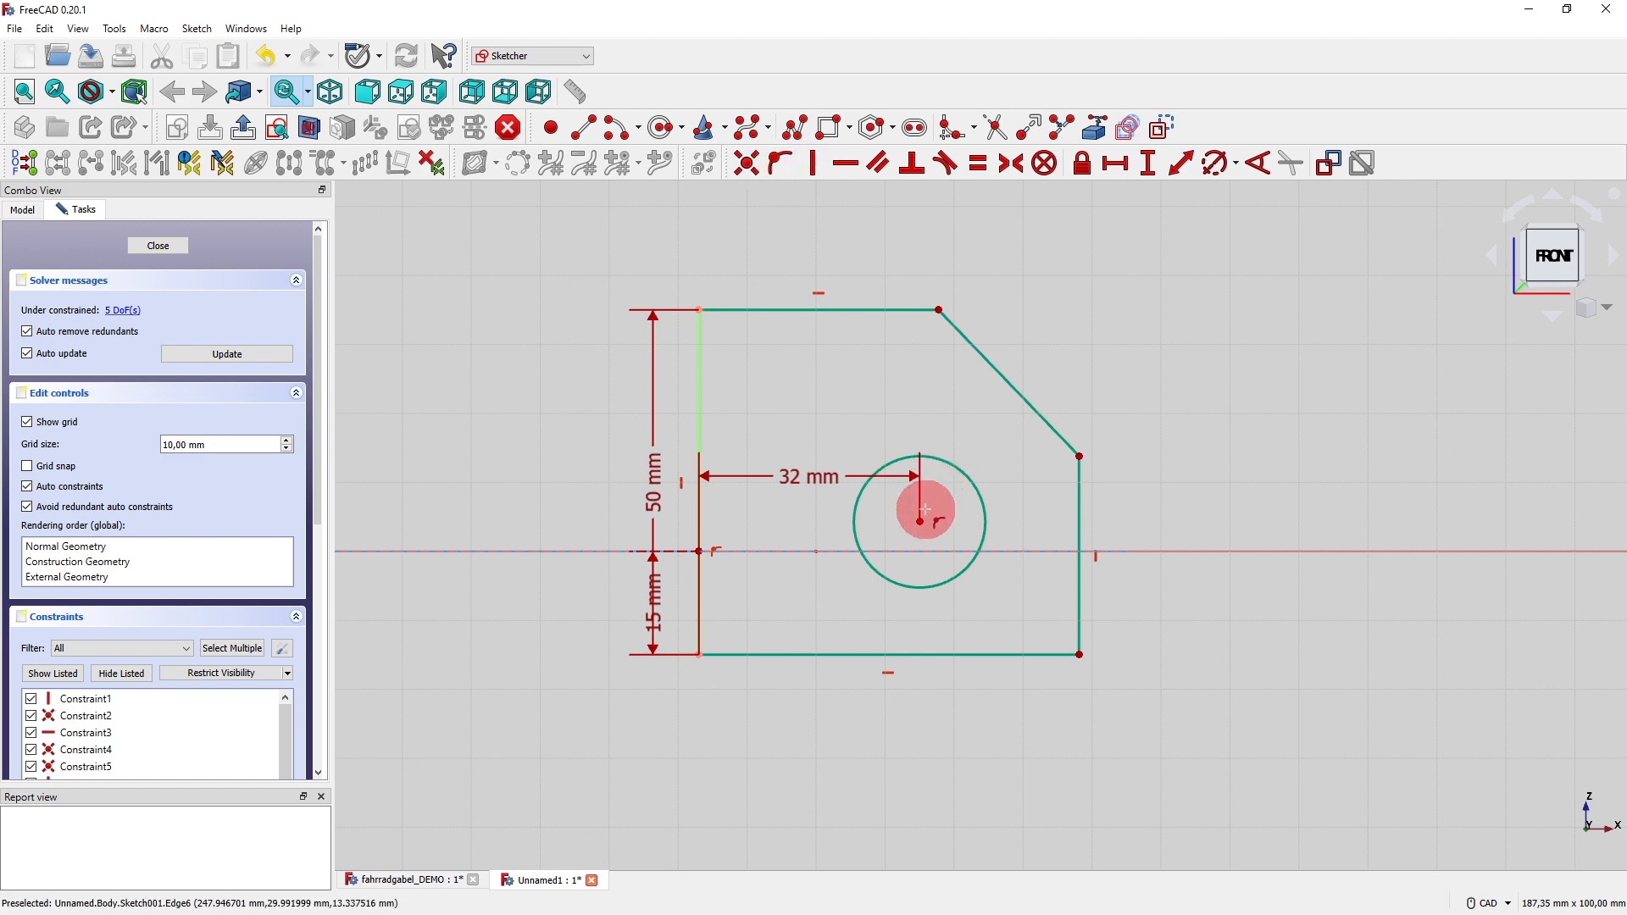
pyautogui.click(921, 521)
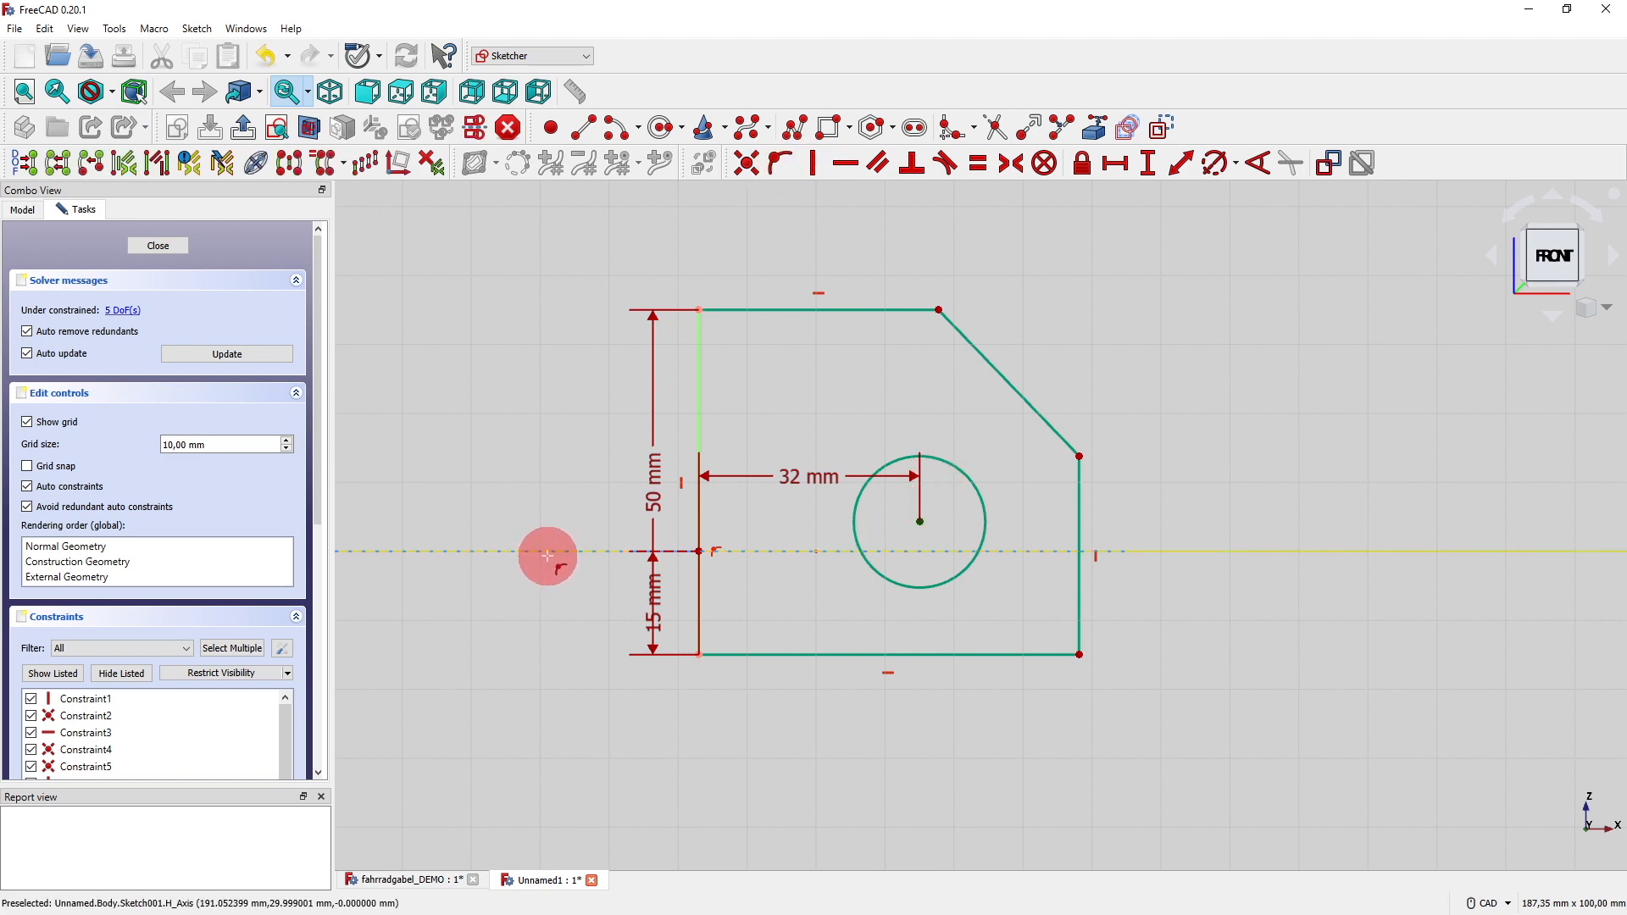
pyautogui.click(544, 556)
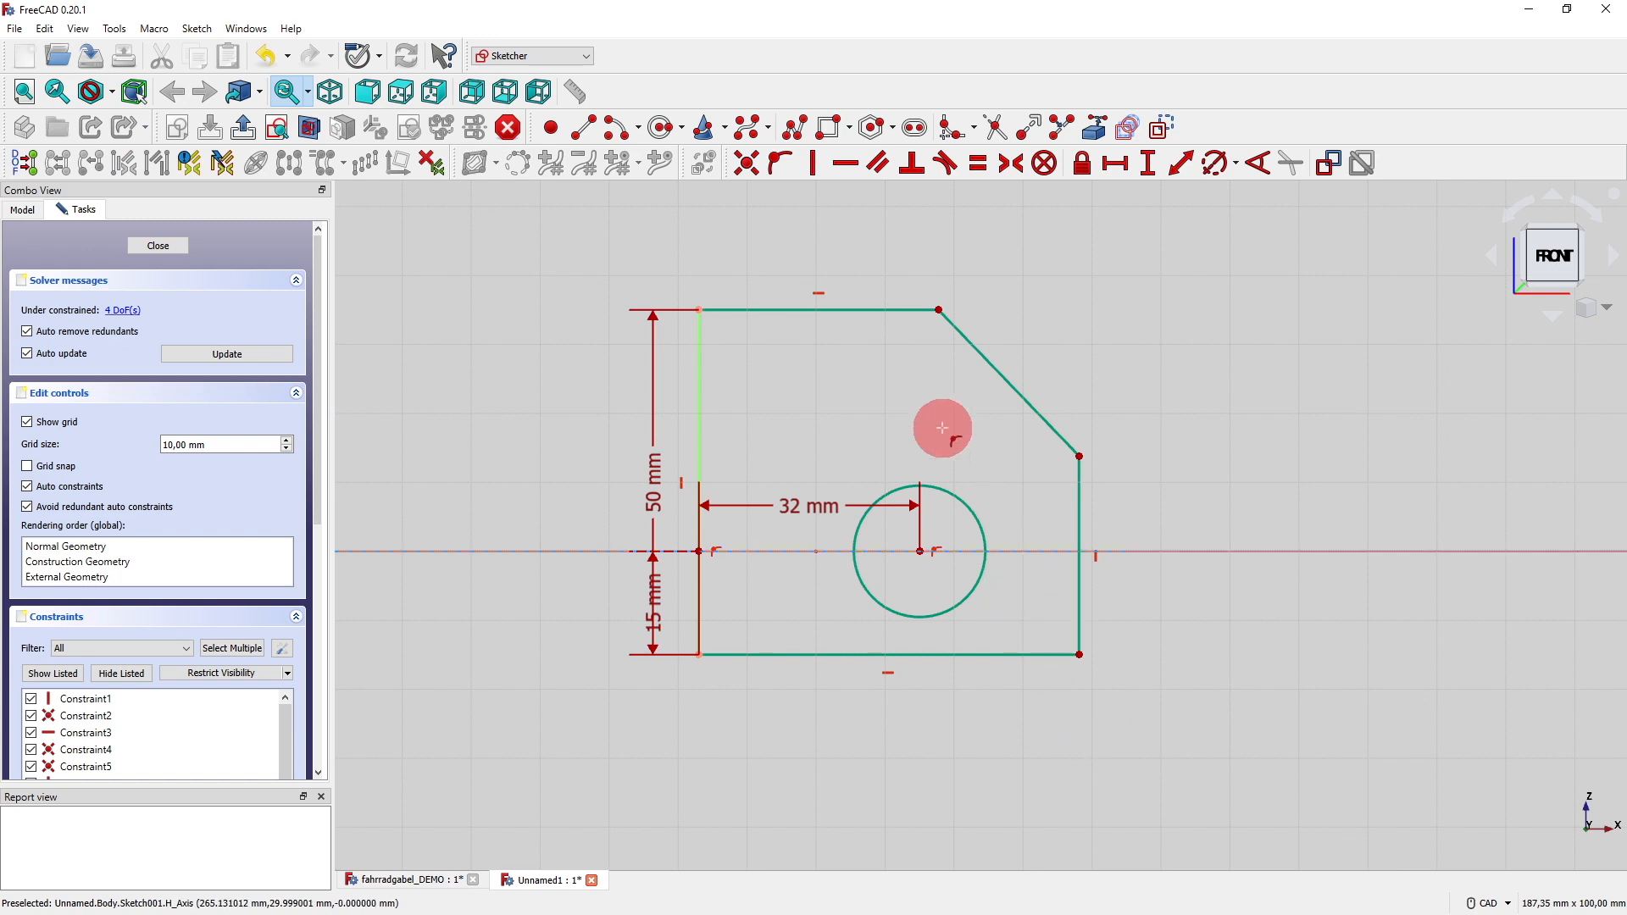
# Draw two lines slanting down from the circle's edge, one about 24.4 mm long crossing the outer vertical edge, the other crossing the bottom edge.
pyautogui.click(585, 128)
pyautogui.click(971, 504)
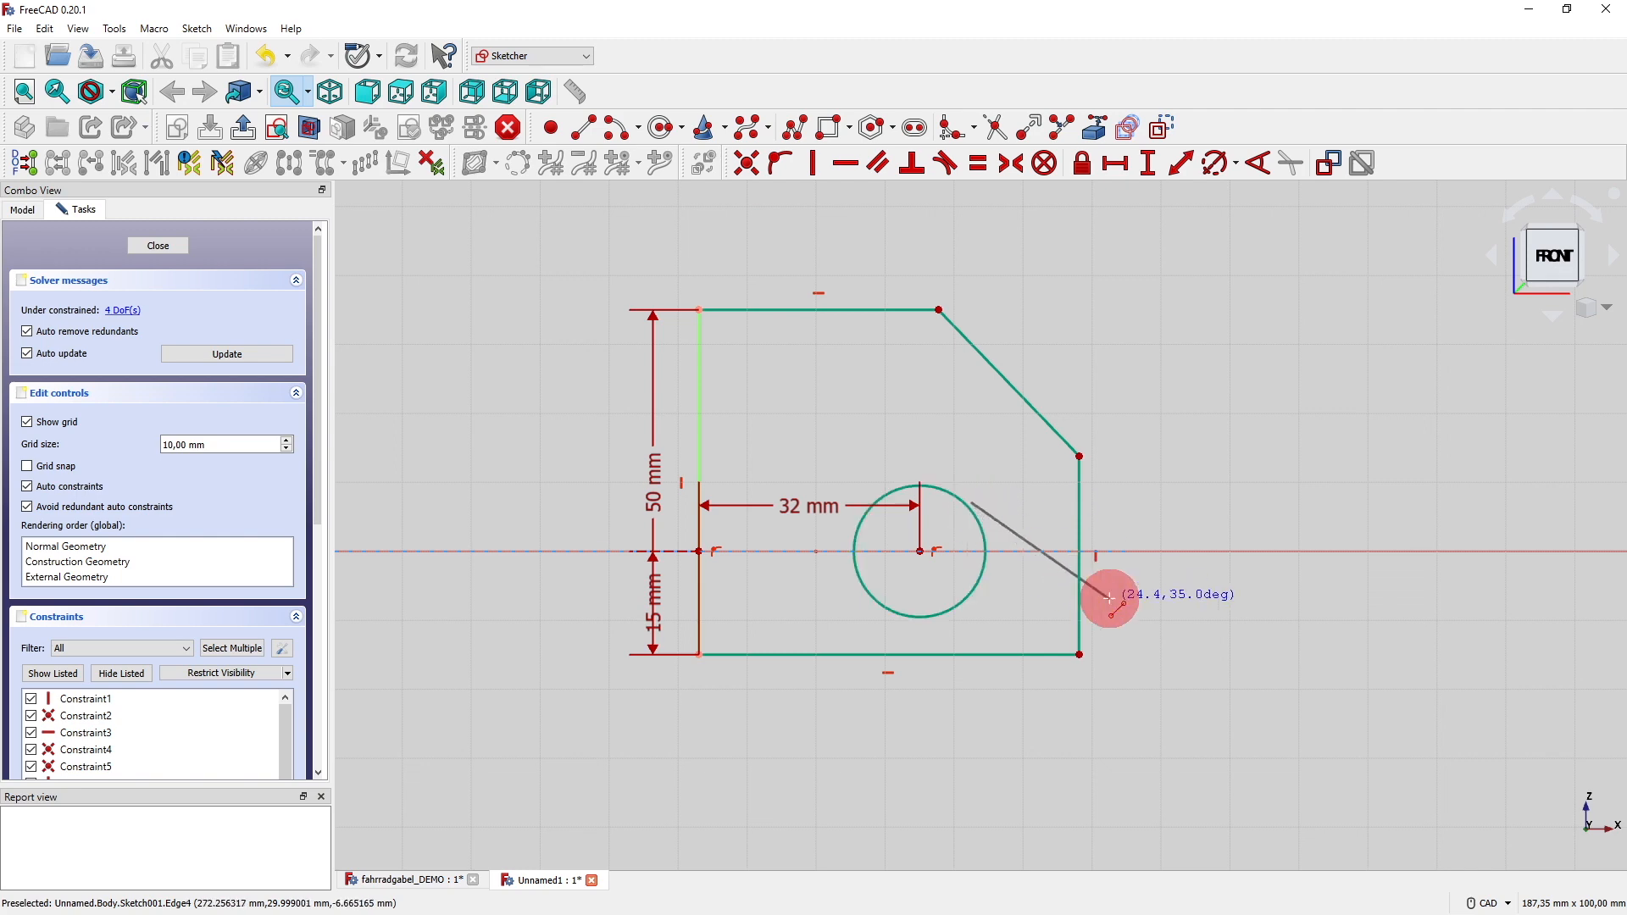
pyautogui.click(1110, 601)
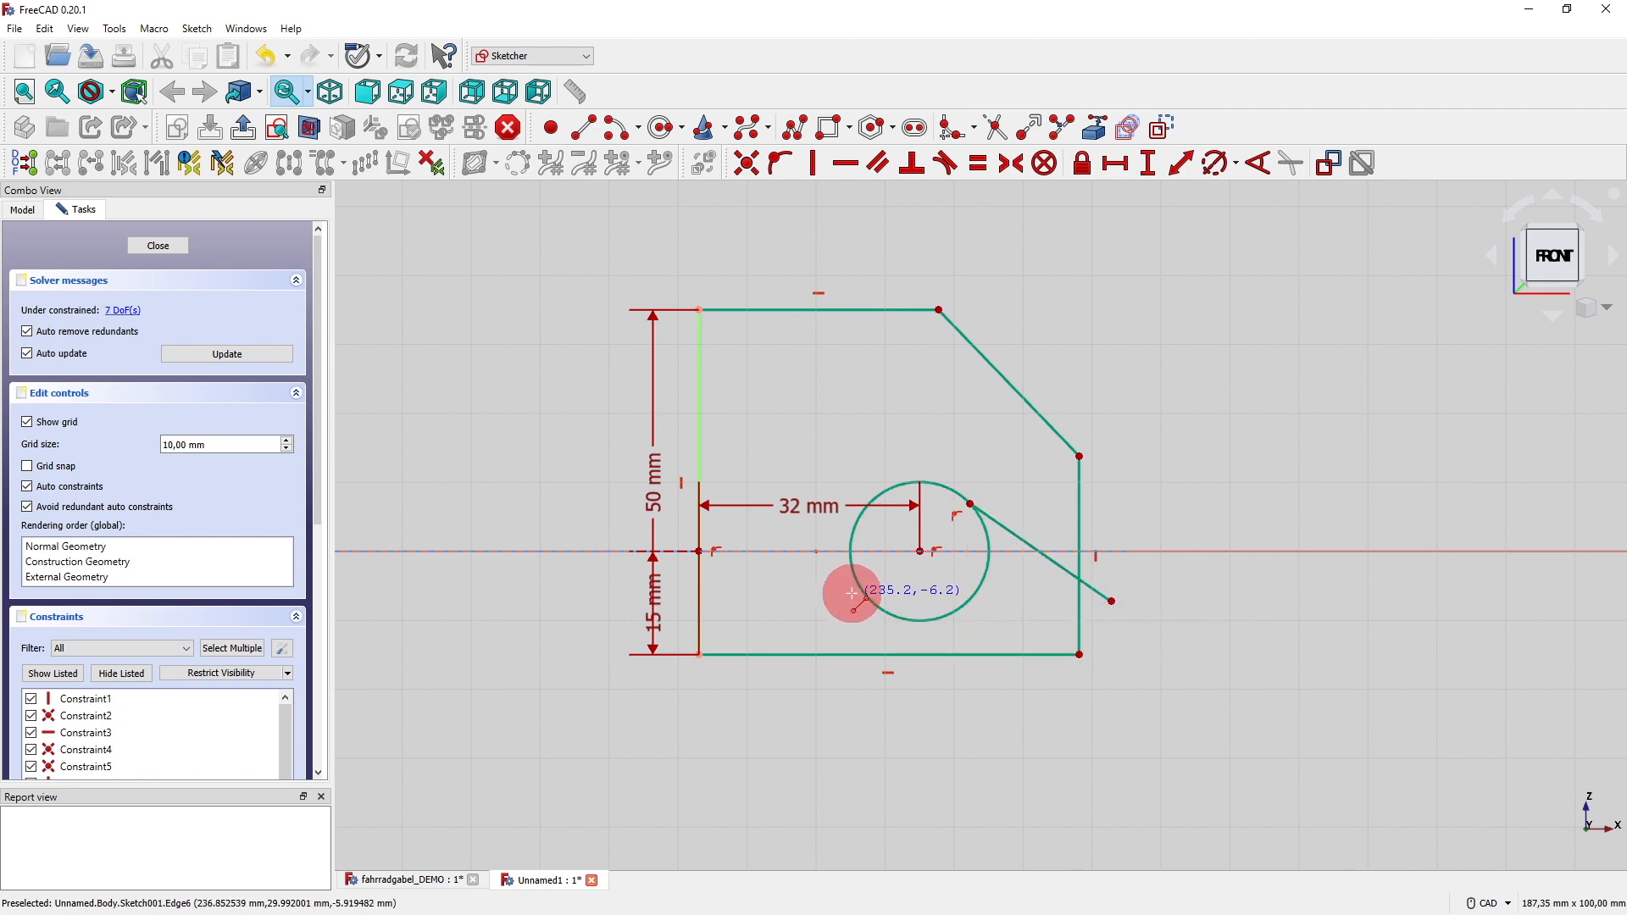
pyautogui.click(876, 602)
pyautogui.click(969, 684)
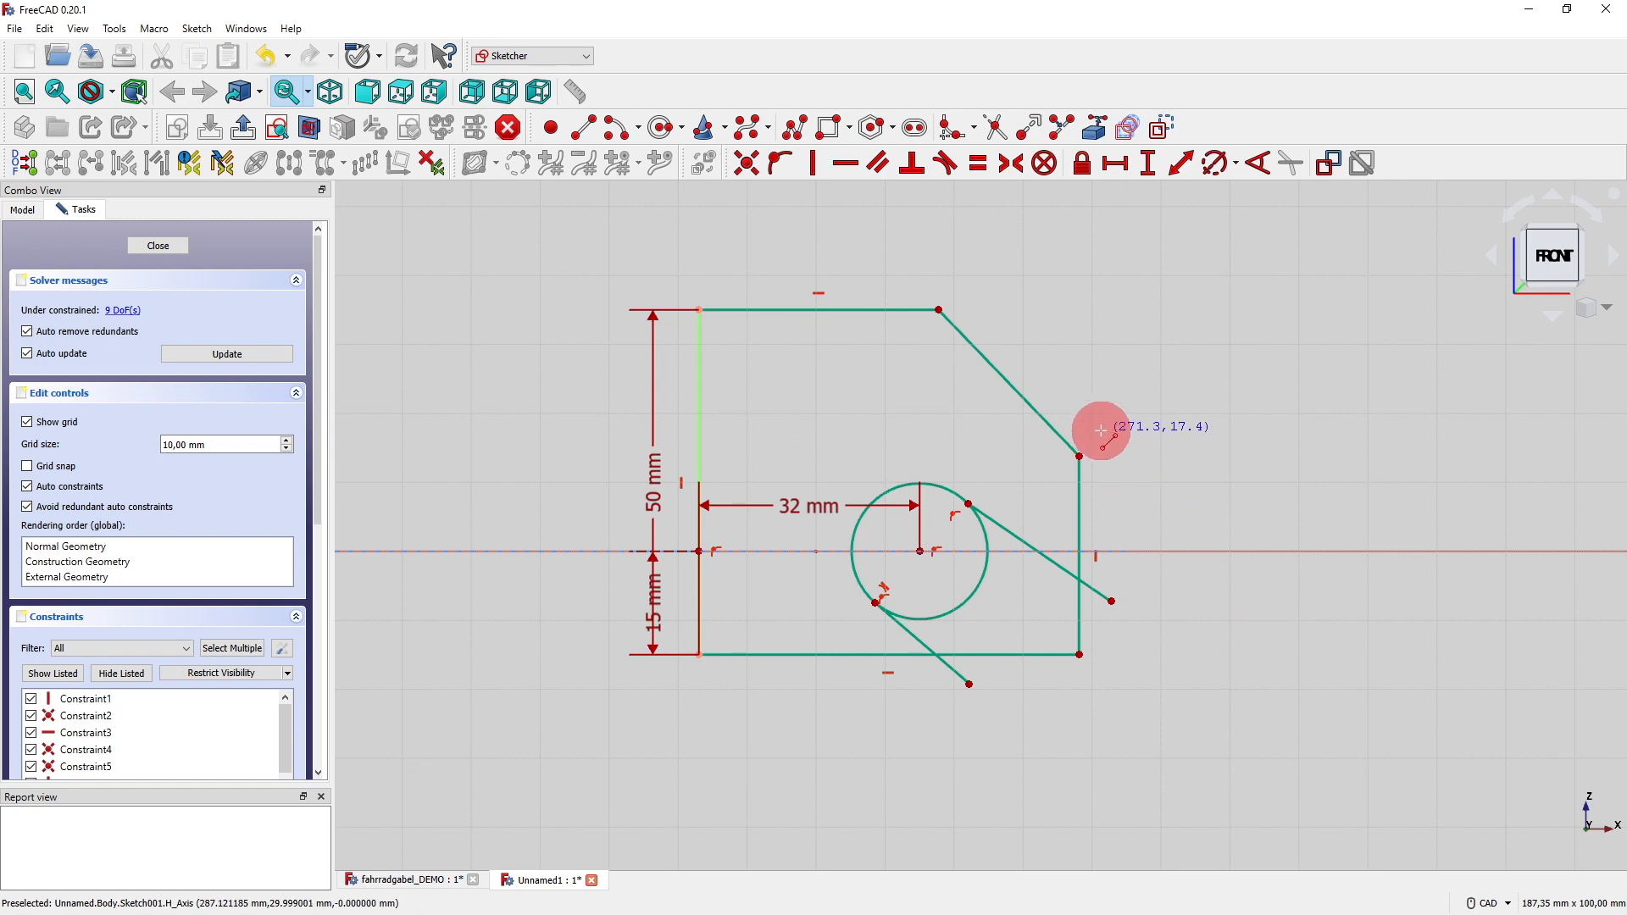
# Trim the profile's lower outer corner, the overhanging line ends and the circle's inner part to leave an open slanted slot.
pyautogui.click(996, 127)
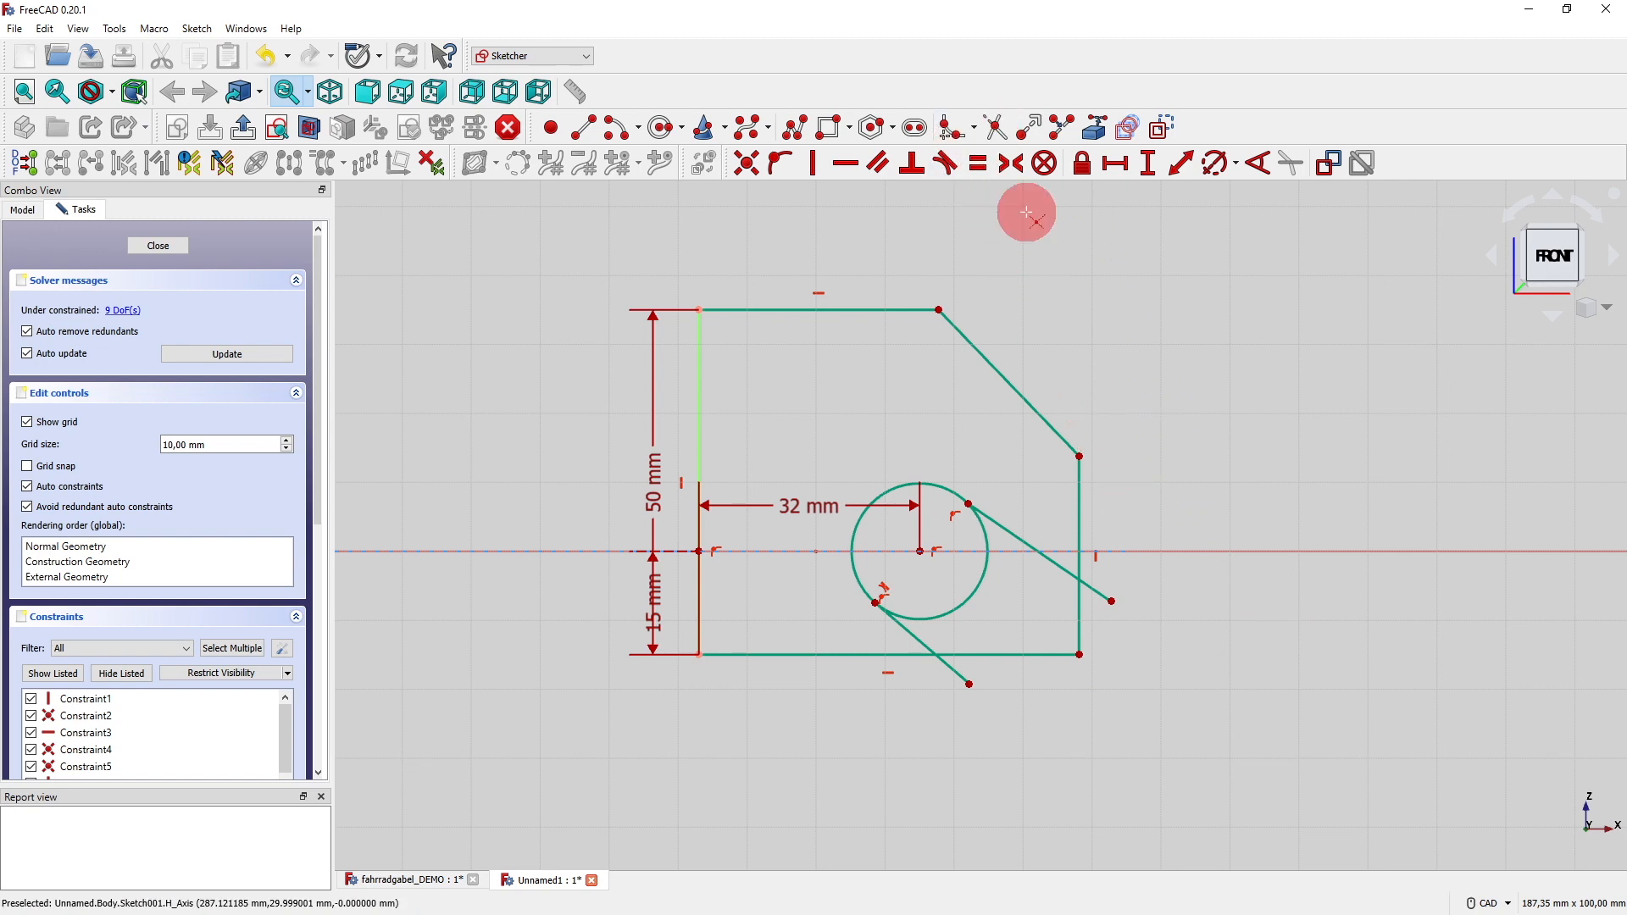
pyautogui.click(1032, 652)
pyautogui.click(1074, 615)
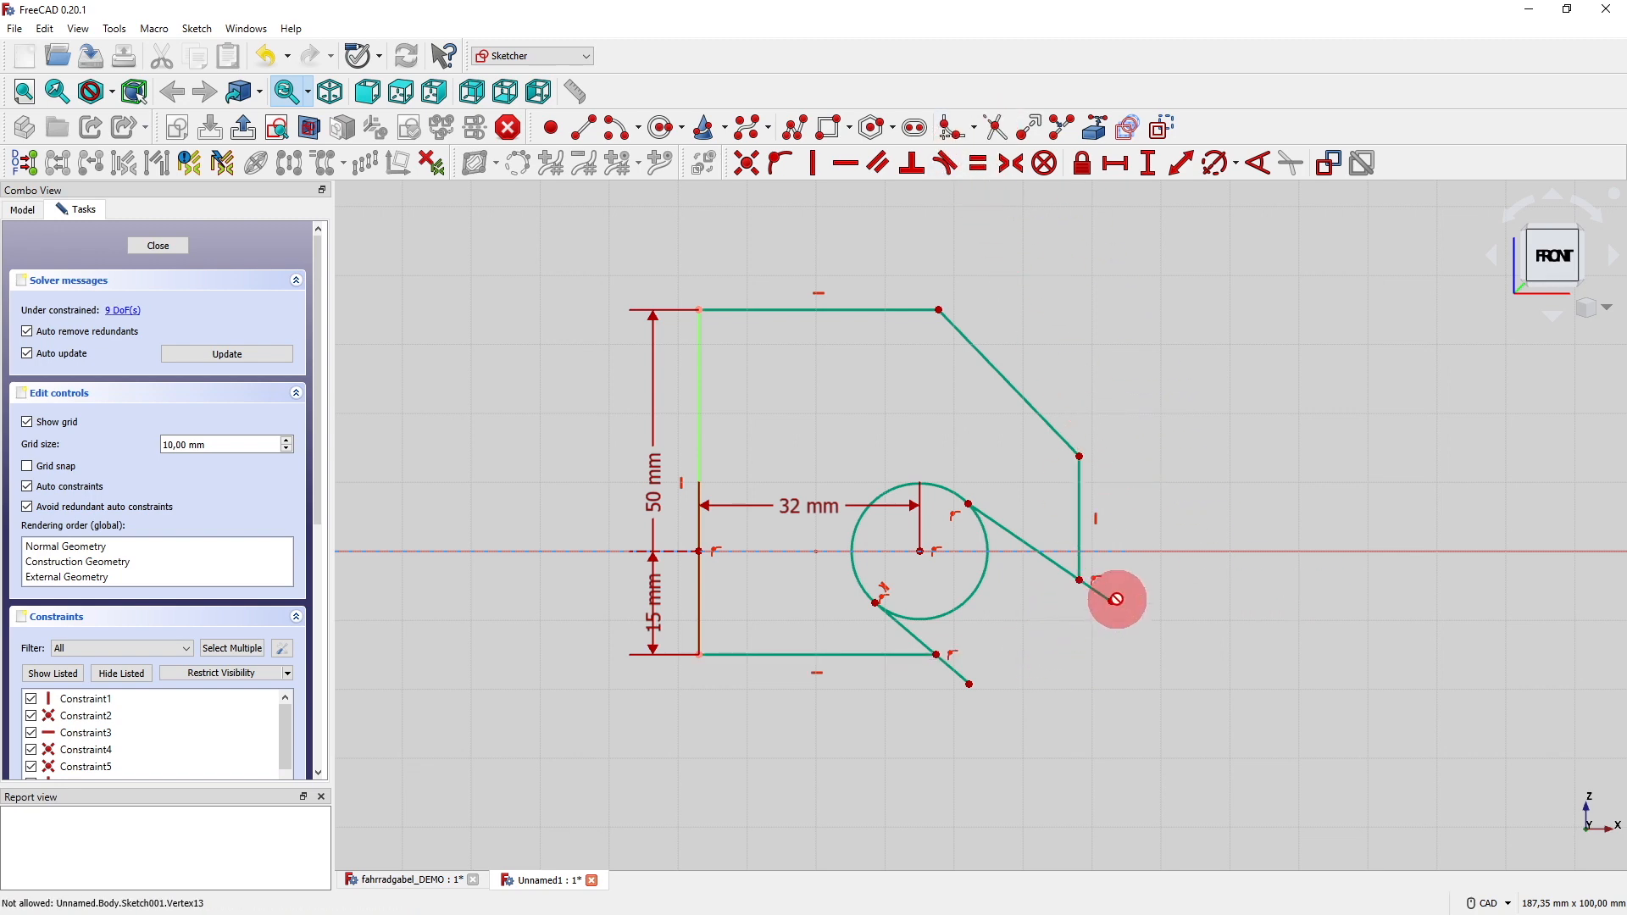
pyautogui.click(950, 666)
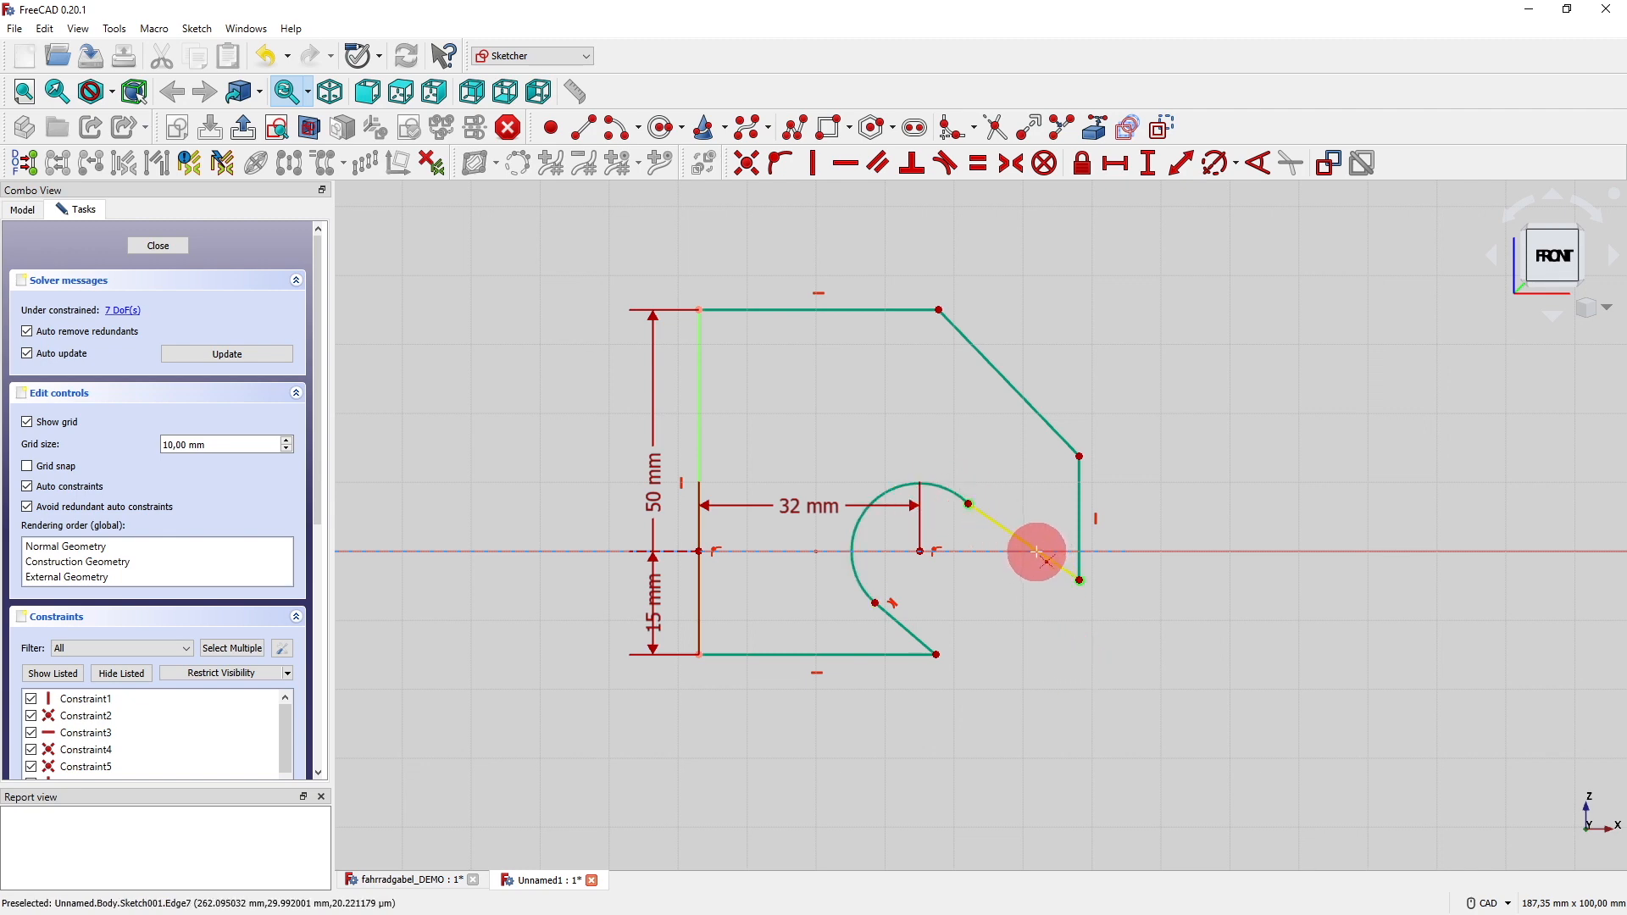
# Make the slot's upper slanted line tangent to the circular arc and accept the constraint substitution.
pyautogui.click(945, 163)
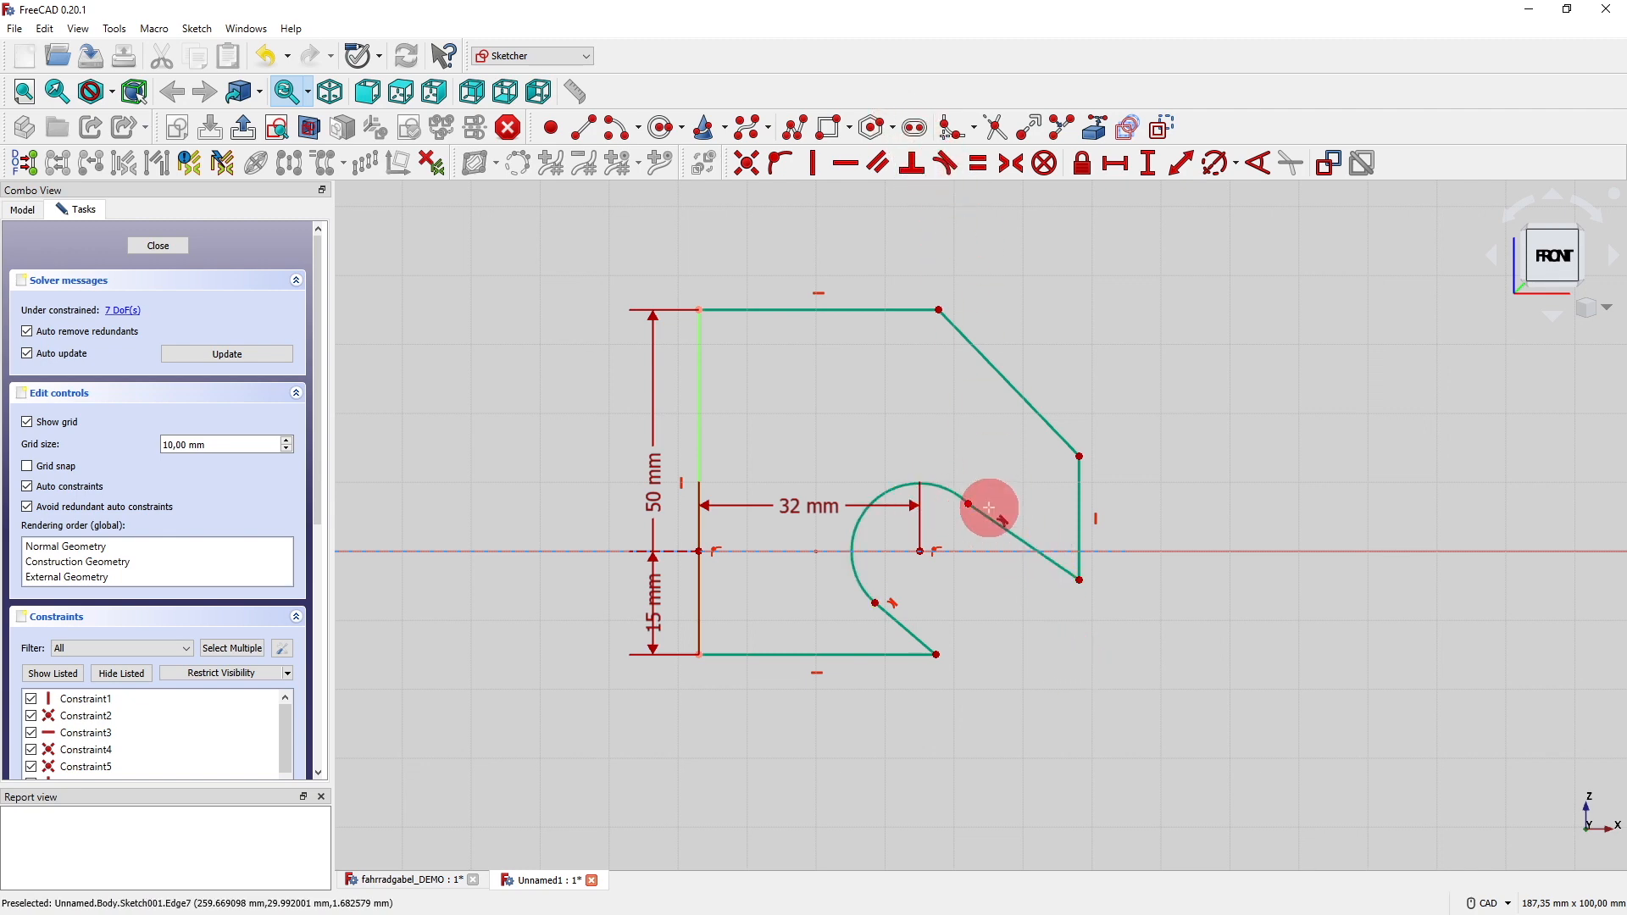
pyautogui.click(942, 491)
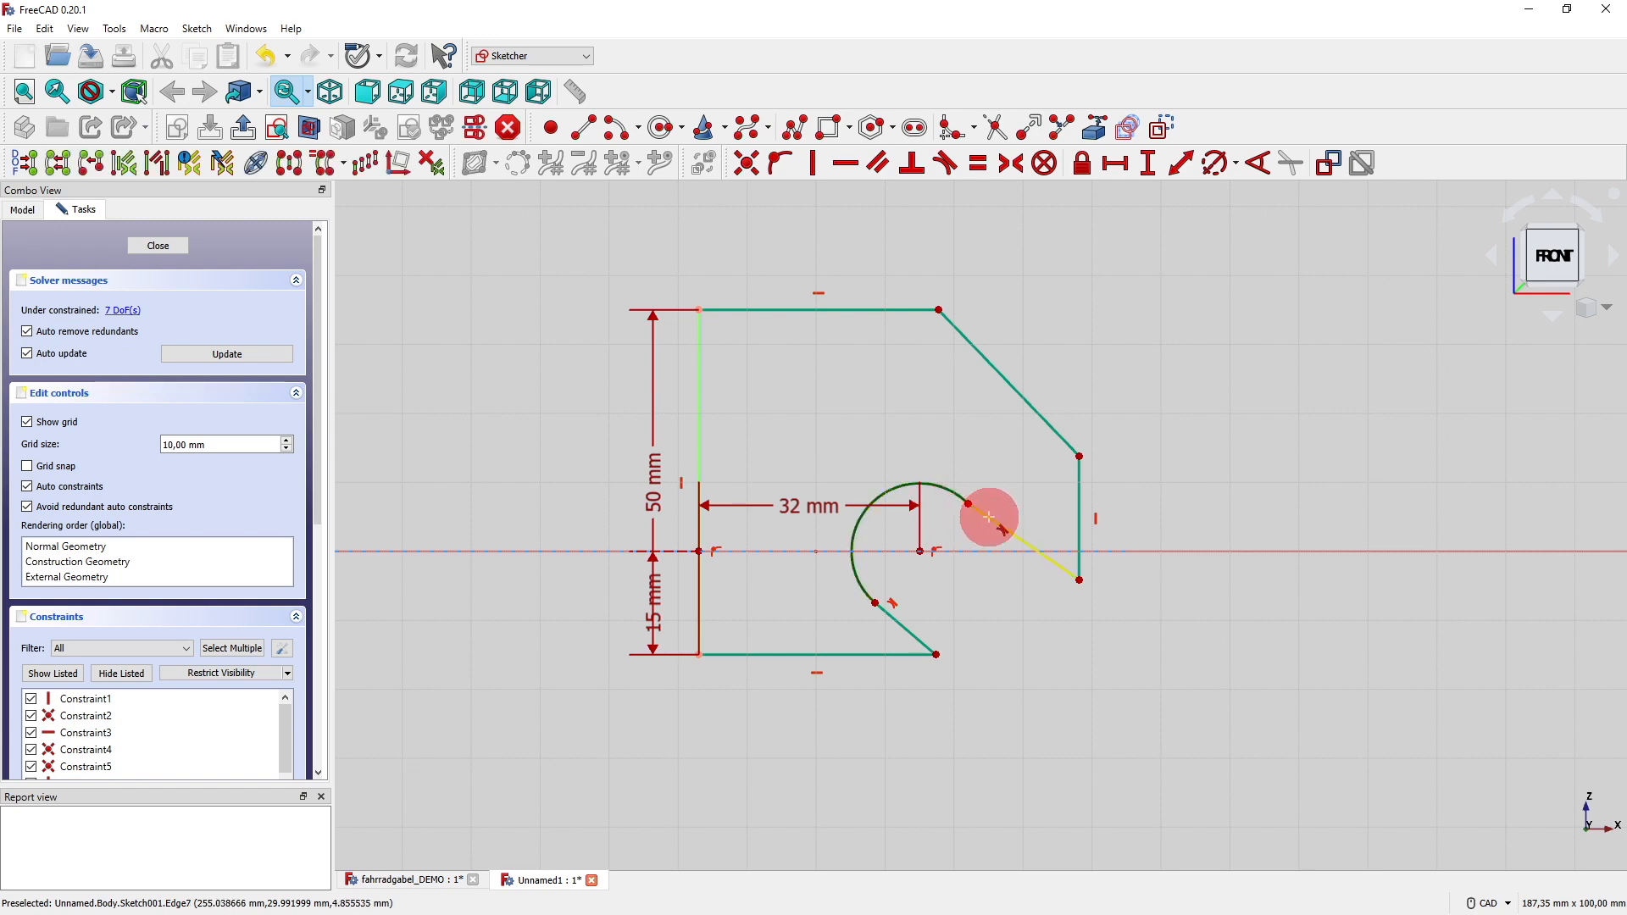
pyautogui.click(989, 517)
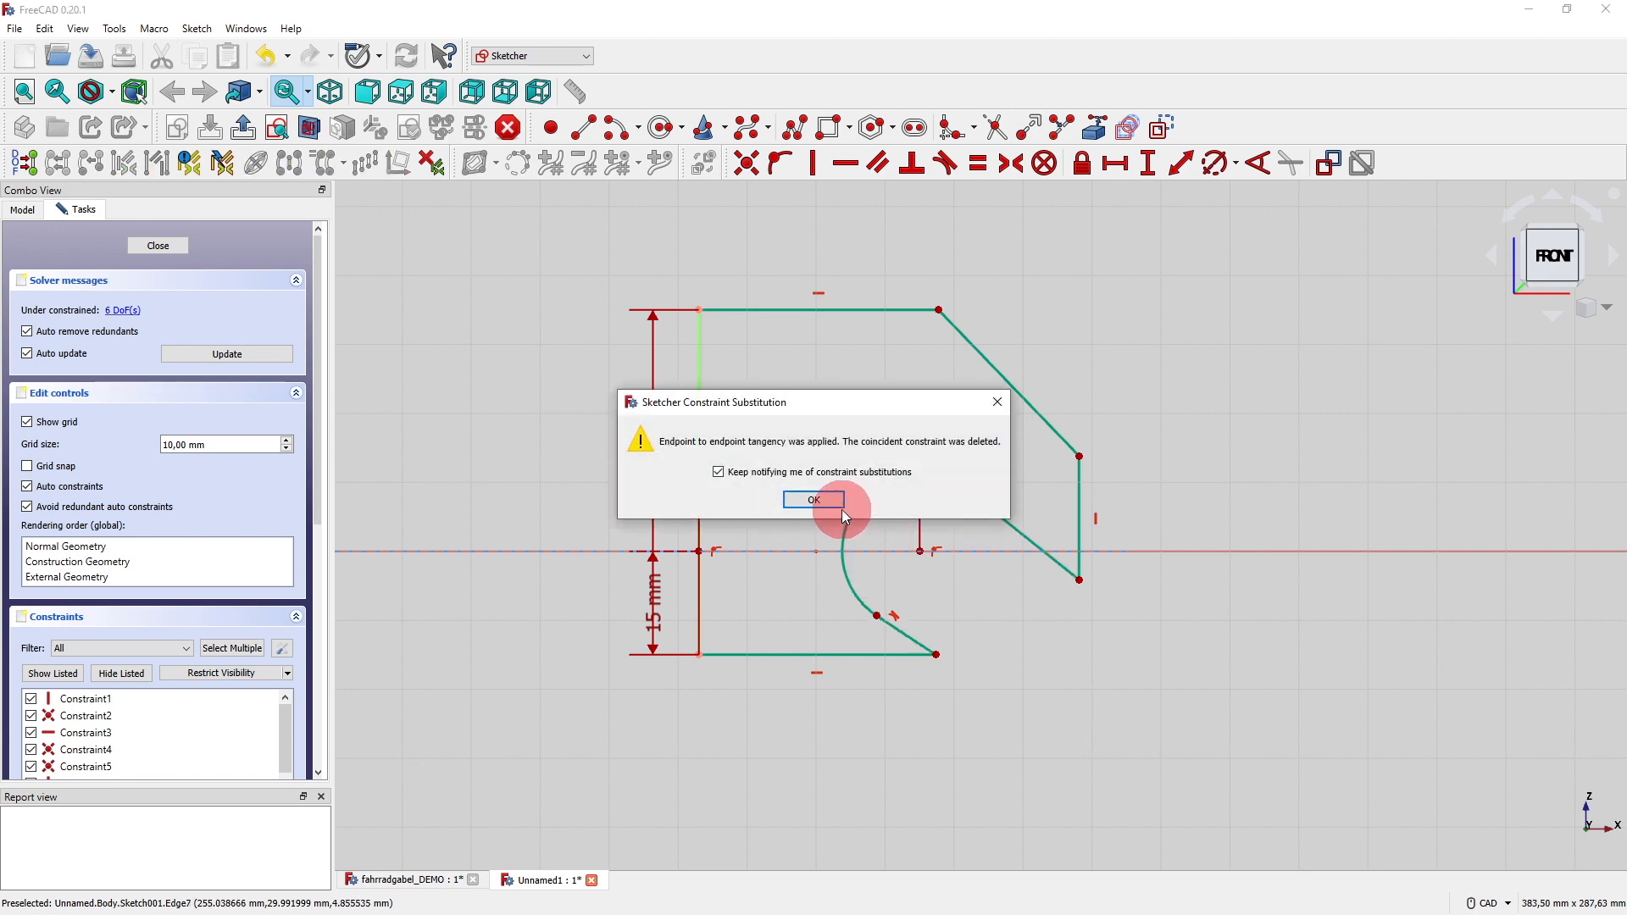
pyautogui.click(816, 502)
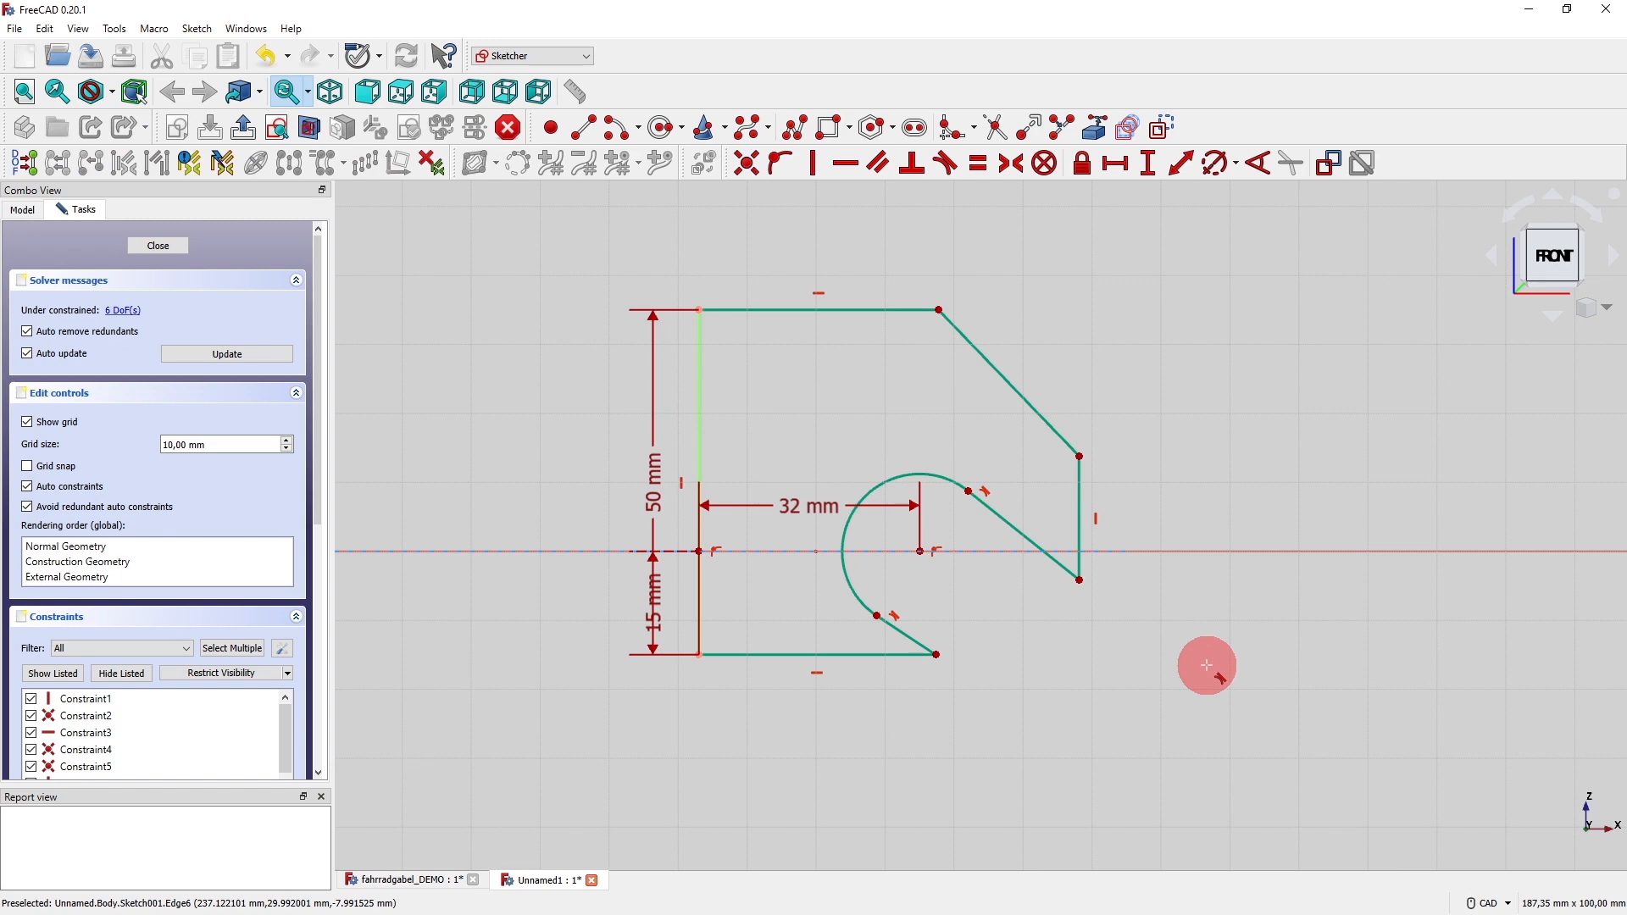
# Set the radius of the slot's arc to 7.5 mm.
pyautogui.click(1217, 163)
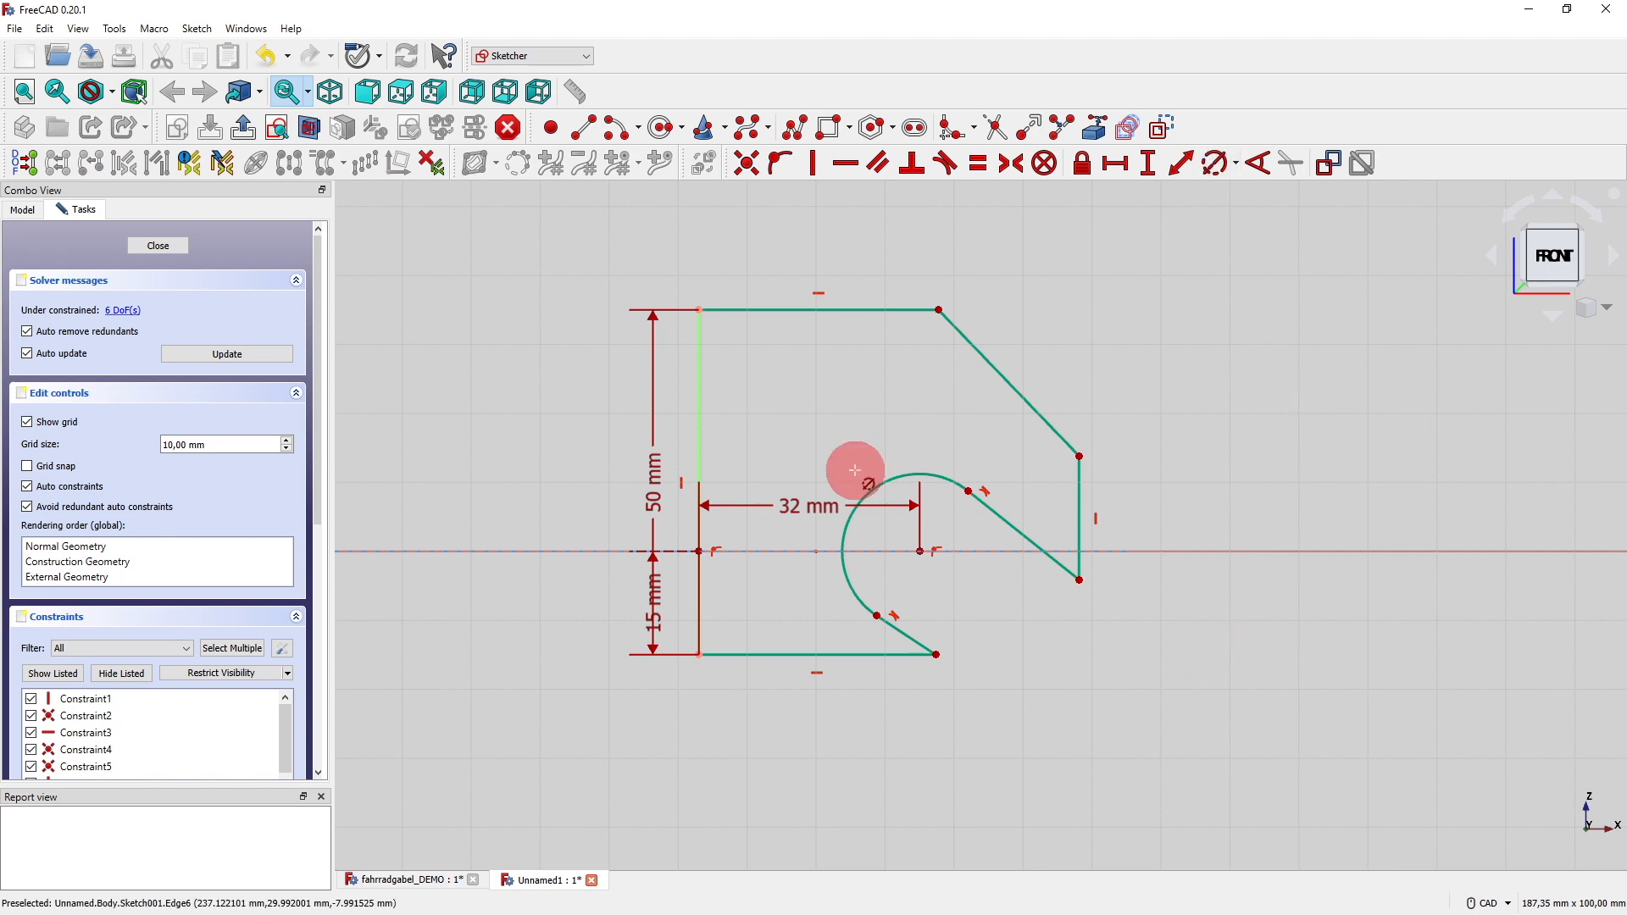
pyautogui.click(858, 485)
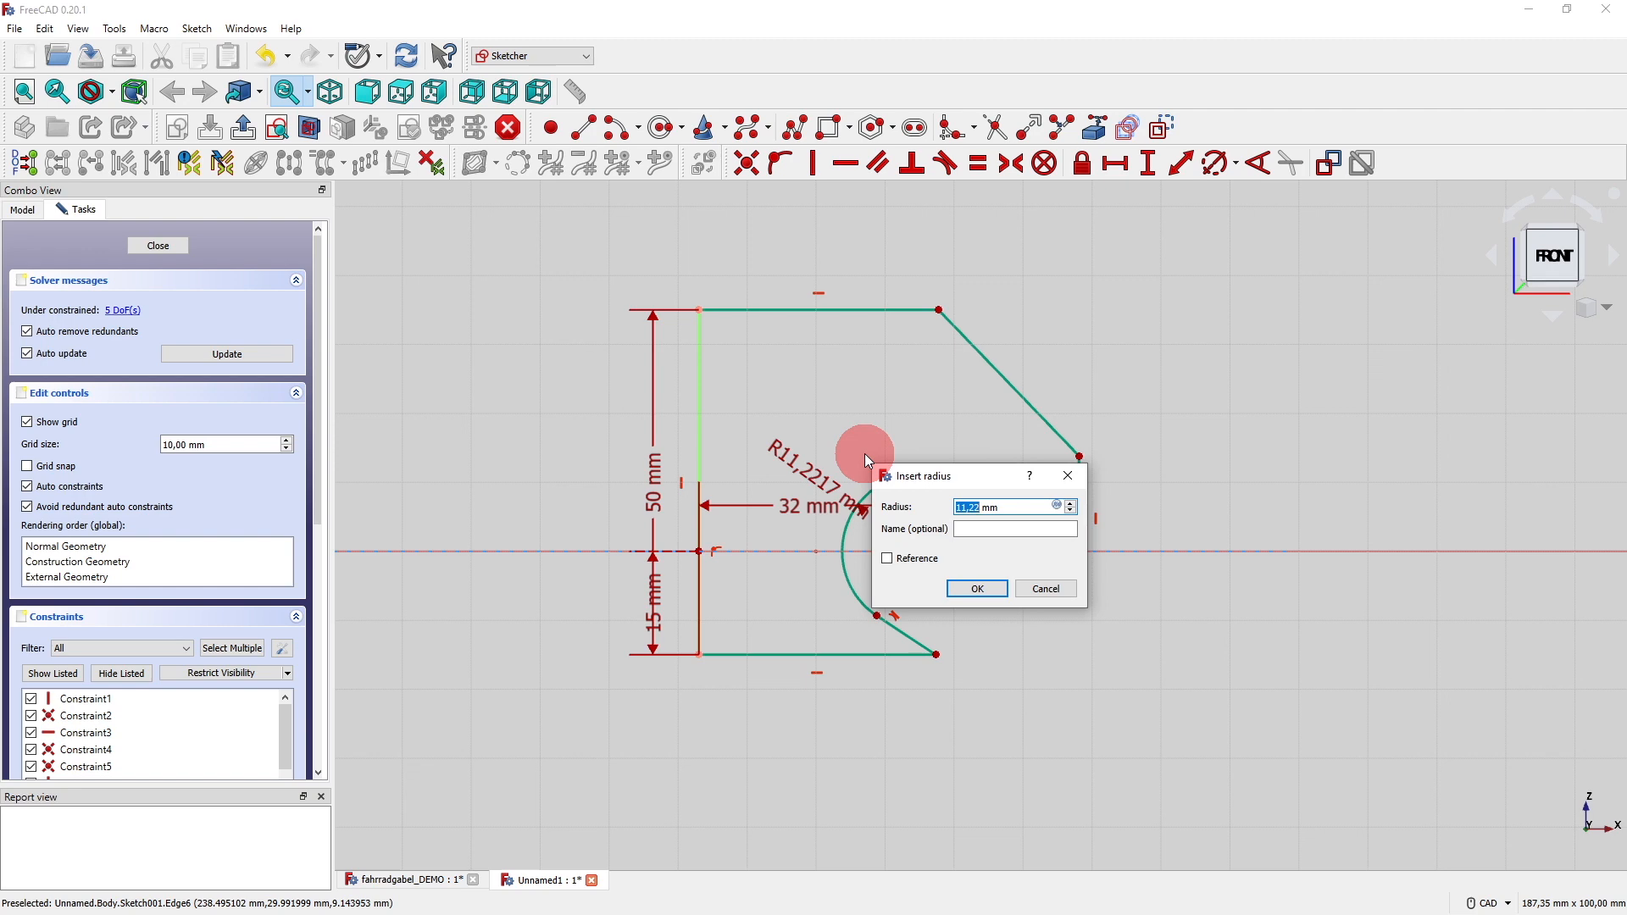
pyautogui.write('7.5')
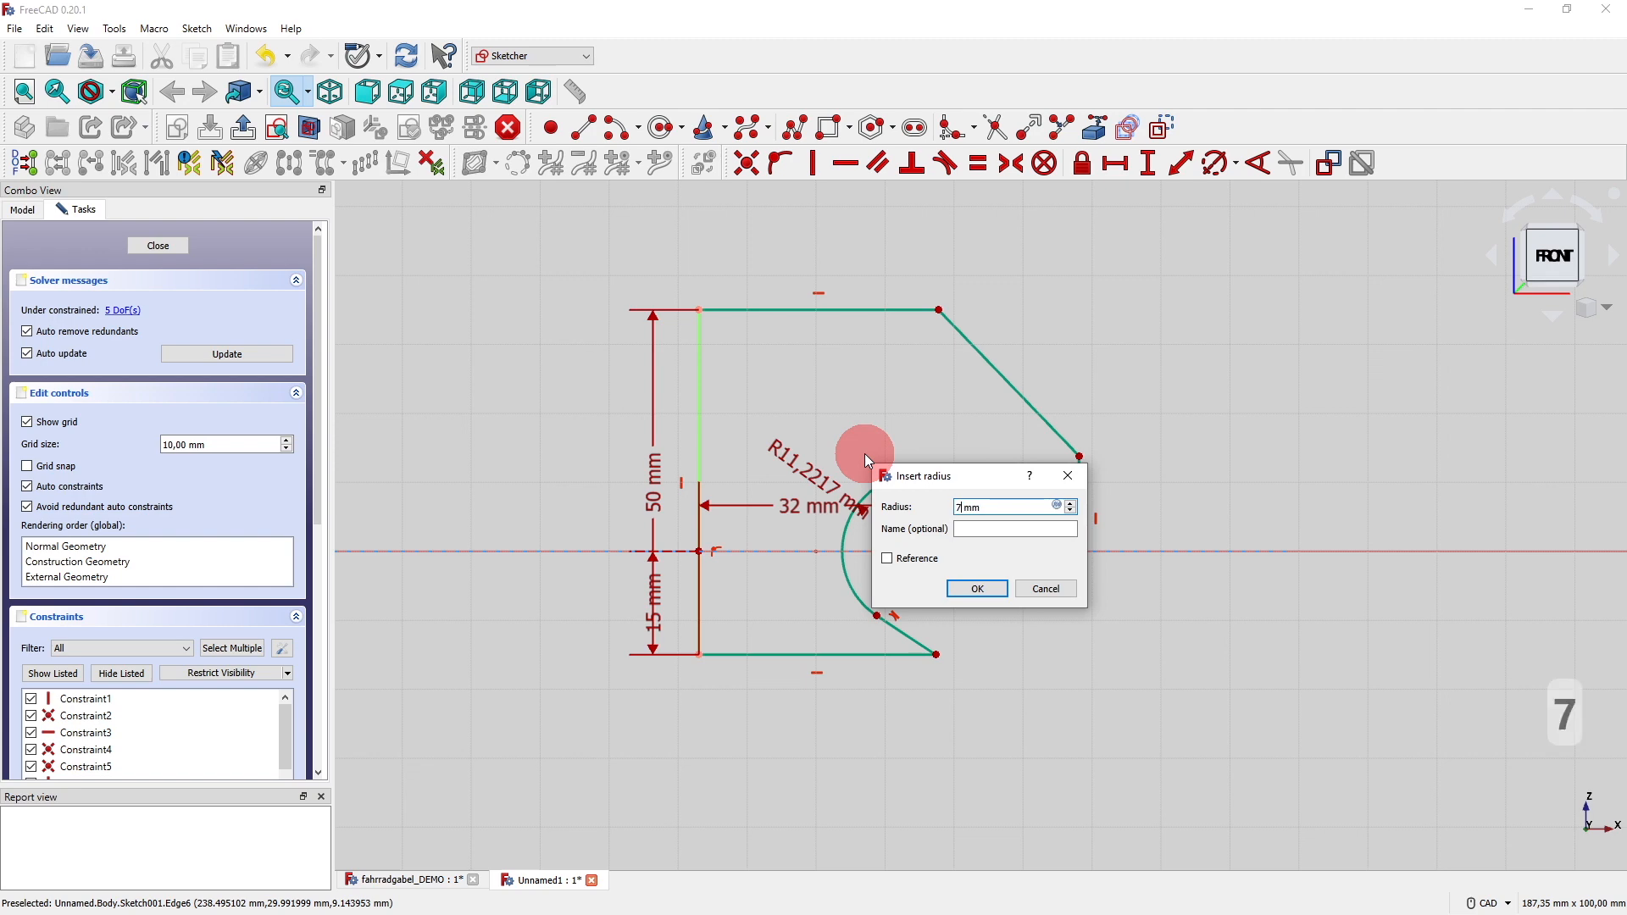
pyautogui.press('Return')
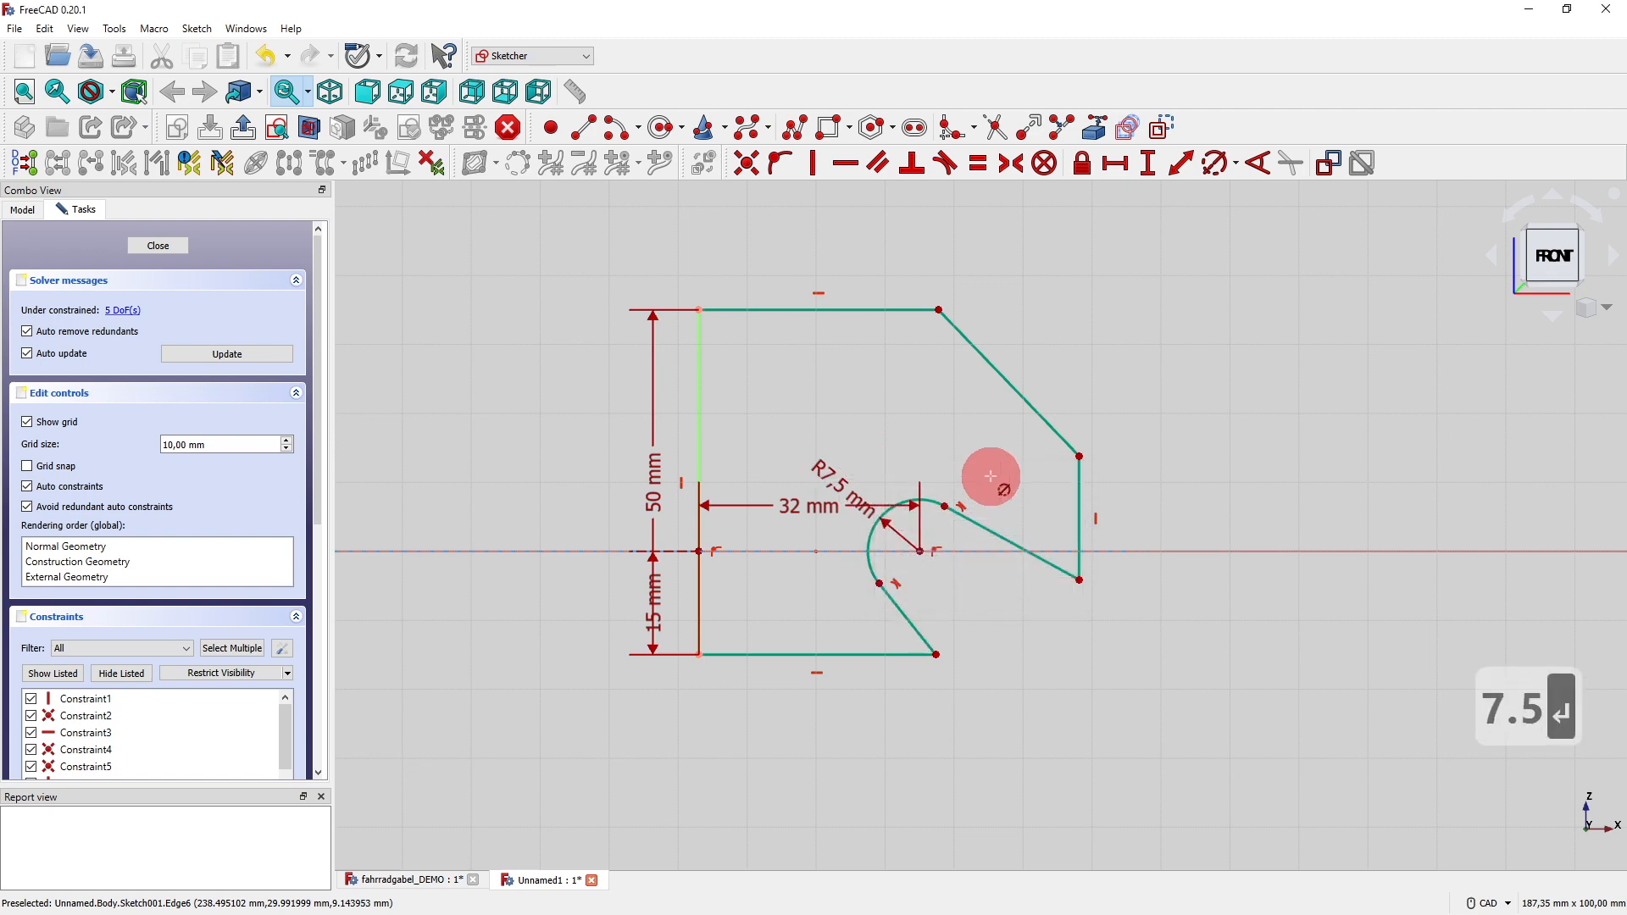
# Constrain the slot's two slanted lines parallel to each other.
pyautogui.click(892, 170)
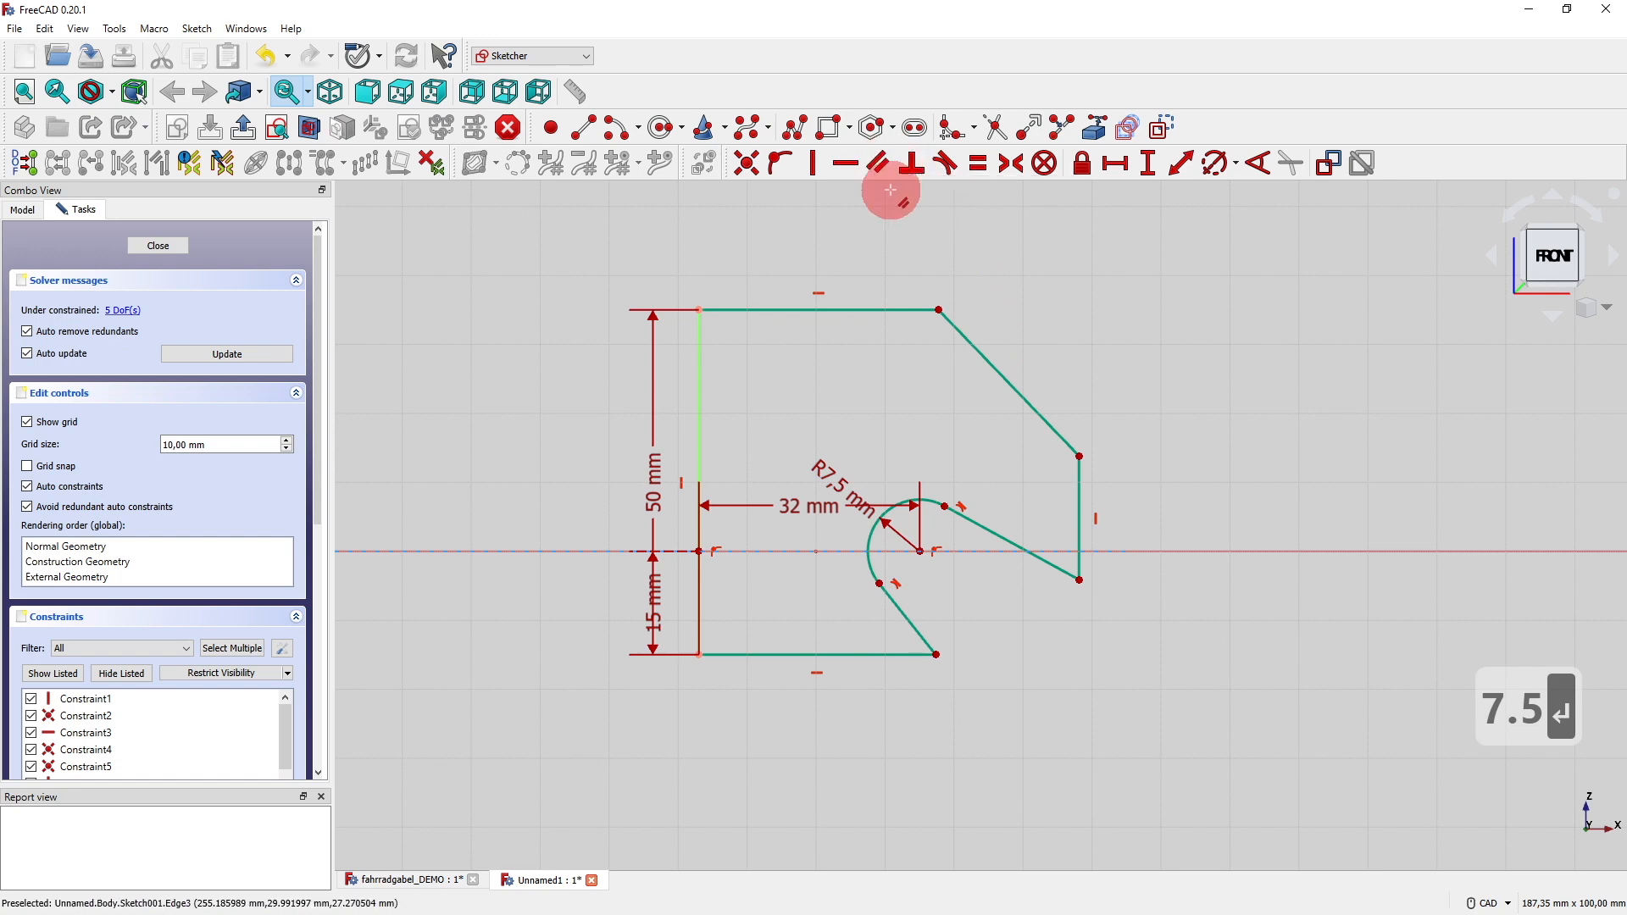
pyautogui.click(912, 622)
pyautogui.click(999, 543)
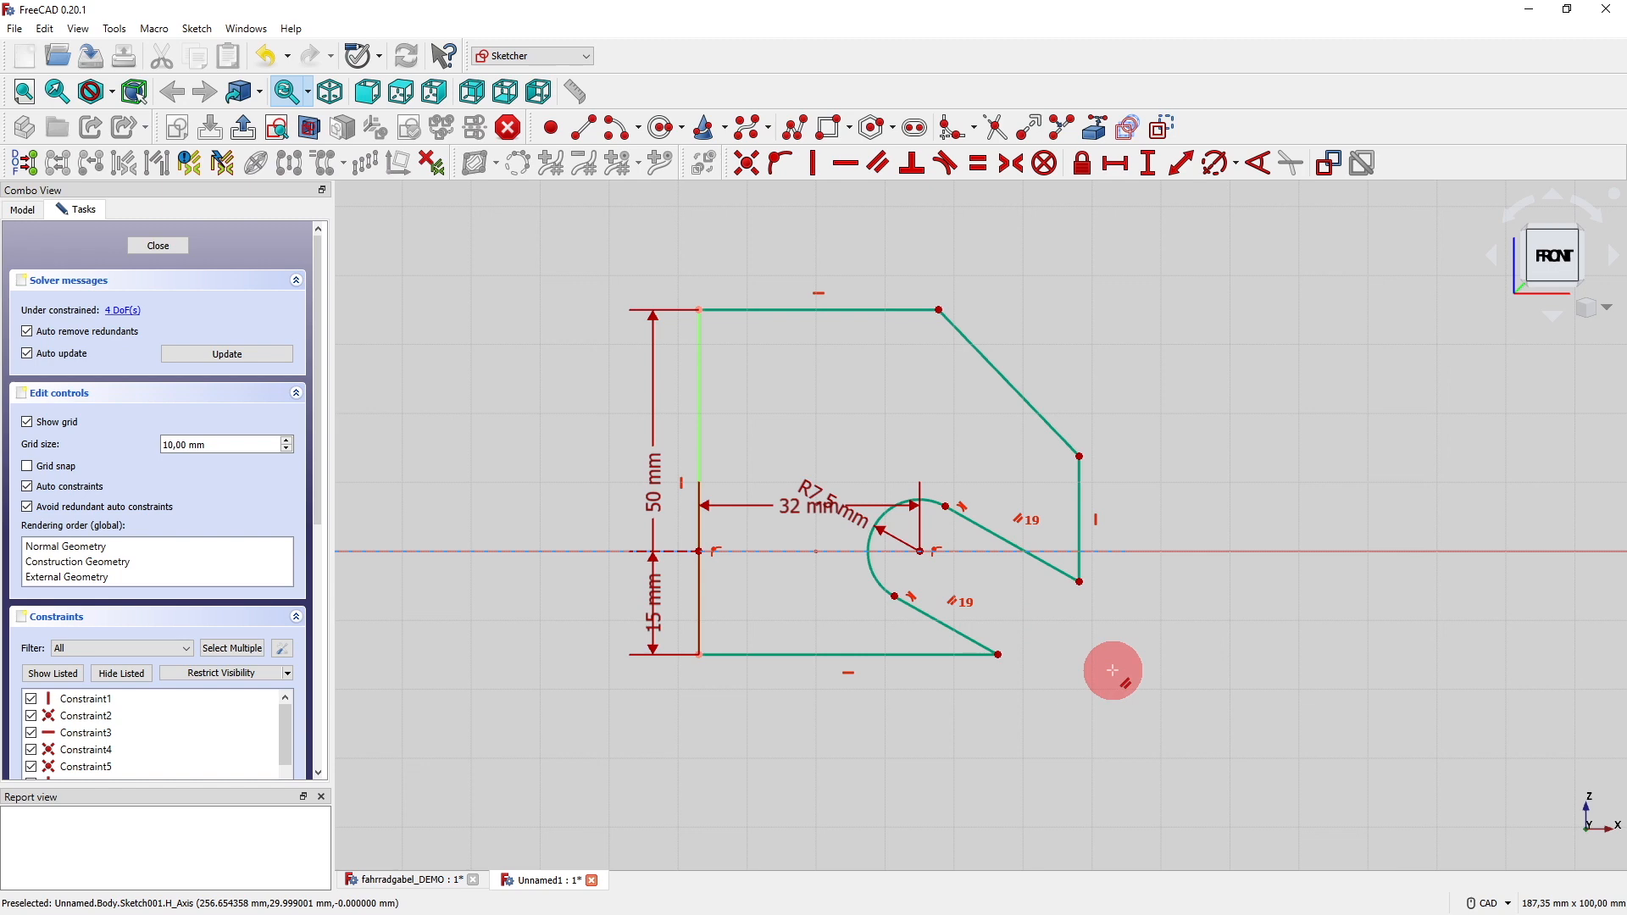
# Fillet the two corners at the slot's mouth, where the slanted lines meet the bottom edge and the outer vertical edge.
pyautogui.click(960, 134)
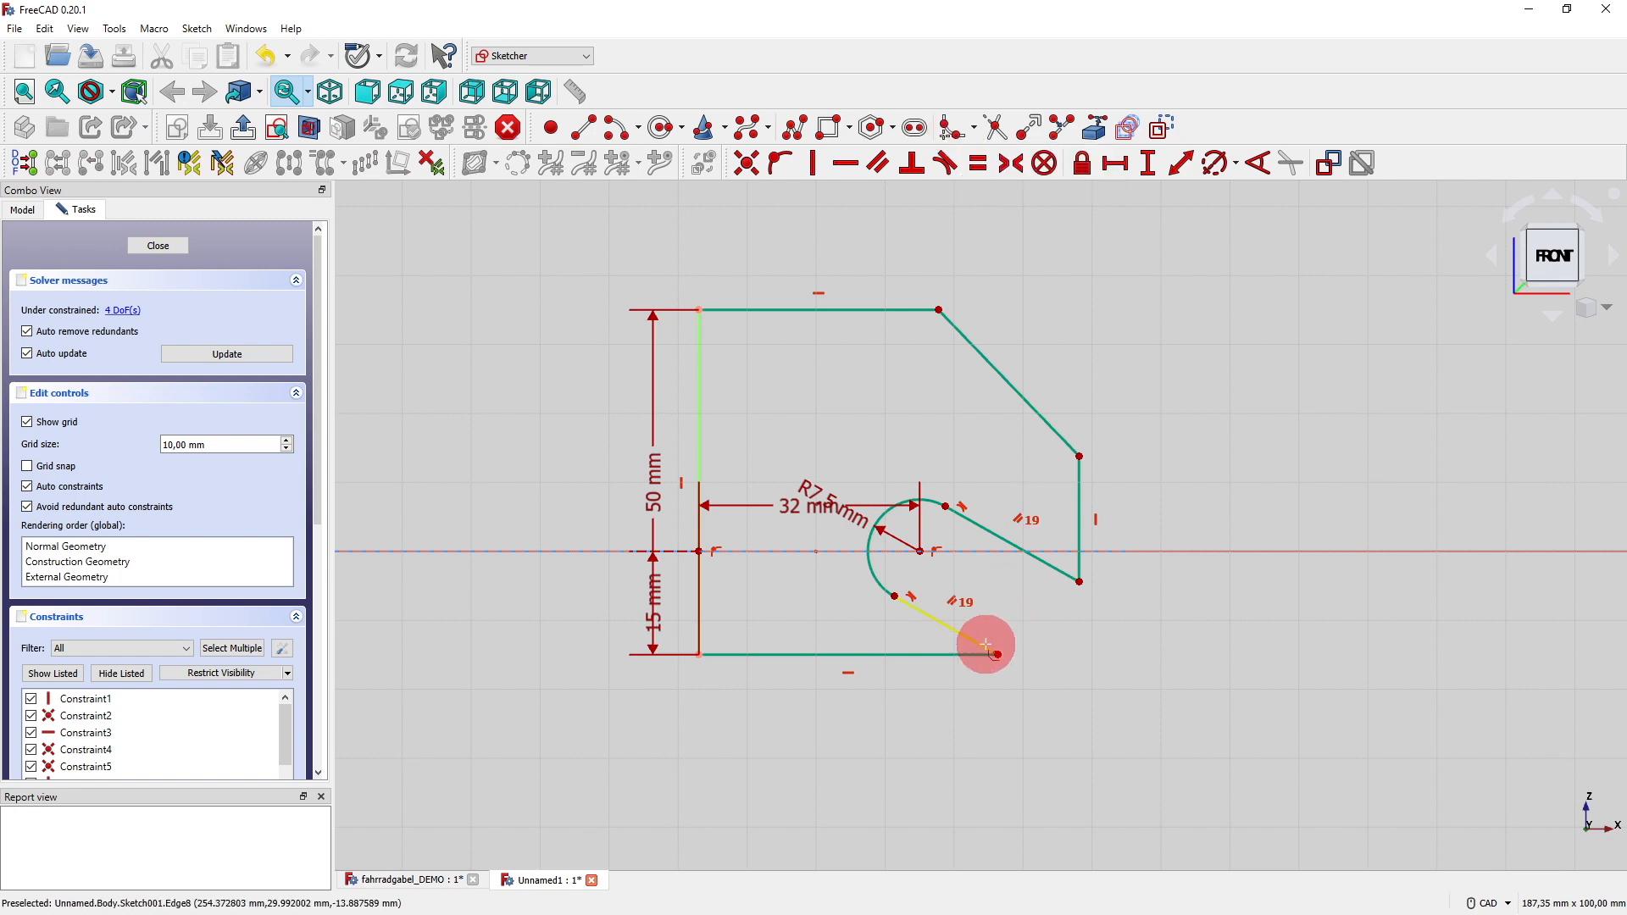
pyautogui.click(959, 656)
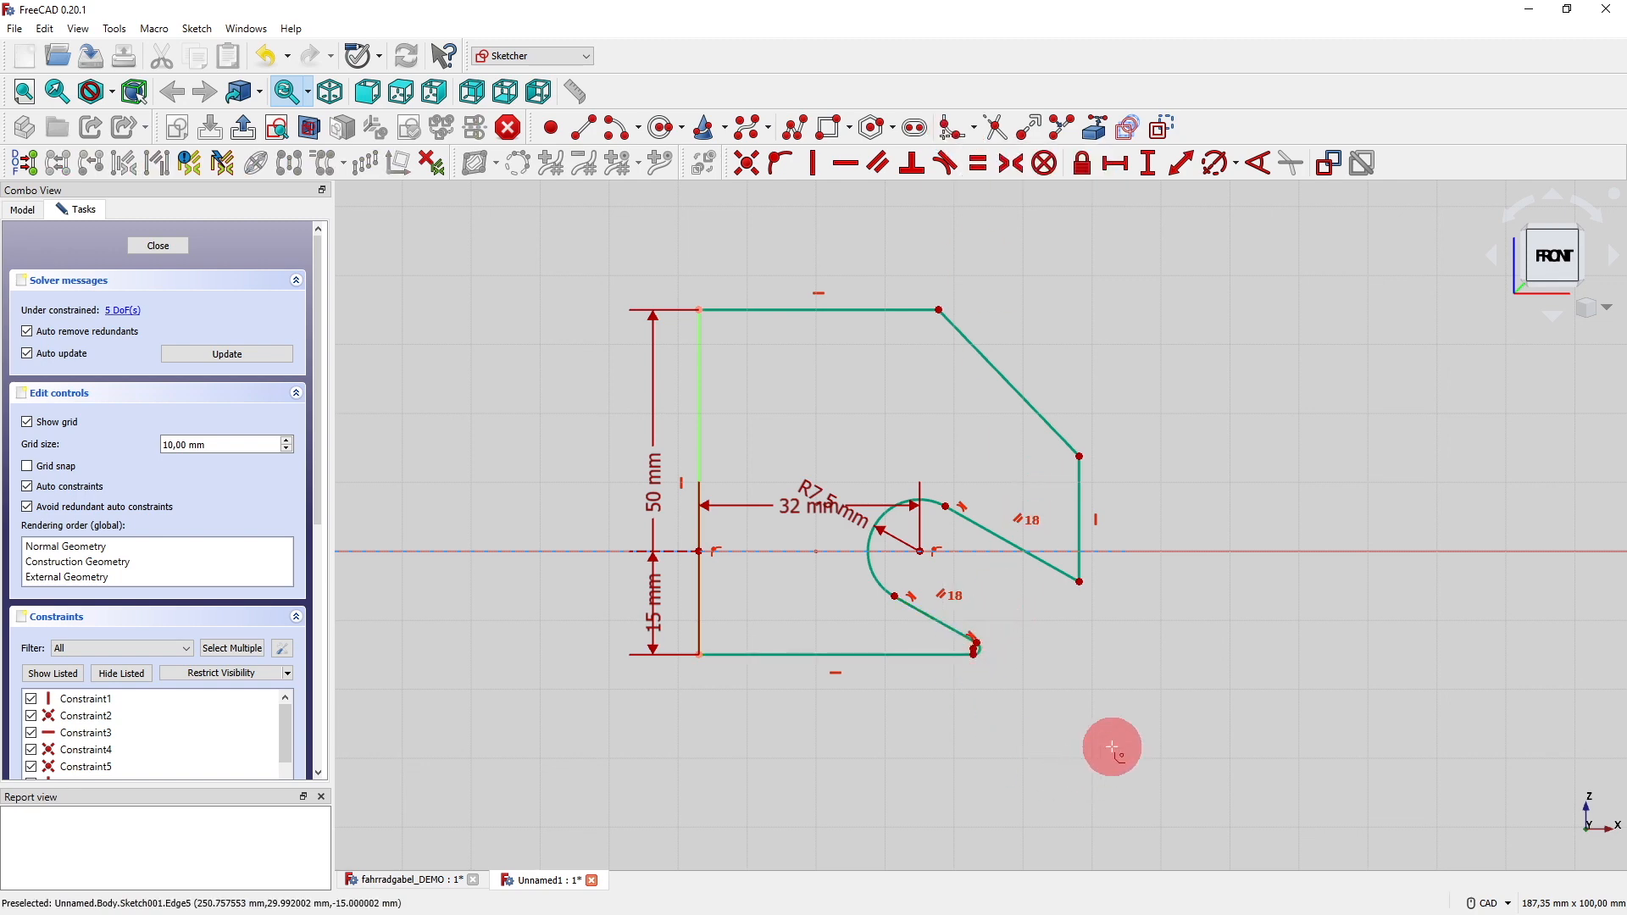
pyautogui.click(1063, 563)
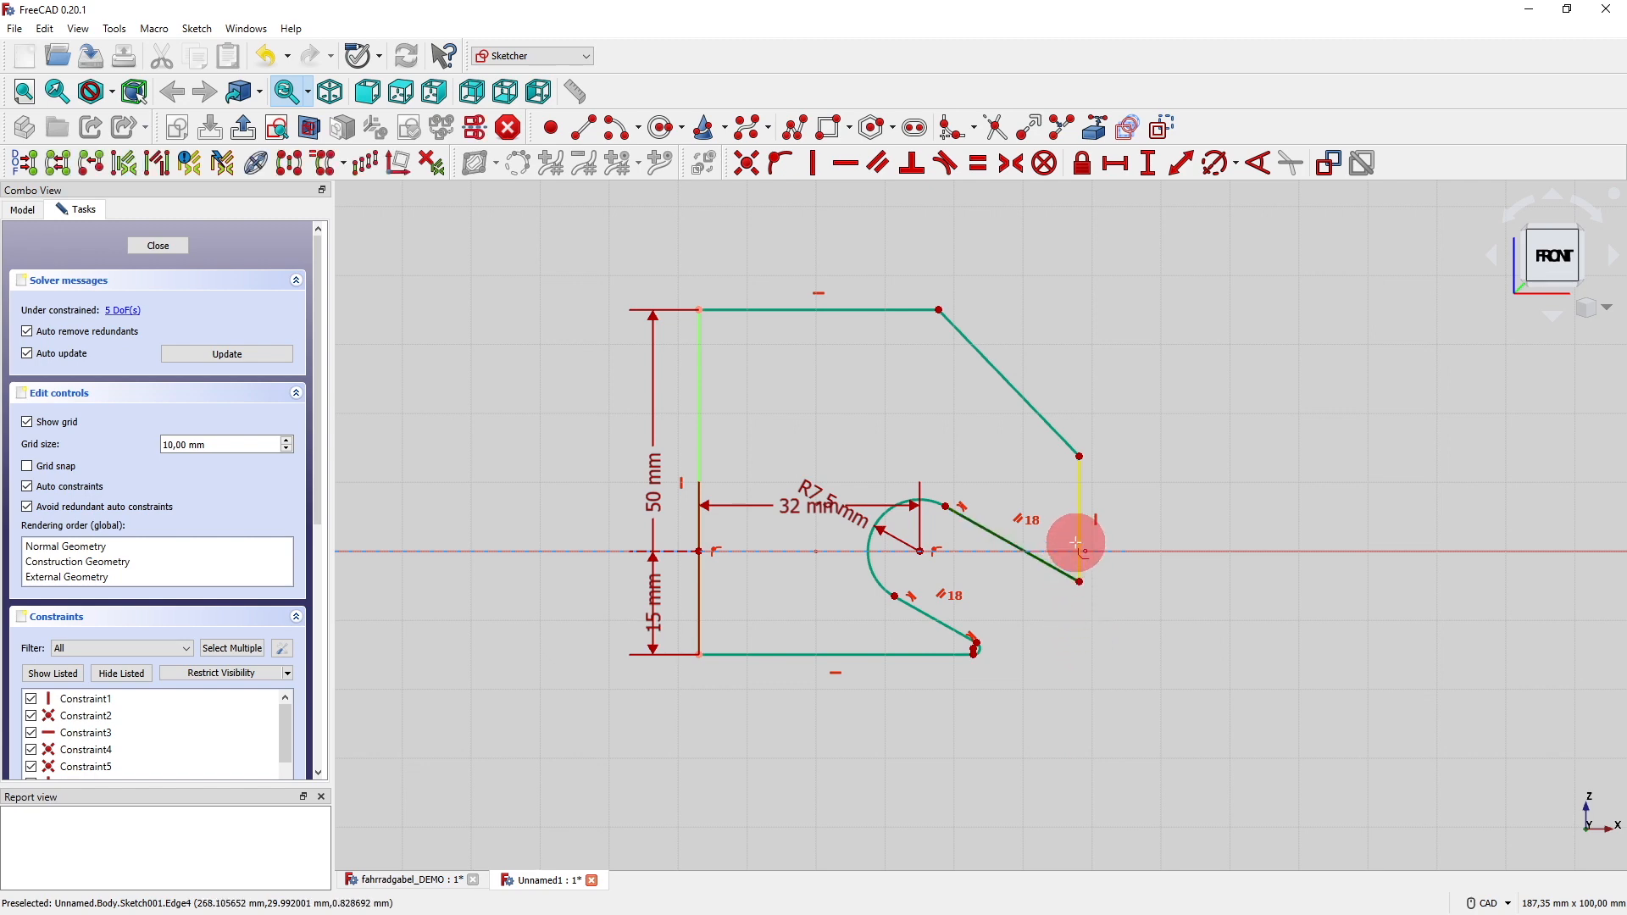
pyautogui.click(1077, 543)
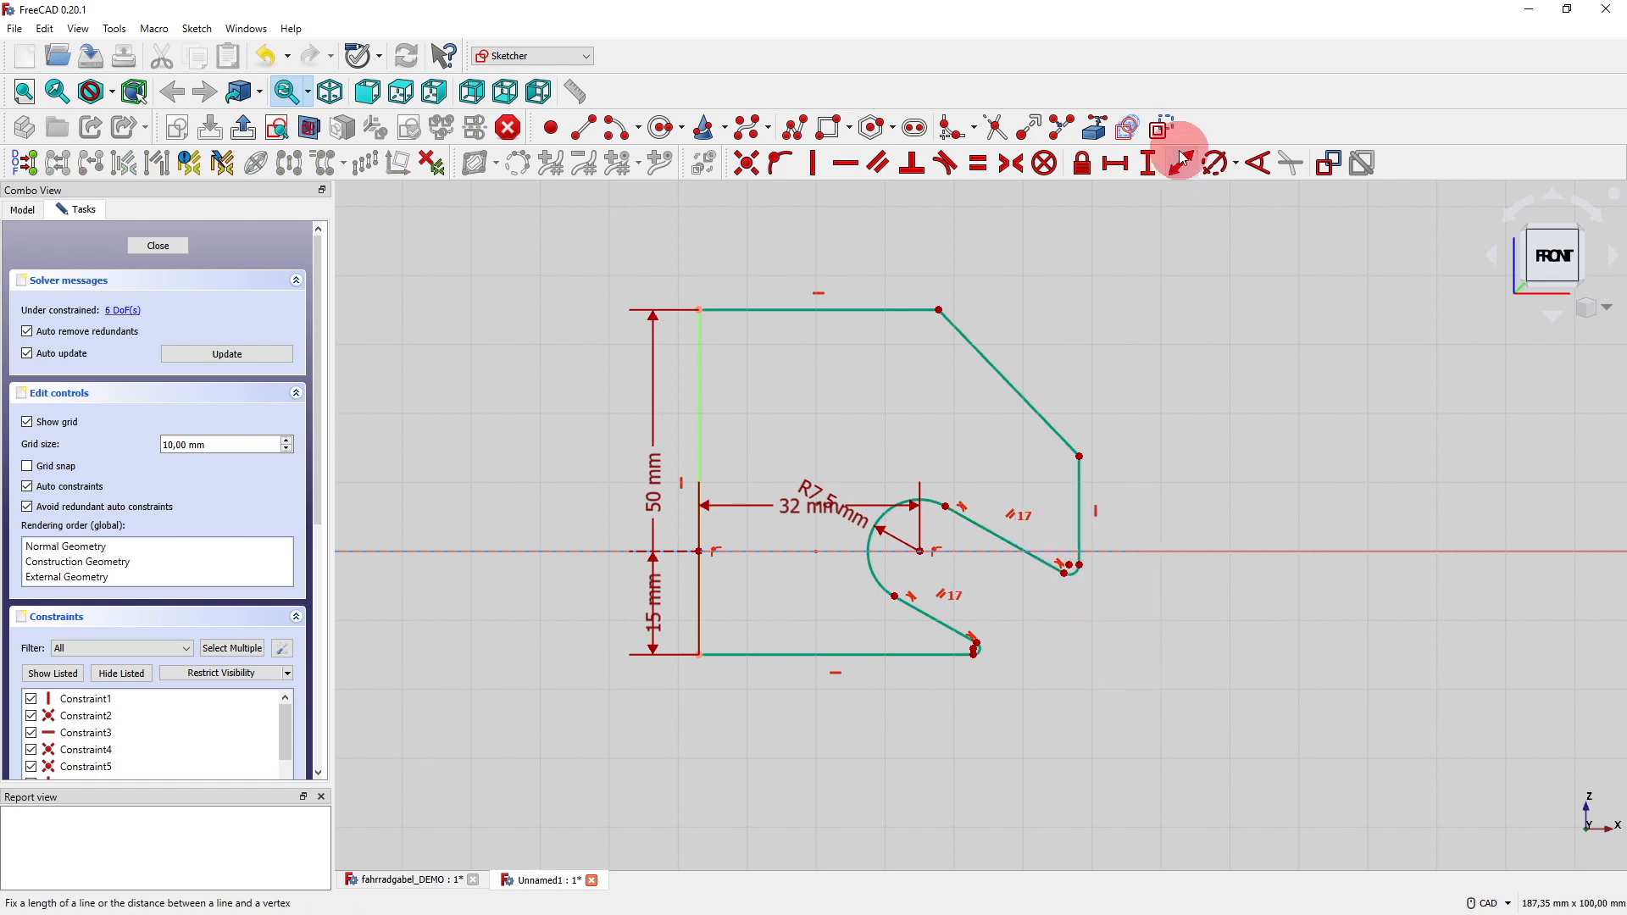
# Set the radius of the lower fillet at the slot's mouth to 2 mm.
pyautogui.click(1220, 161)
pyautogui.scroll(5, 1021, 687)
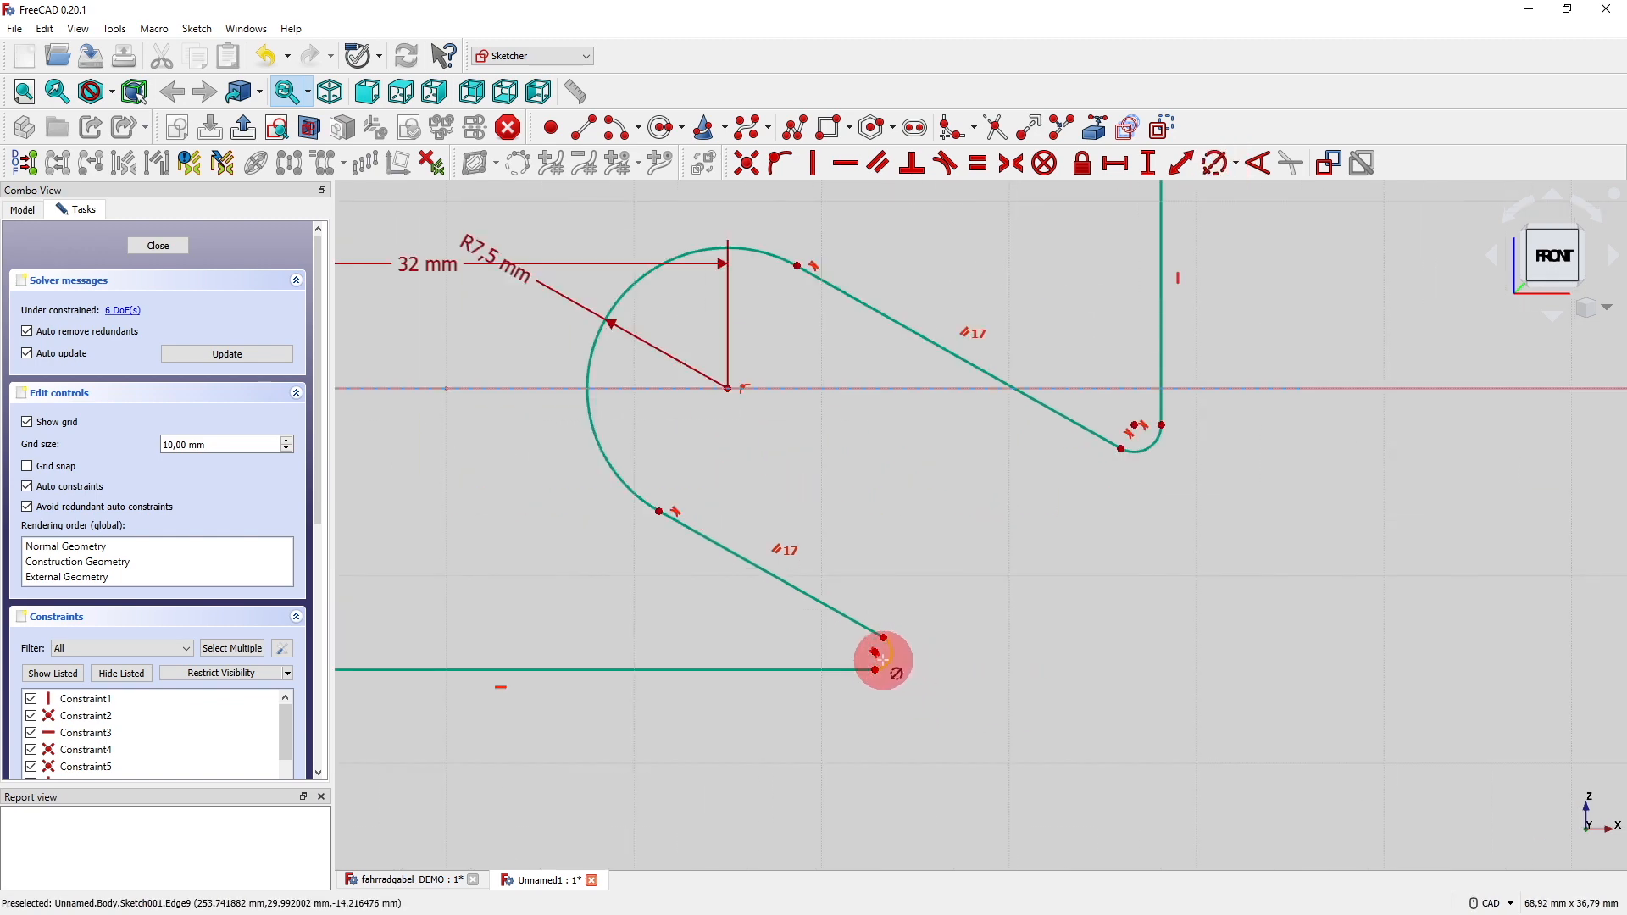
pyautogui.click(881, 669)
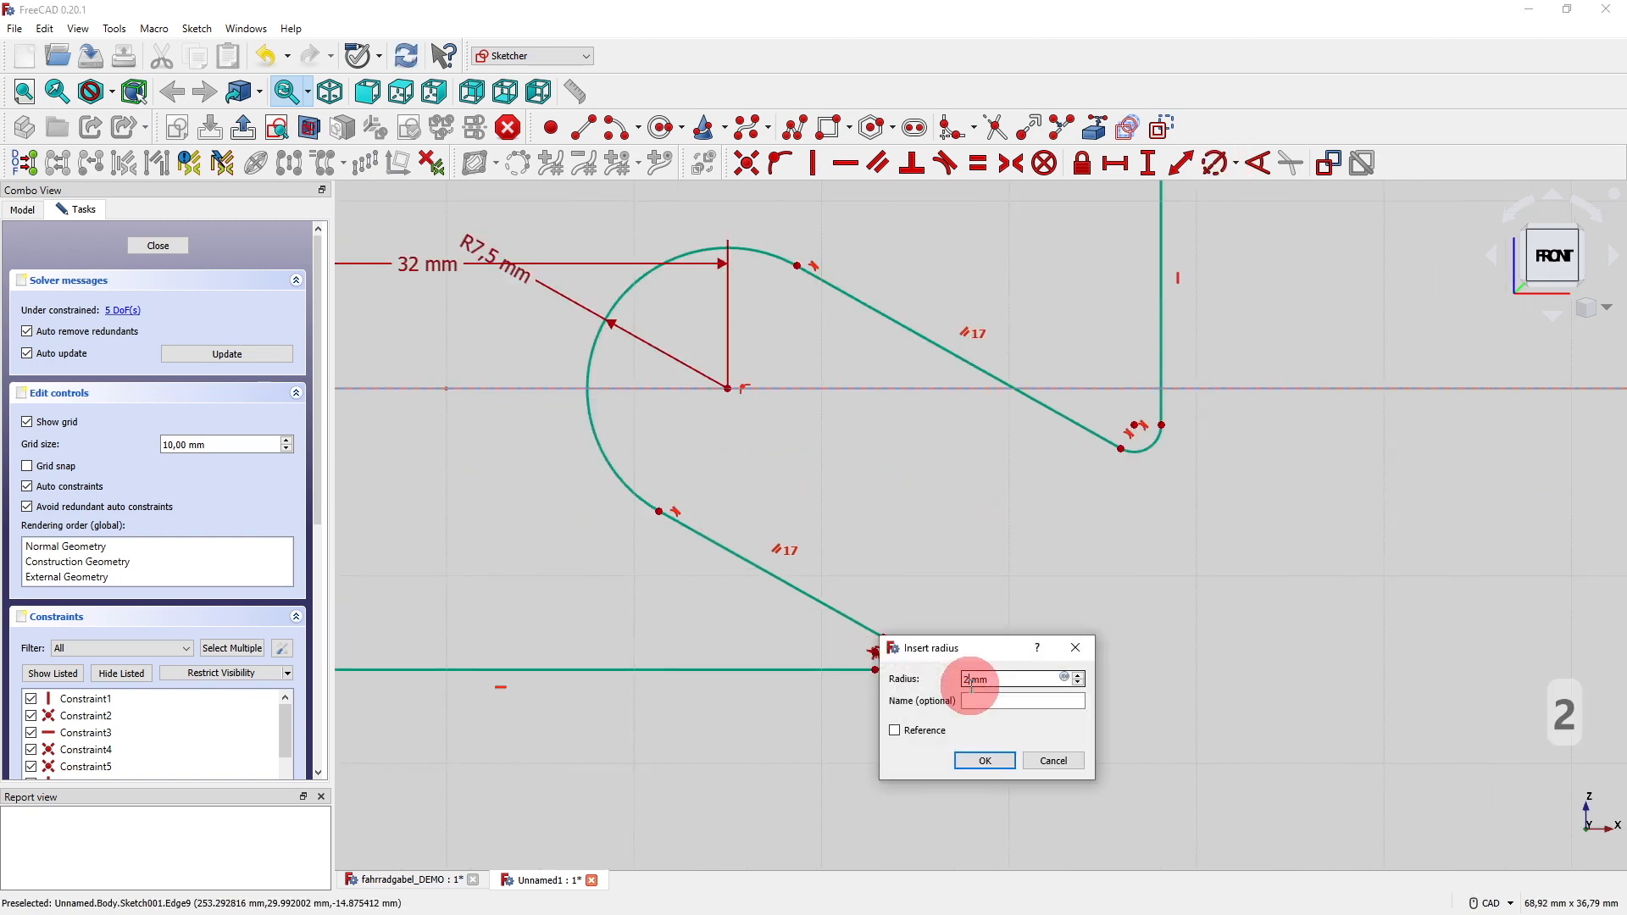
pyautogui.write('2')
pyautogui.press('Return')
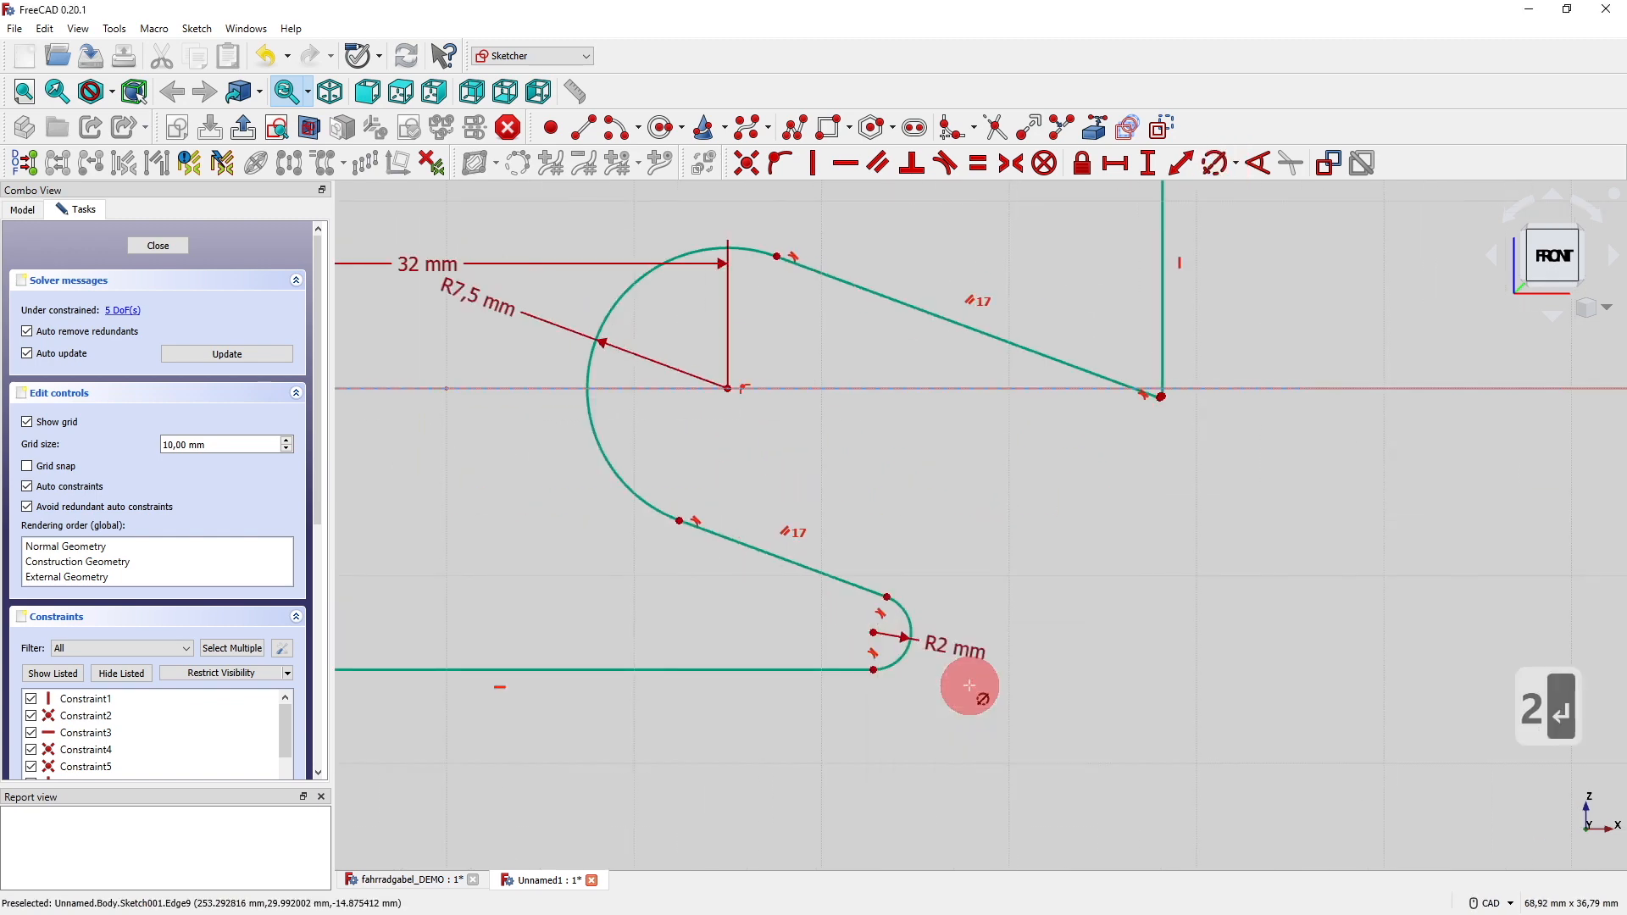
# Apply an equal constraint between the upper and lower fillets at the slot's mouth.
pyautogui.click(909, 167)
pyautogui.scroll(5, 1174, 437)
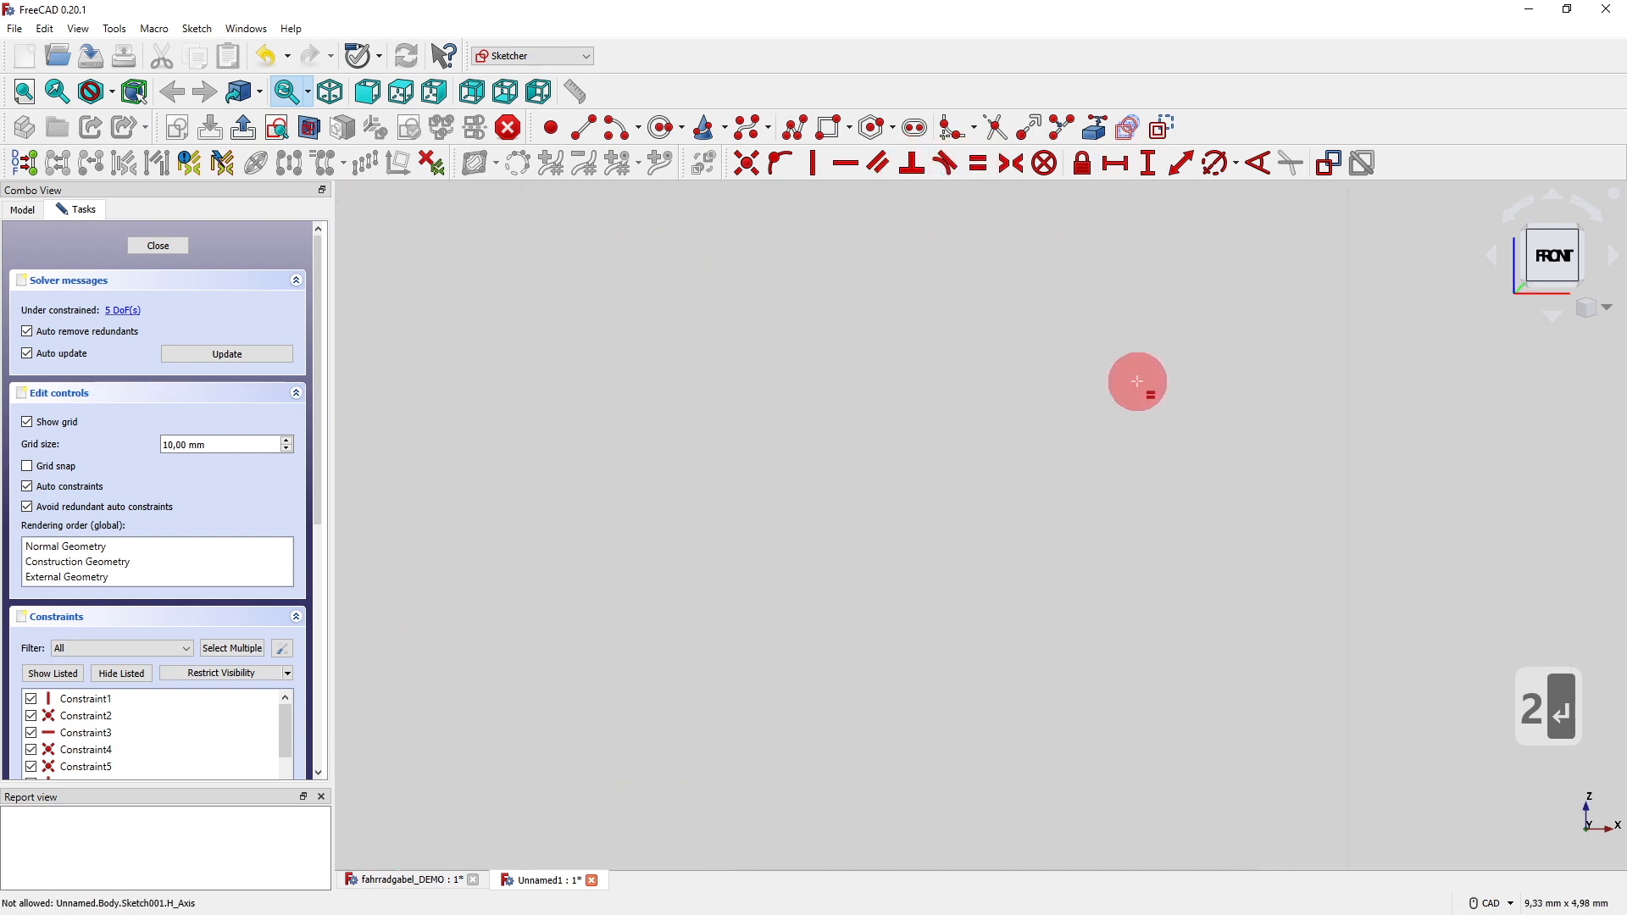
pyautogui.scroll(-2, 1105, 264)
pyautogui.moveTo(1103, 269); pyautogui.dragTo(1101, 370, button='middle')
pyautogui.moveTo(1107, 303); pyautogui.dragTo(1087, 394, button='middle')
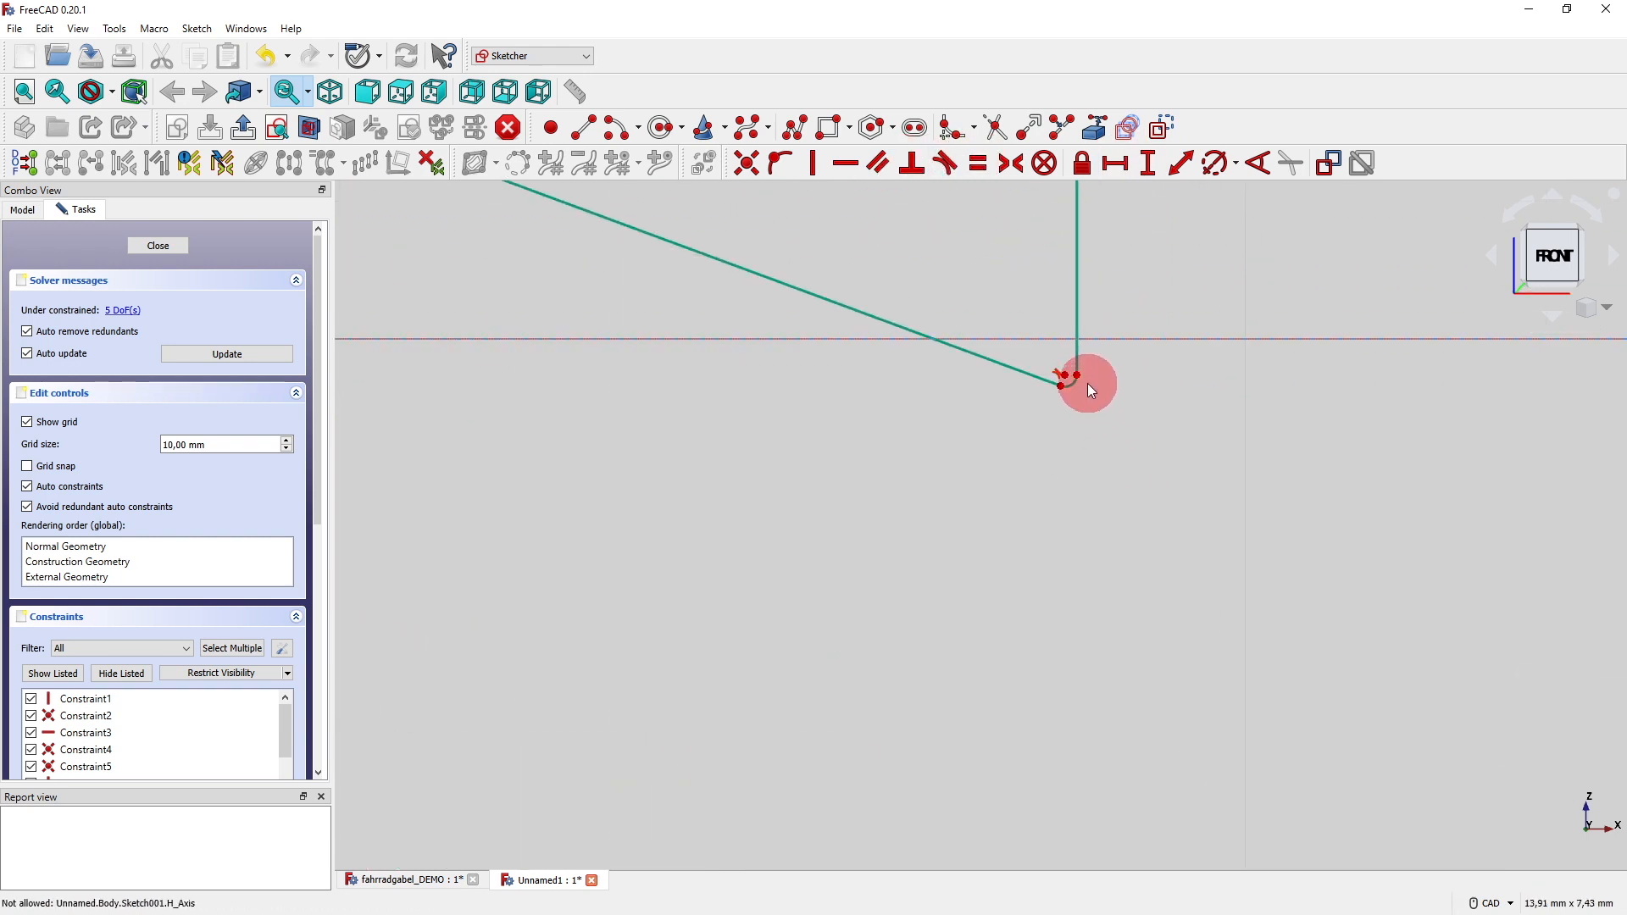
pyautogui.scroll(-8, 924, 534)
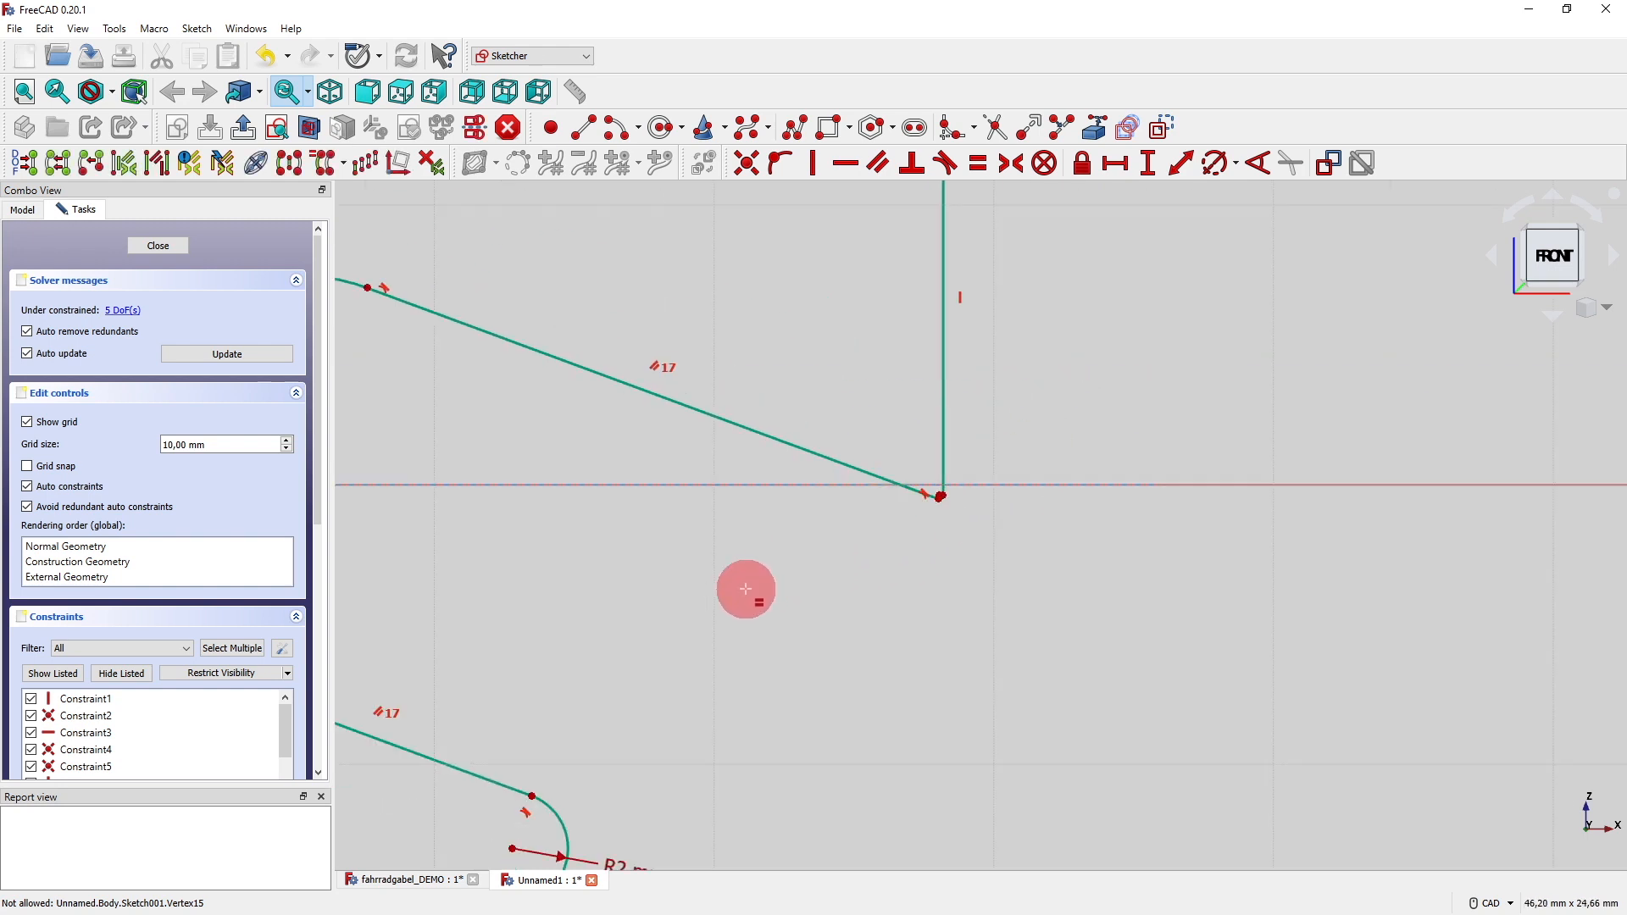
pyautogui.moveTo(746, 589); pyautogui.dragTo(882, 465, button='middle')
pyautogui.click(703, 725)
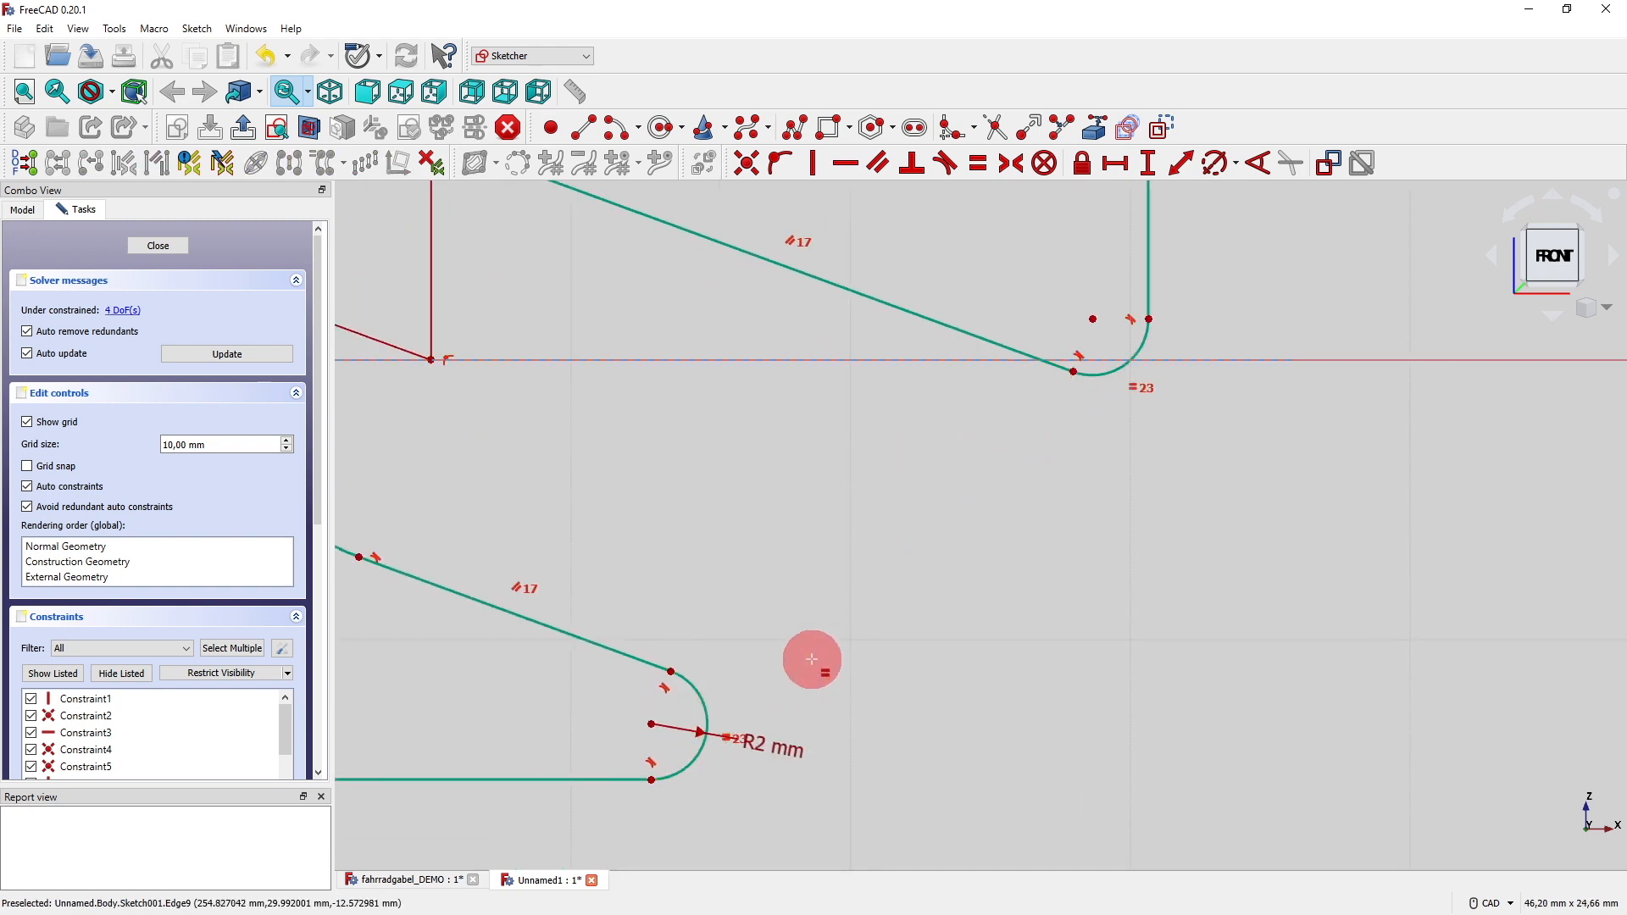
# Set the angle between the slot's lower slanted line and the profile's bottom edge to 50°.
pyautogui.scroll(-4, 908, 581)
pyautogui.moveTo(880, 546); pyautogui.dragTo(971, 595, button='middle')
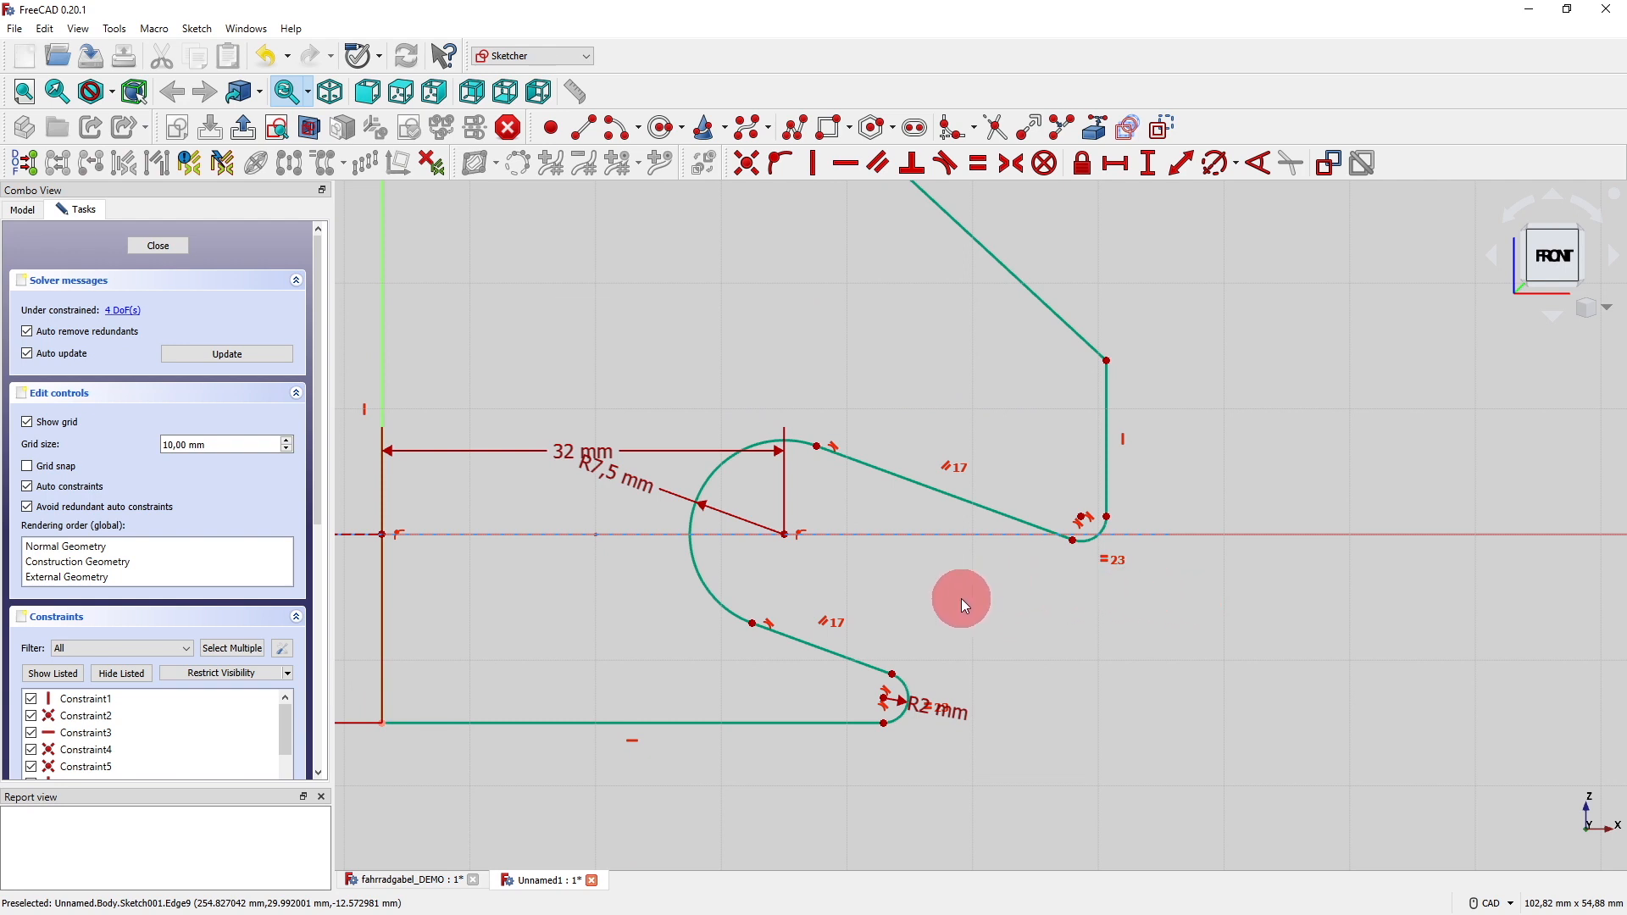
pyautogui.click(1255, 160)
pyautogui.click(812, 649)
pyautogui.click(688, 723)
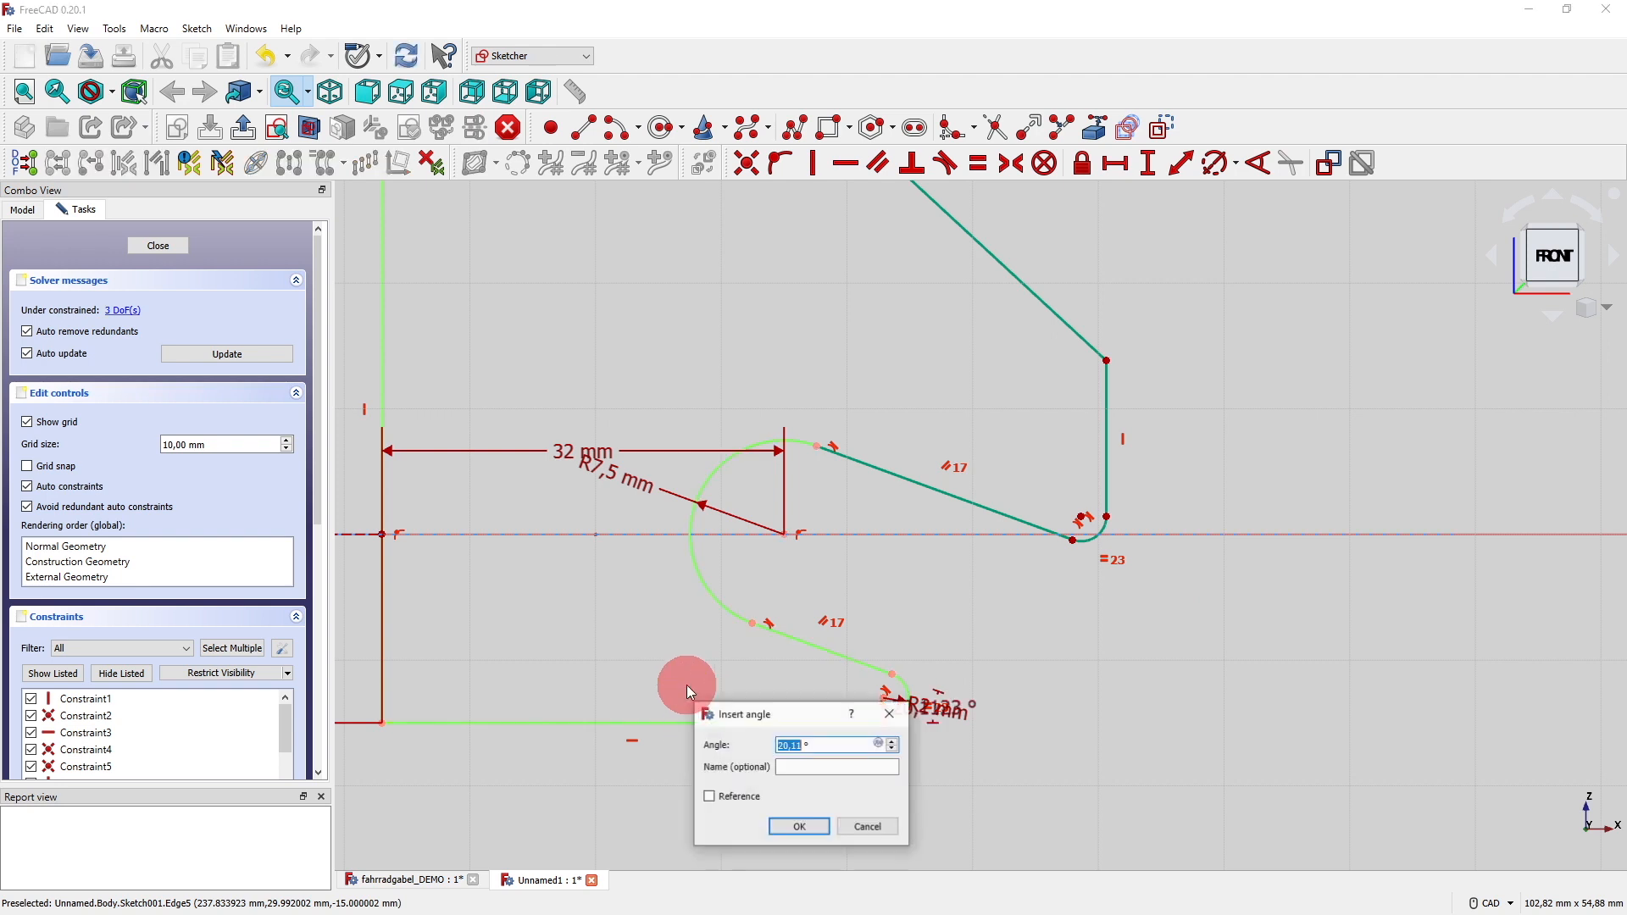
pyautogui.write('50')
pyautogui.press('Return')
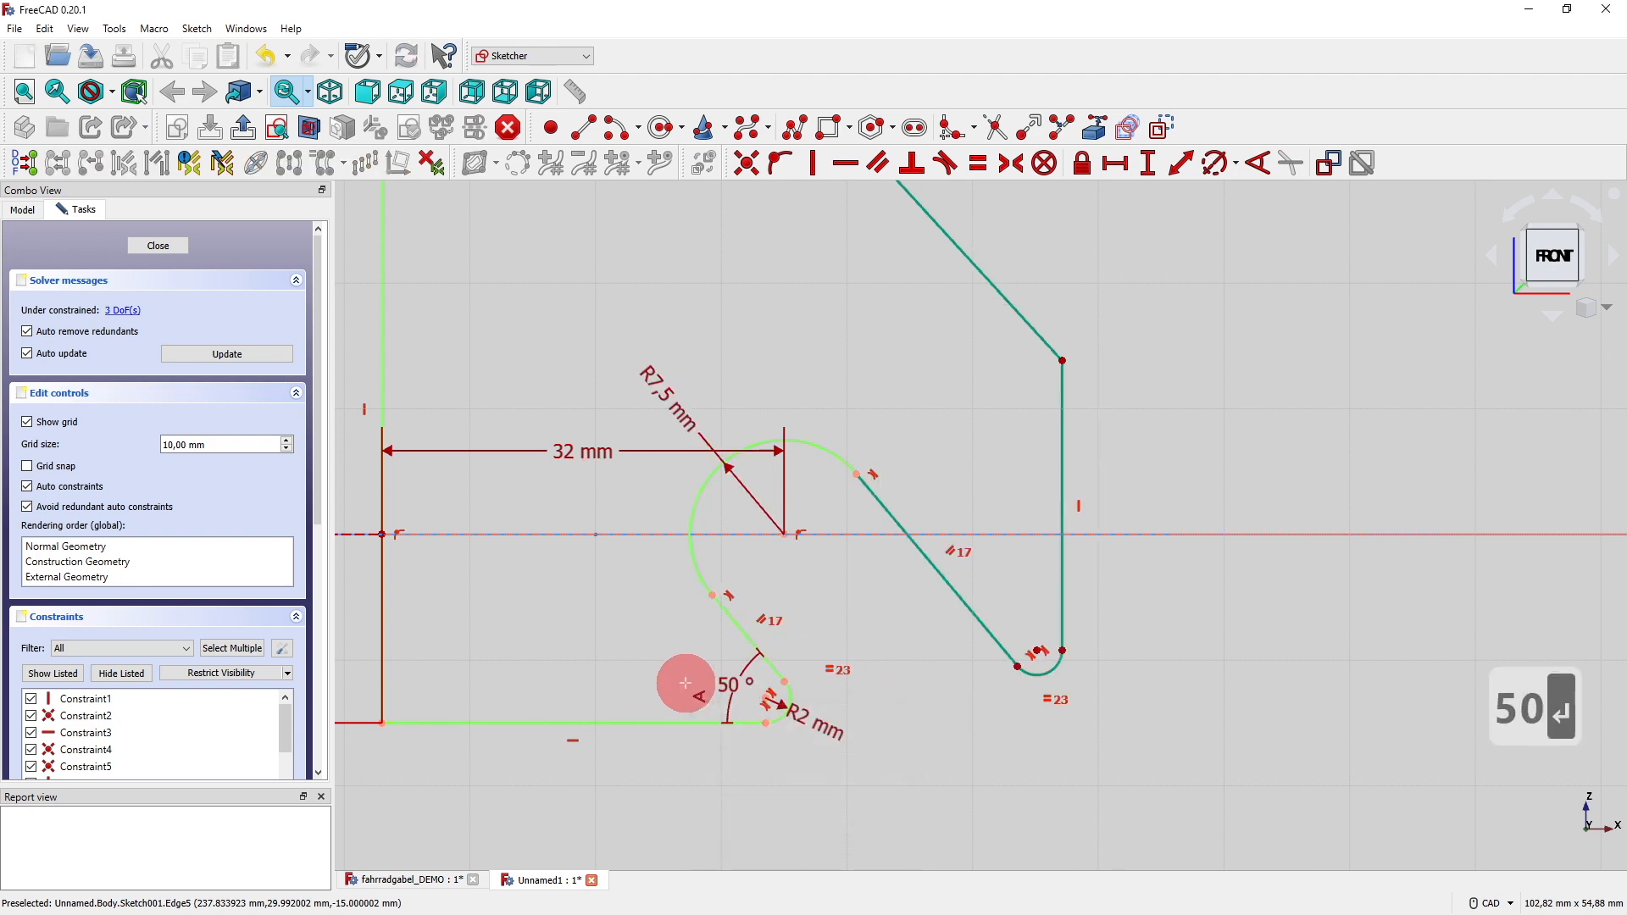
# Leave the angle constraint and delete the profile's outer vertical edge.
pyautogui.scroll(-2, 1072, 447)
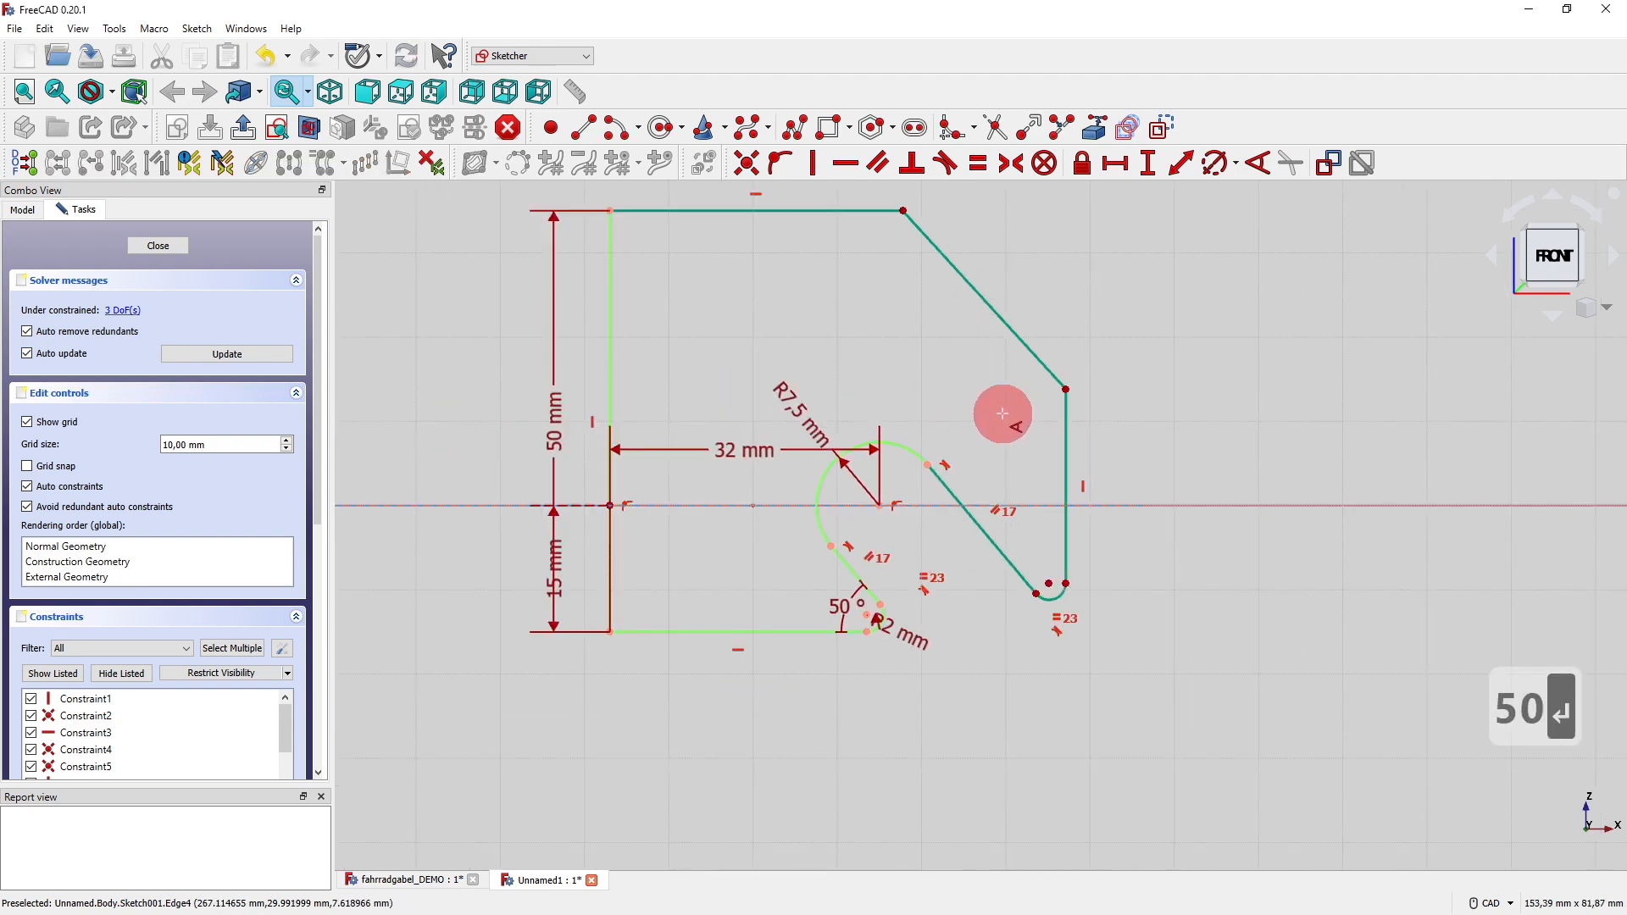
pyautogui.moveTo(999, 411); pyautogui.dragTo(910, 524, button='middle')
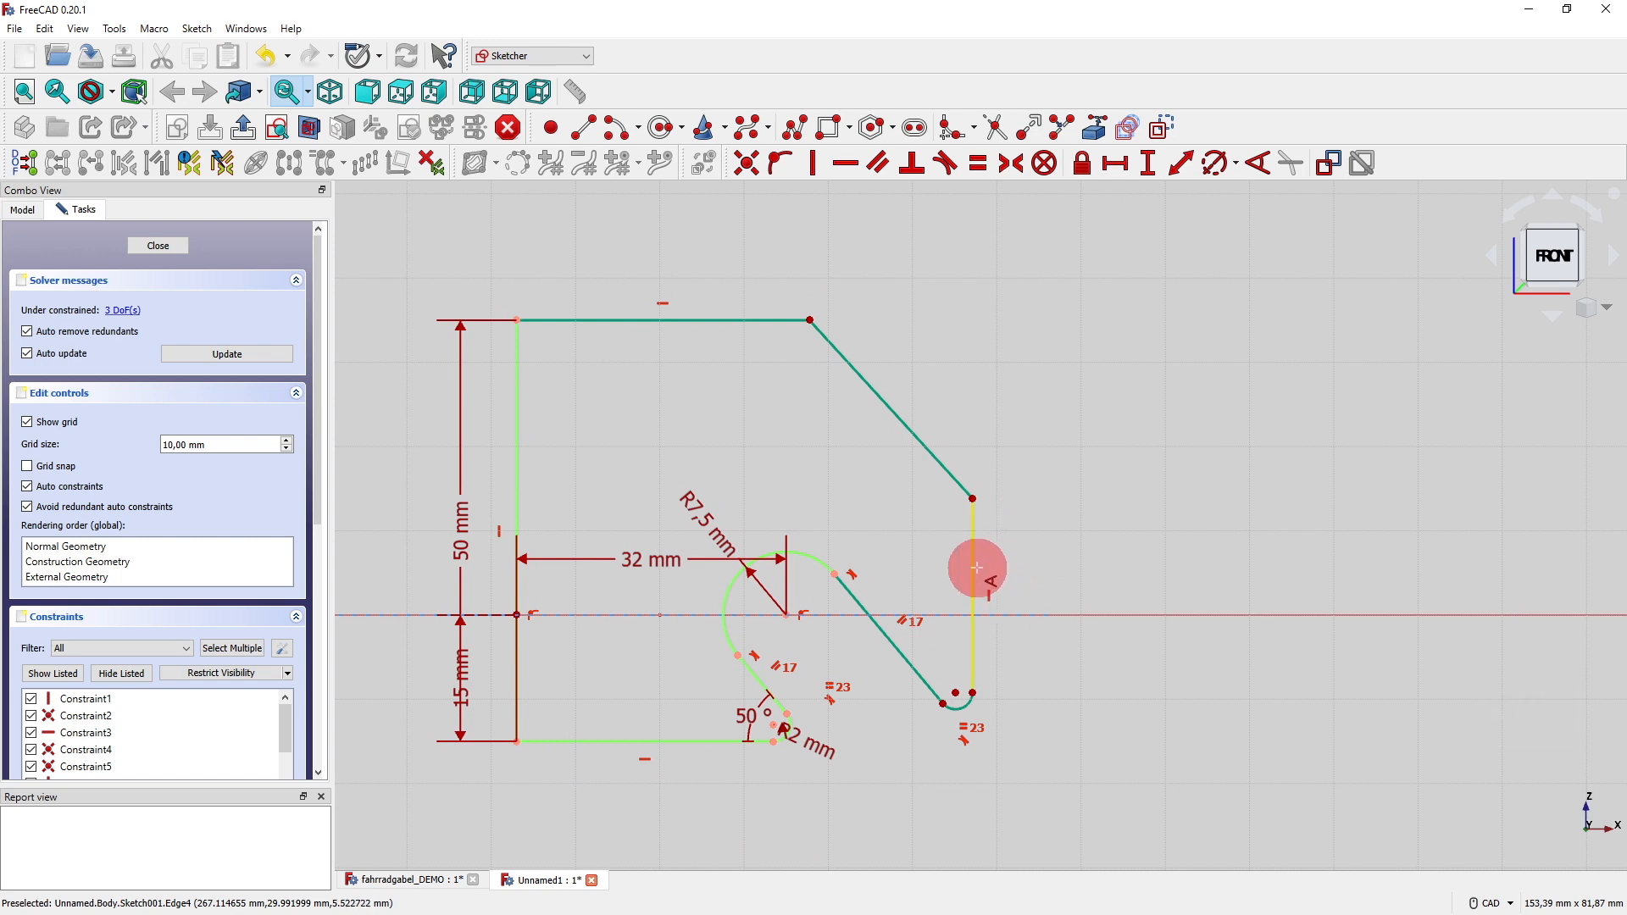
pyautogui.press('Escape')
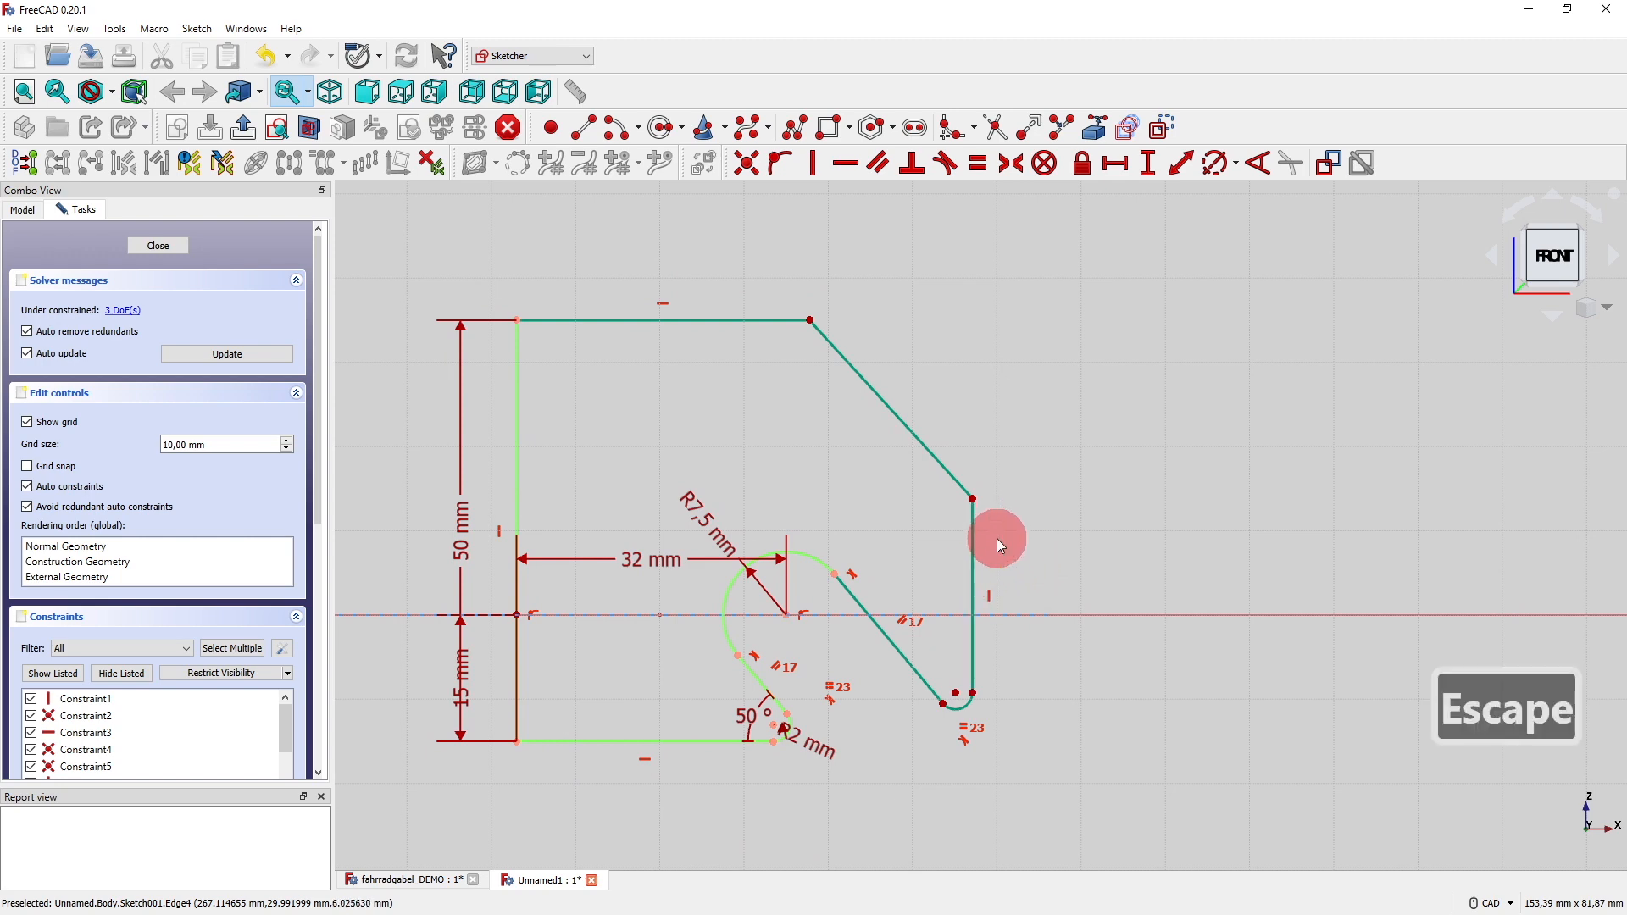
pyautogui.click(977, 578)
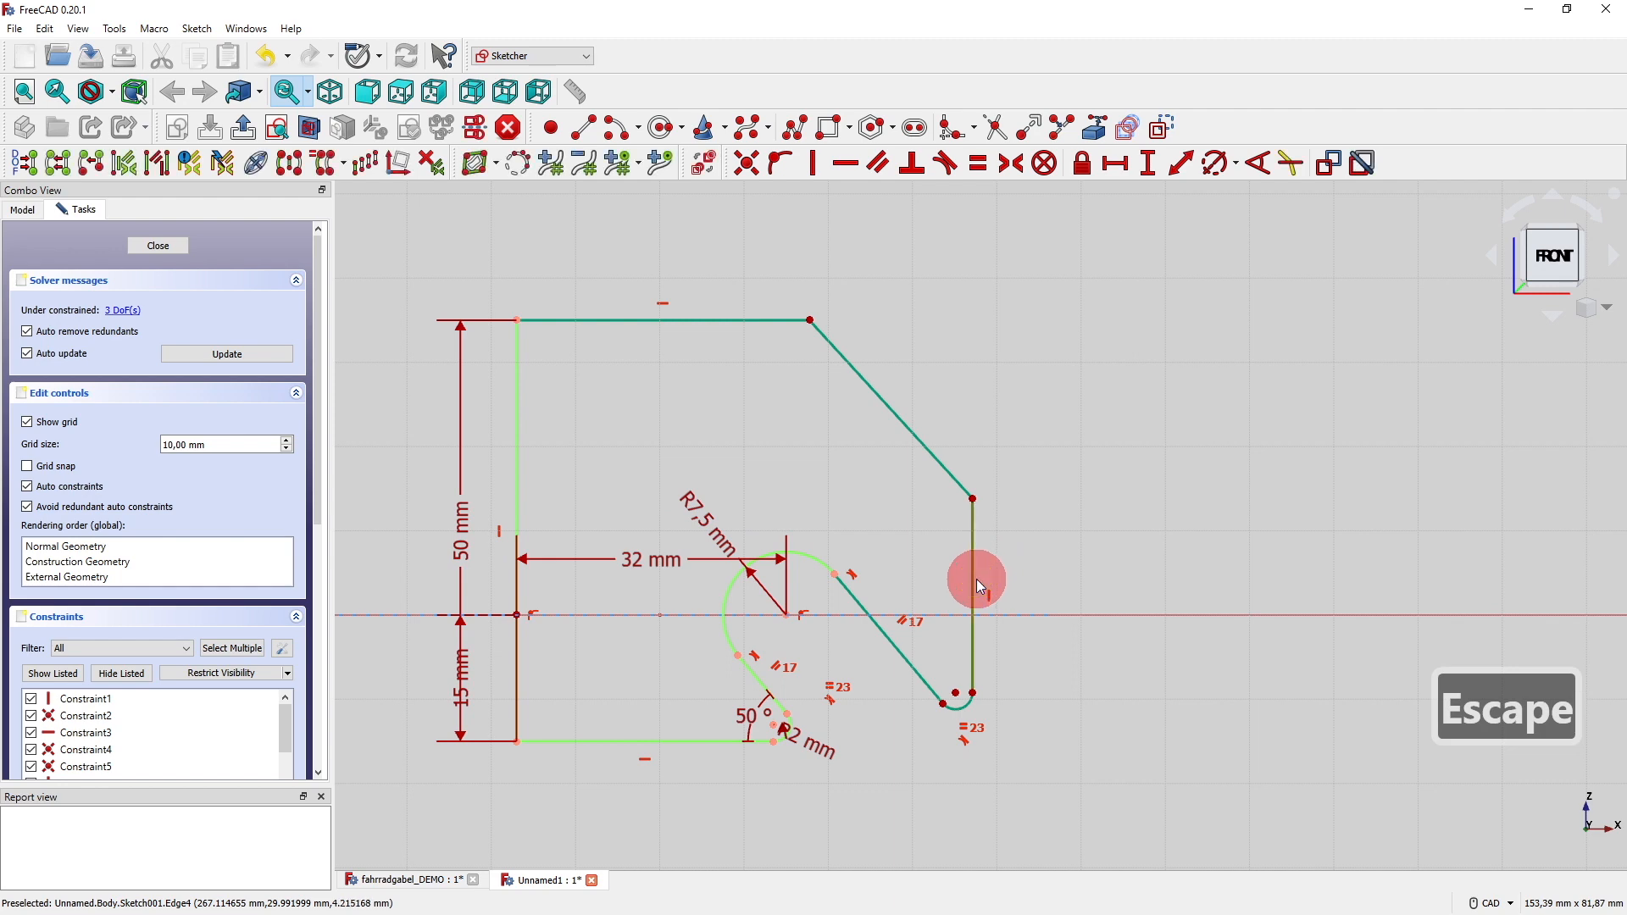
pyautogui.press('Delete')
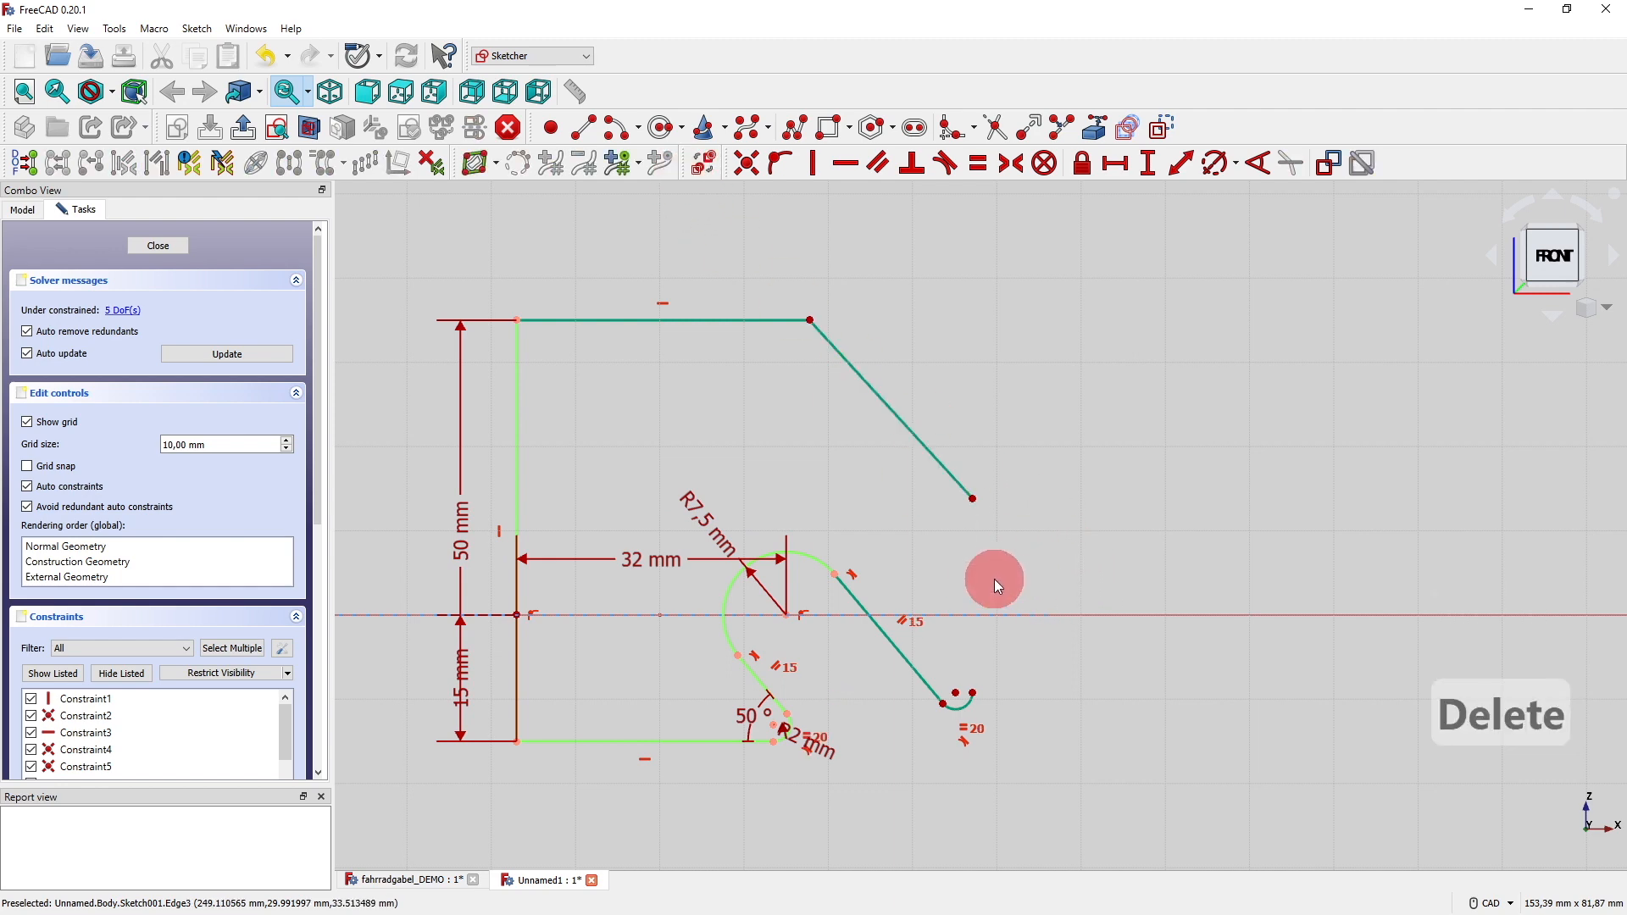
# Begin a three-point arc from the lower end of the profile's slanted outer edge toward the slot's upper fillet.
pyautogui.click(637, 129)
pyautogui.click(678, 175)
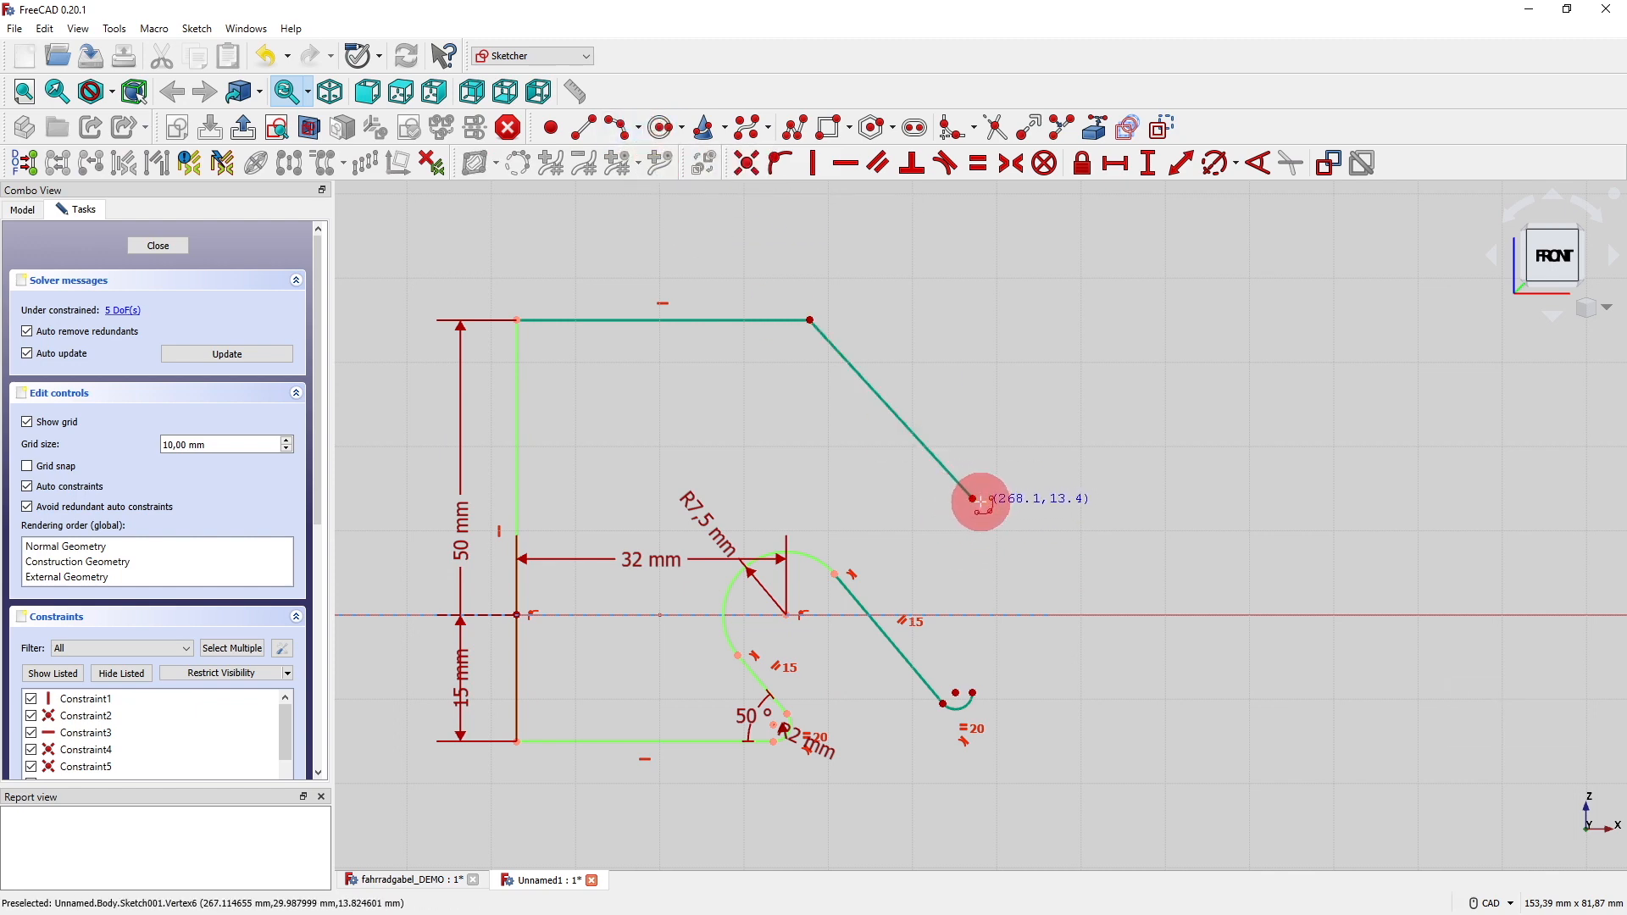
pyautogui.click(974, 503)
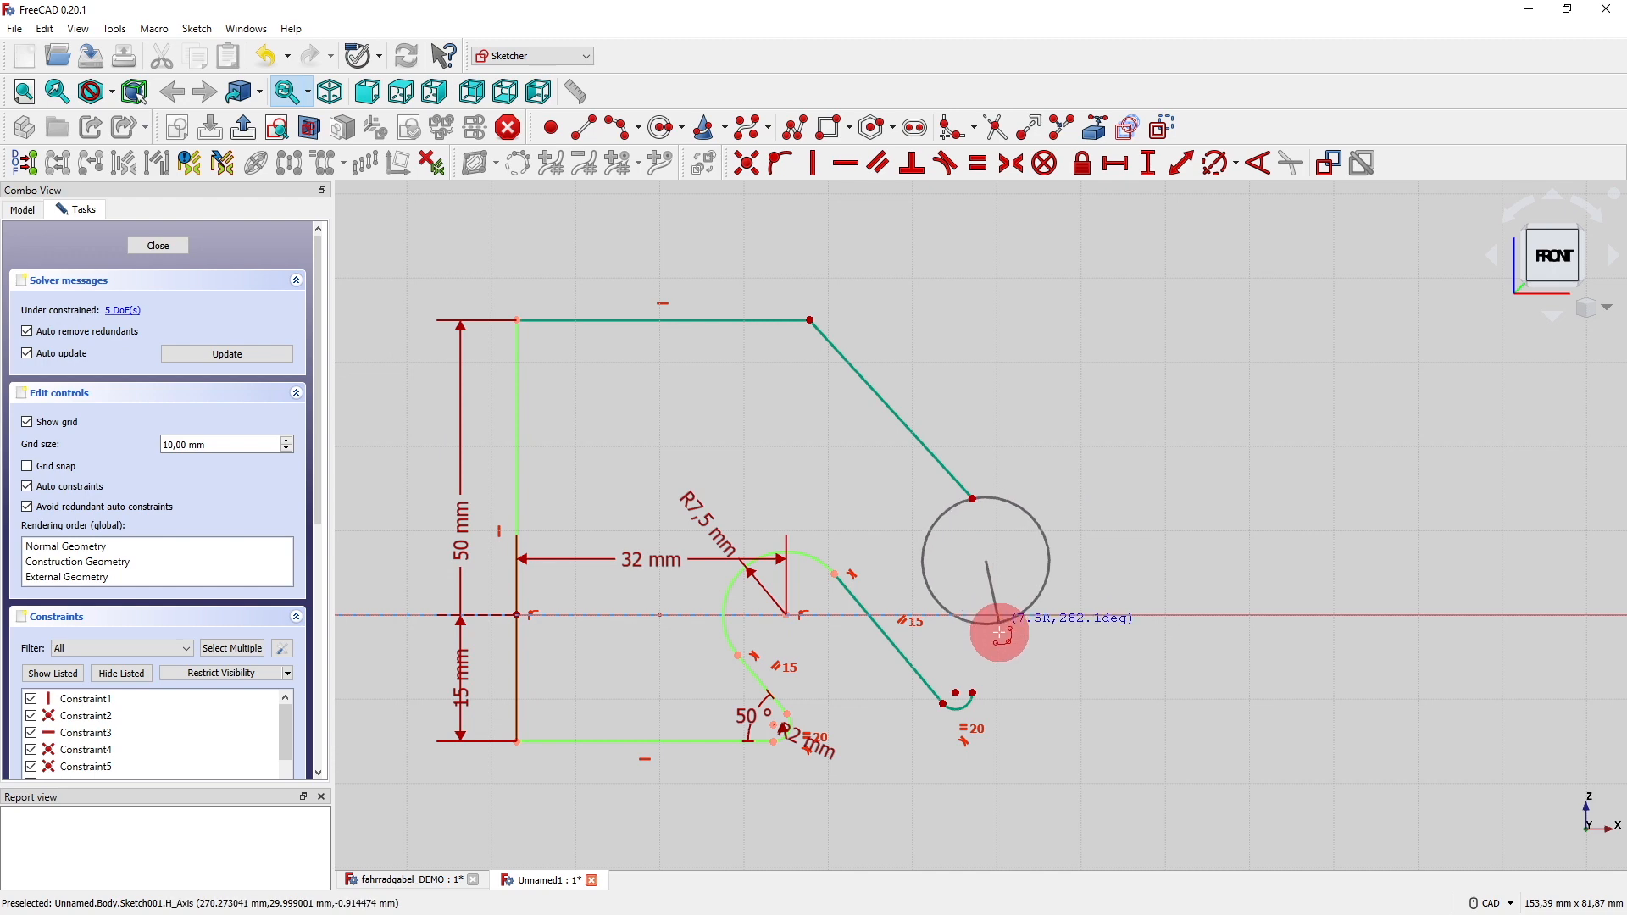
# Close the profile with an arc from the sloped line to the small hook-tip arc, and fillet the two upper corners.
pyautogui.click(975, 694)
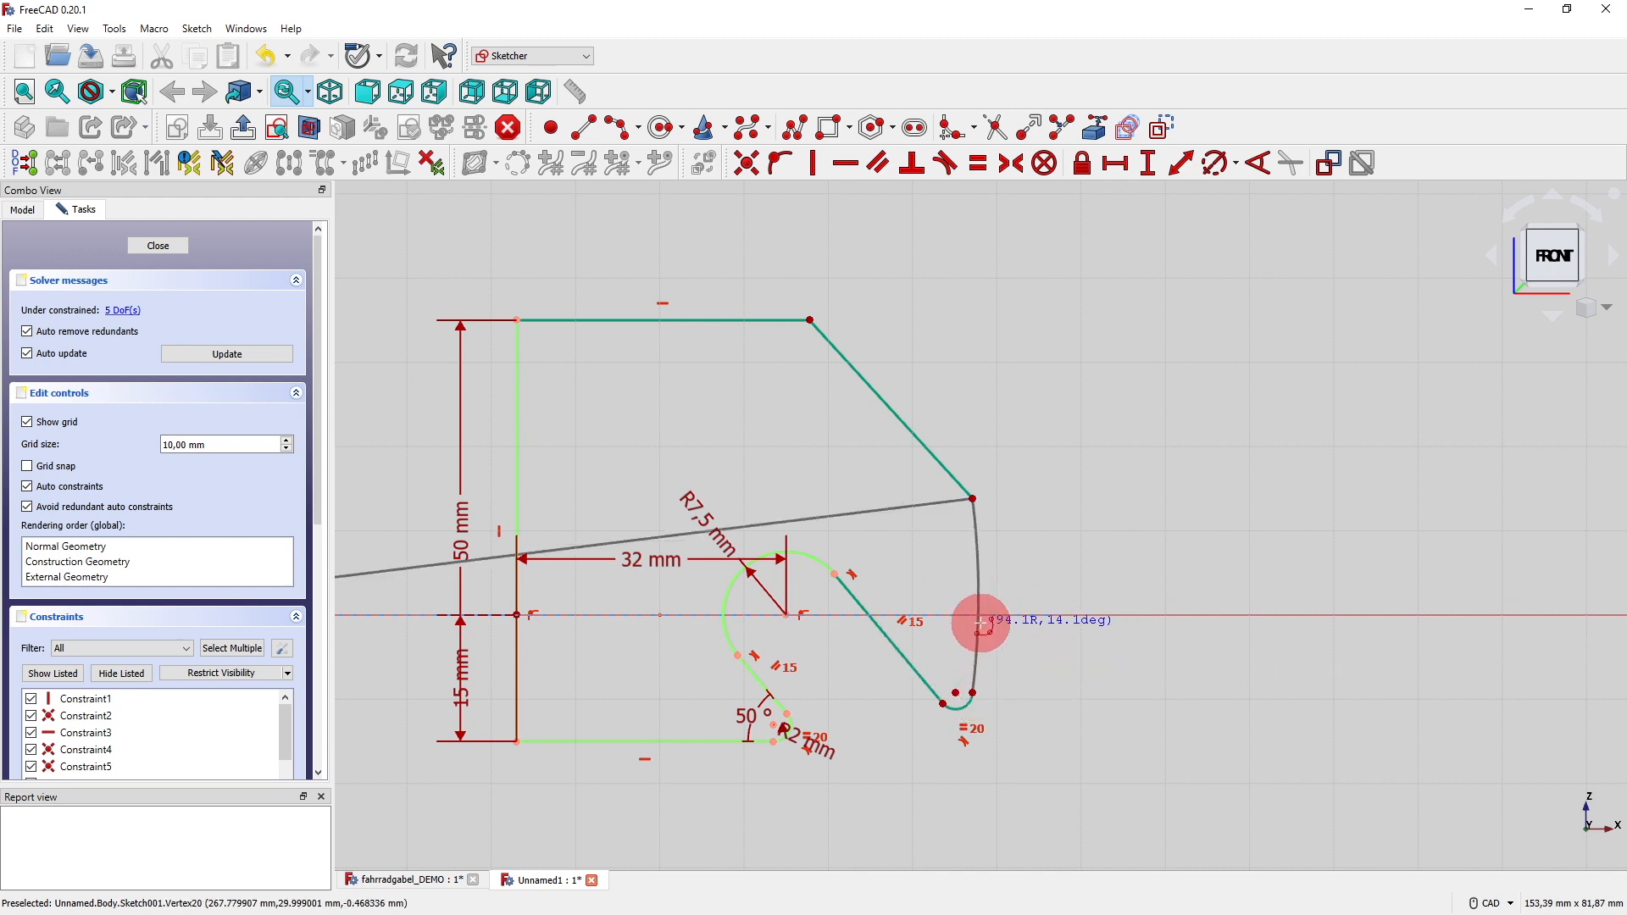
pyautogui.click(992, 597)
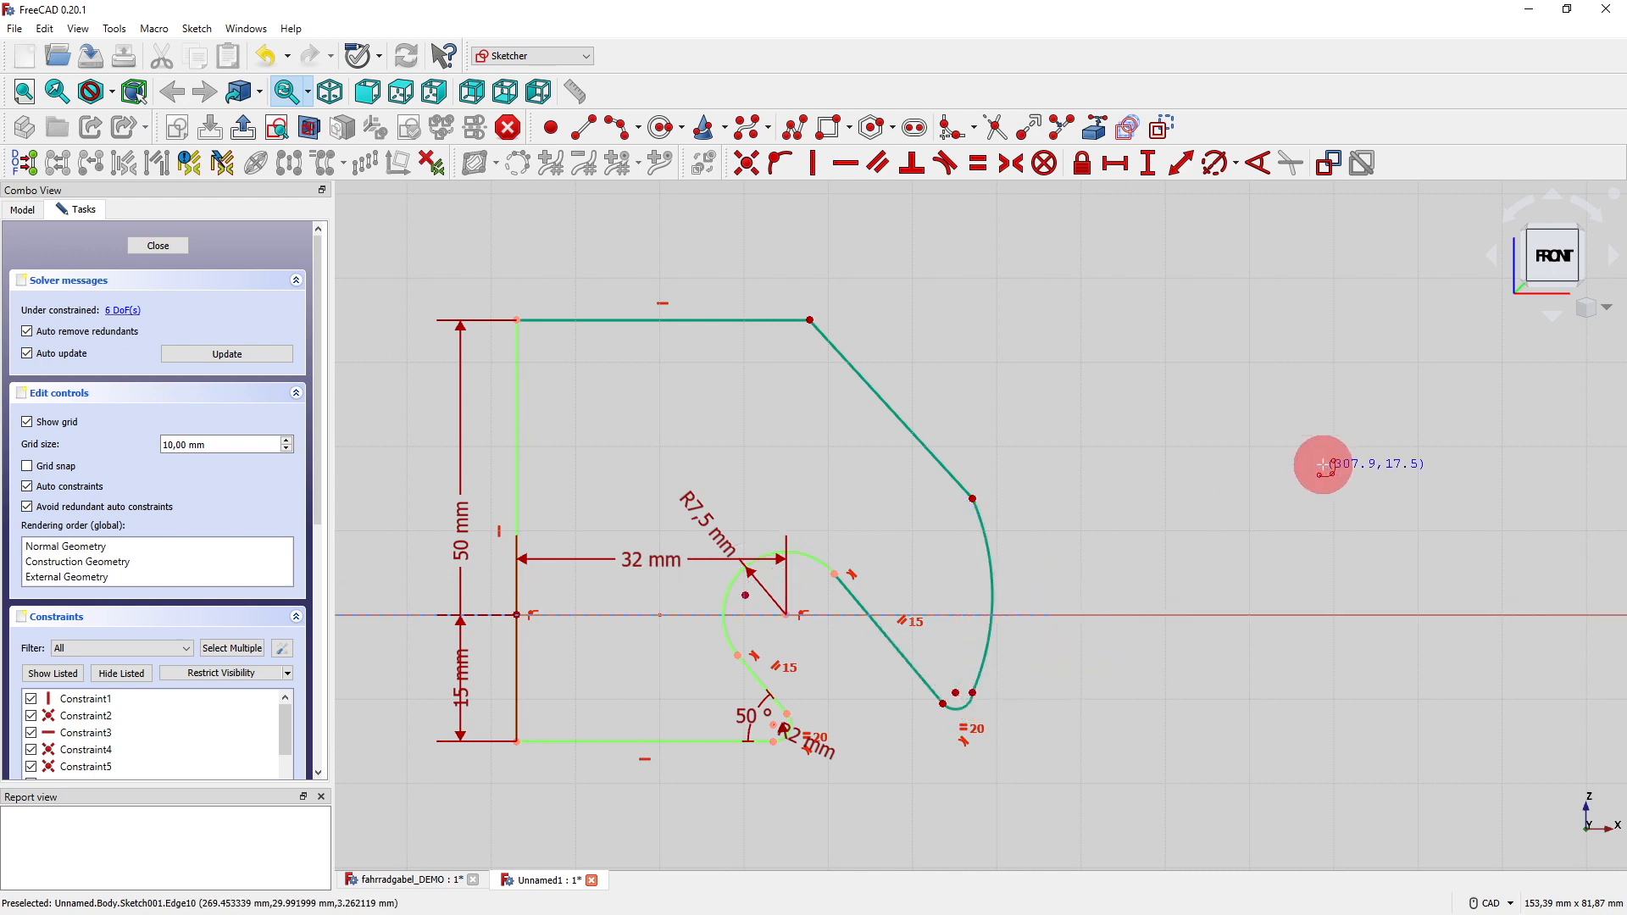
pyautogui.click(963, 136)
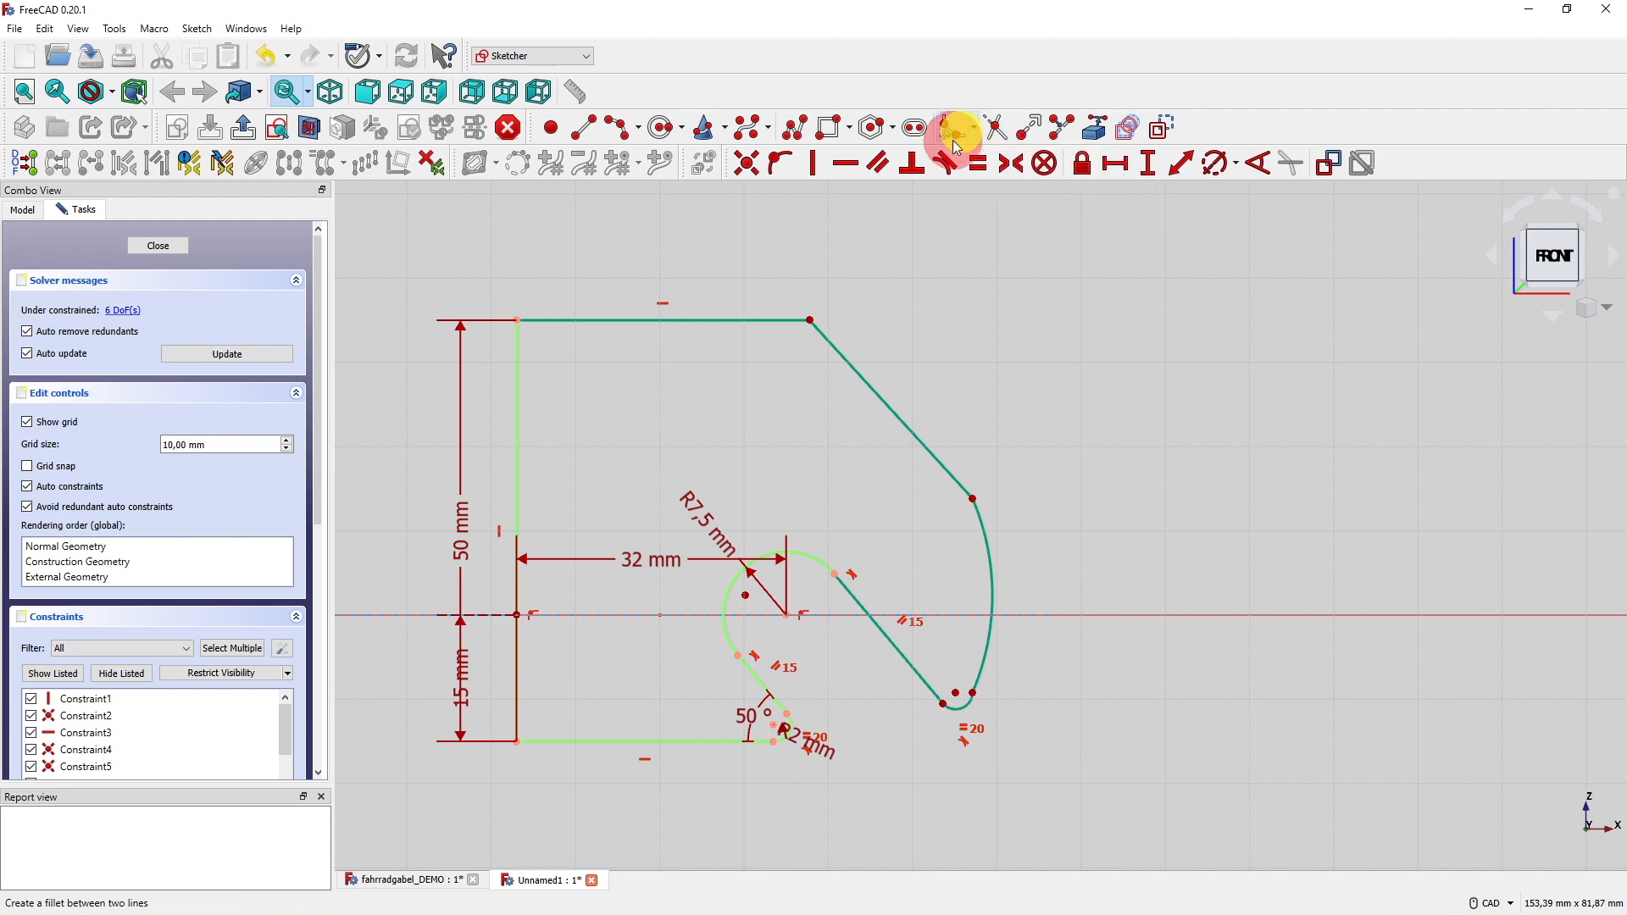
pyautogui.click(824, 349)
pyautogui.click(765, 317)
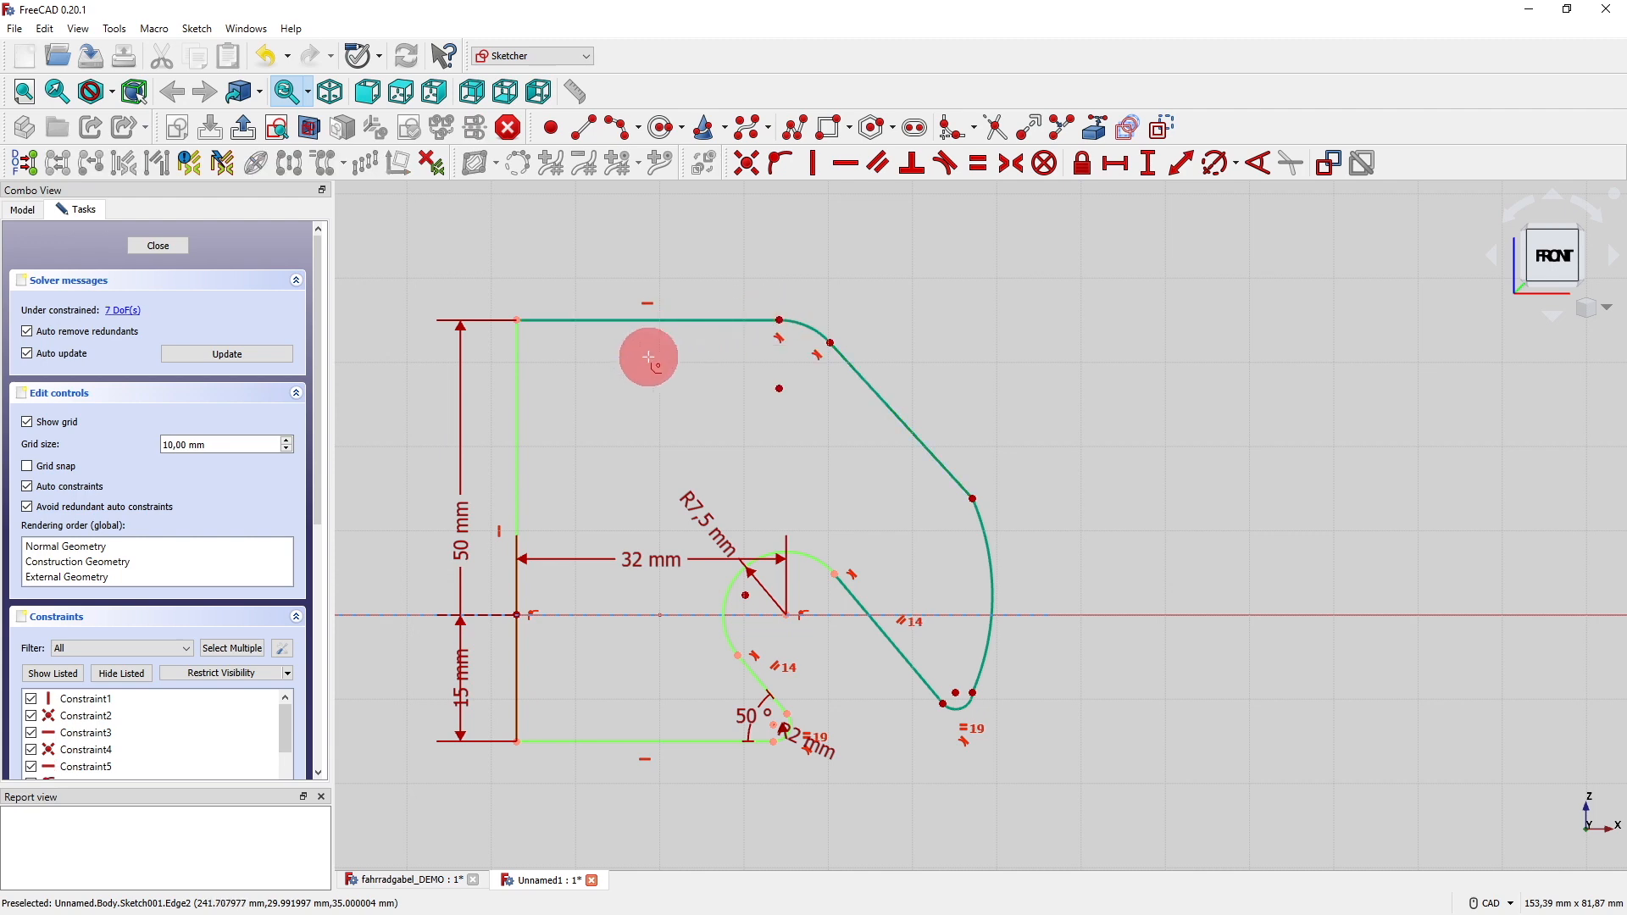
pyautogui.click(518, 355)
pyautogui.click(539, 319)
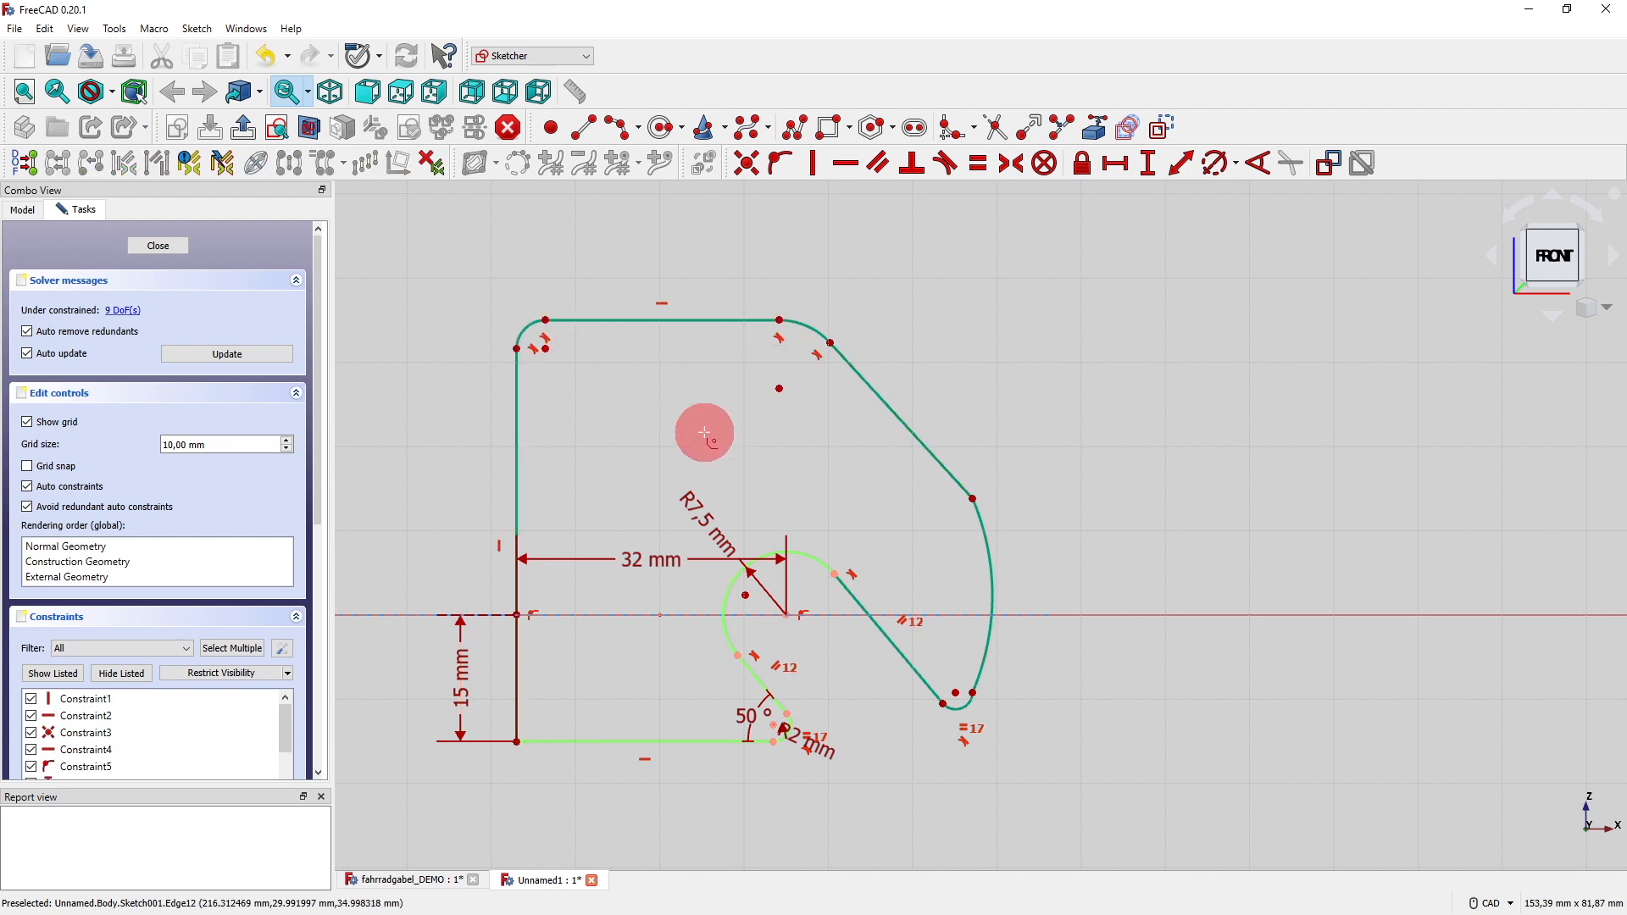
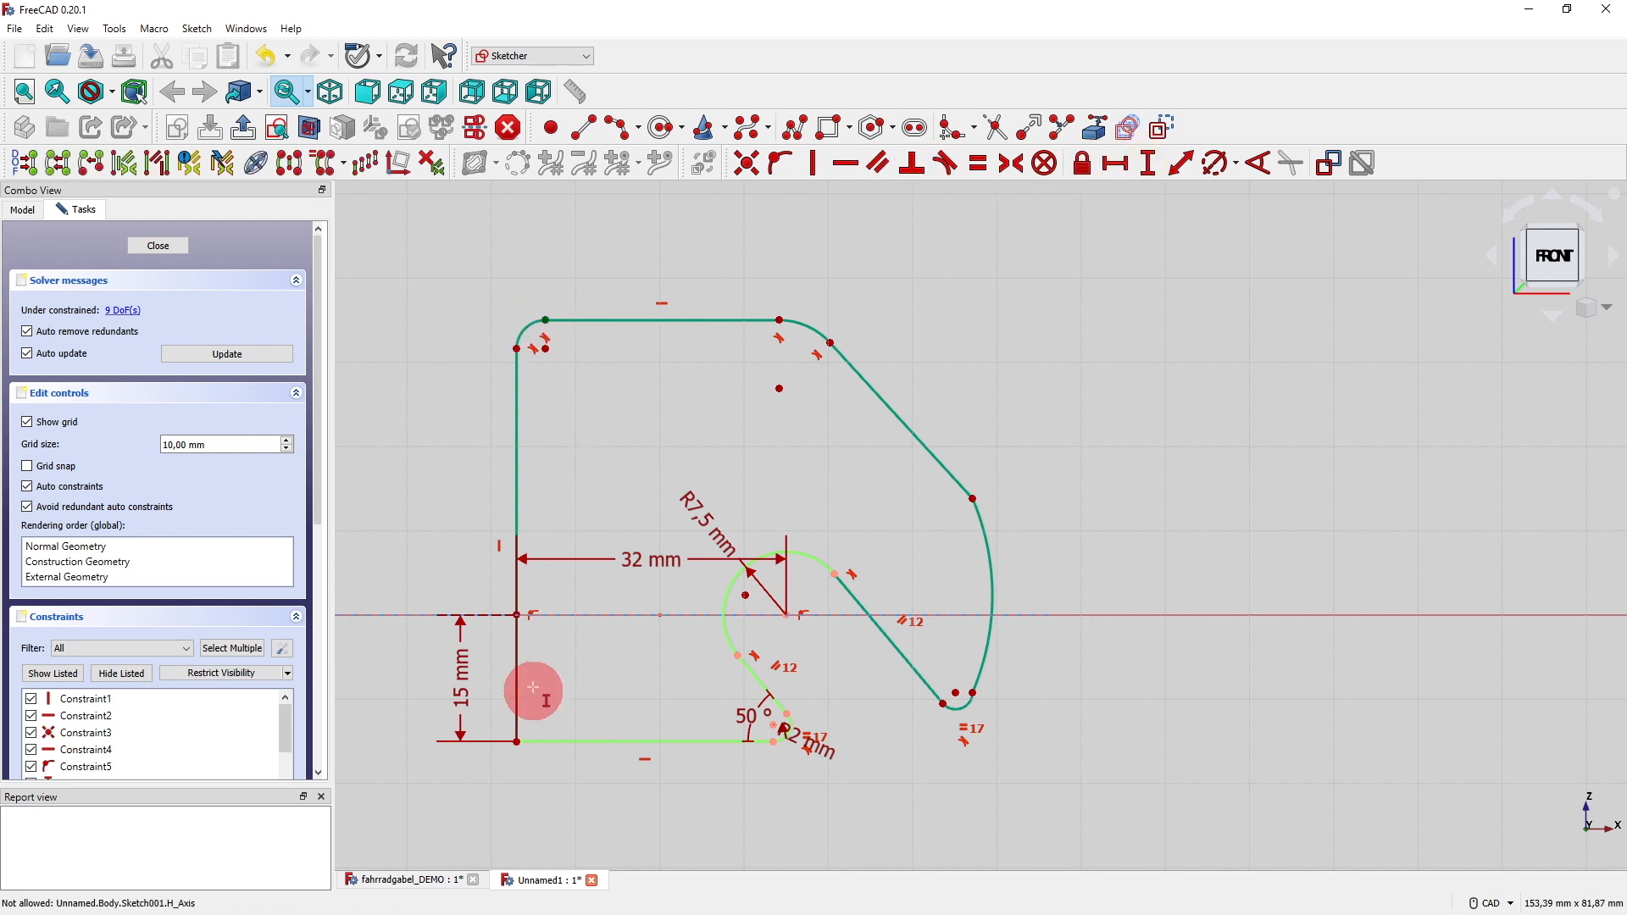
# Constrain the profile's overall height to 50 mm and the upper-left fillet's radius to 5 mm.
pyautogui.click(514, 753)
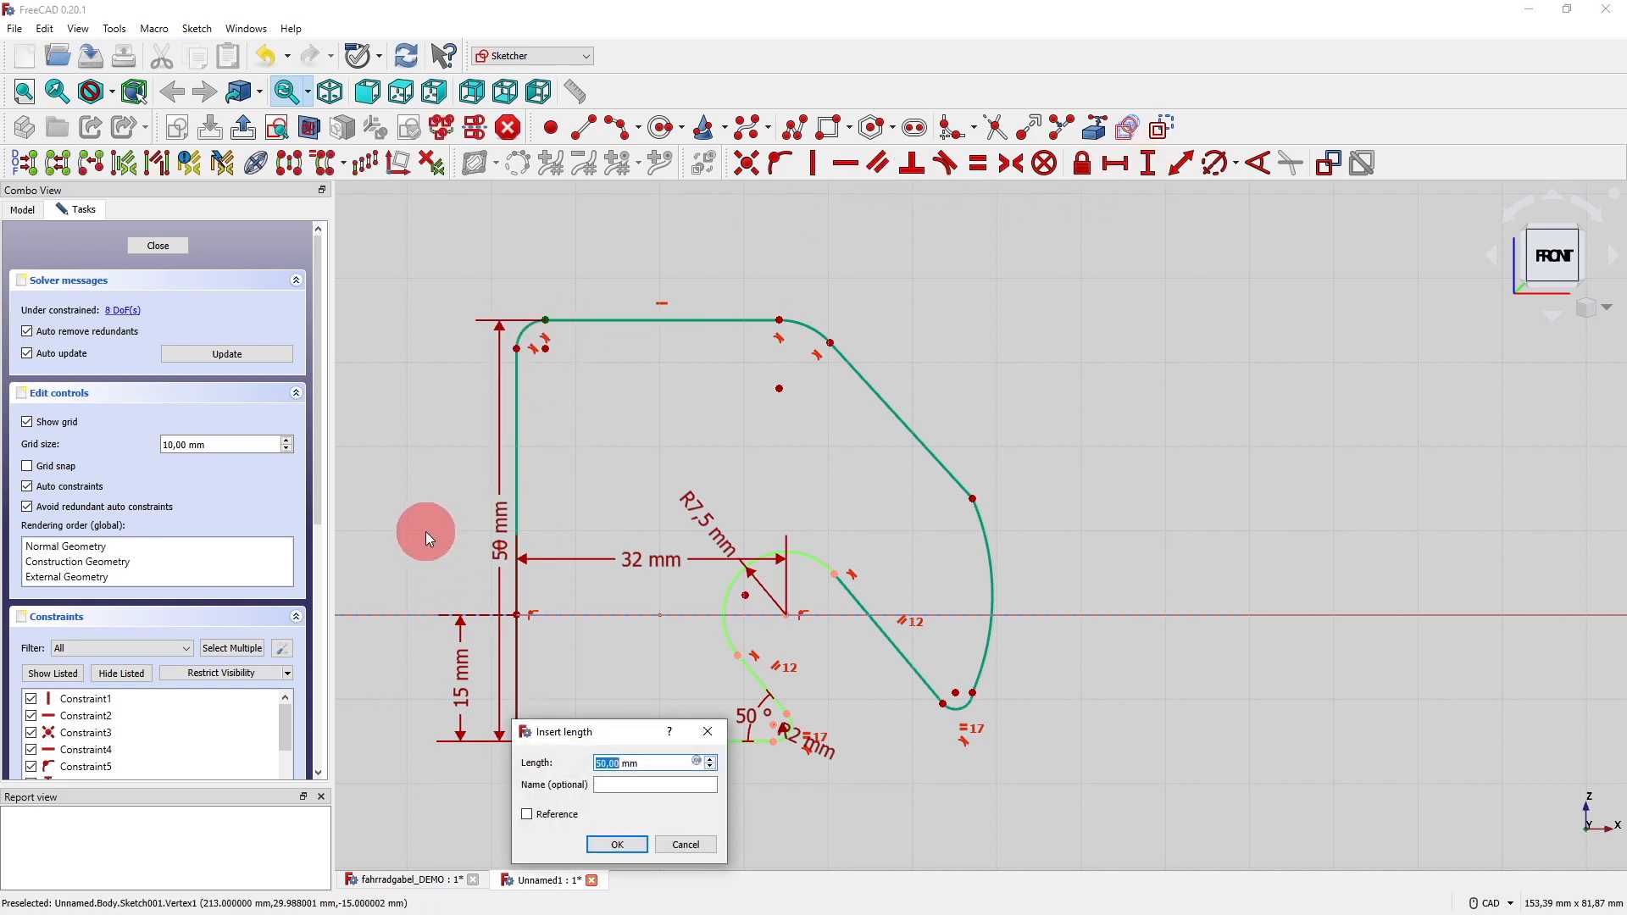
pyautogui.click(632, 845)
pyautogui.click(1218, 162)
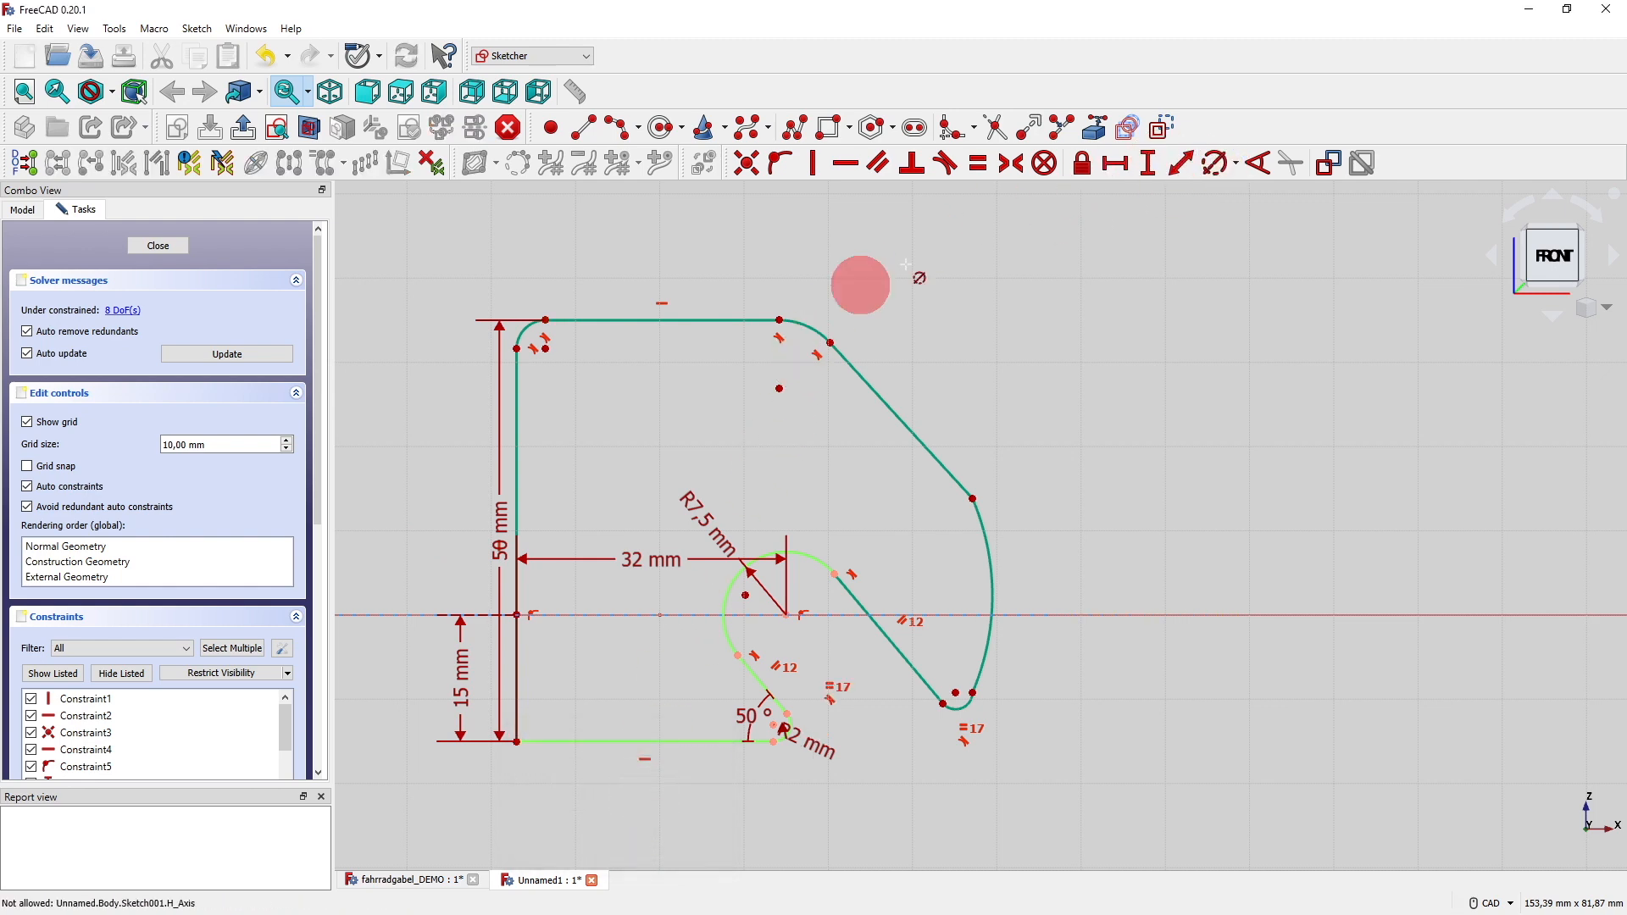
pyautogui.click(529, 331)
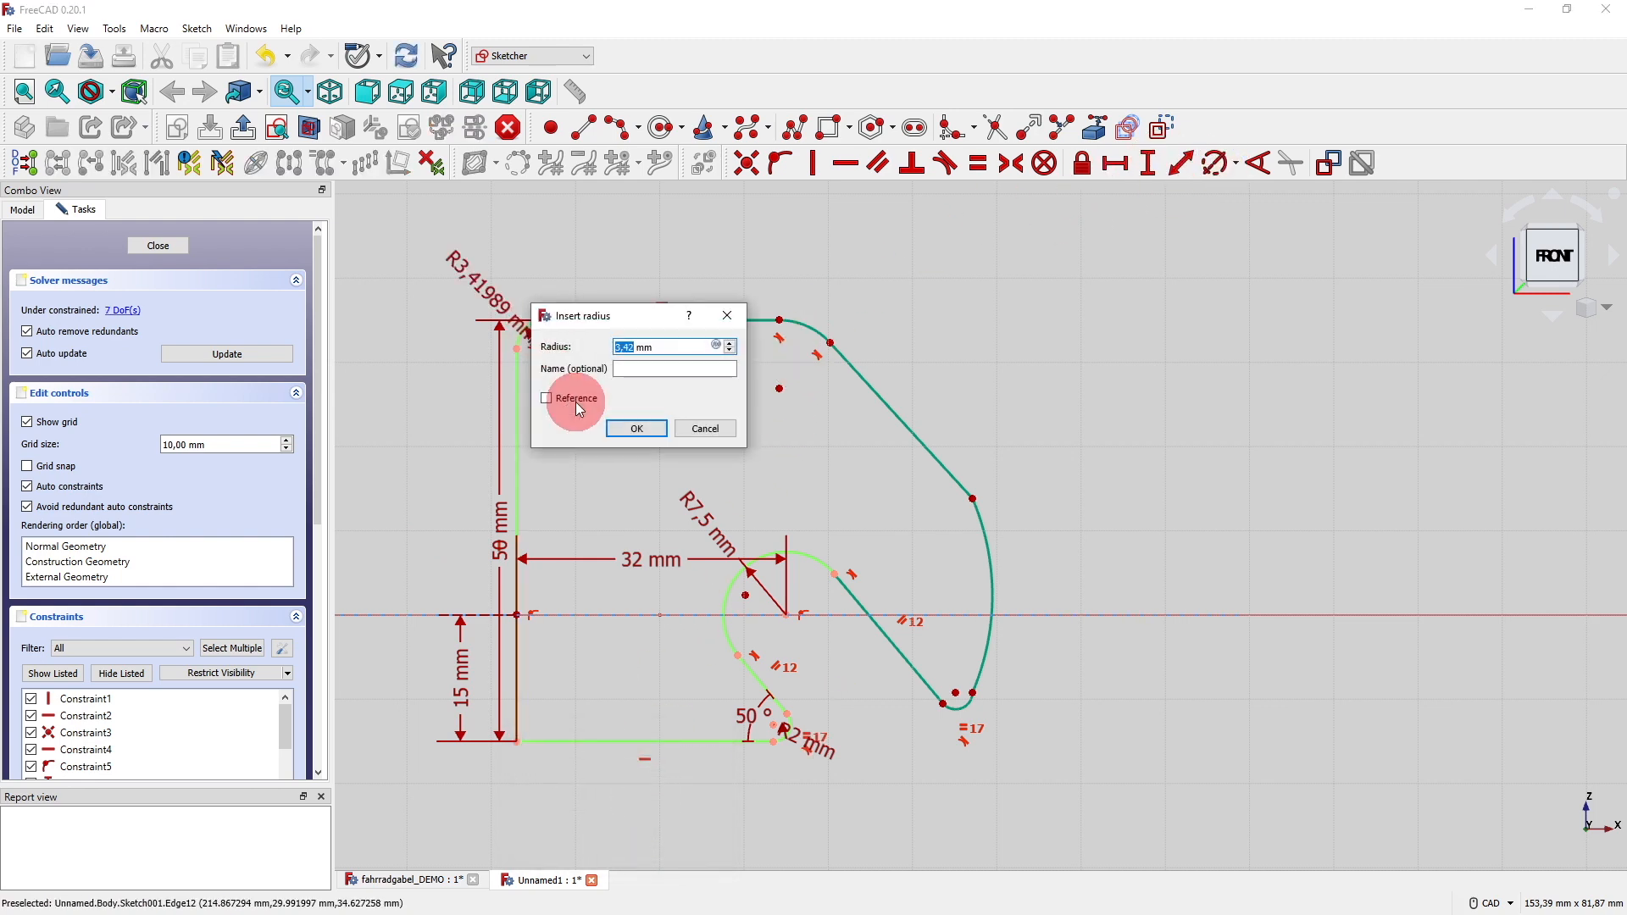
pyautogui.write('5')
pyautogui.press('Return')
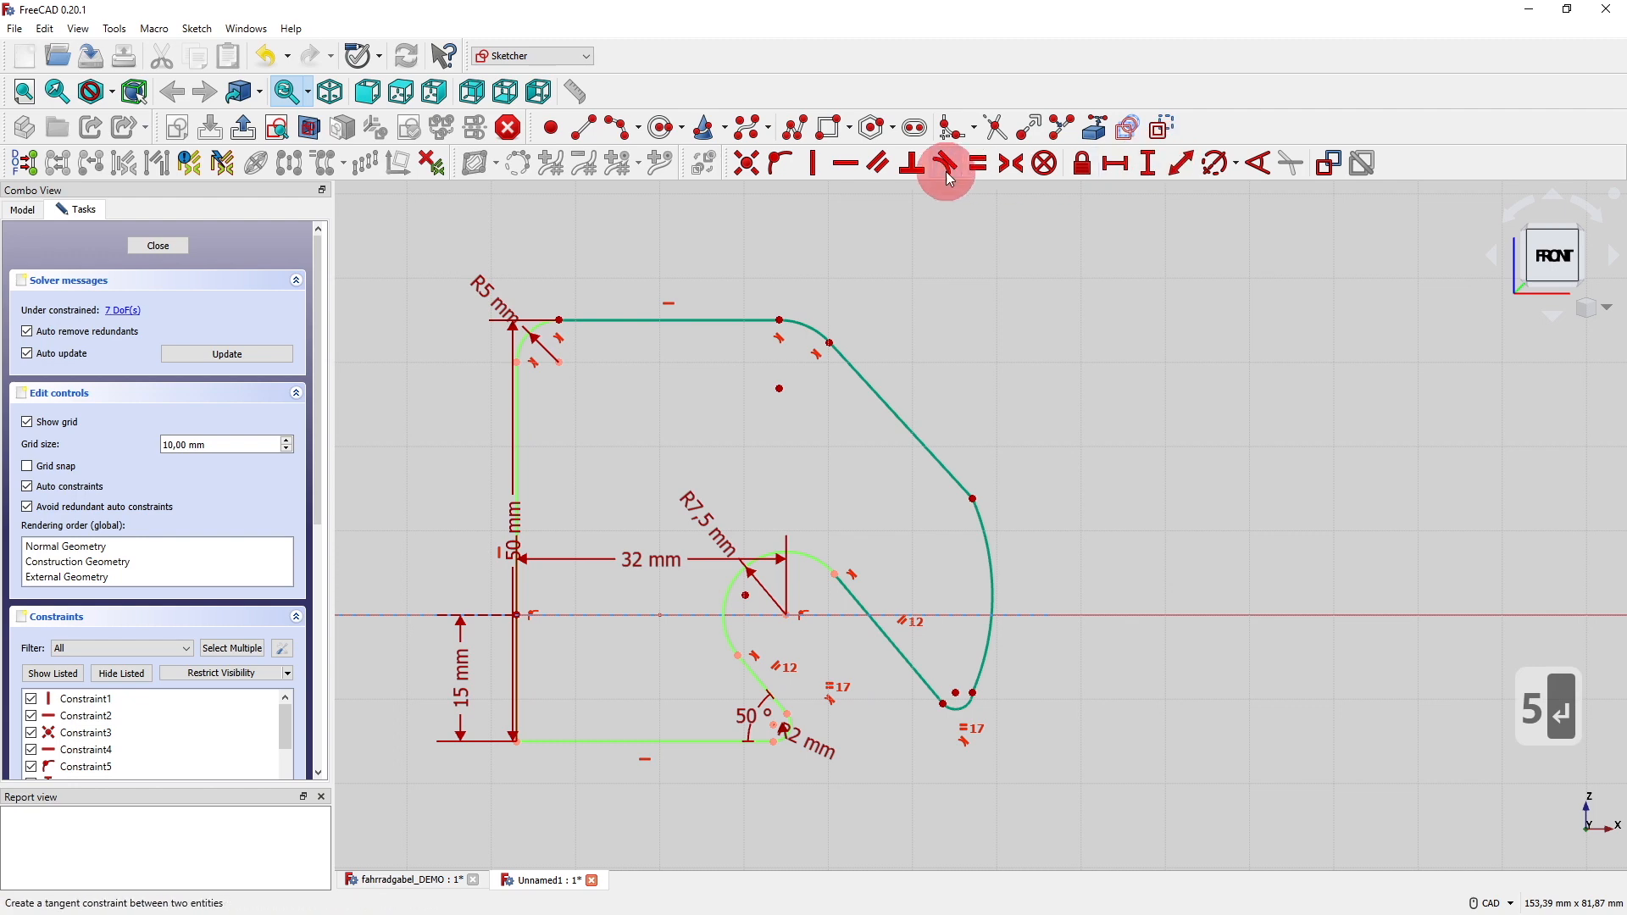
# Apply an equal constraint to the two upper corner fillets.
pyautogui.click(946, 165)
pyautogui.click(792, 330)
pyautogui.click(564, 336)
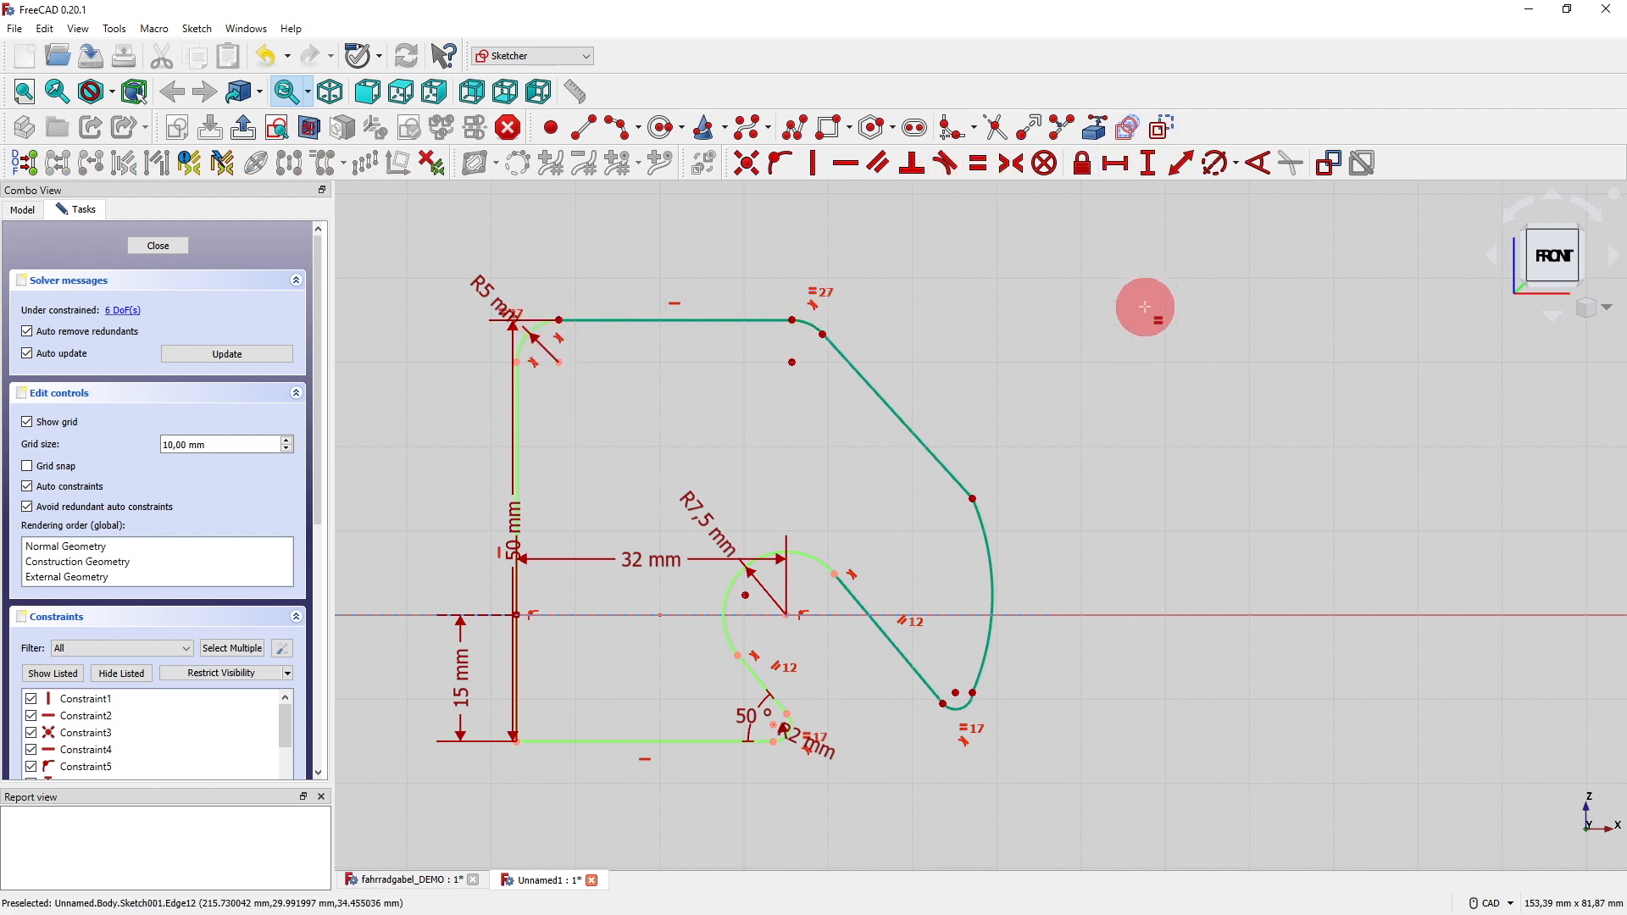
# Make the large outer arc tangent to the sloped line and to the small hook-tip arc.
pyautogui.click(988, 537)
pyautogui.click(959, 483)
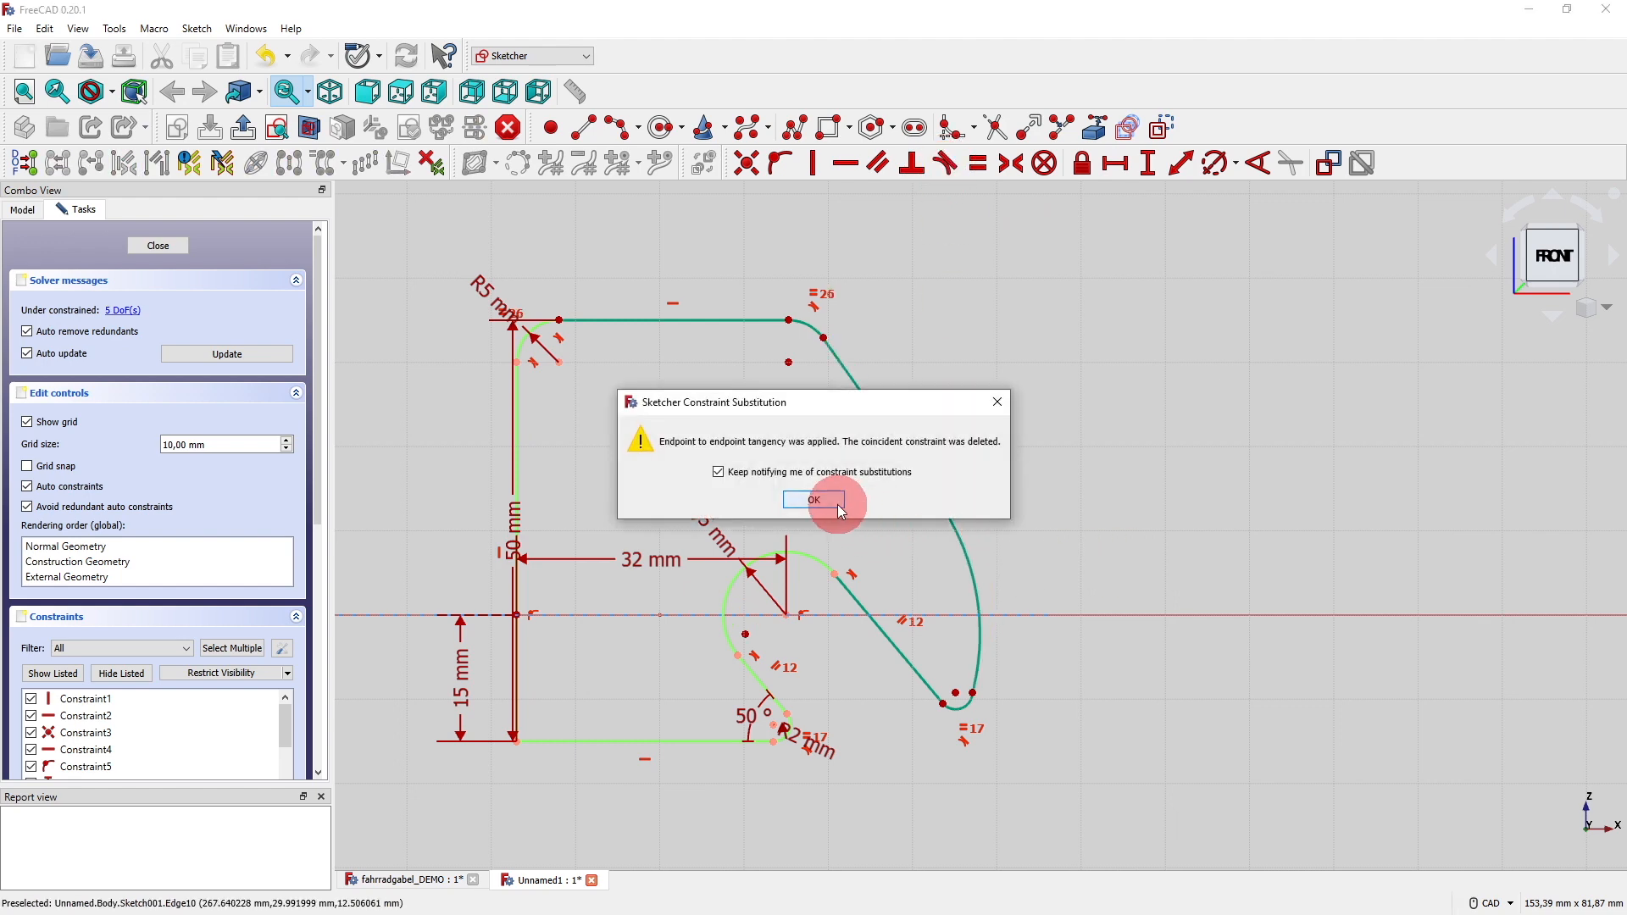
pyautogui.click(837, 506)
pyautogui.scroll(-2, 972, 726)
pyautogui.scroll(5, 973, 712)
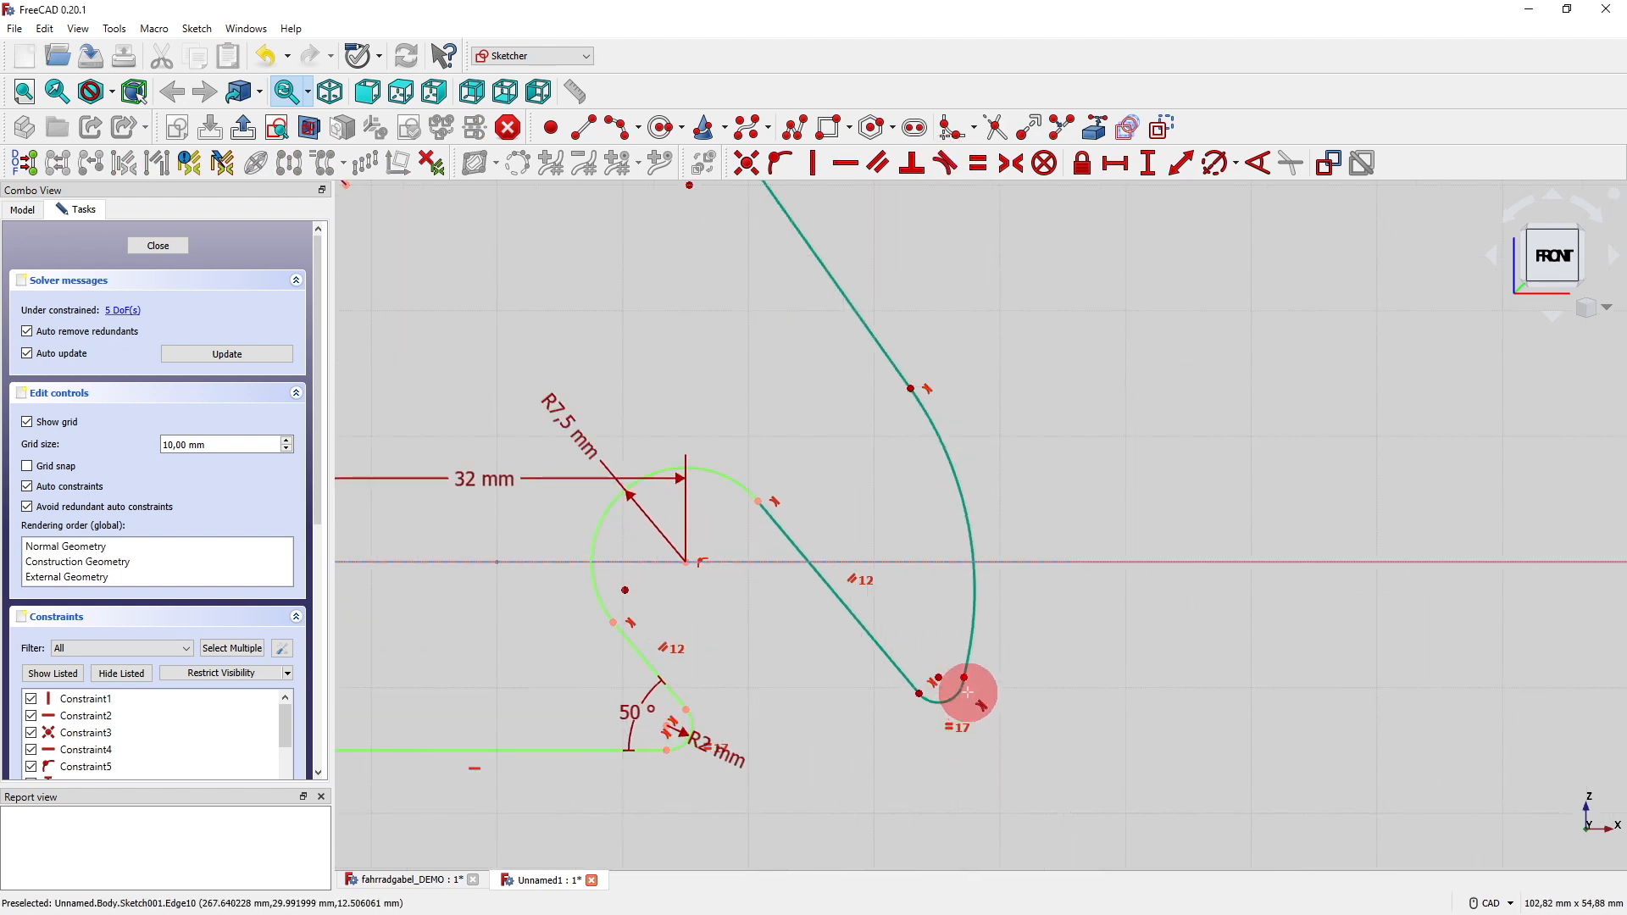
pyautogui.click(962, 692)
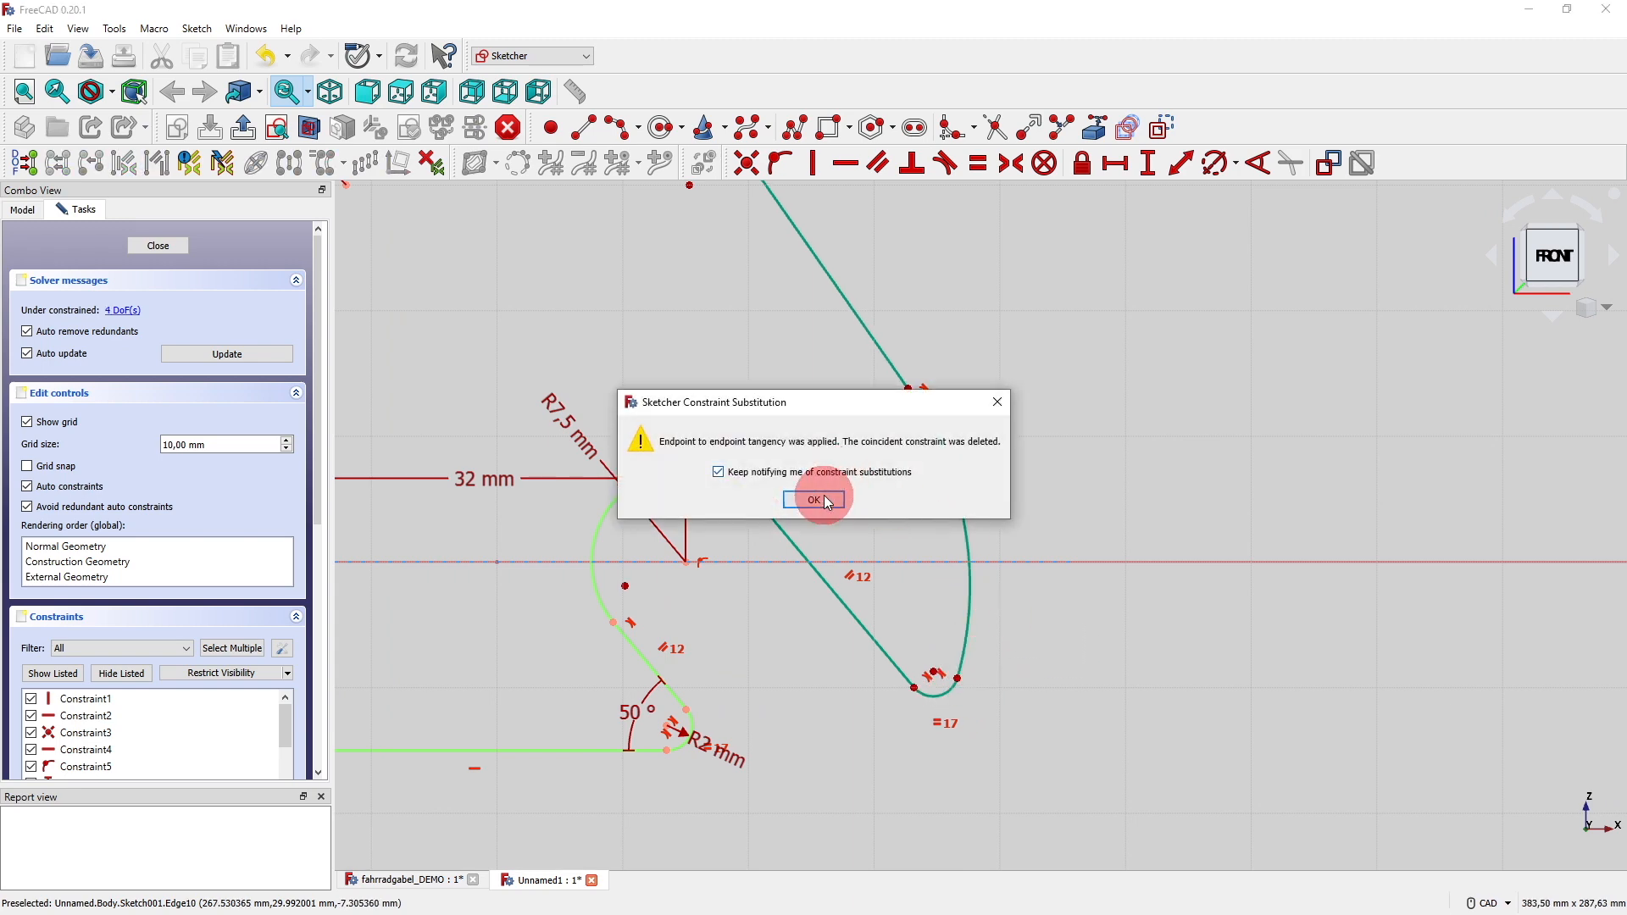
pyautogui.click(828, 500)
# Constrain the horizontal distance from the vertical edge's upper end to the upper-right fillet's centre to 17 mm.
pyautogui.scroll(-2, 846, 683)
pyautogui.scroll(1, 883, 648)
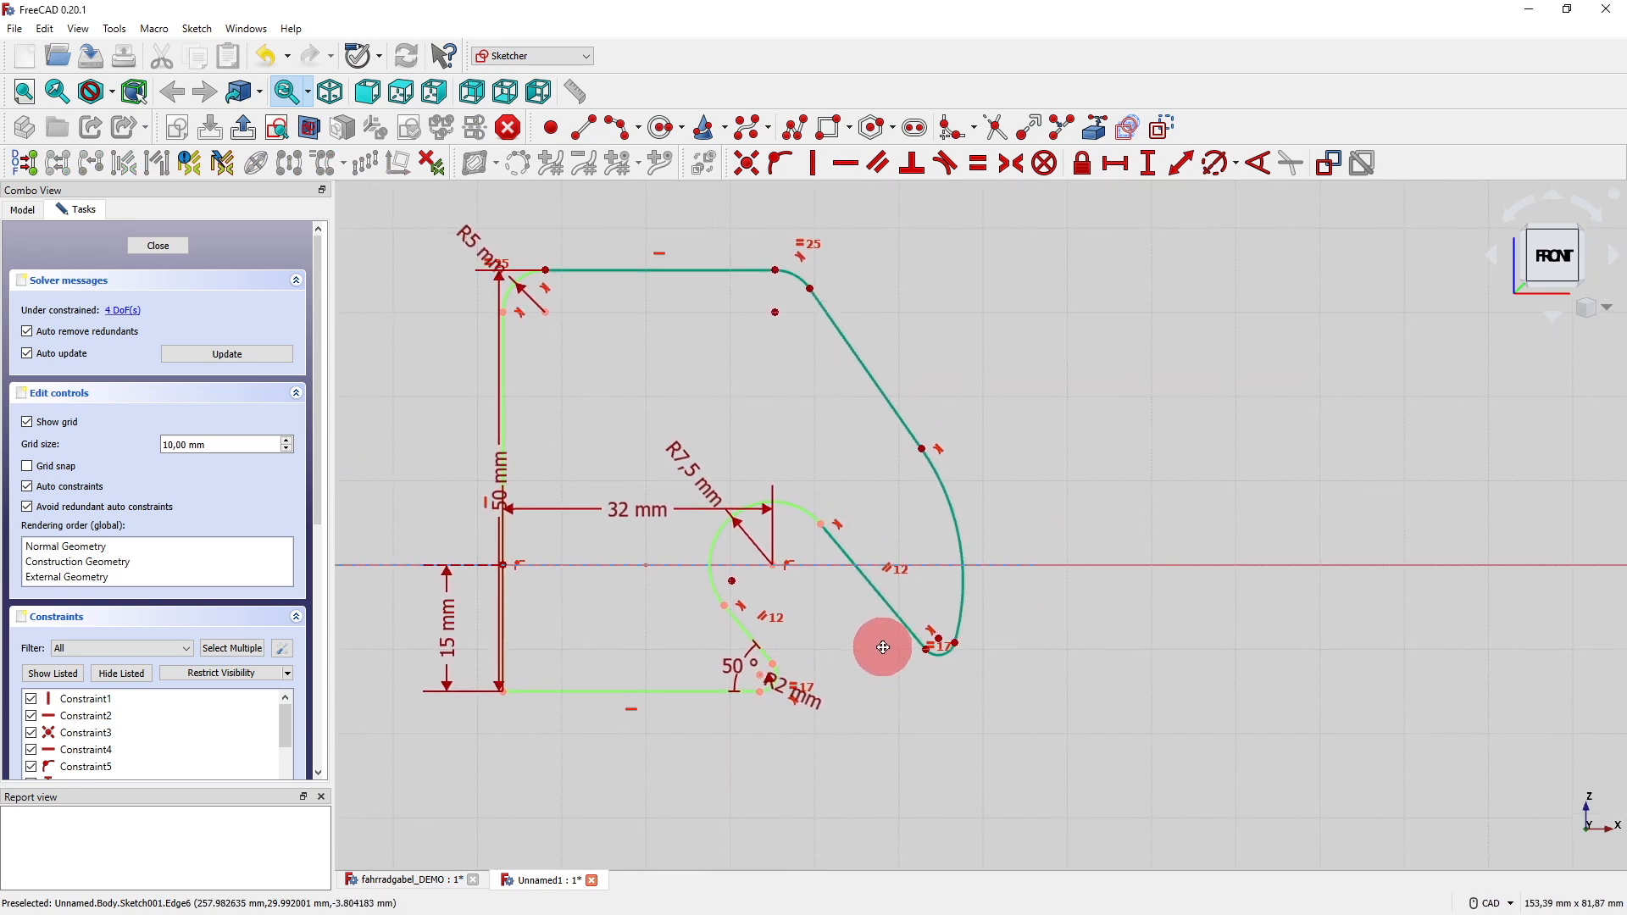
pyautogui.moveTo(883, 647); pyautogui.dragTo(915, 661, button='middle')
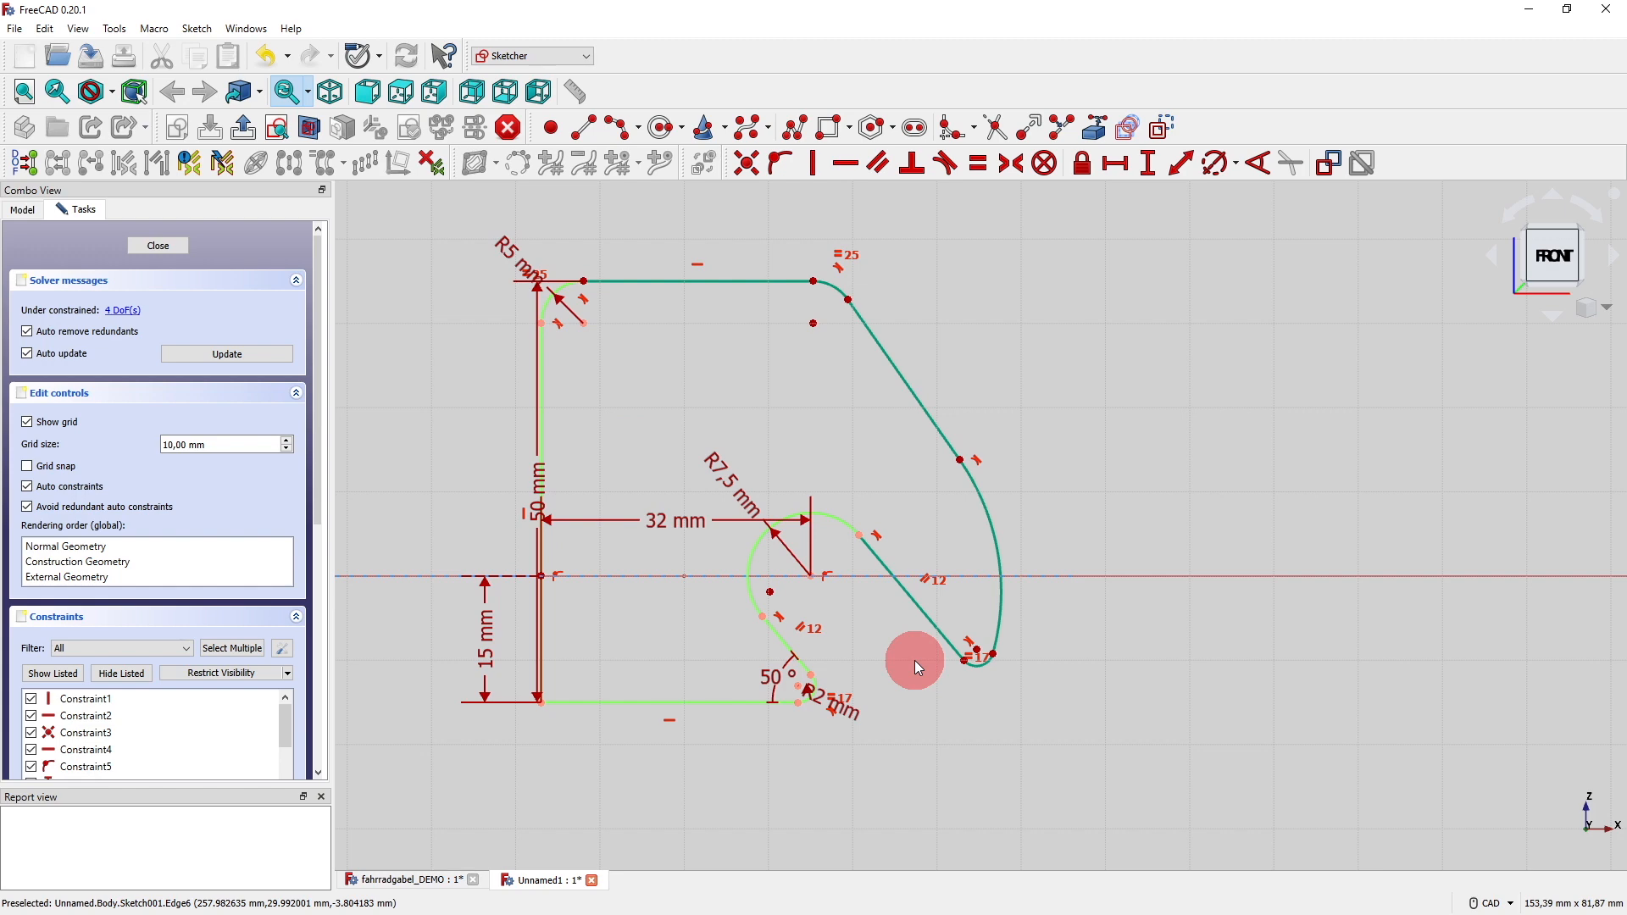
pyautogui.click(1116, 163)
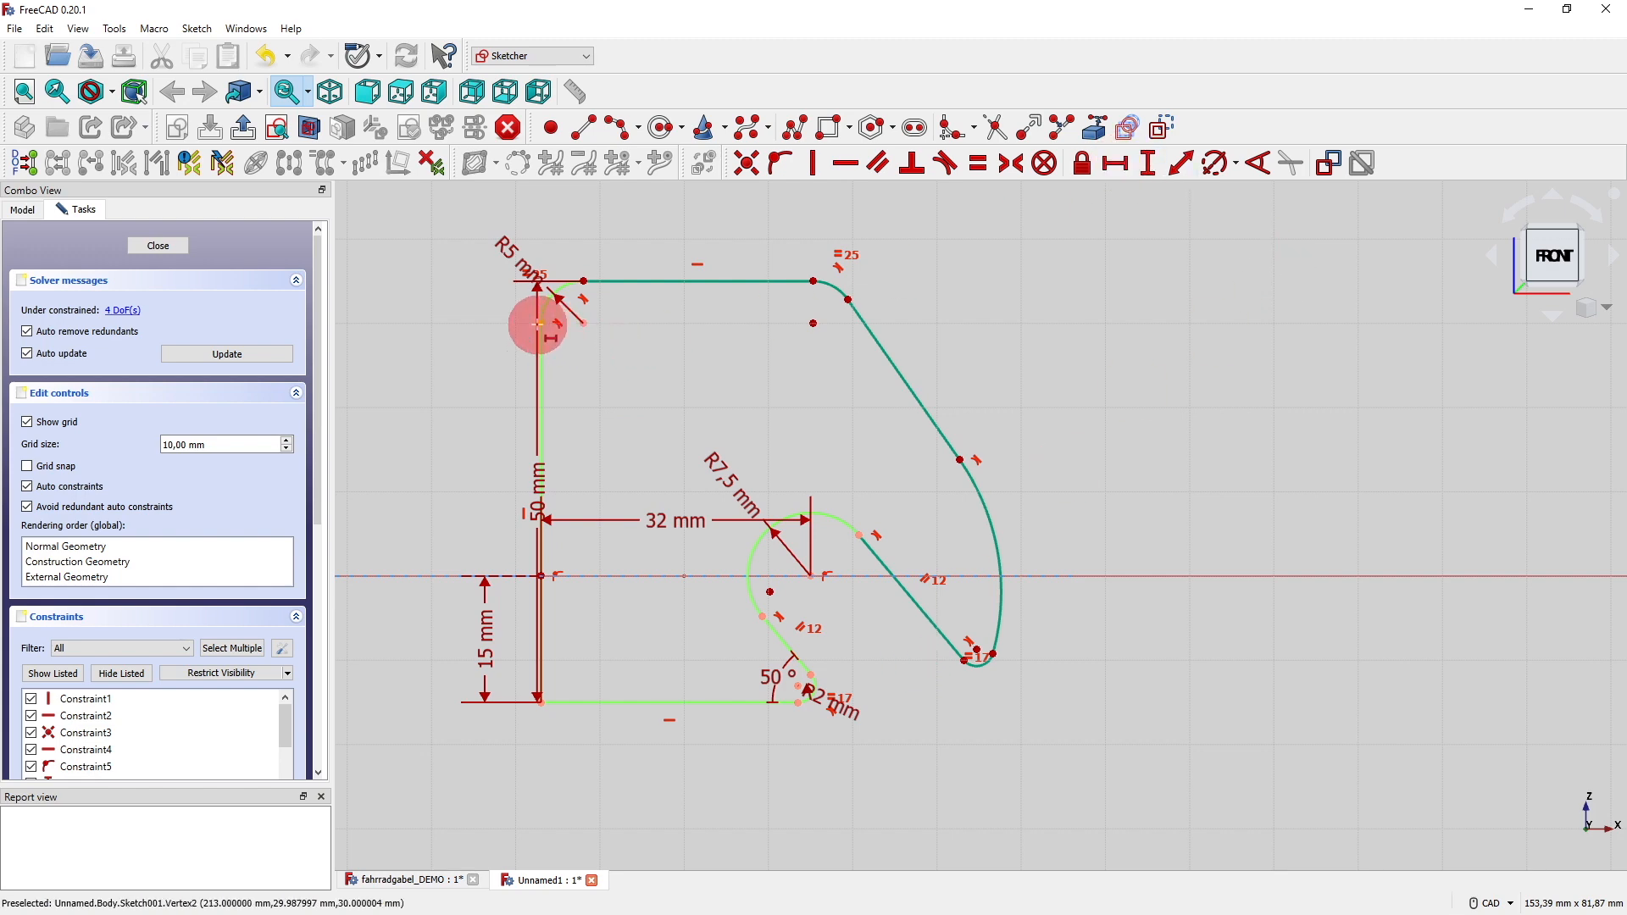
pyautogui.click(541, 323)
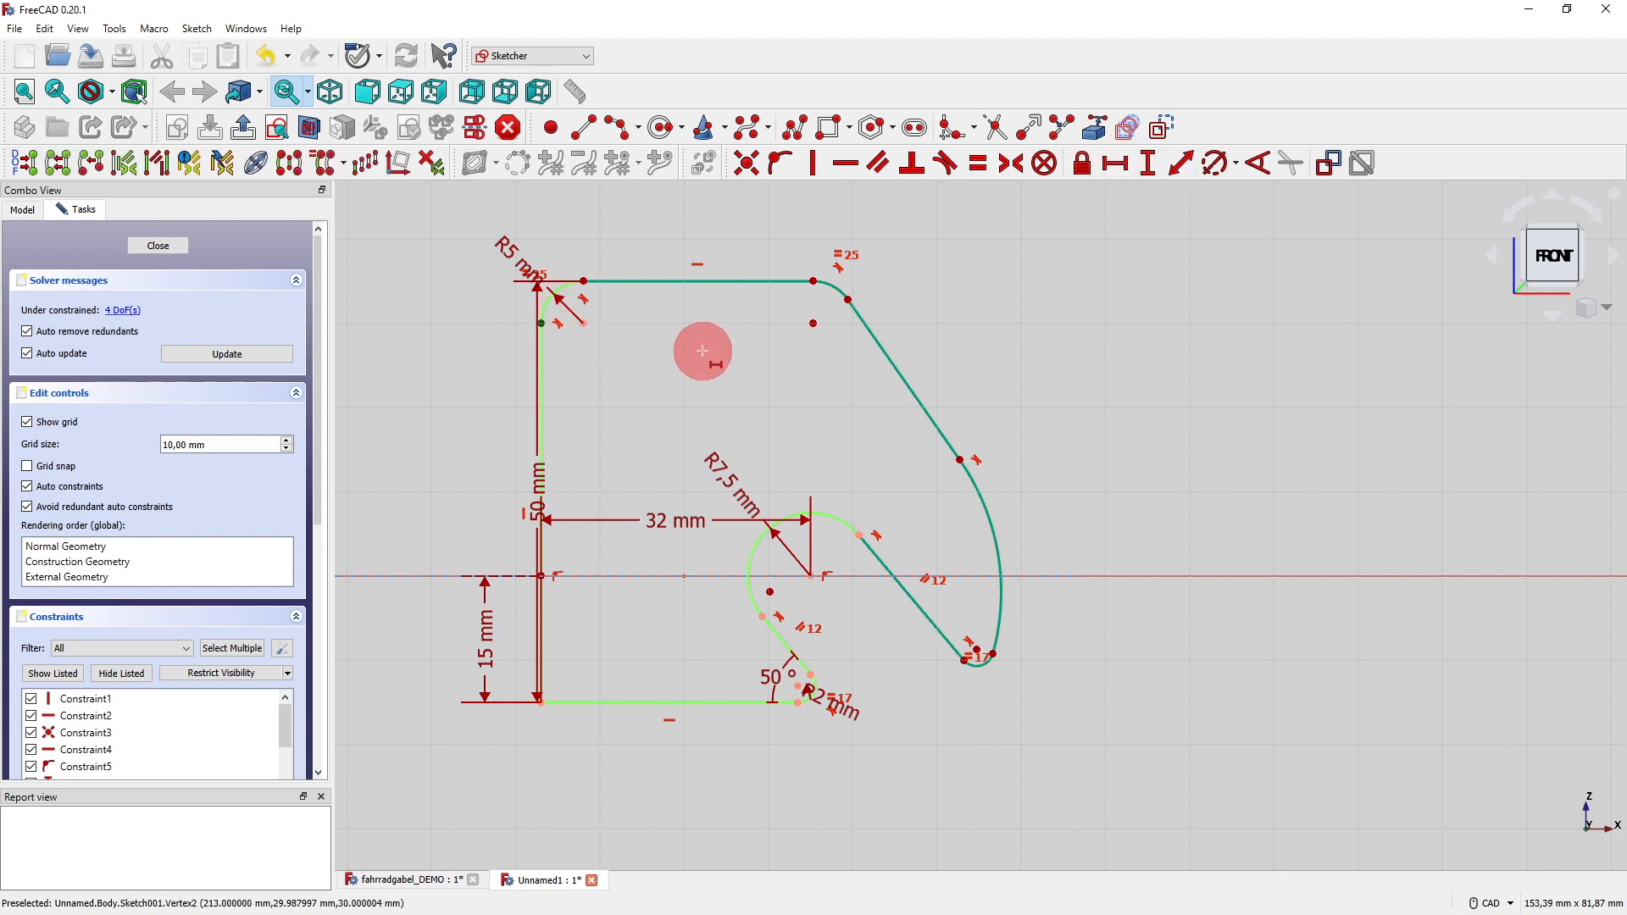
pyautogui.click(816, 326)
pyautogui.write('17')
pyautogui.press('Return')
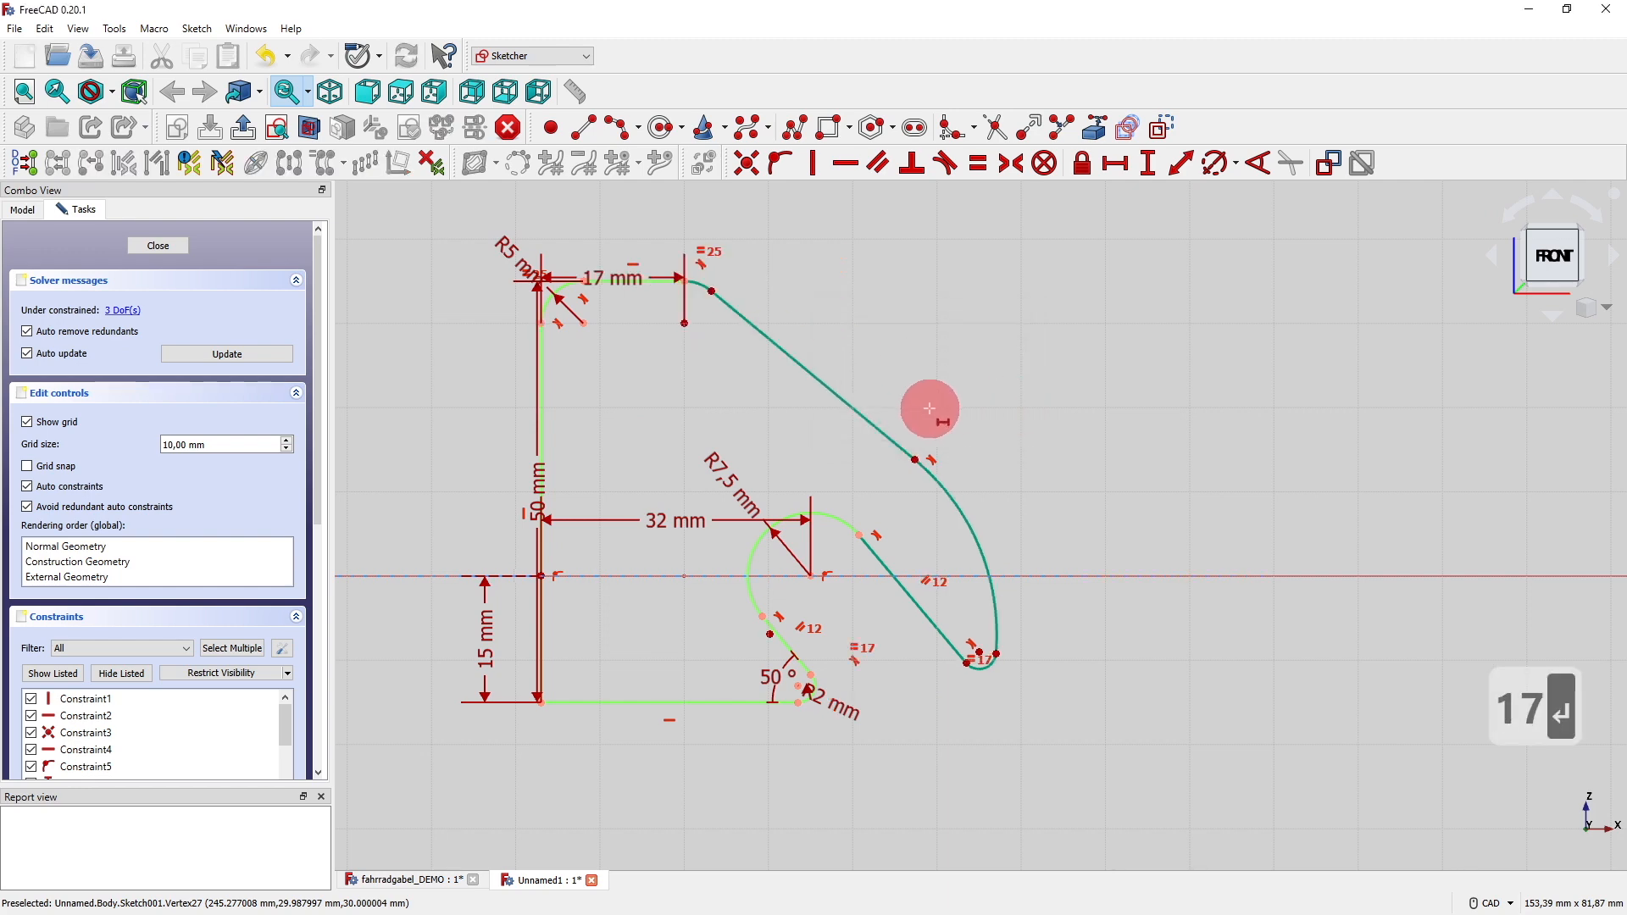
# Constrain the angle between the sloped line and the vertical edge to 45° and place its label inside the profile.
pyautogui.click(1260, 164)
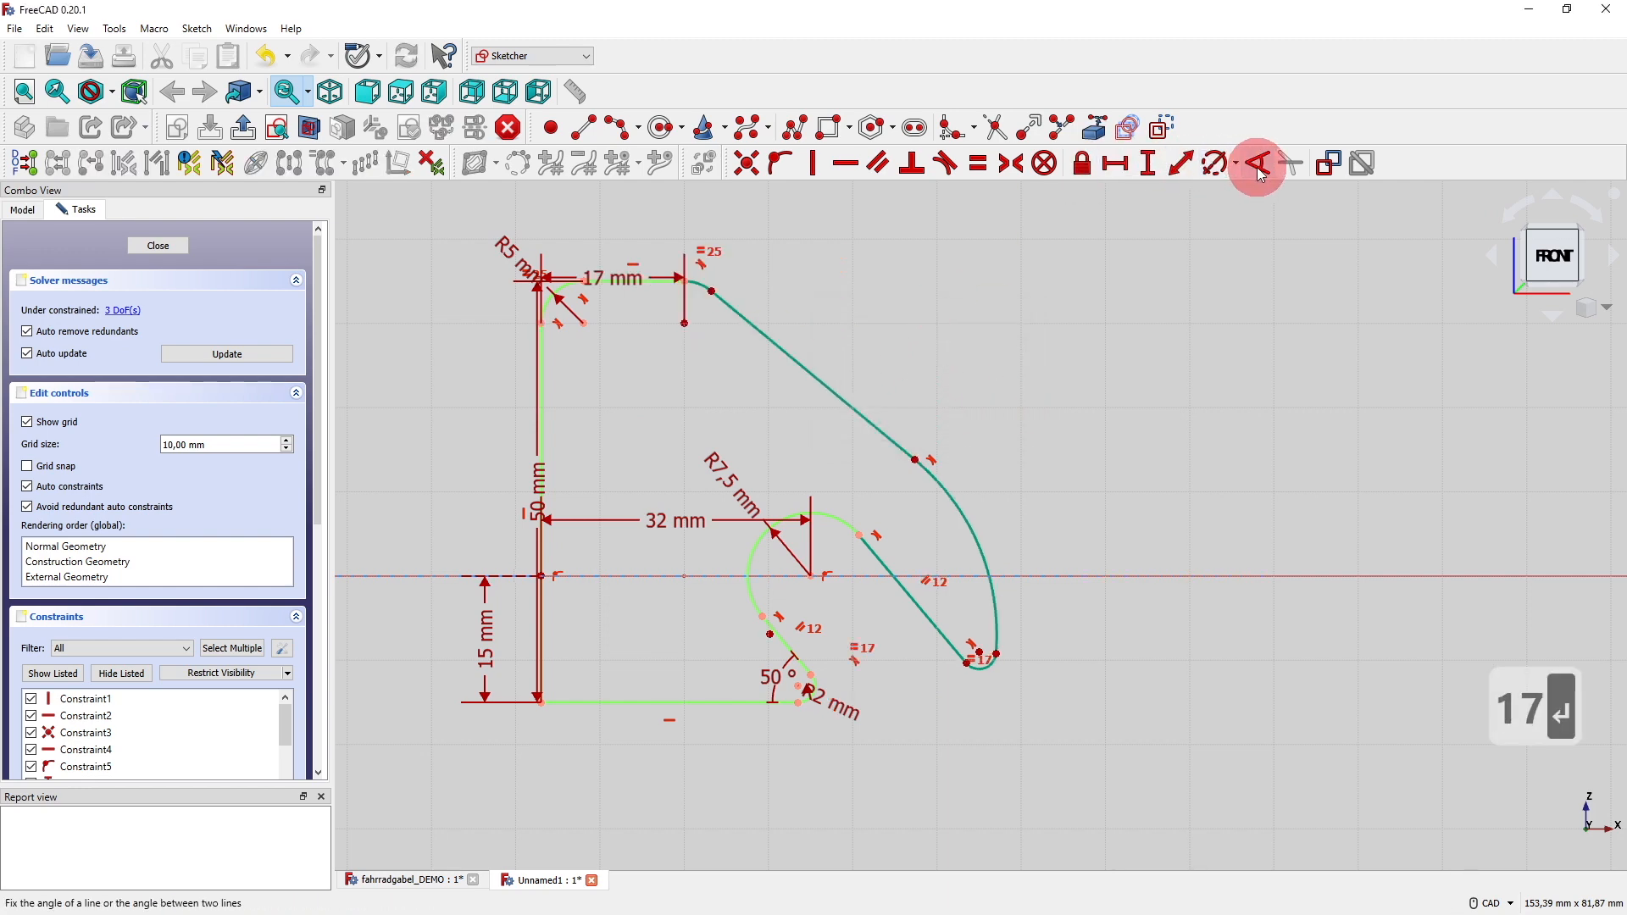
pyautogui.click(789, 357)
pyautogui.click(542, 413)
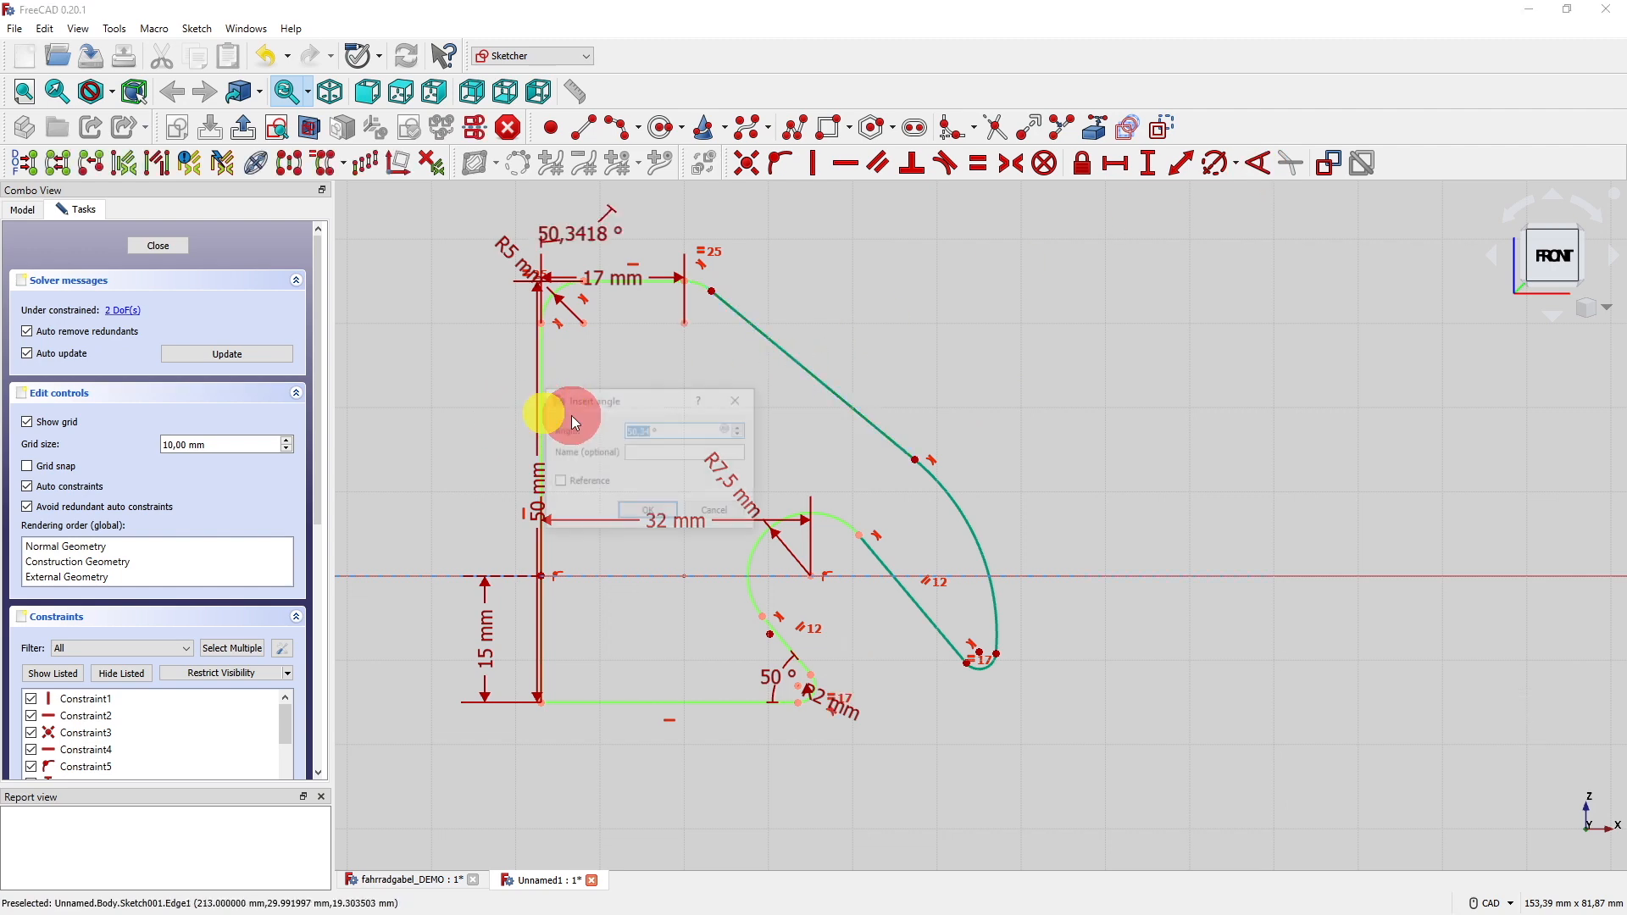
pyautogui.click(652, 426)
pyautogui.write('45')
pyautogui.press('Return')
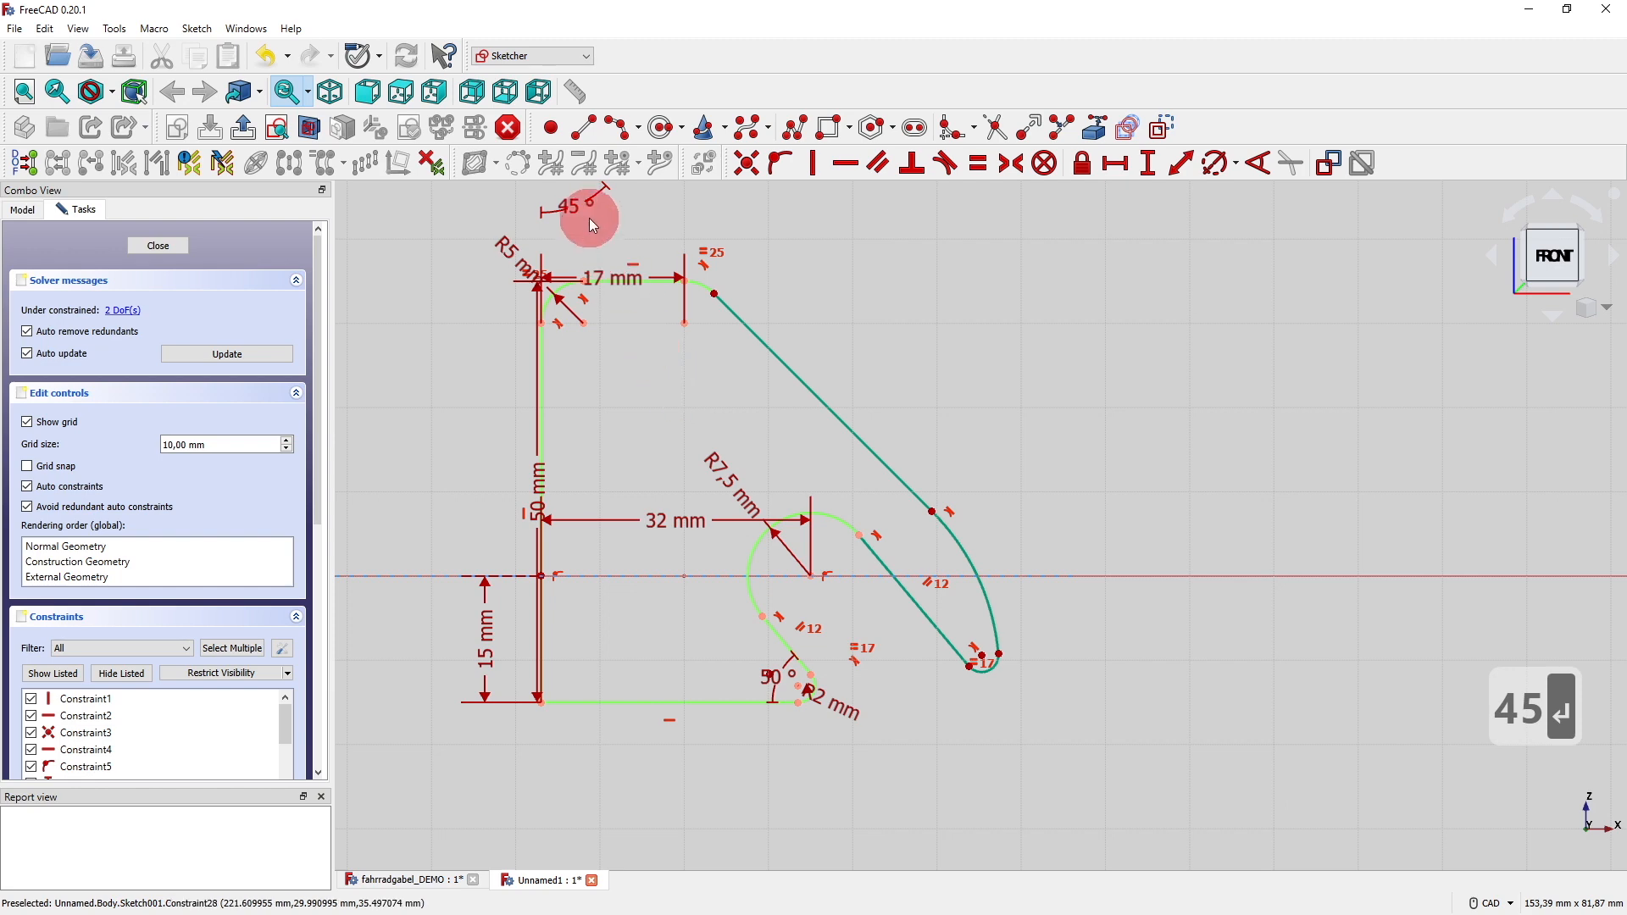
pyautogui.moveTo(589, 238); pyautogui.dragTo(662, 404)
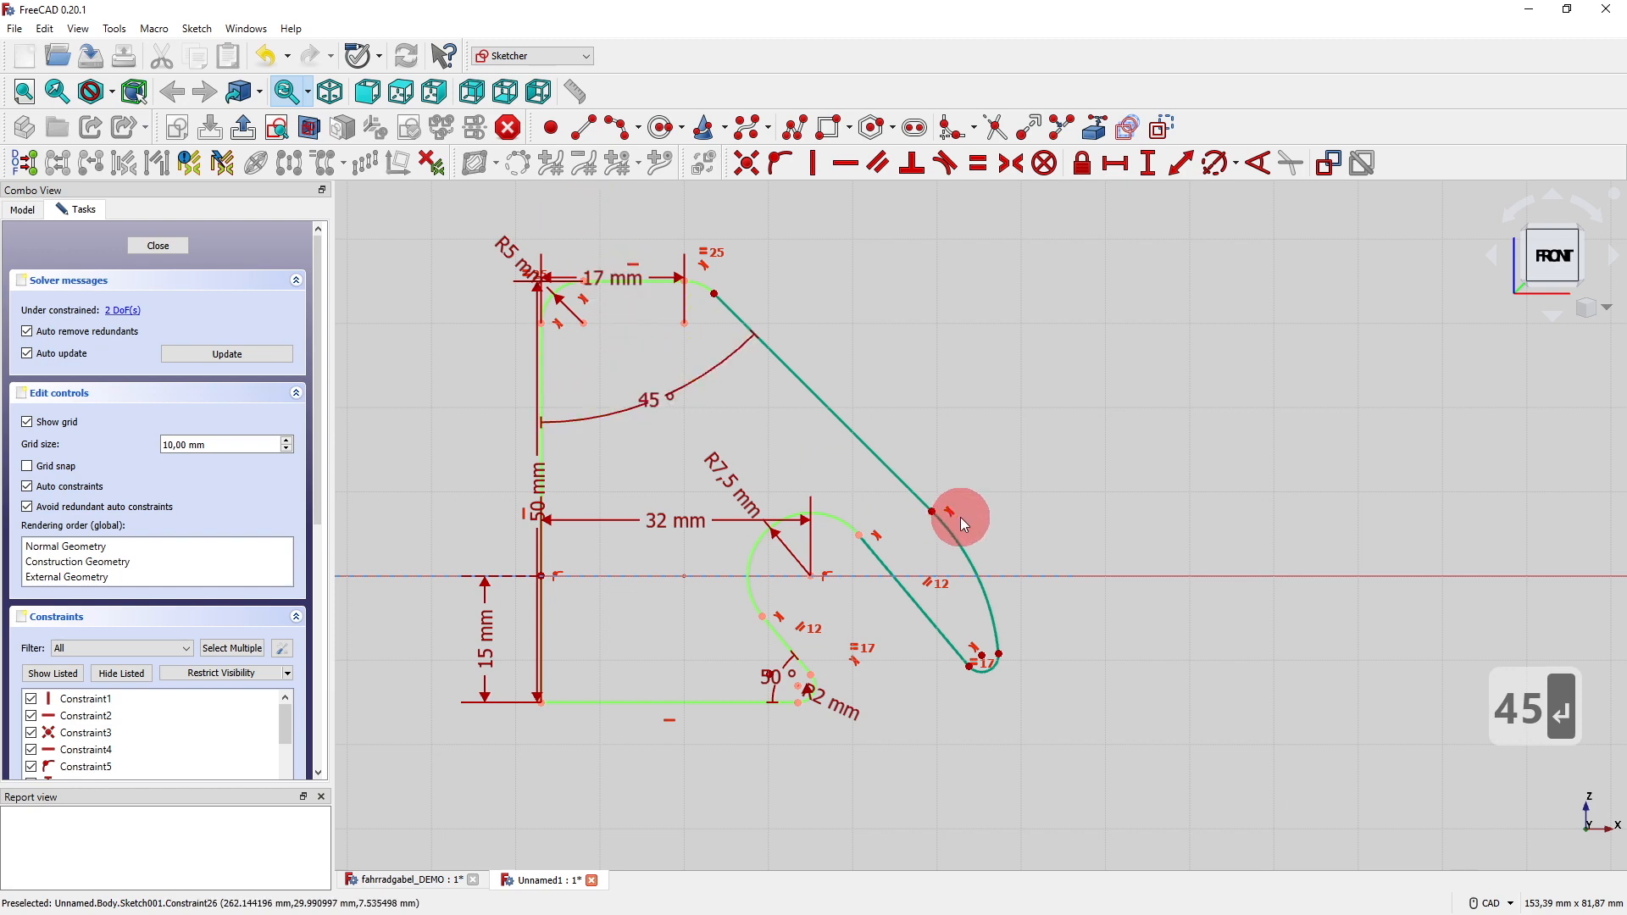
# Pull the hook tip up and constrain the small tip arc's centre onto the horizontal axis.
pyautogui.scroll(1, 960, 517)
pyautogui.moveTo(993, 693); pyautogui.dragTo(935, 596)
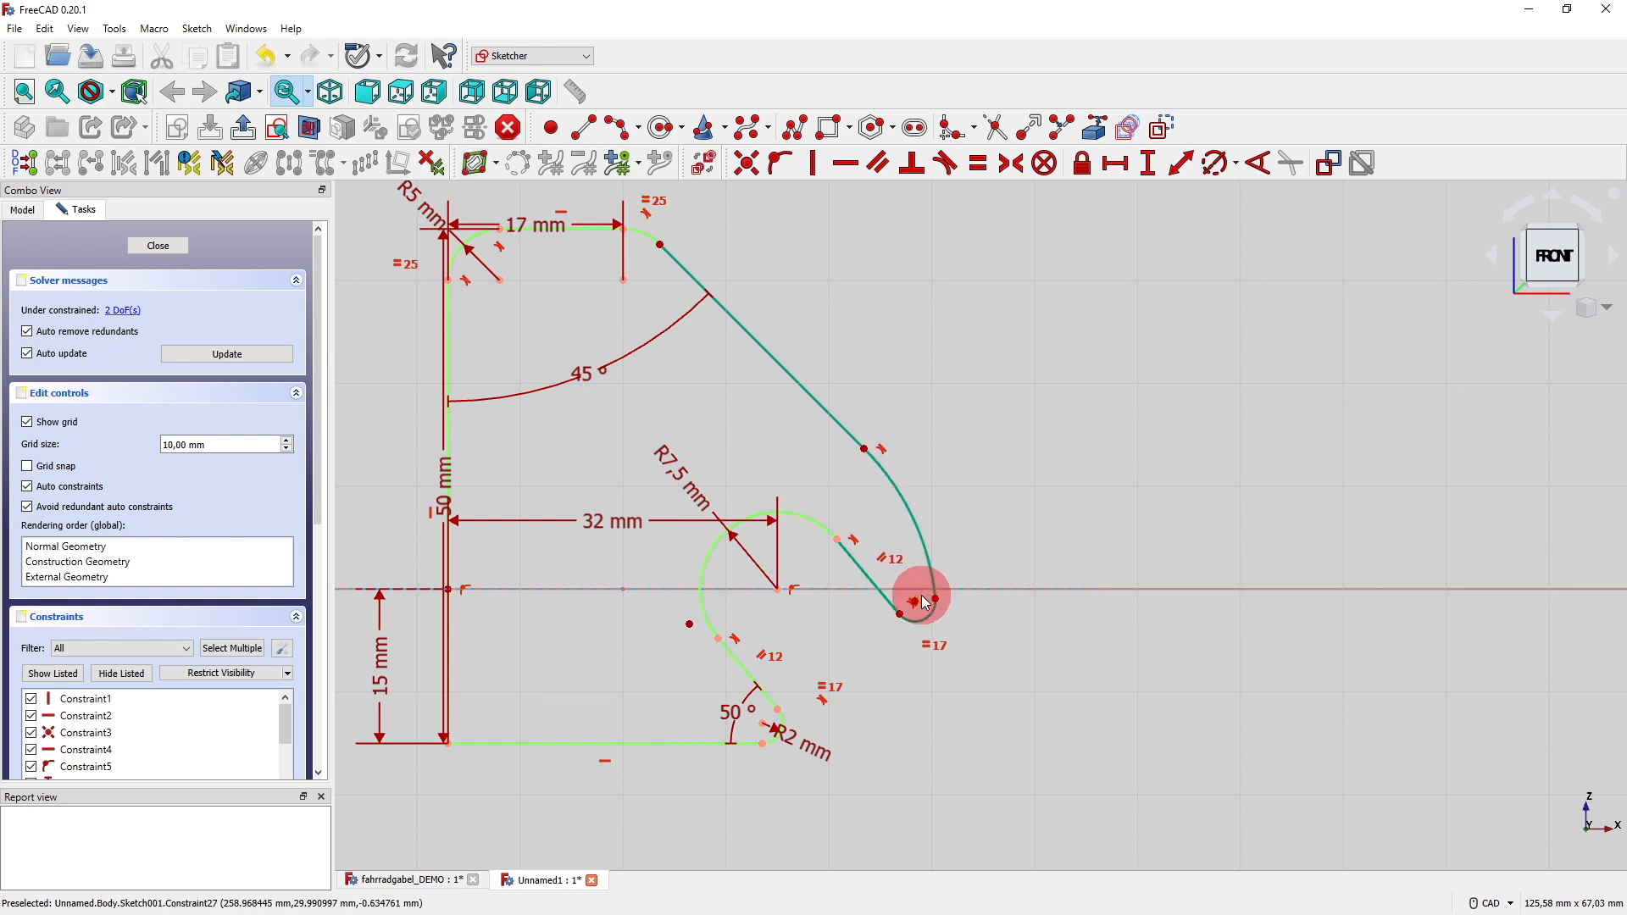
pyautogui.click(915, 601)
pyautogui.click(846, 594)
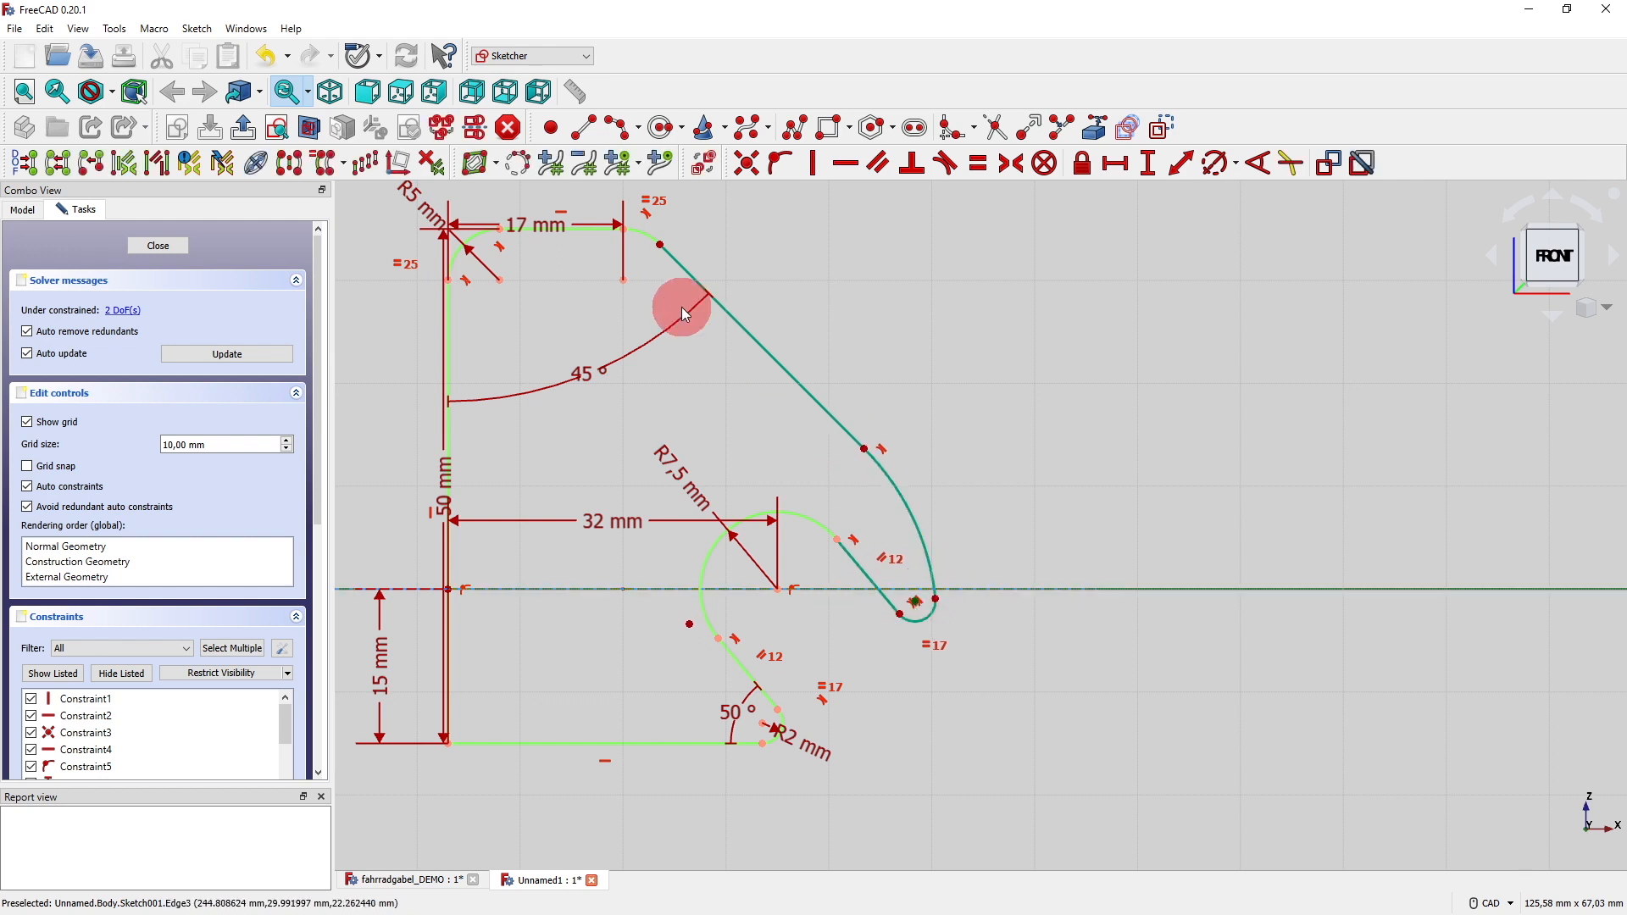
pyautogui.click(773, 165)
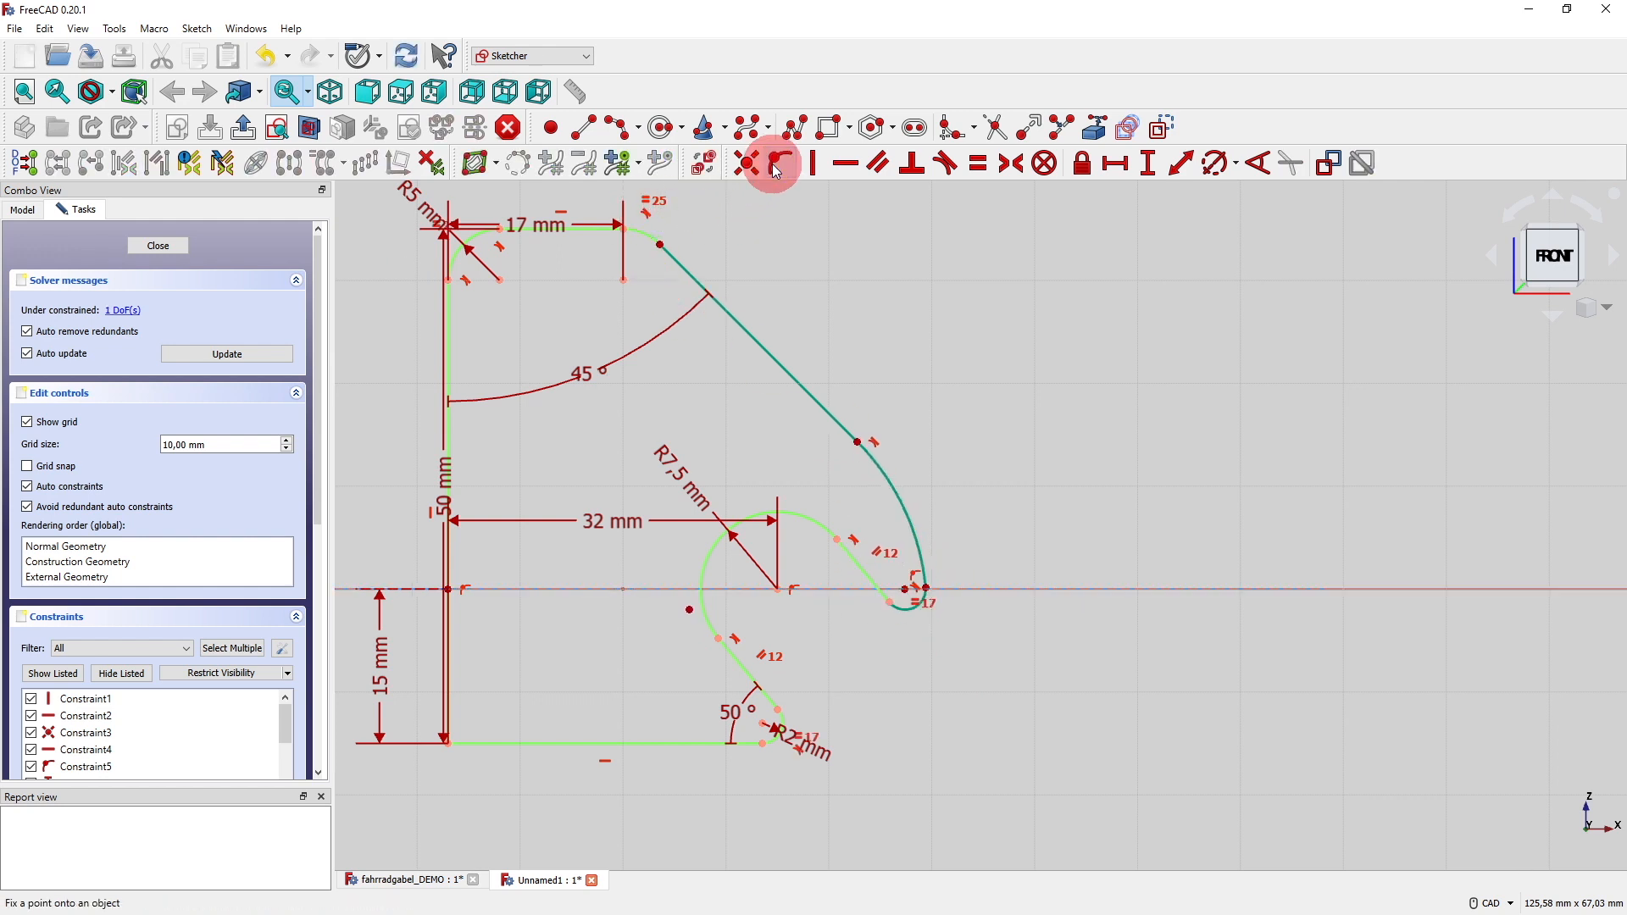
# Set the large outer arc's radius to 15 mm and close the sketch.
pyautogui.click(1226, 163)
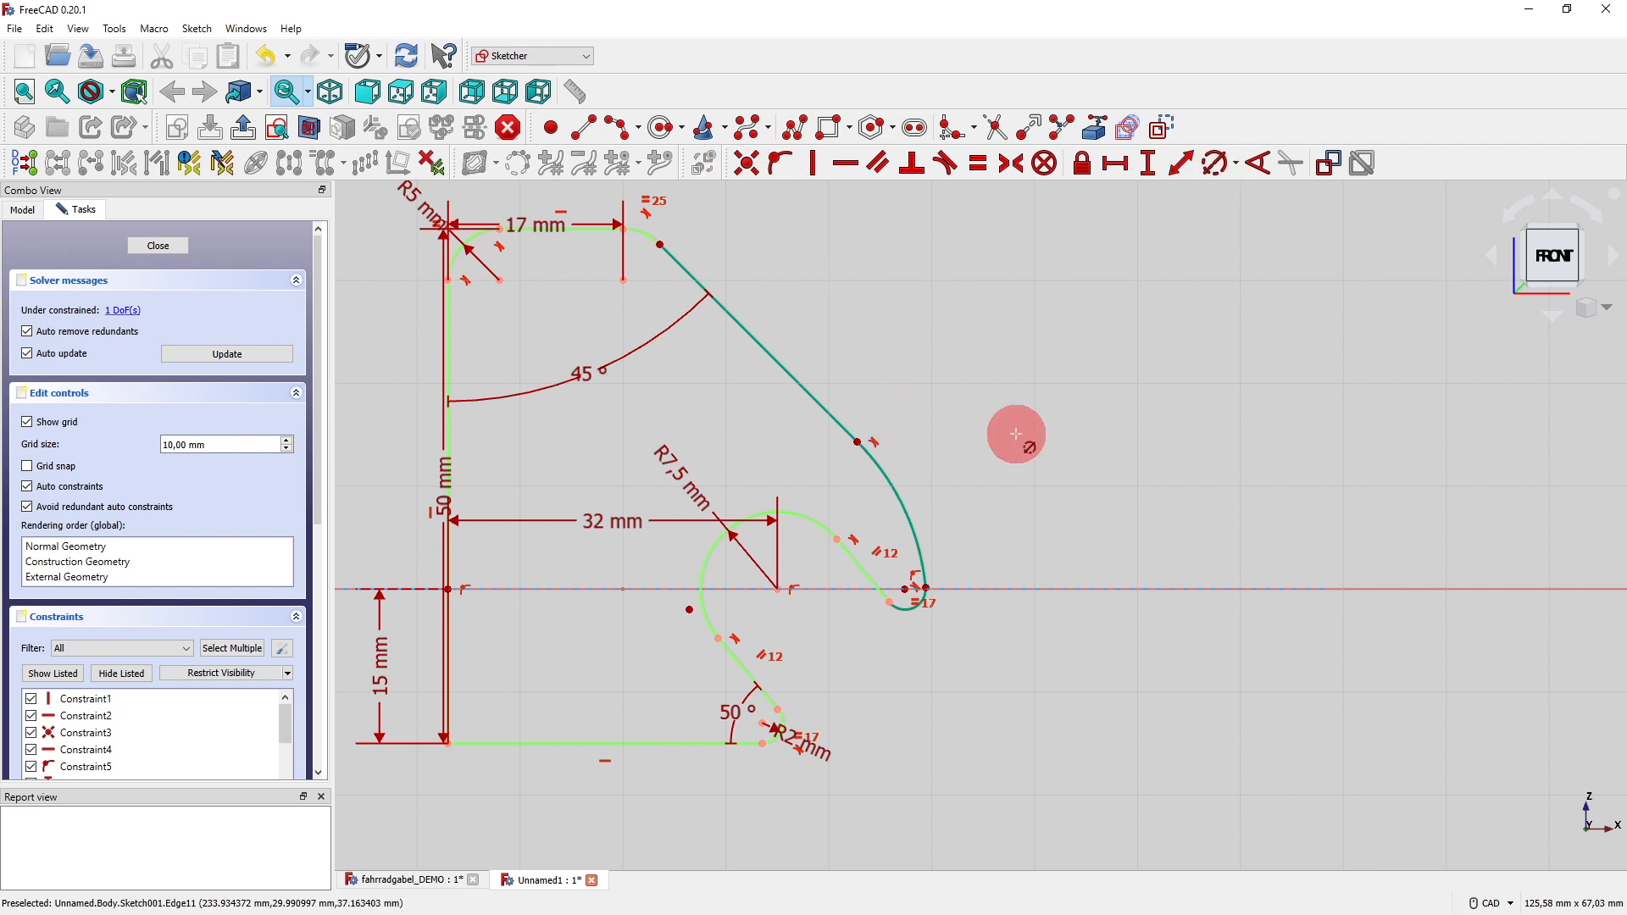
pyautogui.click(912, 514)
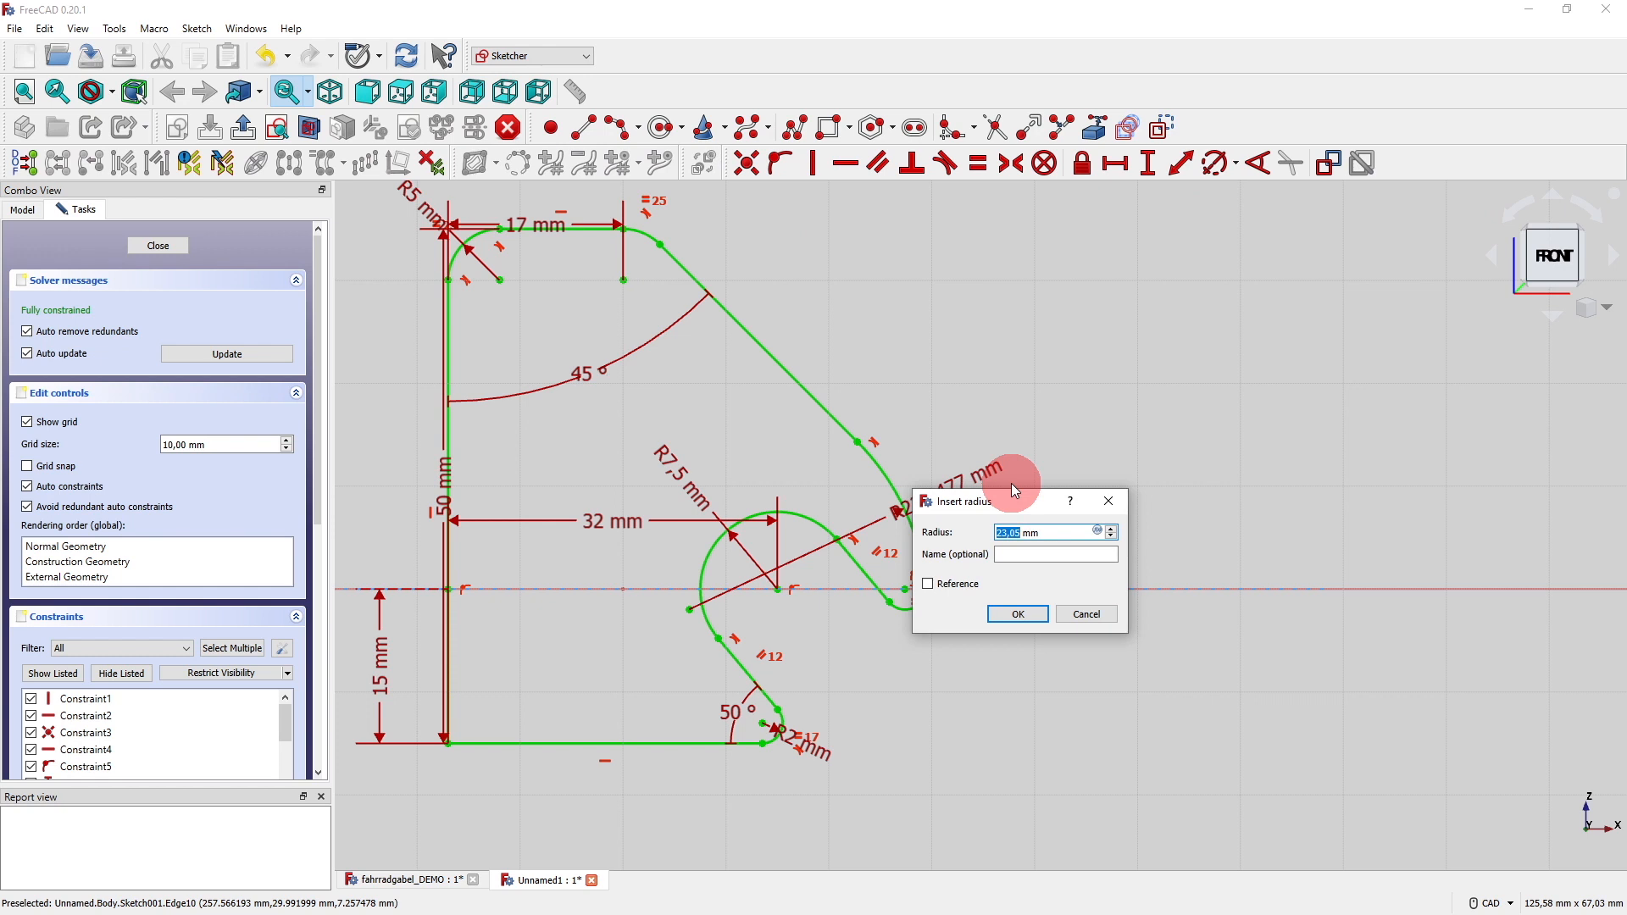
pyautogui.write('15')
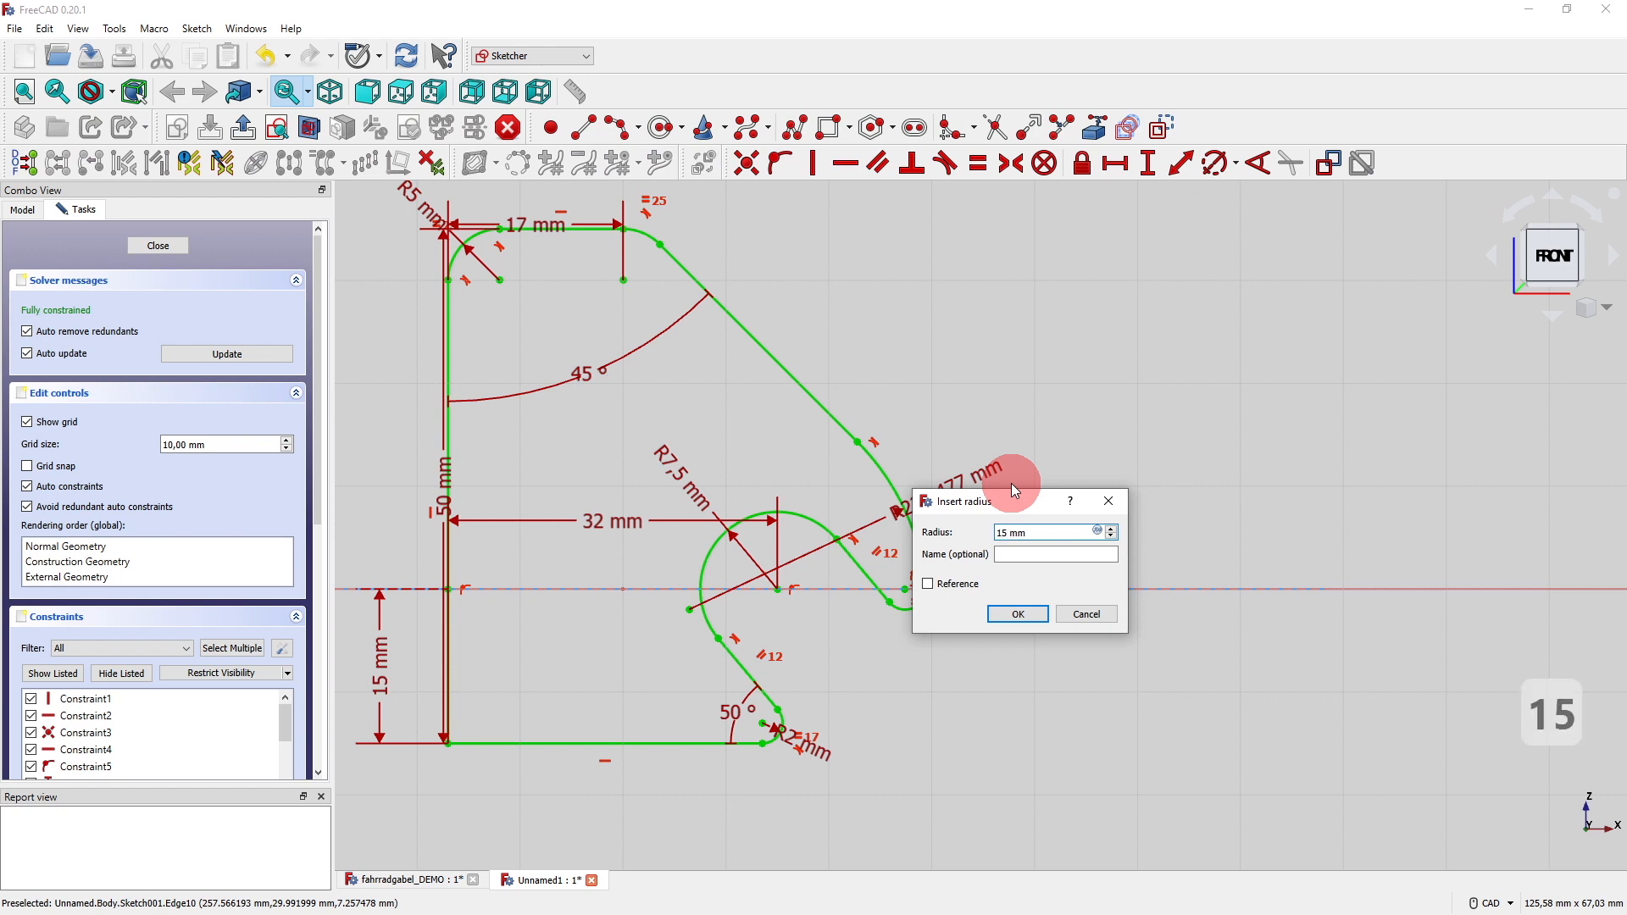
pyautogui.press('Return')
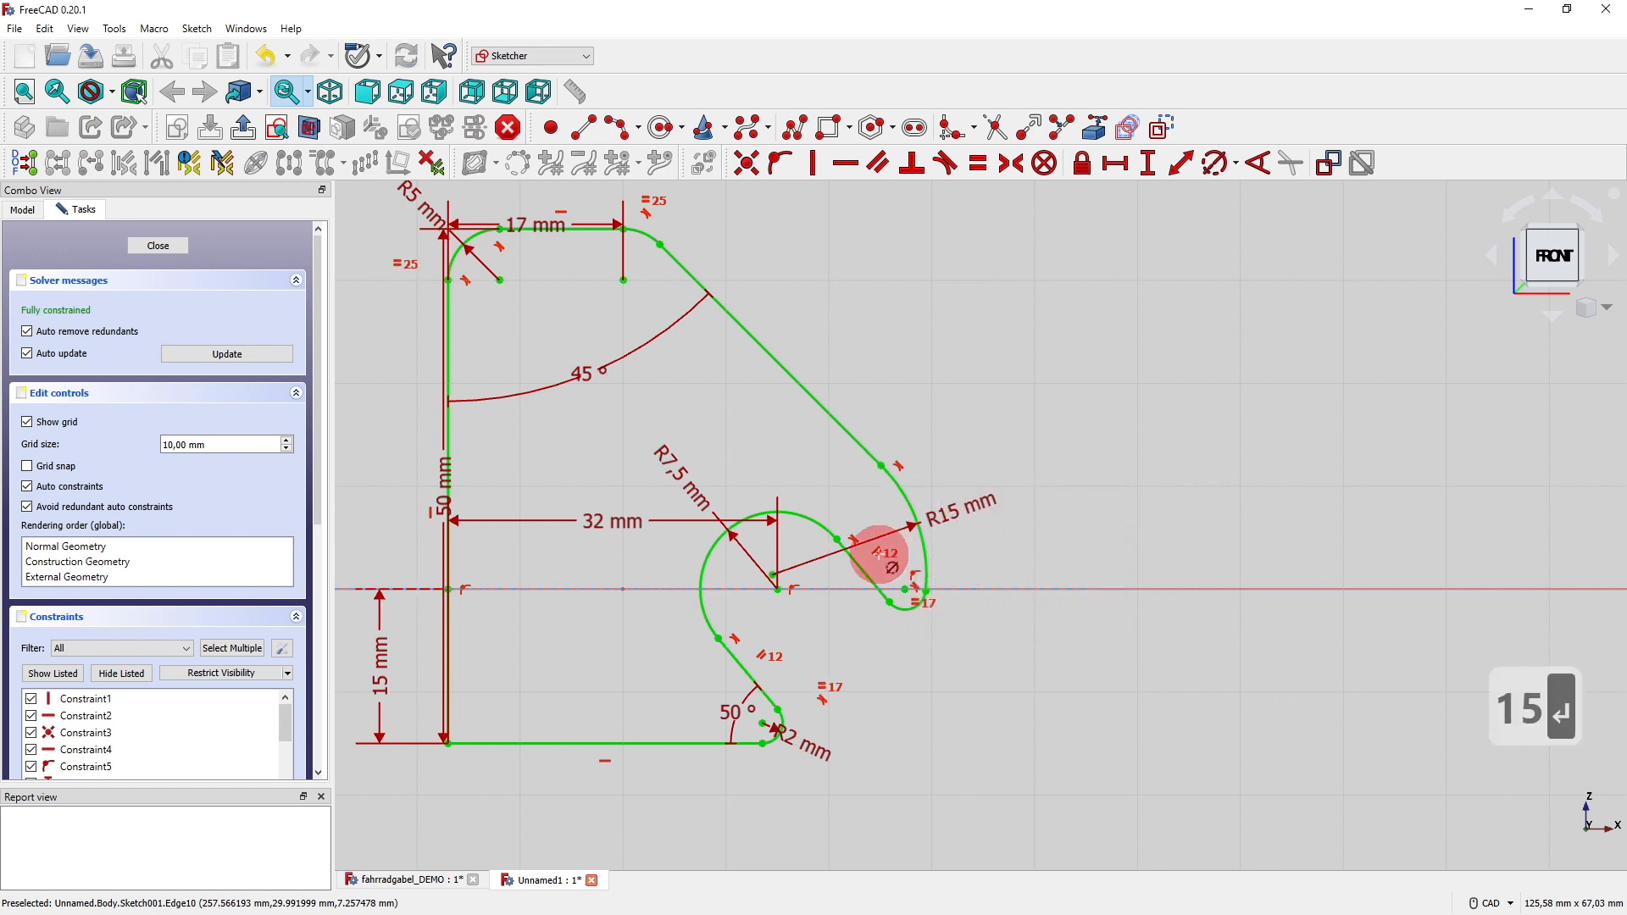
pyautogui.click(157, 245)
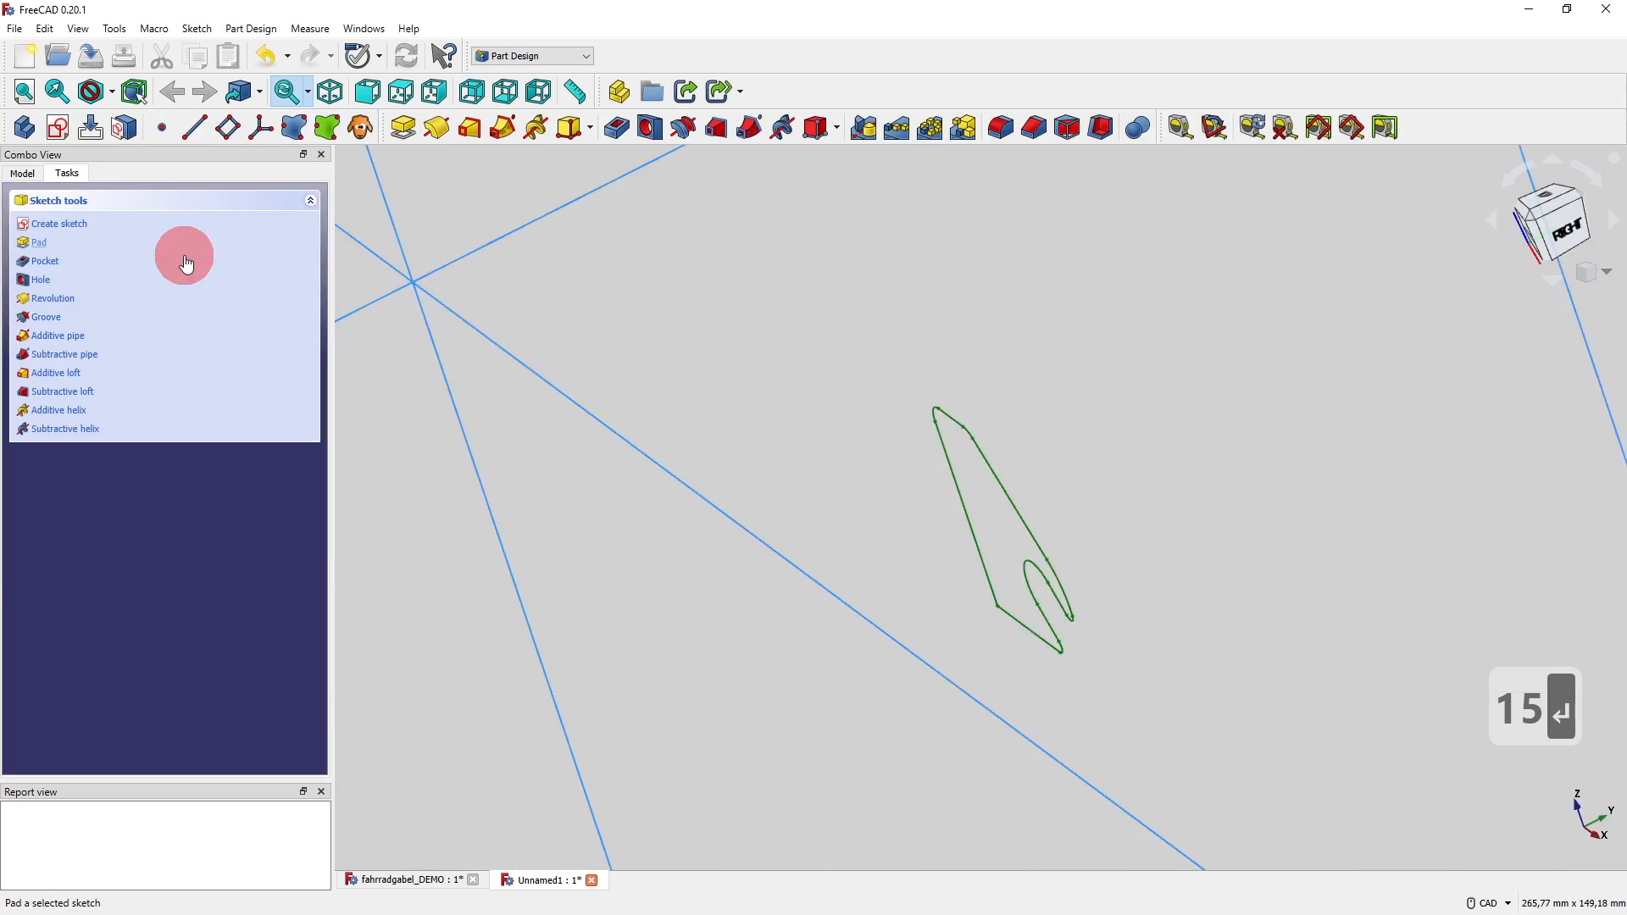
# Make the existing Pad of the fork arm visible in the model.
pyautogui.click(22, 173)
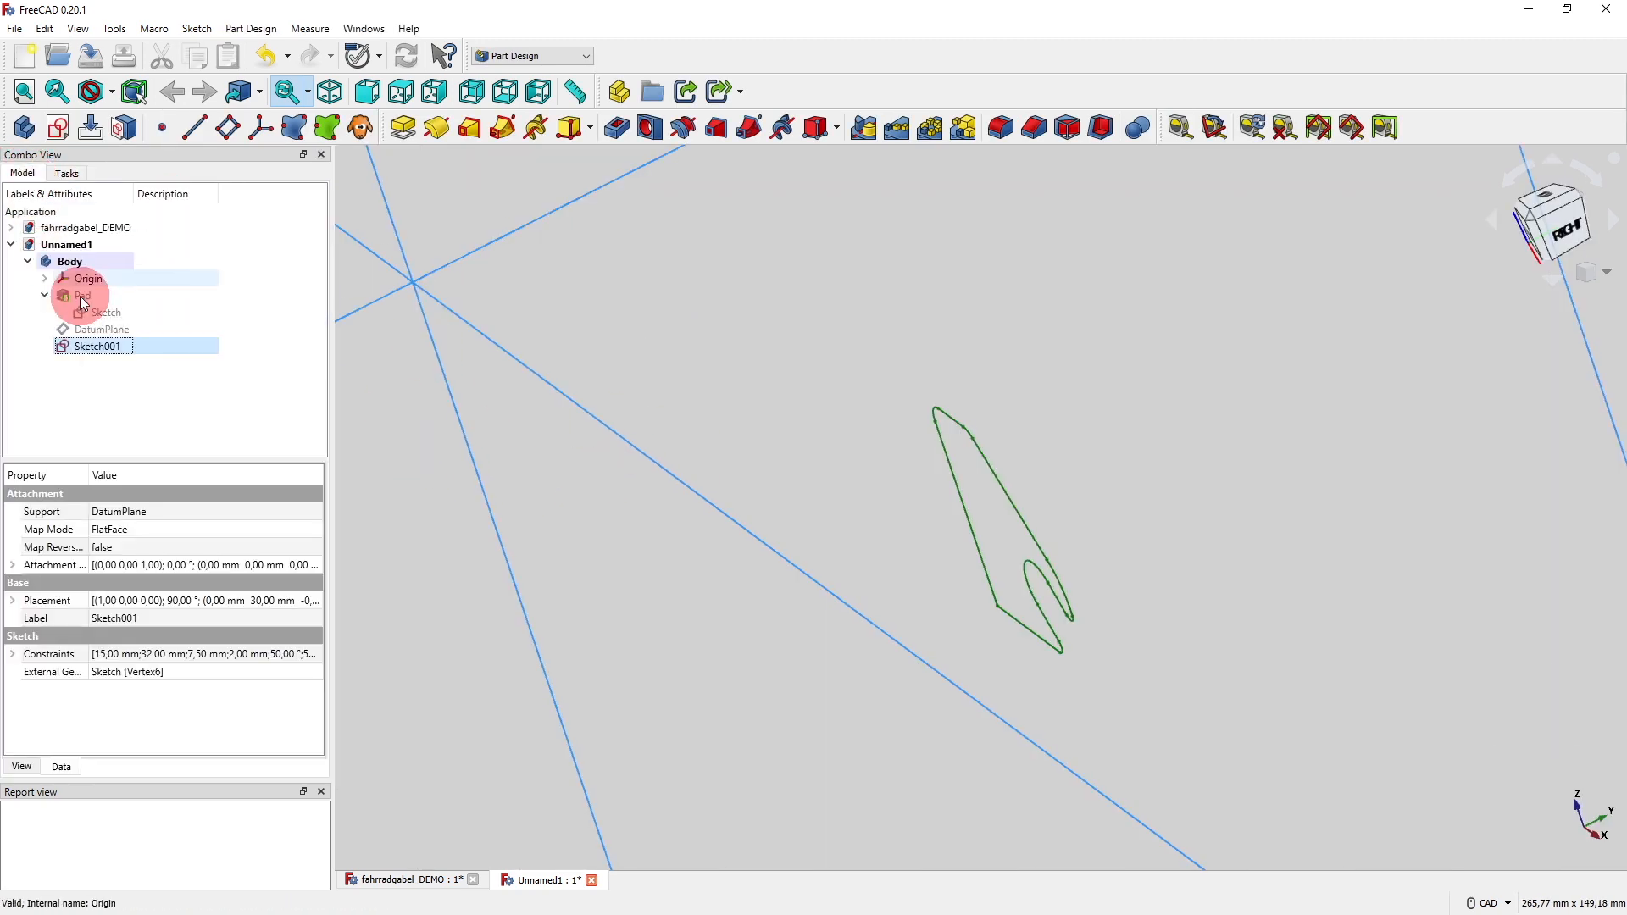
pyautogui.click(128, 298)
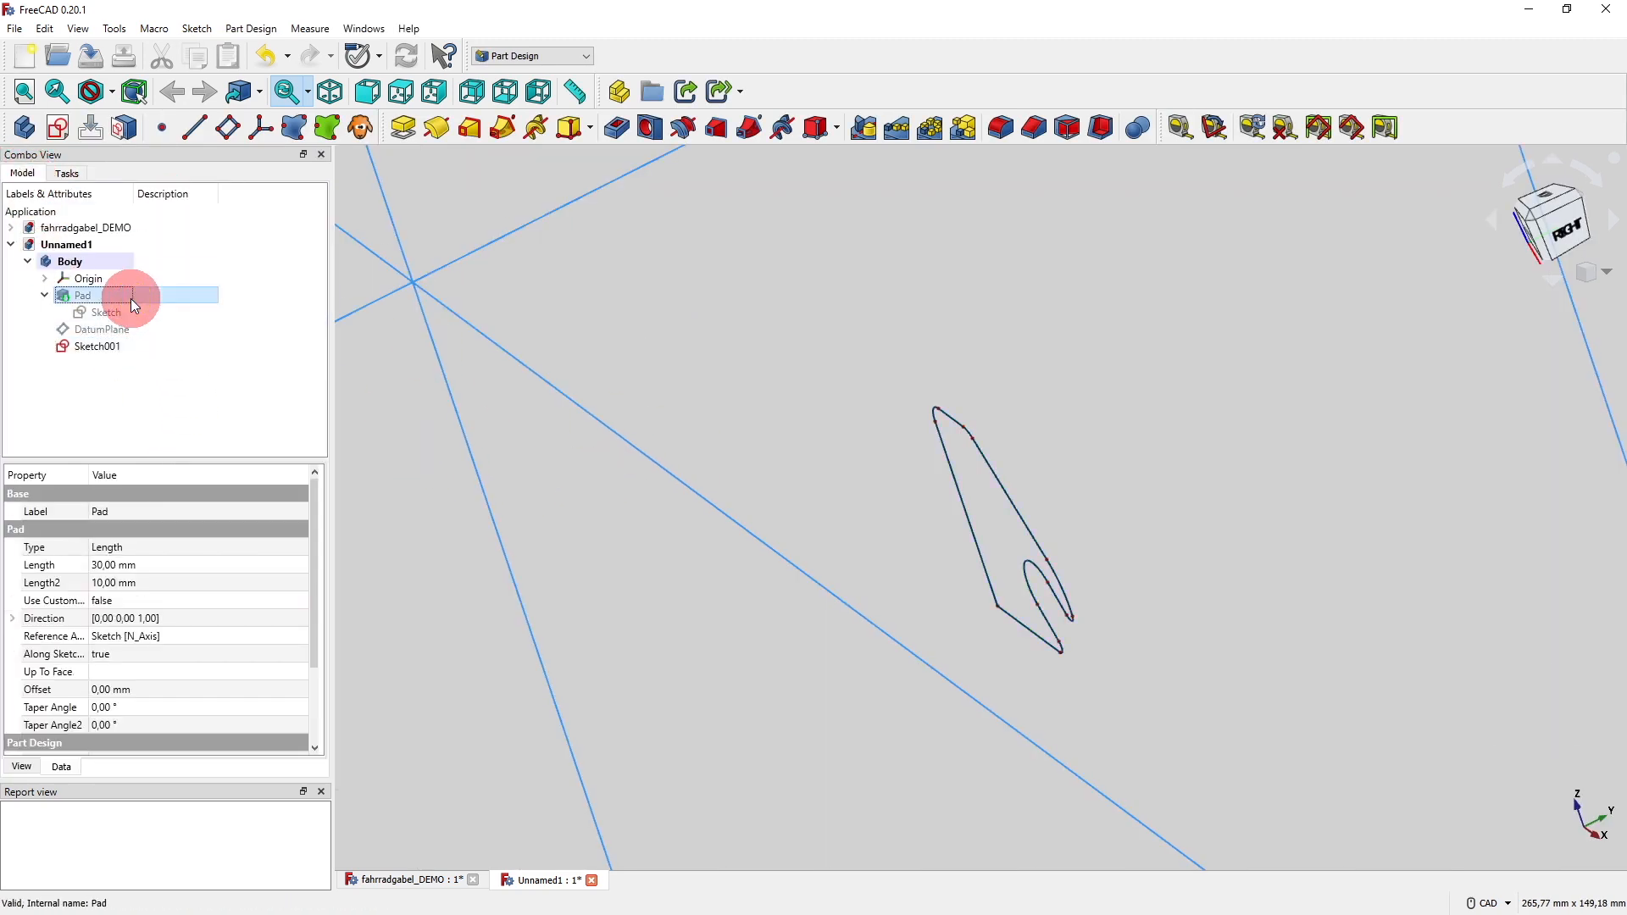
pyautogui.press('space')
pyautogui.moveTo(1228, 497)
pyautogui.mouseDown(button='middle')
pyautogui.moveTo(1213, 520)
pyautogui.moveTo(1245, 506)
pyautogui.mouseUp(button='middle')
pyautogui.click(1208, 561)
pyautogui.moveTo(1207, 563); pyautogui.dragTo(1183, 555, button='middle')
# Pad the hook-shaped dropout sketch 10 mm in the reversed direction at the end of the fork arm.
pyautogui.click(92, 346)
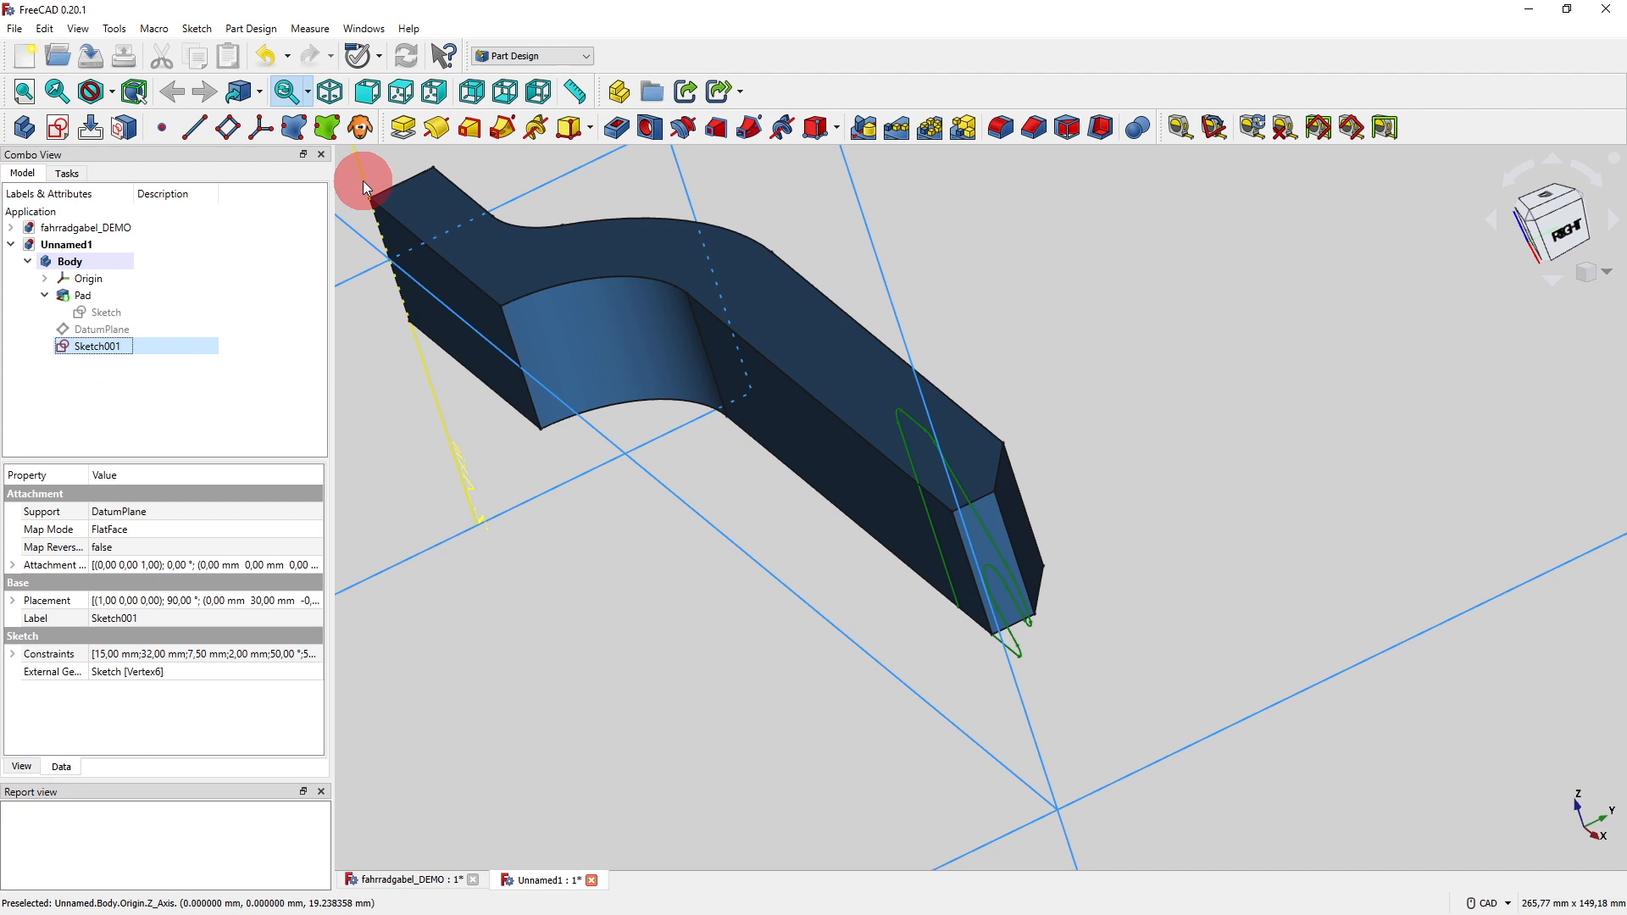
pyautogui.click(393, 129)
pyautogui.moveTo(708, 389); pyautogui.dragTo(829, 500, button='middle')
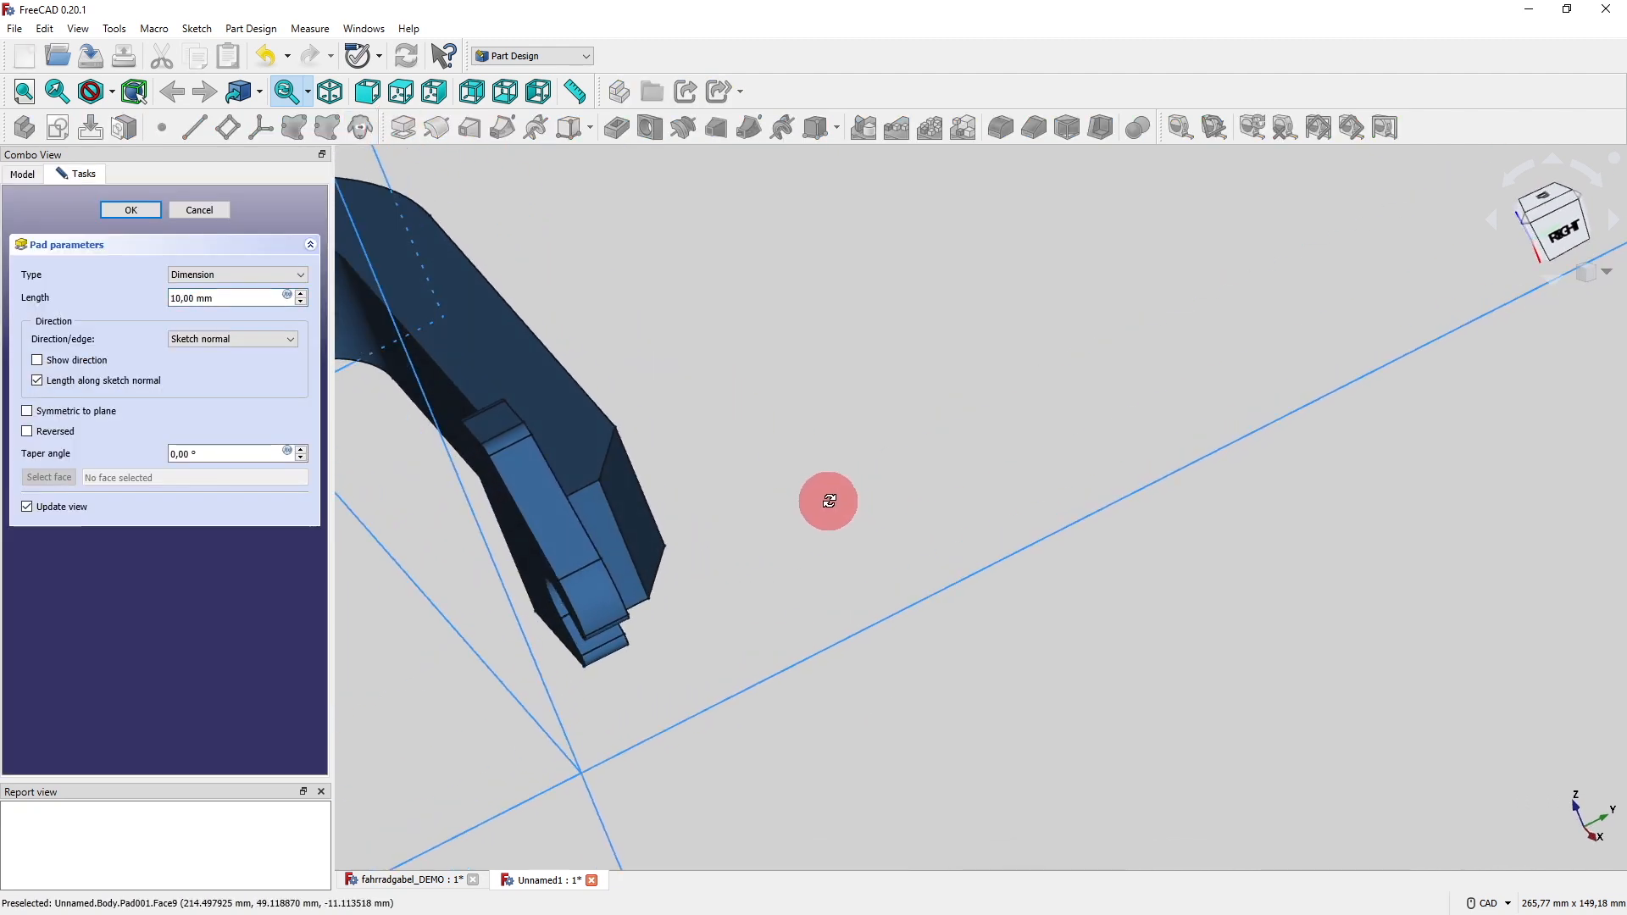
pyautogui.click(66, 440)
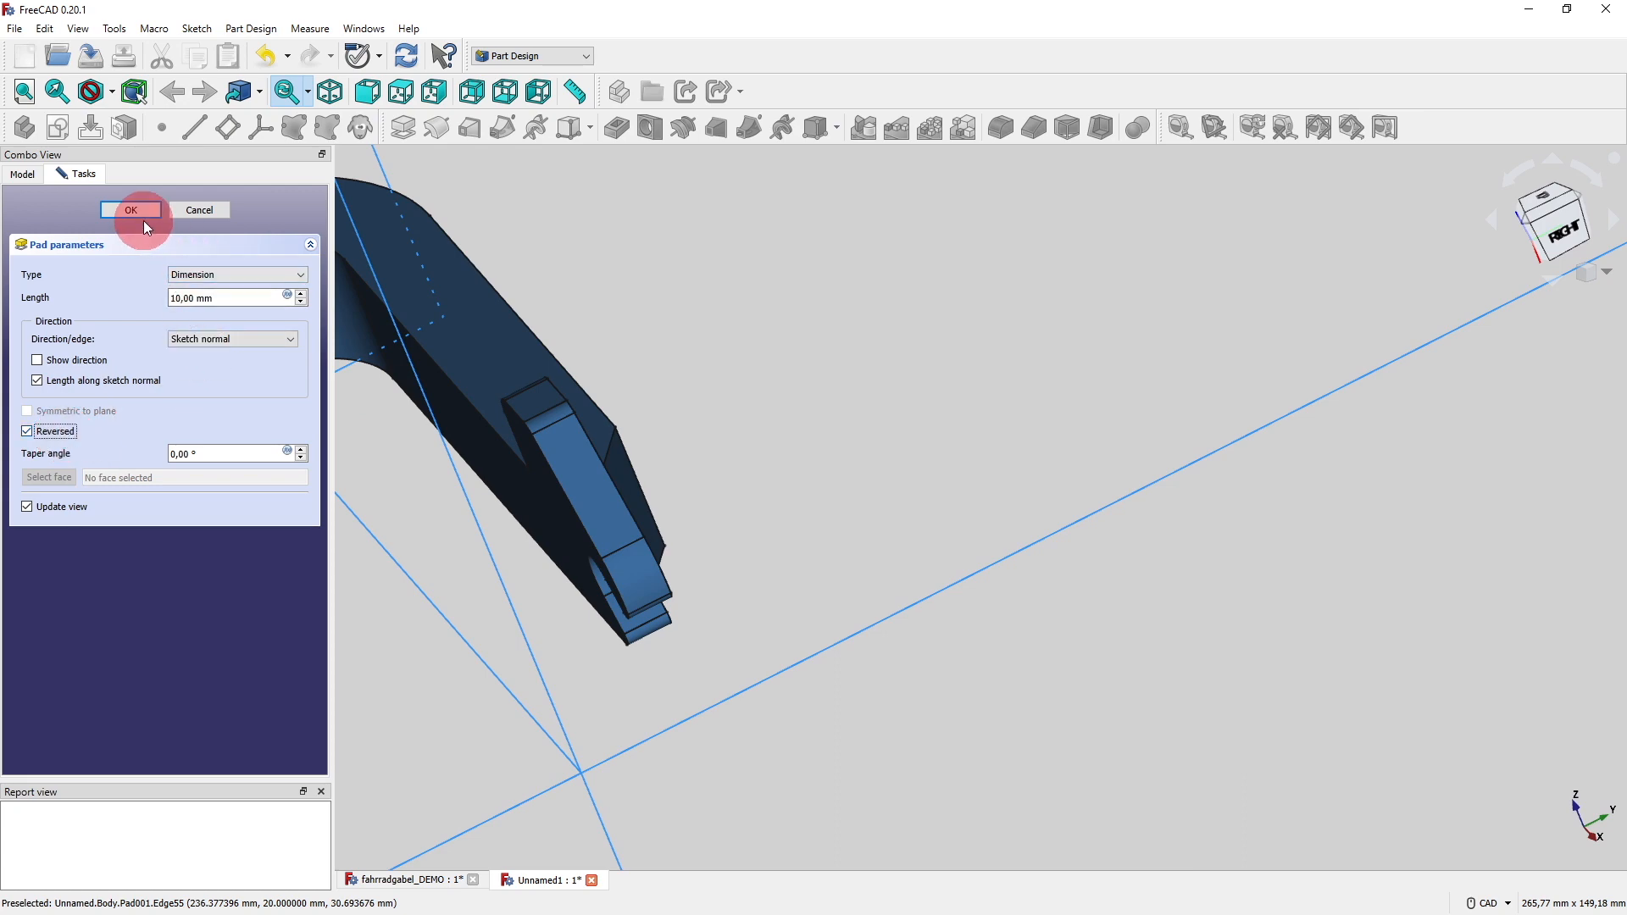
pyautogui.click(146, 221)
# Create a new sketch on the XZ plane of the body.
pyautogui.moveTo(497, 607); pyautogui.dragTo(803, 596, button='middle')
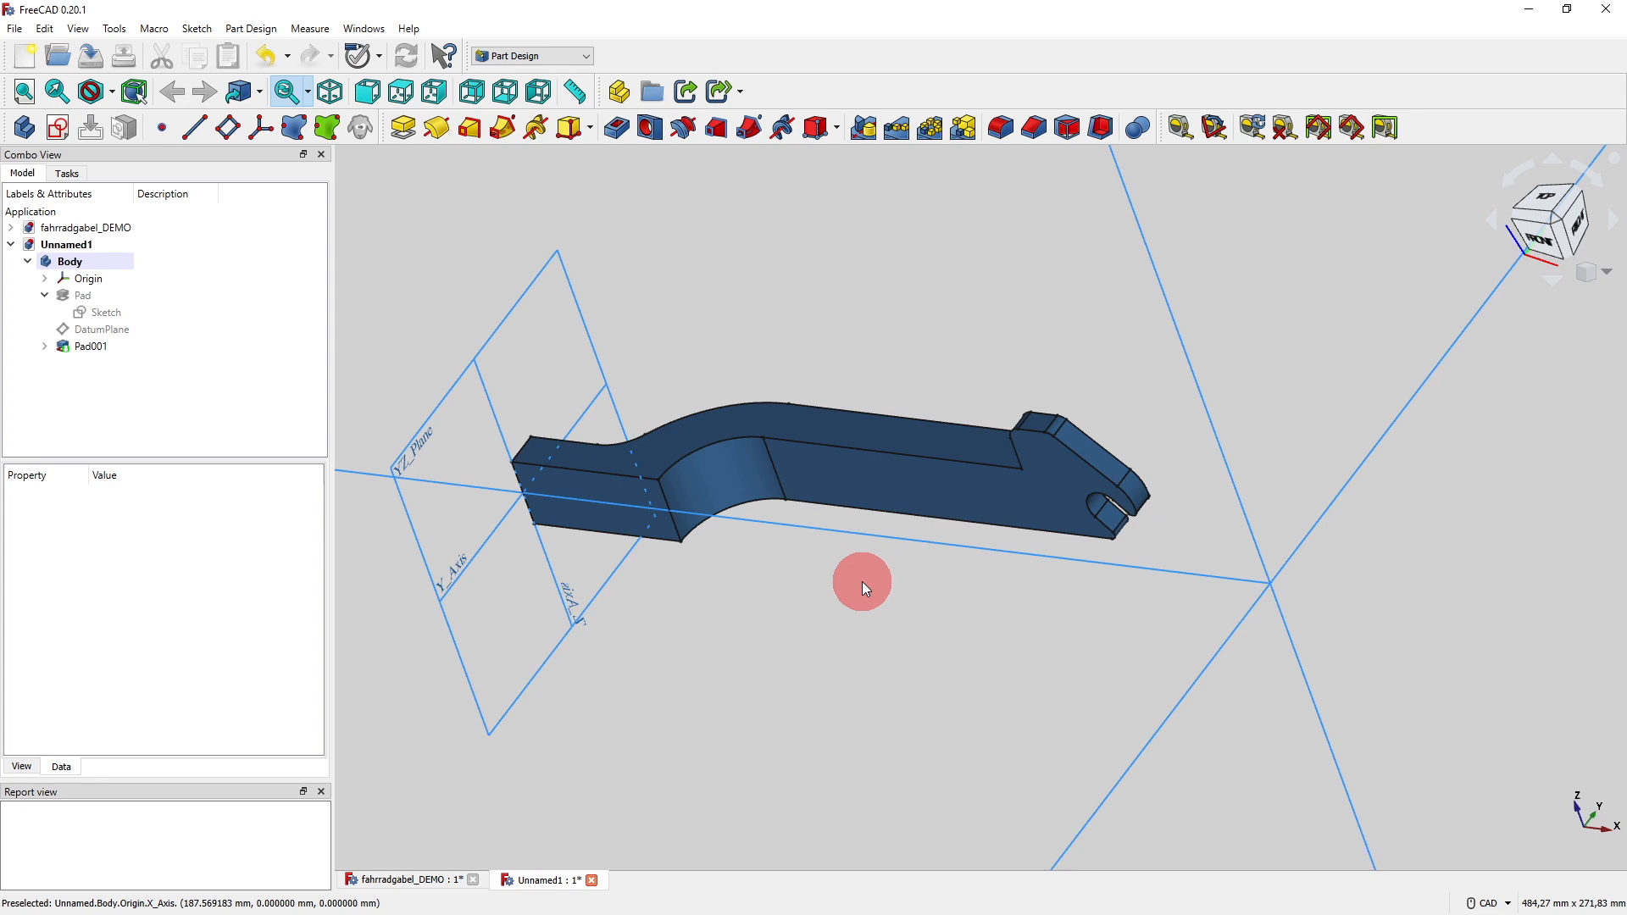
pyautogui.scroll(-4, 847, 584)
pyautogui.moveTo(721, 621); pyautogui.dragTo(853, 617, button='middle')
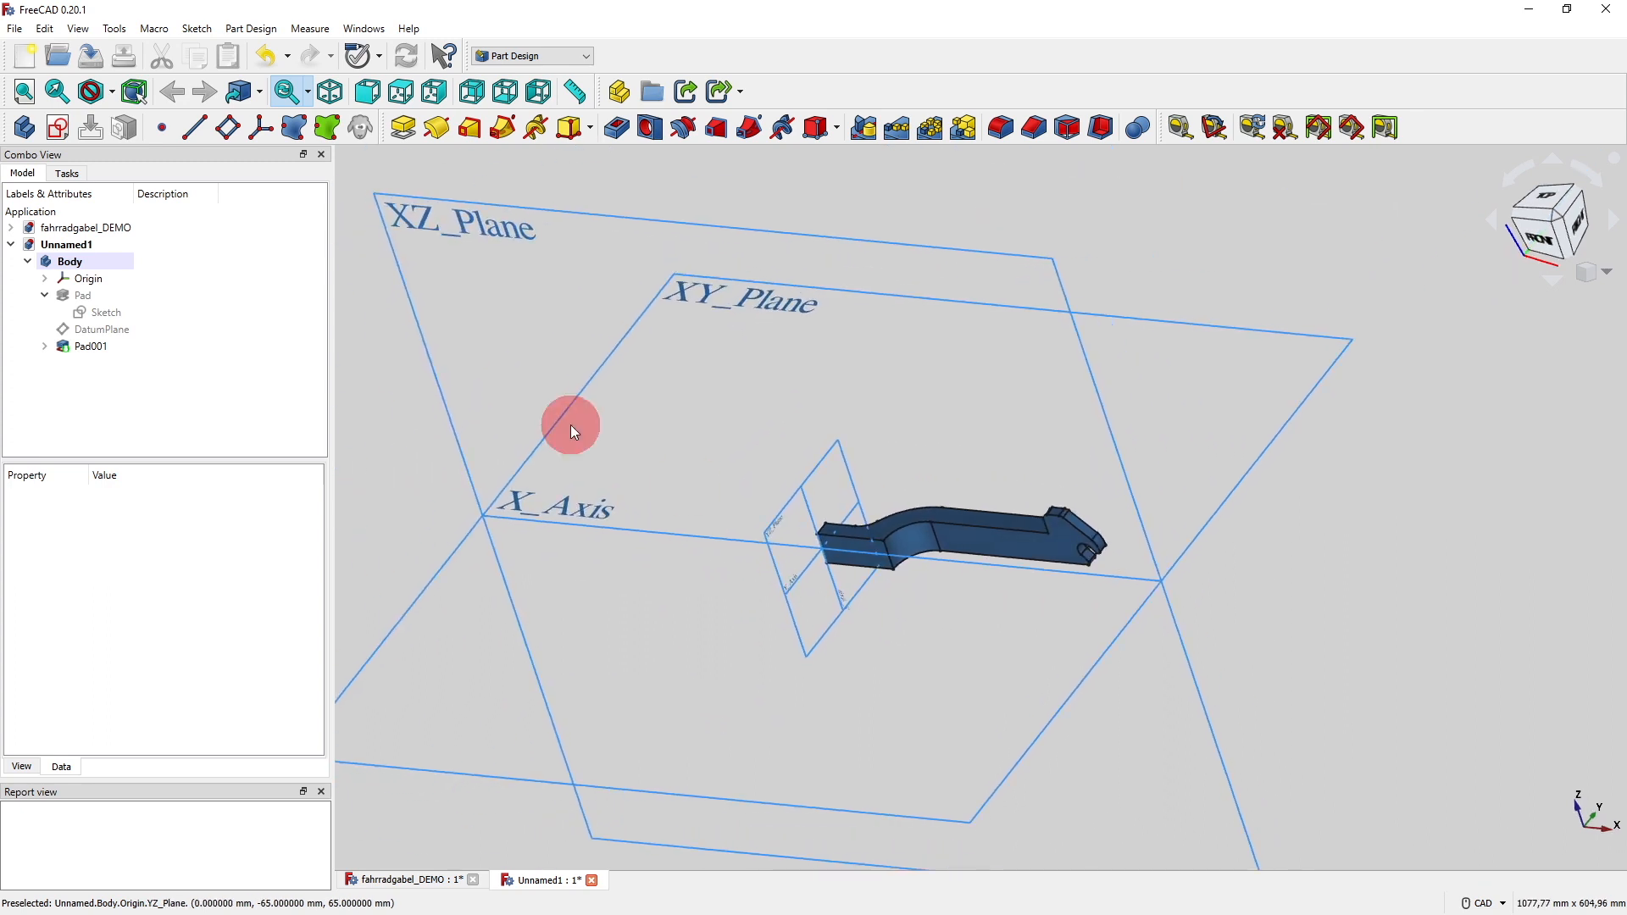
pyautogui.click(417, 218)
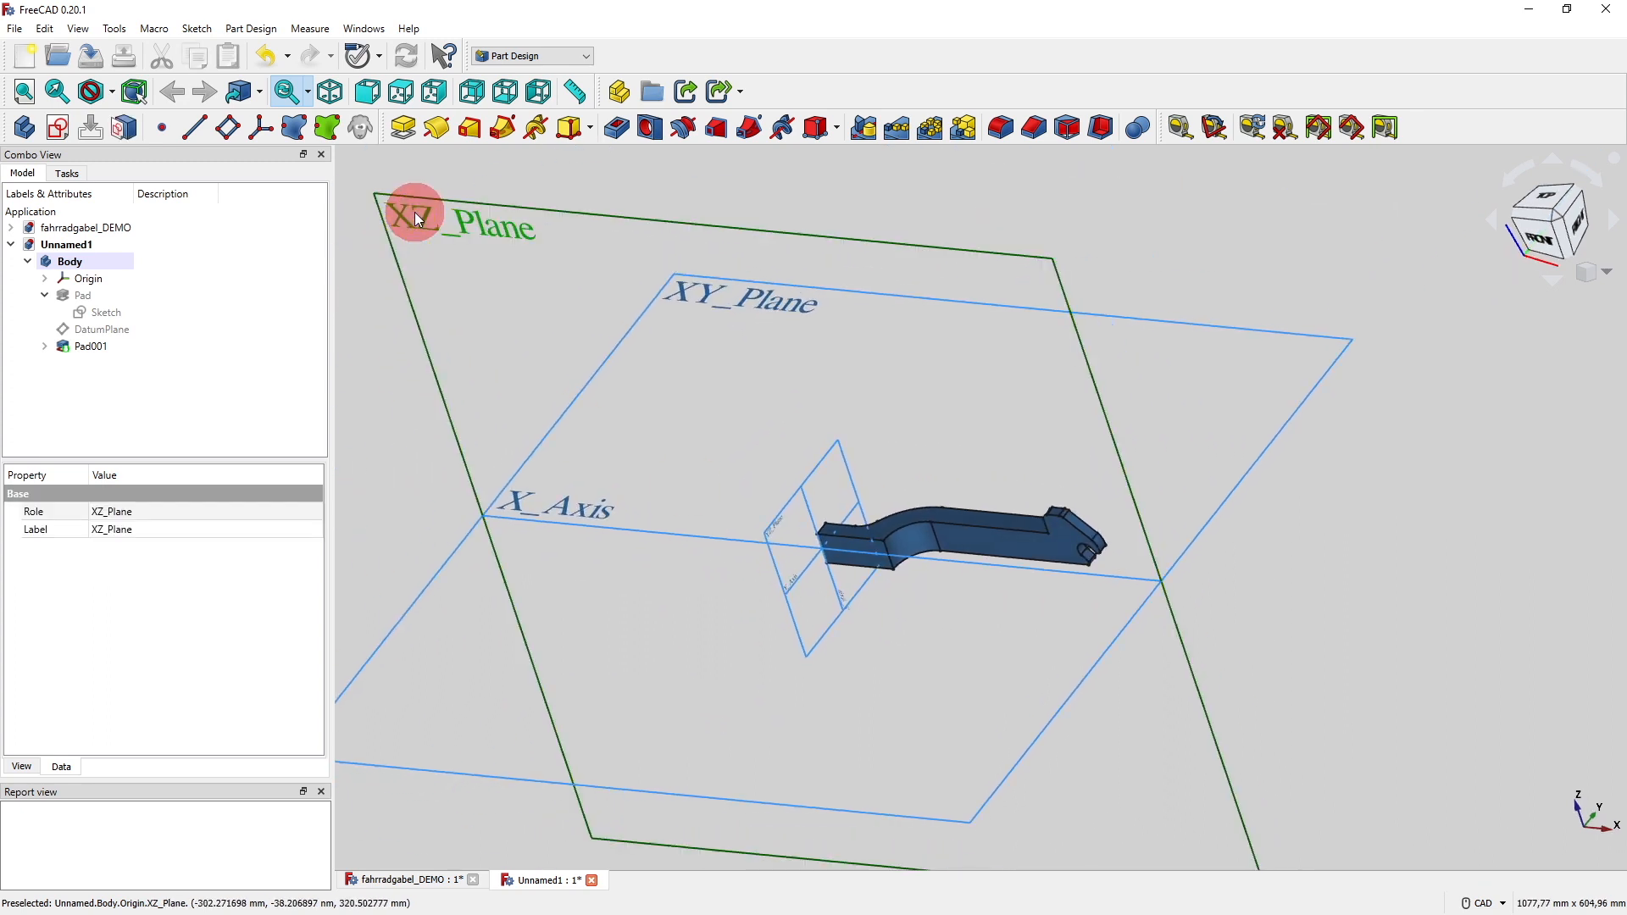
pyautogui.click(61, 126)
pyautogui.scroll(8, 937, 480)
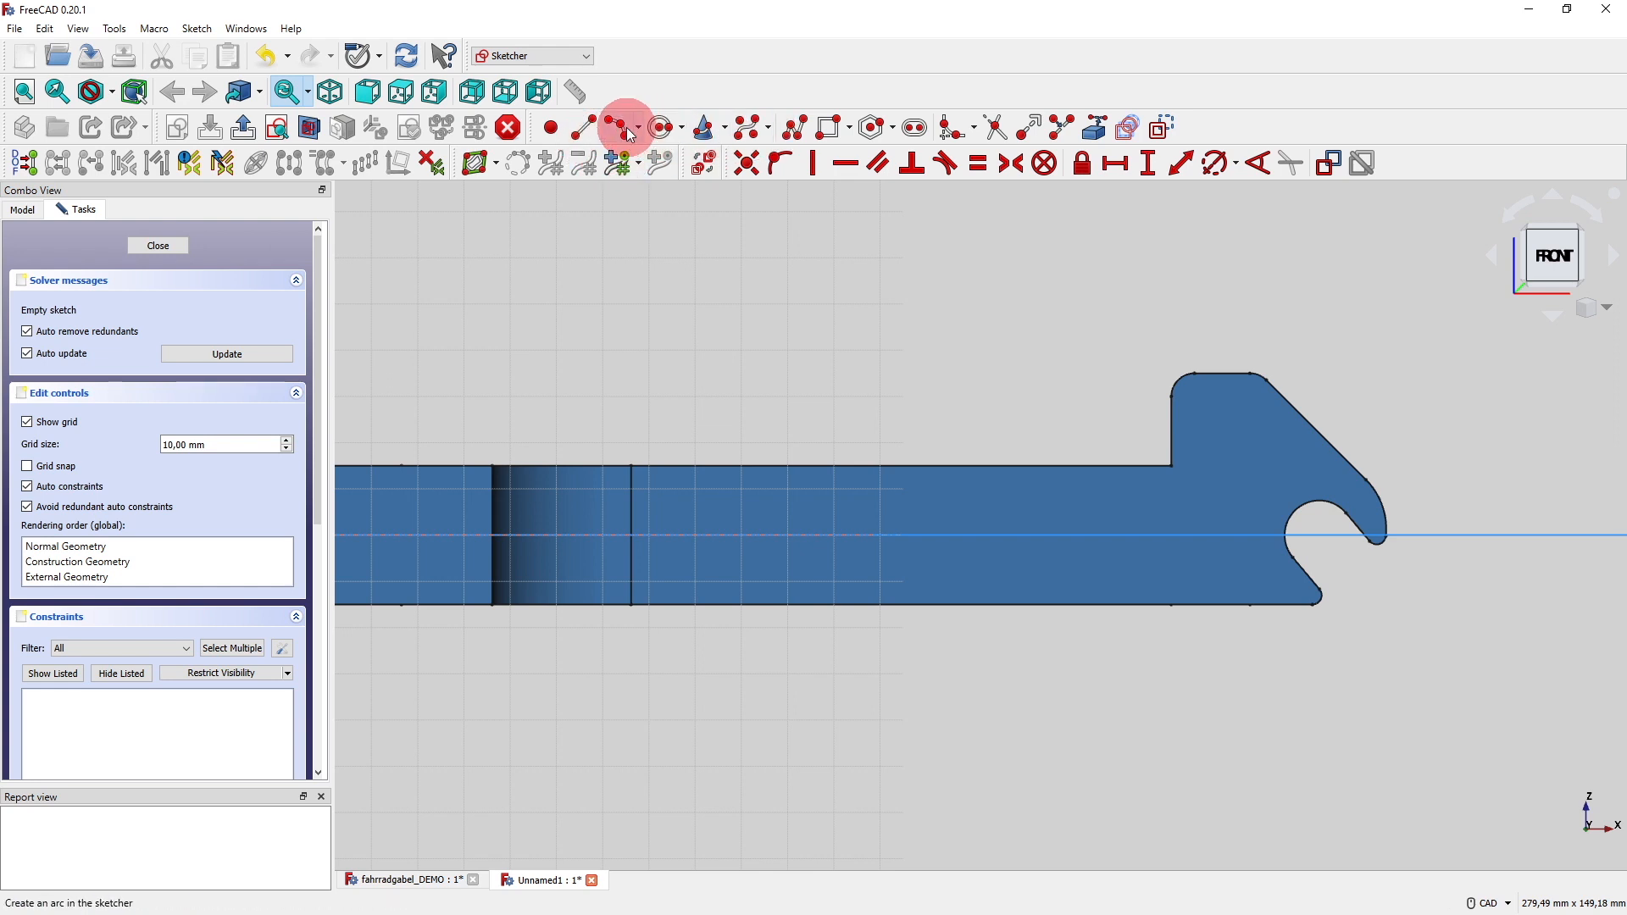
# Sketch an upward semicircle of about 9.35 mm radius closed by a horizontal baseline, just above the fork arm's upper edge.
pyautogui.click(583, 128)
pyautogui.click(653, 438)
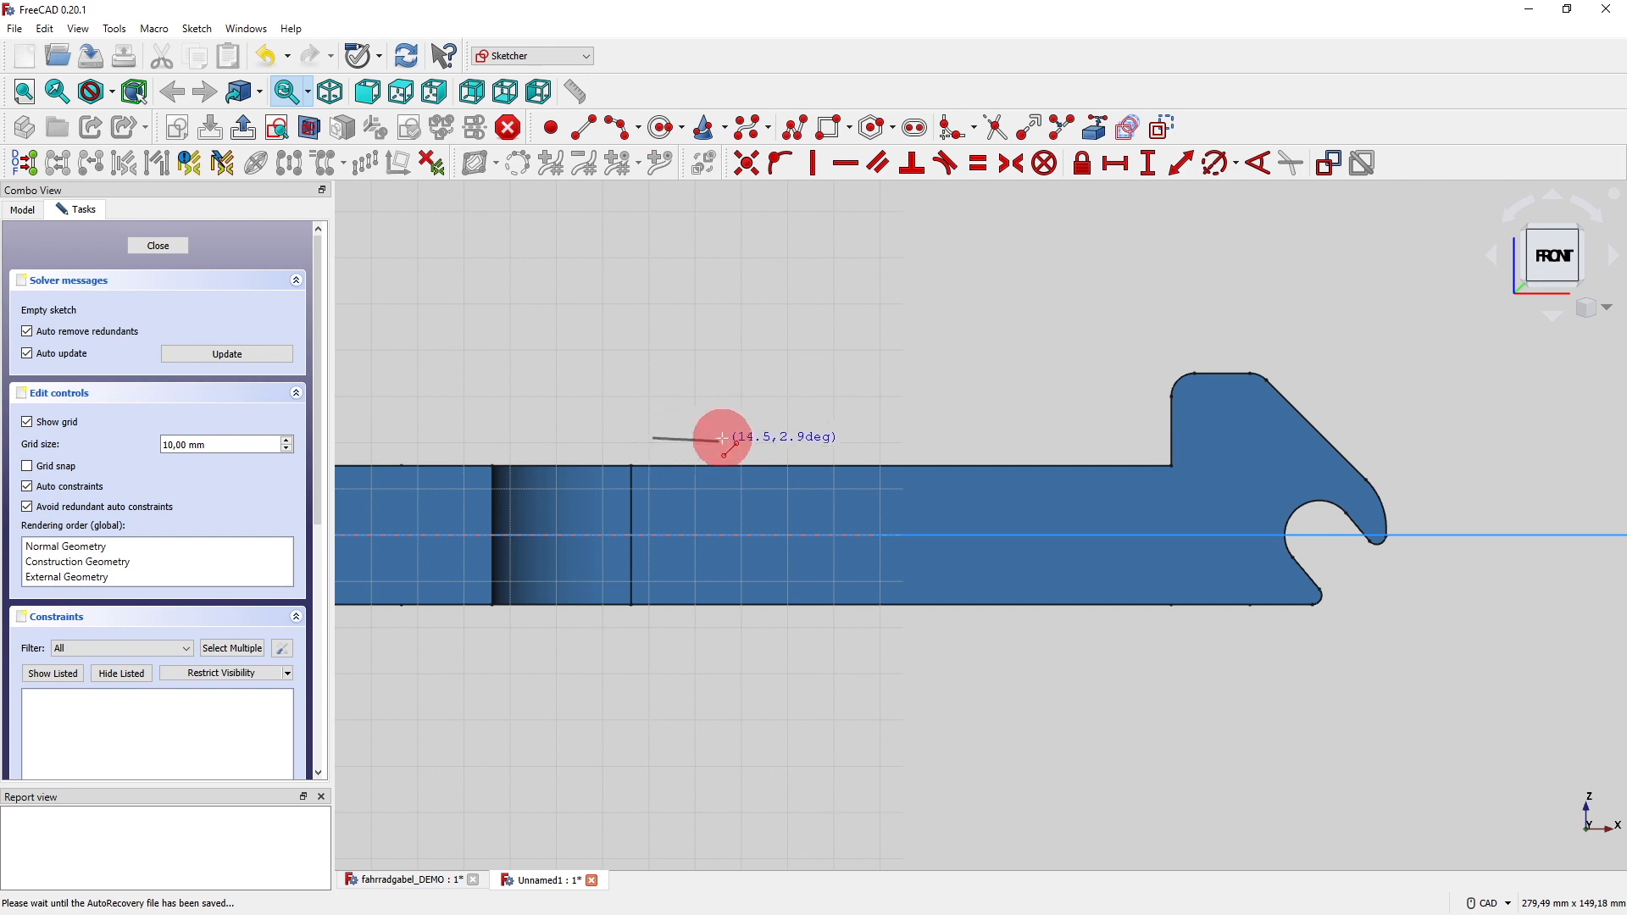
pyautogui.click(733, 437)
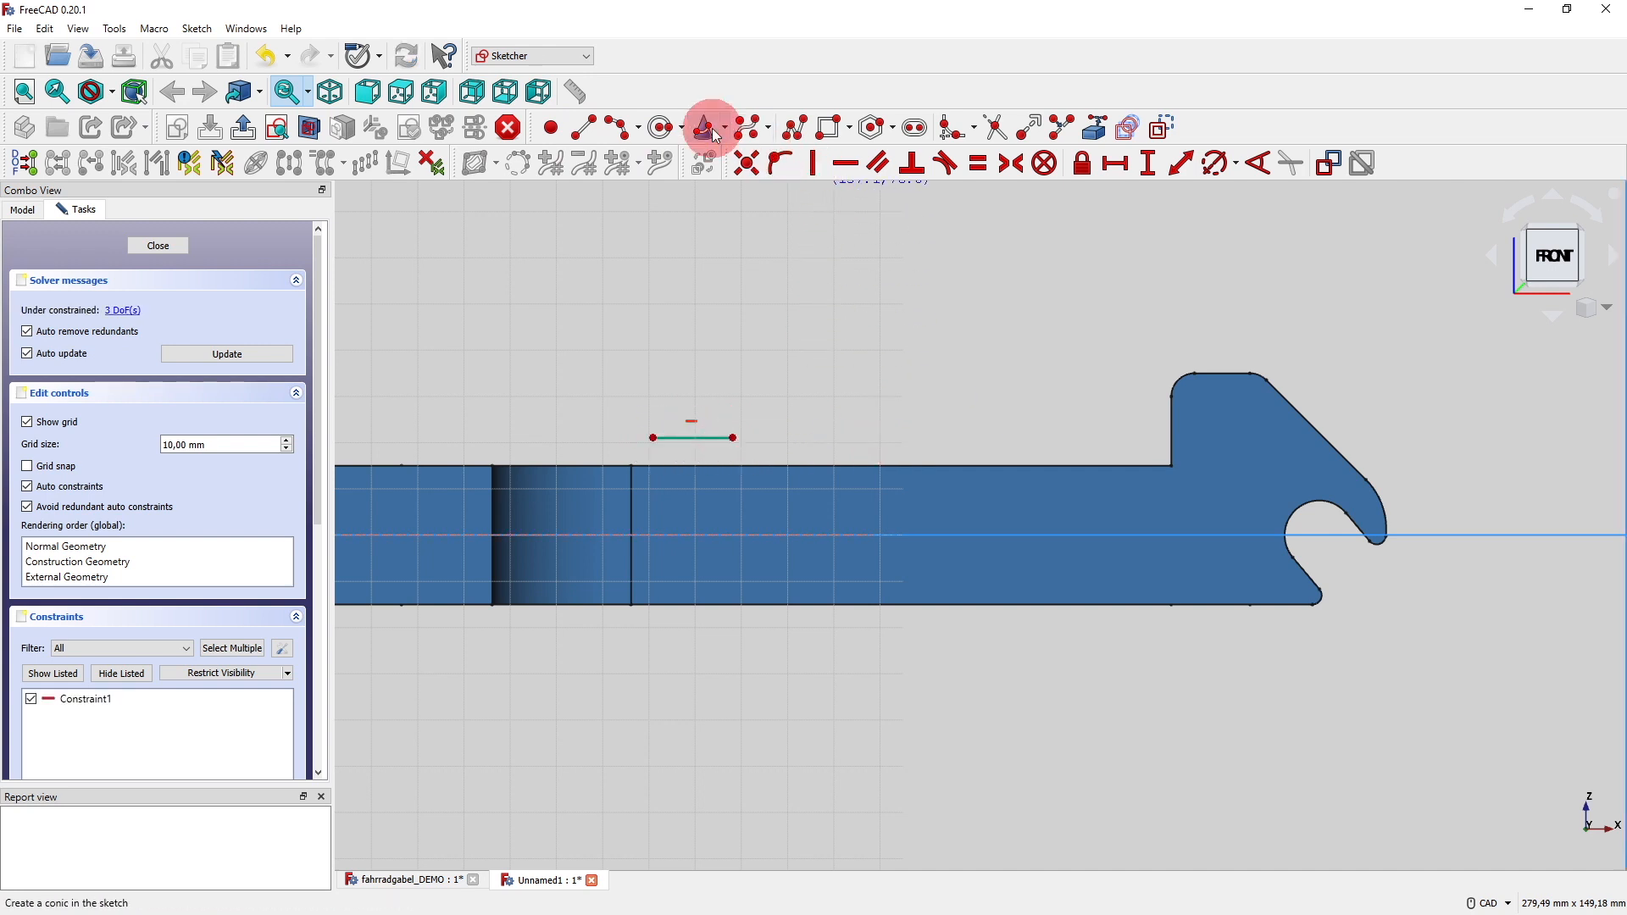
pyautogui.click(681, 129)
pyautogui.click(642, 132)
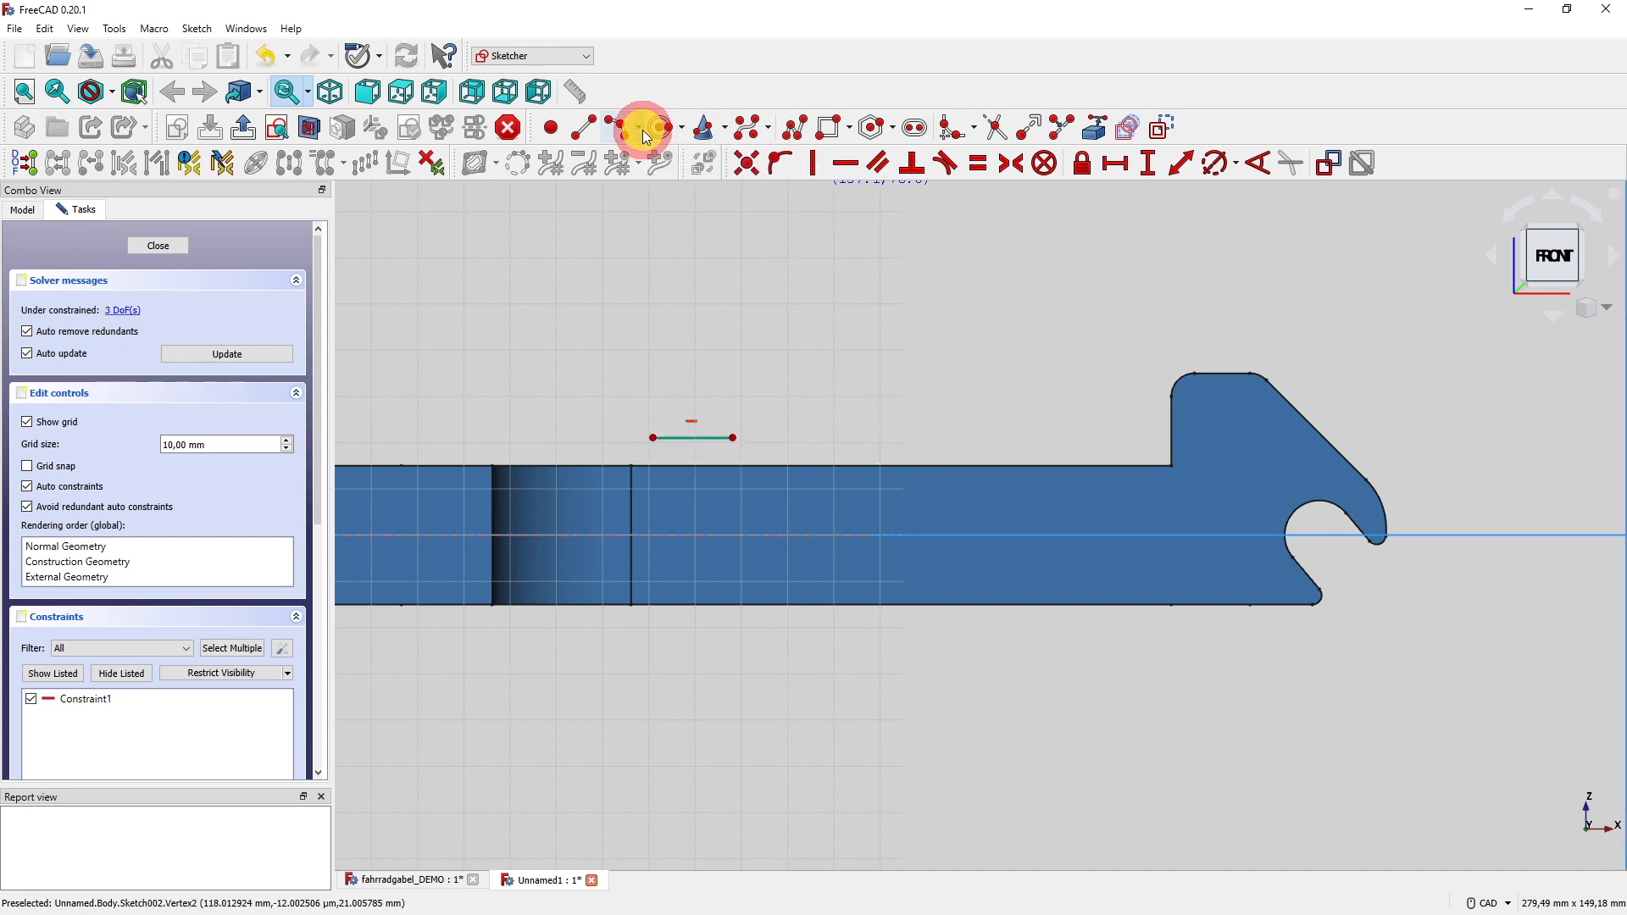
pyautogui.click(674, 156)
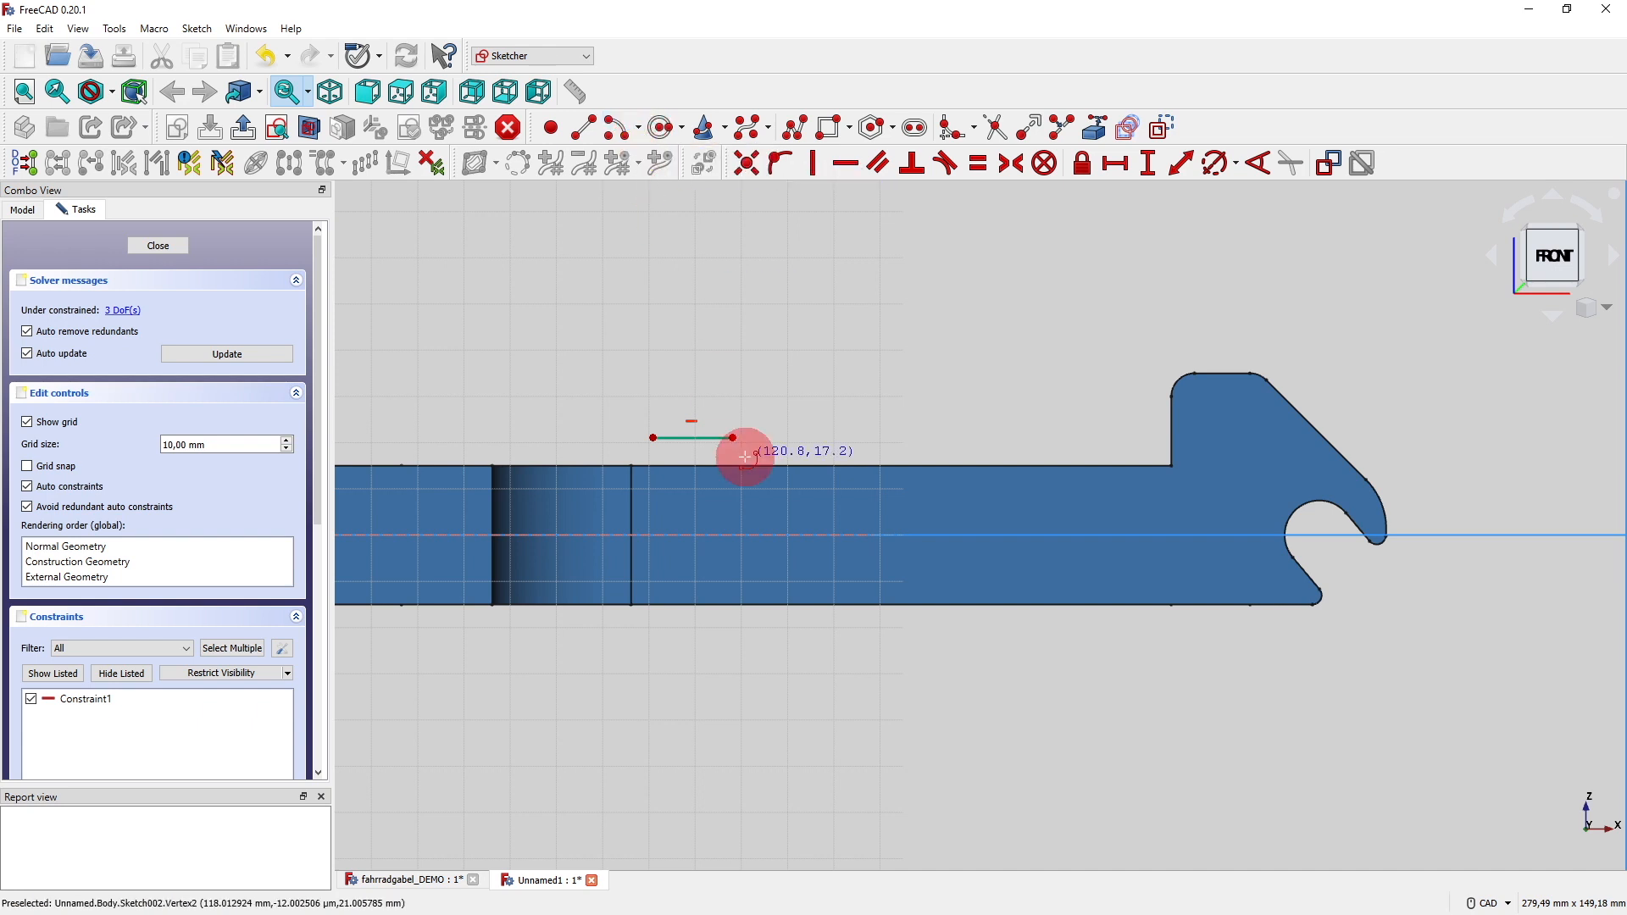
pyautogui.click(690, 438)
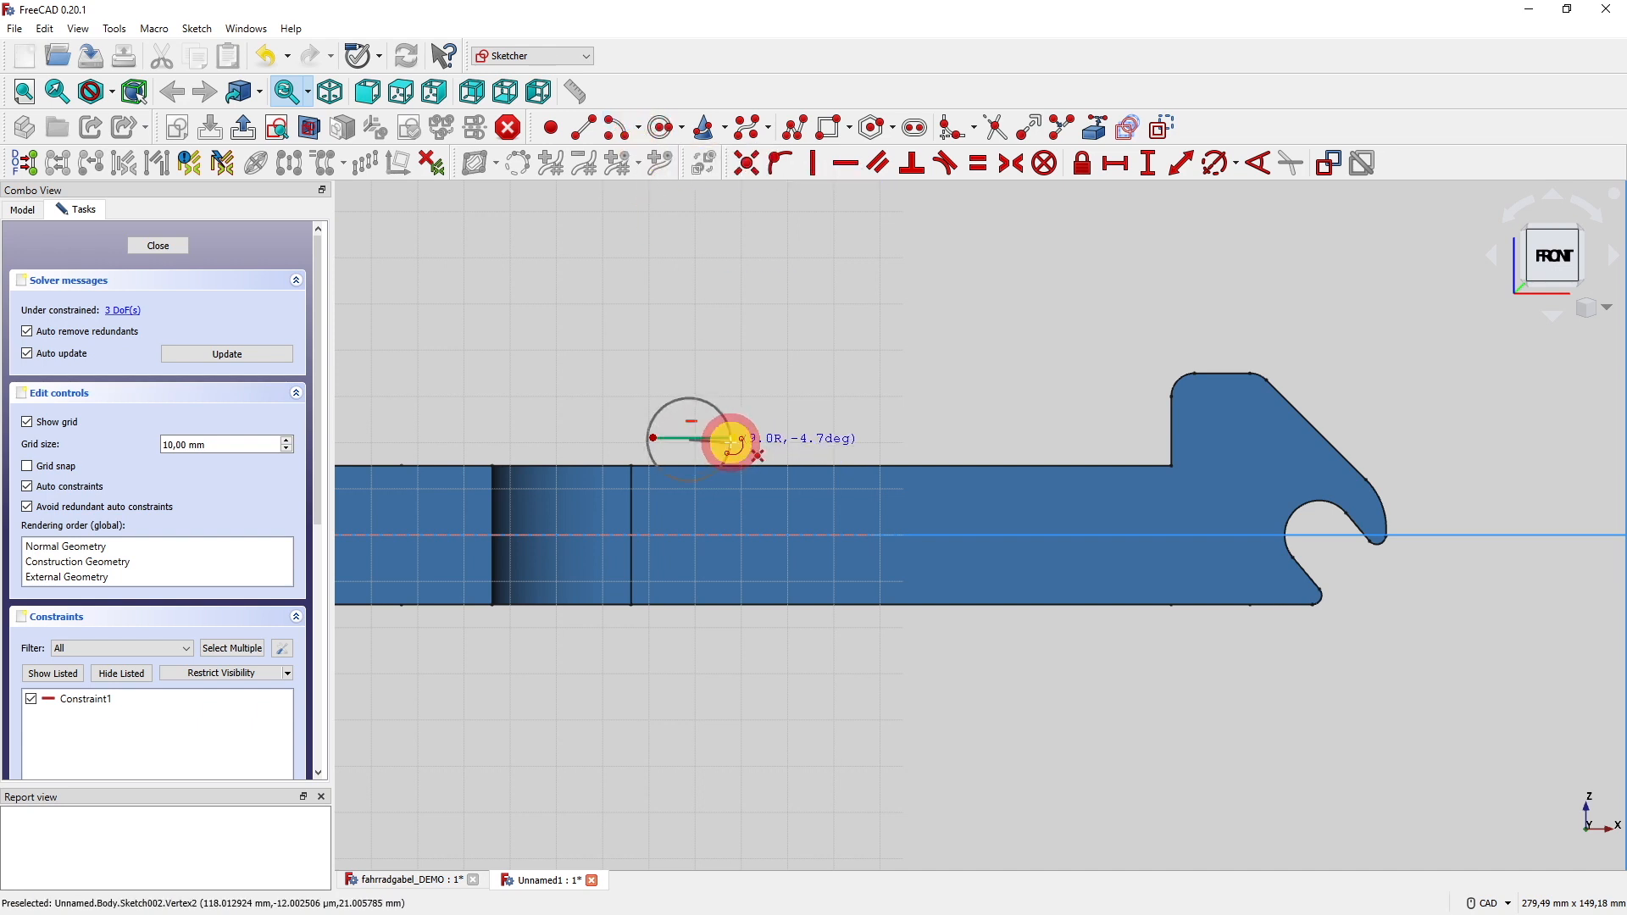
pyautogui.click(732, 439)
pyautogui.click(646, 437)
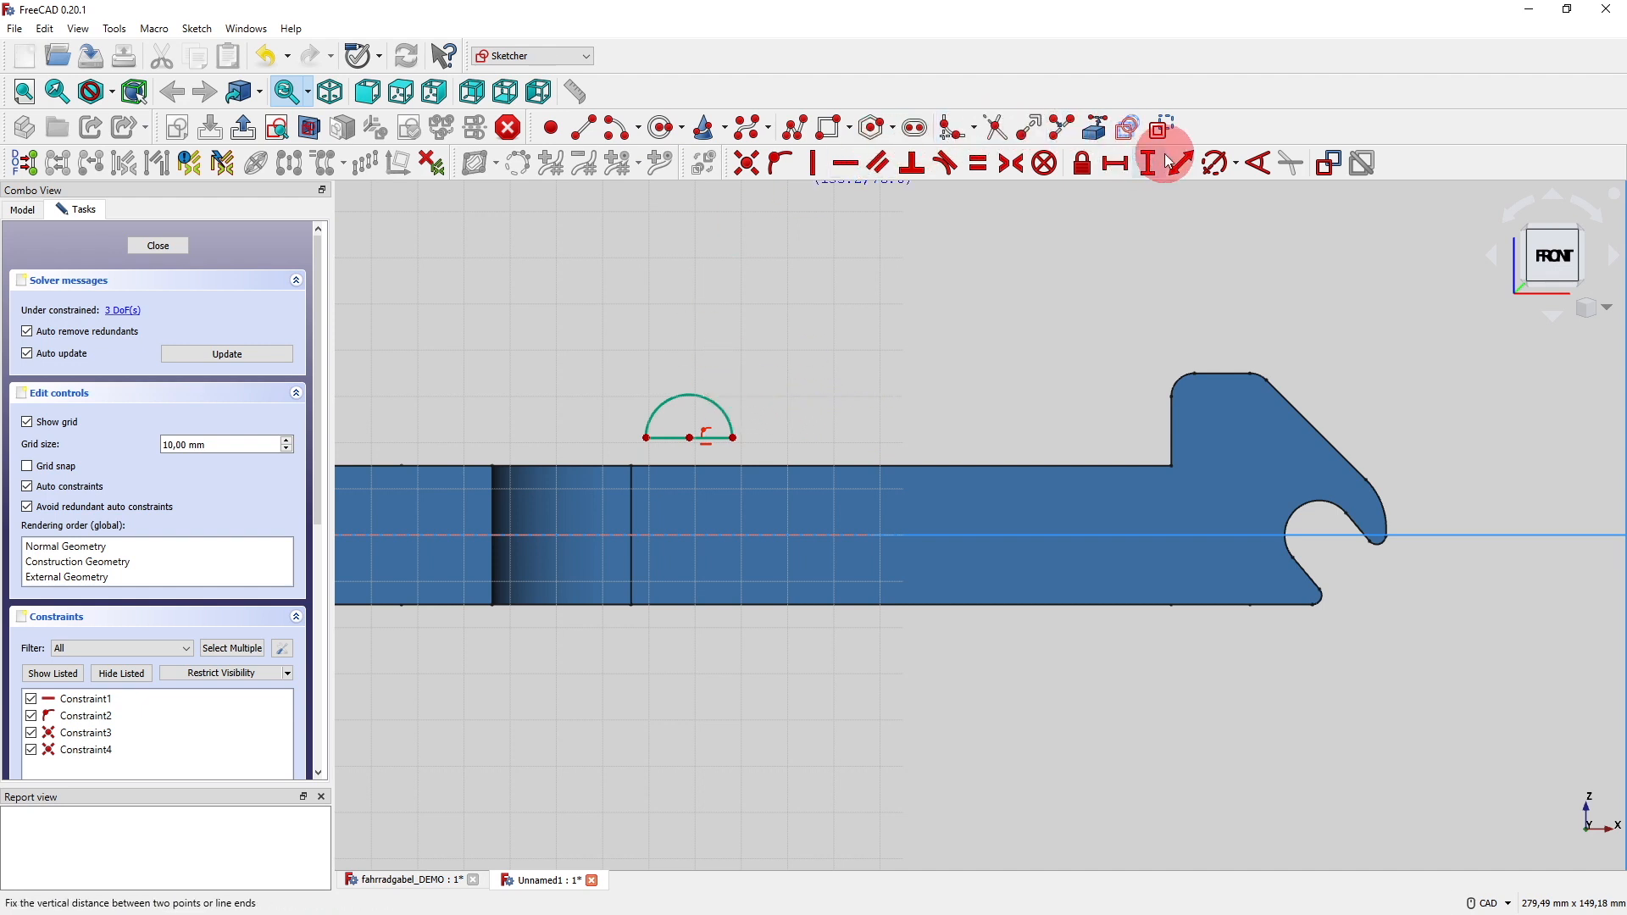
# Set the semicircle's radius to 7.5 mm.
pyautogui.click(1214, 161)
pyautogui.click(687, 397)
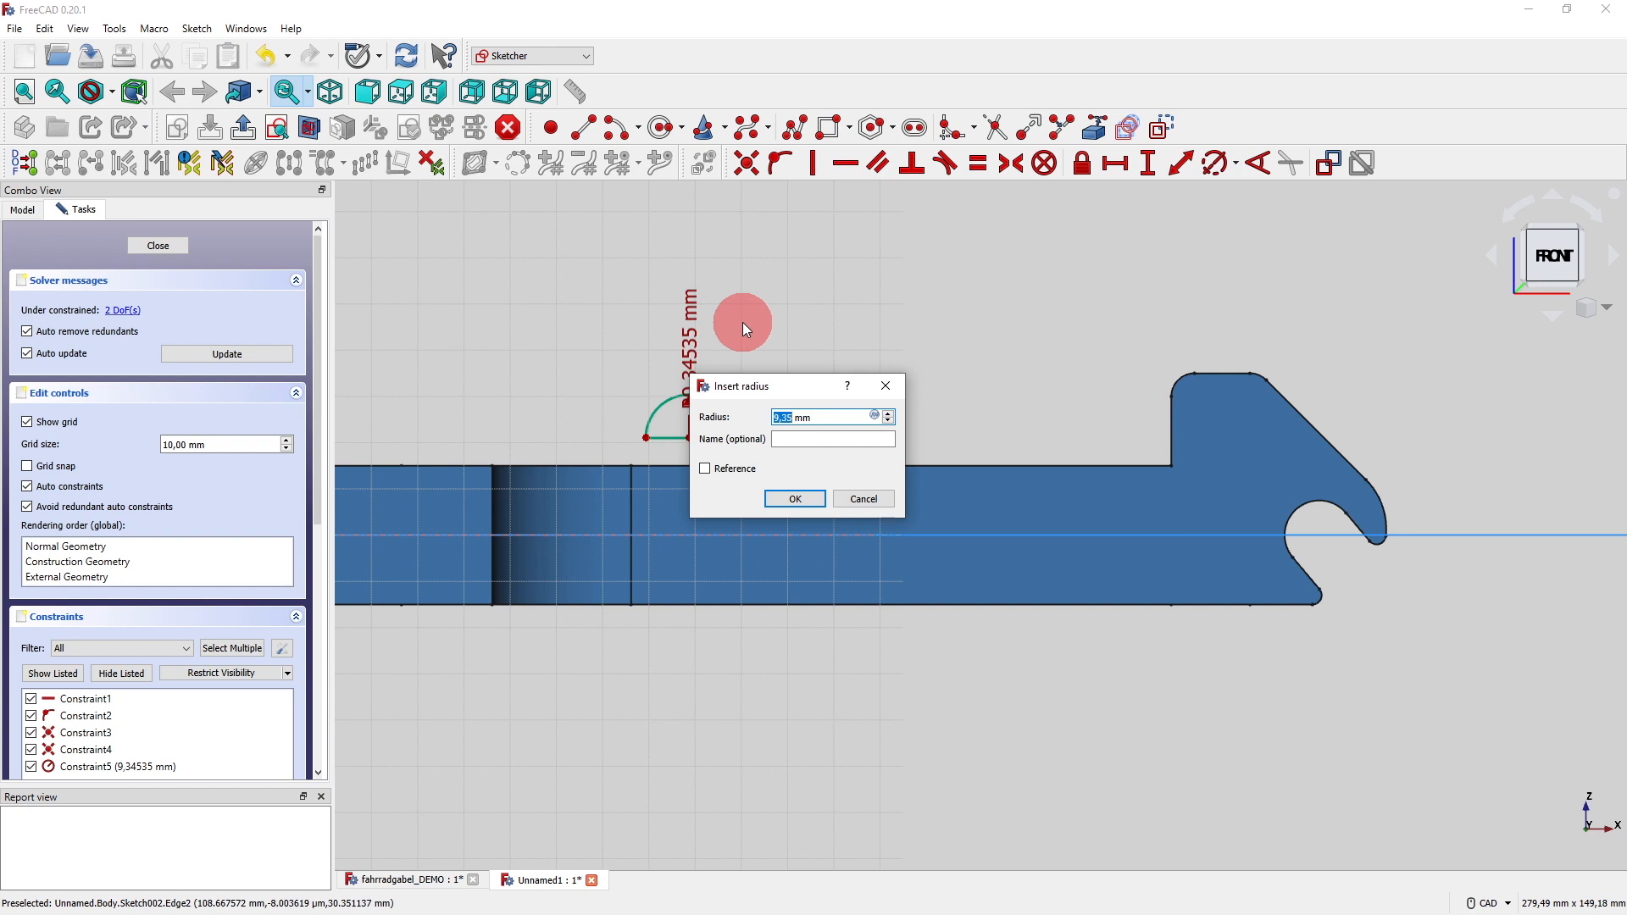
pyautogui.write('7.5')
pyautogui.press('Return')
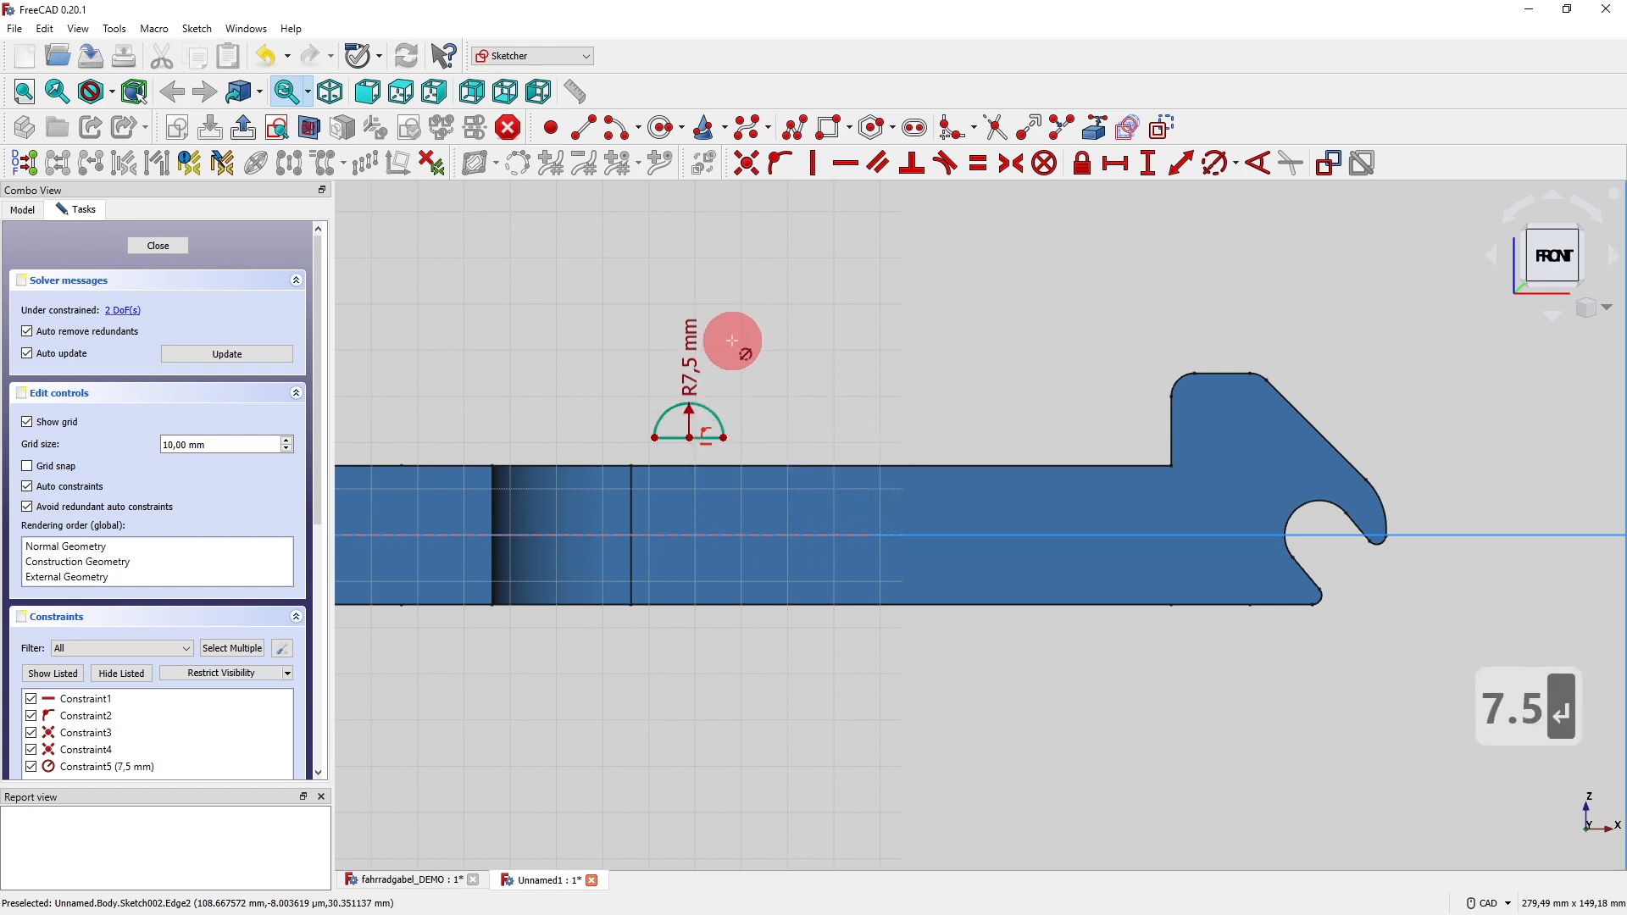
# Constrain the semicircle's centre to a vertical distance of 15 mm from the origin and close the sketch.
pyautogui.moveTo(975, 363); pyautogui.dragTo(1116, 363, button='middle')
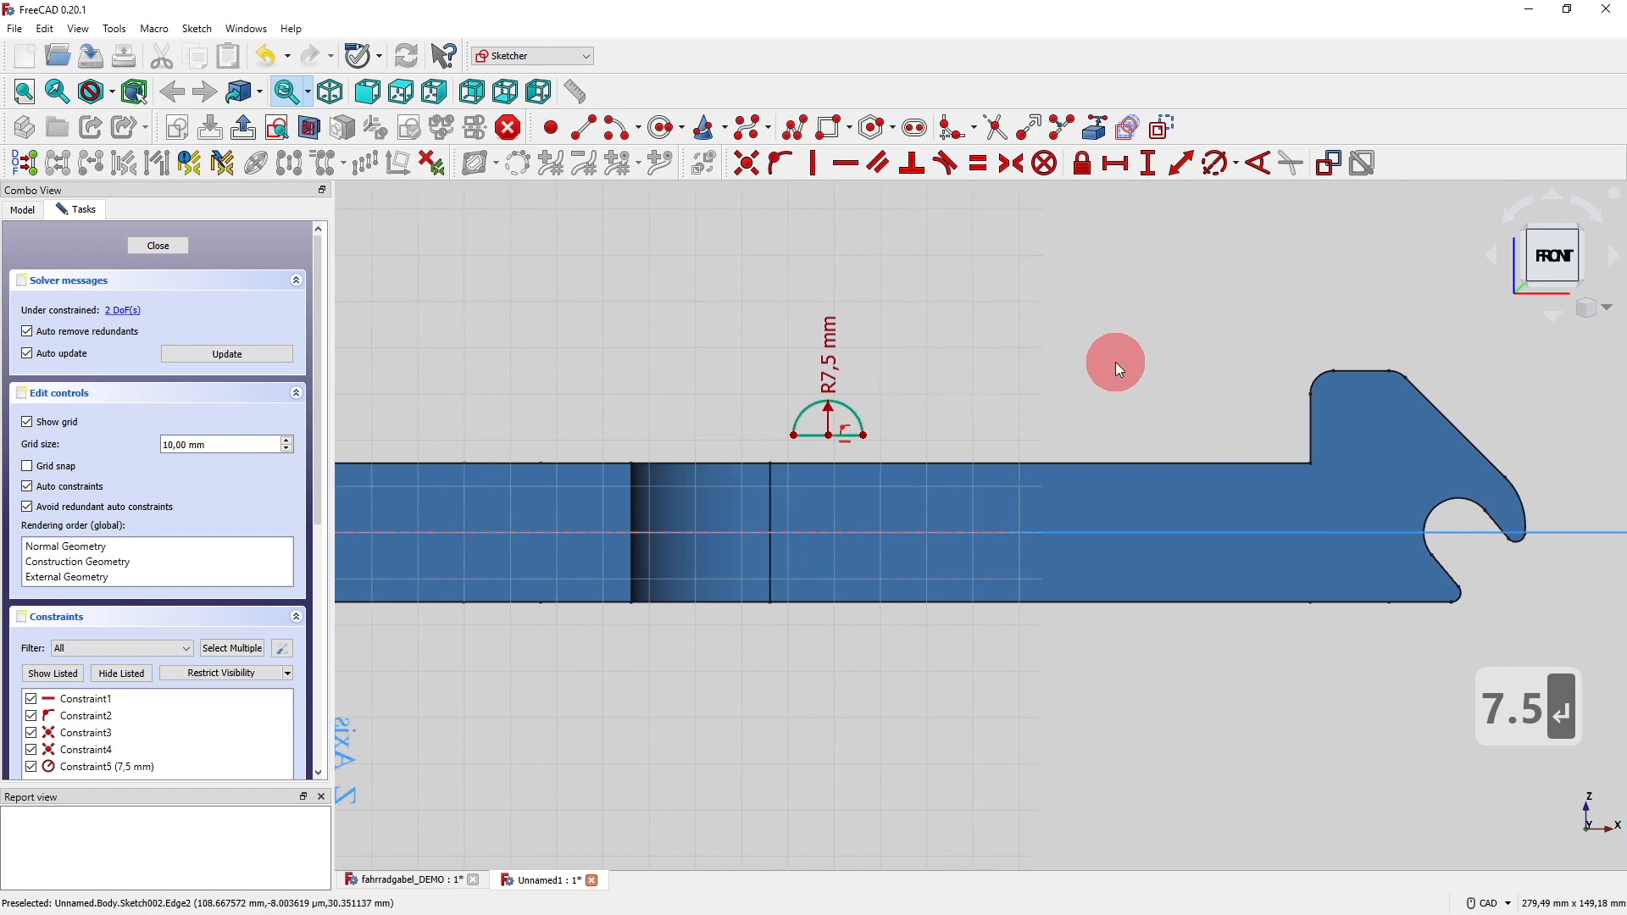
pyautogui.scroll(-1, 1037, 358)
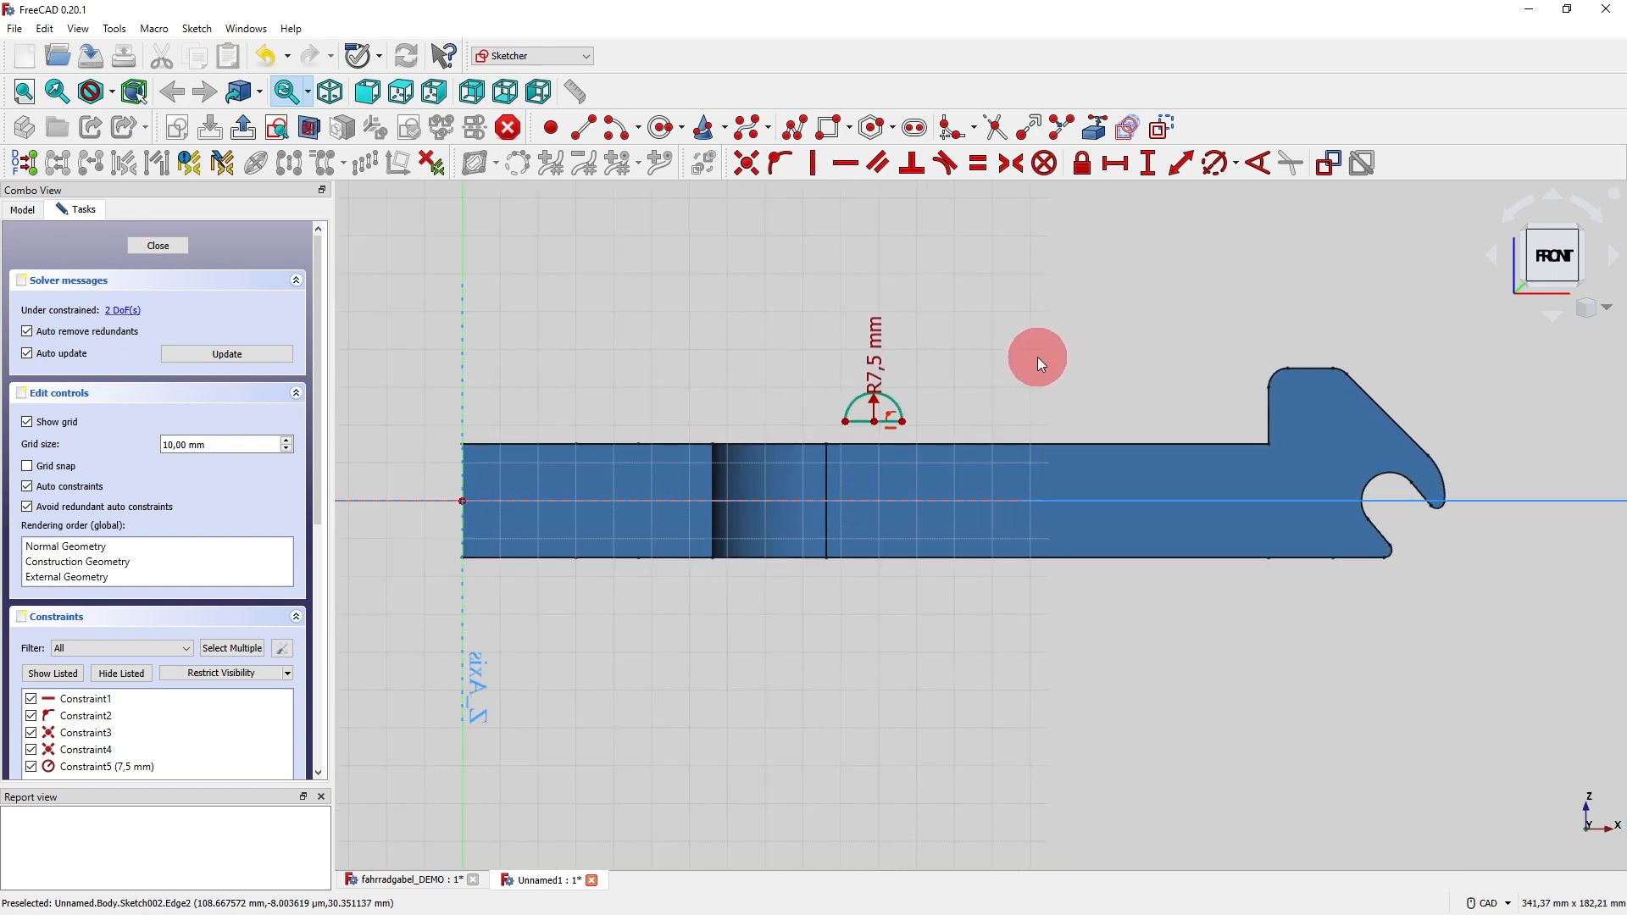
pyautogui.click(1144, 172)
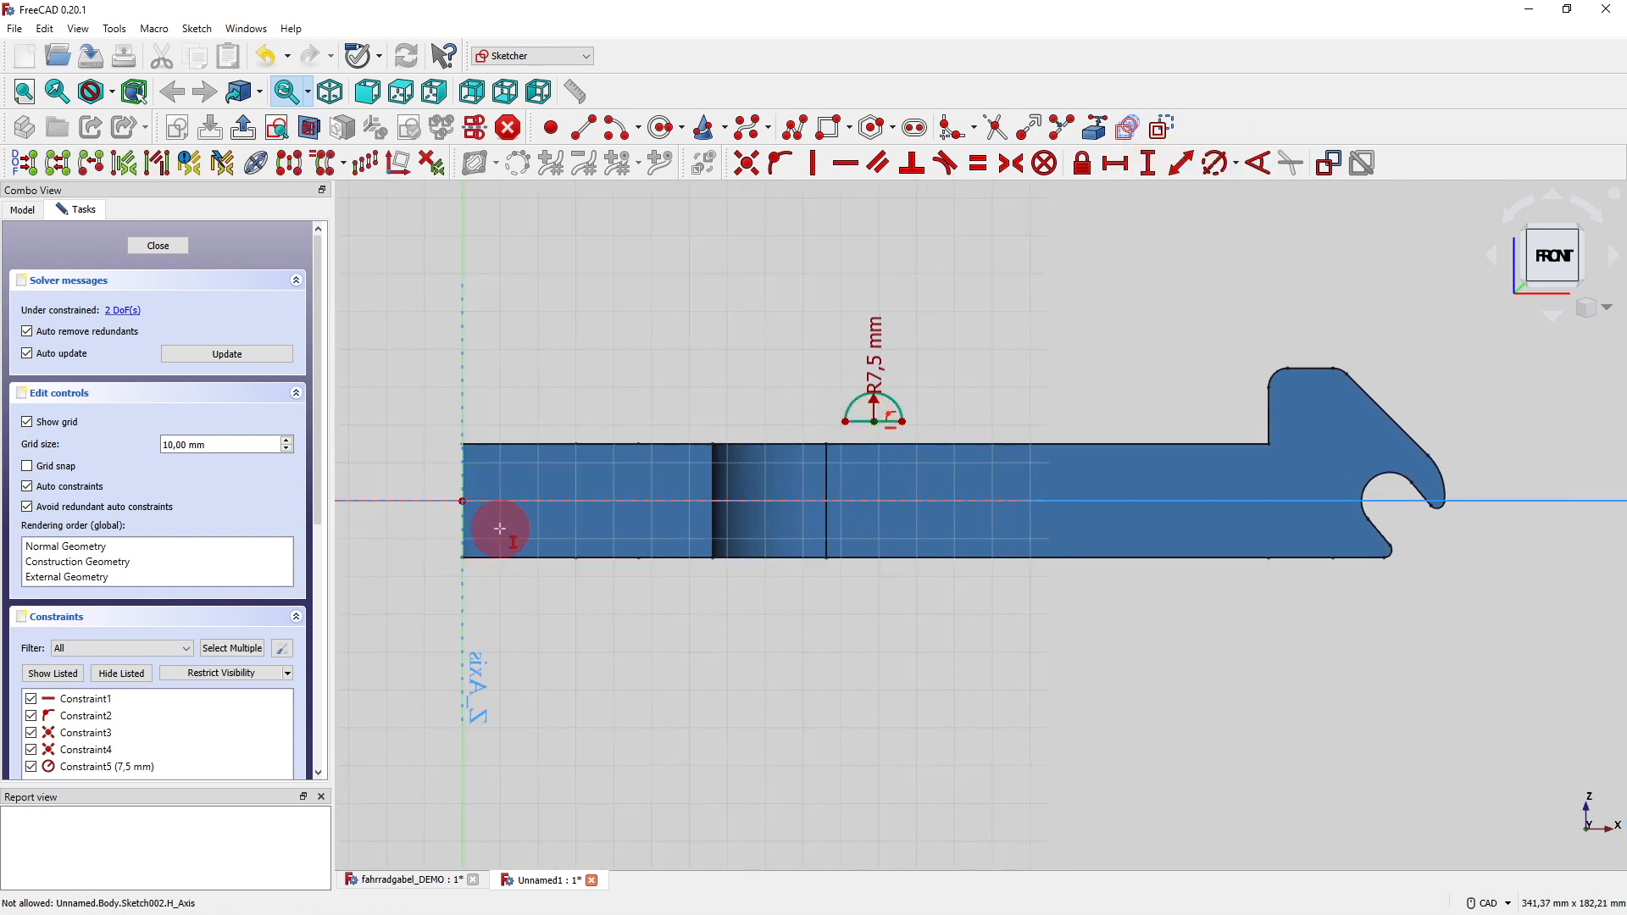
pyautogui.click(458, 502)
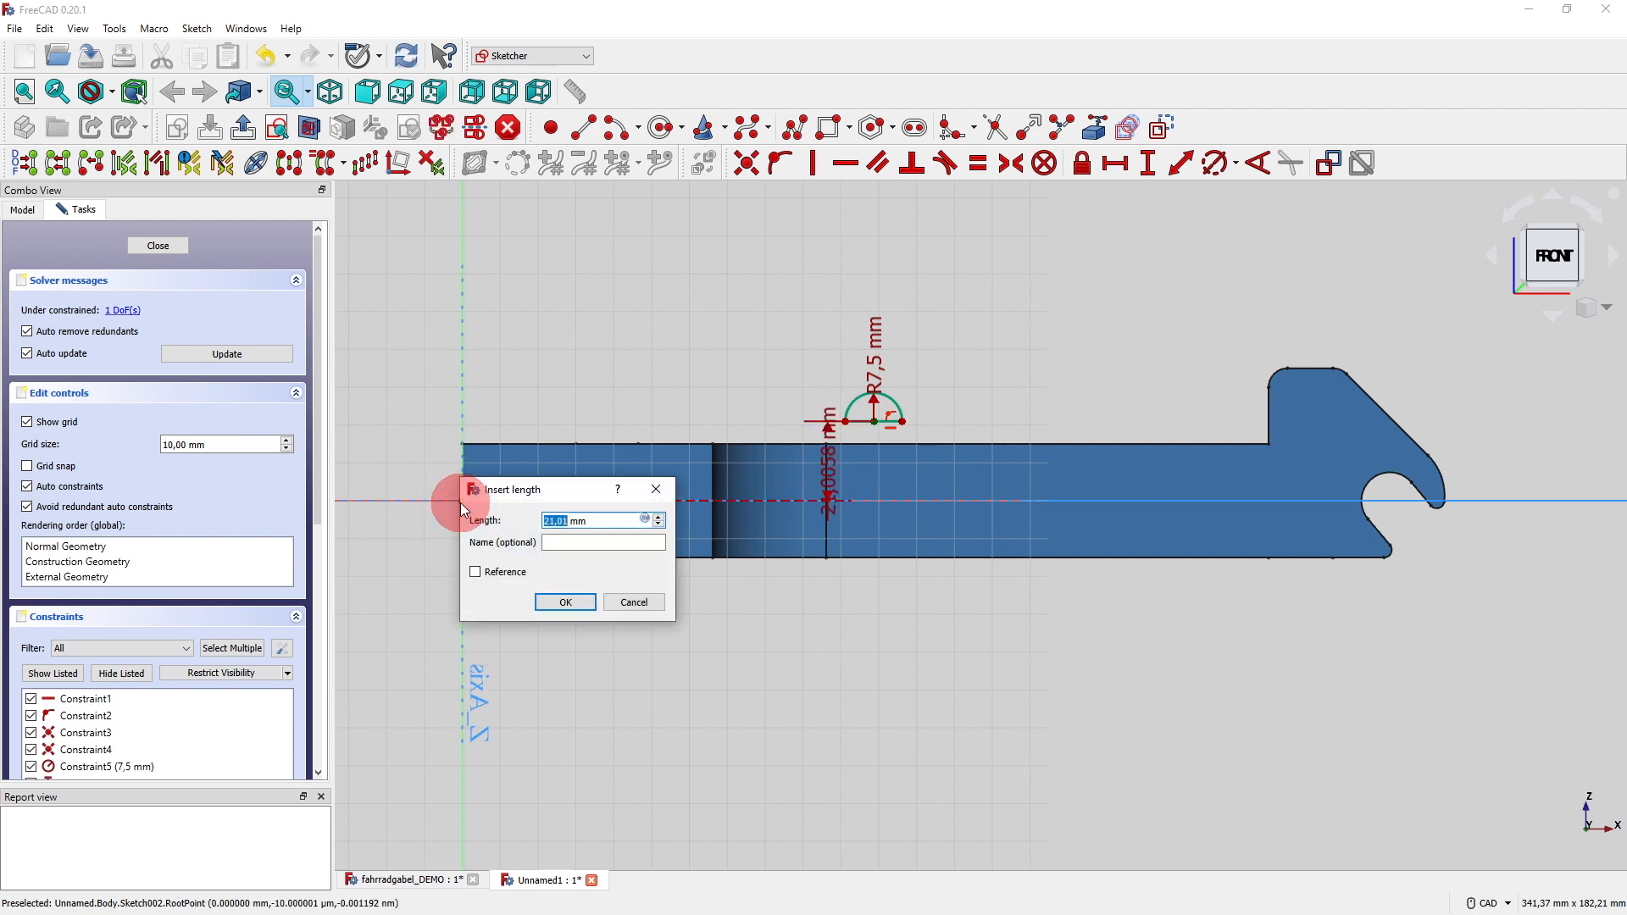
pyautogui.write('15')
pyautogui.press('Return')
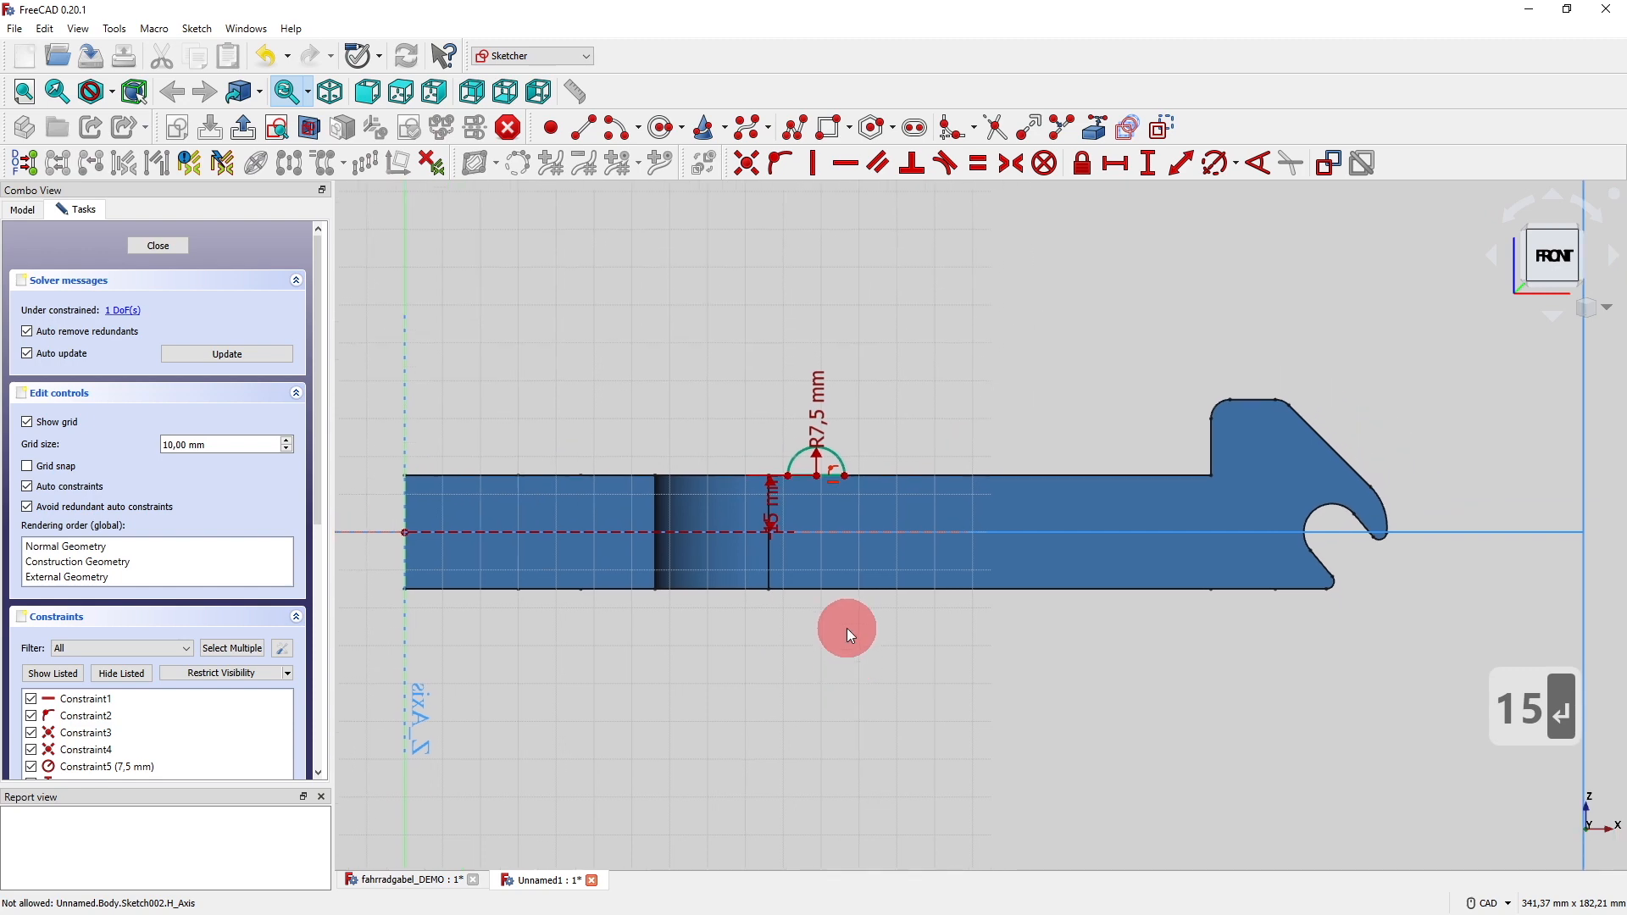
pyautogui.scroll(2, 845, 500)
pyautogui.moveTo(843, 411)
pyautogui.mouseDown()
pyautogui.moveTo(887, 402)
pyautogui.moveTo(683, 395)
pyautogui.moveTo(851, 395)
pyautogui.mouseUp()
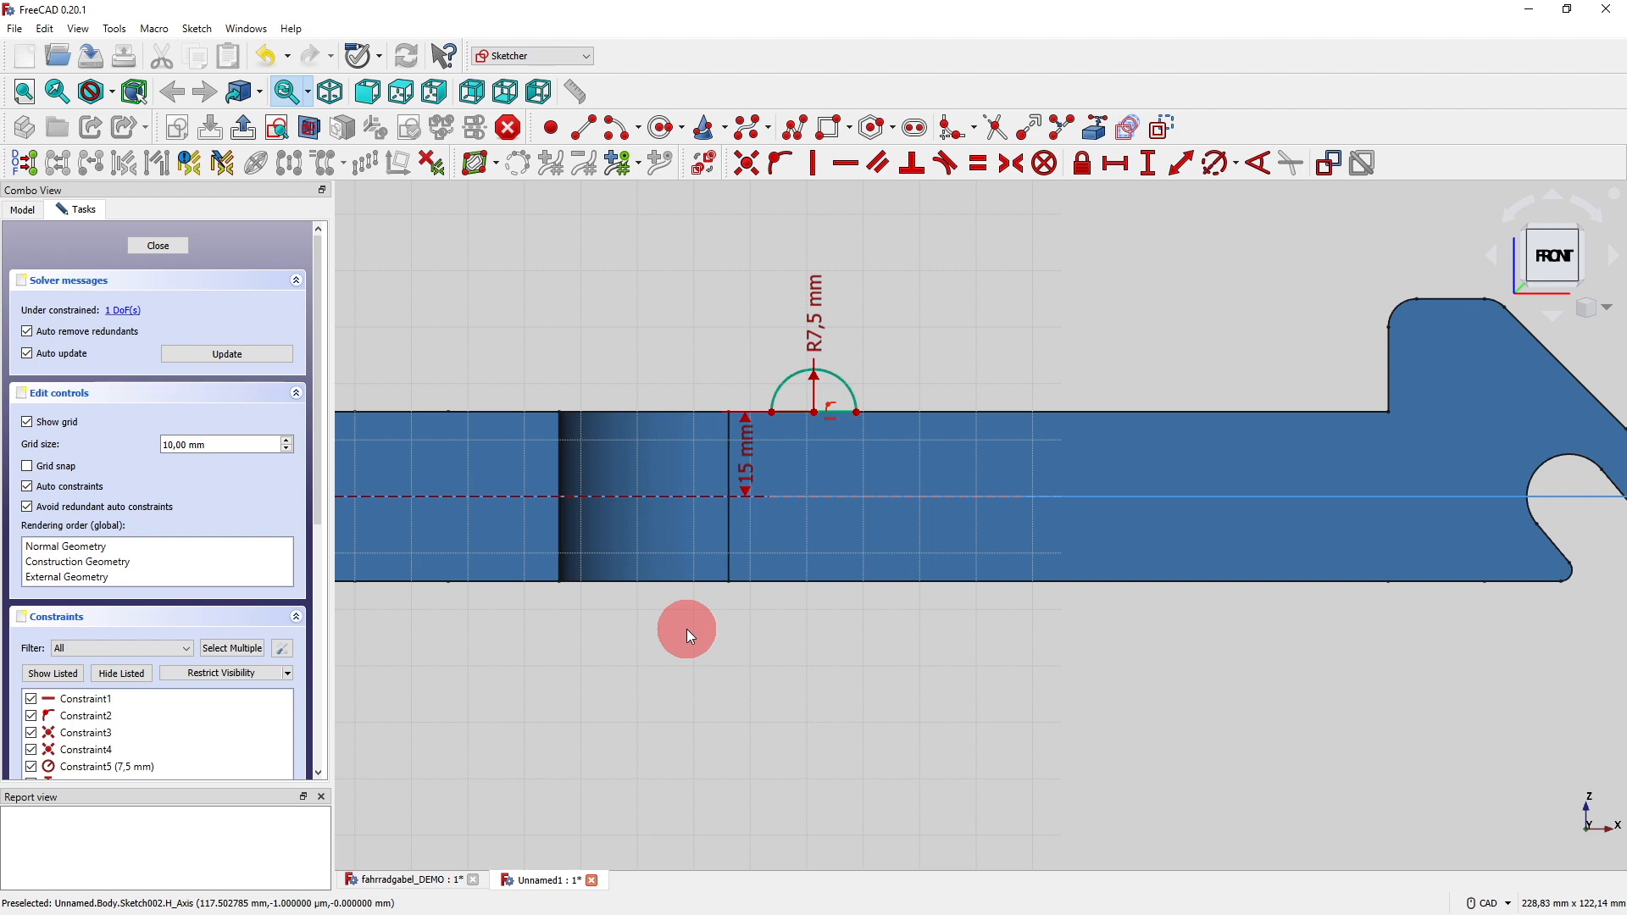
pyautogui.click(172, 246)
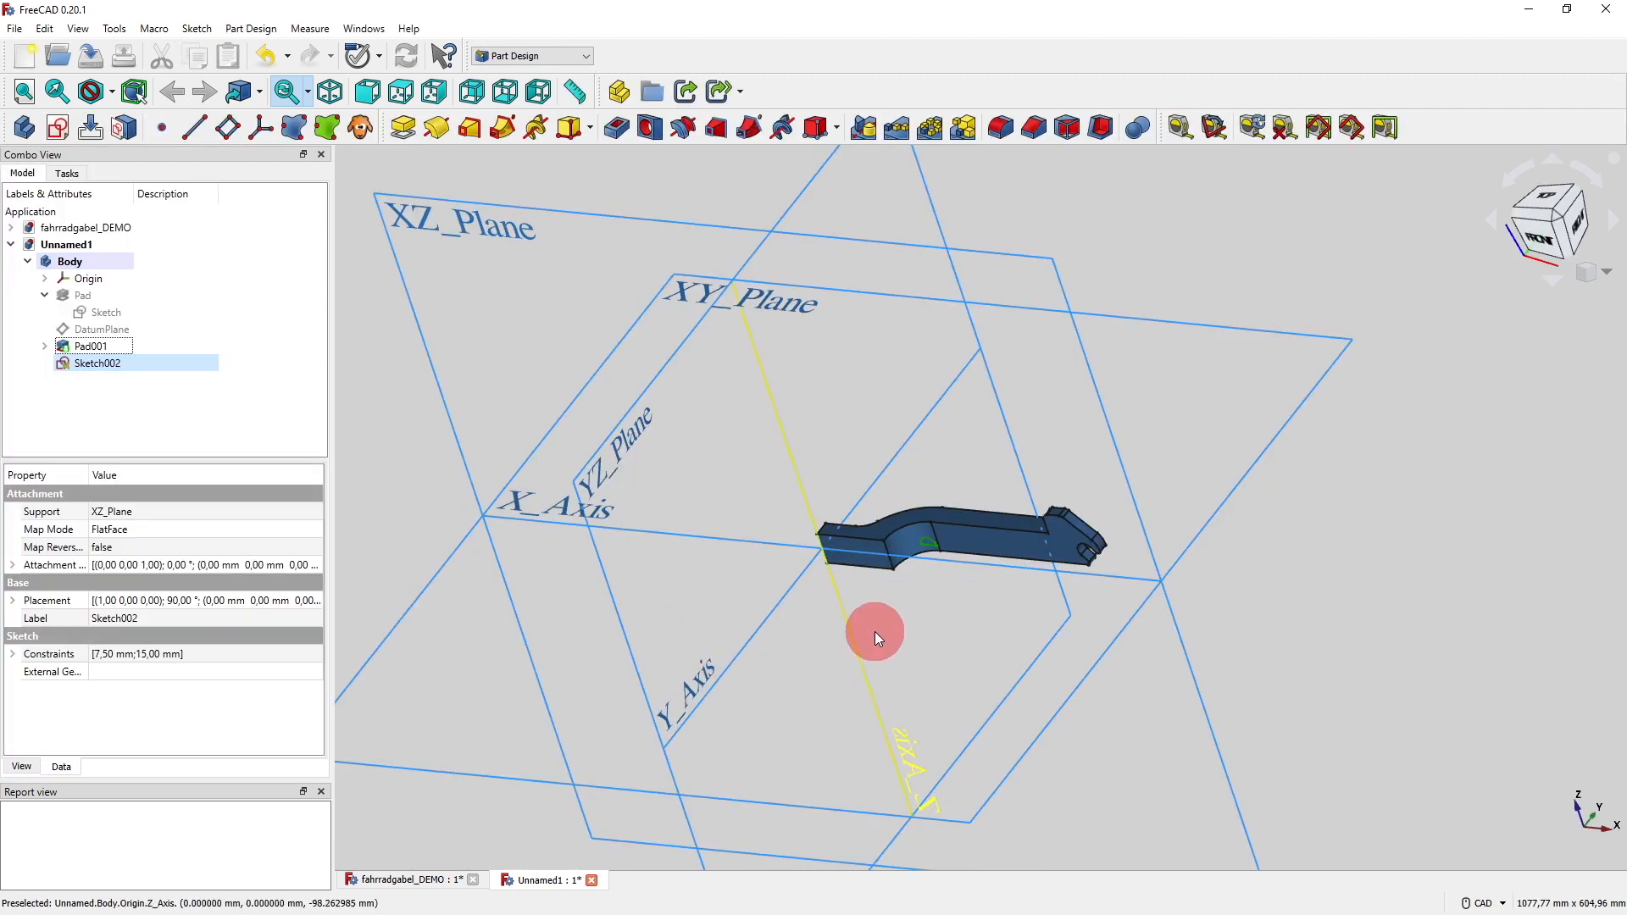
# Hide the padded fork arm with its dropout and show the arm's original profile sketch.
pyautogui.scroll(4, 882, 636)
pyautogui.click(912, 412)
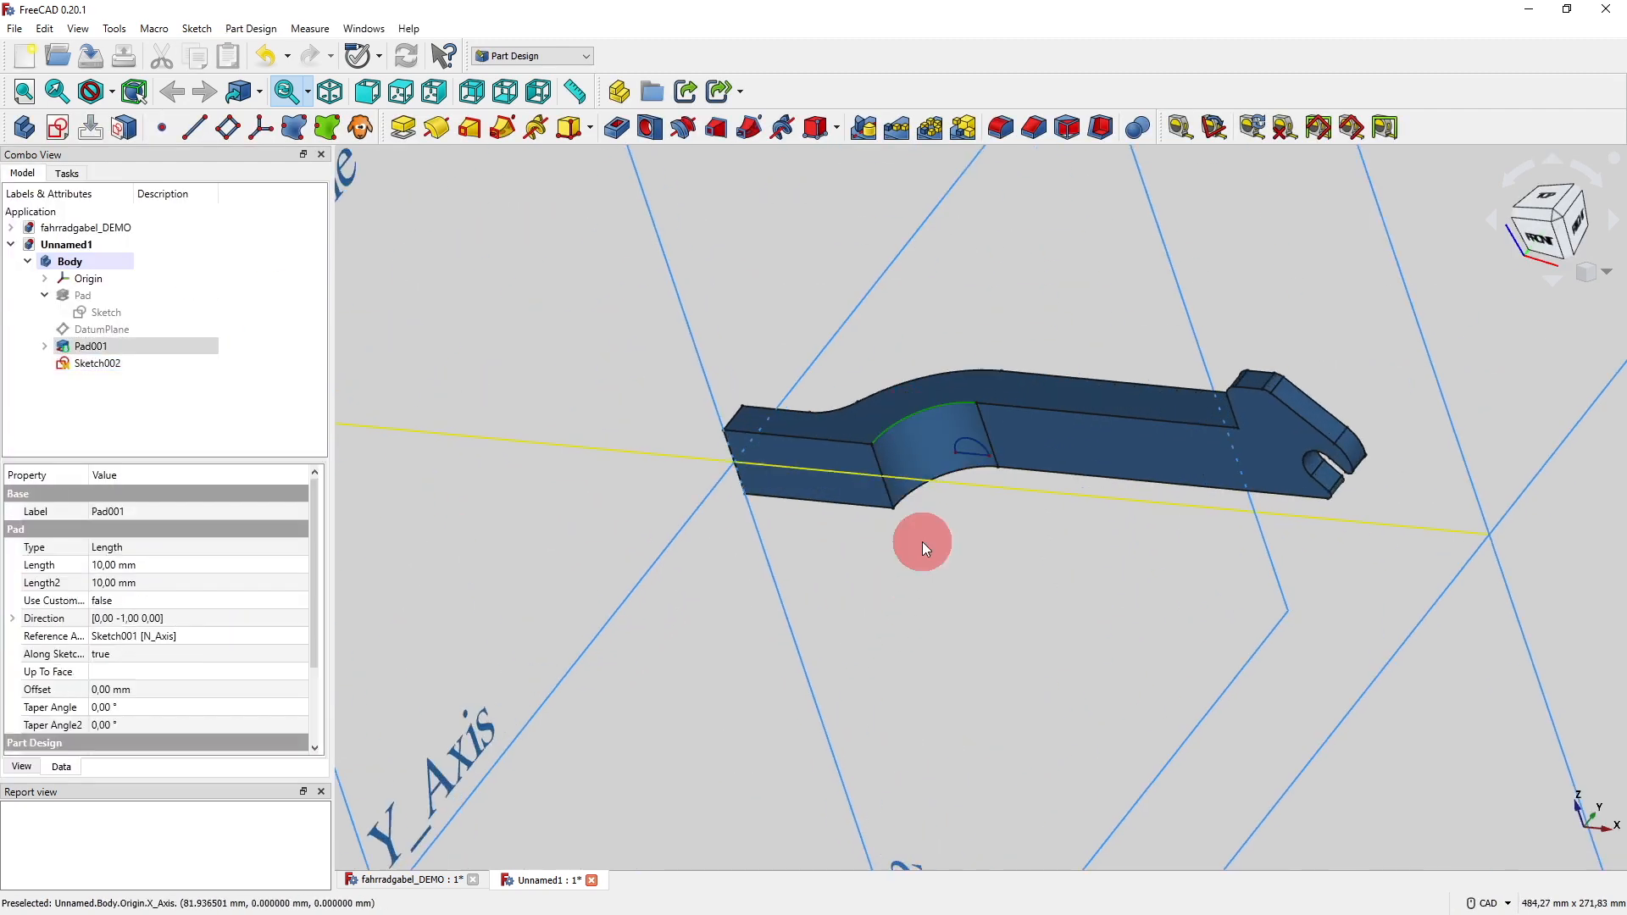
pyautogui.click(935, 639)
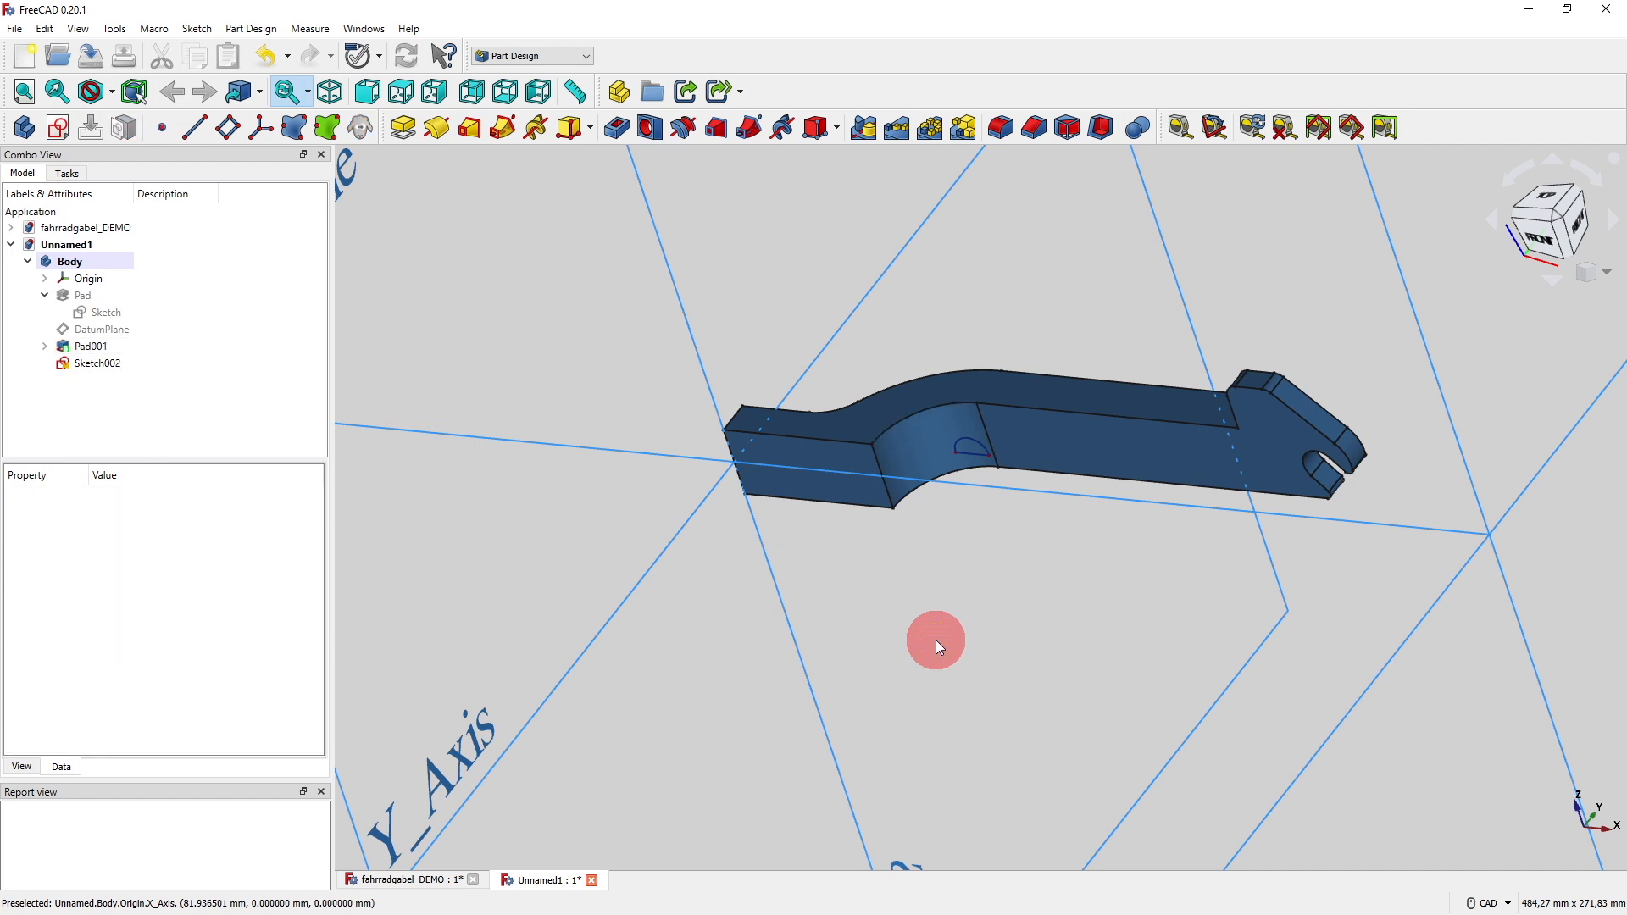
pyautogui.moveTo(935, 639); pyautogui.dragTo(833, 653, button='middle')
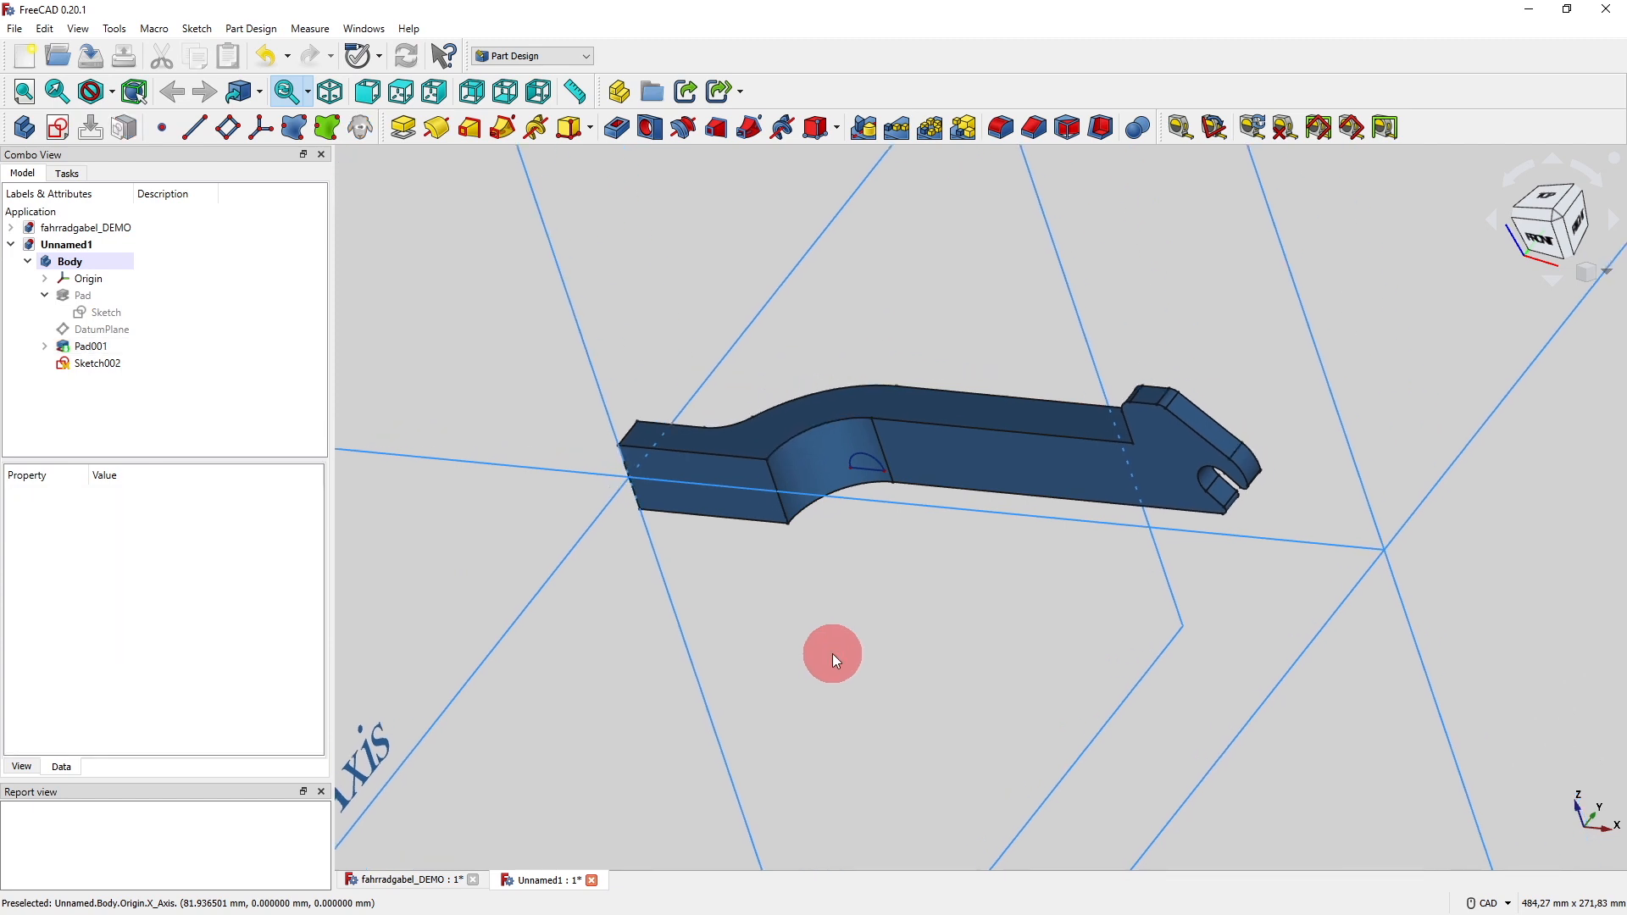
pyautogui.click(133, 353)
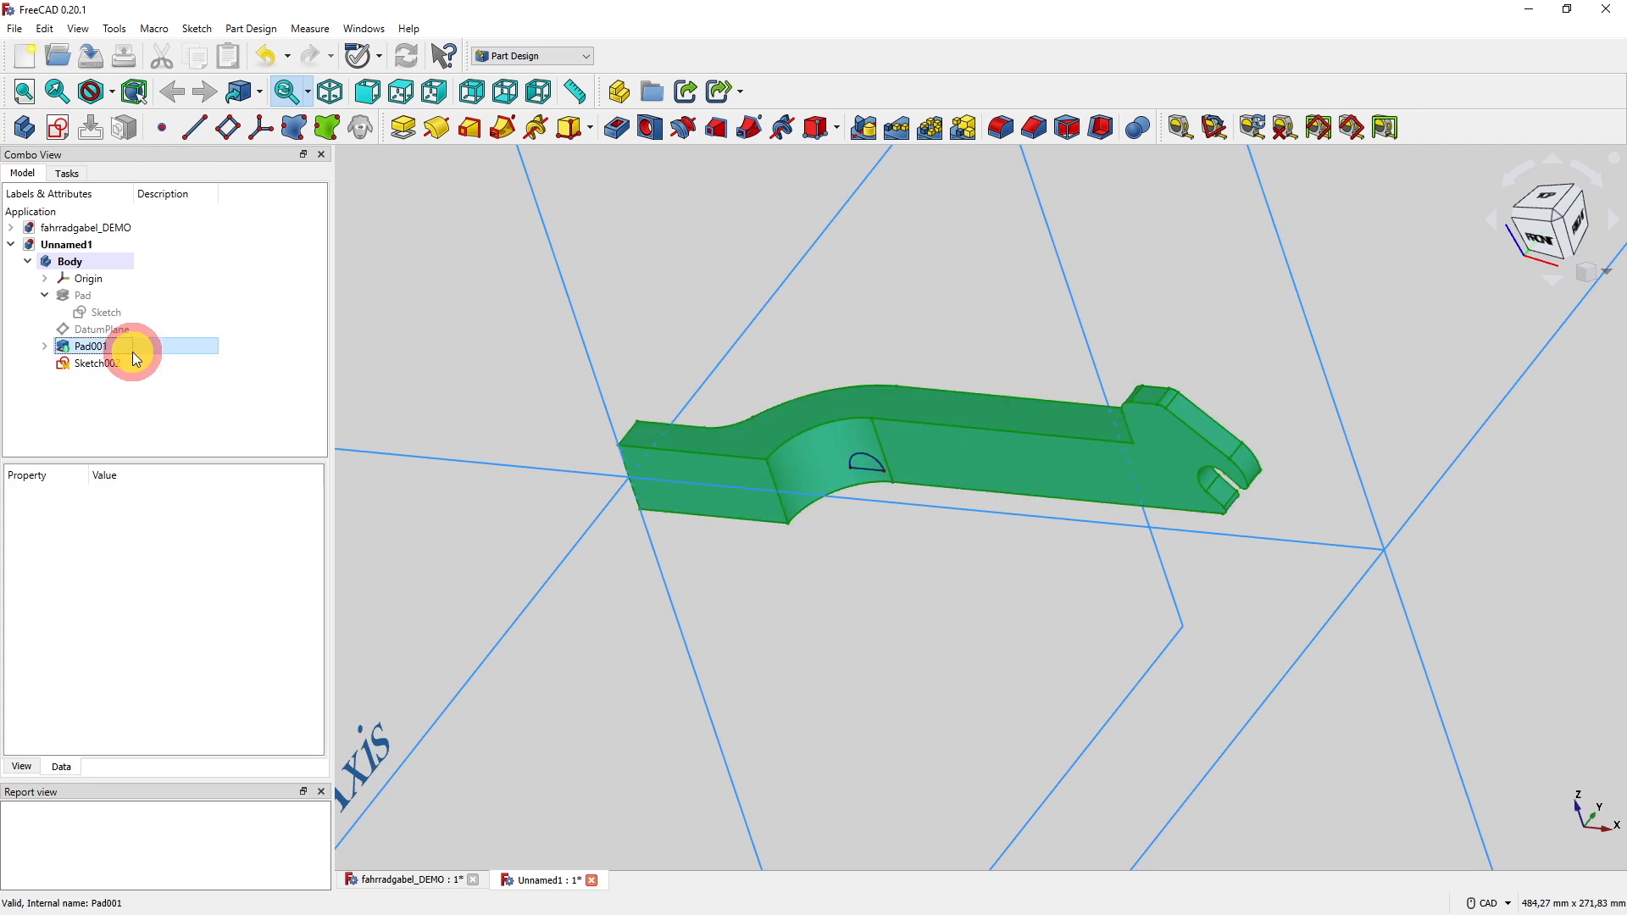
pyautogui.press('space')
pyautogui.click(126, 315)
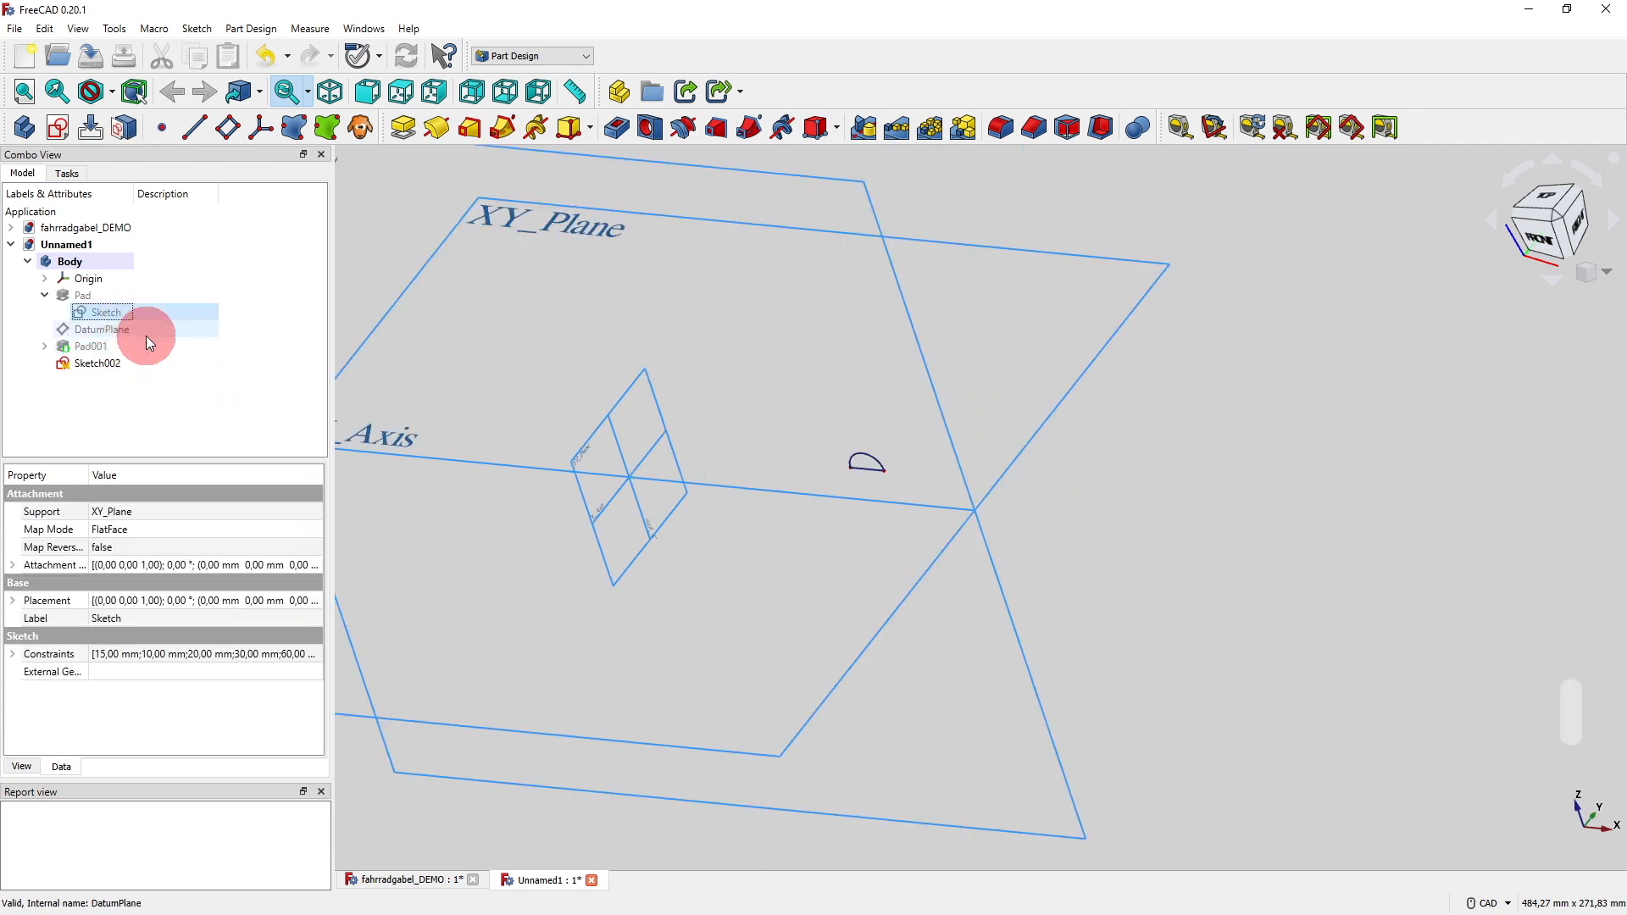
pyautogui.press('space')
pyautogui.click(856, 536)
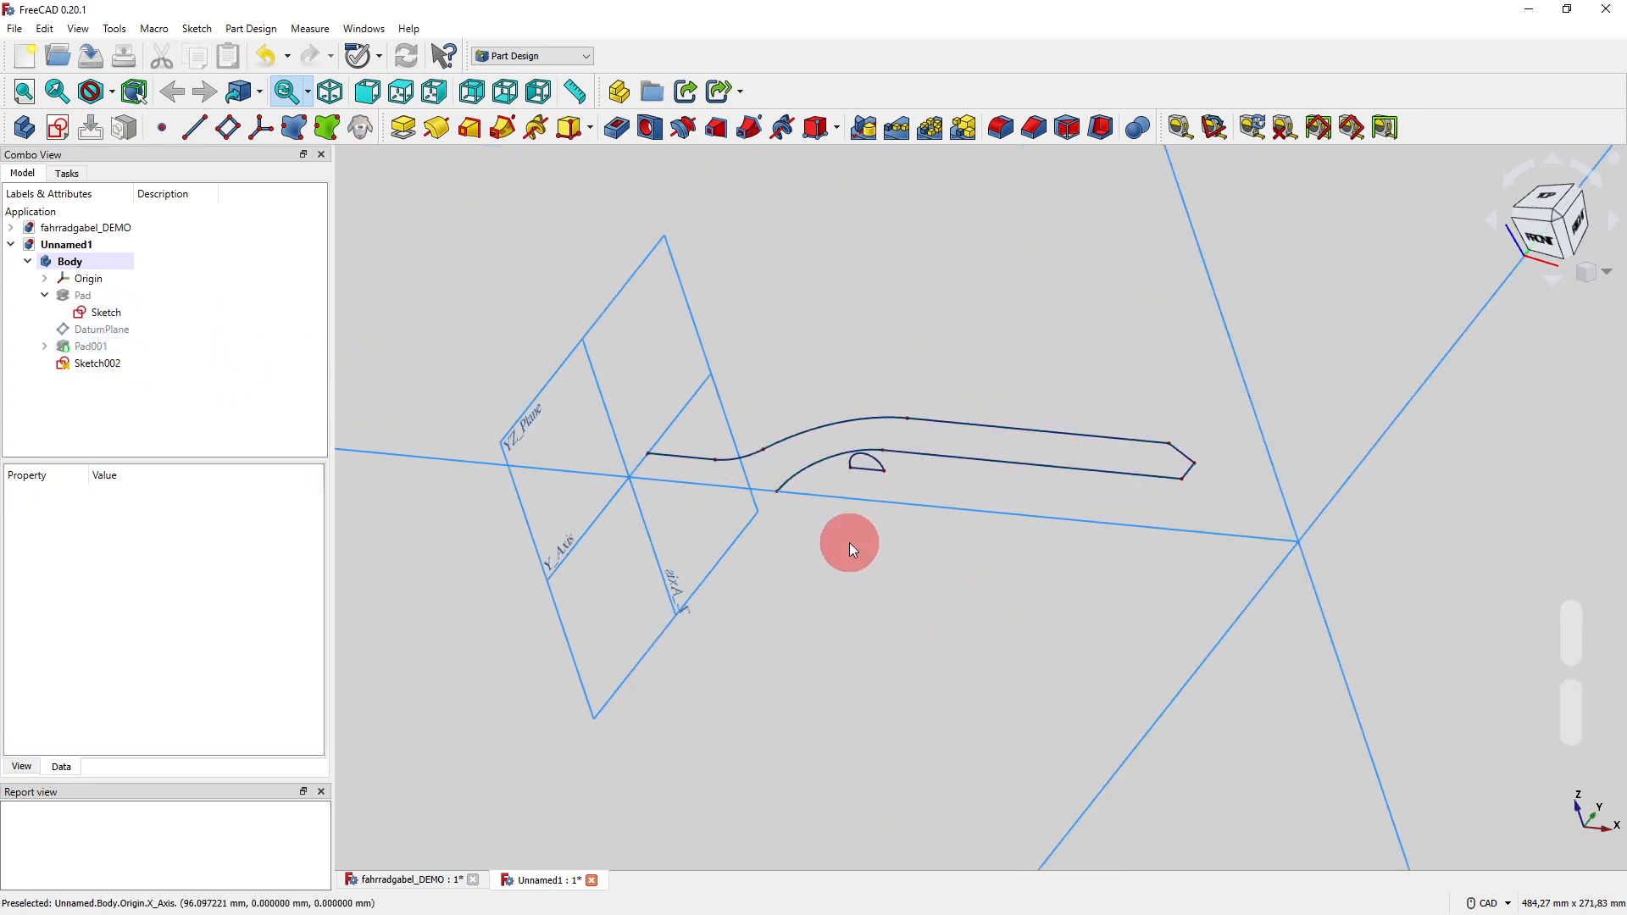
# Reopen the semicircle sketch, link the inner bend arc of the arm profile as external geometry, and close the sketch.
pyautogui.scroll(4, 849, 543)
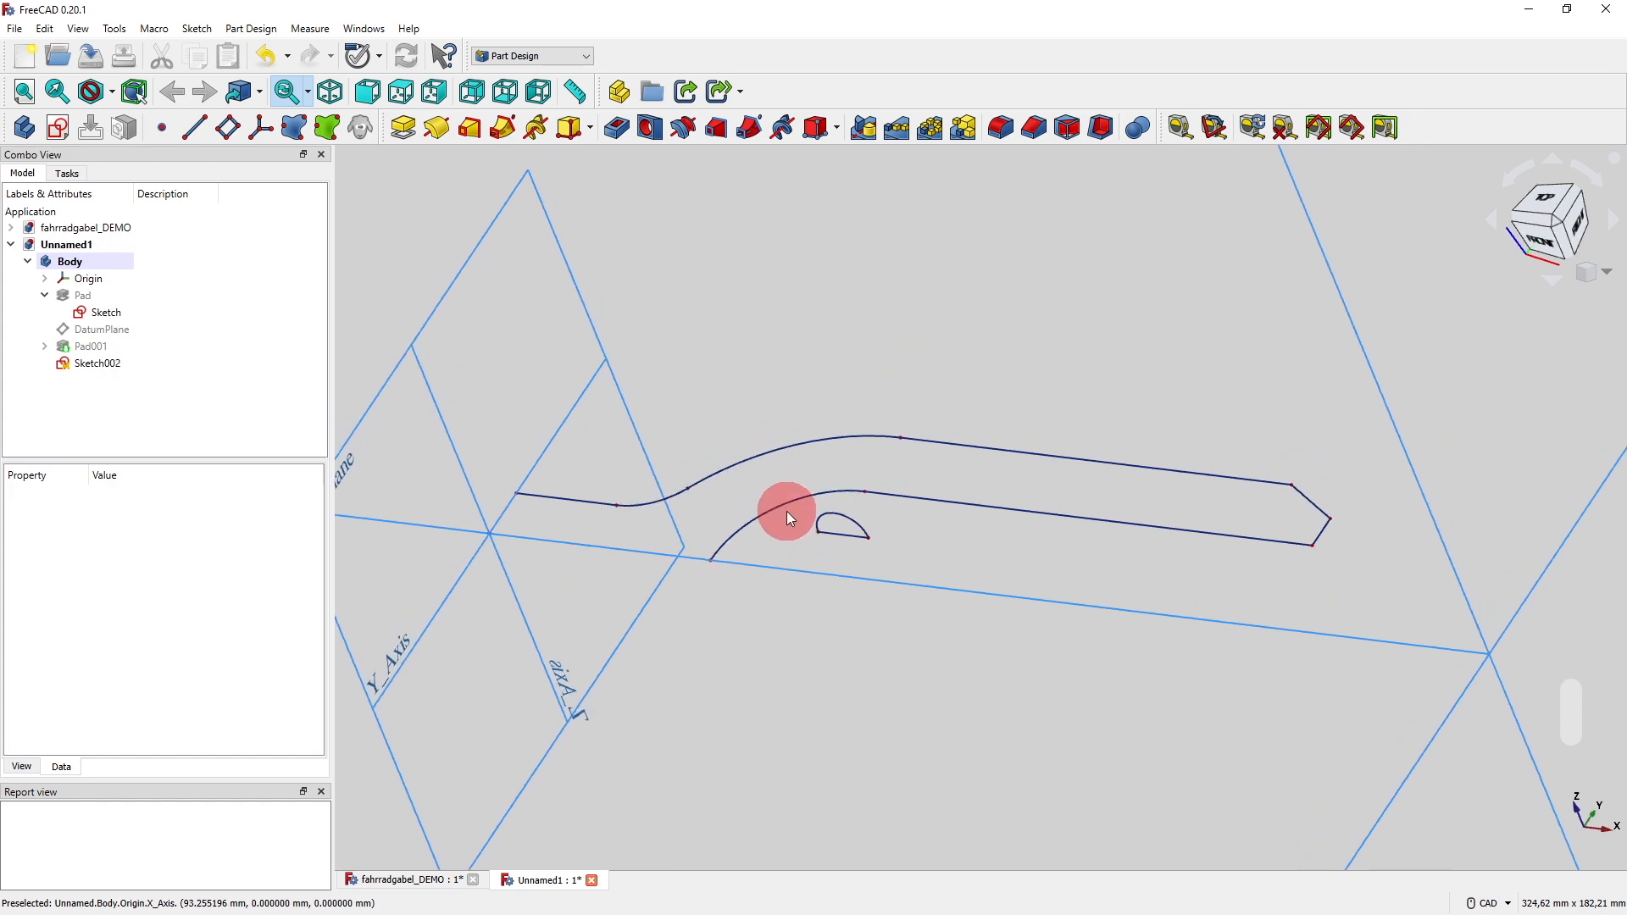
pyautogui.click(95, 365)
pyautogui.doubleClick(95, 369)
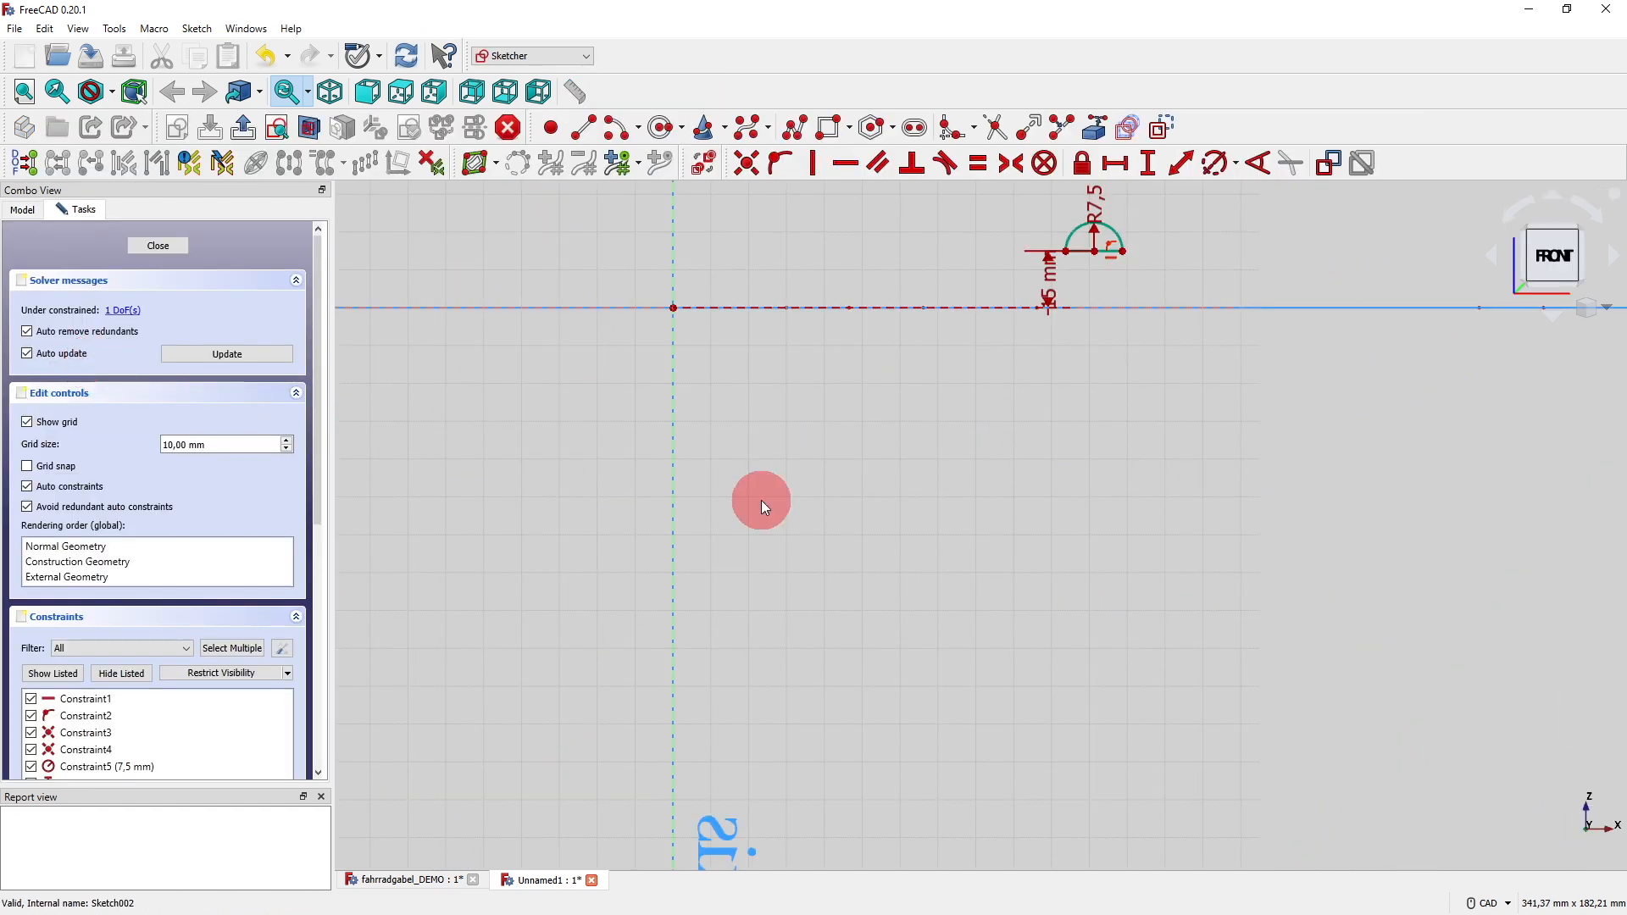
pyautogui.moveTo(973, 541)
pyautogui.mouseDown(button='middle')
pyautogui.moveTo(937, 625)
pyautogui.moveTo(759, 672)
pyautogui.moveTo(806, 632)
pyautogui.moveTo(885, 625)
pyautogui.mouseUp(button='middle')
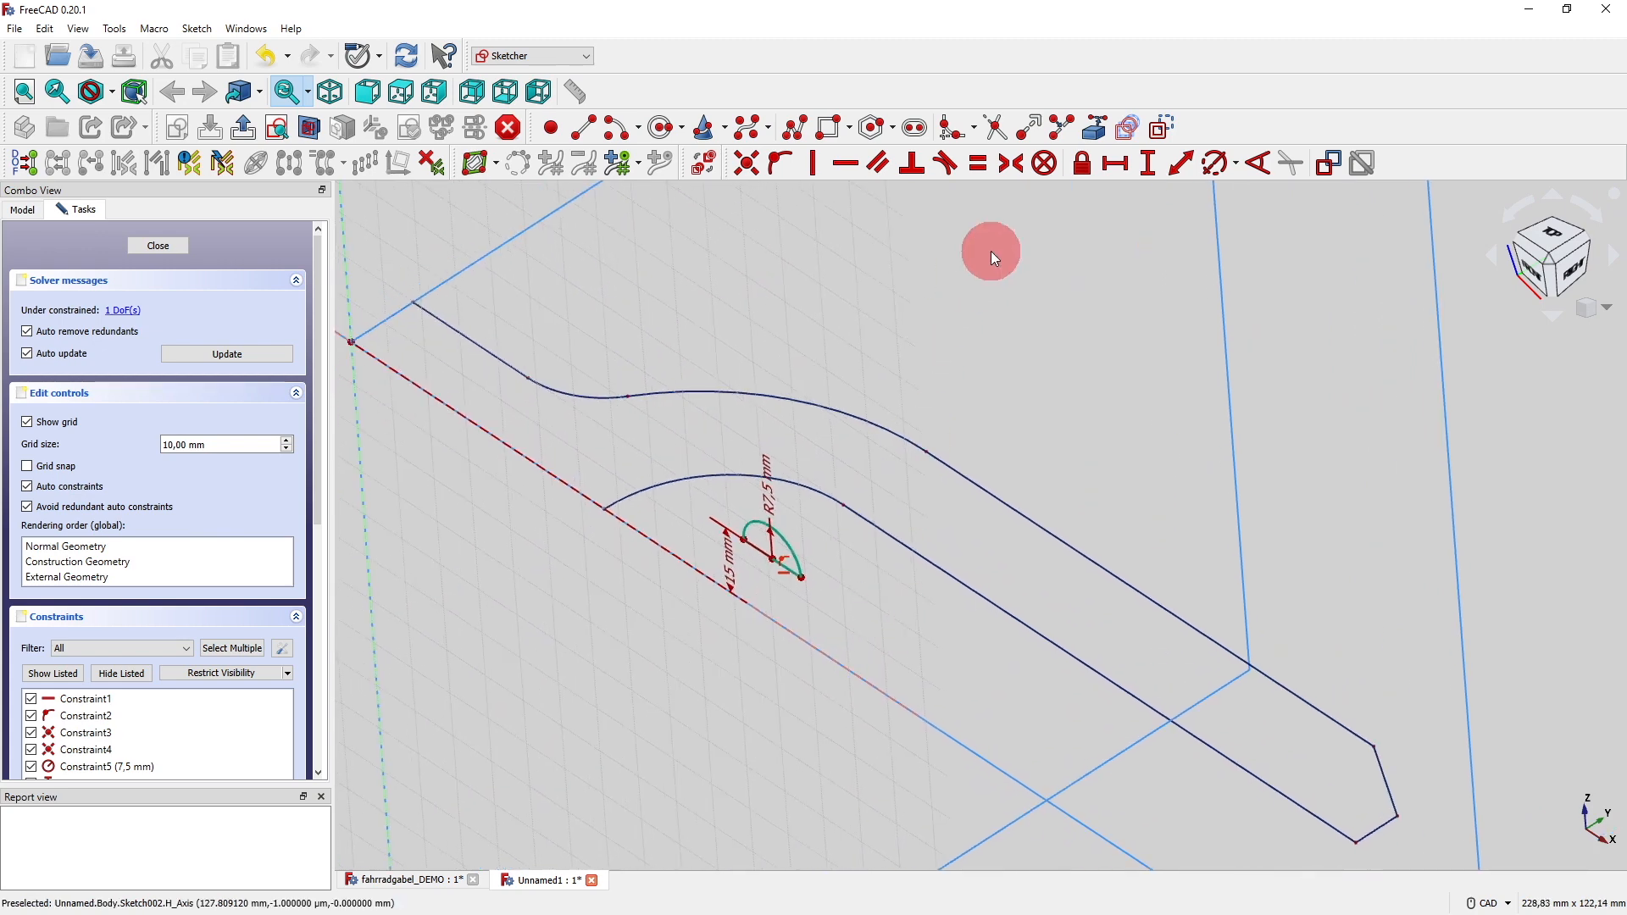
pyautogui.click(1101, 121)
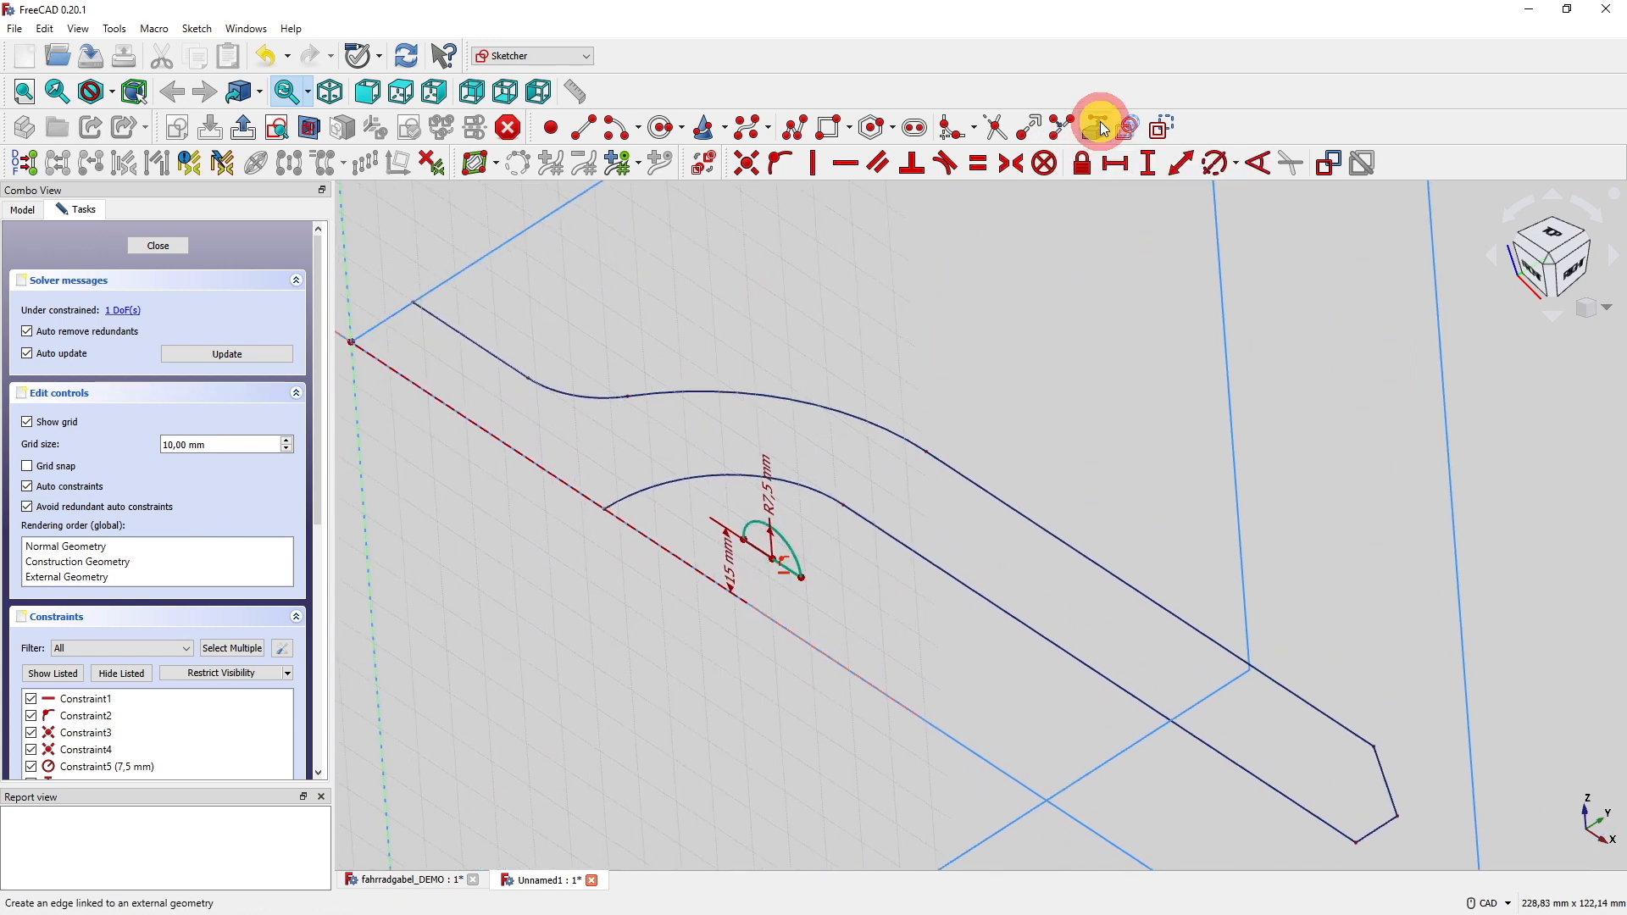
pyautogui.click(787, 481)
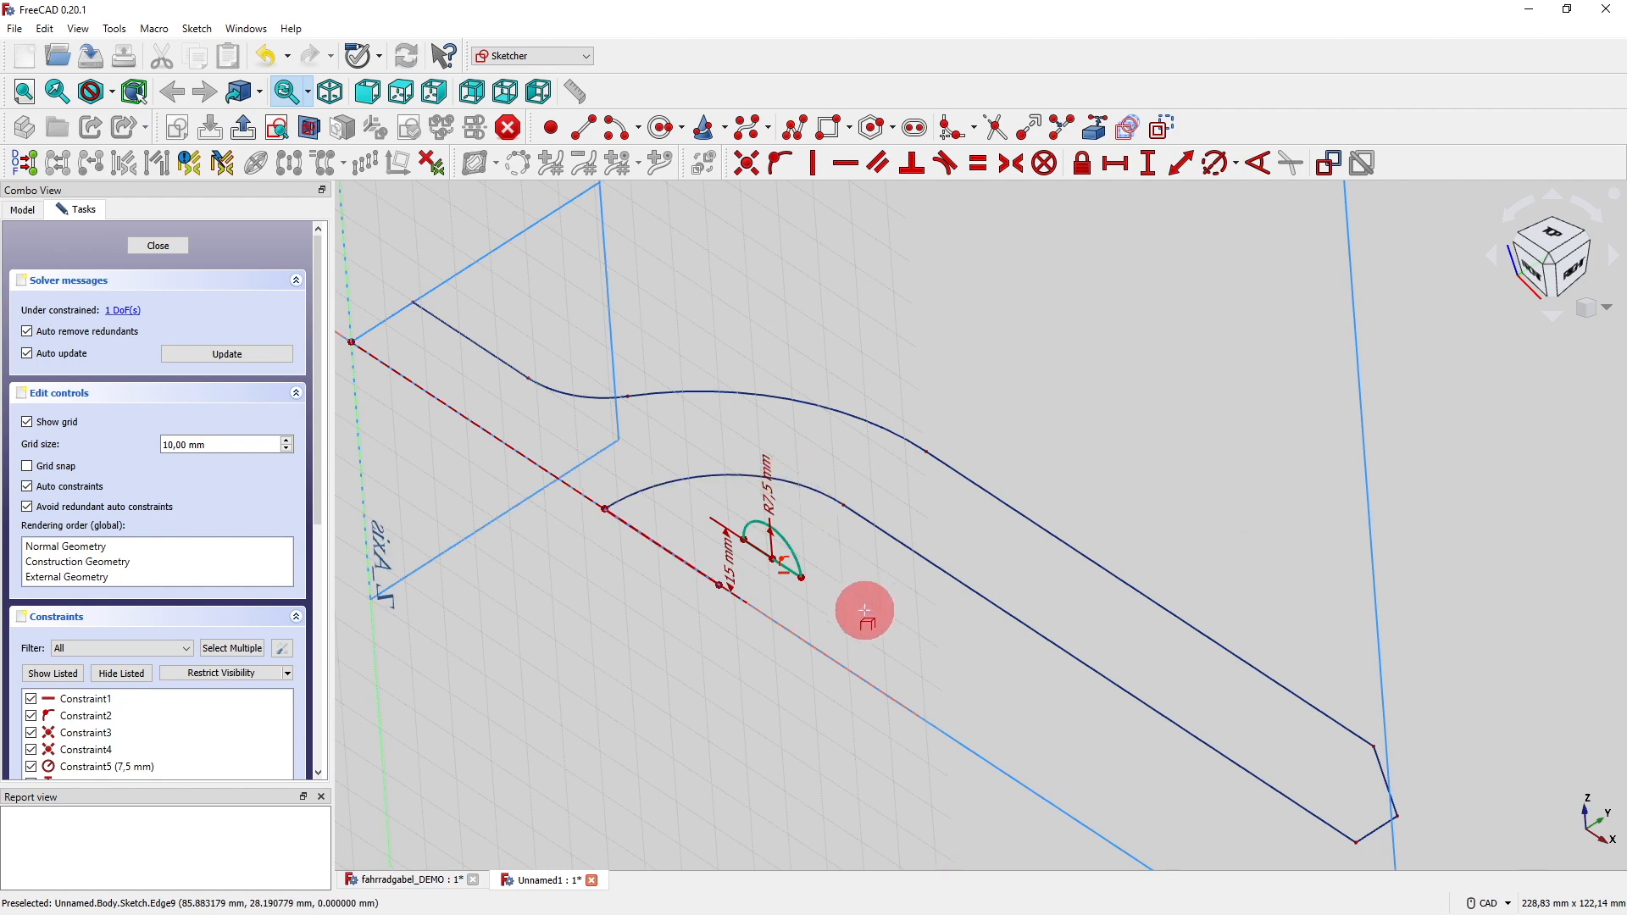
pyautogui.click(168, 247)
# Hide the arm's profile sketch and reopen the semicircle sketch for editing.
pyautogui.click(173, 368)
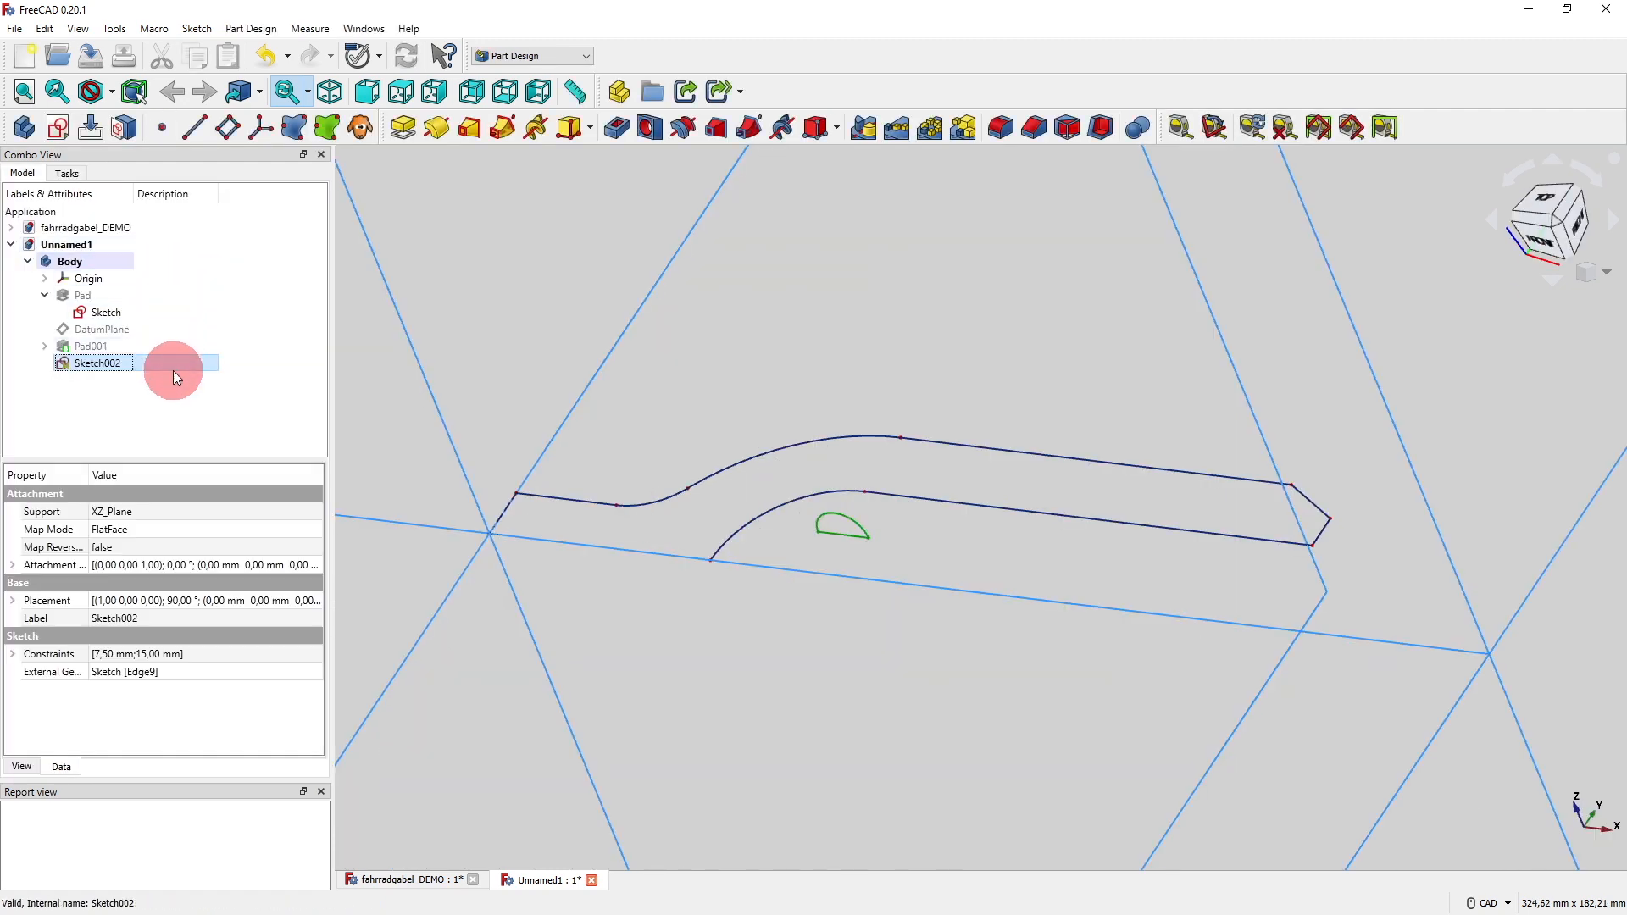
pyautogui.click(137, 312)
pyautogui.press('space')
pyautogui.doubleClick(120, 370)
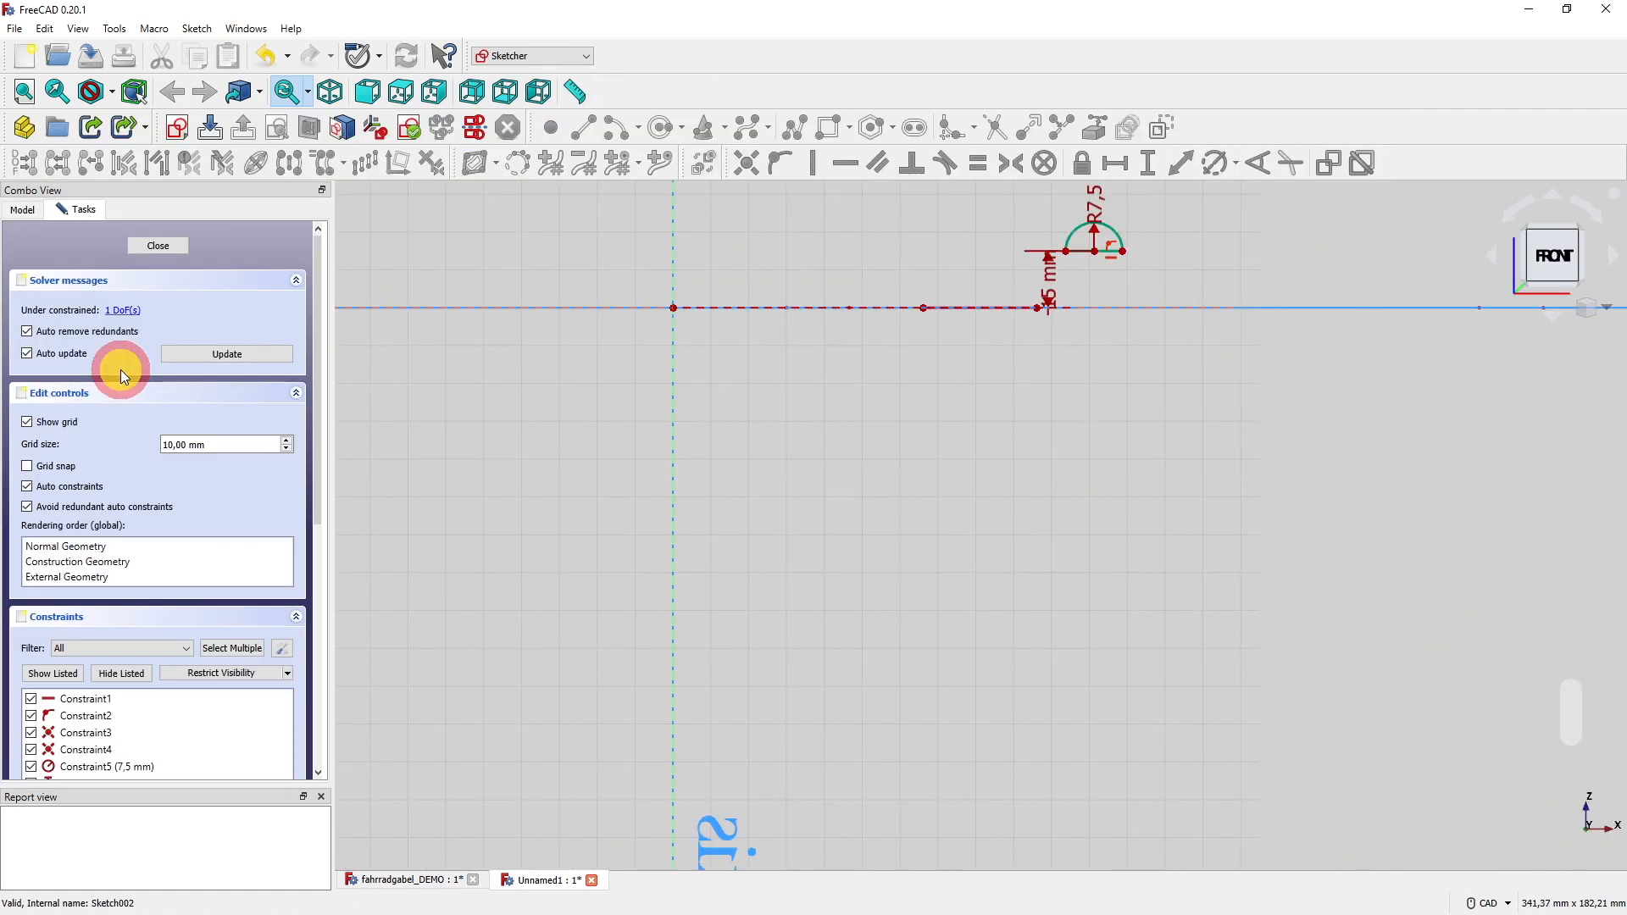
# Constrain the semicircle's centre to a horizontal distance of 25 mm from the linked arc's end nearest it and close the sketch.
pyautogui.scroll(3, 1111, 400)
pyautogui.moveTo(1111, 400)
pyautogui.mouseDown(button='middle')
pyautogui.moveTo(875, 593)
pyautogui.moveTo(927, 573)
pyautogui.moveTo(886, 599)
pyautogui.mouseUp(button='middle')
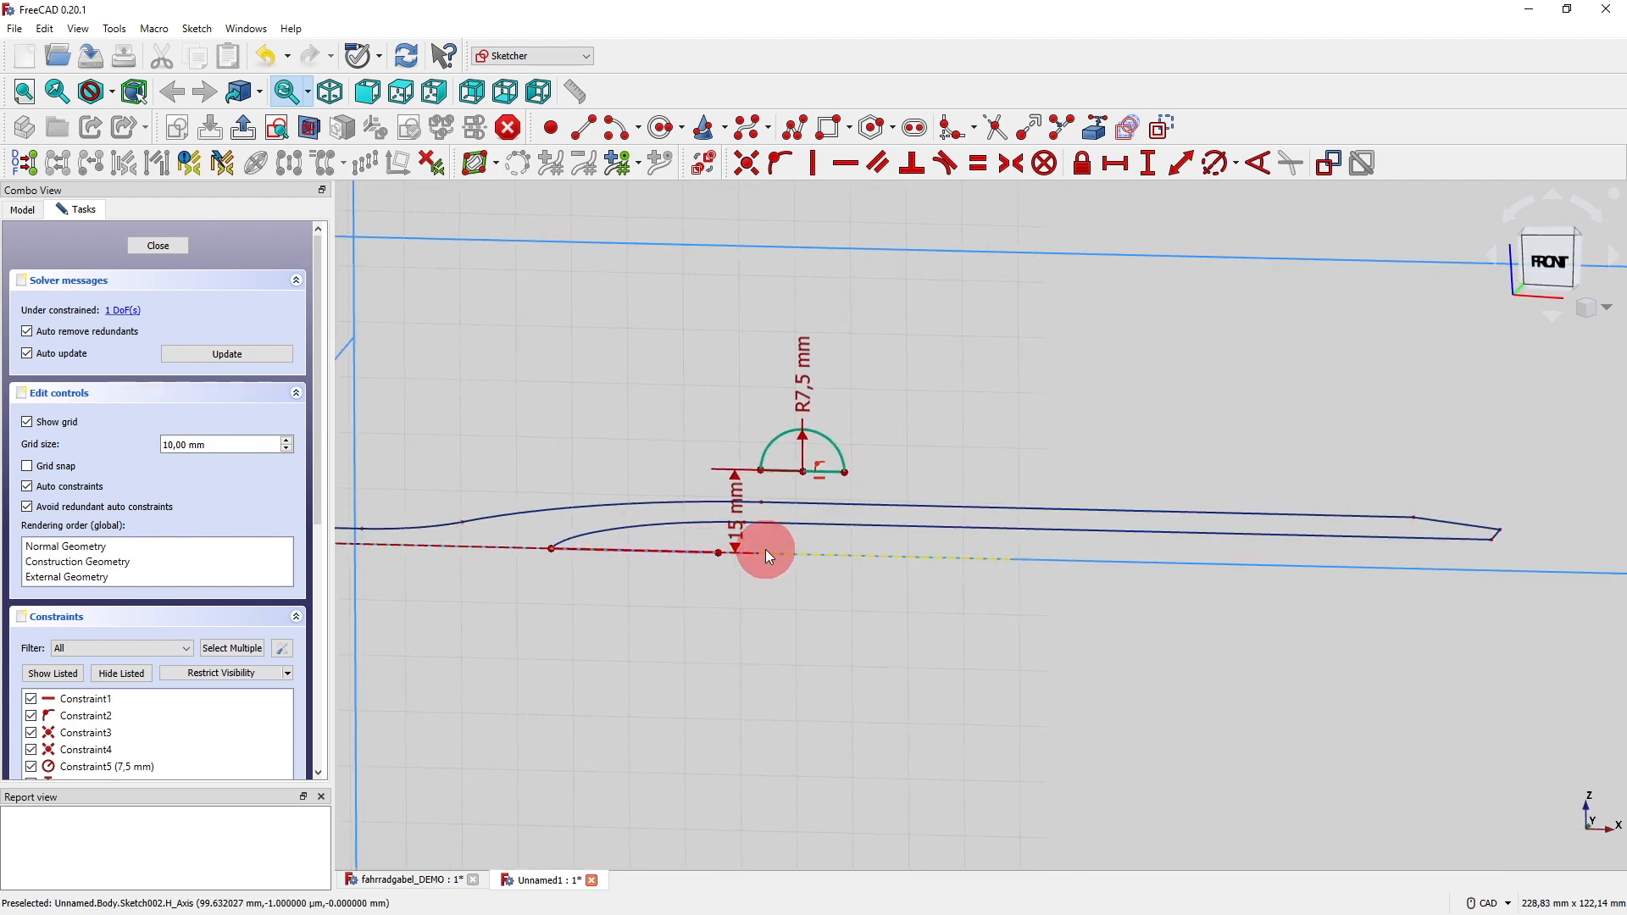
pyautogui.click(1535, 261)
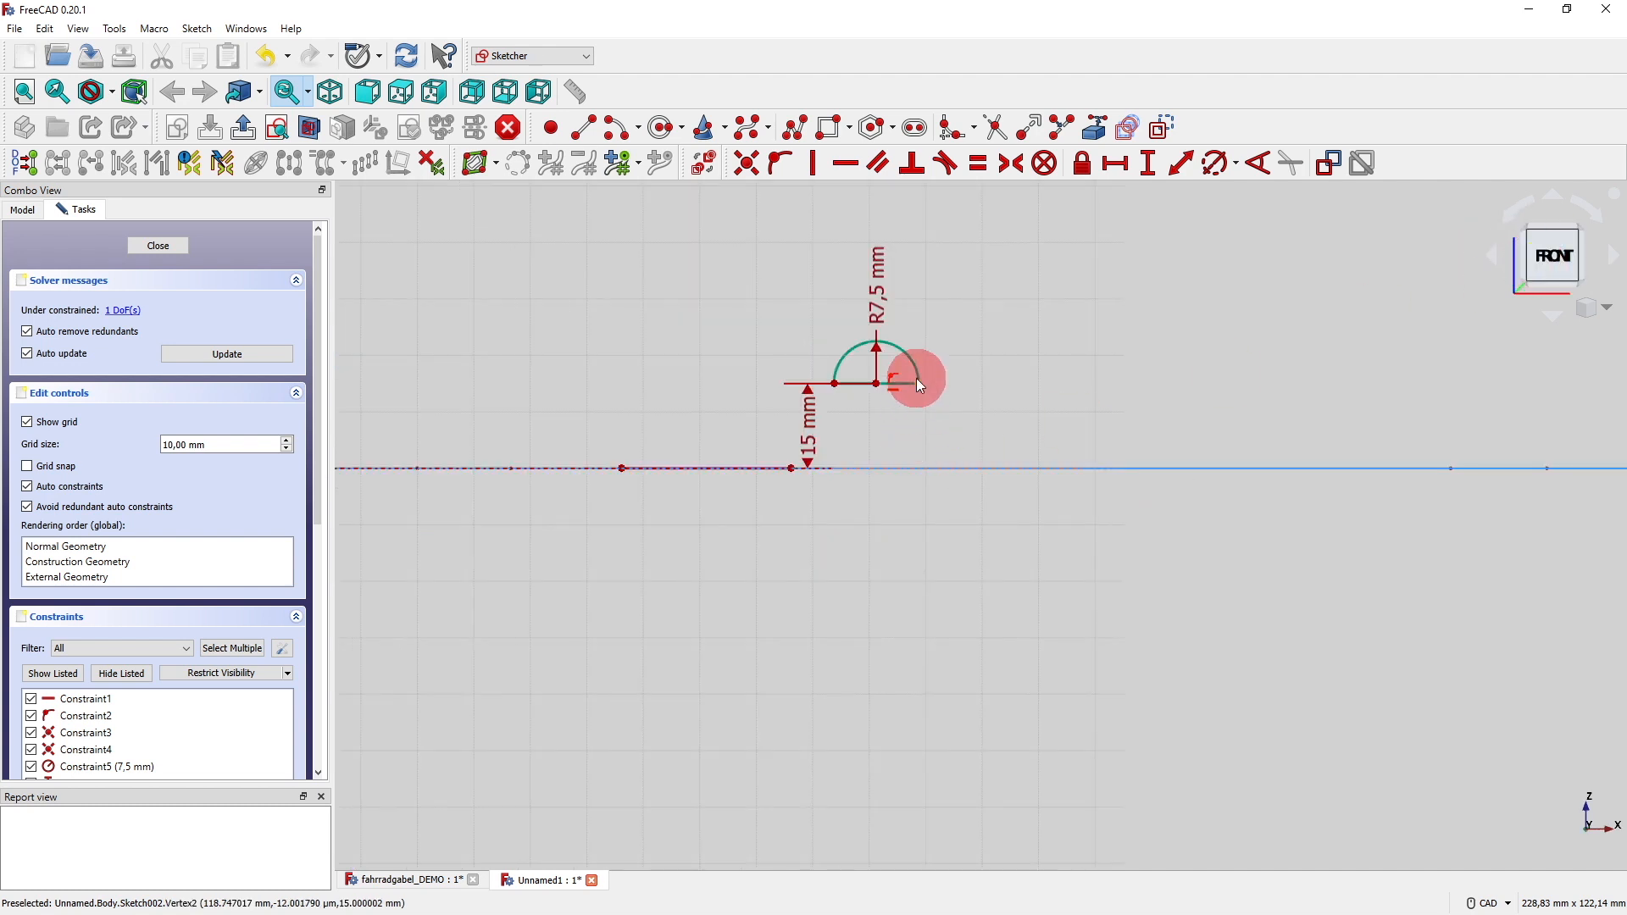
pyautogui.moveTo(907, 385); pyautogui.dragTo(1025, 385)
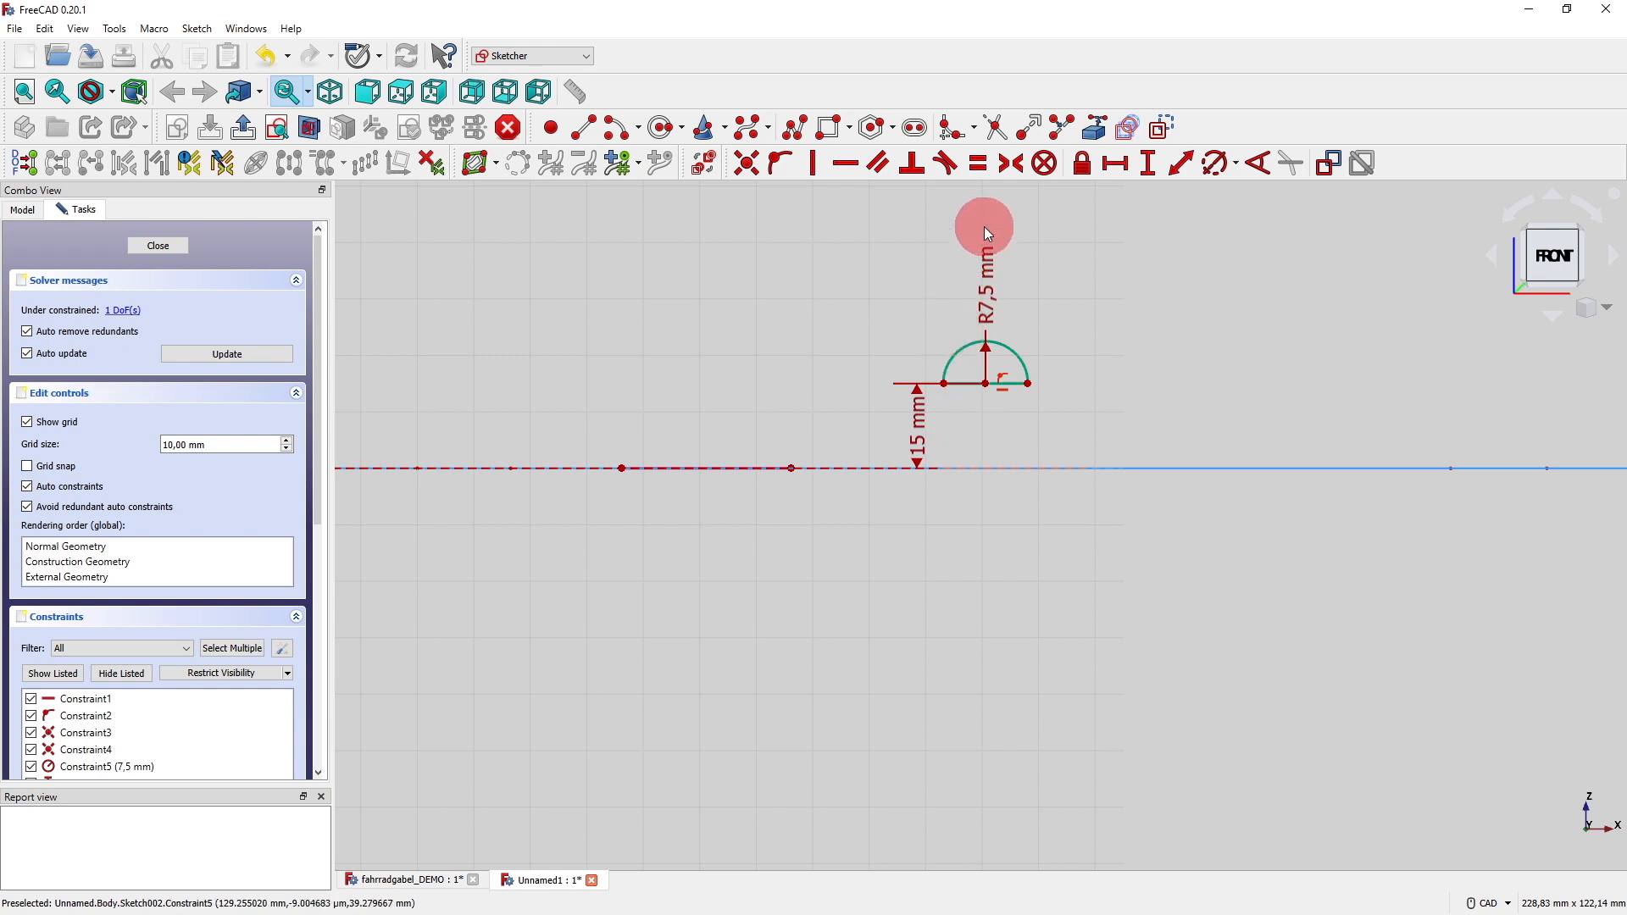
pyautogui.click(1114, 163)
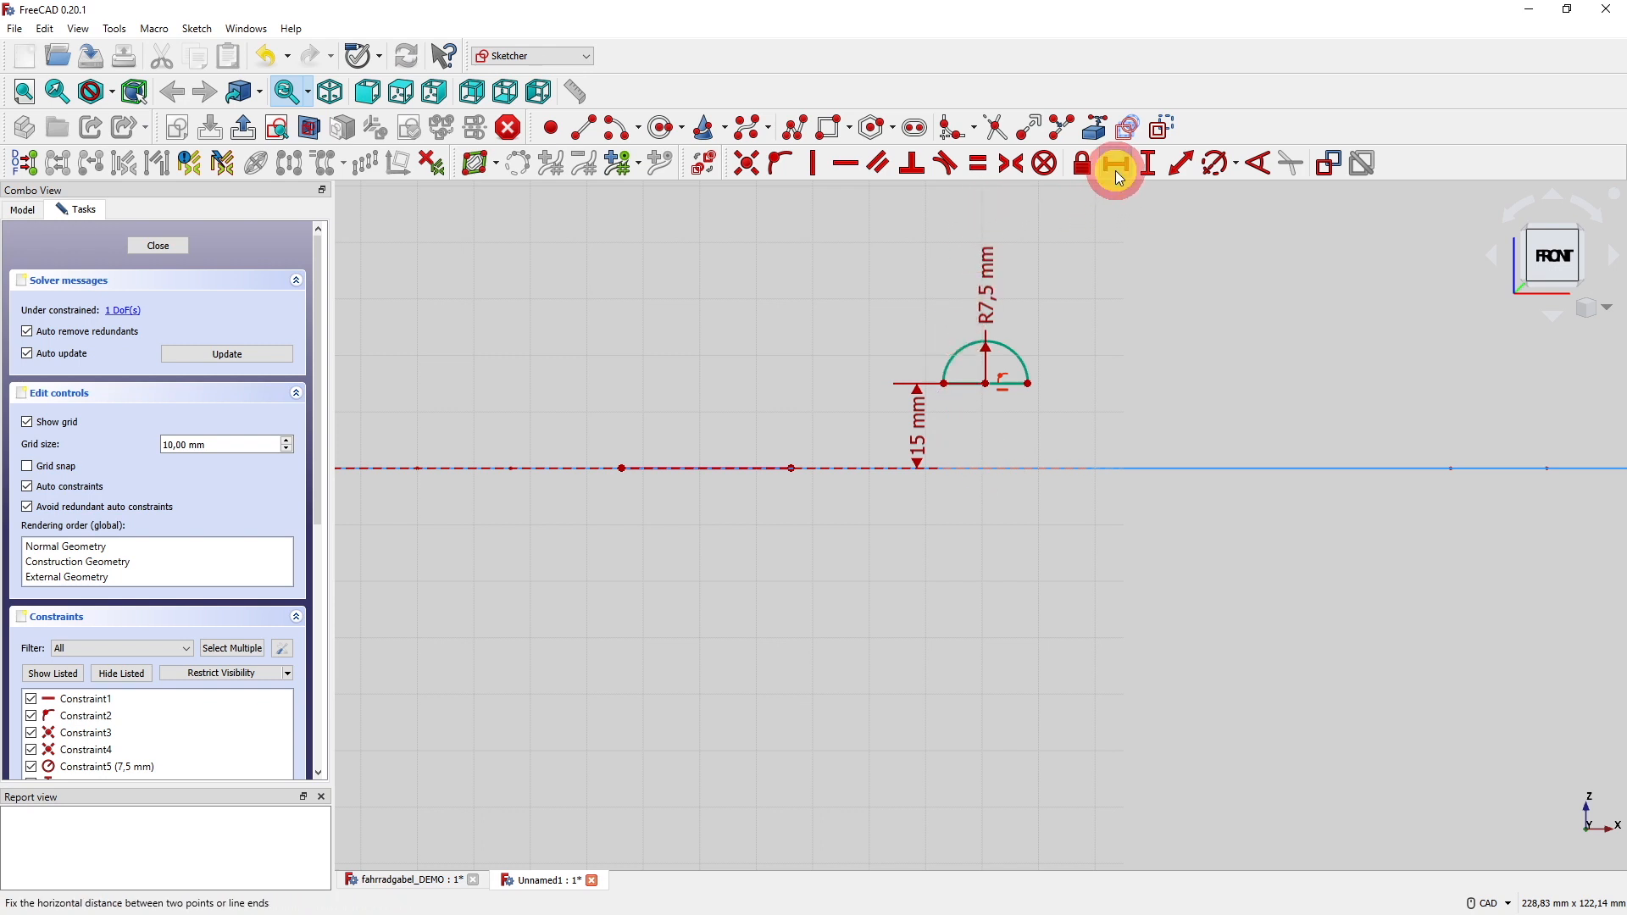
pyautogui.click(788, 469)
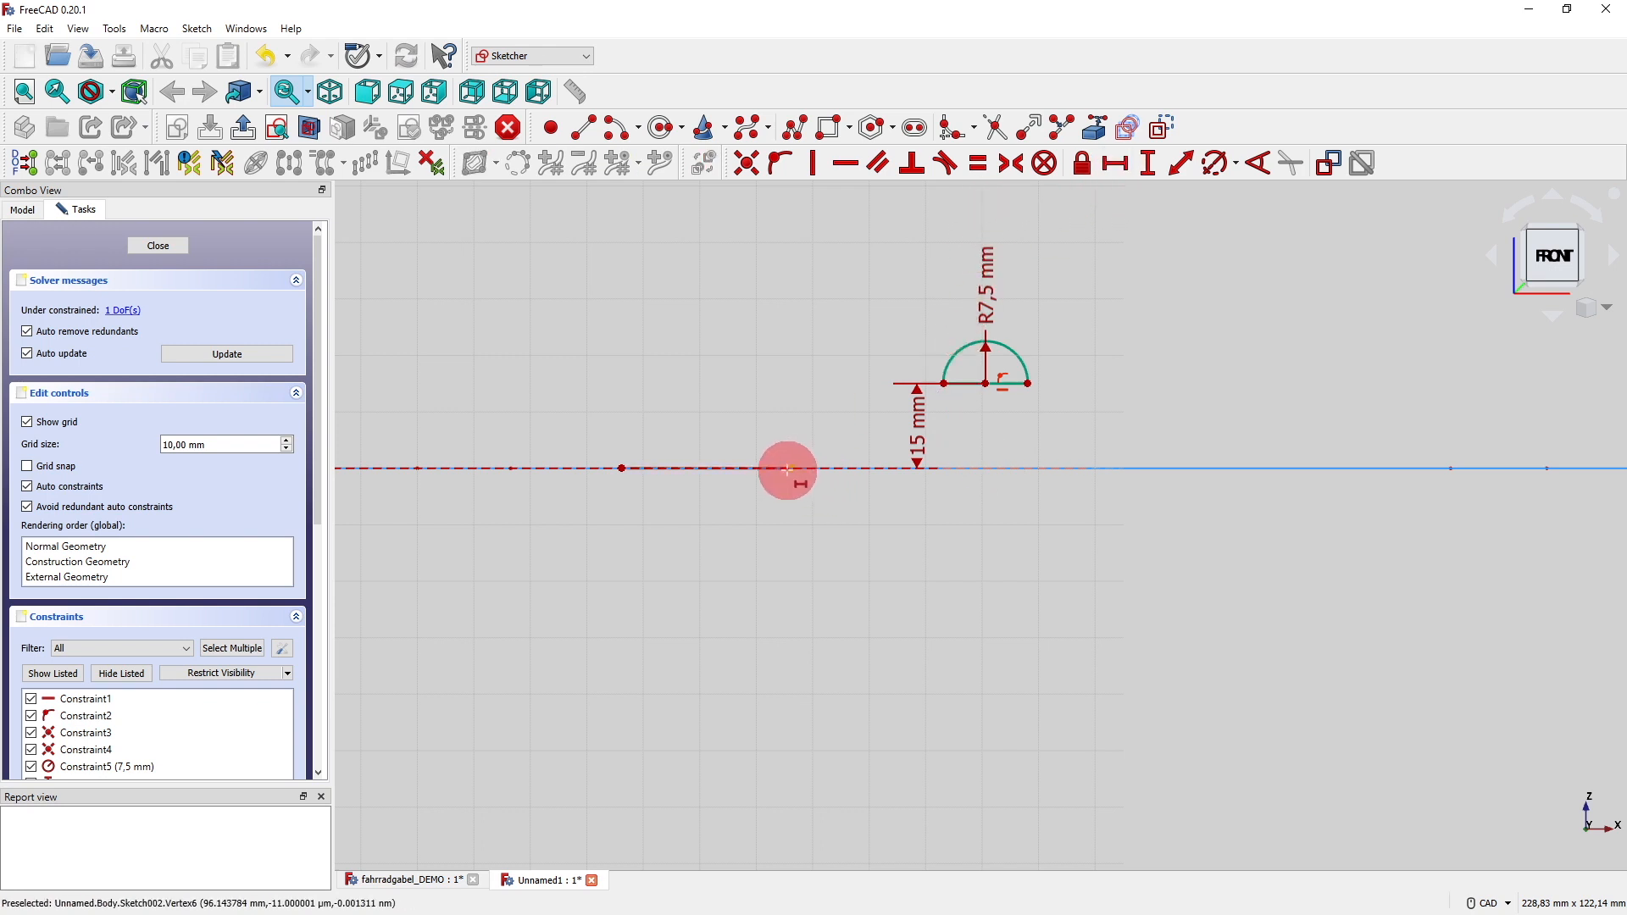
pyautogui.click(984, 382)
pyautogui.write('25')
pyautogui.press('Return')
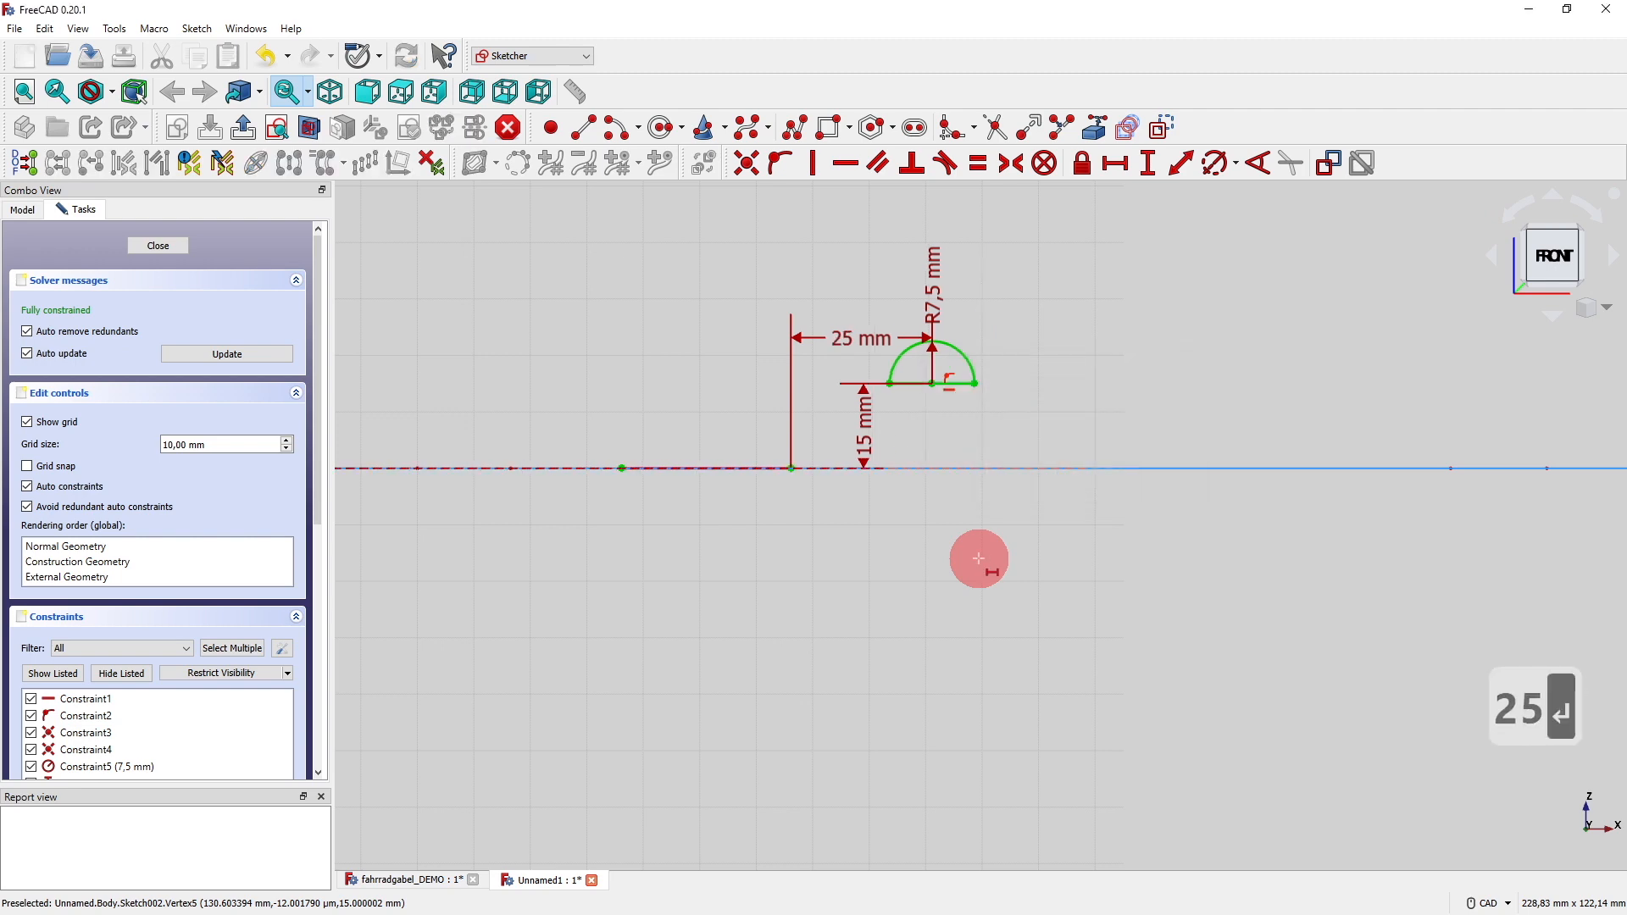
pyautogui.click(158, 246)
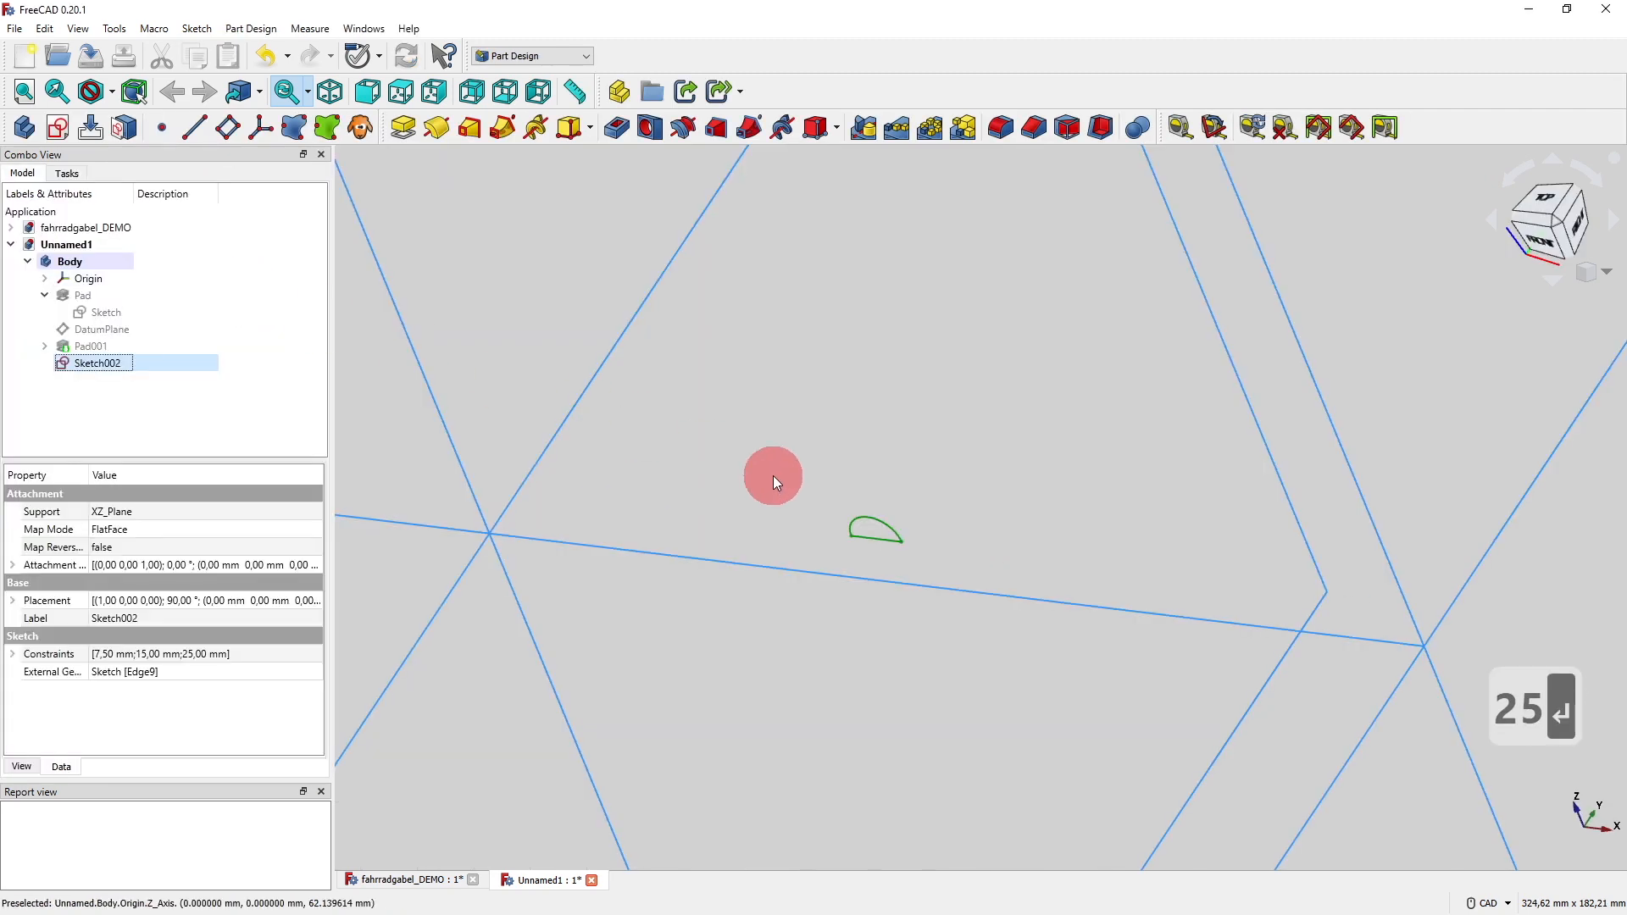
# Show the padded fork arm with its dropout and the datum plane alongside the semicircle sketch.
pyautogui.click(108, 347)
pyautogui.press('space')
pyautogui.moveTo(836, 610); pyautogui.dragTo(578, 539, button='middle')
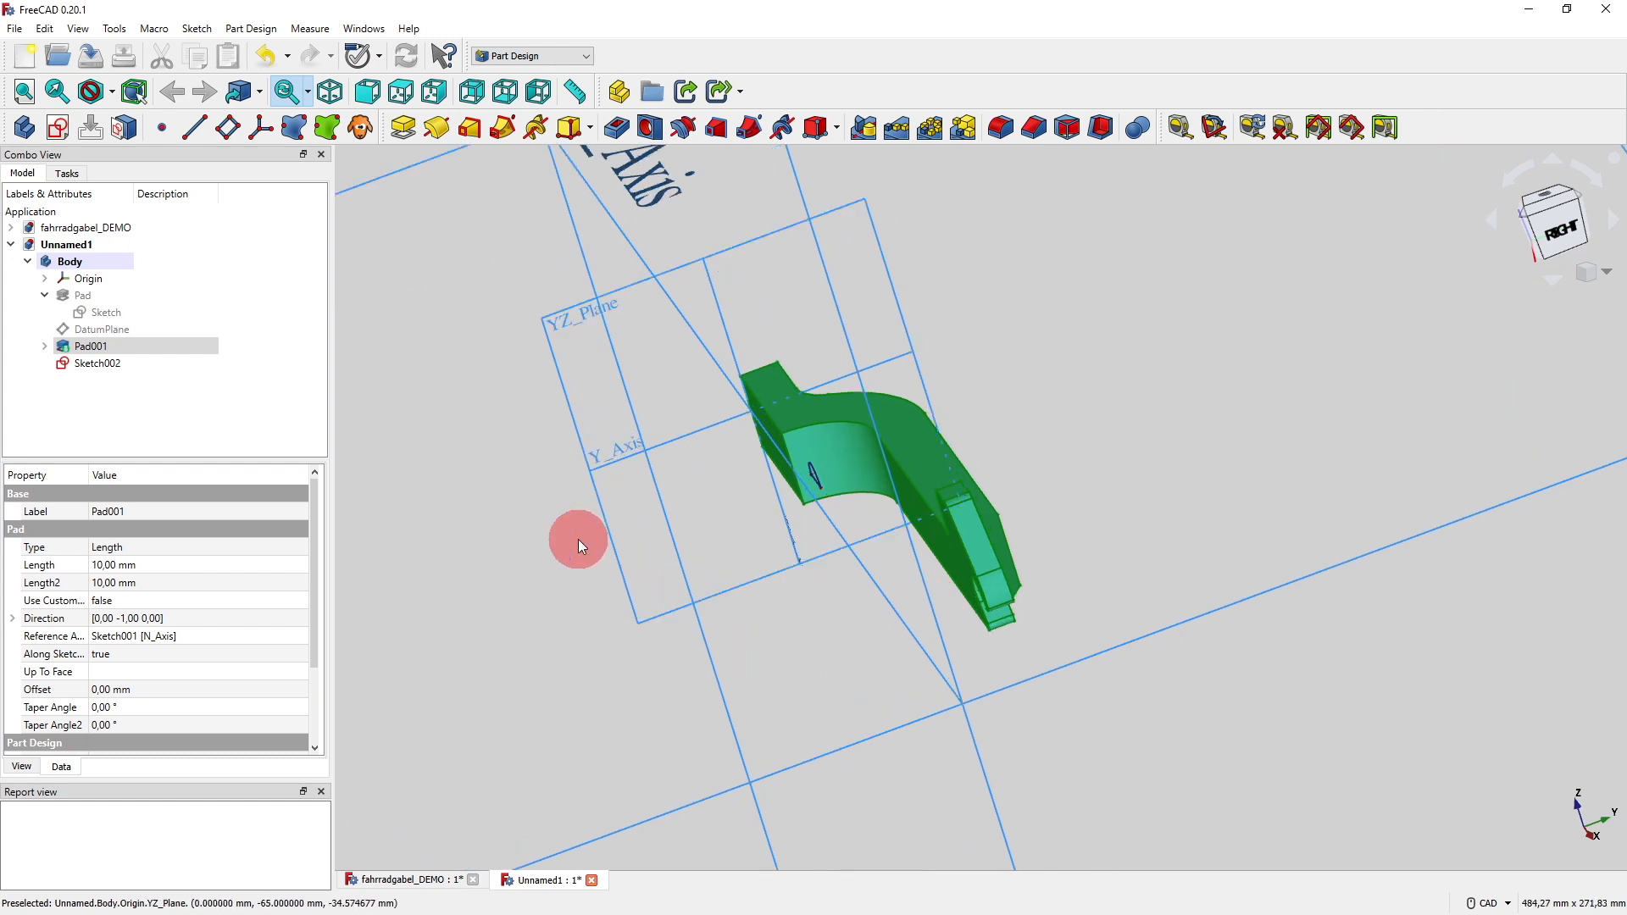
pyautogui.scroll(-2, 434, 514)
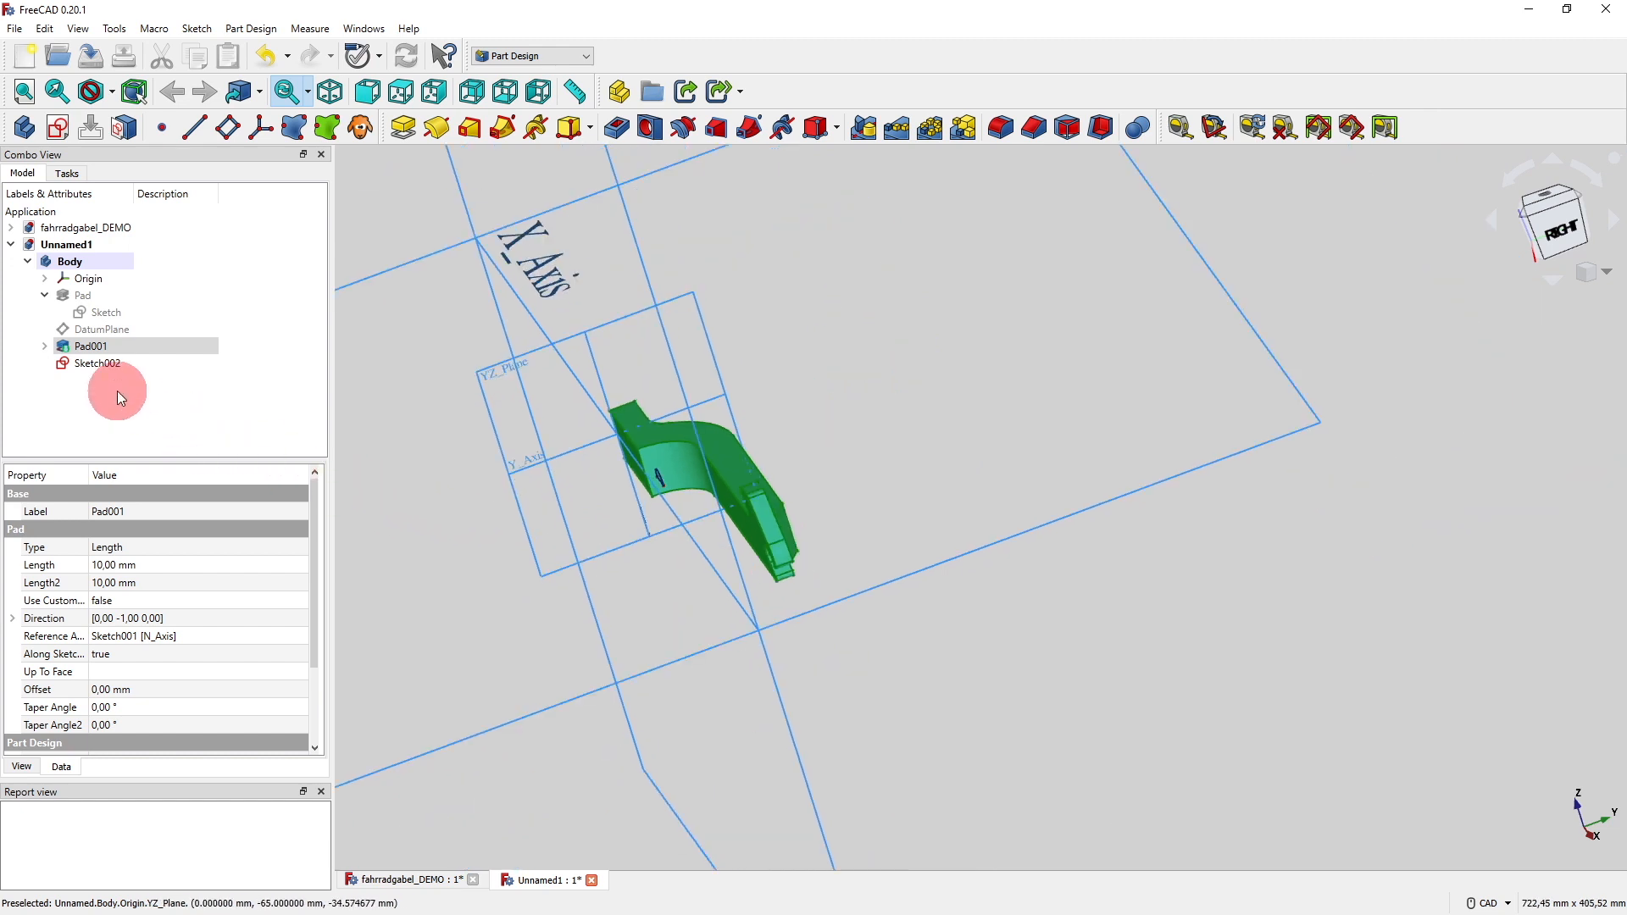
pyautogui.click(112, 365)
pyautogui.moveTo(525, 500)
pyautogui.mouseDown(button='middle')
pyautogui.moveTo(579, 523)
pyautogui.moveTo(618, 501)
pyautogui.moveTo(621, 519)
pyautogui.mouseUp(button='middle')
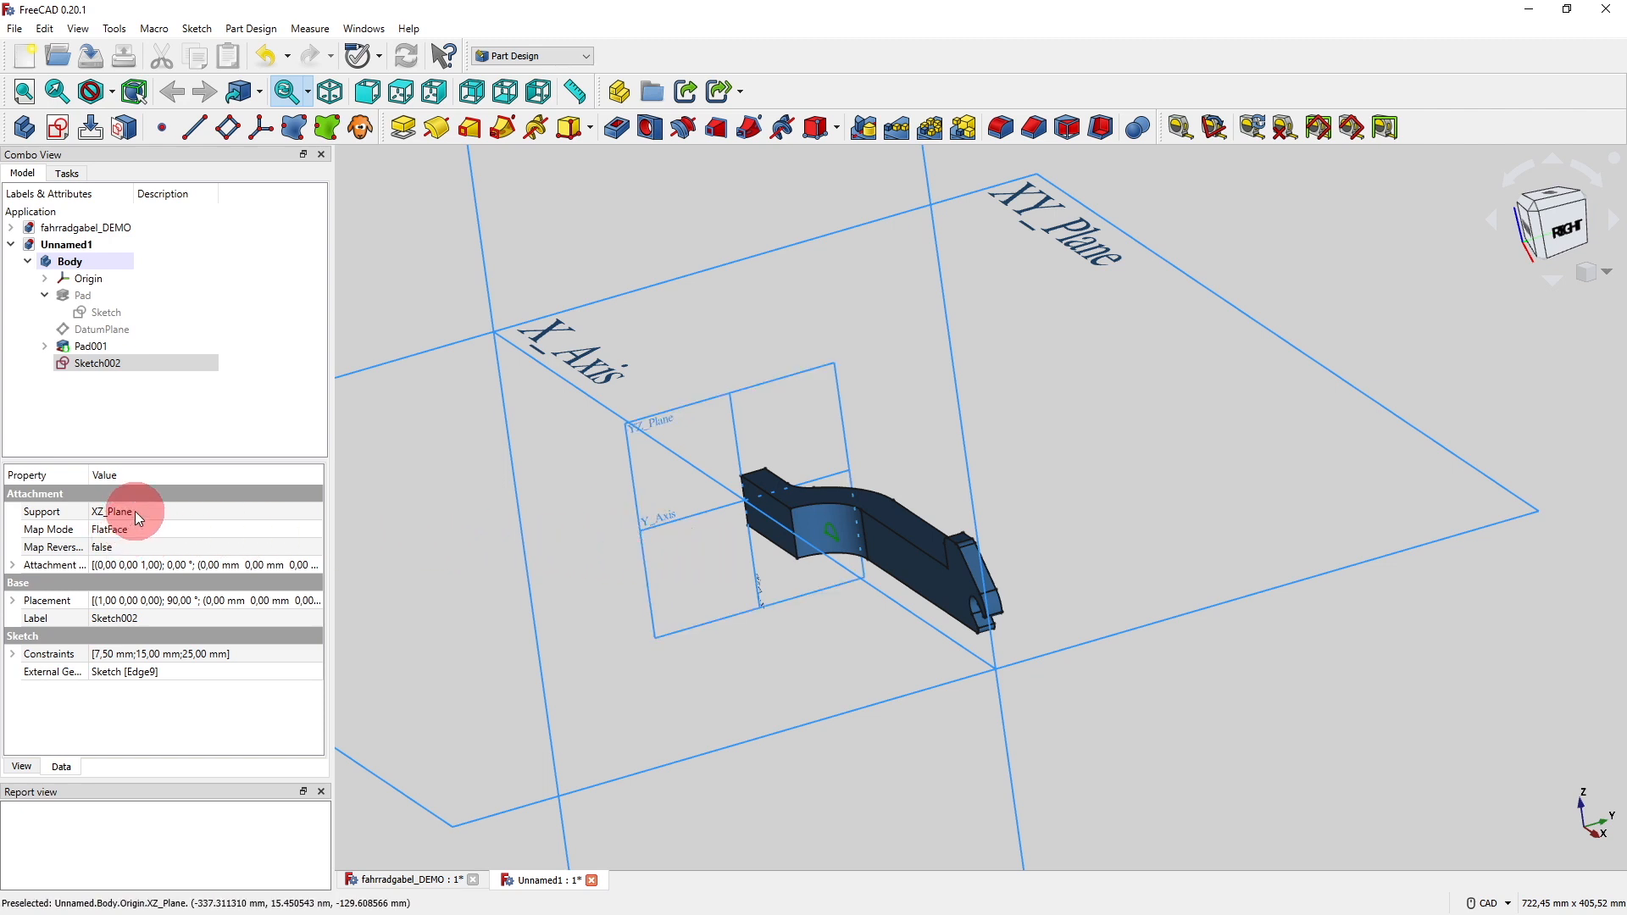
pyautogui.click(112, 333)
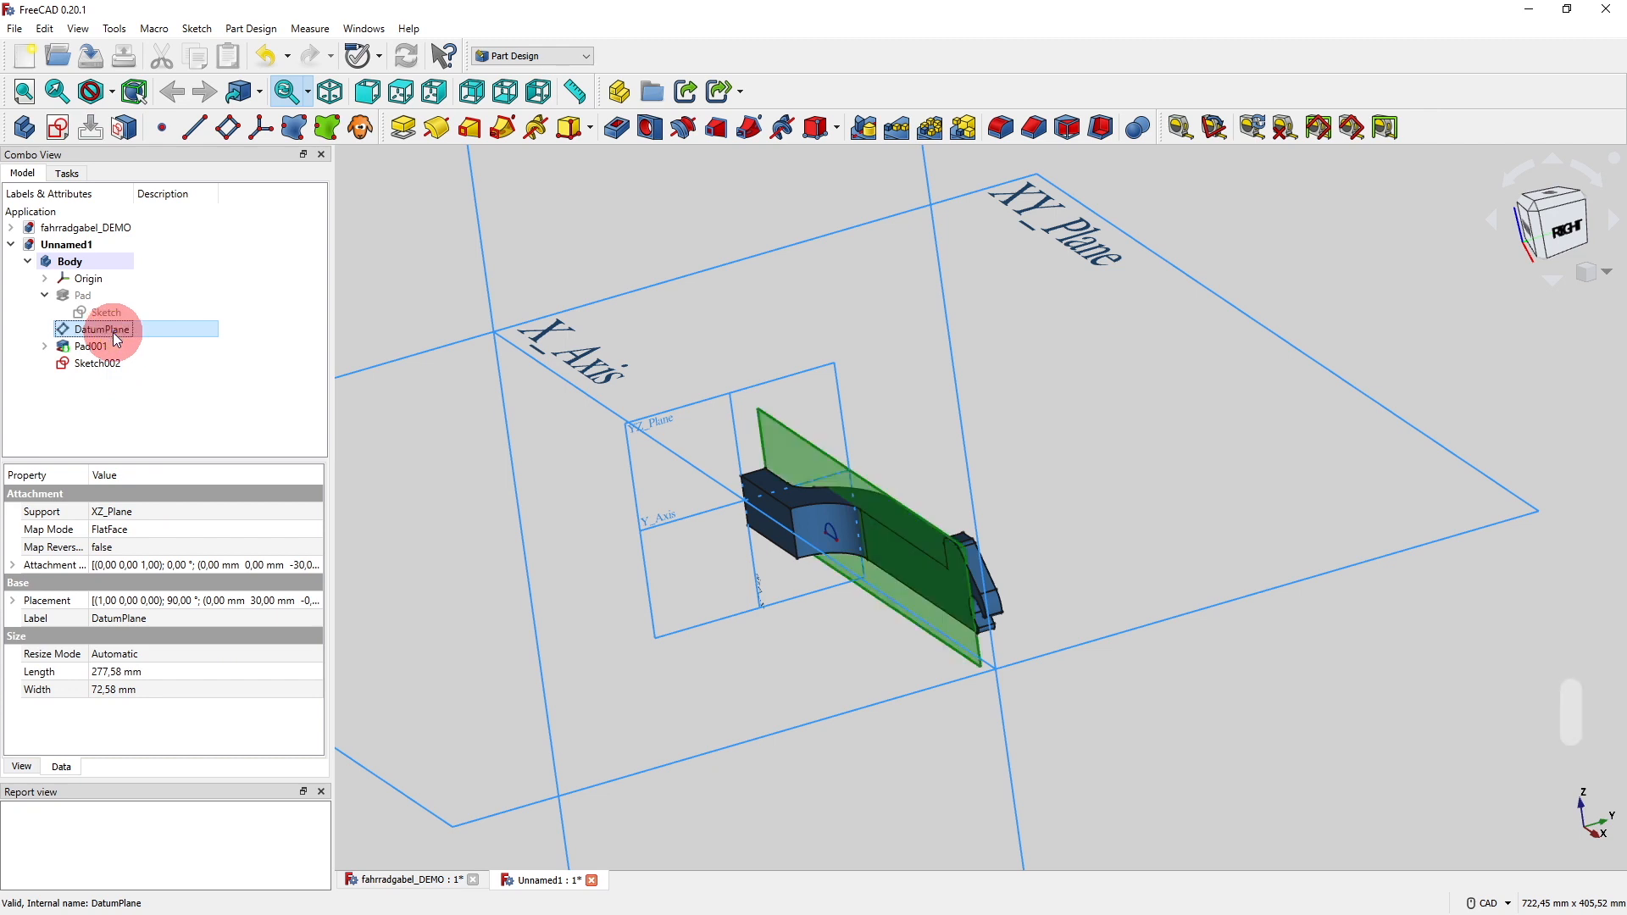
pyautogui.click(167, 413)
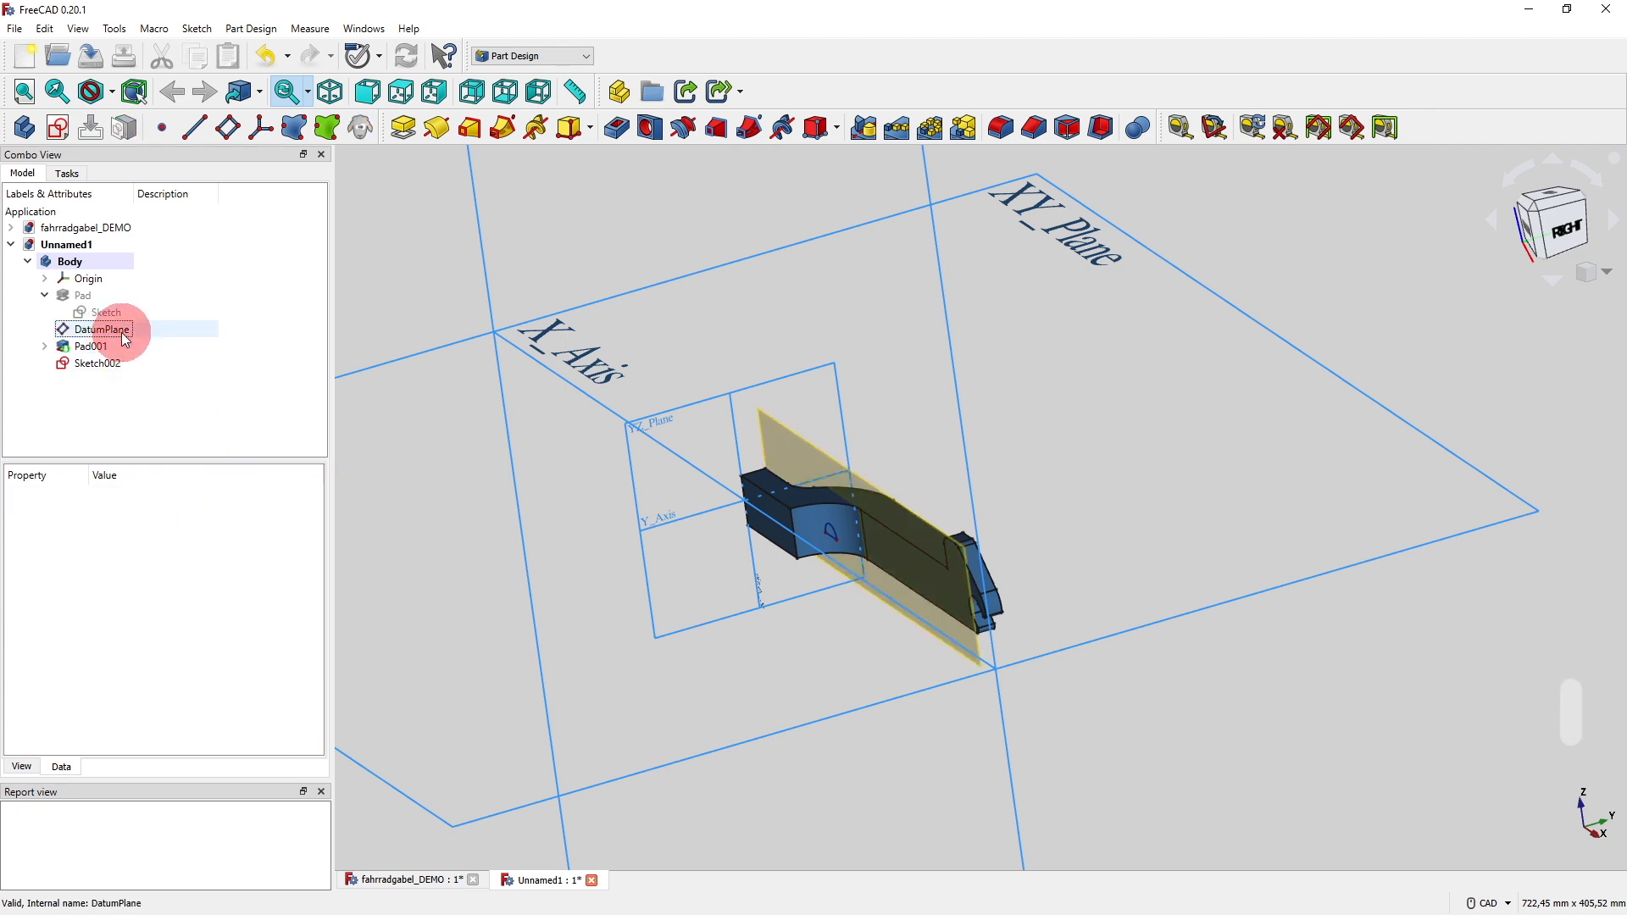
pyautogui.click(122, 333)
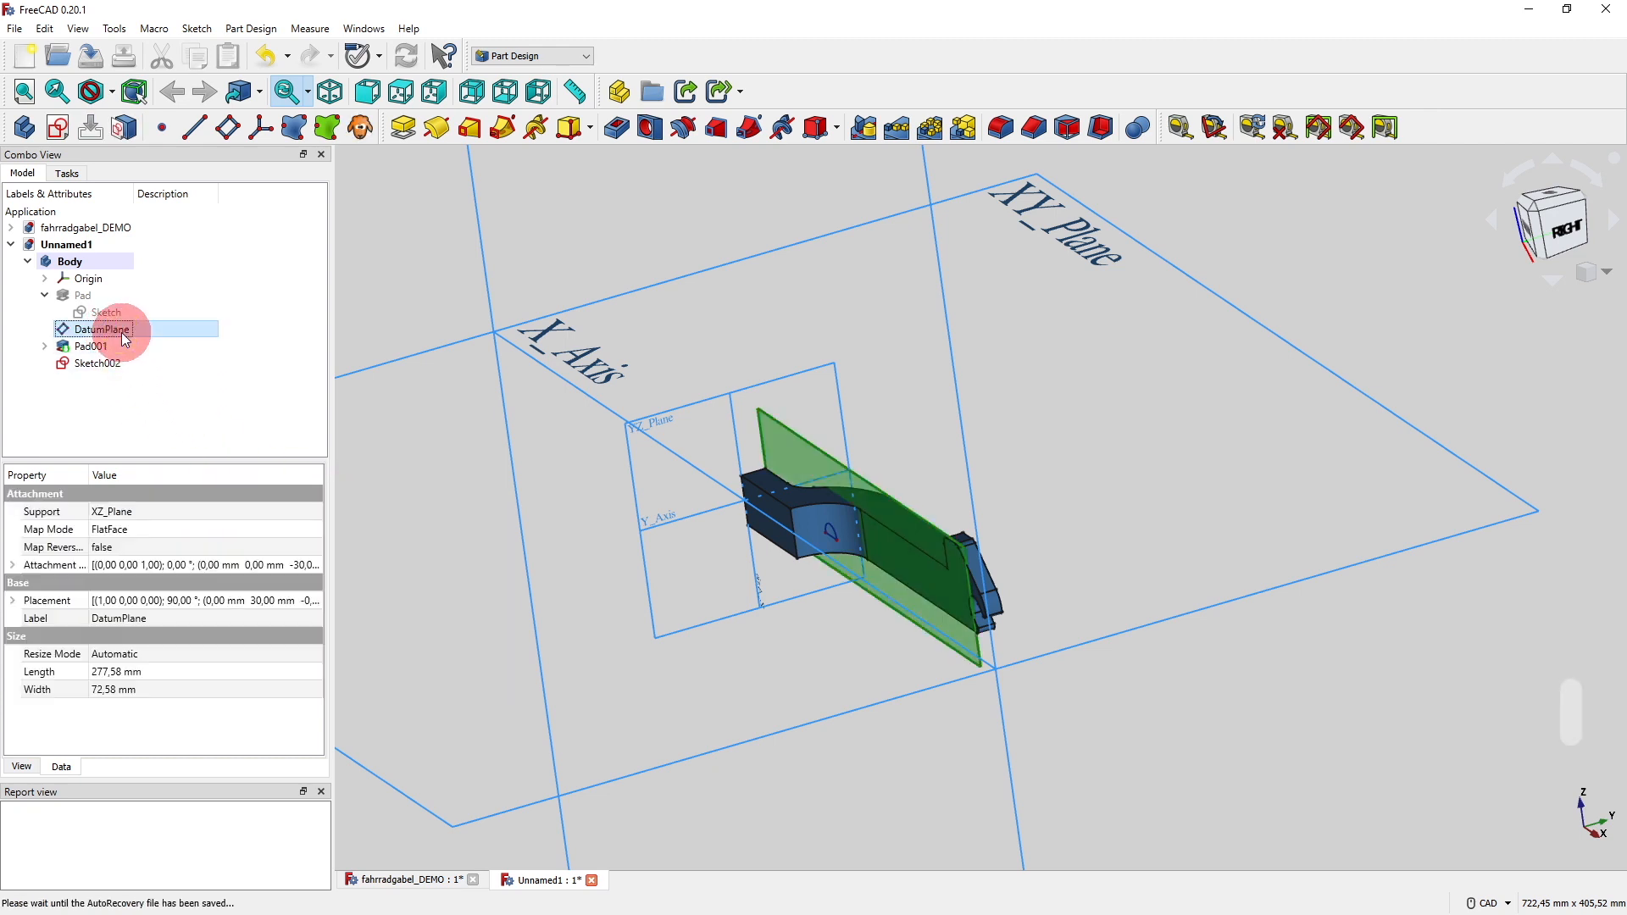
# Change the semicircle sketch's attachment support from XZ_Plane to DatumPlane and recompute the document.
pyautogui.click(107, 377)
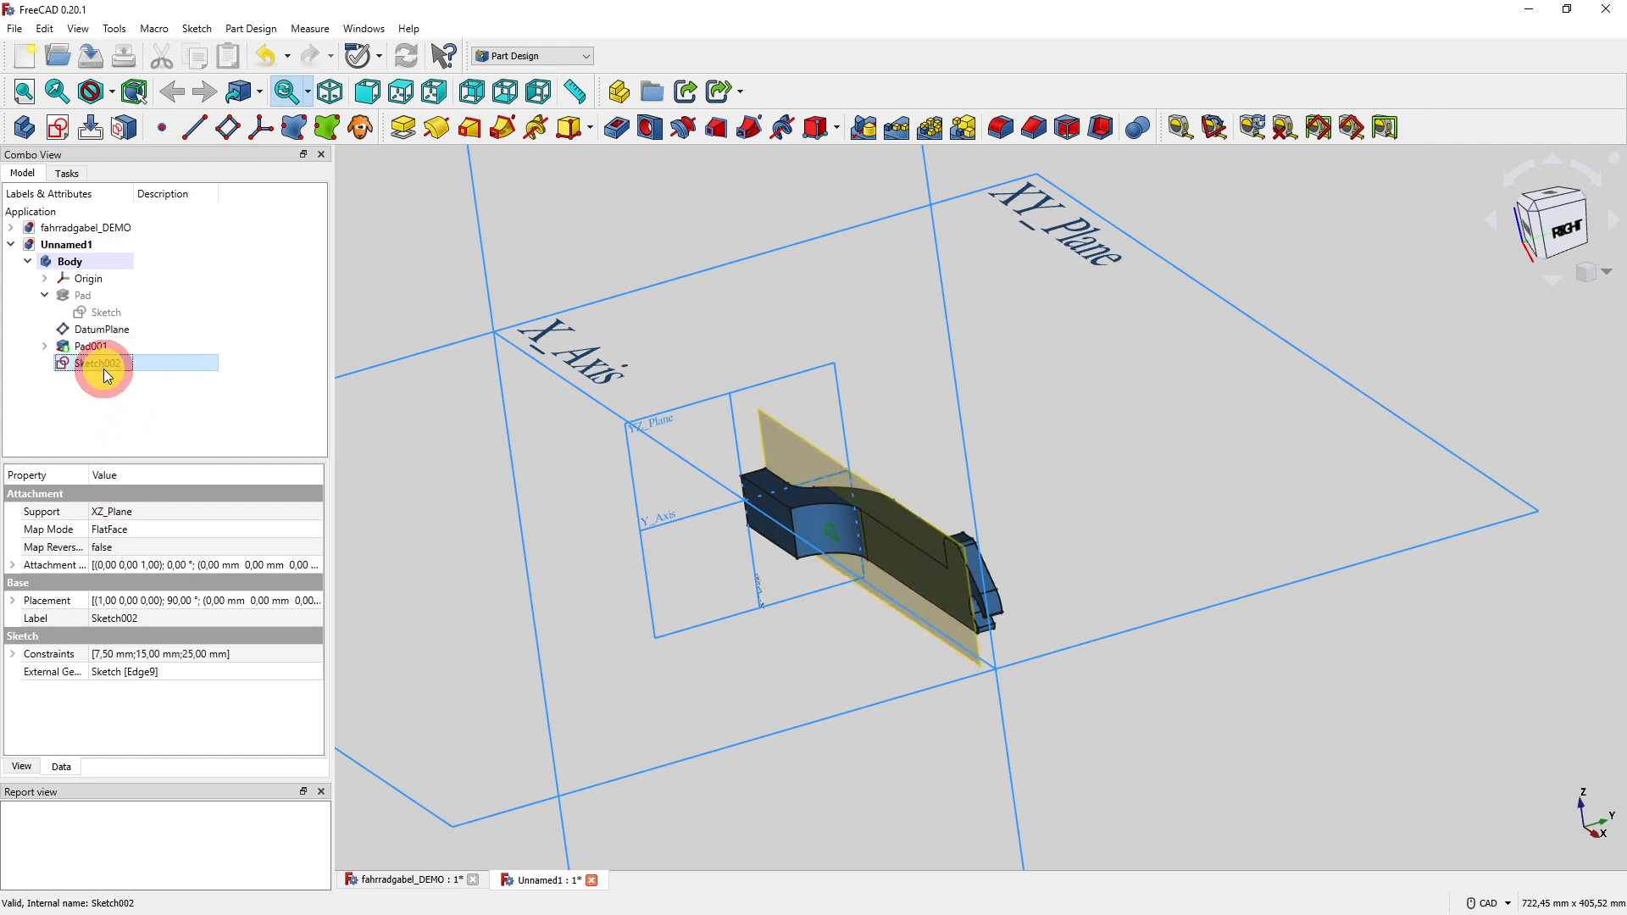
pyautogui.click(159, 515)
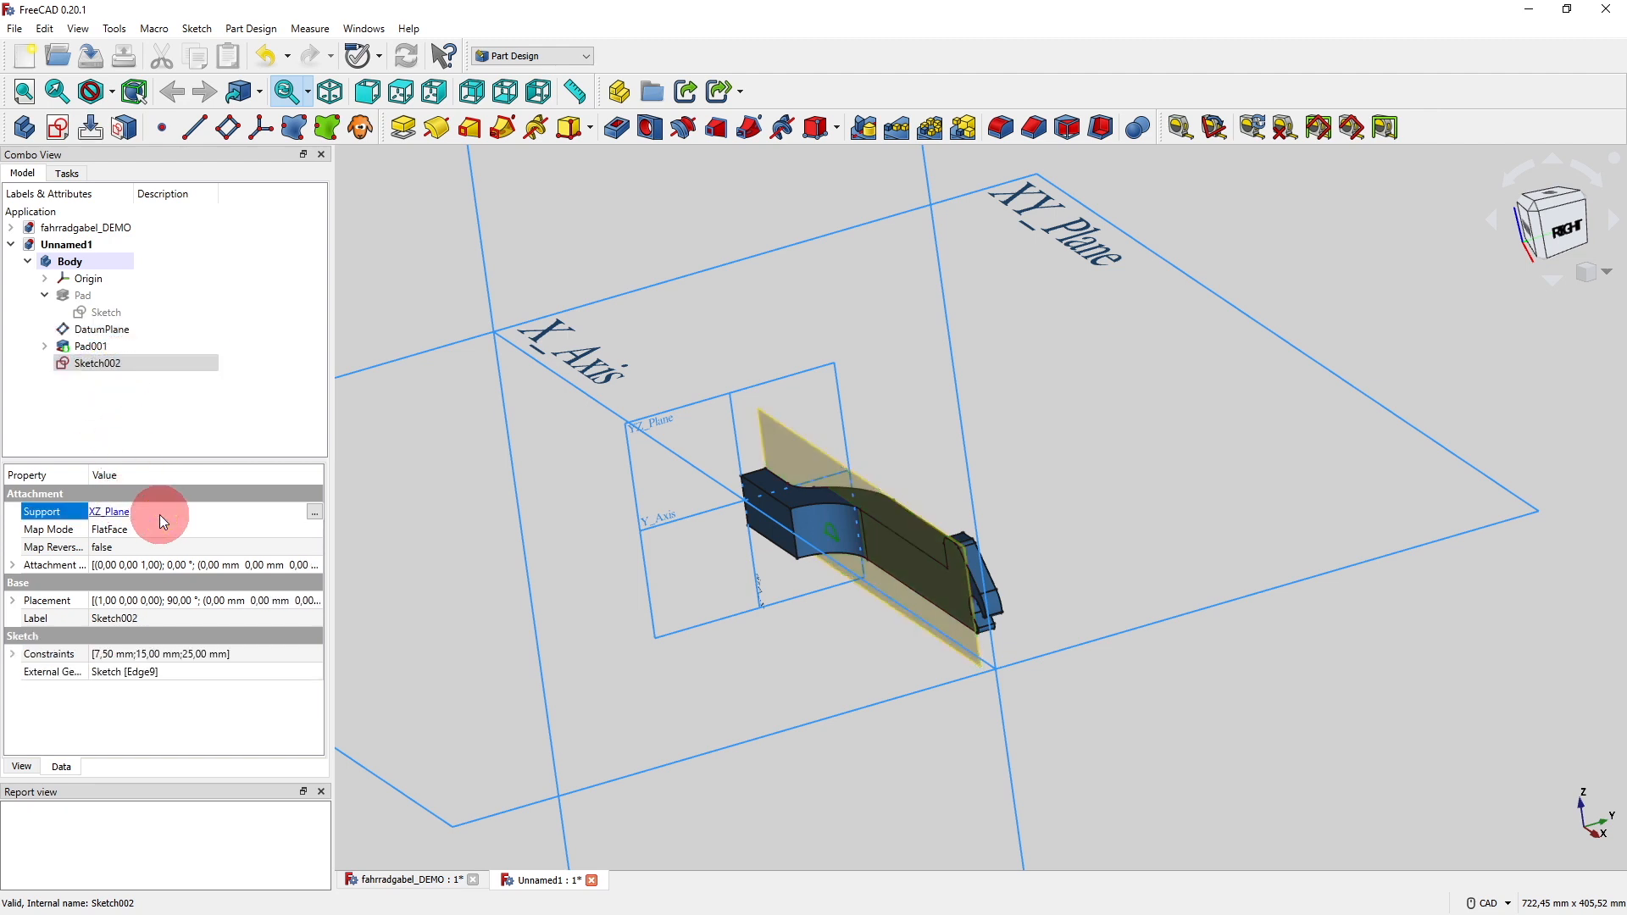
pyautogui.click(315, 511)
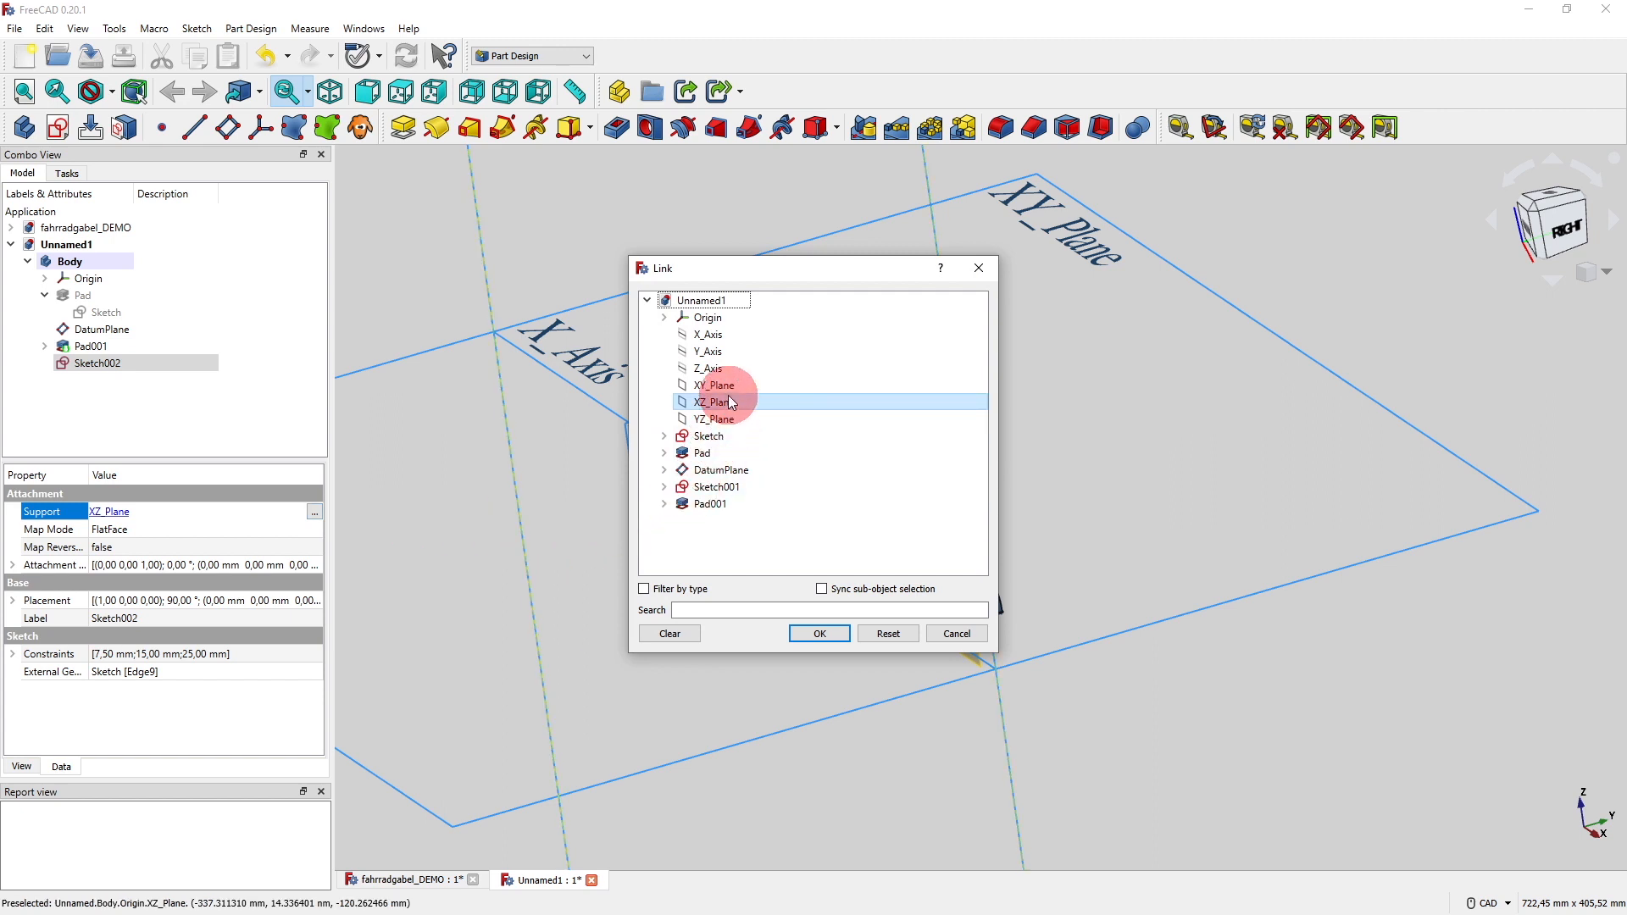
pyautogui.click(749, 472)
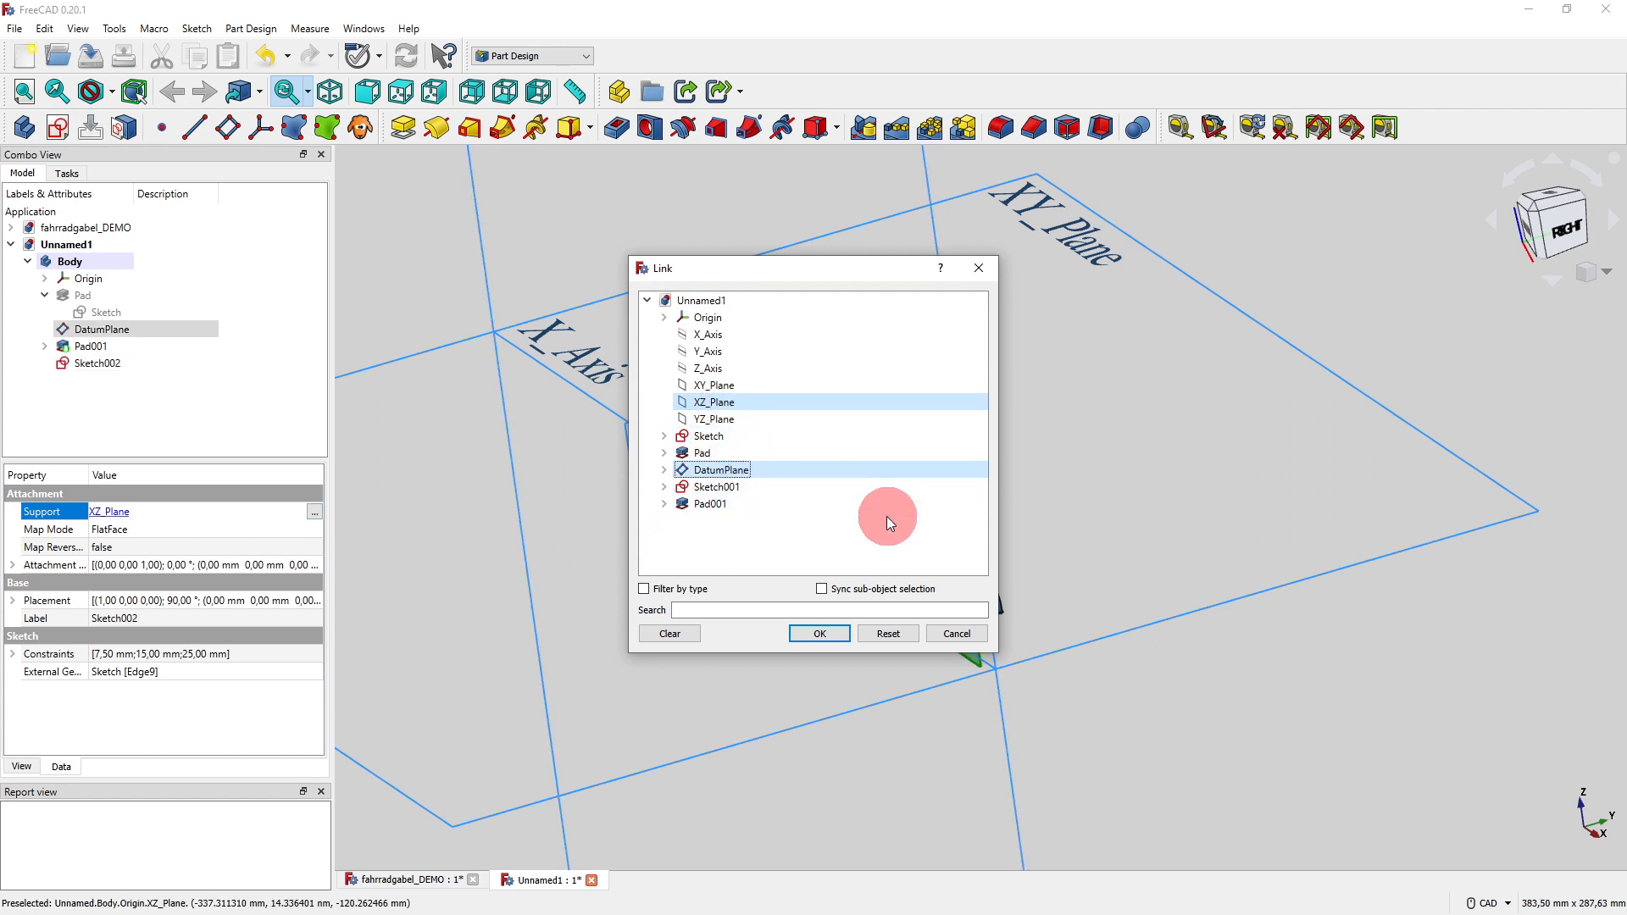
pyautogui.click(719, 403)
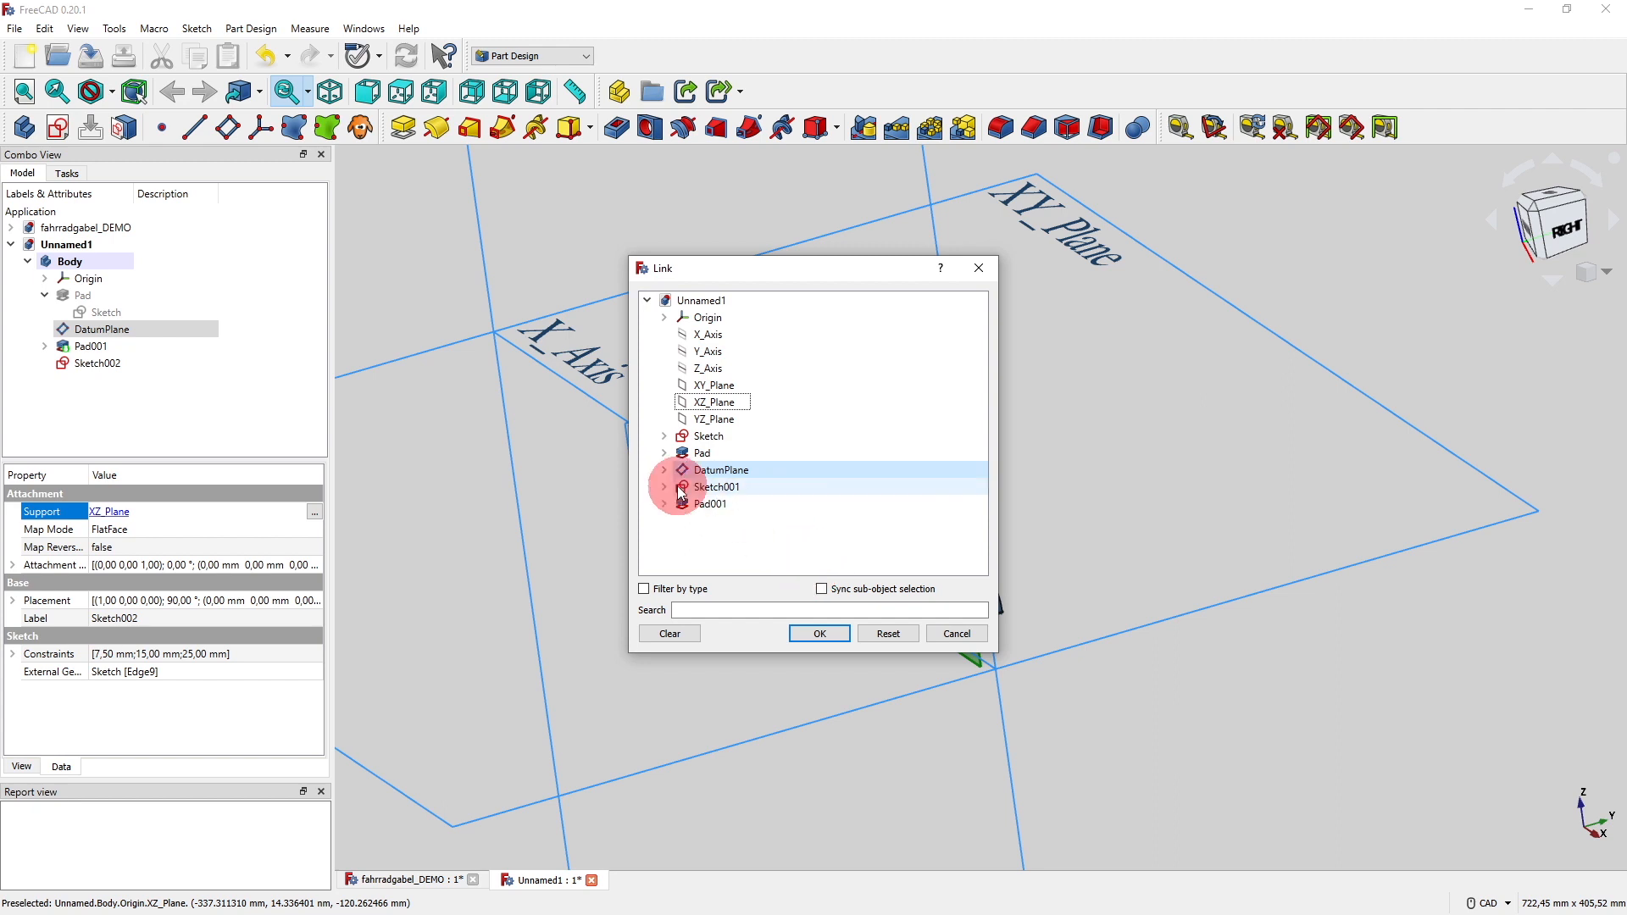
pyautogui.click(817, 636)
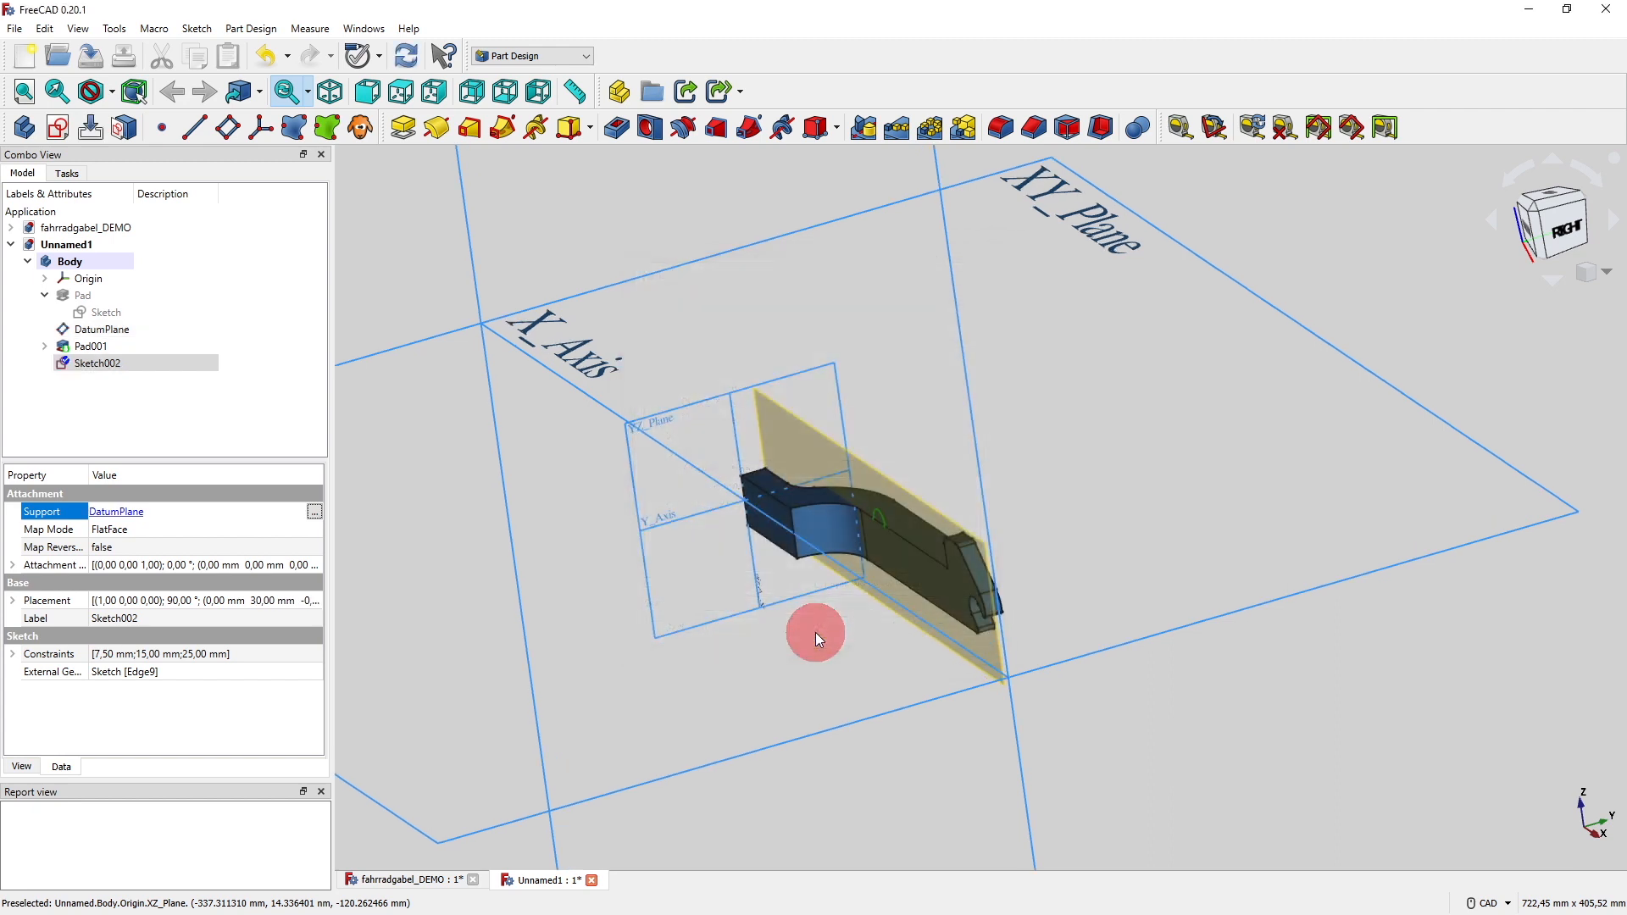
pyautogui.scroll(2, 789, 648)
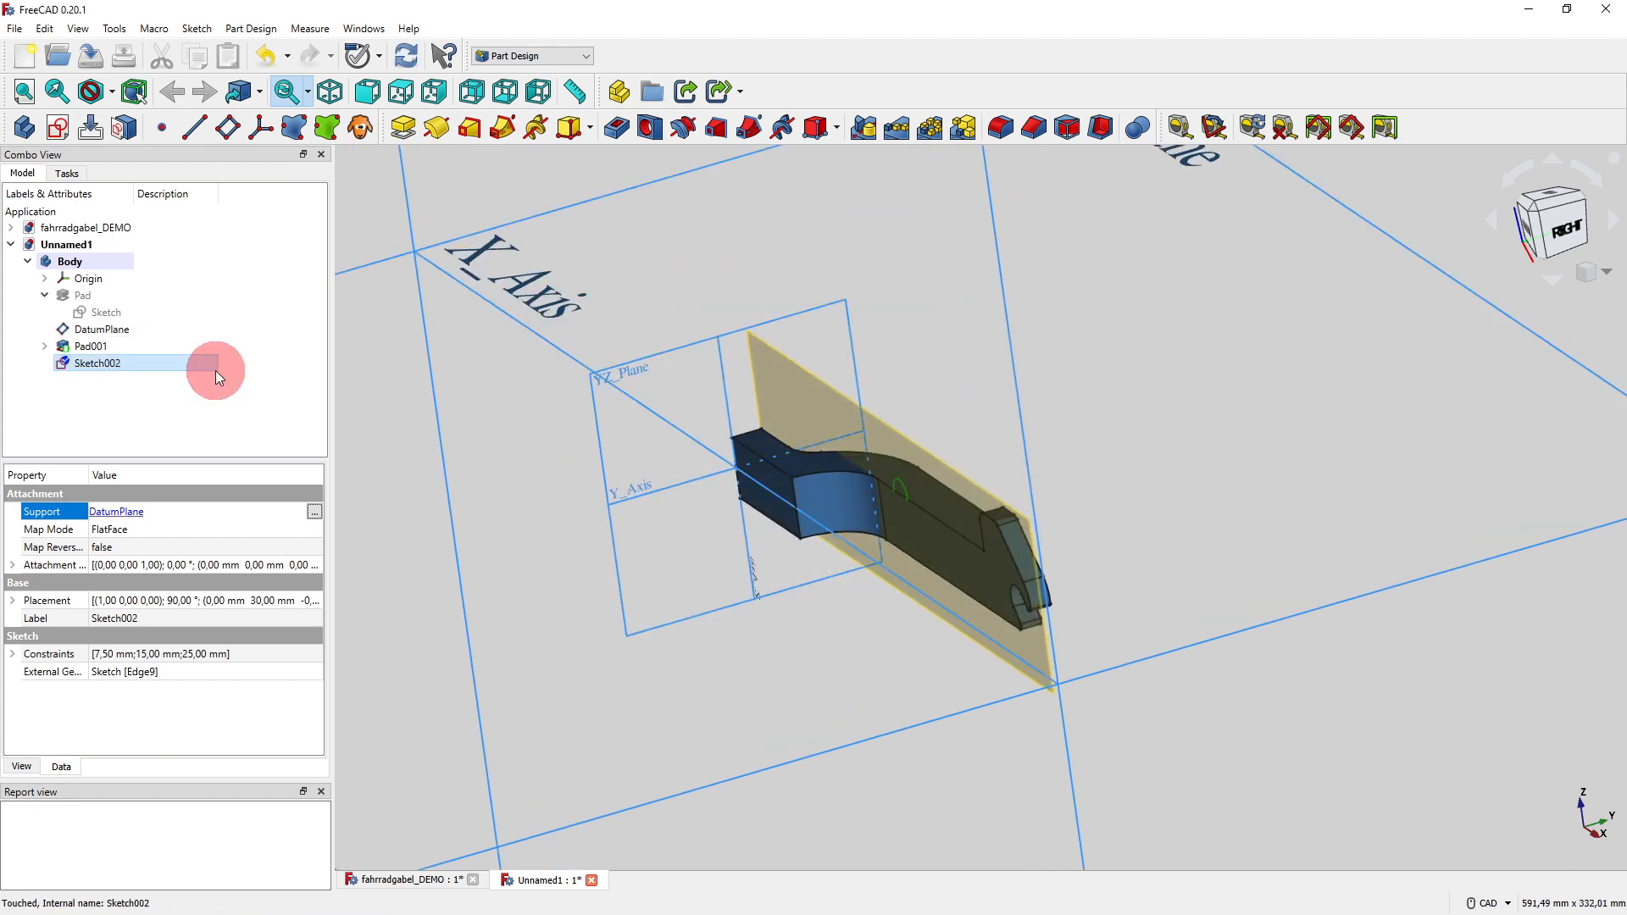
pyautogui.click(409, 54)
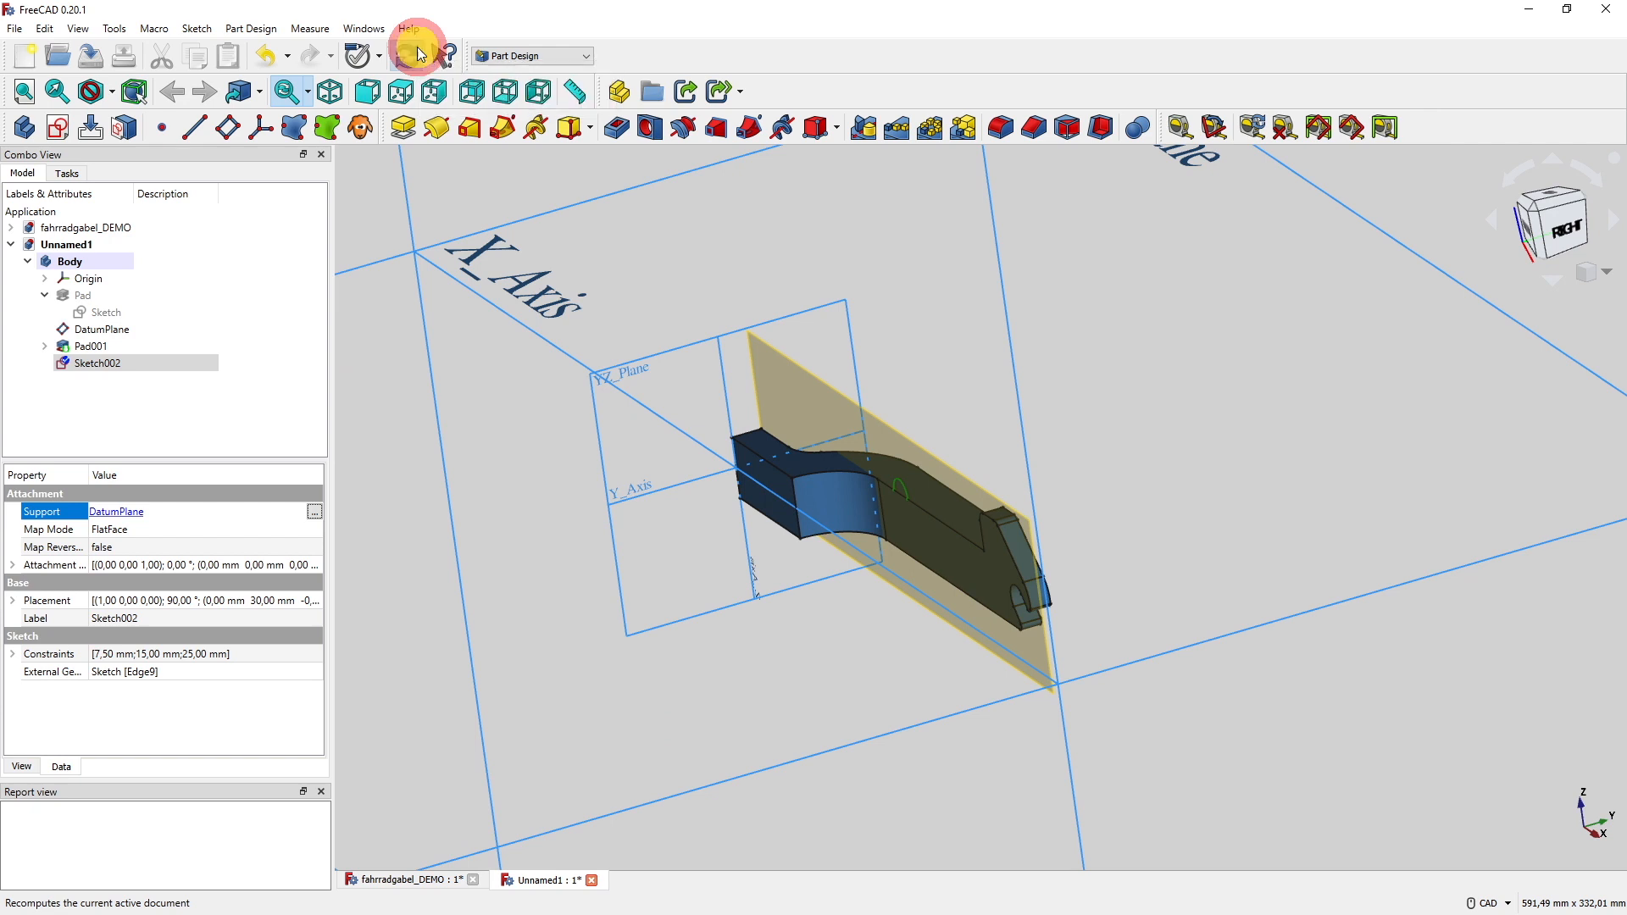
# Pad the semicircle sketch 5 mm in the reversed direction and clear the report messages.
pyautogui.click(111, 370)
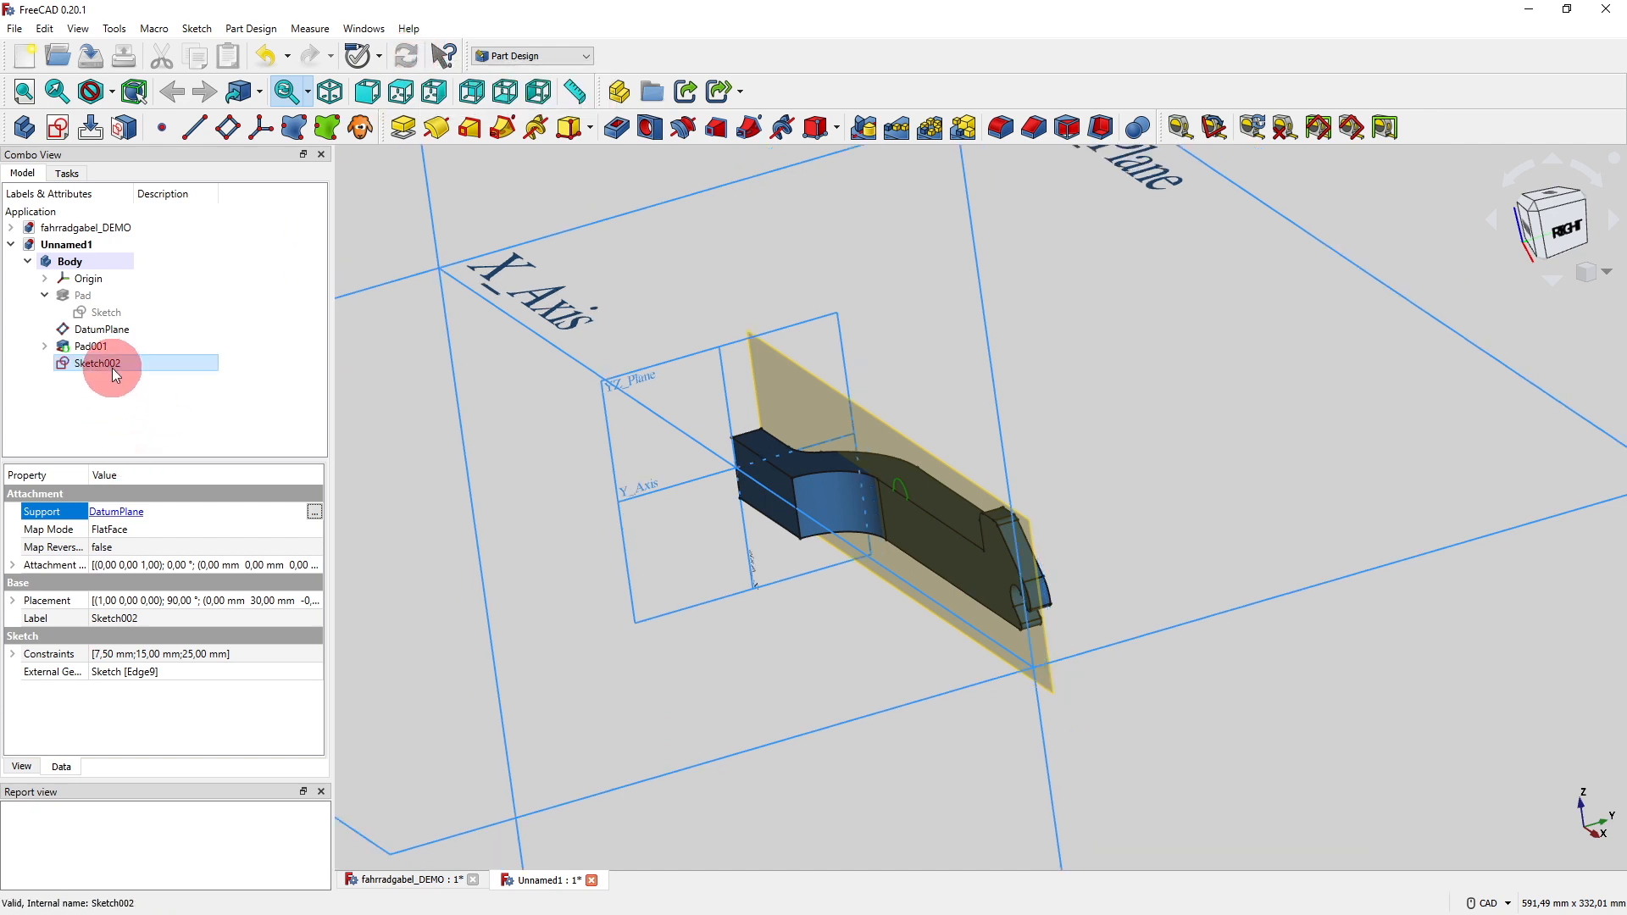
pyautogui.click(732, 643)
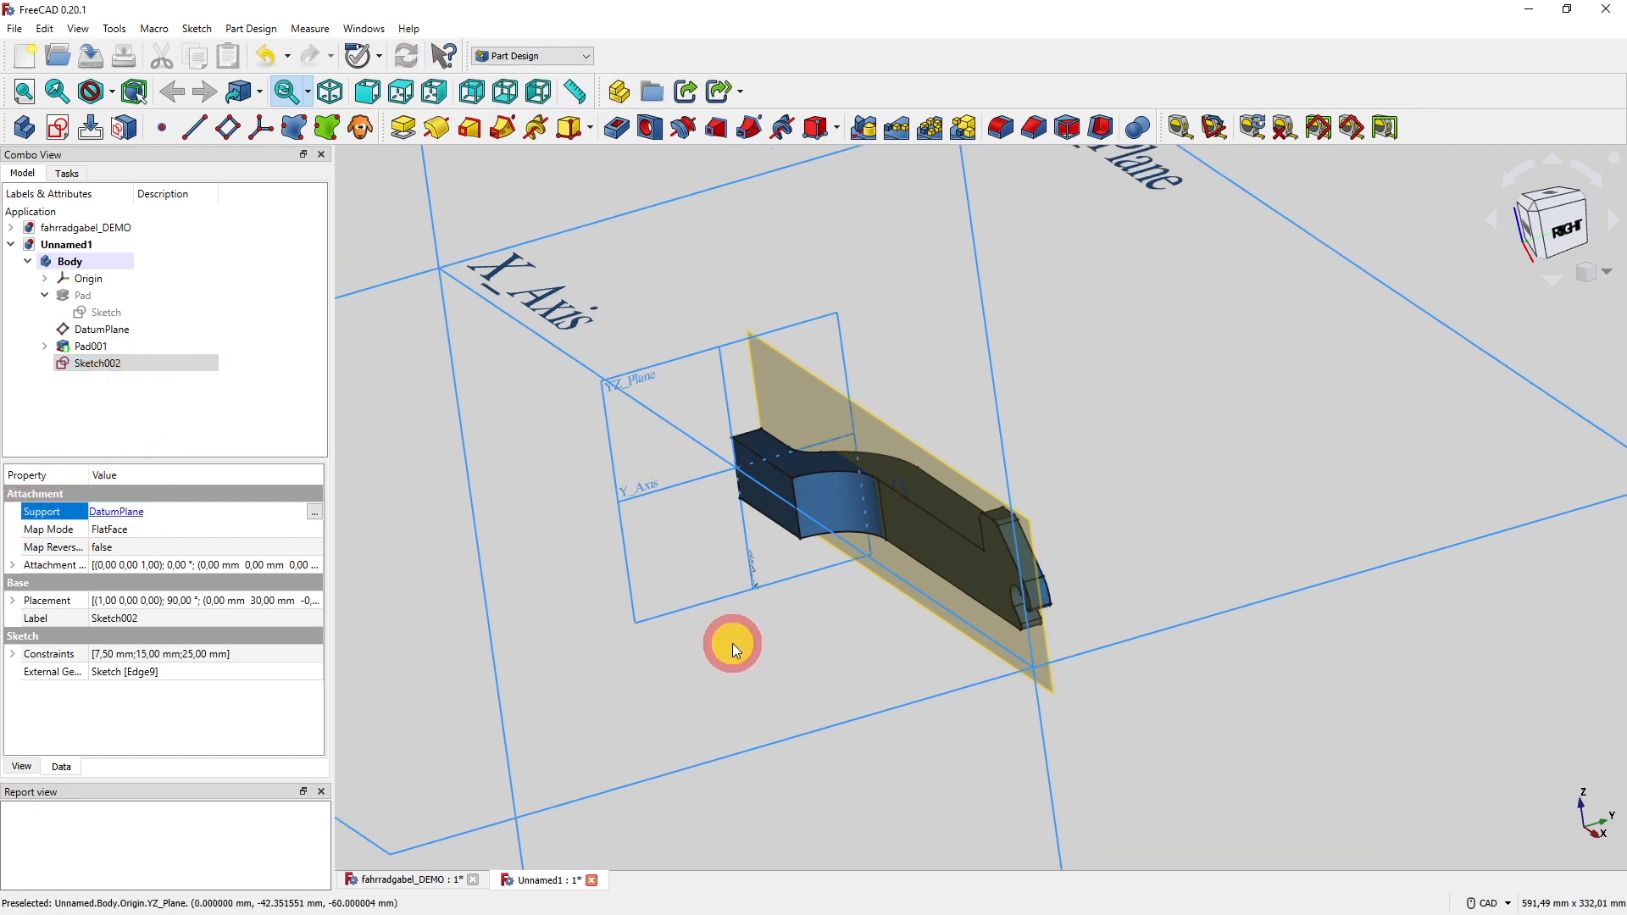
pyautogui.scroll(2, 765, 641)
pyautogui.moveTo(764, 641)
pyautogui.mouseDown(button='middle')
pyautogui.moveTo(705, 674)
pyautogui.moveTo(633, 666)
pyautogui.moveTo(632, 647)
pyautogui.moveTo(734, 647)
pyautogui.mouseUp(button='middle')
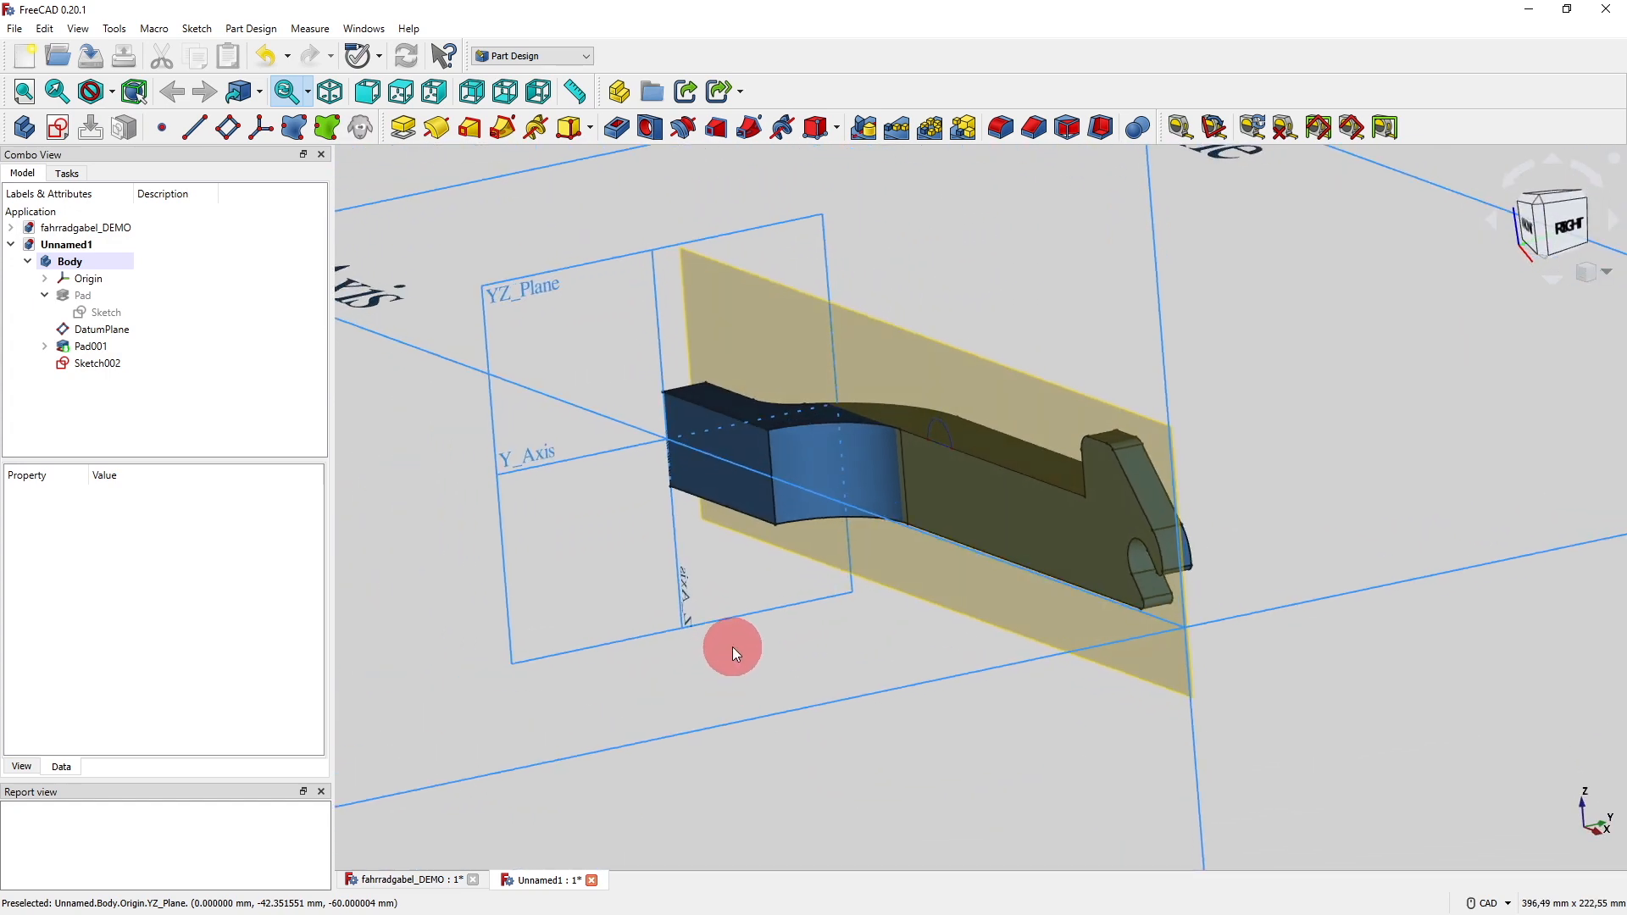
pyautogui.click(407, 136)
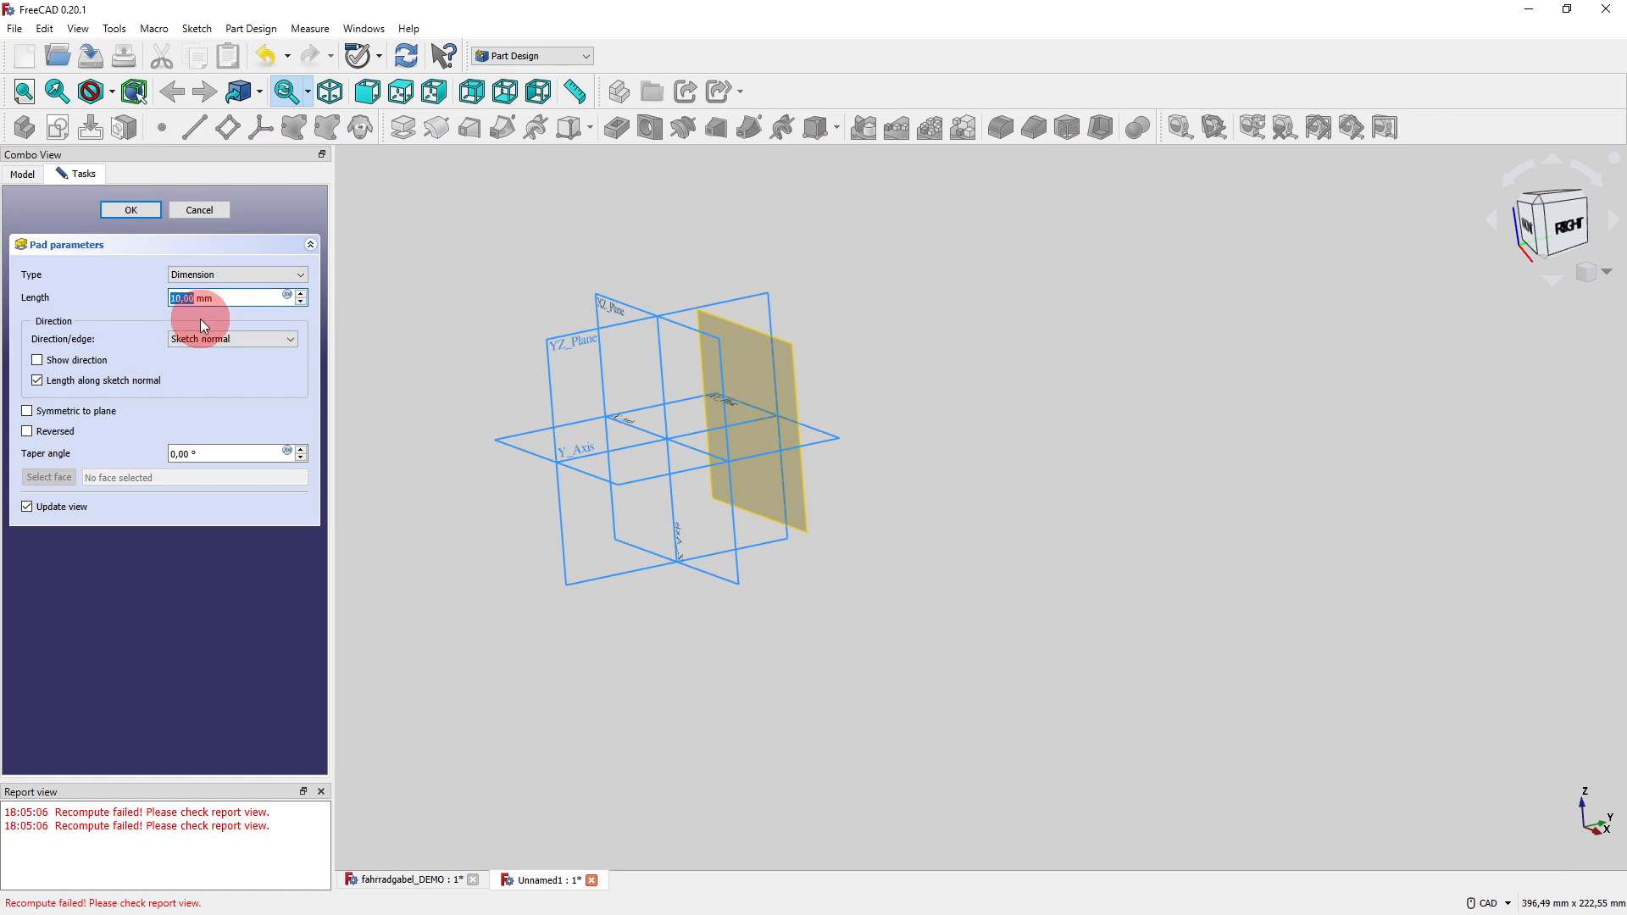
pyautogui.write('5')
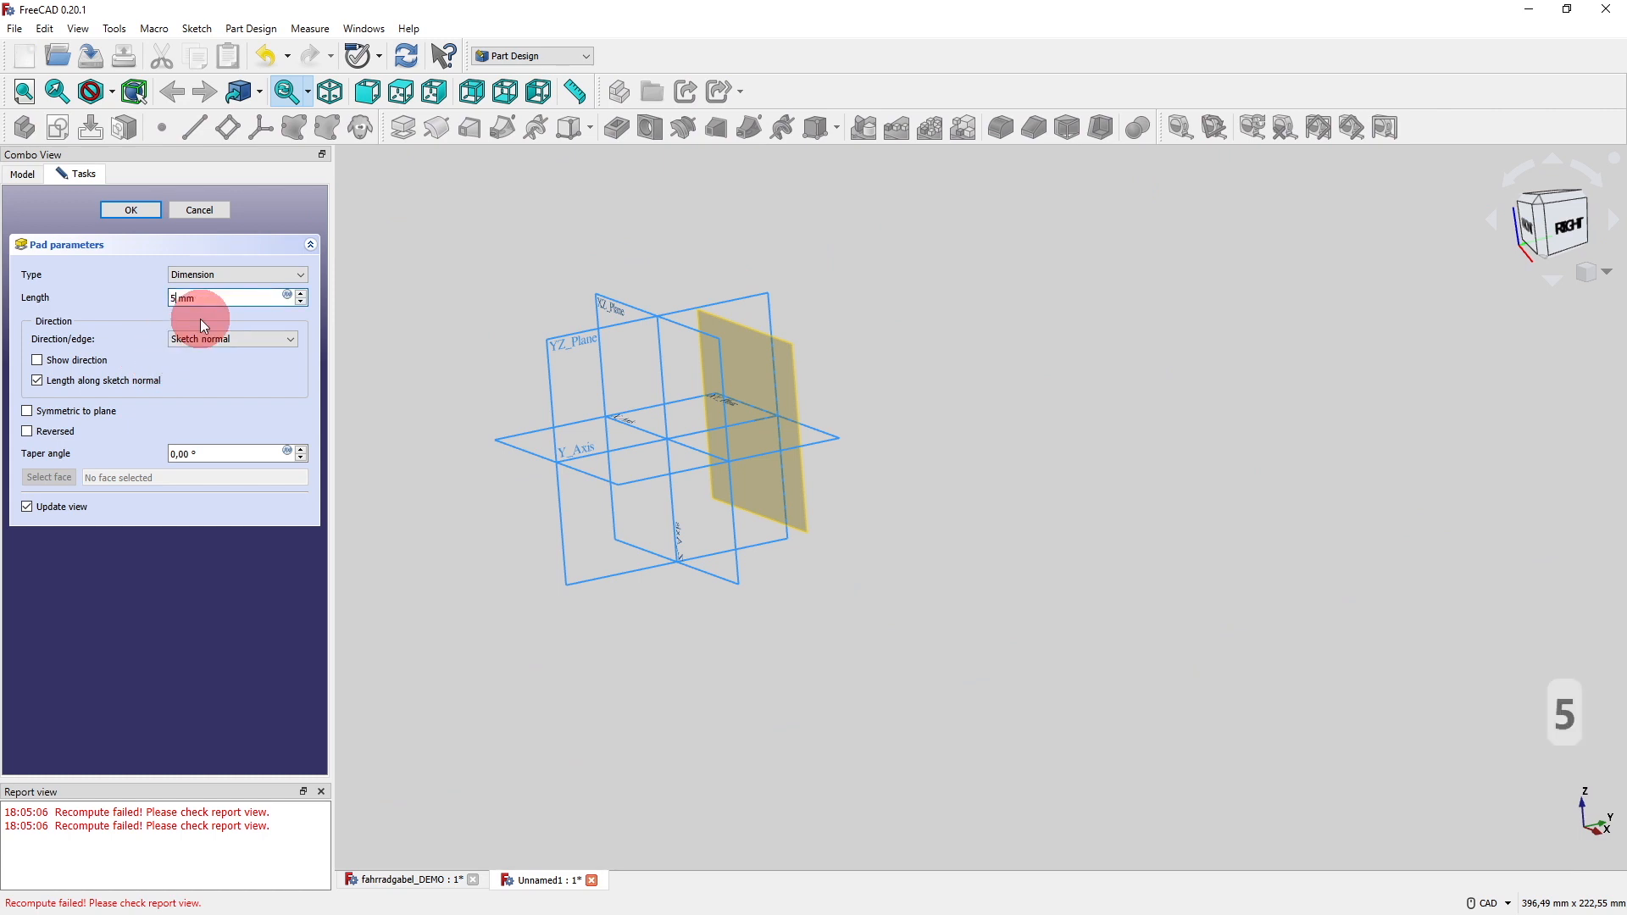
pyautogui.click(34, 431)
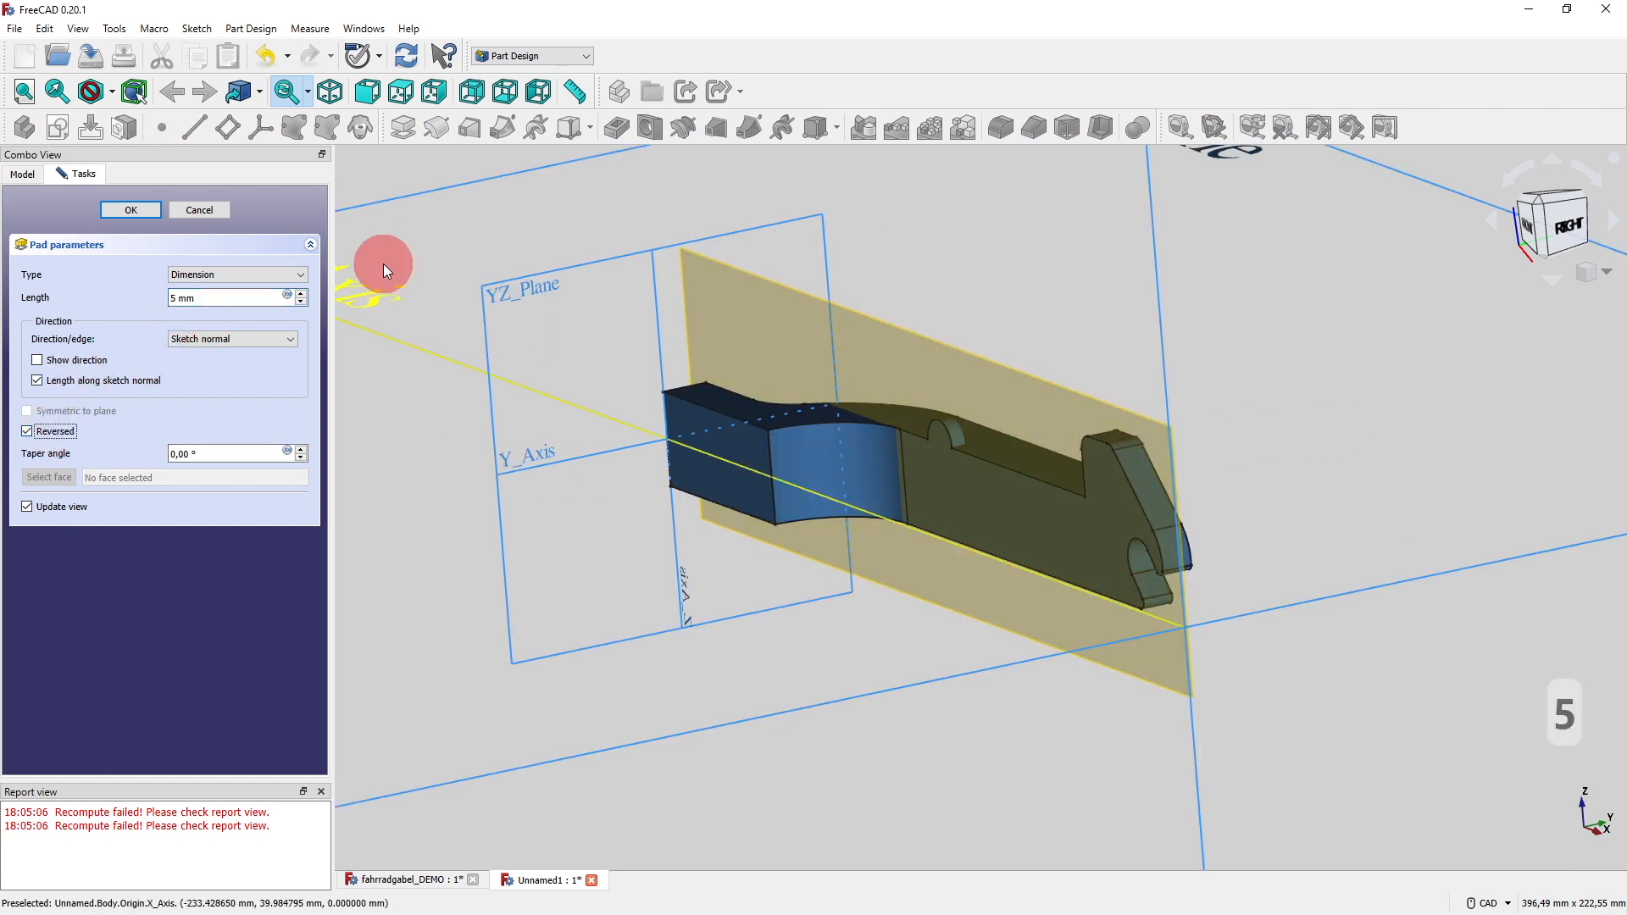
pyautogui.click(127, 211)
pyautogui.rightClick(282, 866)
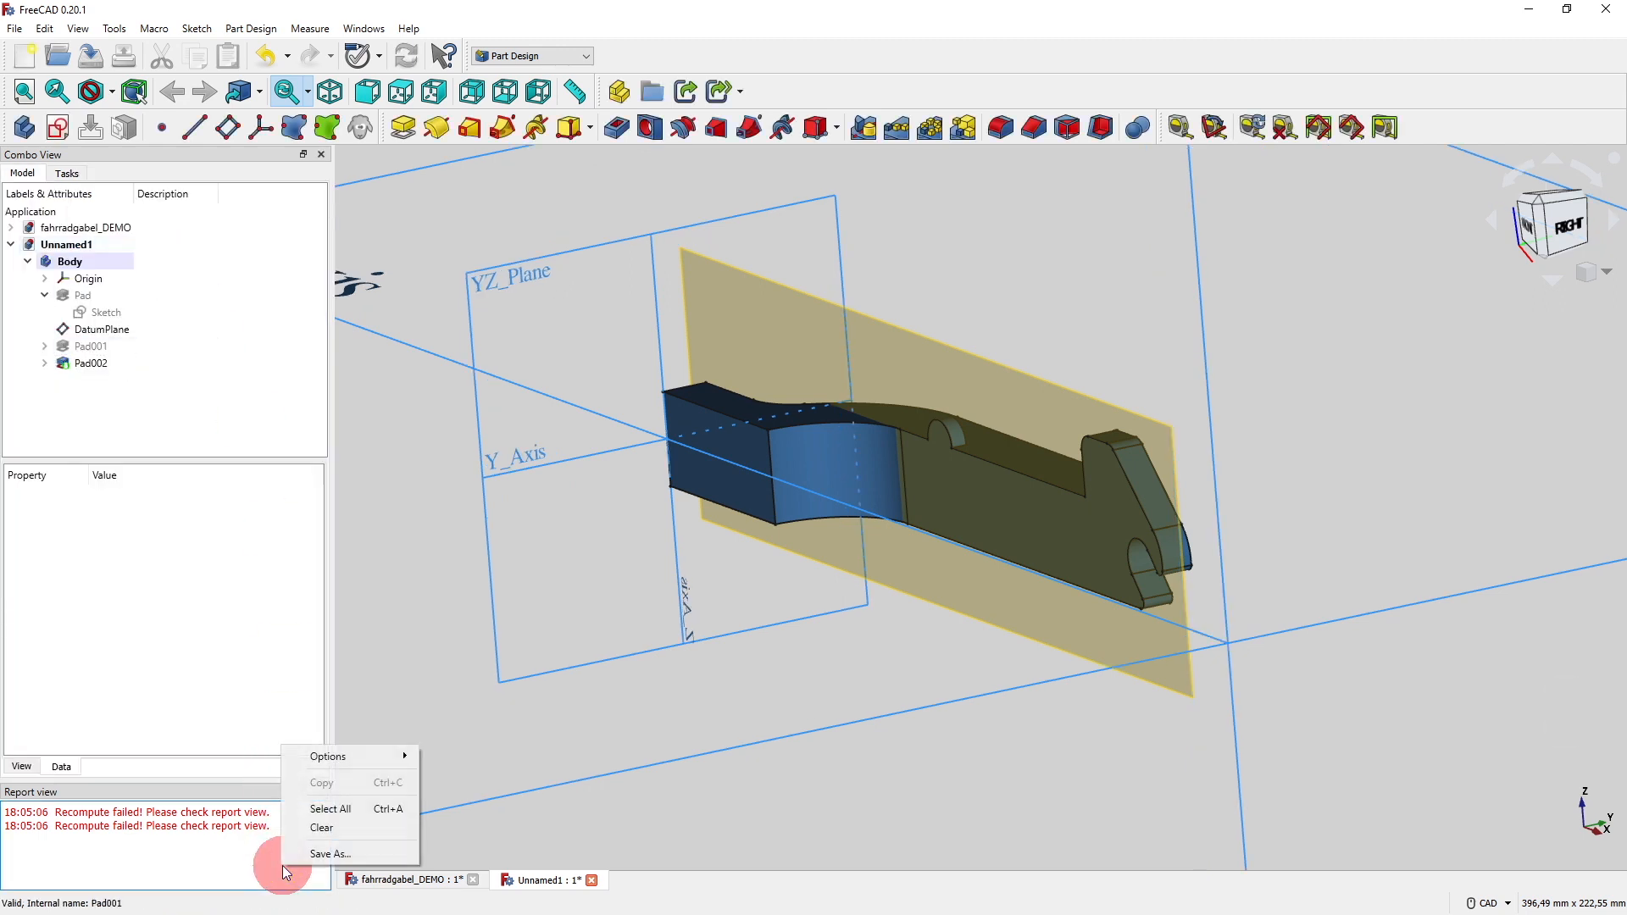
pyautogui.click(338, 828)
# Create a linear pattern of the semicircular pad along the horizontal sketch axis with 3 occurrences over a 70 mm length.
pyautogui.click(160, 359)
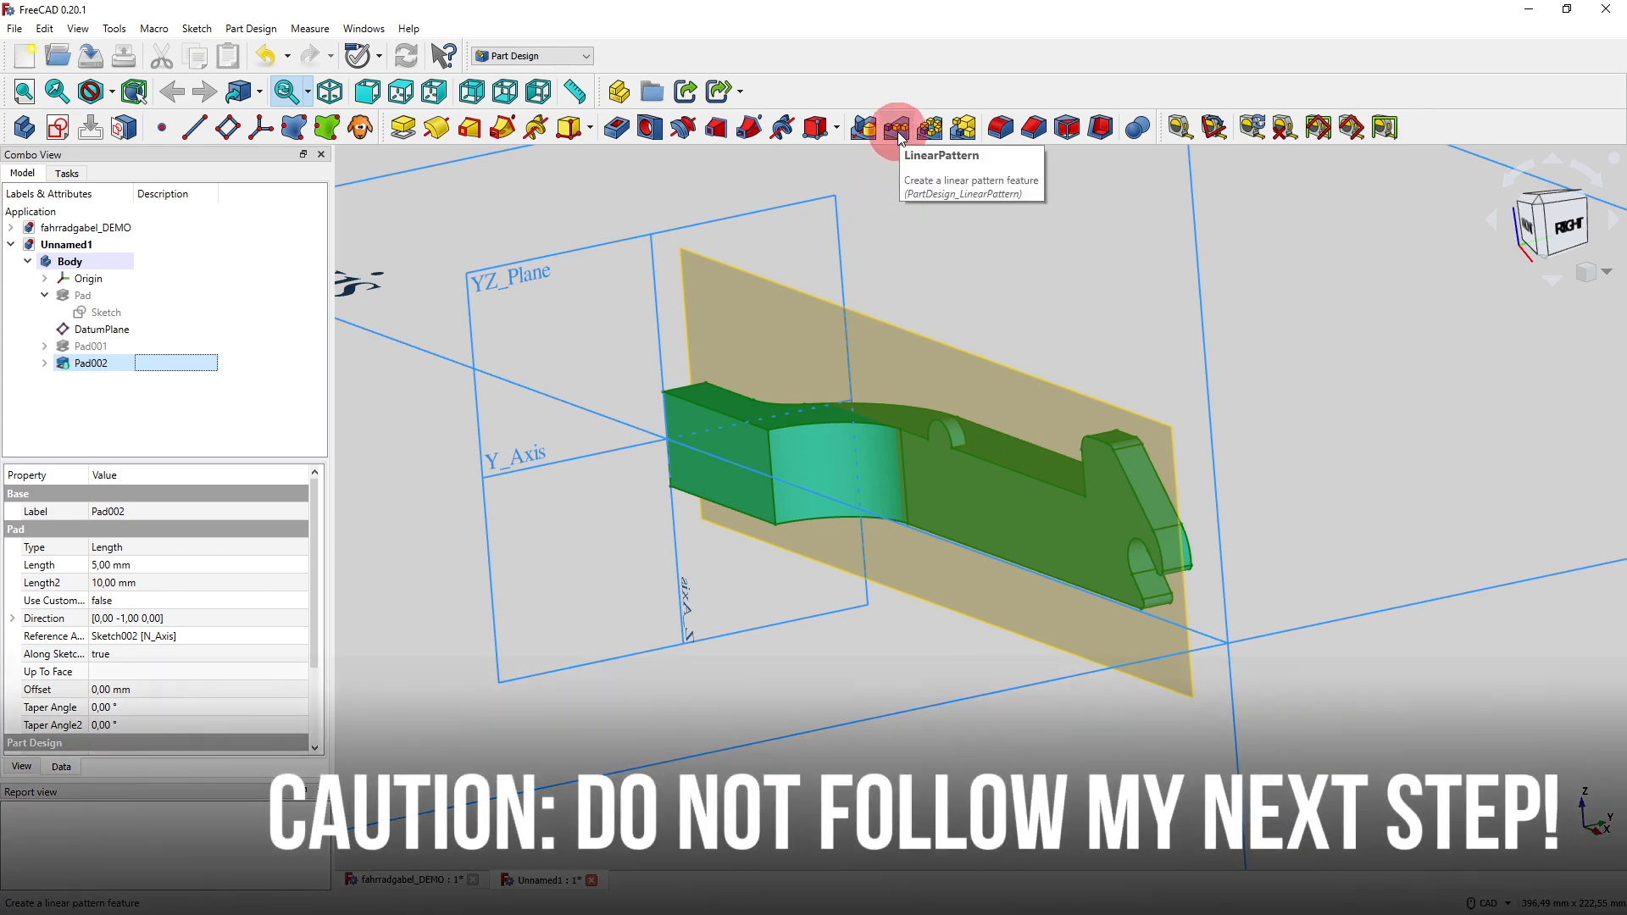
pyautogui.click(897, 131)
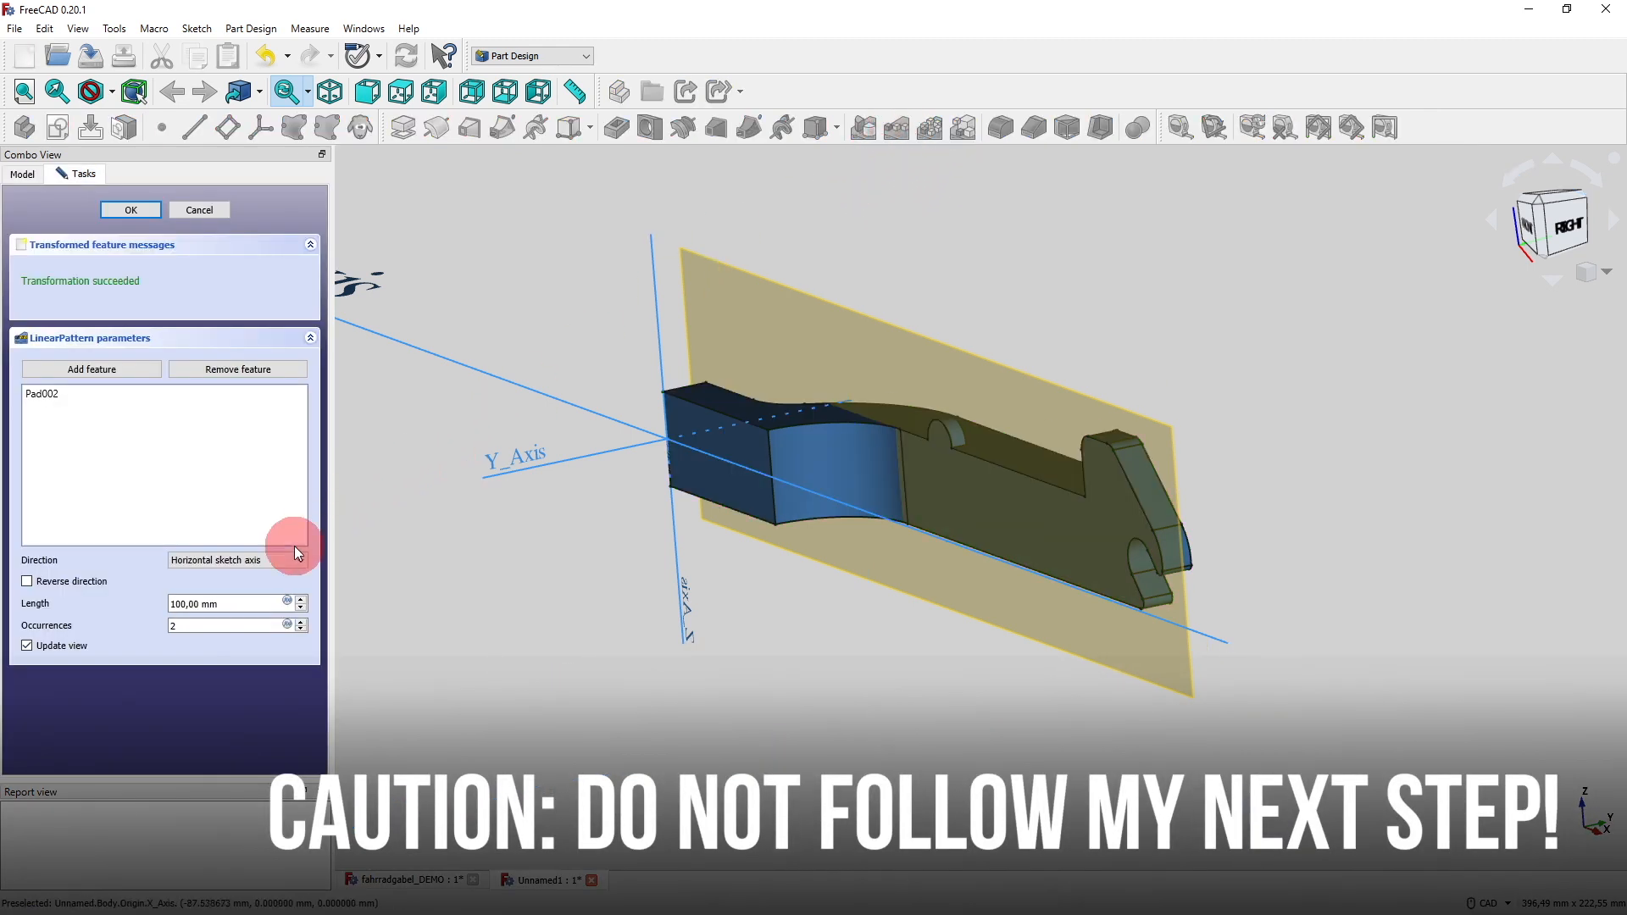
pyautogui.click(302, 622)
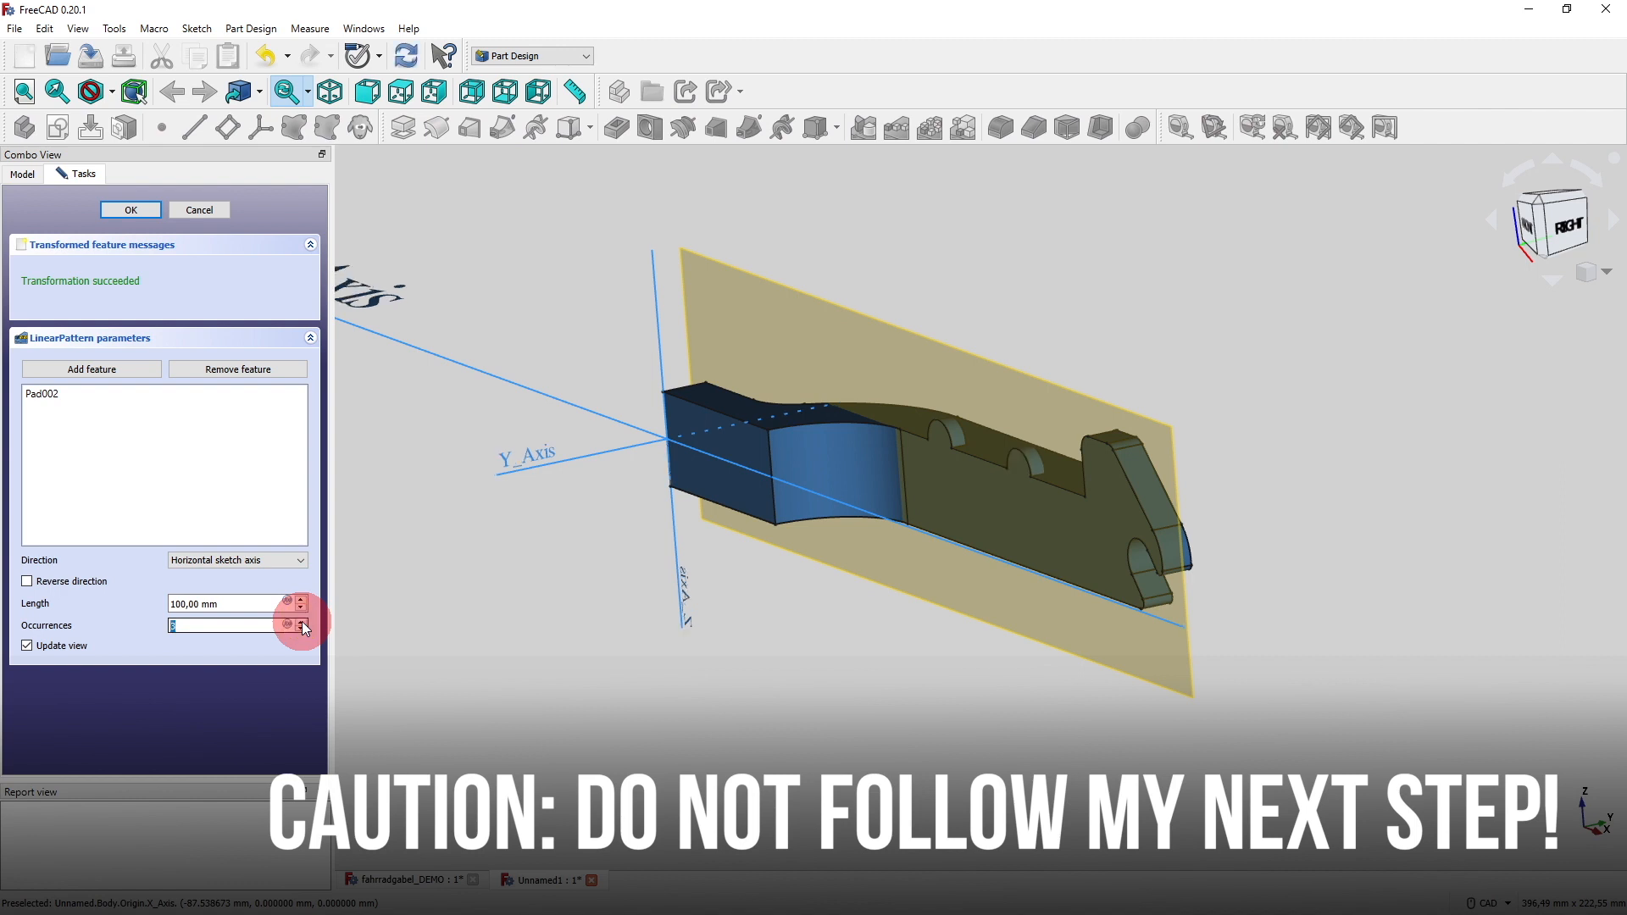
pyautogui.moveTo(244, 605); pyautogui.dragTo(91, 601)
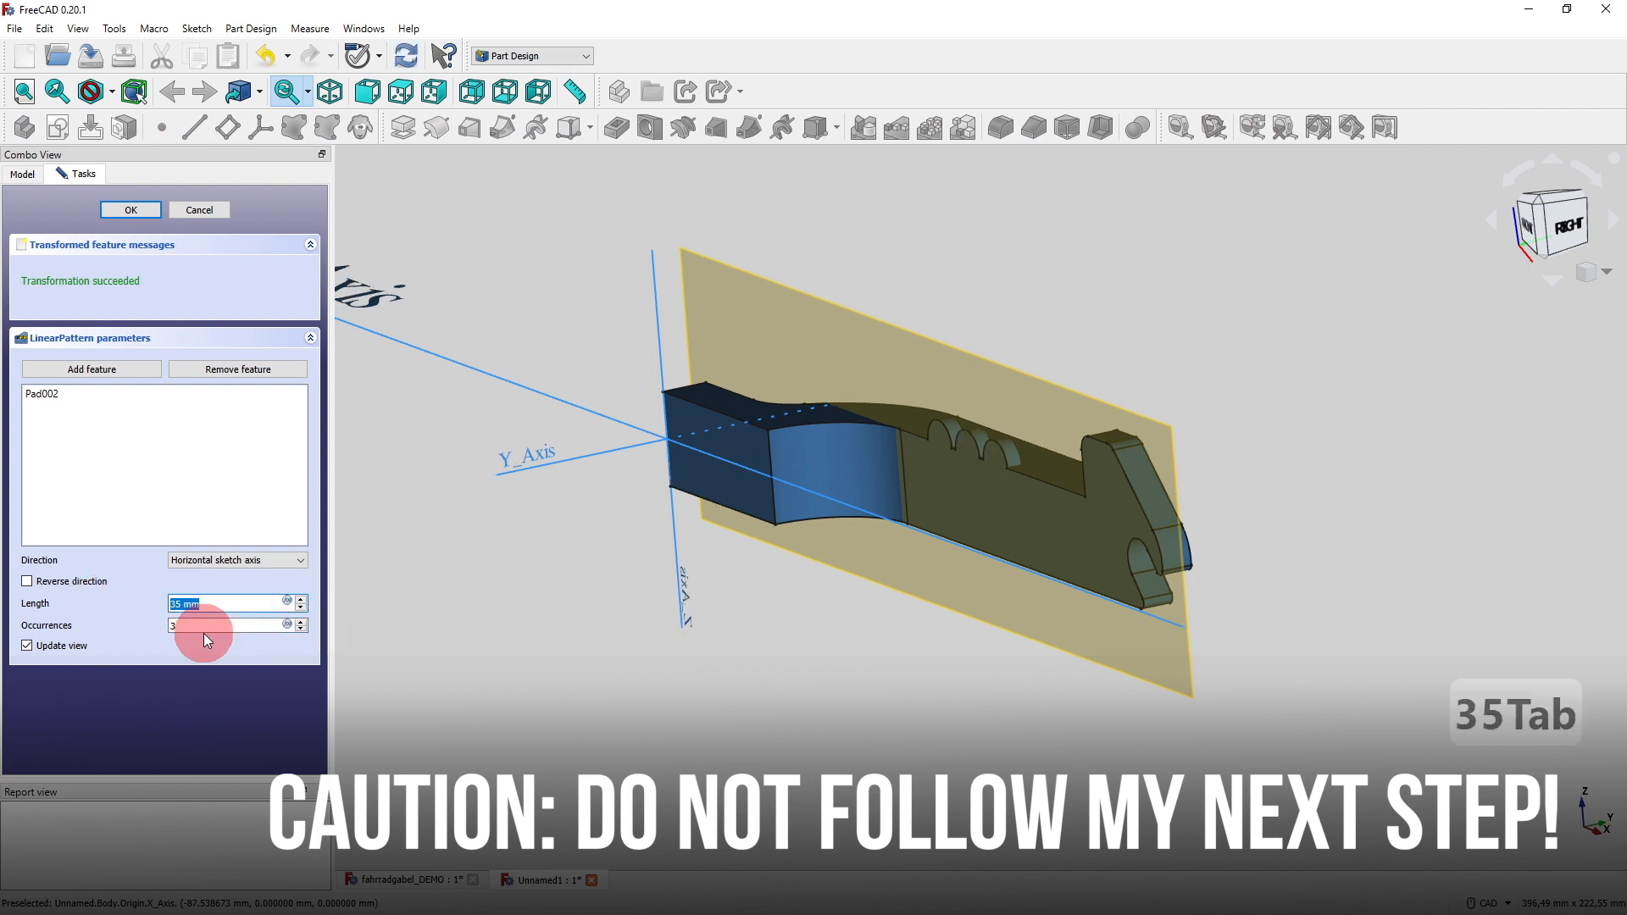
pyautogui.write('70')
pyautogui.press('Tab')
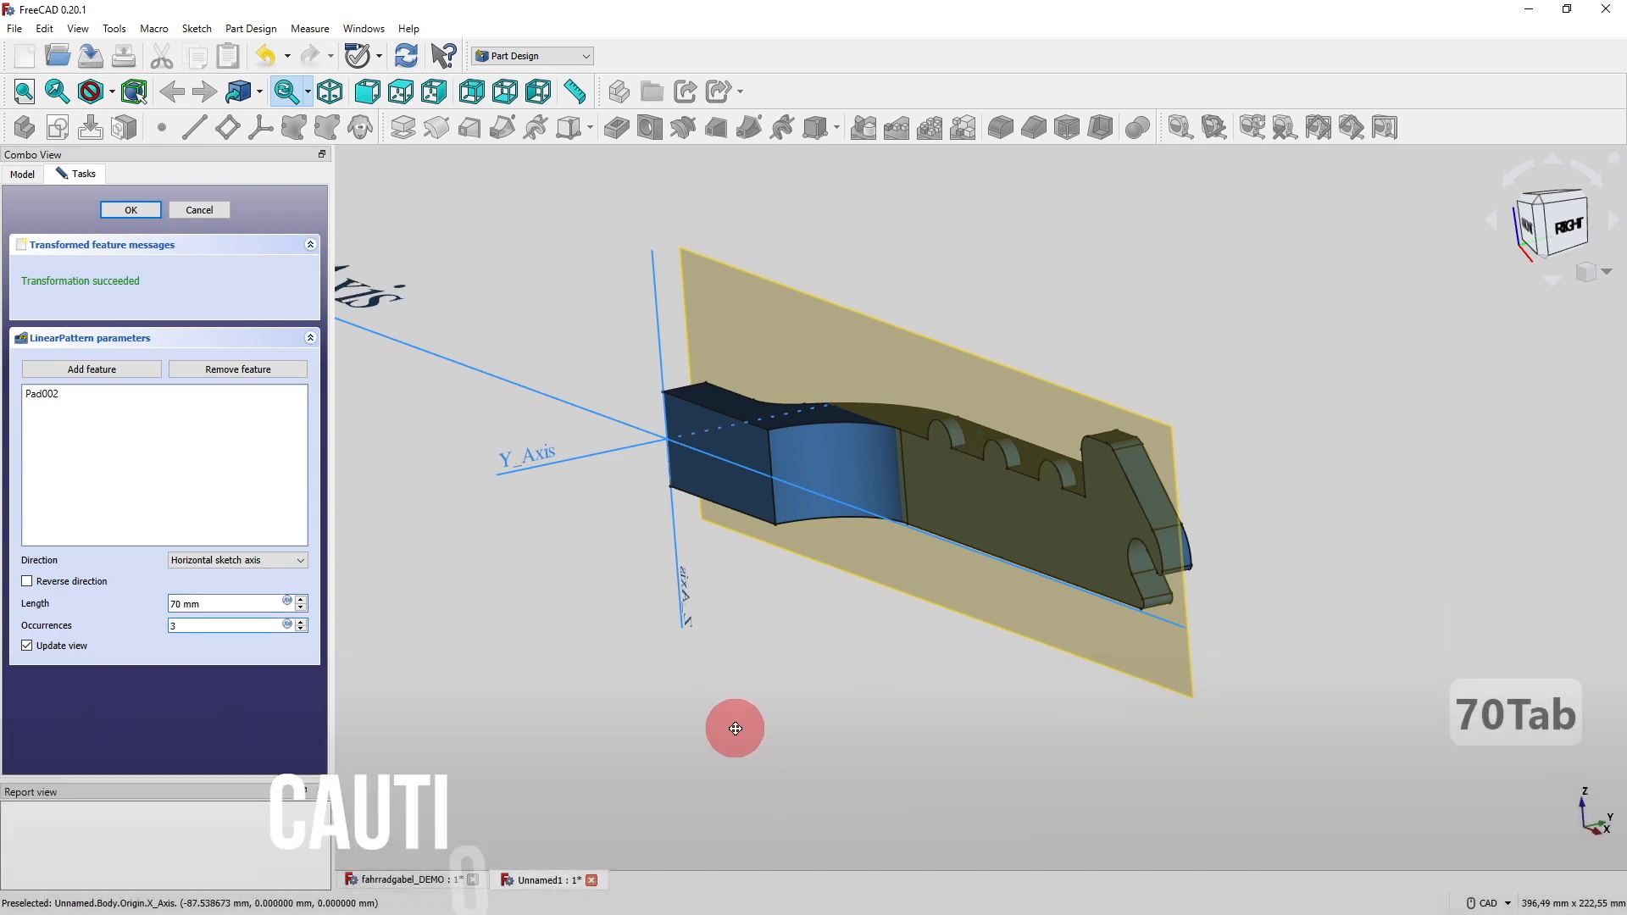
pyautogui.moveTo(734, 726); pyautogui.dragTo(687, 712, button='middle')
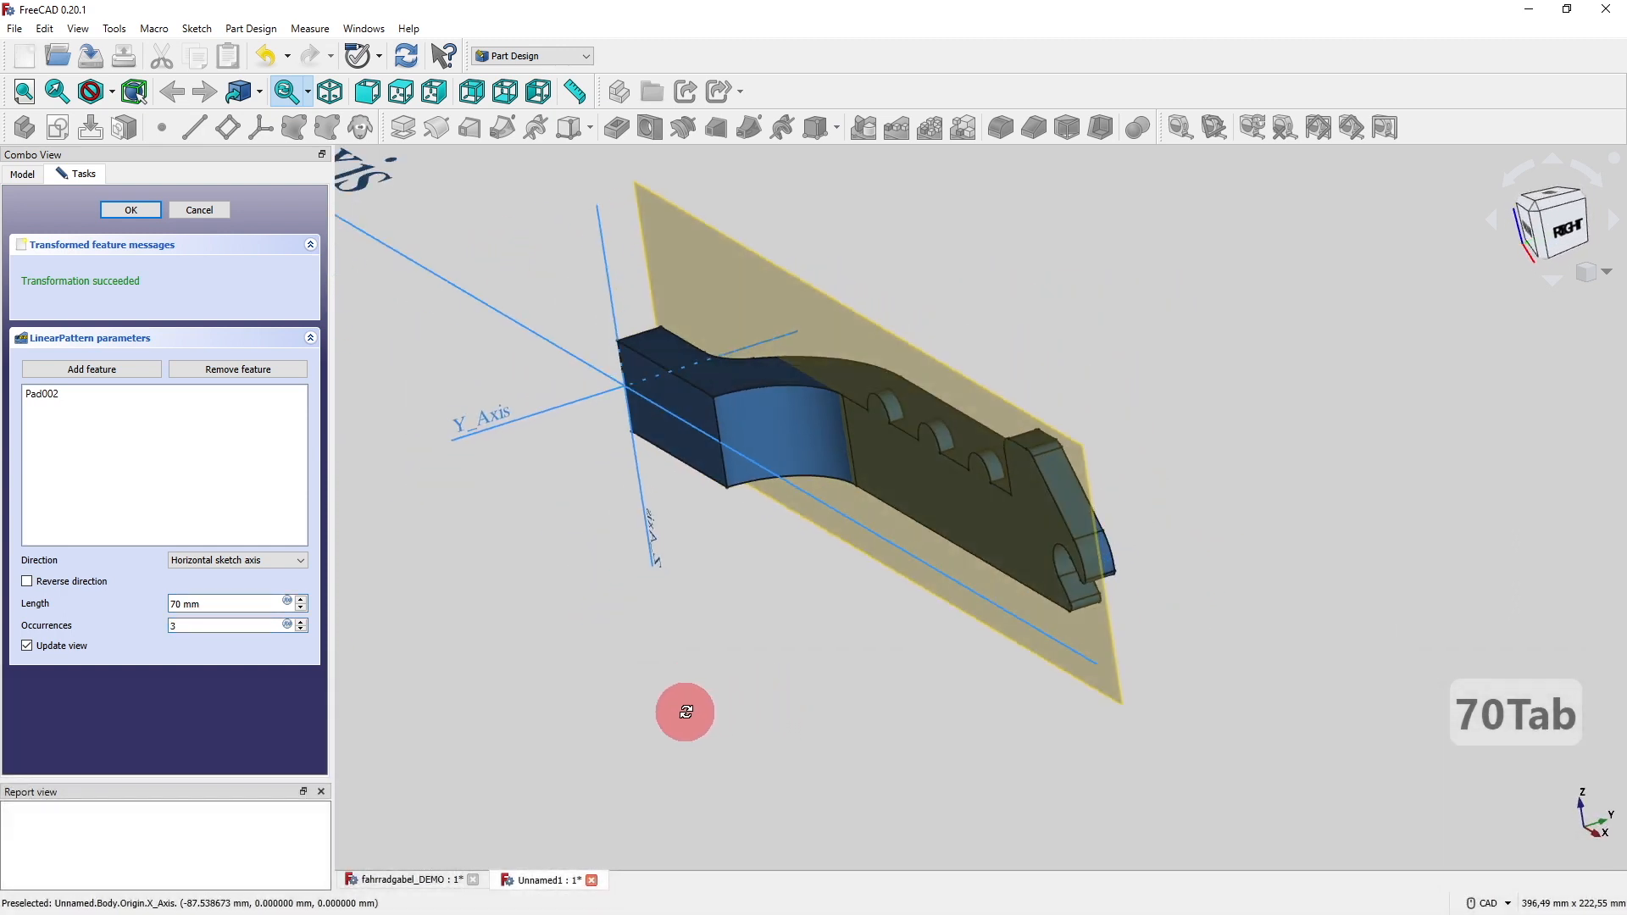
pyautogui.scroll(1, 687, 716)
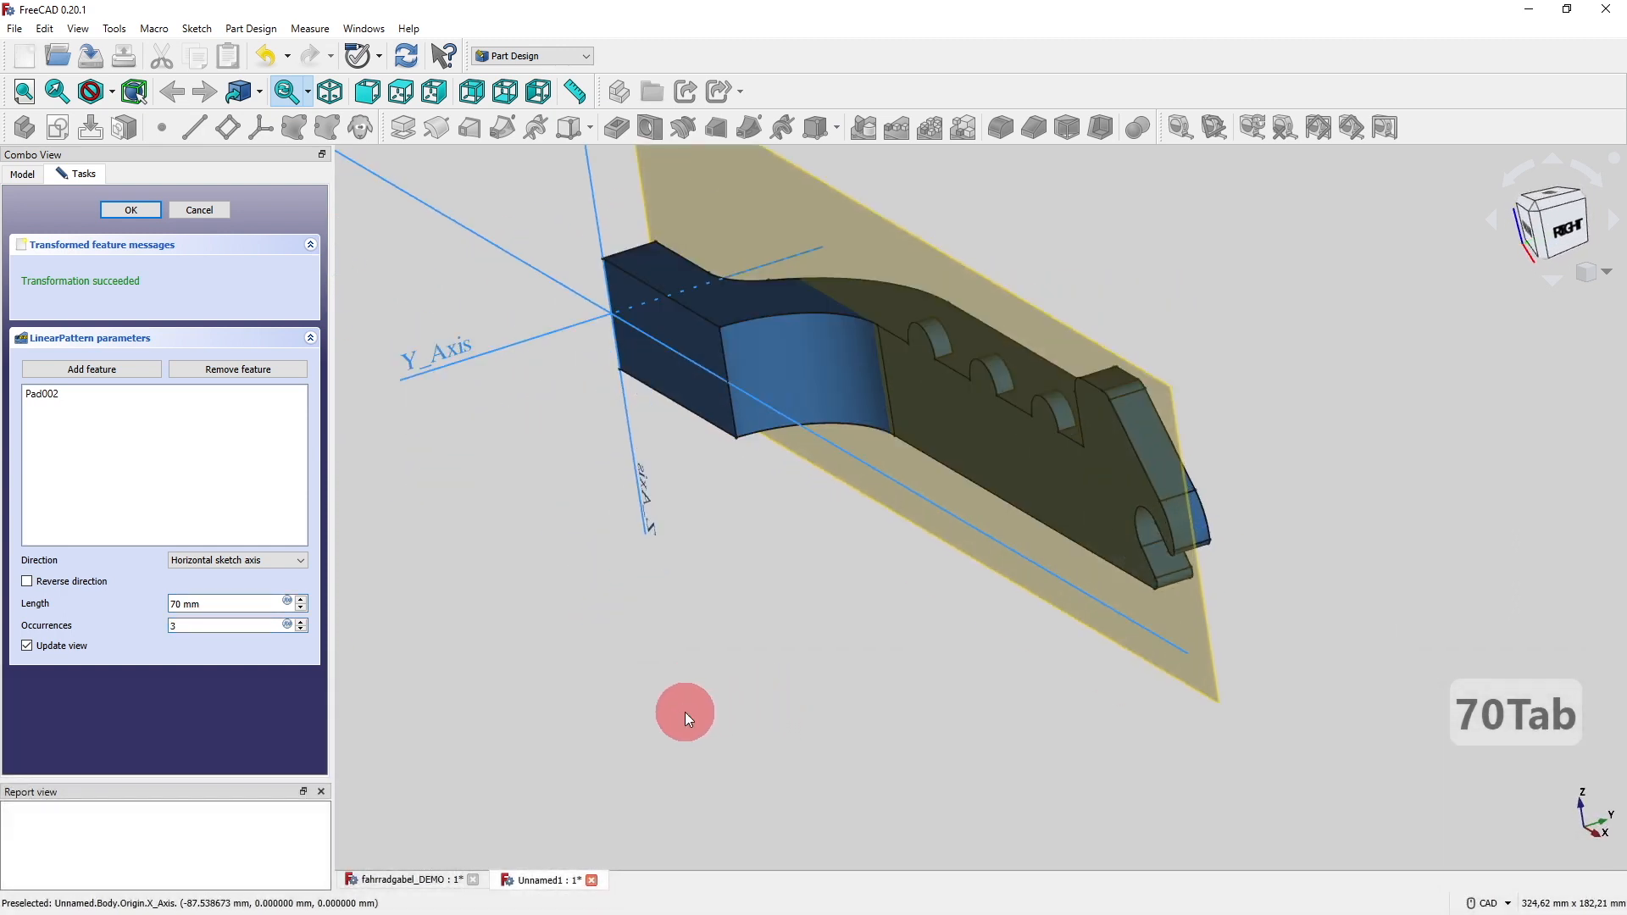
pyautogui.click(131, 209)
# Try to mirror the three pads together with the linear pattern about the base XZ plane.
pyautogui.moveTo(766, 567); pyautogui.dragTo(749, 683, button='middle')
pyautogui.scroll(-2, 753, 649)
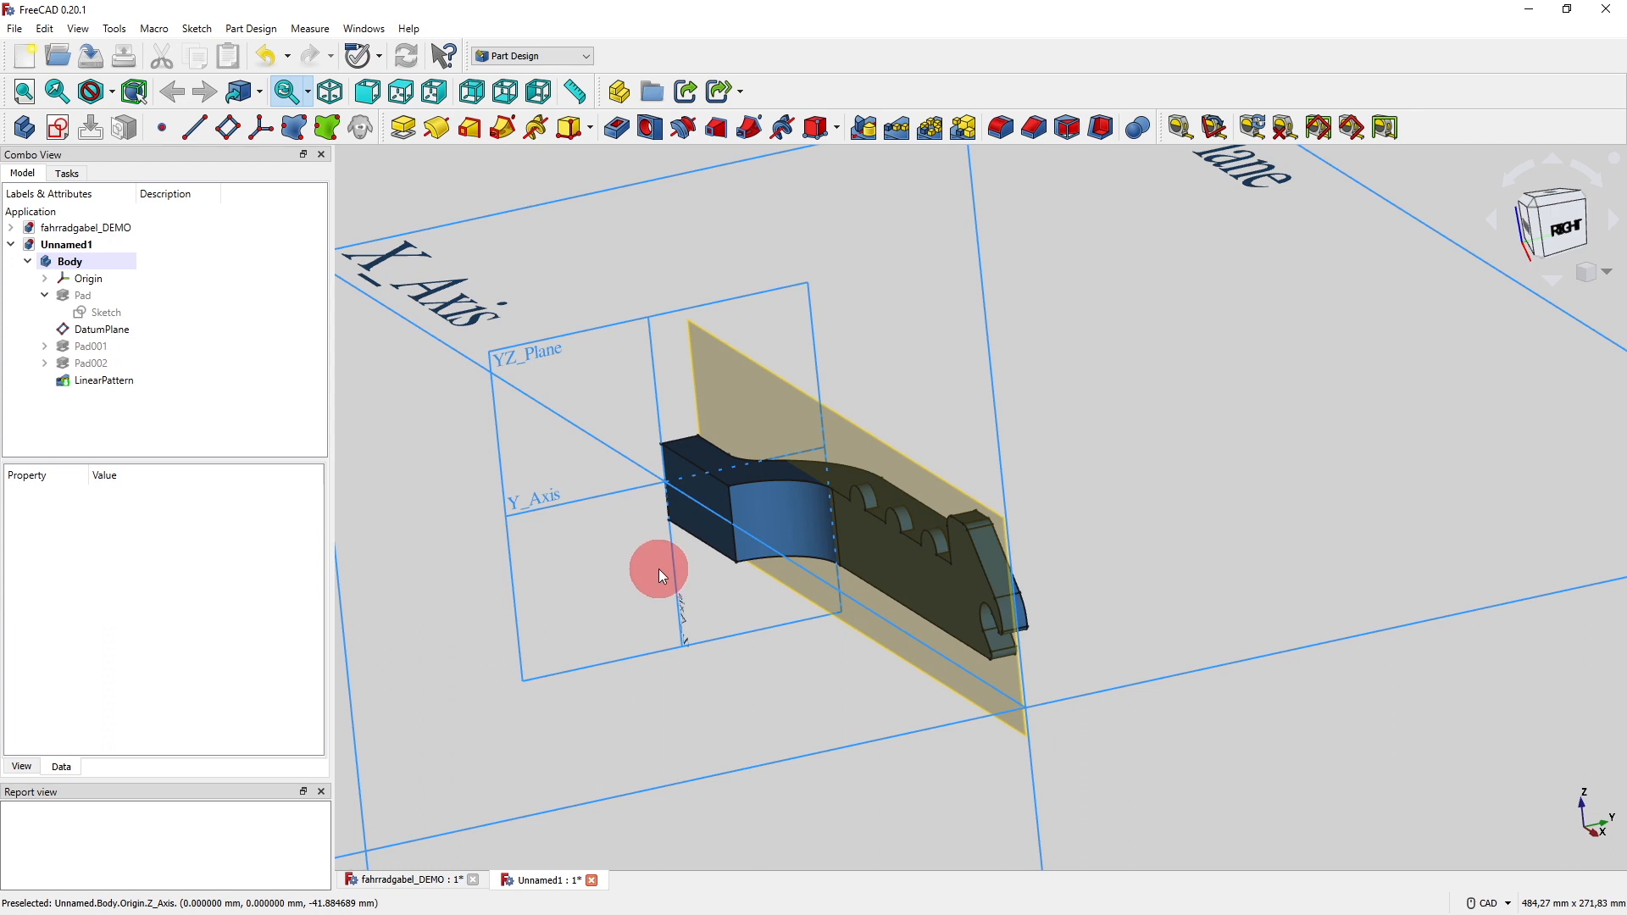
pyautogui.click(866, 127)
pyautogui.click(120, 324)
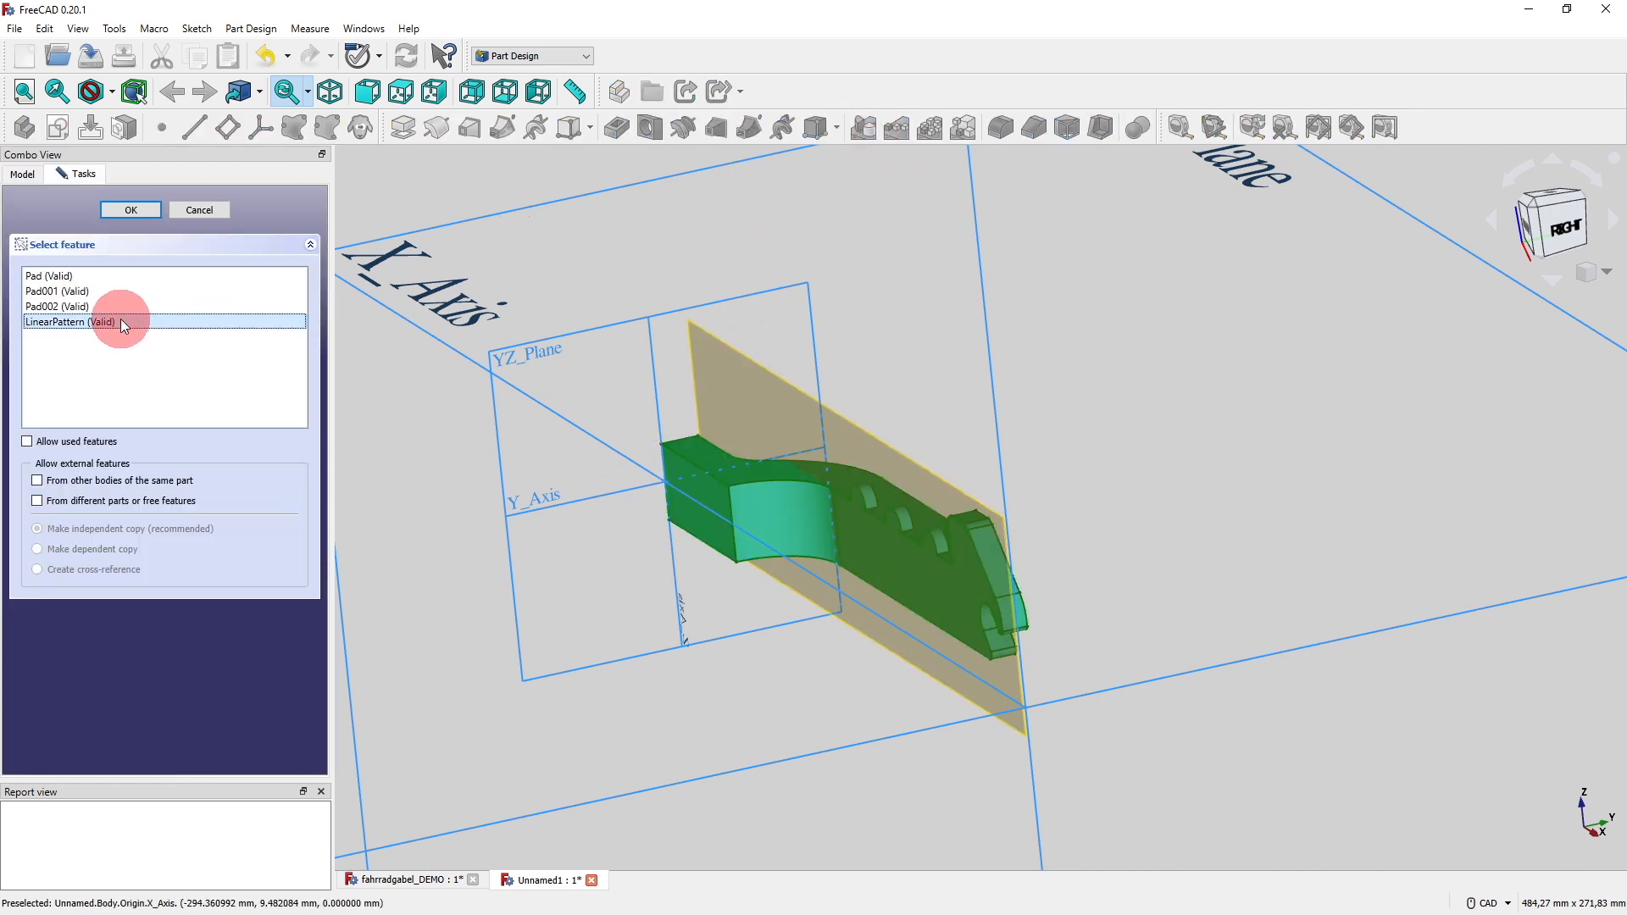
pyautogui.keyDown('shift'); pyautogui.click(116, 277); pyautogui.keyUp('shift')
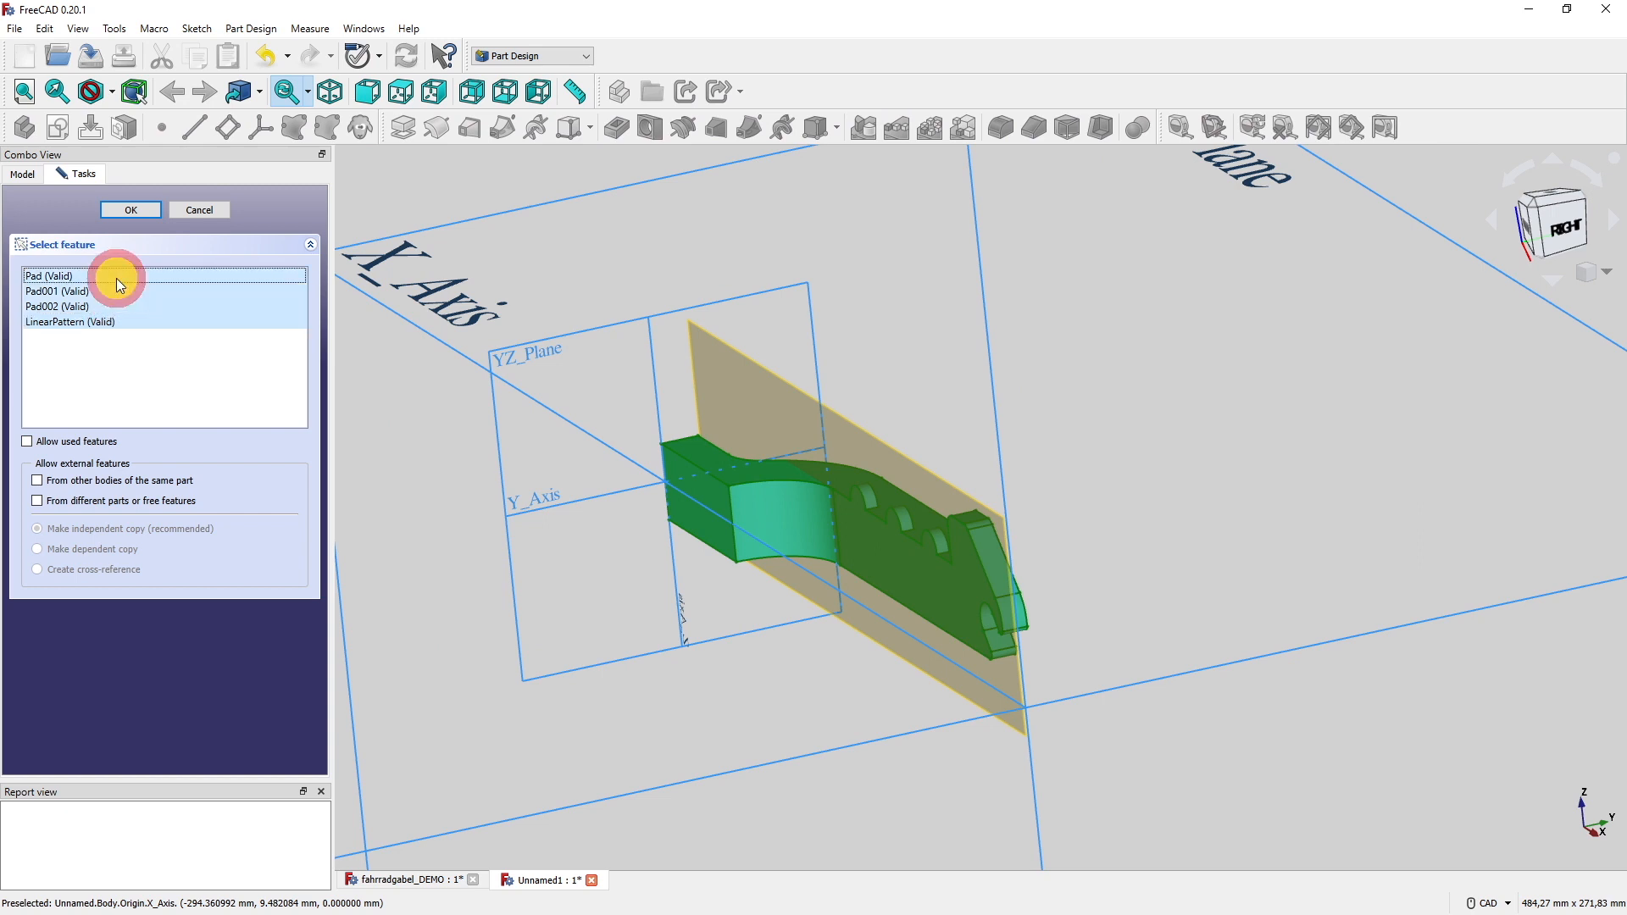
pyautogui.click(132, 212)
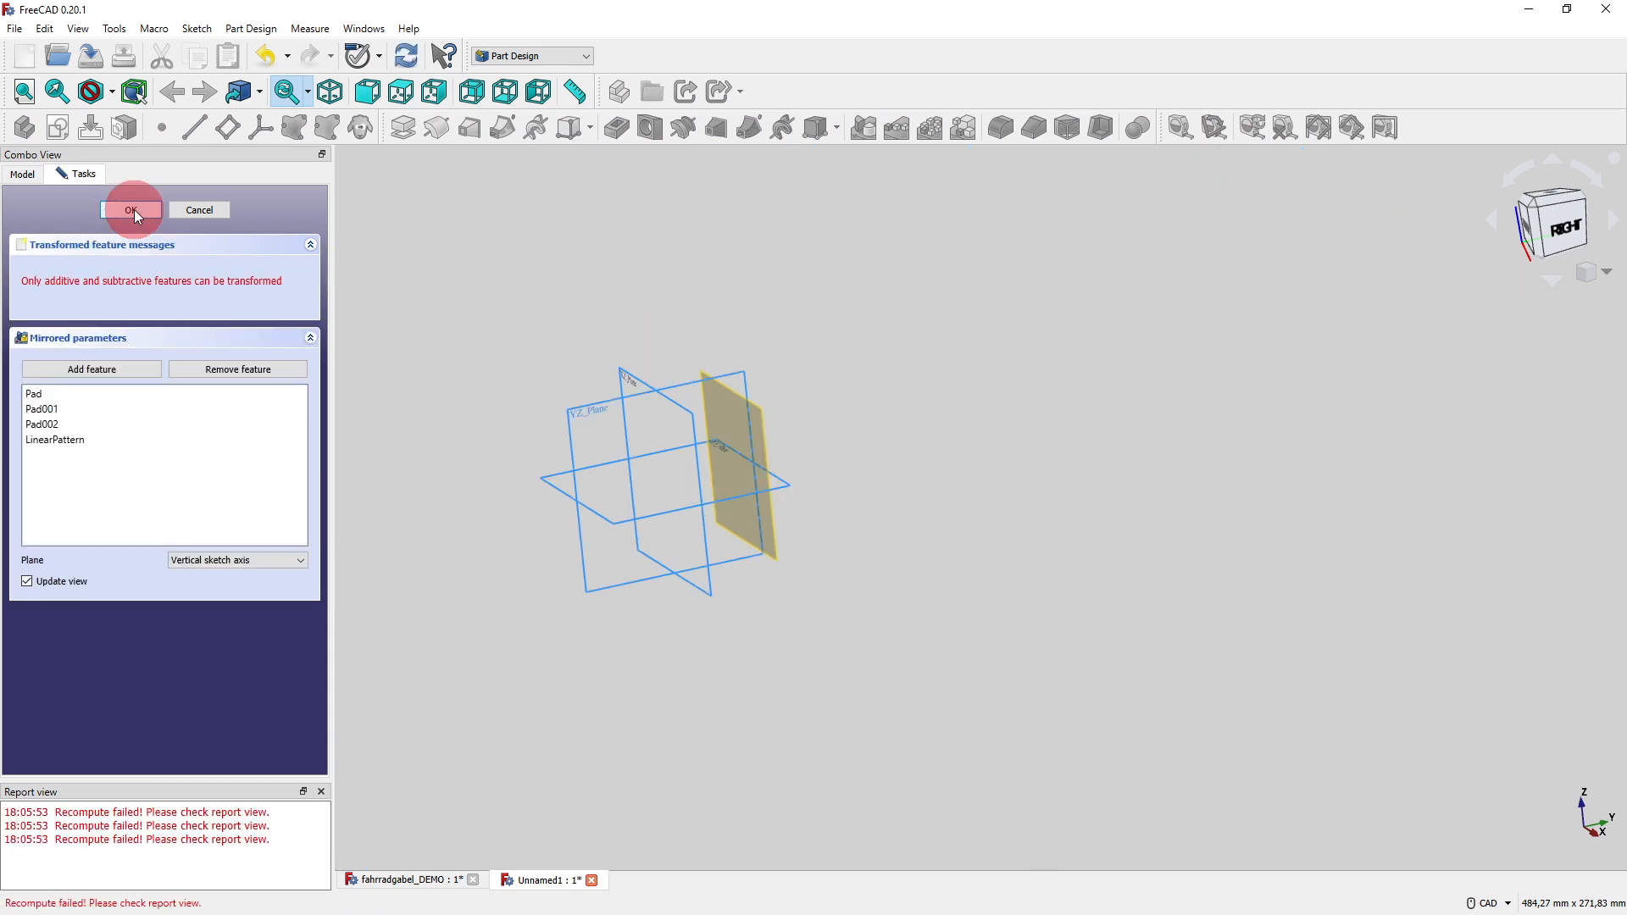
pyautogui.click(242, 552)
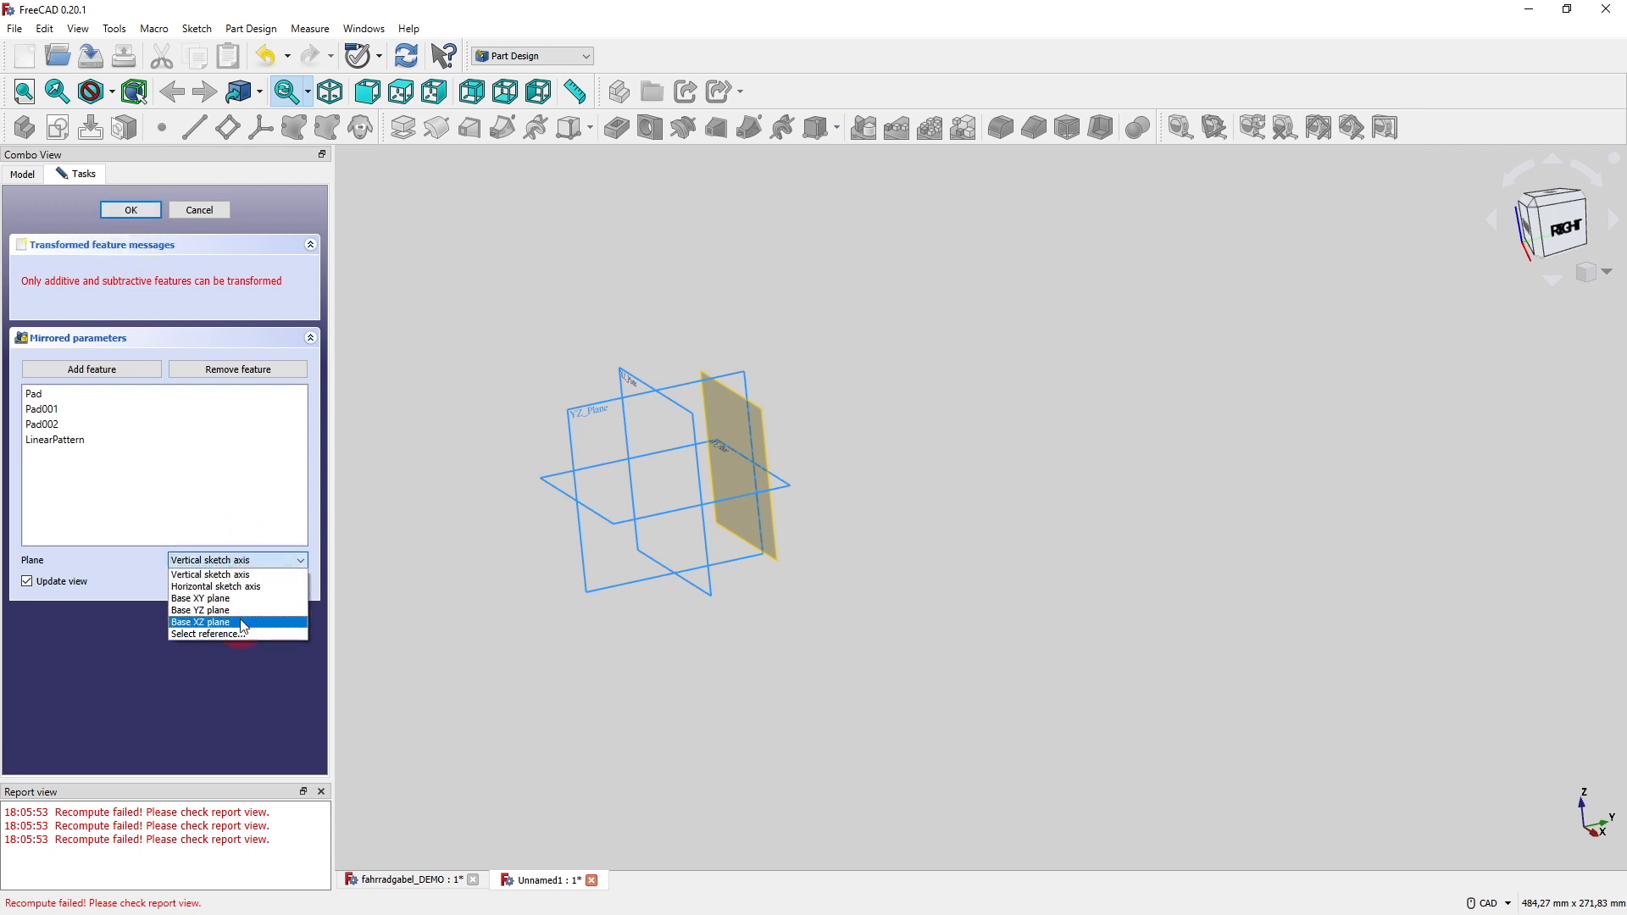
pyautogui.click(241, 619)
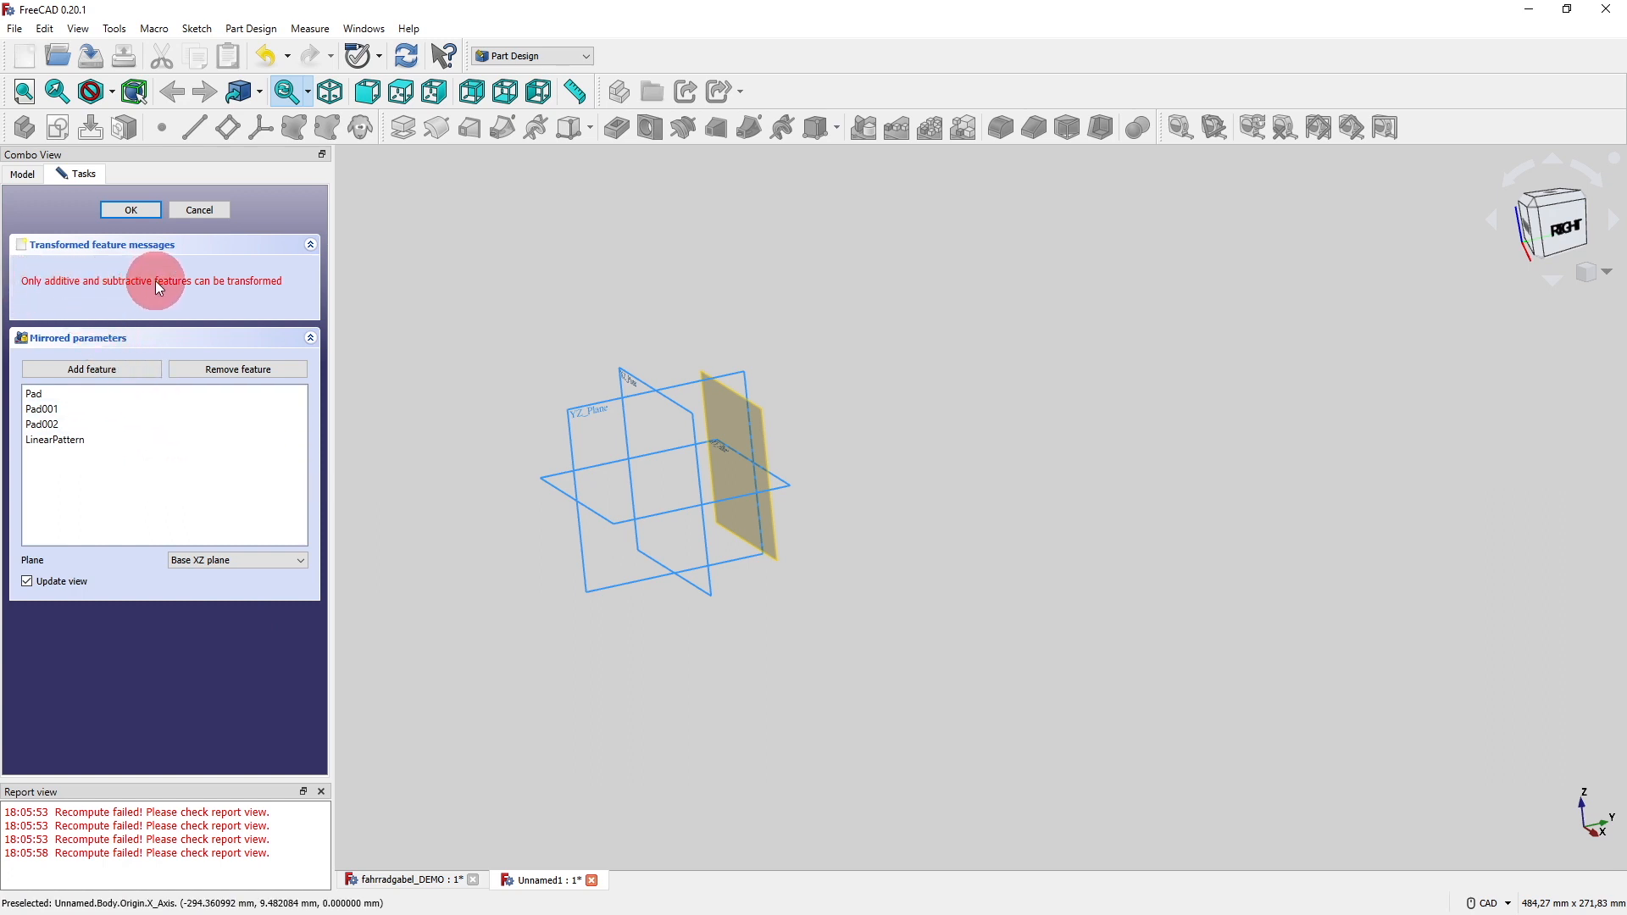
pyautogui.click(116, 448)
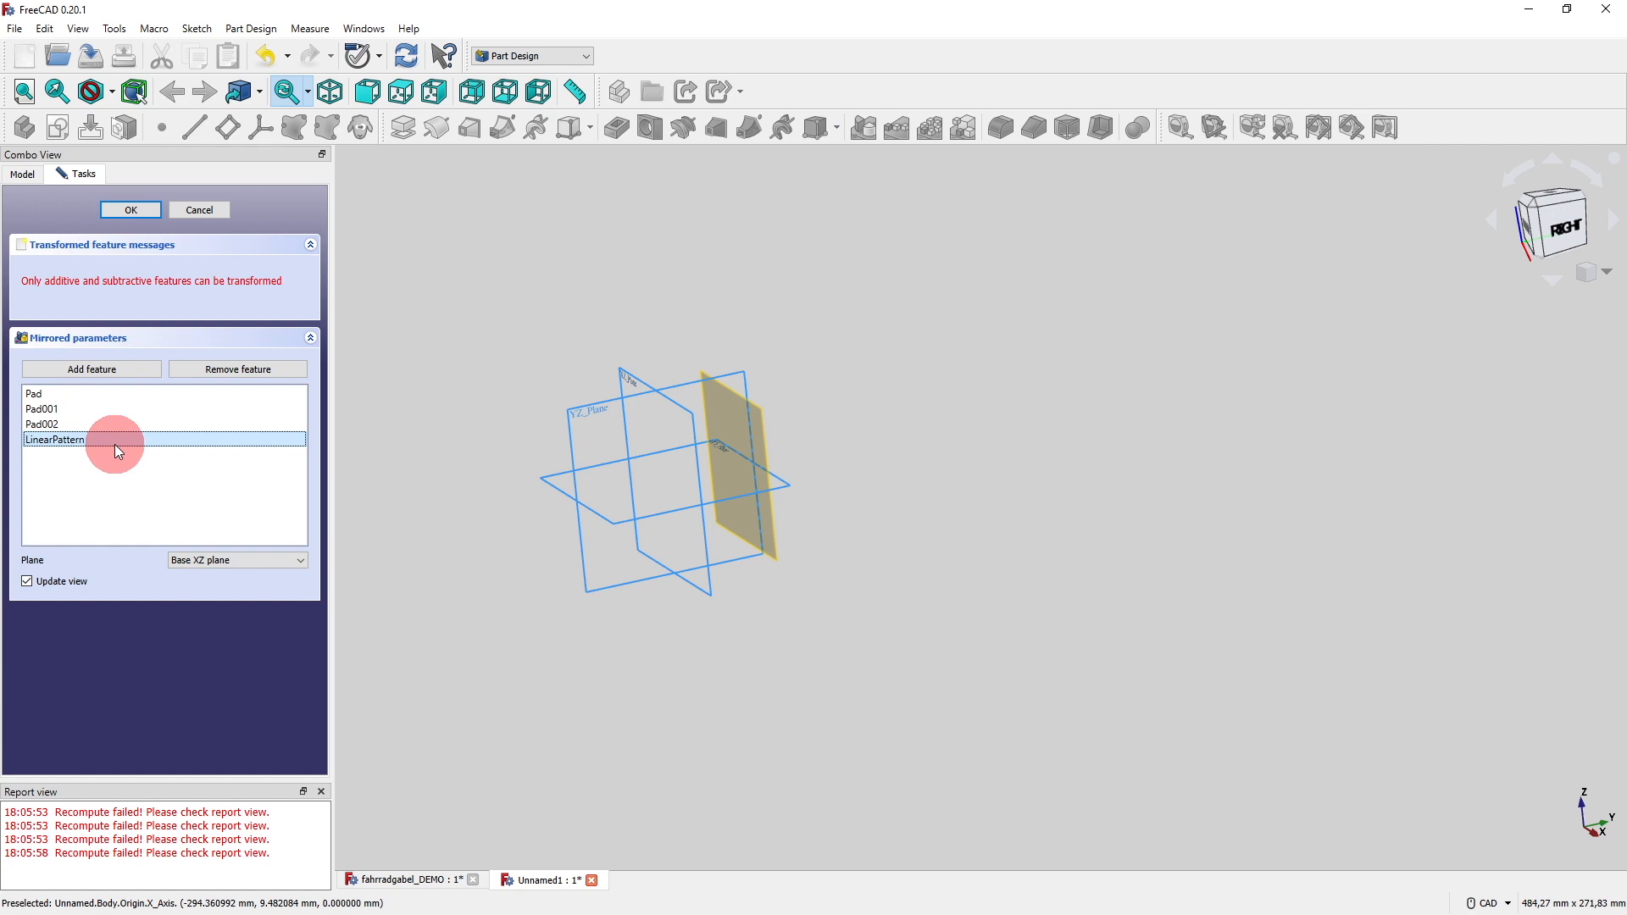
pyautogui.click(205, 213)
# Clear the report messages and delete the linear pattern feature.
pyautogui.rightClick(295, 861)
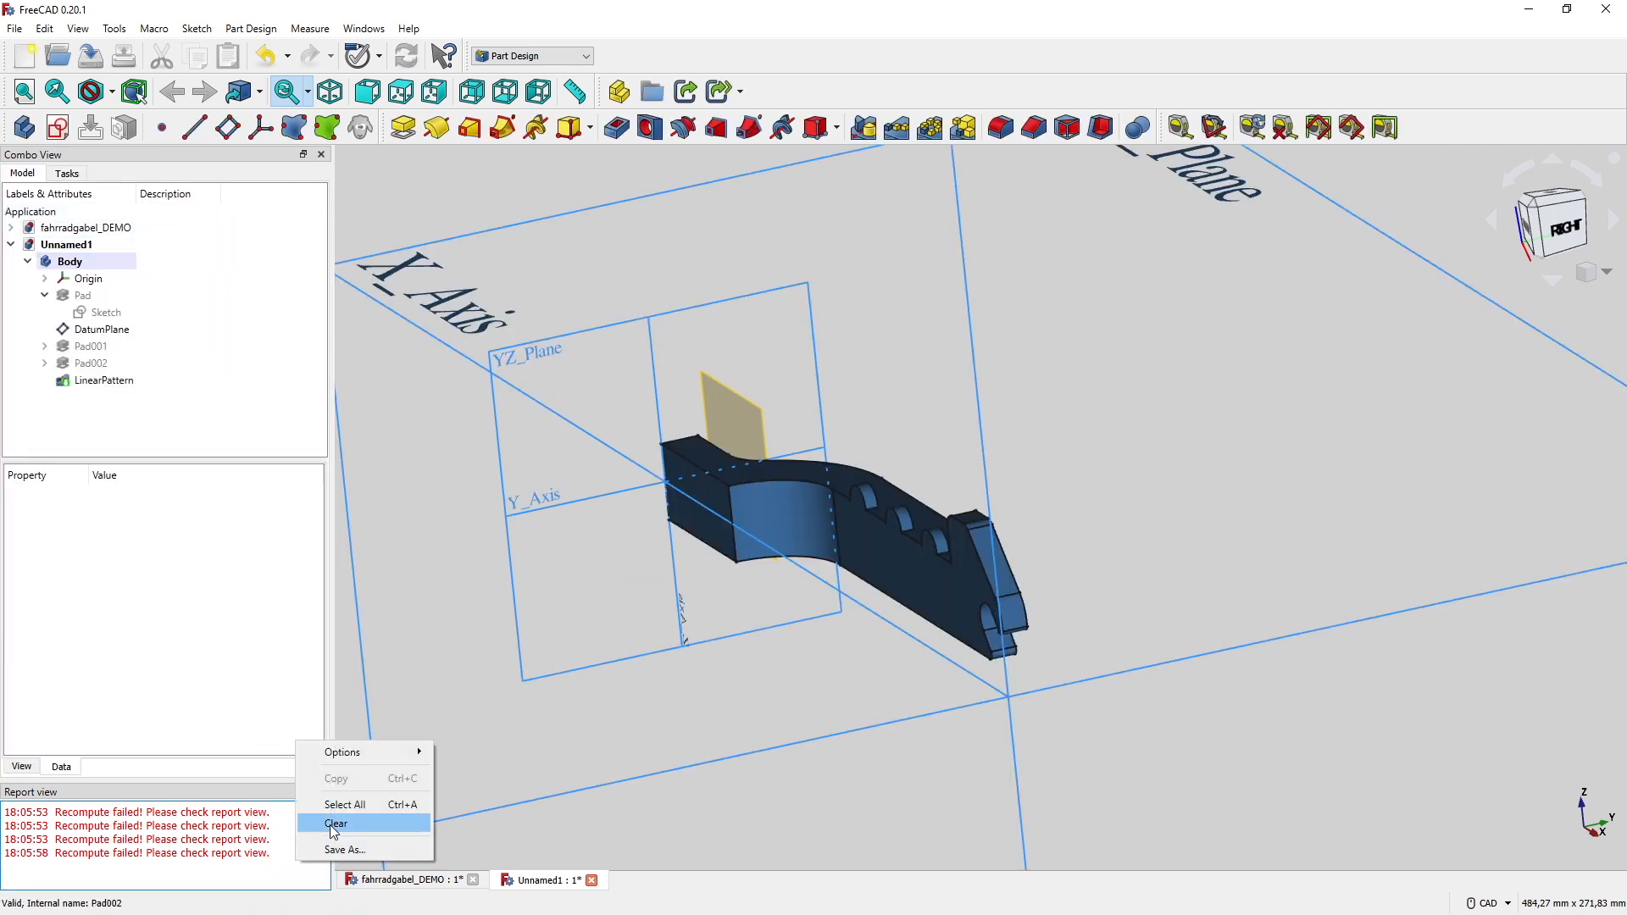
pyautogui.click(339, 823)
pyautogui.click(116, 384)
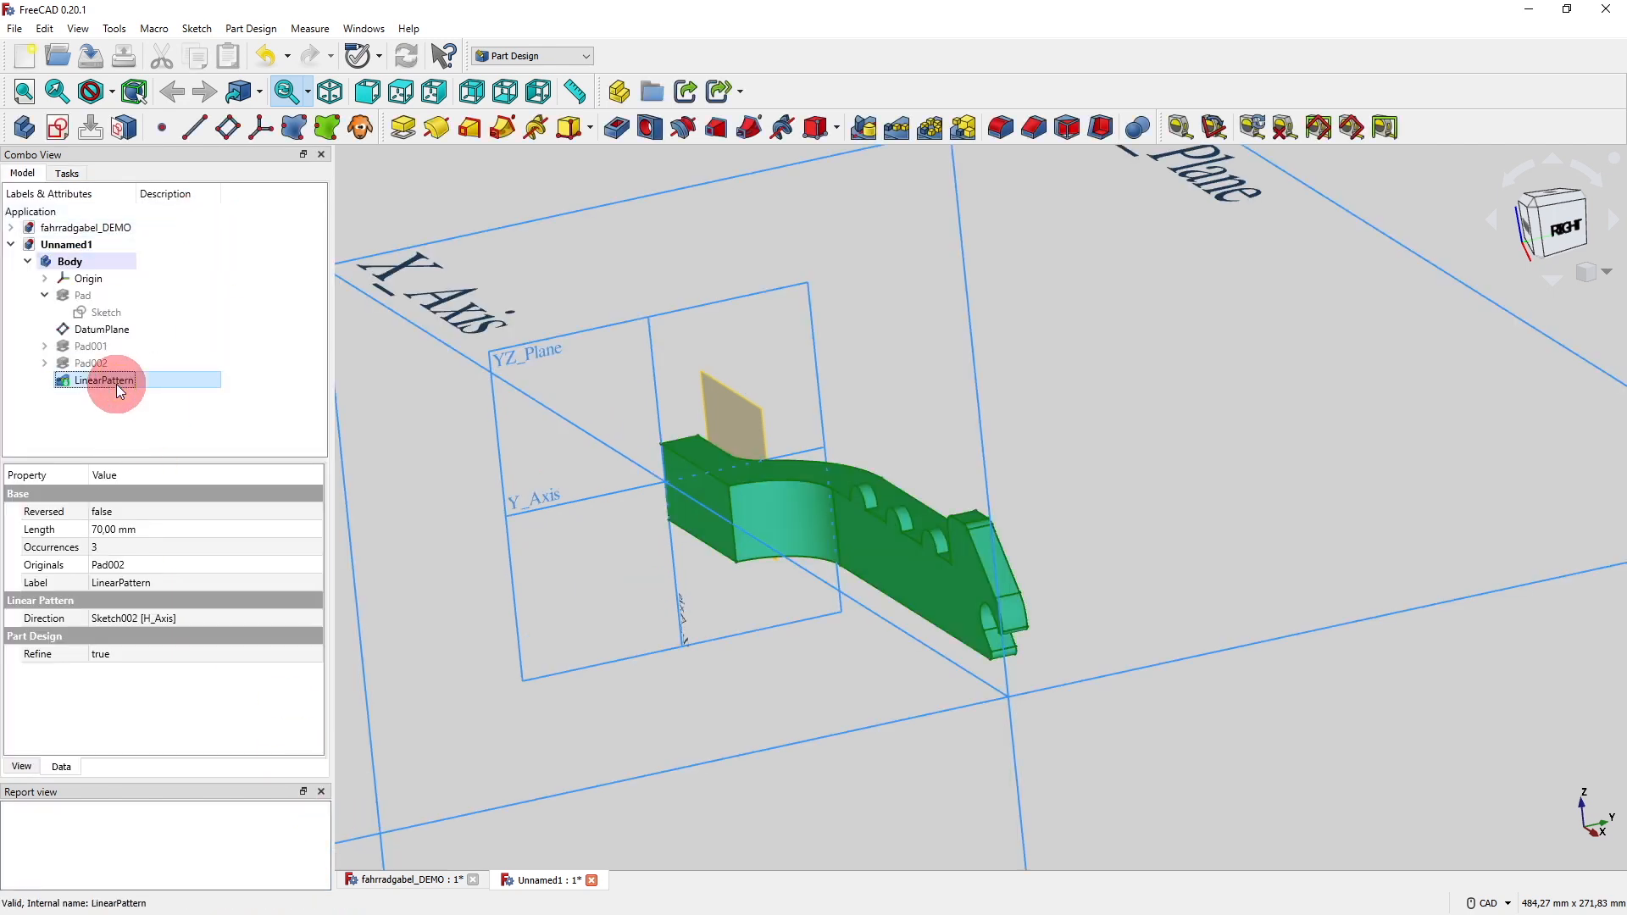
pyautogui.press('Delete')
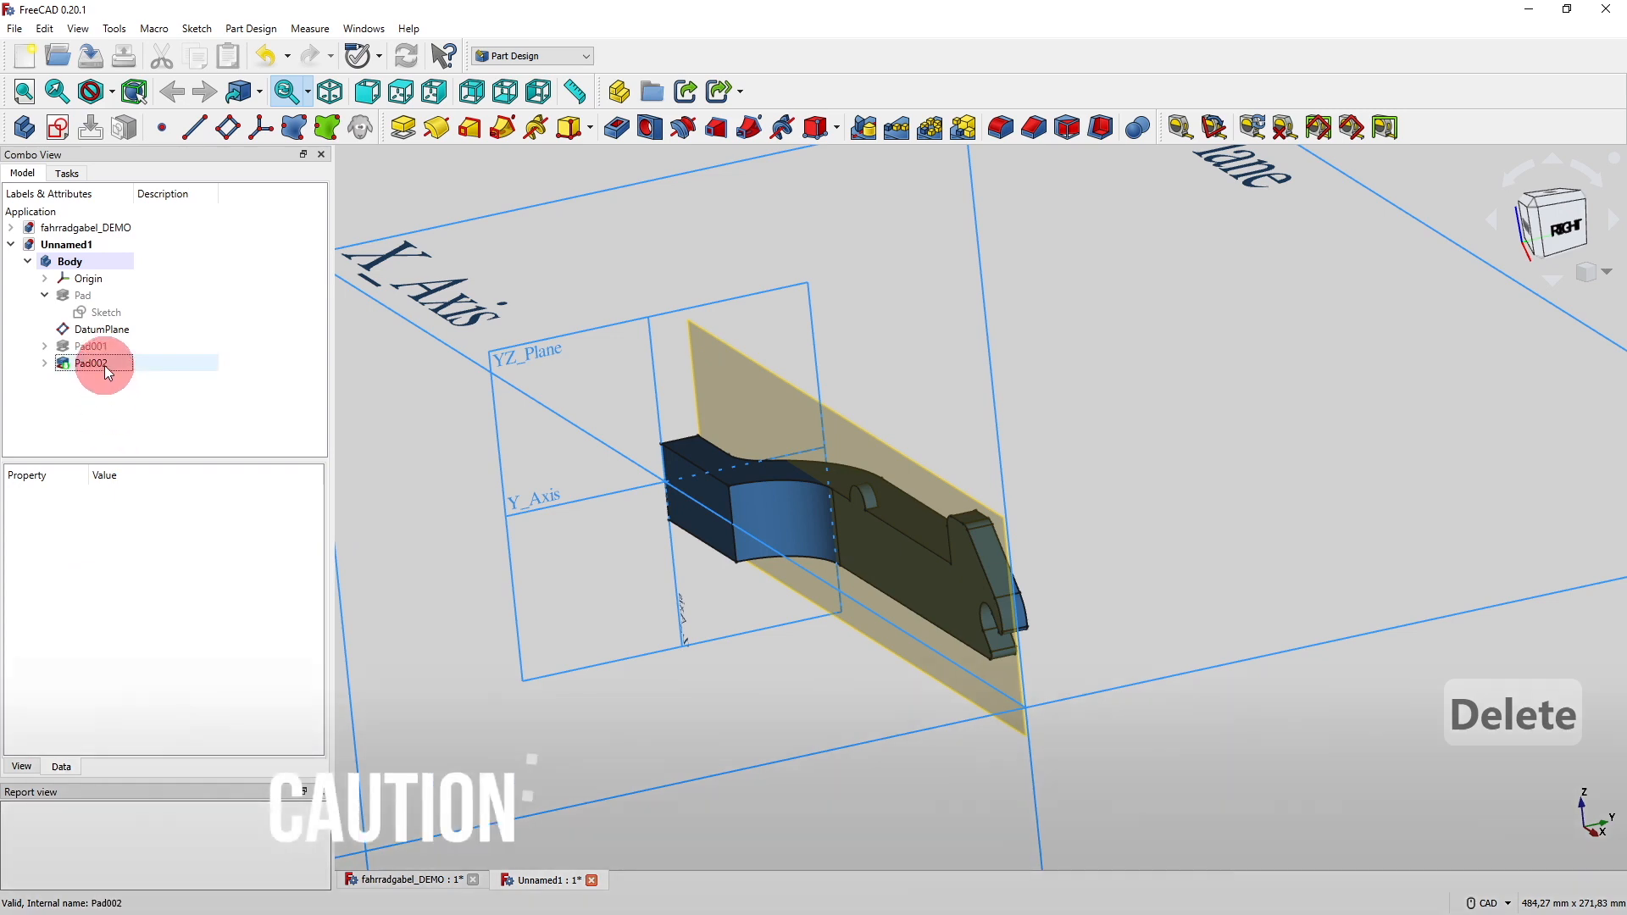
# Edit the semicircle sketch and array the closed semicircle in 3 columns and 1 row, spaced horizontally about 38 mm apart.
pyautogui.click(45, 364)
pyautogui.doubleClick(107, 380)
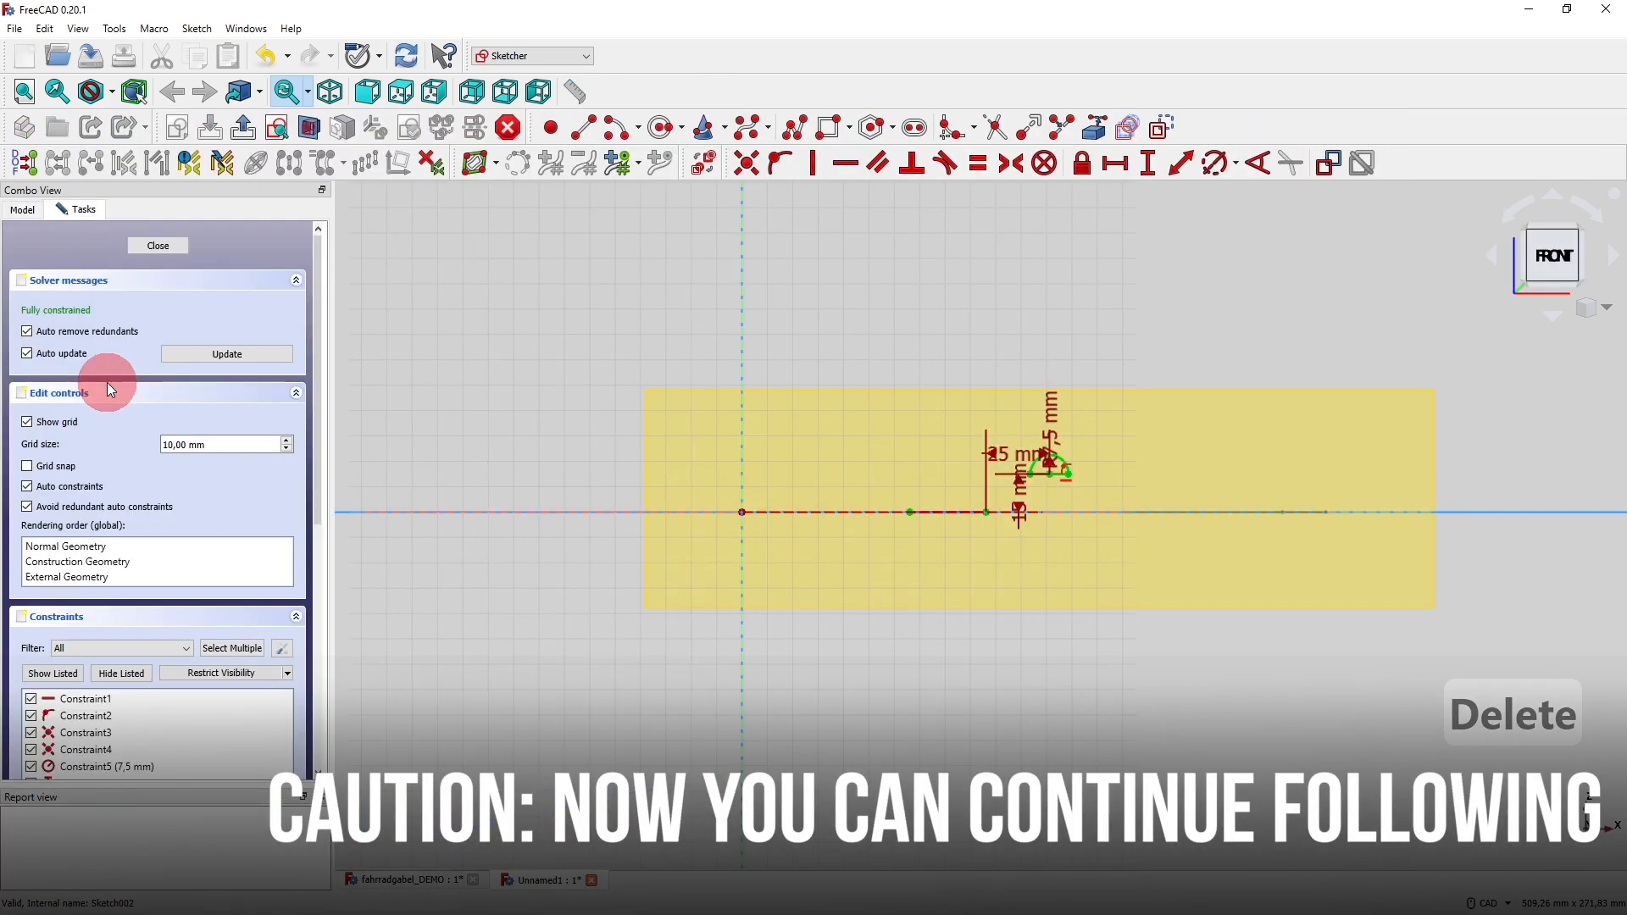
pyautogui.moveTo(878, 545); pyautogui.dragTo(527, 595, button='middle')
pyautogui.scroll(2, 759, 561)
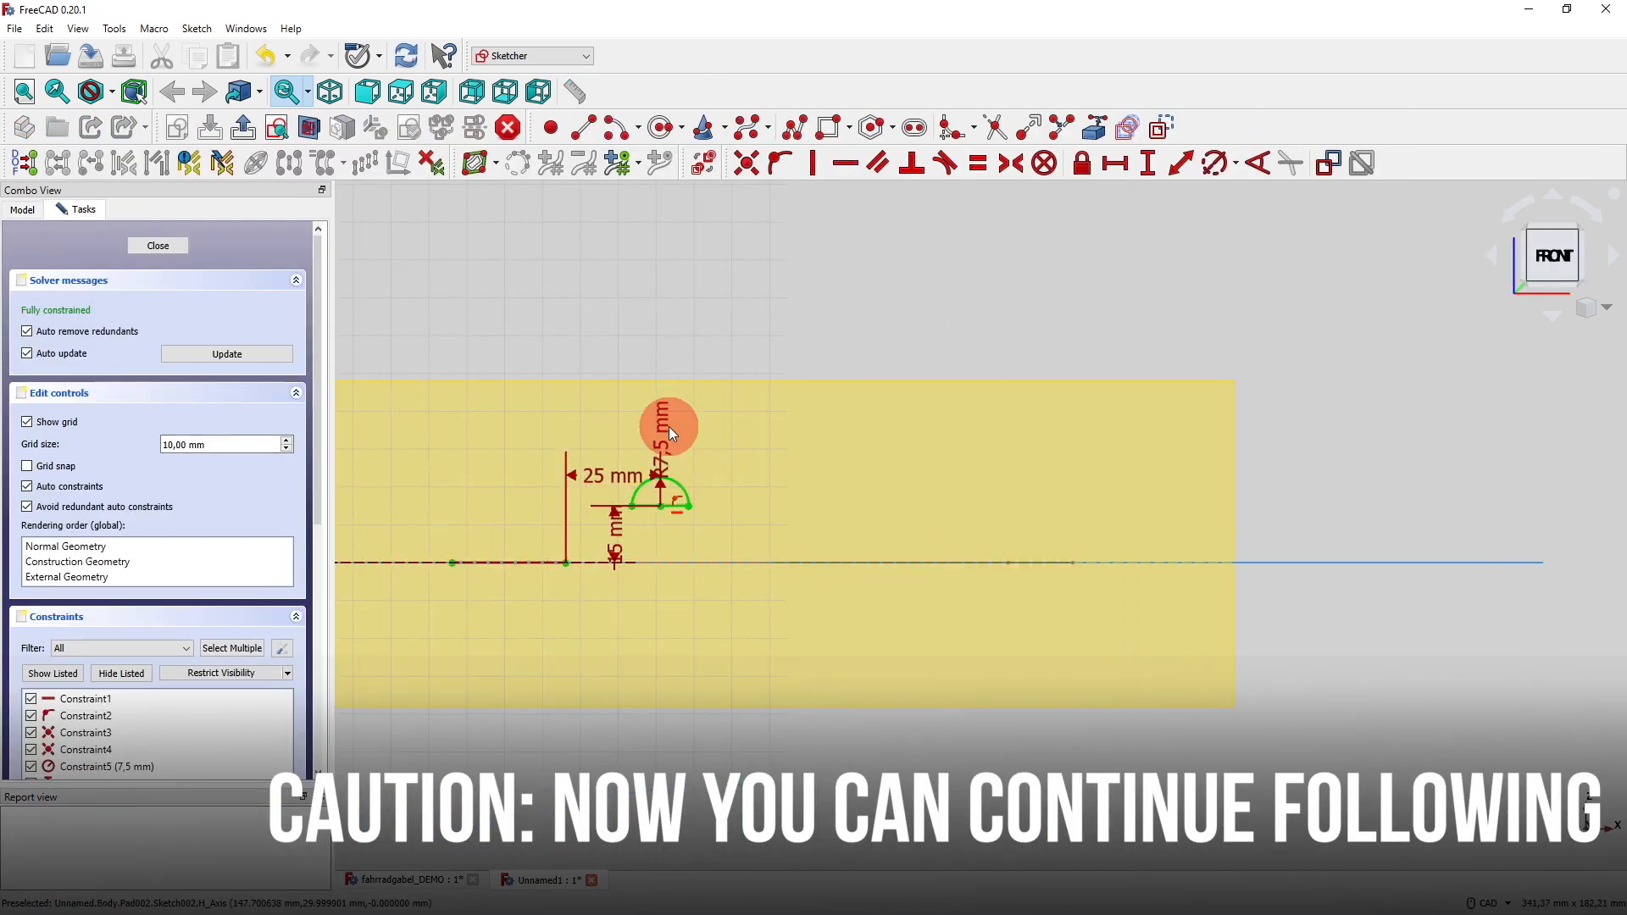
pyautogui.scroll(3, 686, 500)
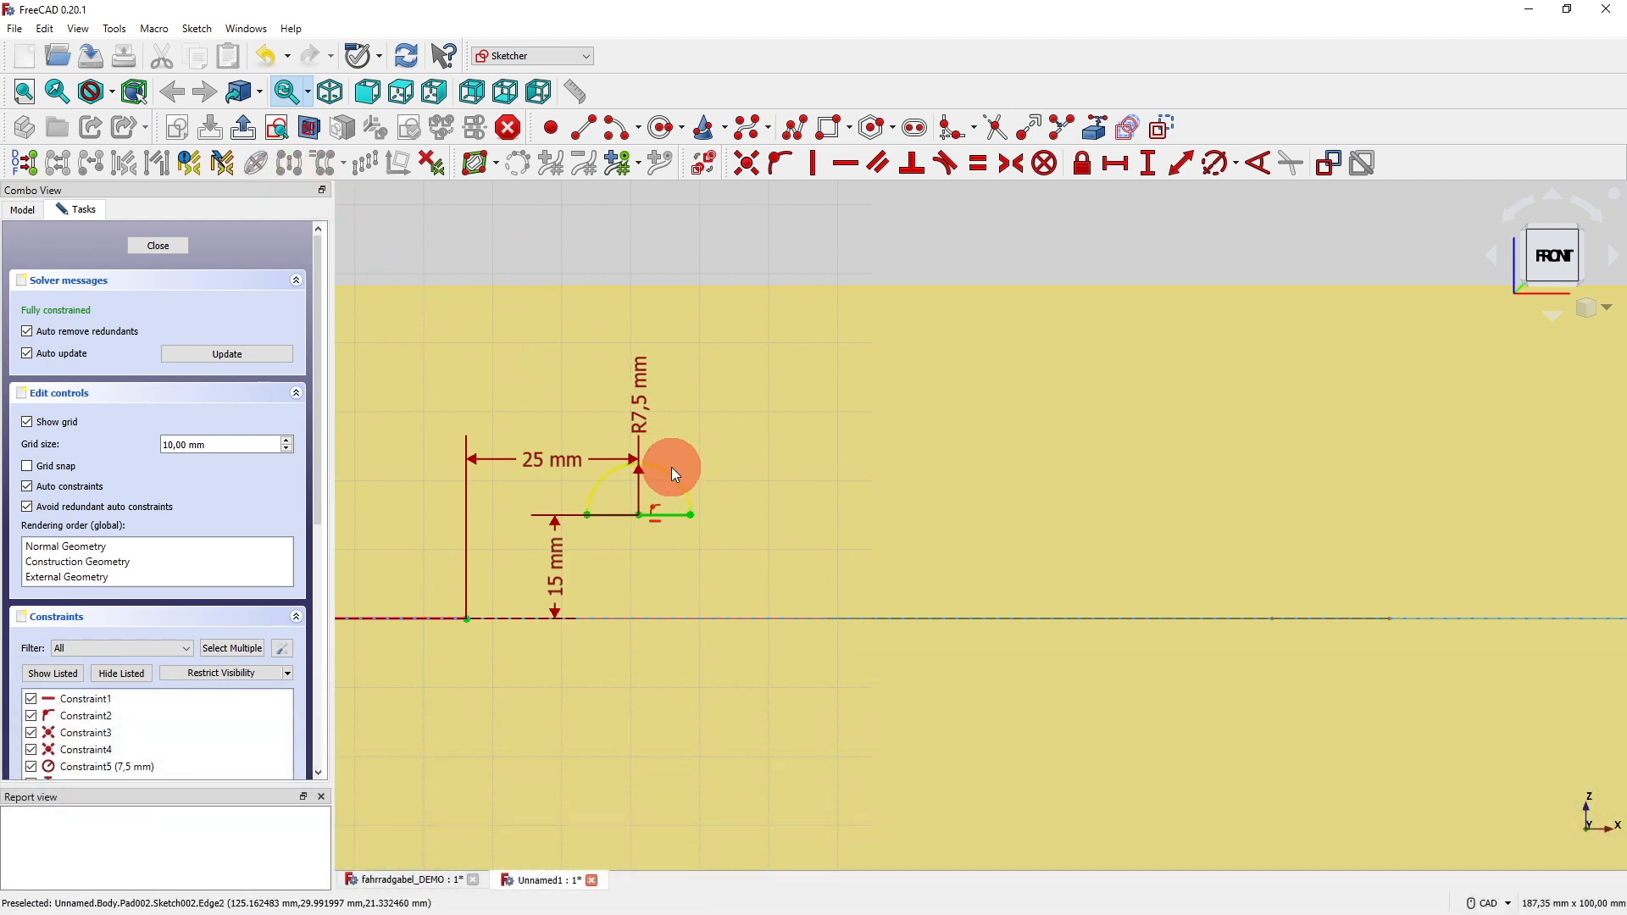
pyautogui.click(572, 531)
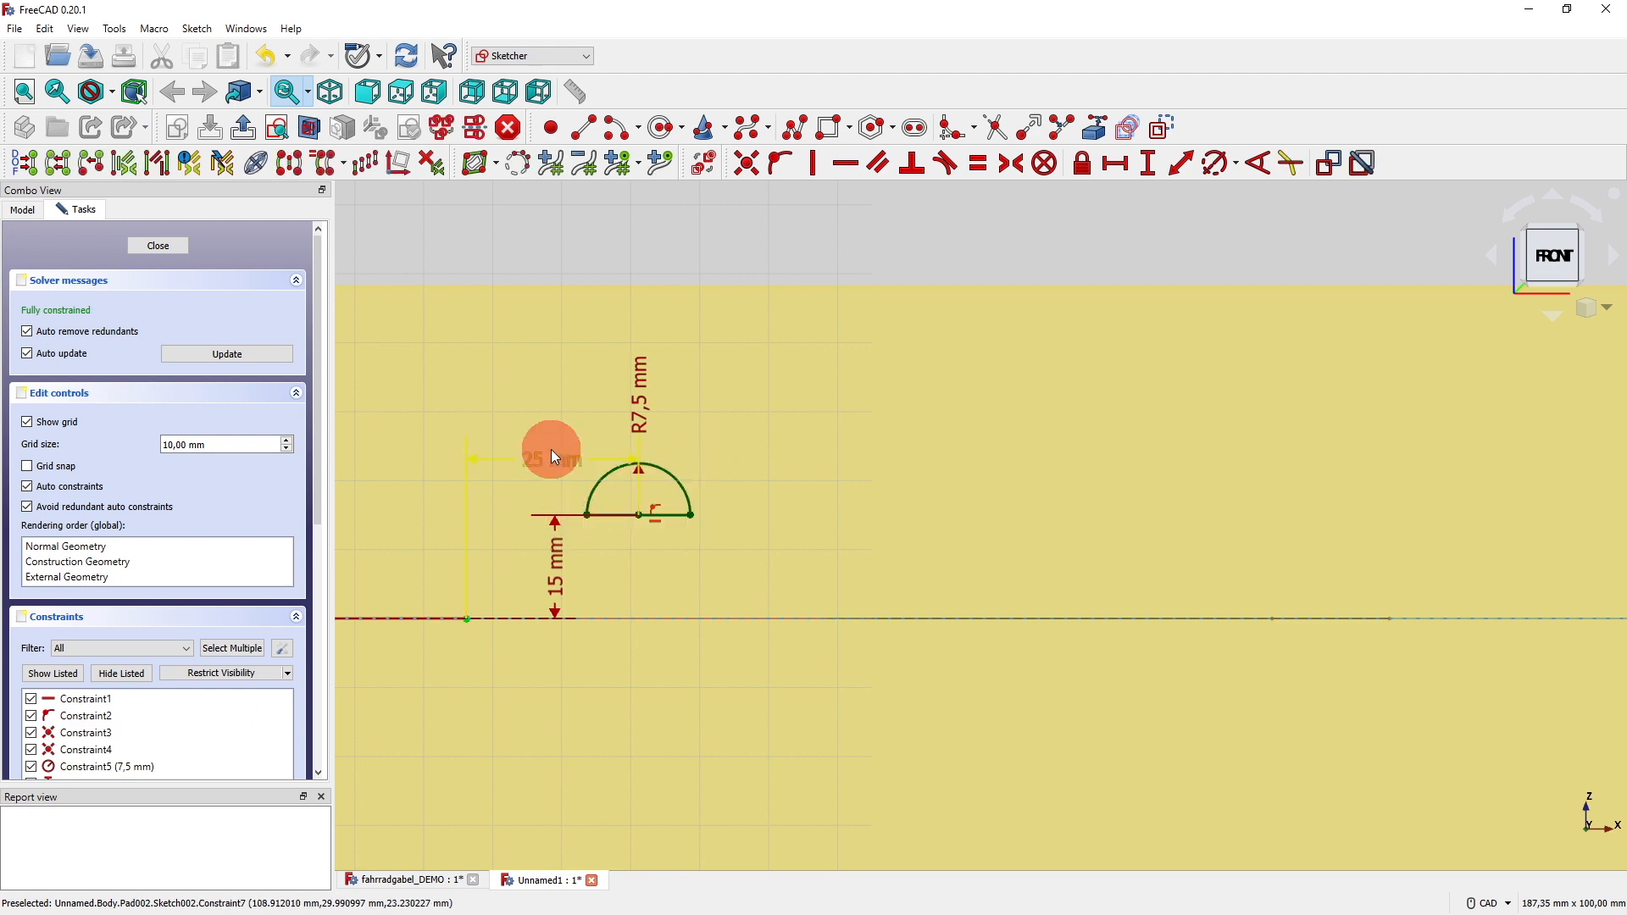
pyautogui.click(374, 171)
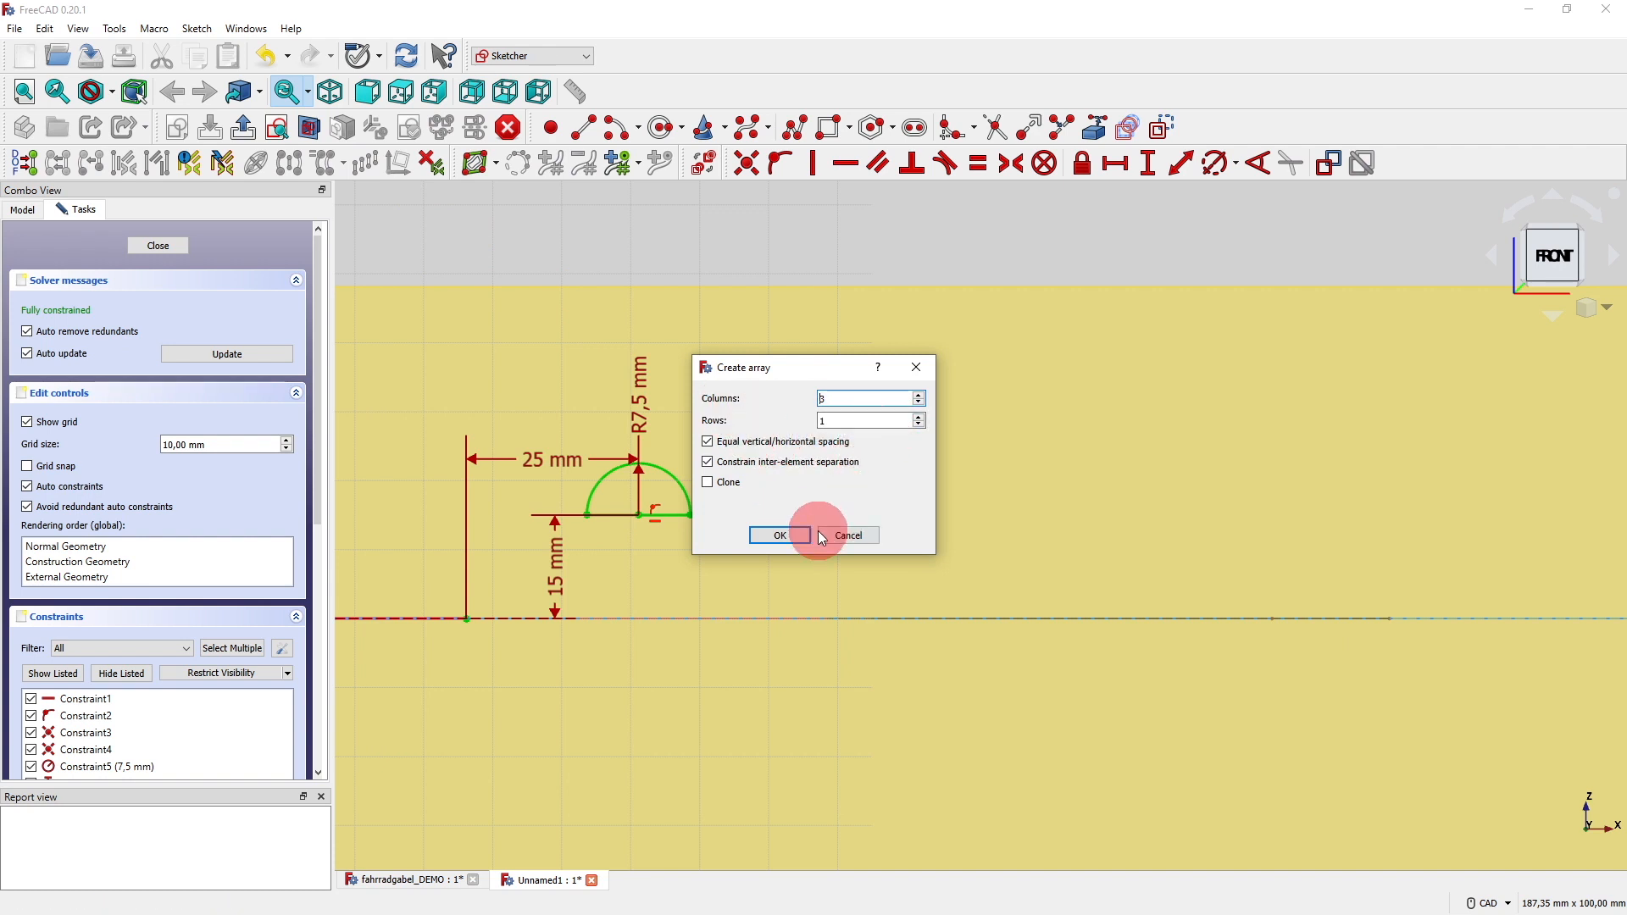
pyautogui.click(790, 535)
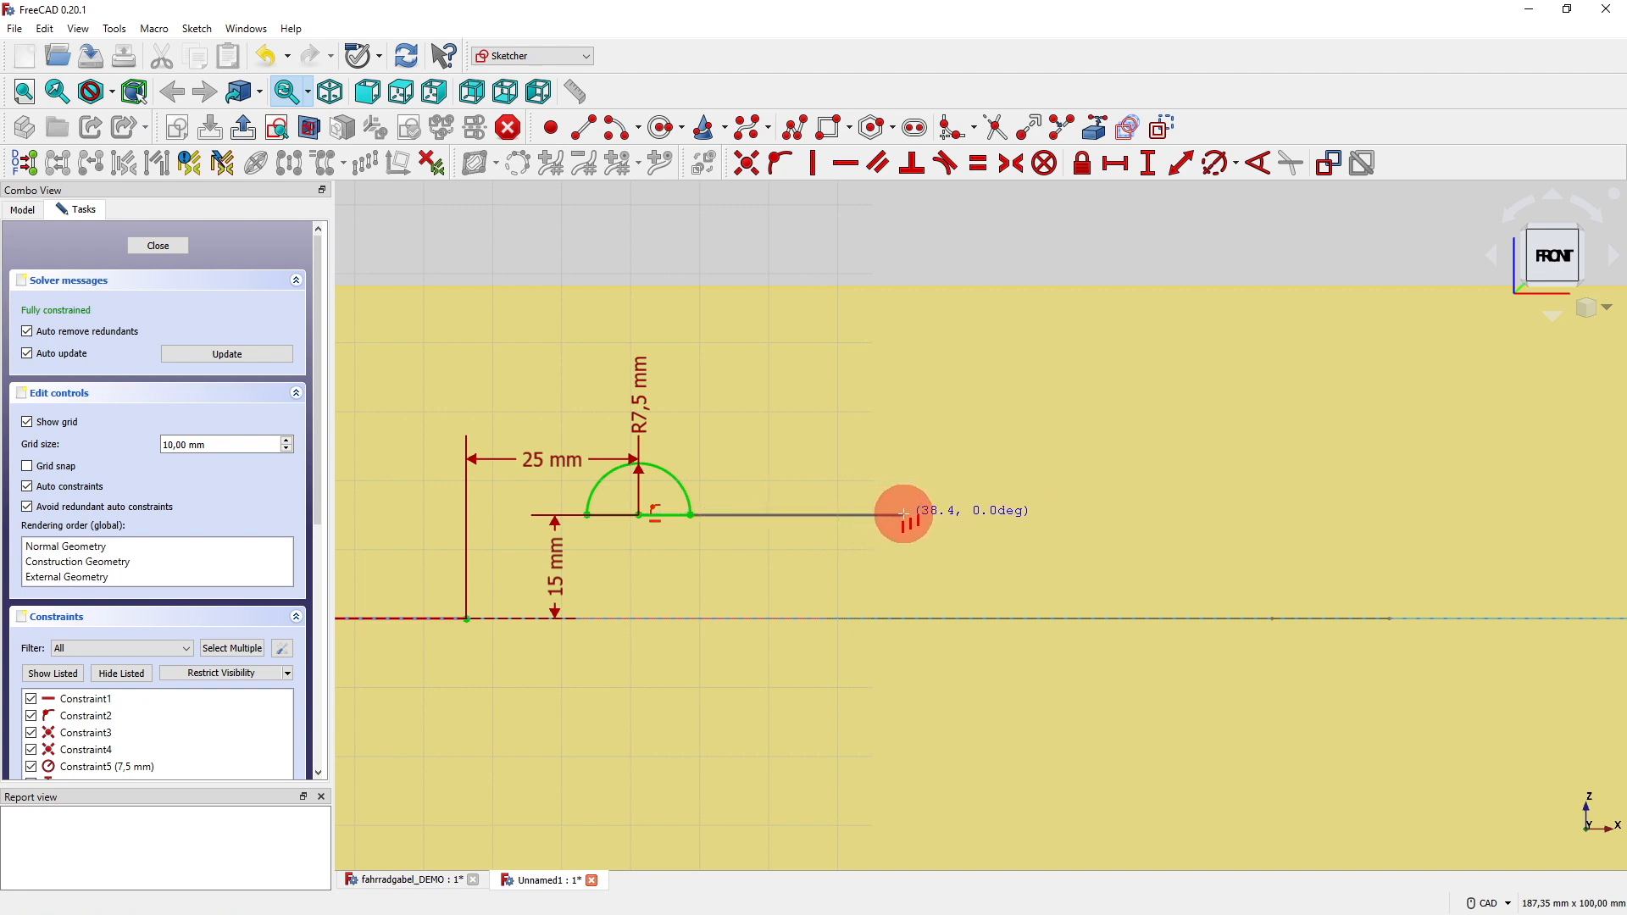
pyautogui.click(903, 514)
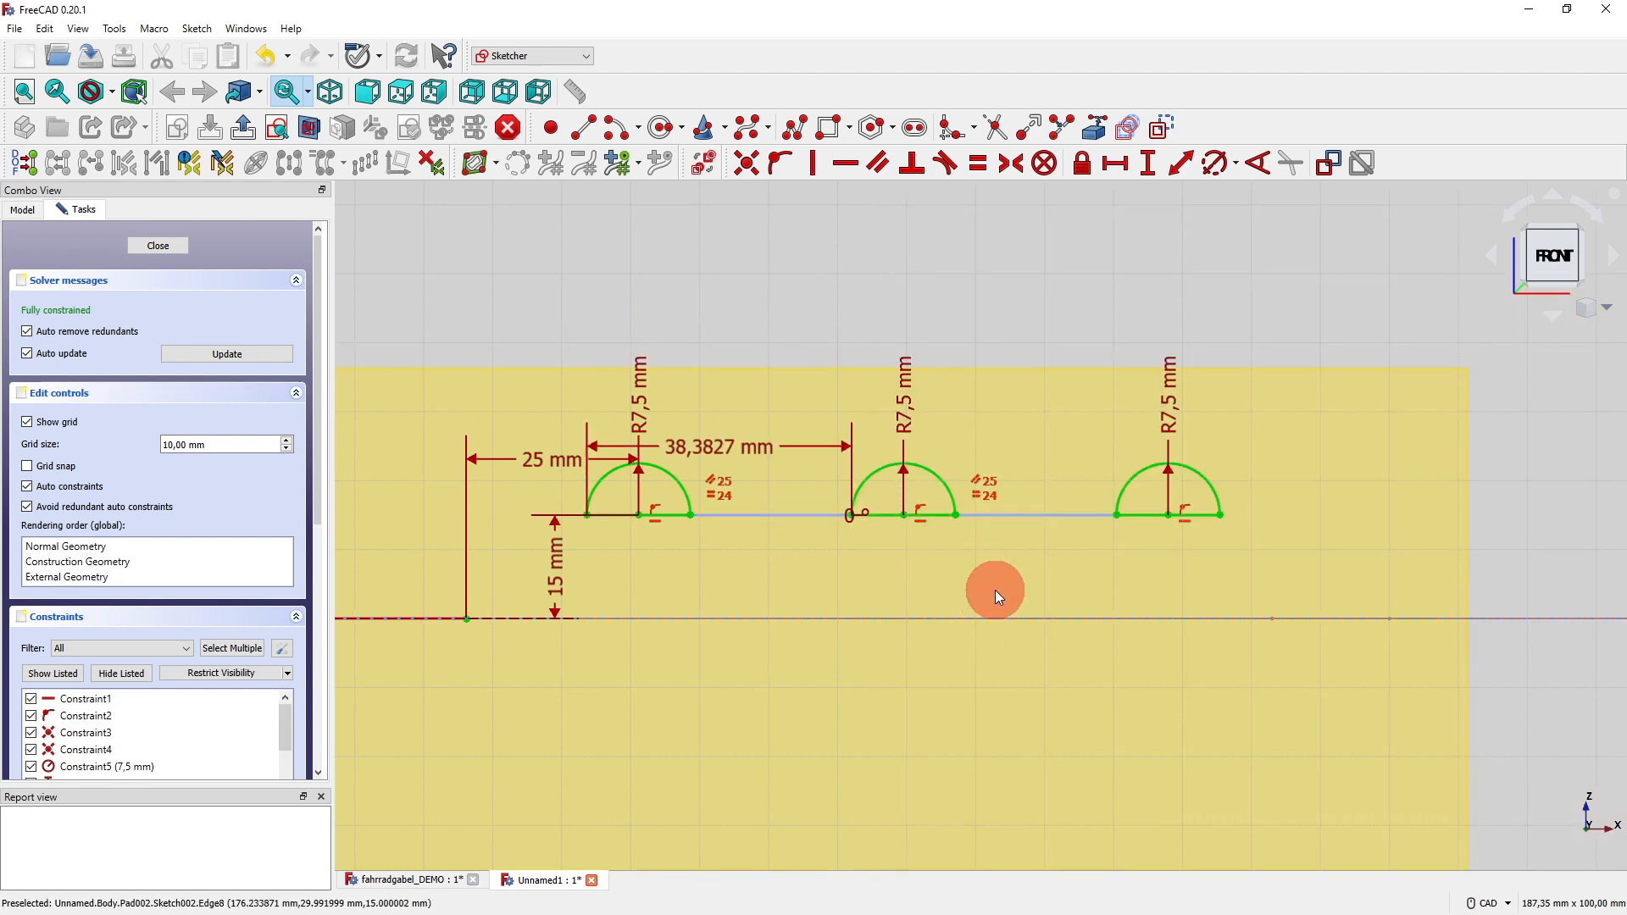
# Set the spacing between the arrayed semicircles to 35 mm and close the sketch.
pyautogui.doubleClick(695, 446)
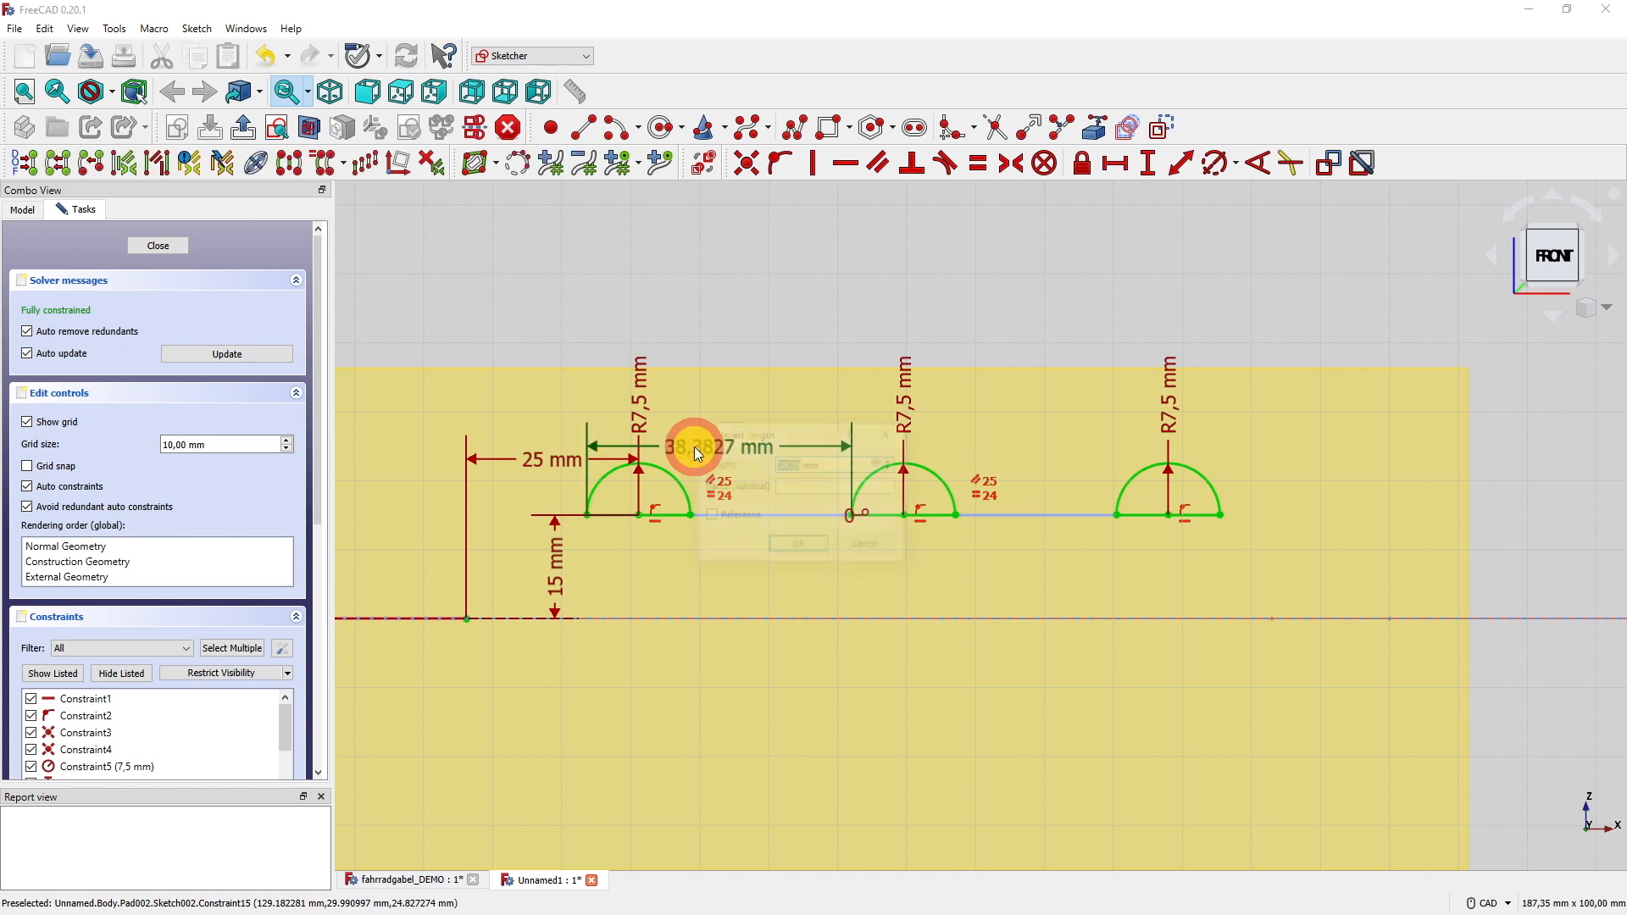
pyautogui.write('35')
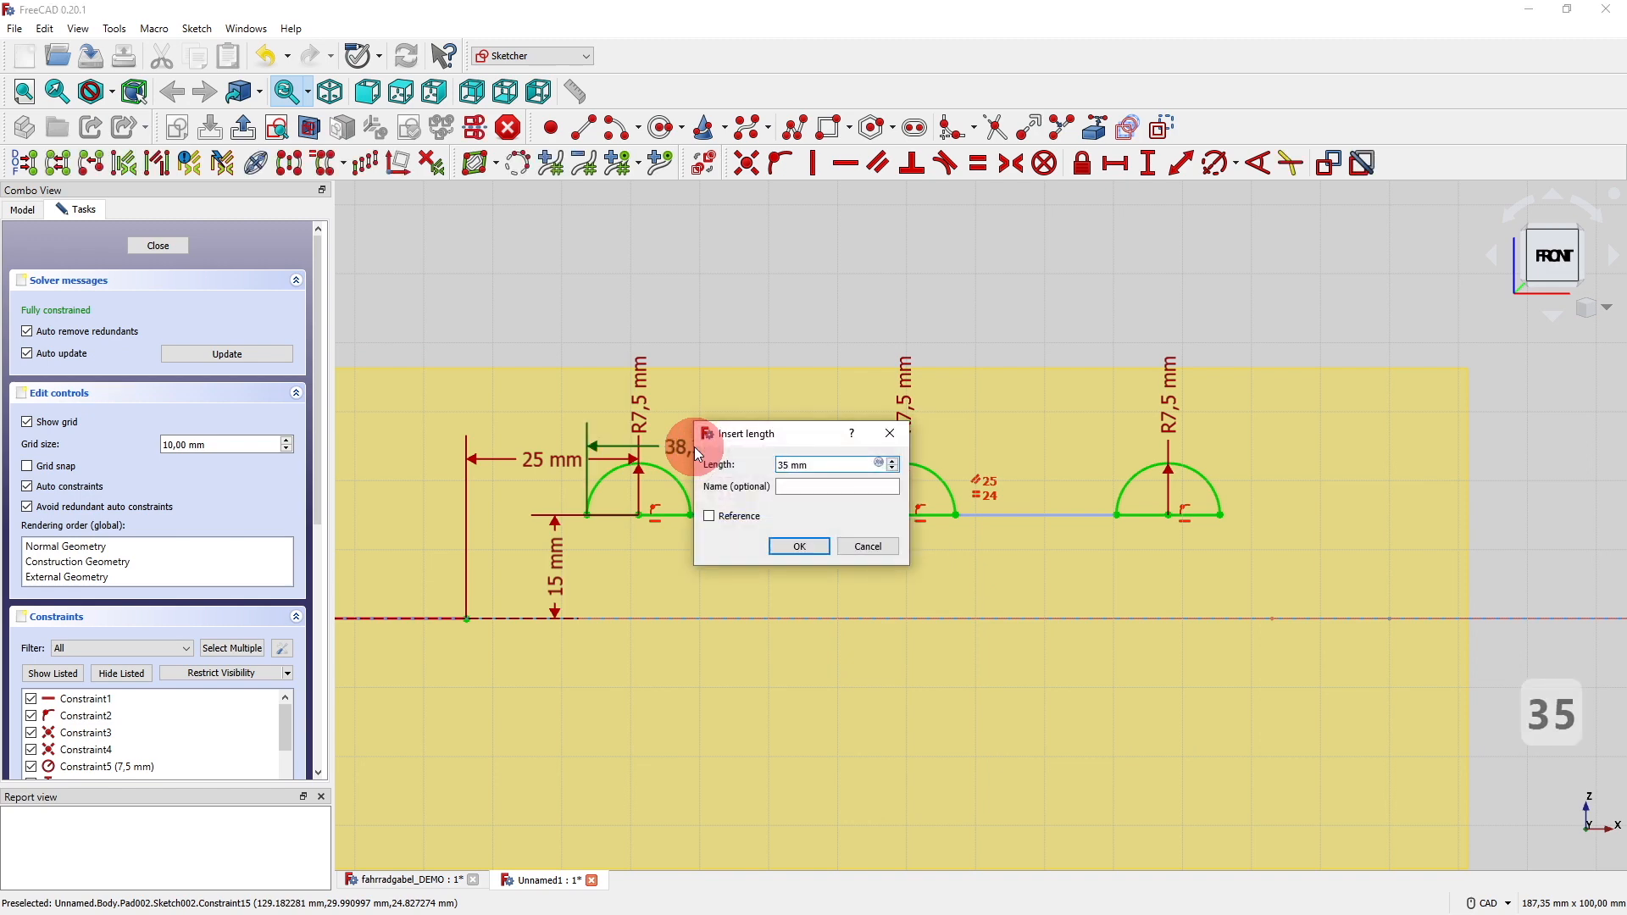
pyautogui.press('Return')
pyautogui.click(140, 247)
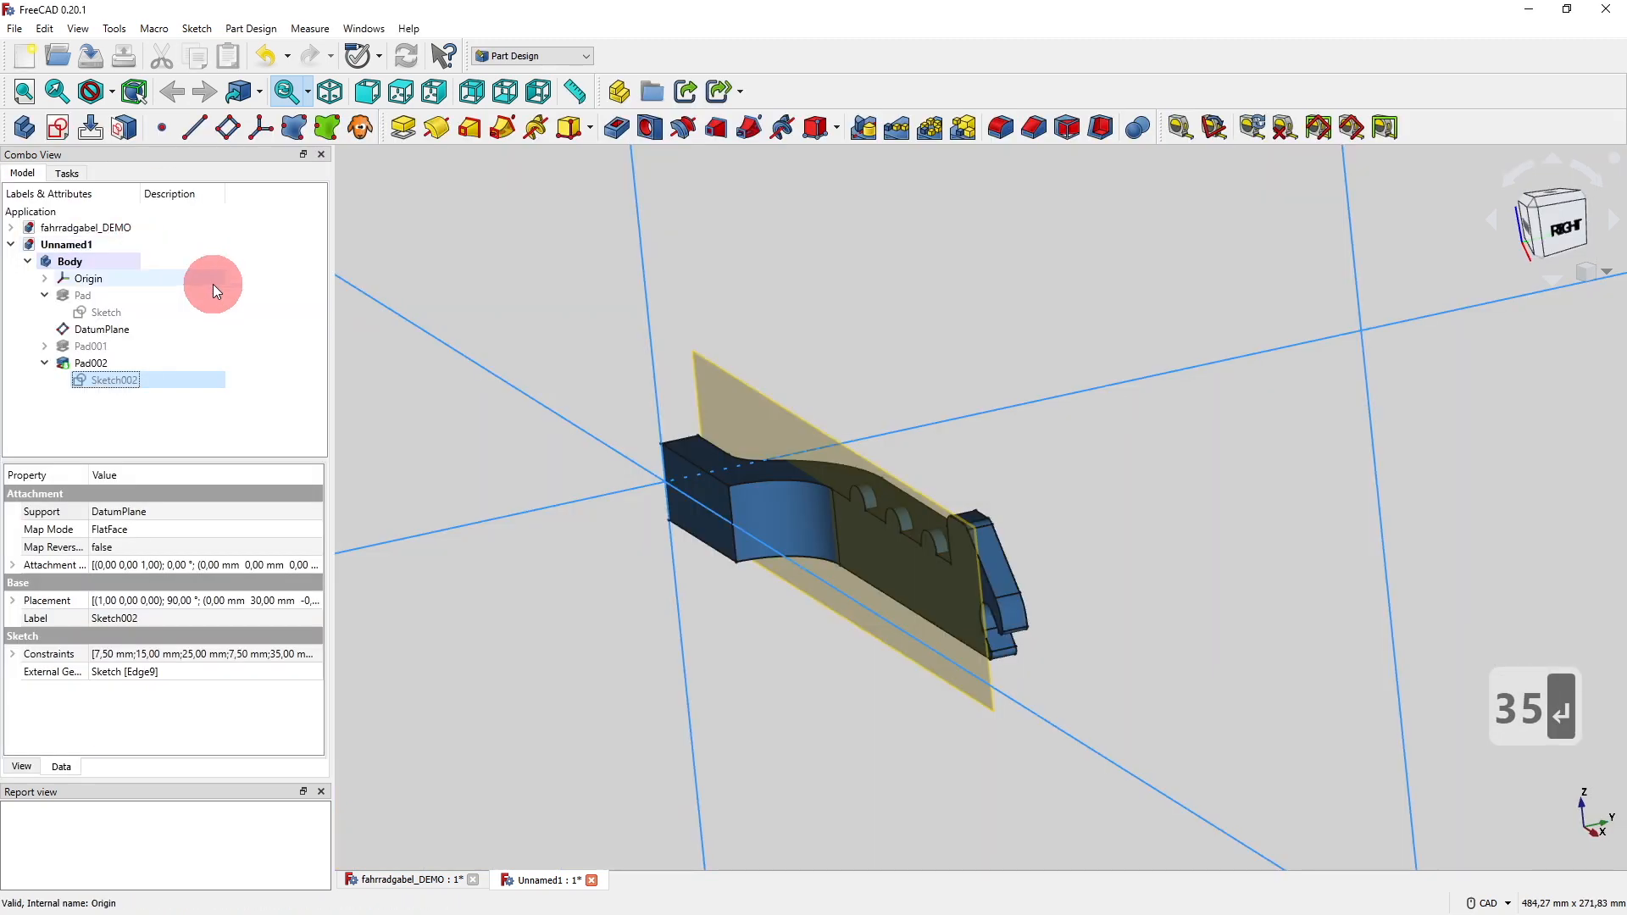
# Hide the datum plane and collapse the expanded pads in the model tree.
pyautogui.click(47, 363)
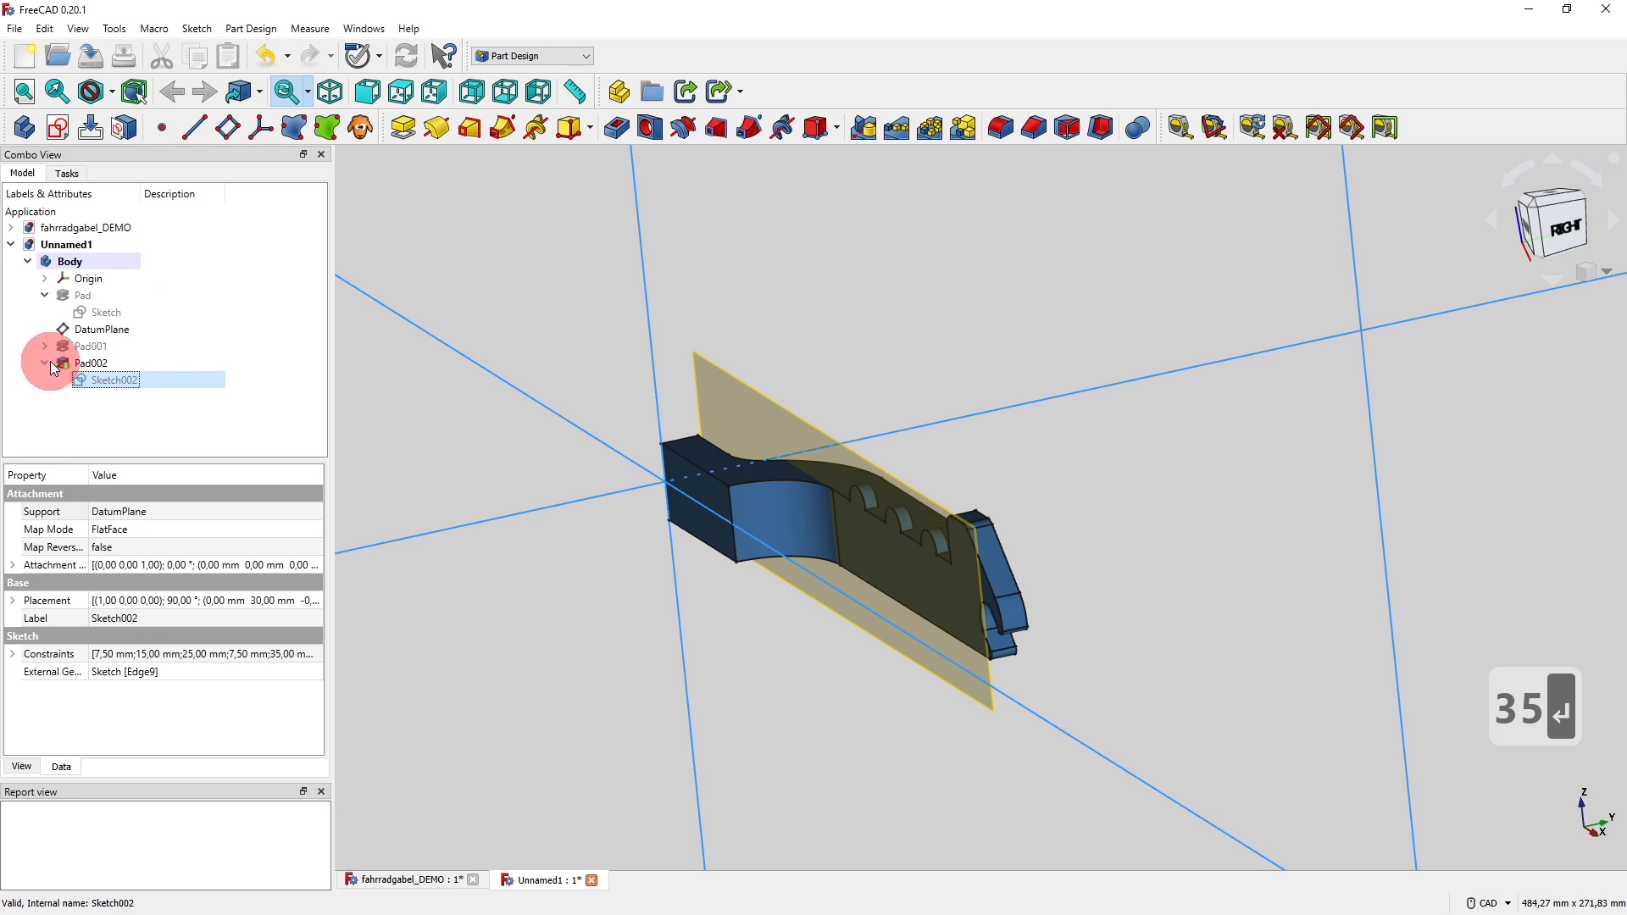
pyautogui.click(49, 361)
pyautogui.scroll(2, 929, 583)
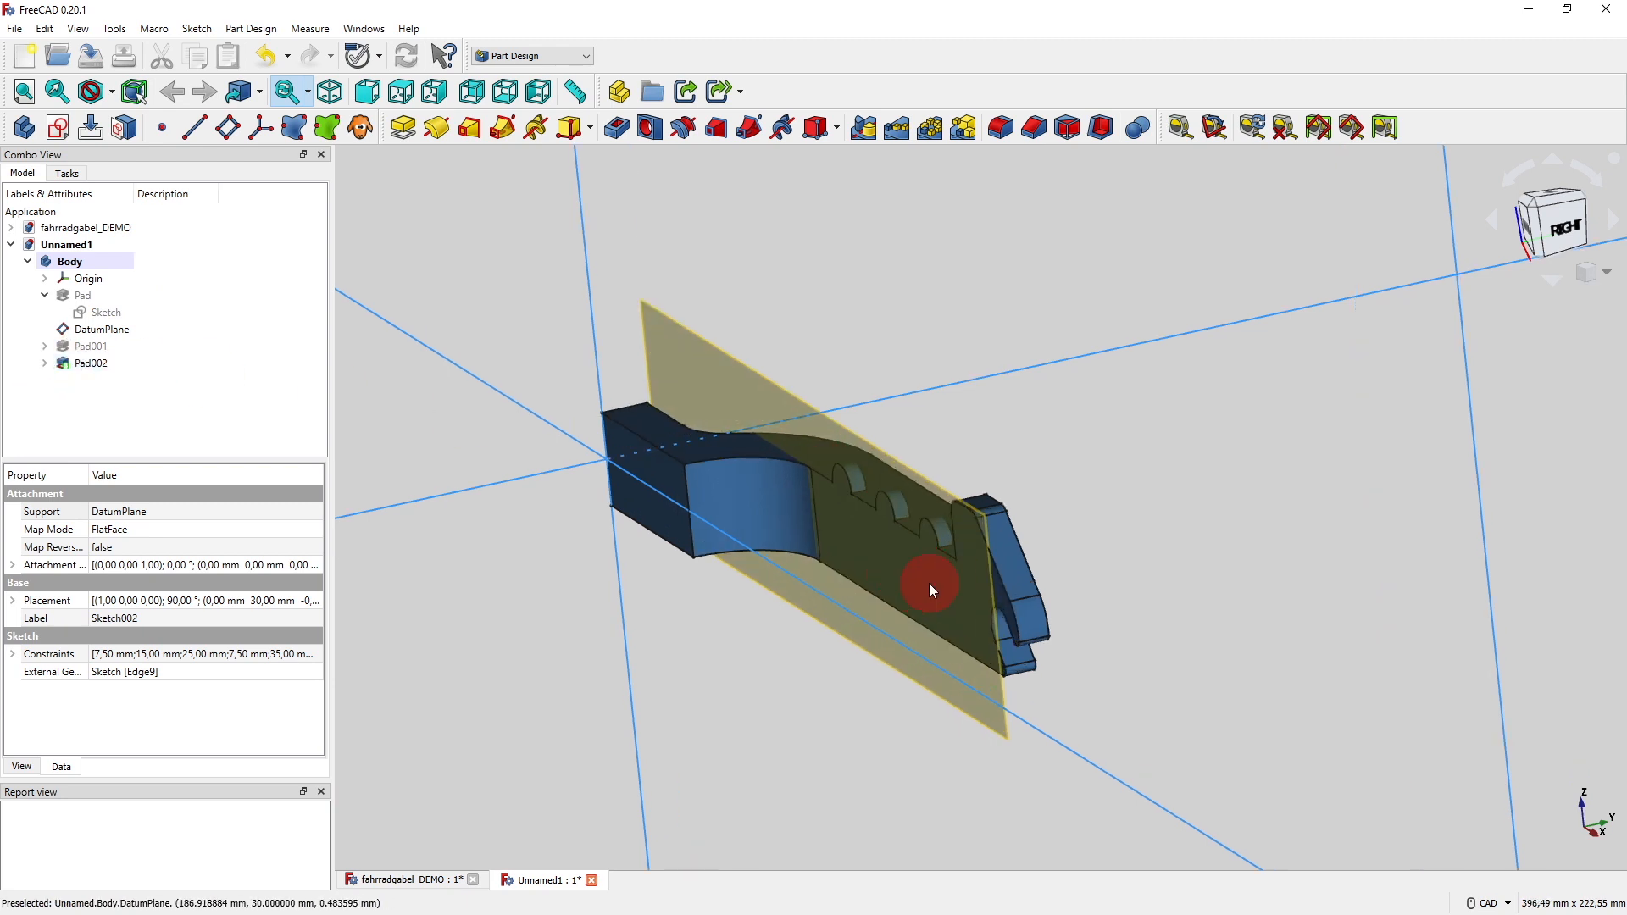
pyautogui.click(195, 332)
pyautogui.press('space')
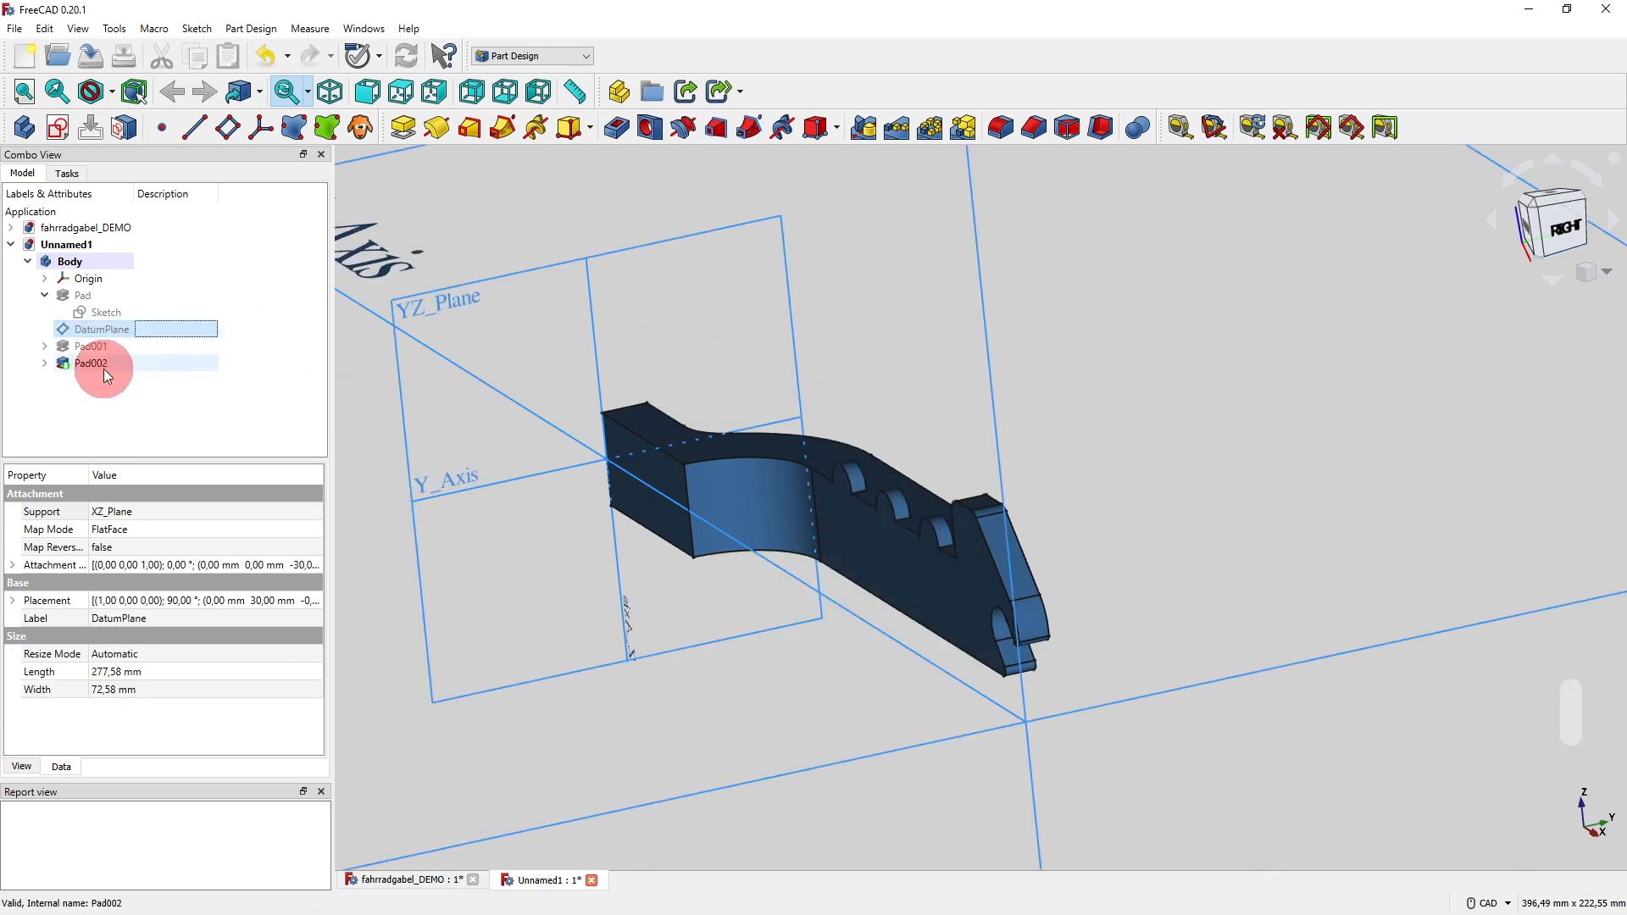
pyautogui.click(45, 294)
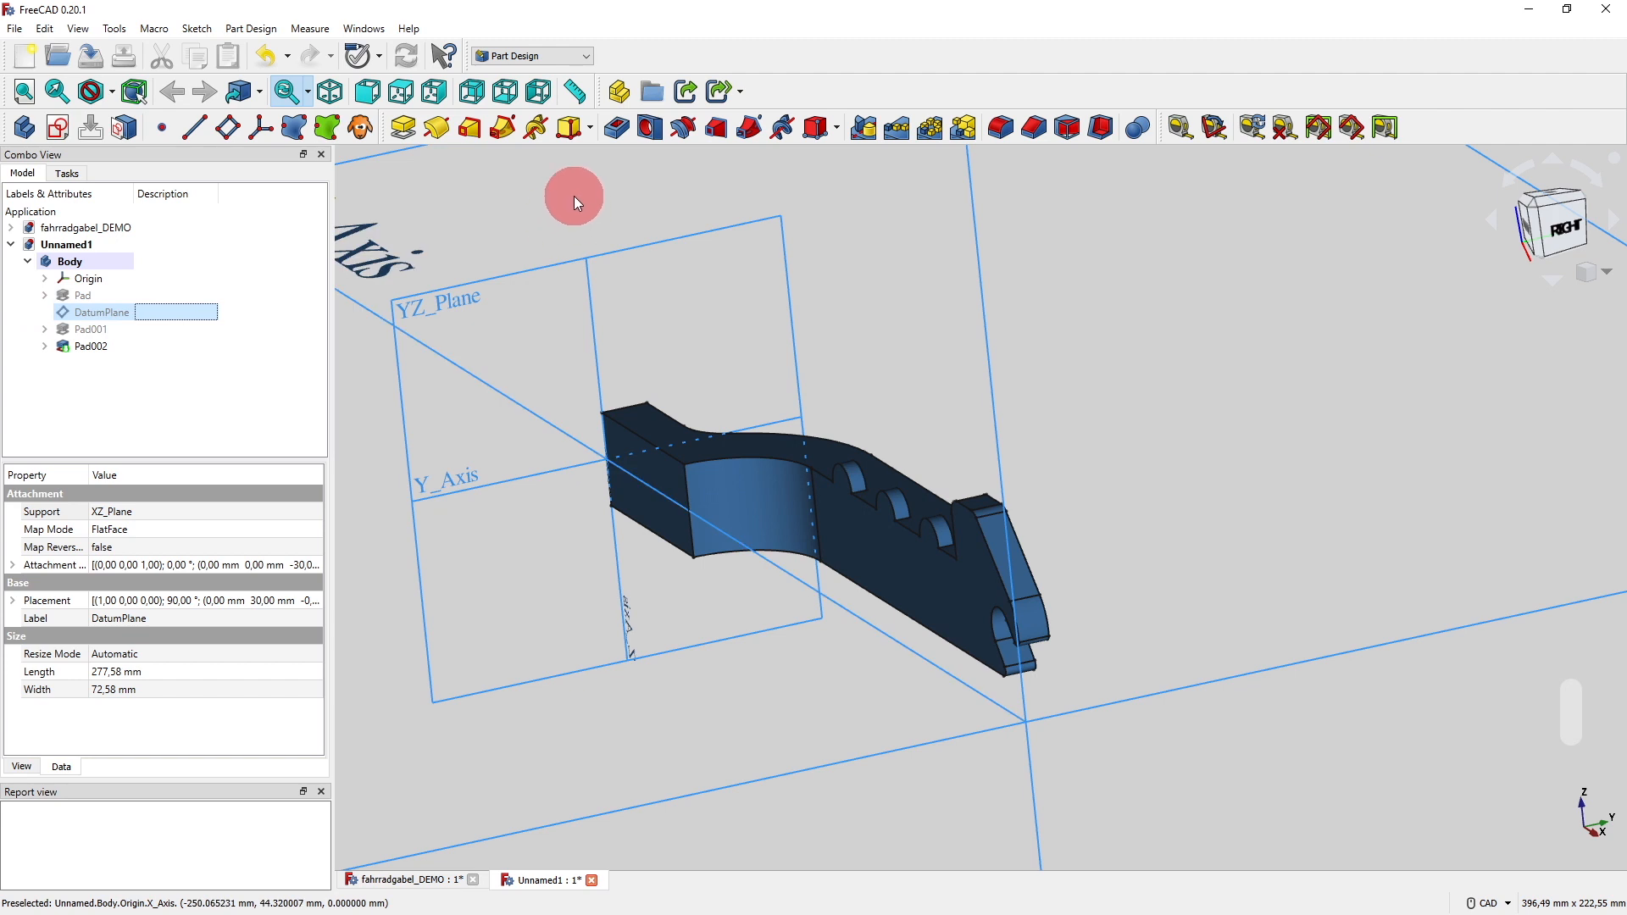
# Mirror Pad, Pad001 and Pad002 about the base XZ plane to form the second fork arm.
pyautogui.click(871, 133)
pyautogui.click(51, 271)
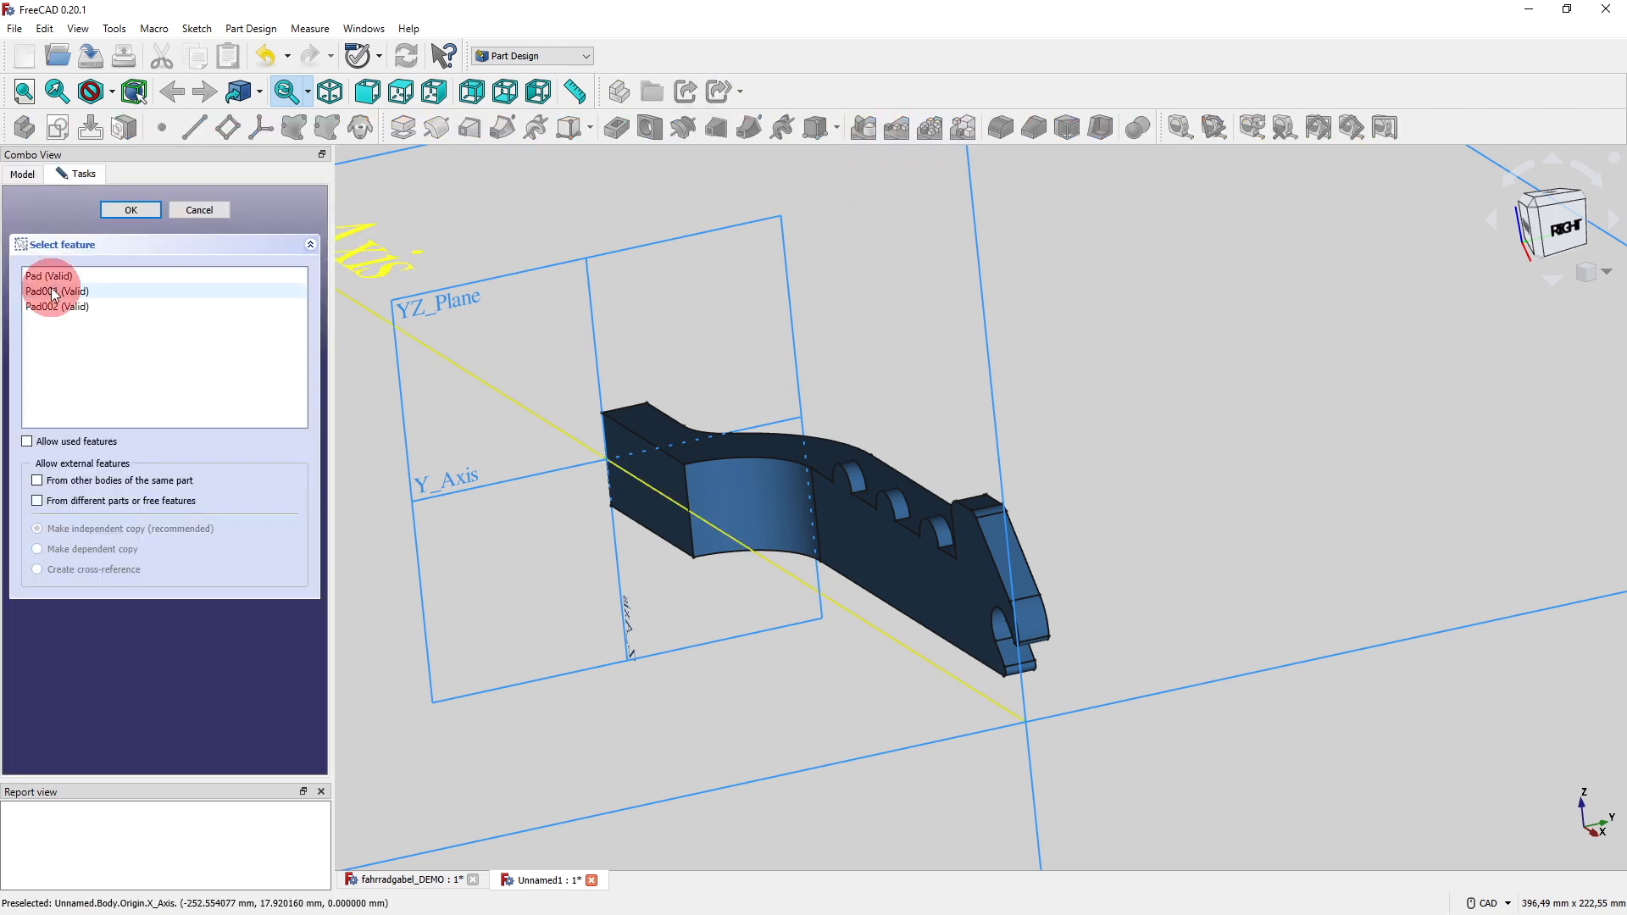
pyautogui.keyDown('shift'); pyautogui.click(56, 308); pyautogui.keyUp('shift')
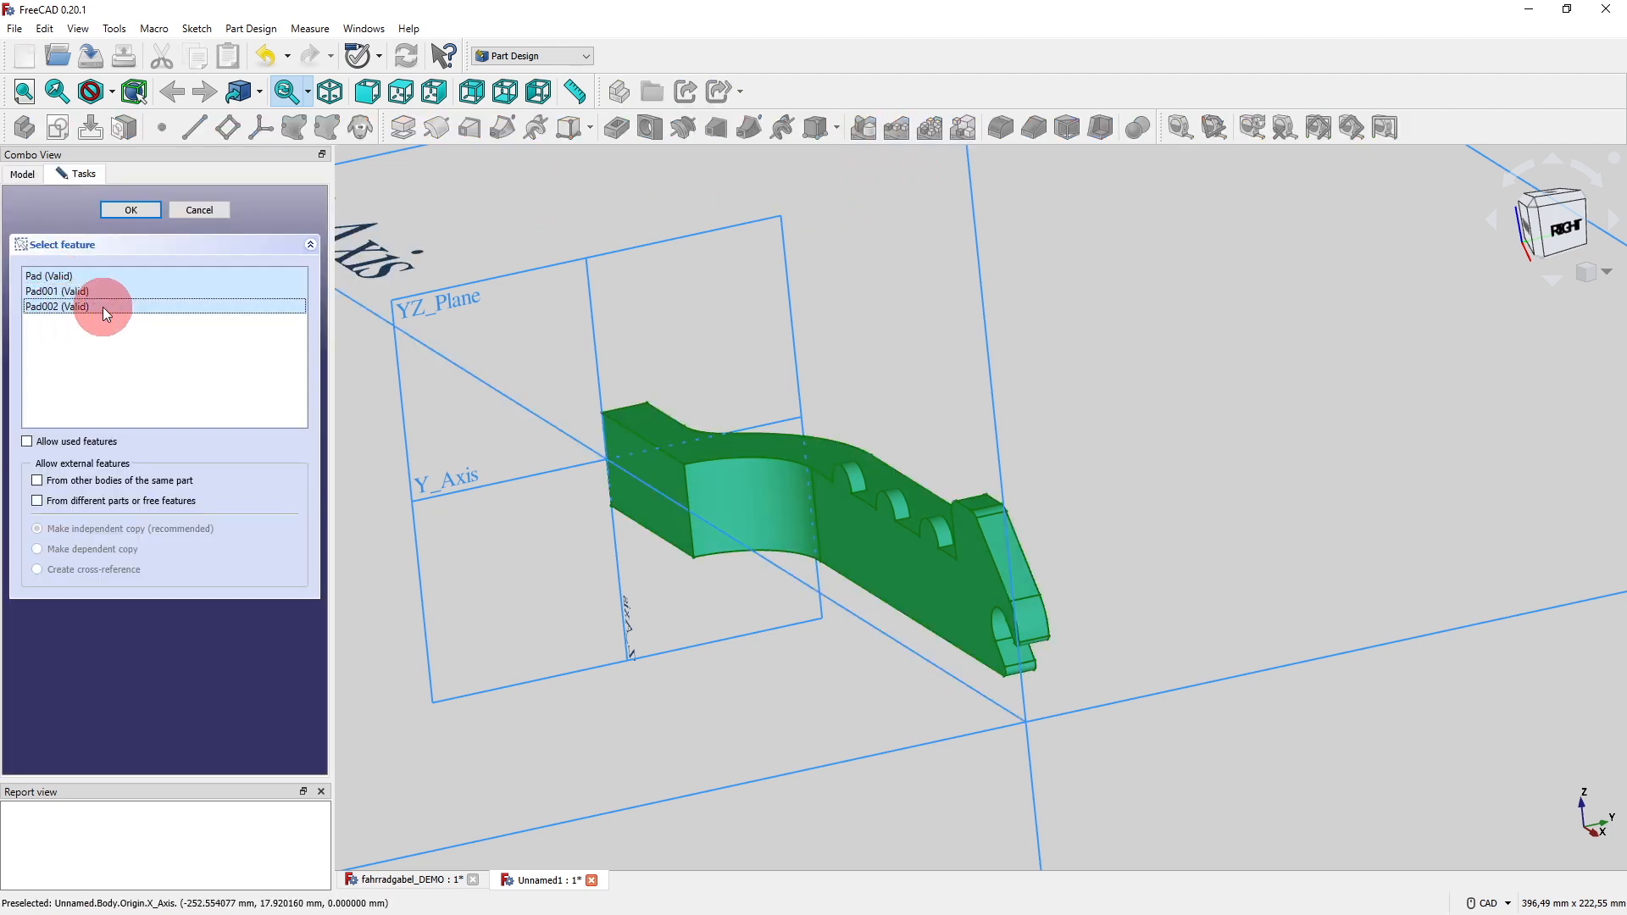
pyautogui.click(149, 211)
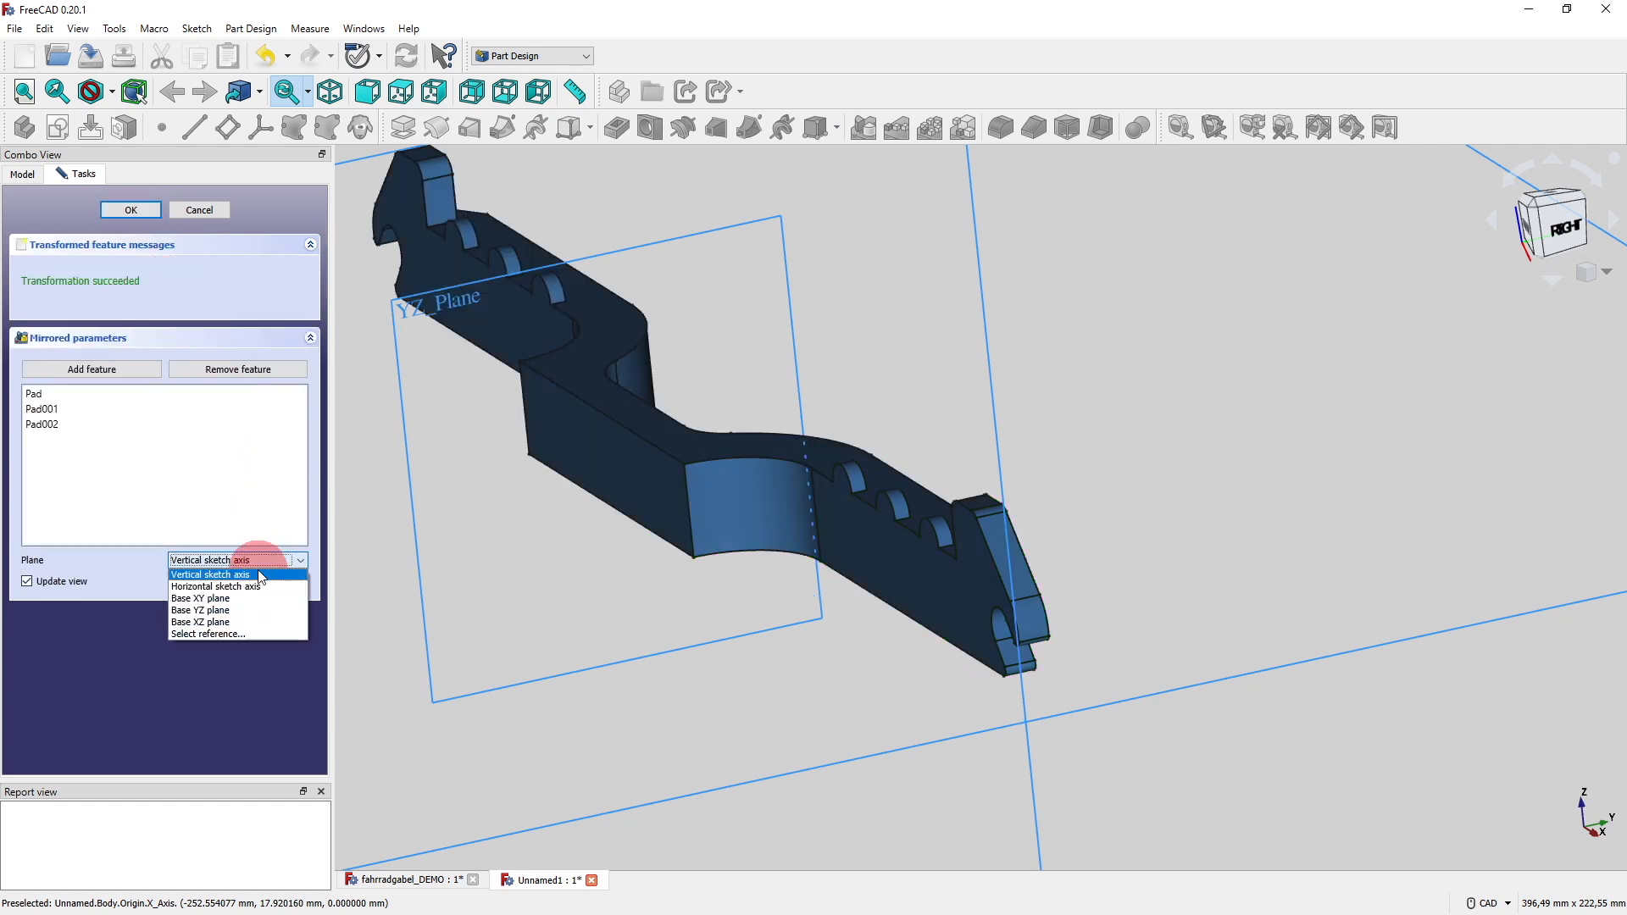
pyautogui.click(230, 622)
pyautogui.click(134, 208)
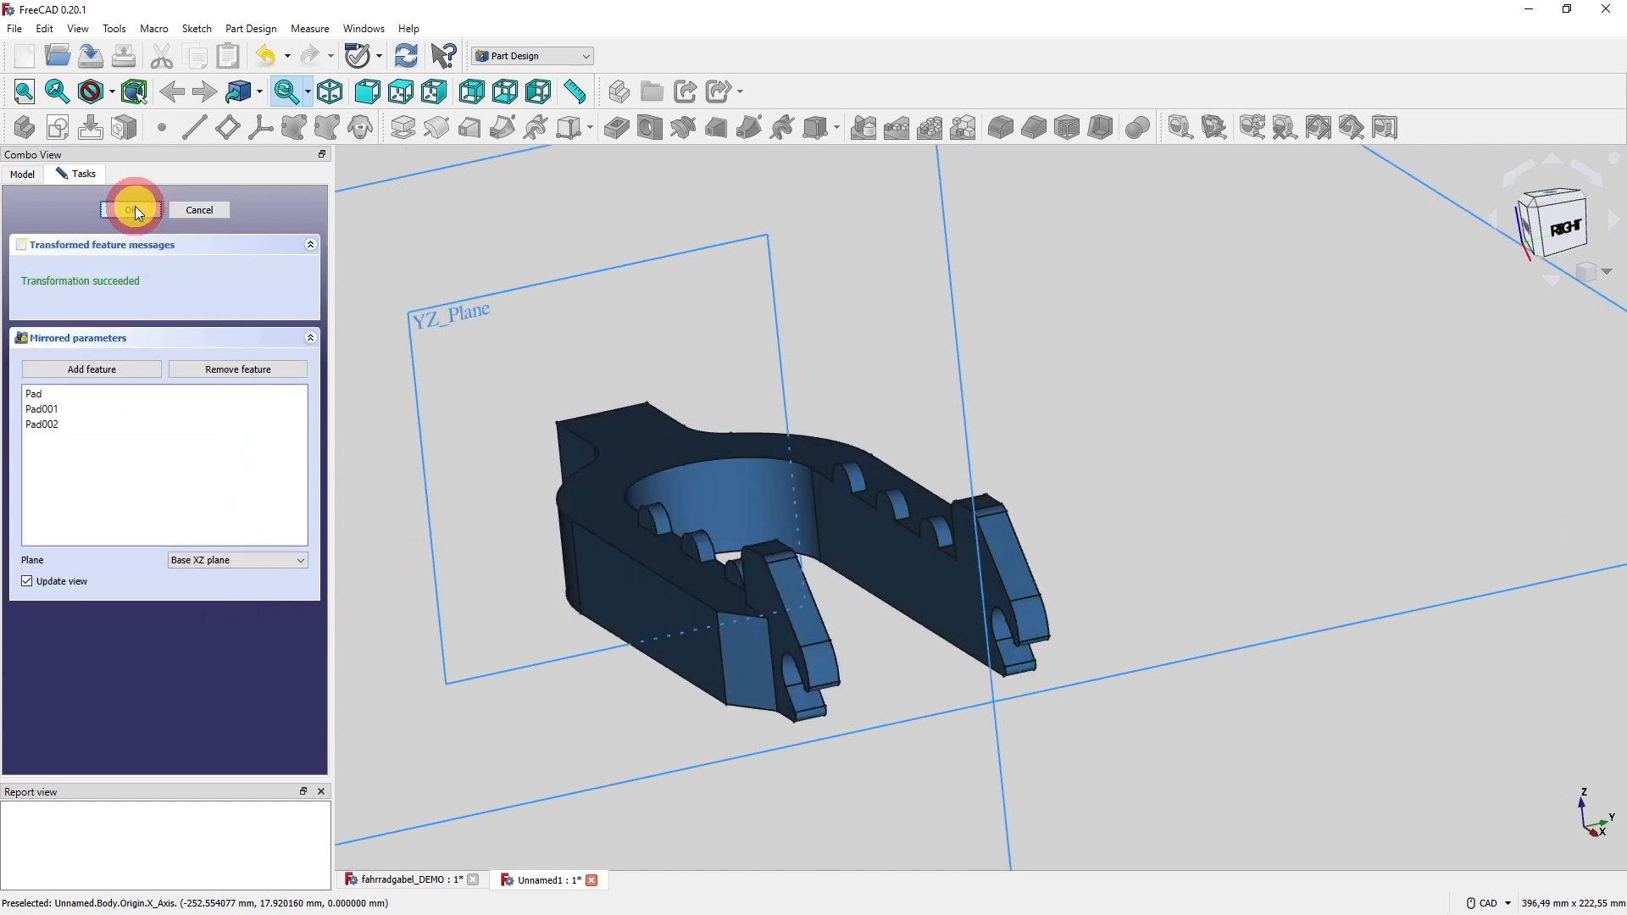
# Start a new sketch on the base XZ plane.
pyautogui.scroll(-5, 581, 538)
pyautogui.moveTo(476, 562); pyautogui.dragTo(732, 617, button='middle')
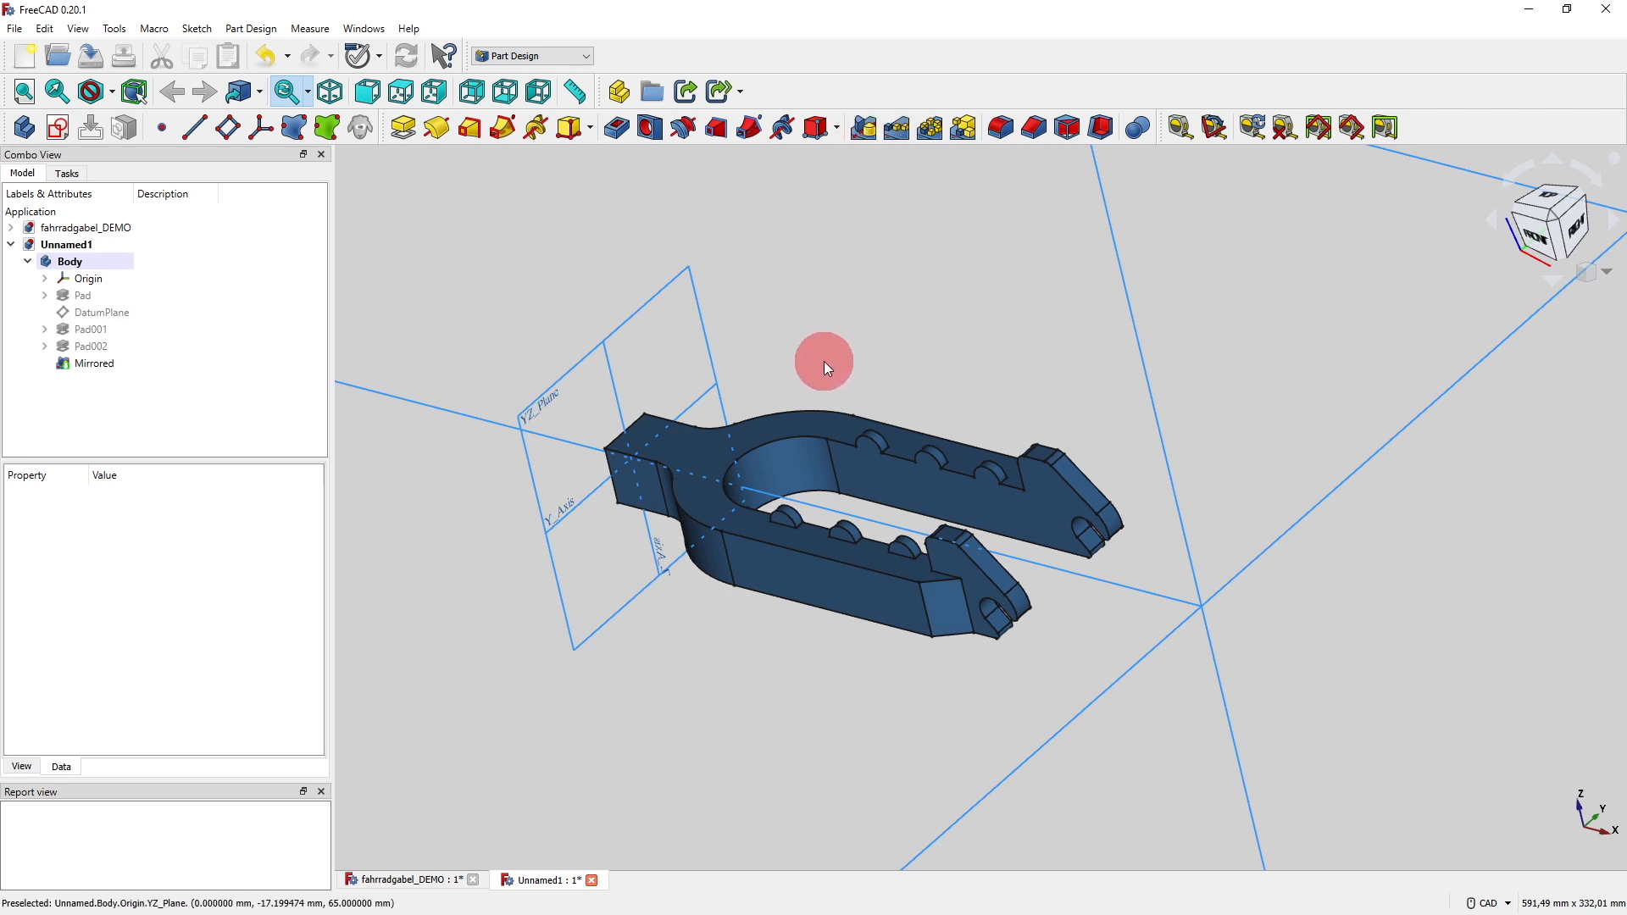
pyautogui.moveTo(824, 361); pyautogui.dragTo(576, 297, button='middle')
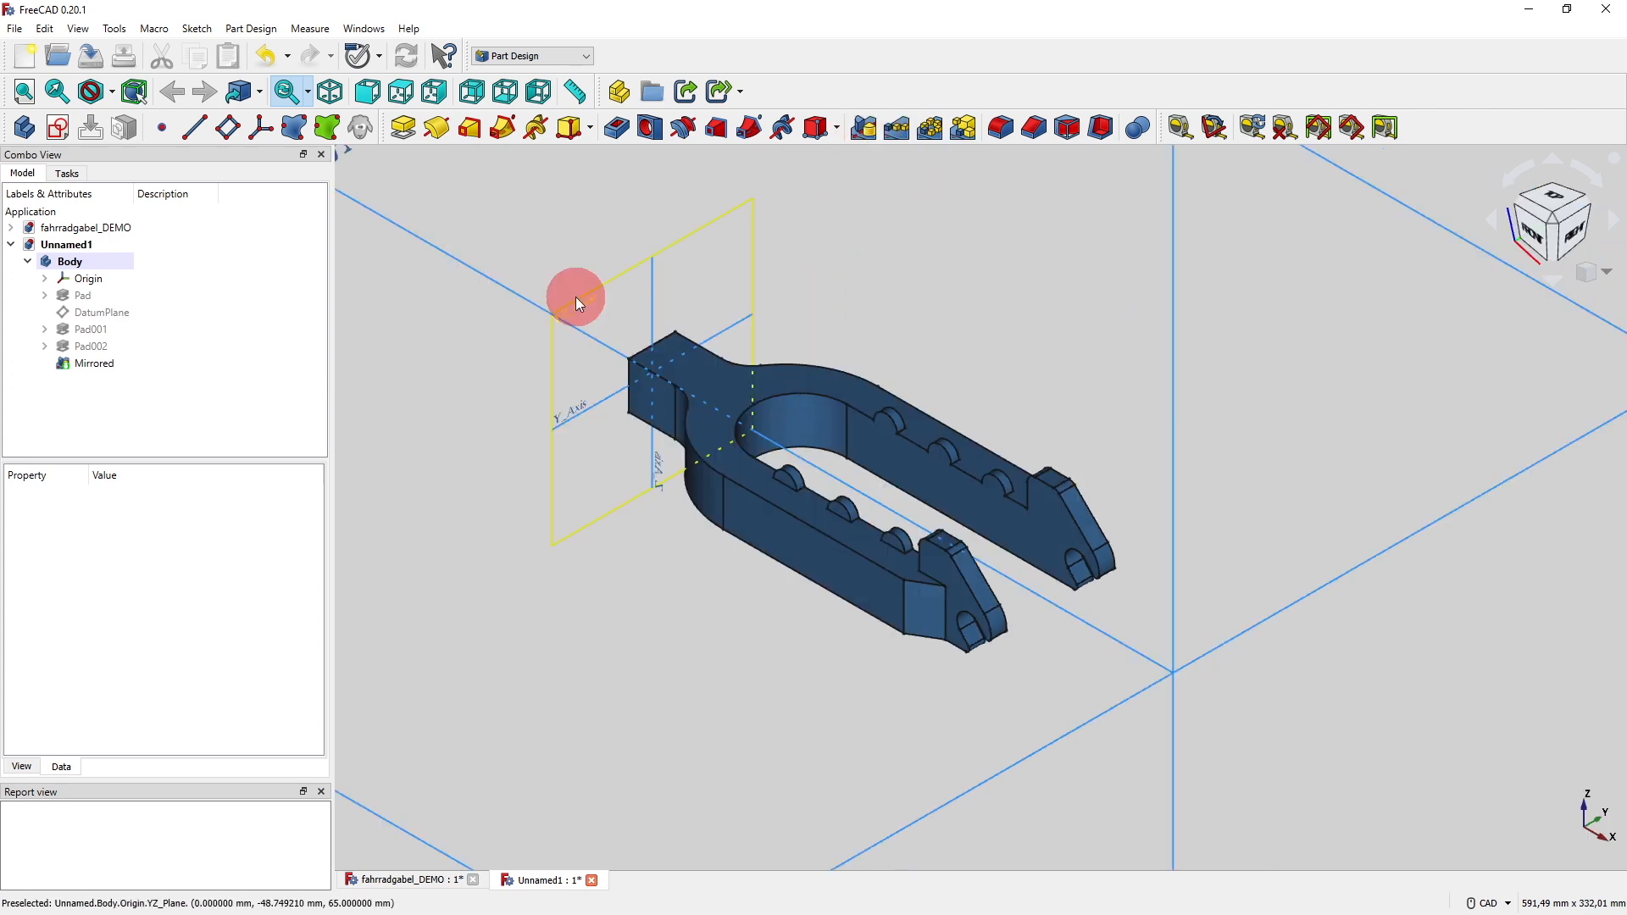
pyautogui.moveTo(511, 414); pyautogui.dragTo(538, 512, button='middle')
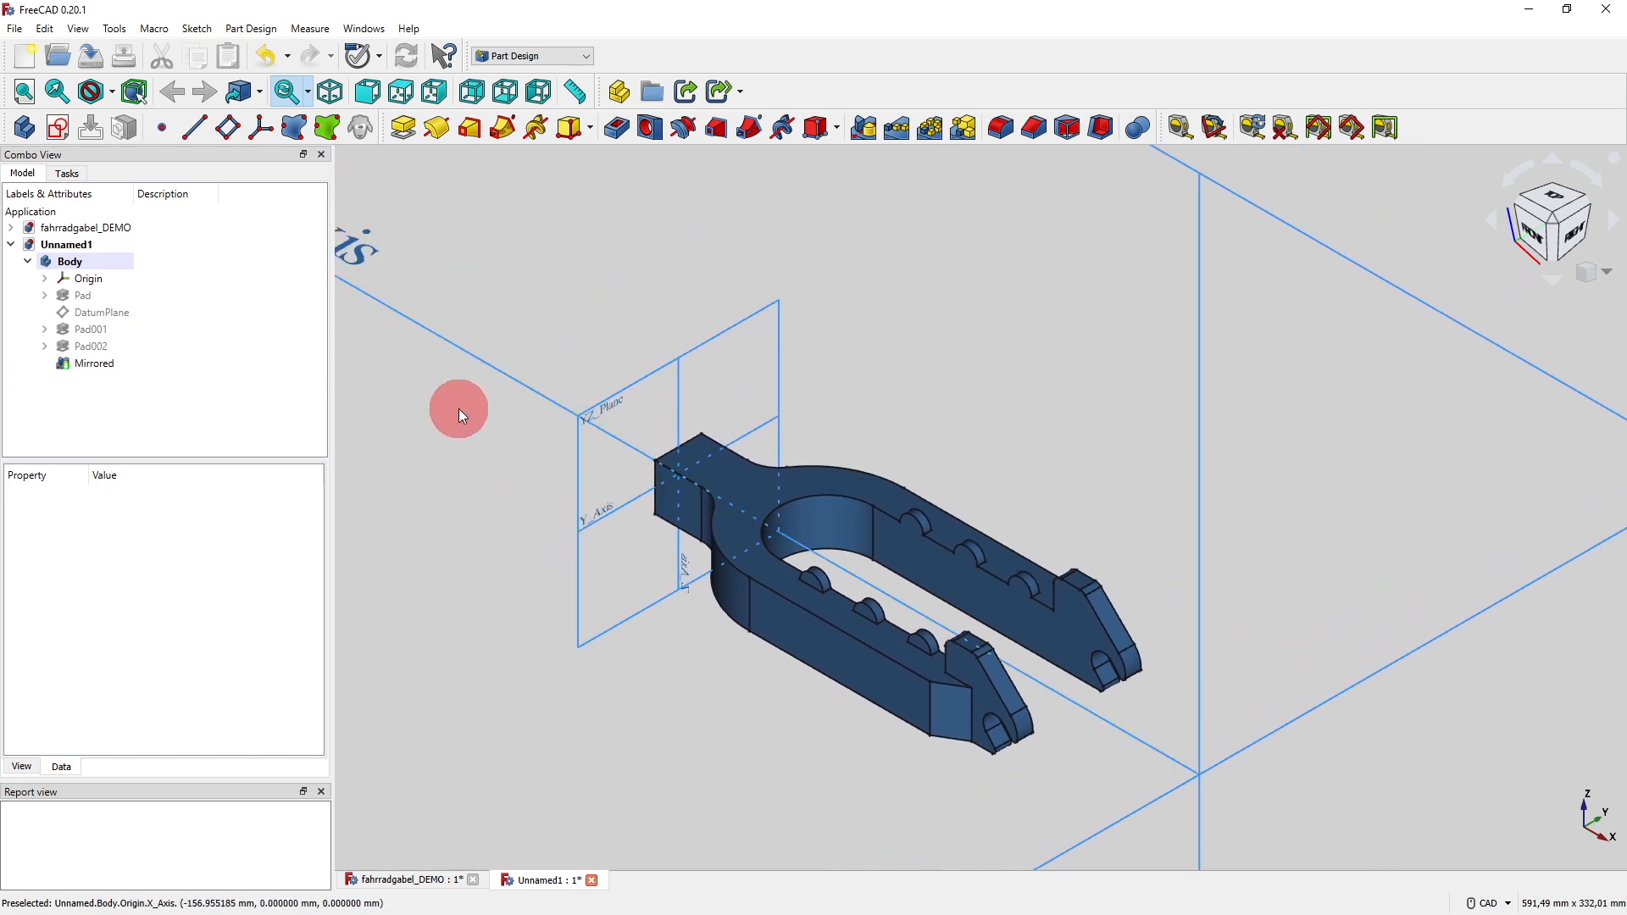
pyautogui.scroll(-3, 459, 414)
pyautogui.moveTo(459, 414); pyautogui.dragTo(679, 508, button='middle')
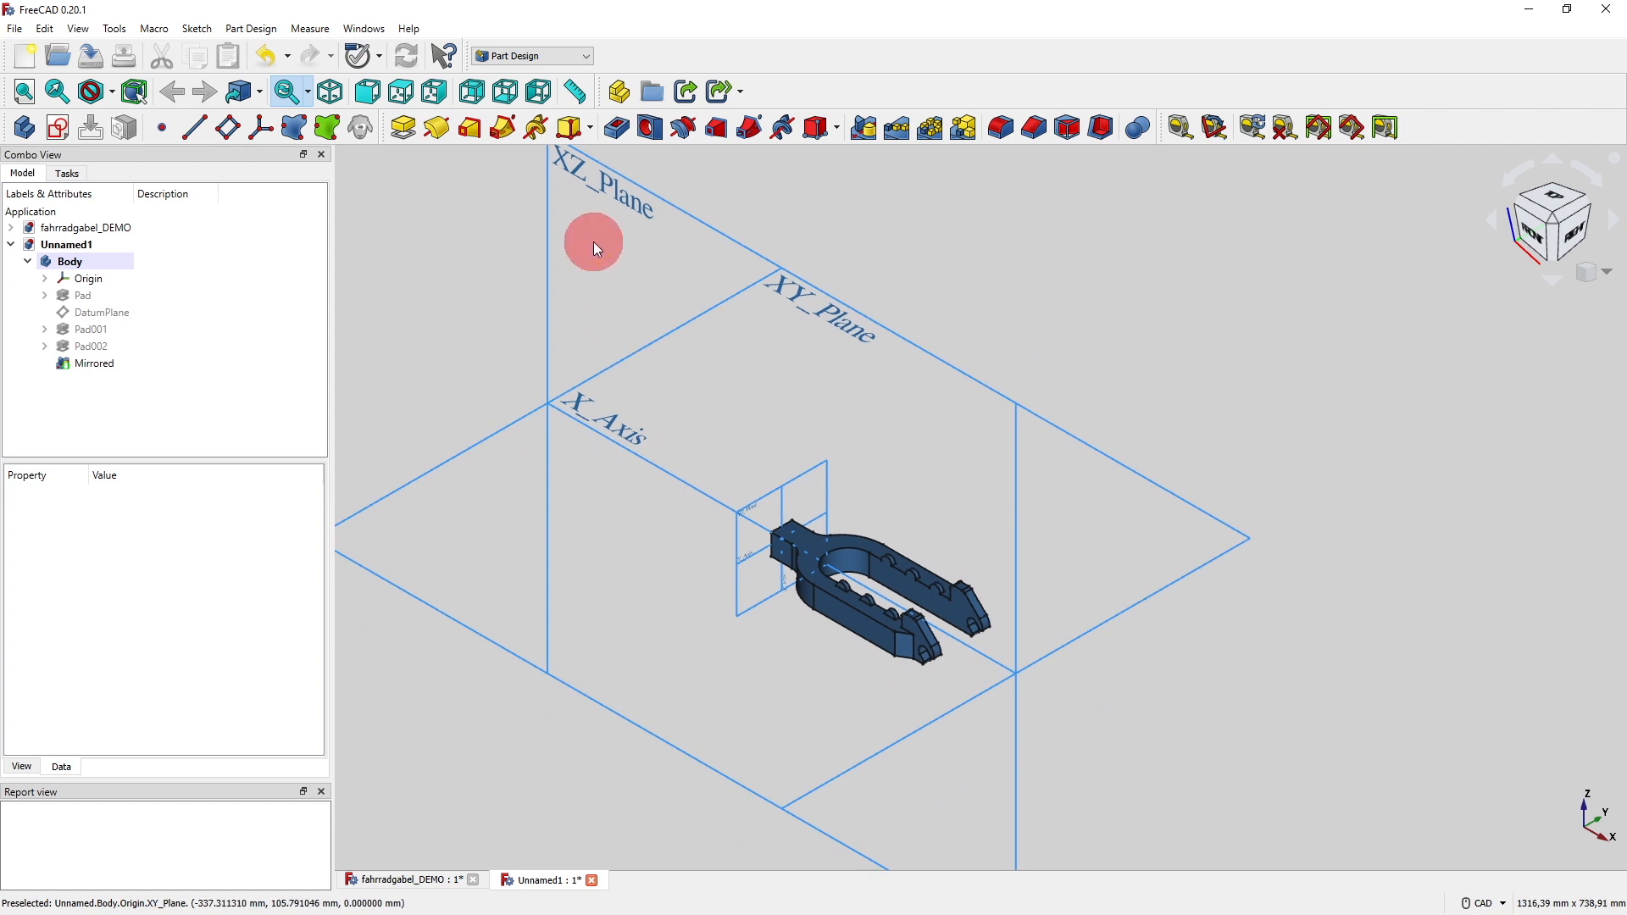
pyautogui.click(578, 175)
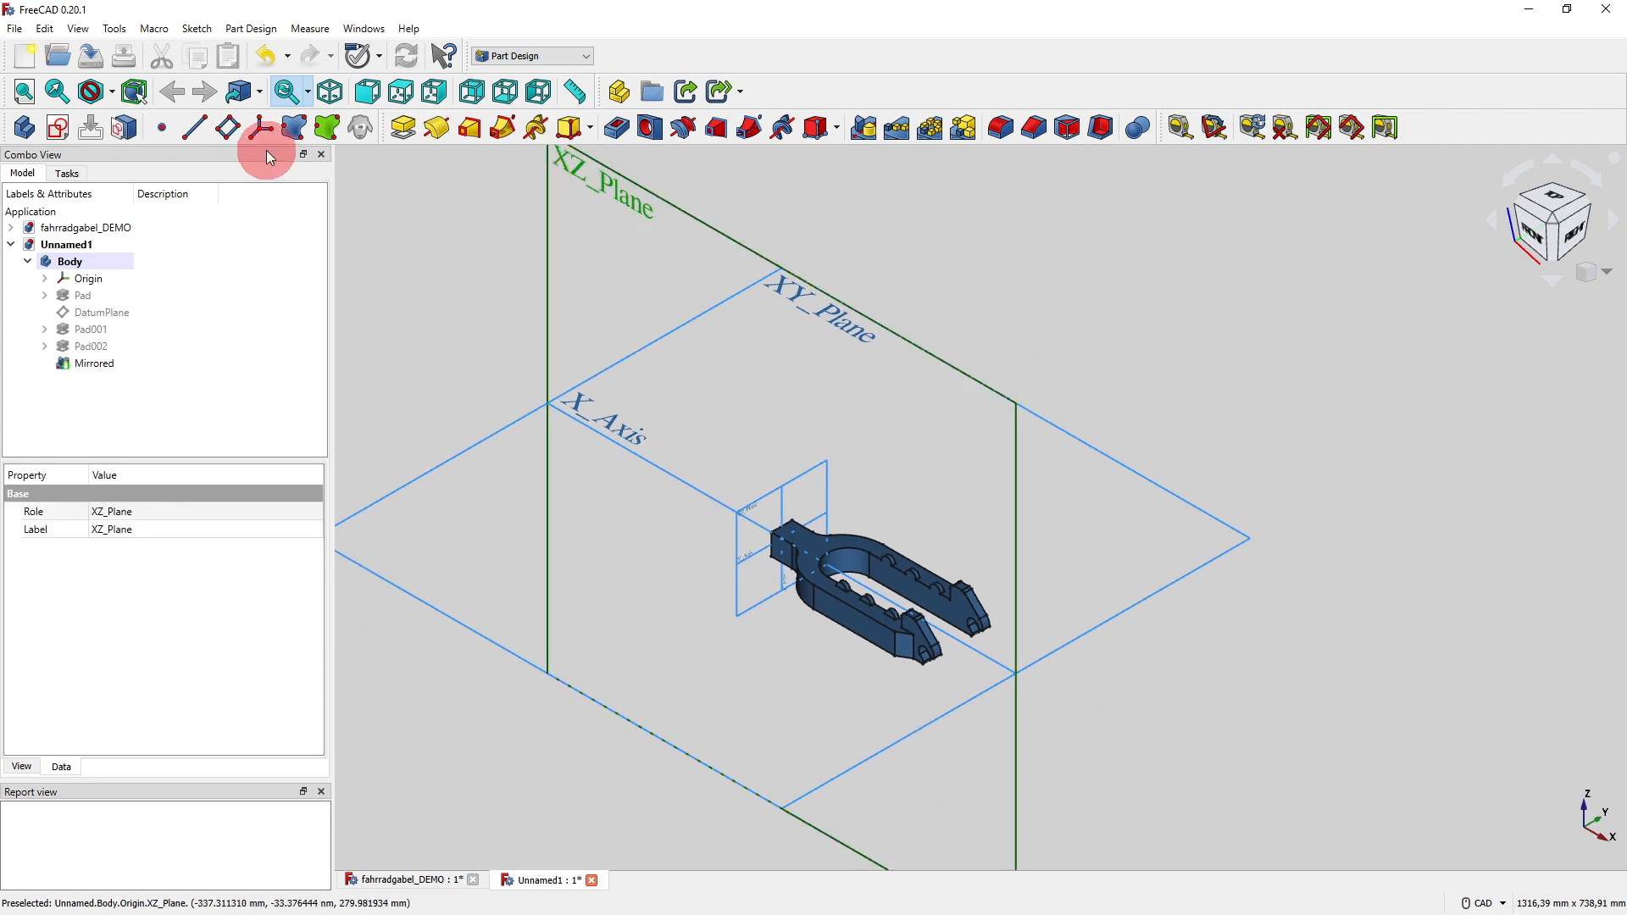
pyautogui.click(69, 135)
pyautogui.scroll(6, 811, 573)
pyautogui.moveTo(812, 586)
pyautogui.mouseDown(button='middle')
pyautogui.moveTo(655, 429)
pyautogui.moveTo(719, 494)
pyautogui.mouseUp(button='middle')
pyautogui.scroll(3, 762, 522)
pyautogui.moveTo(796, 545)
pyautogui.mouseDown(button='middle')
pyautogui.moveTo(788, 490)
pyautogui.moveTo(838, 488)
pyautogui.mouseUp(button='middle')
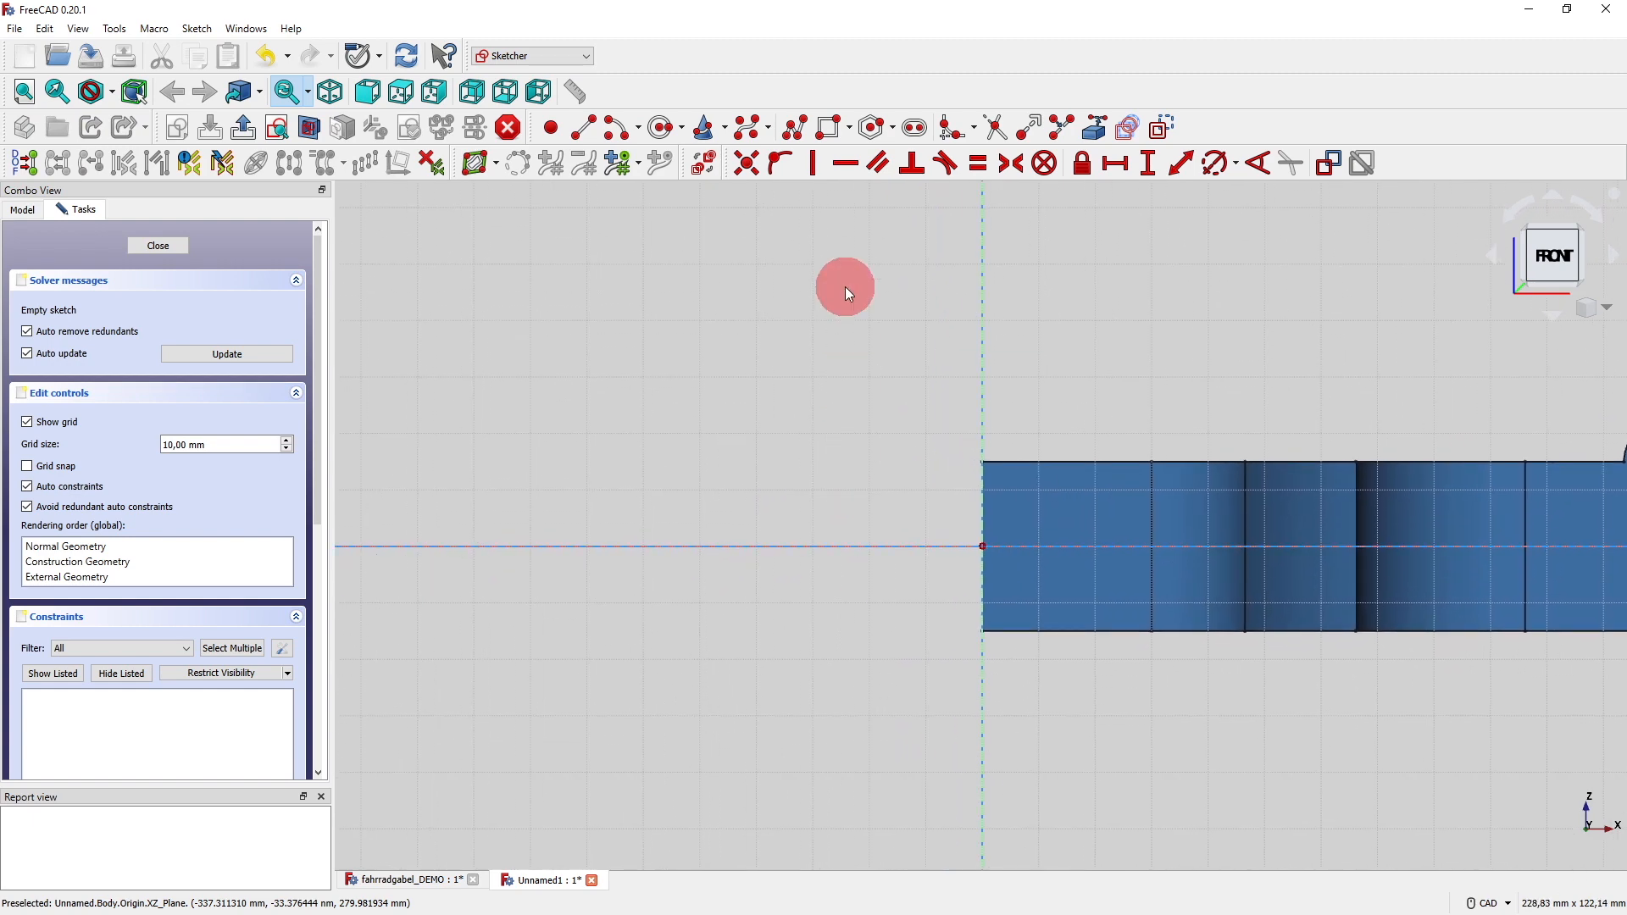
# Sketch a closed polyline half-profile for the shaft from the origin away from the fork, with a sloped shoulder and a horizontal edge about 112 mm long.
pyautogui.click(797, 129)
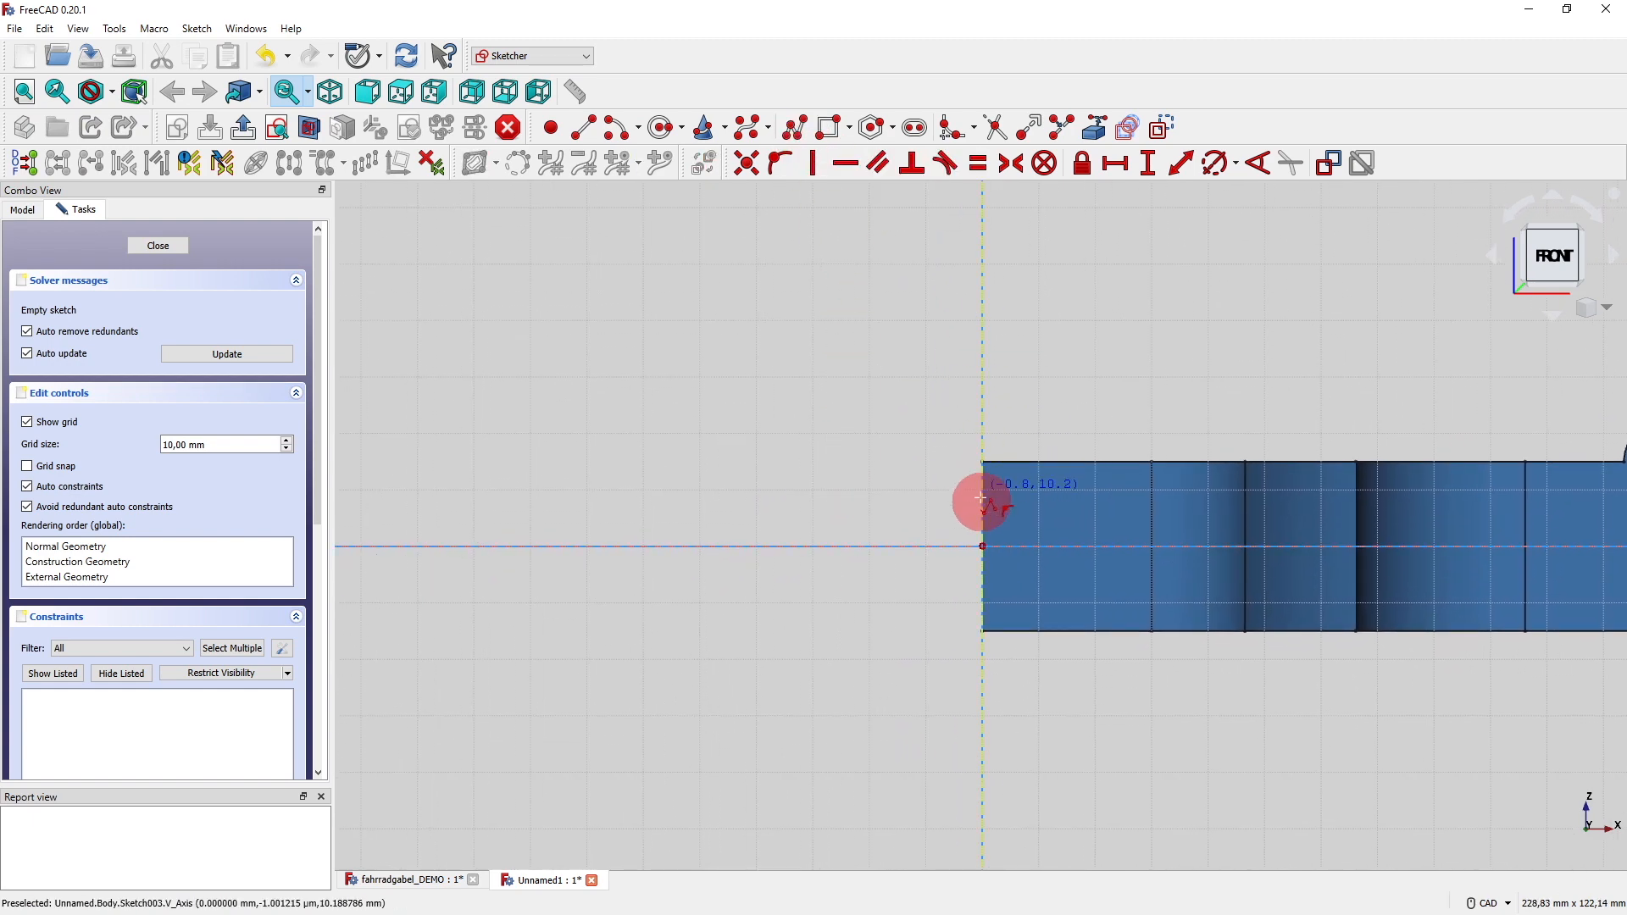
pyautogui.click(983, 545)
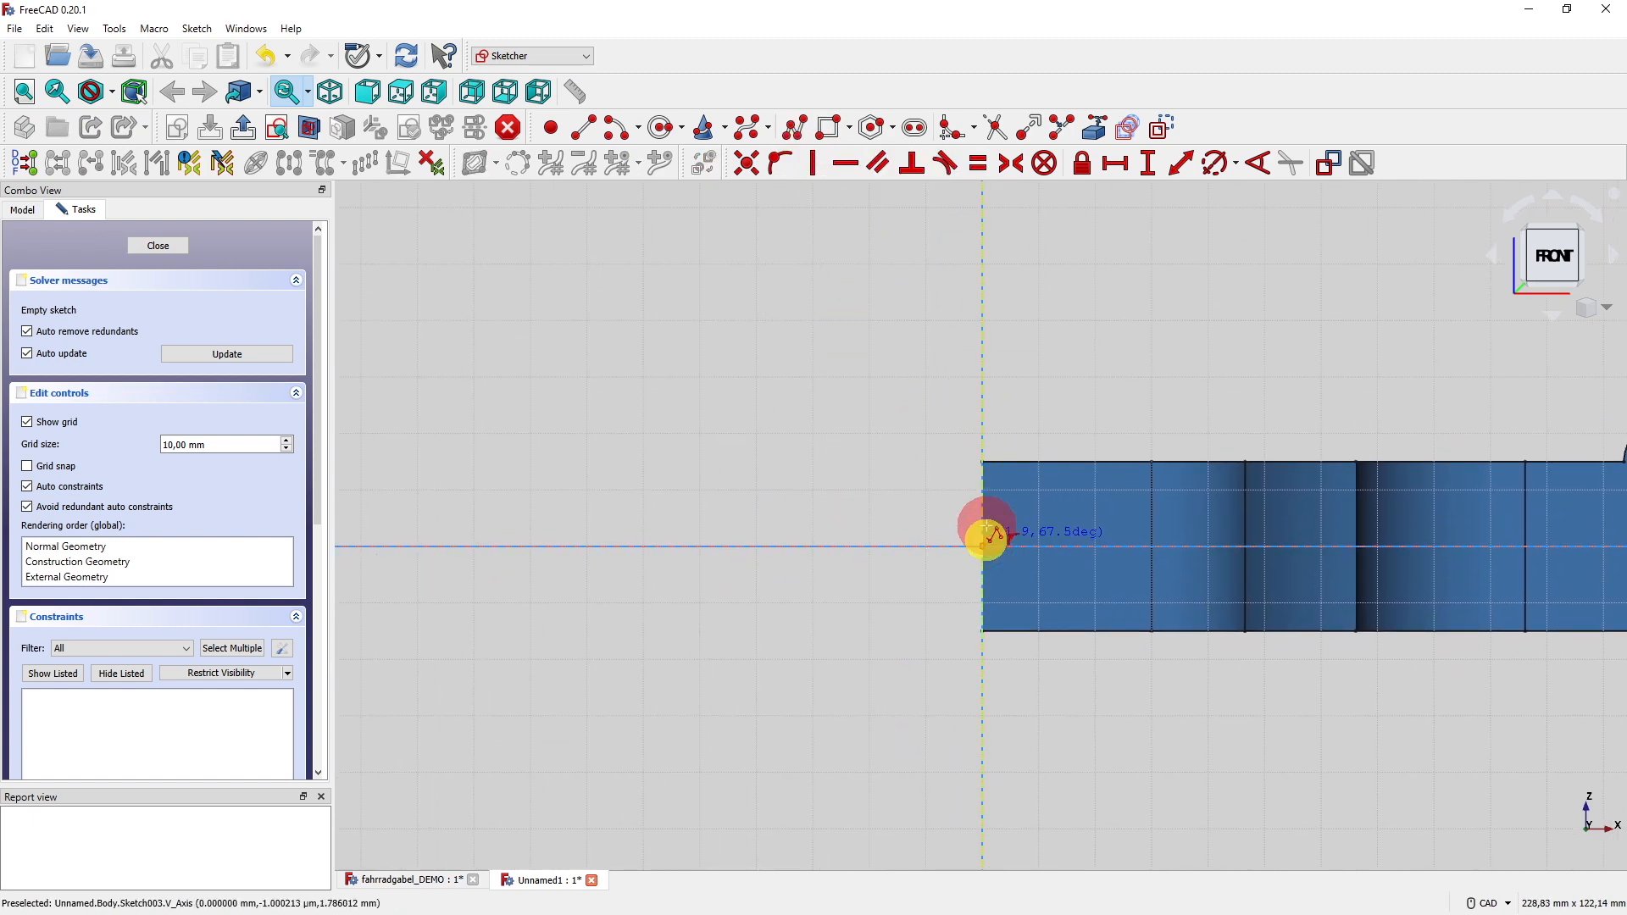
pyautogui.click(984, 446)
pyautogui.click(788, 494)
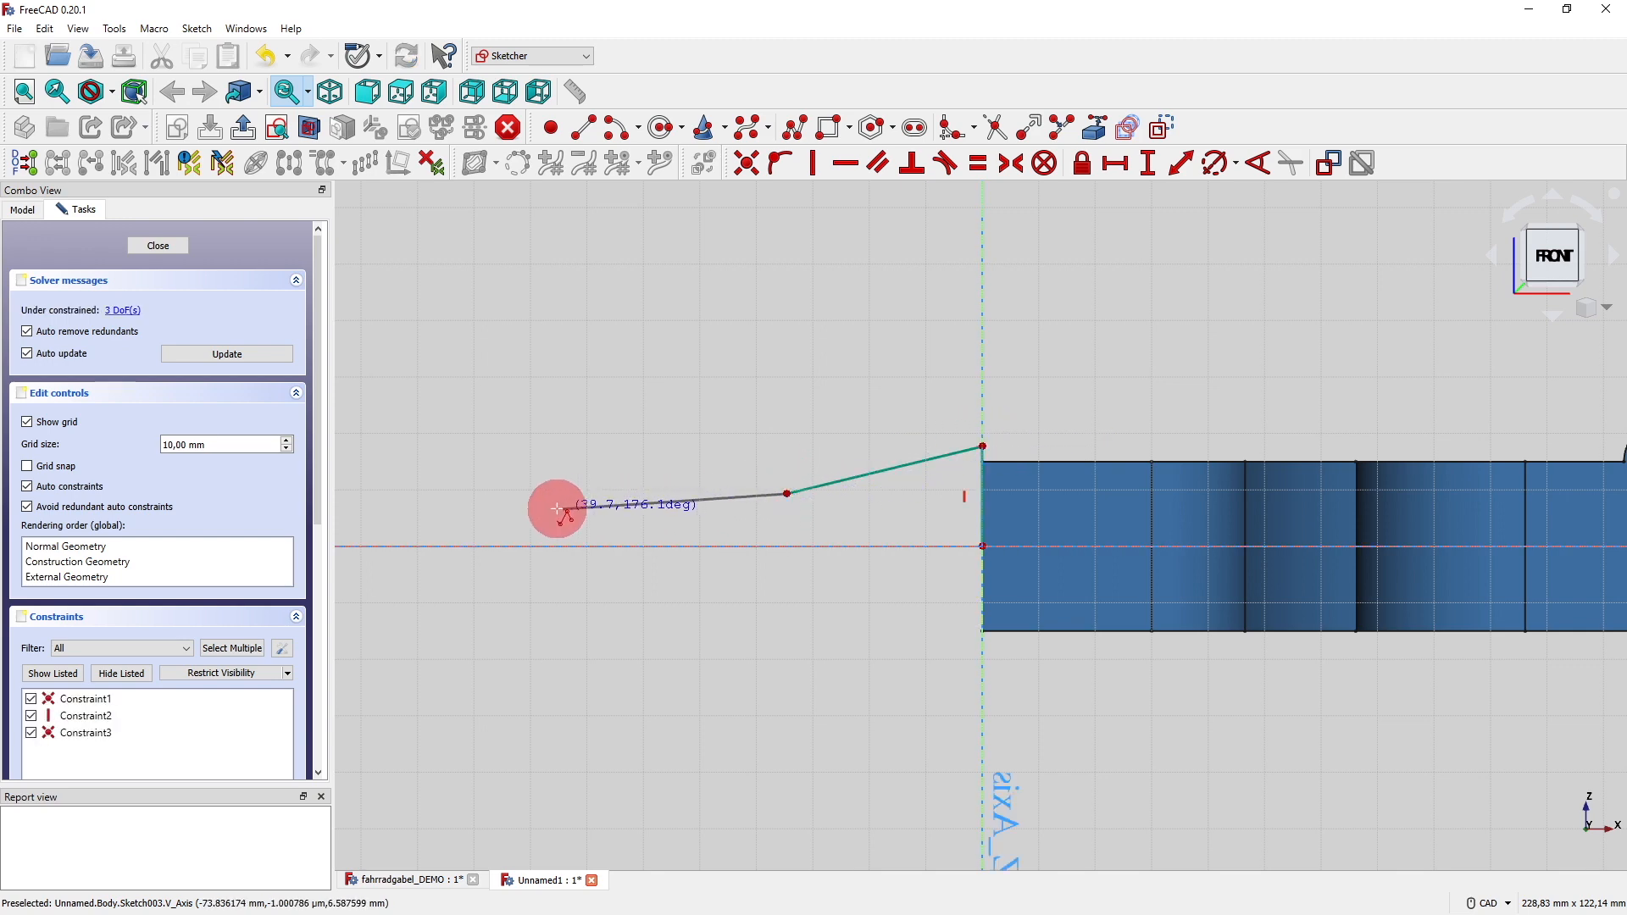
pyautogui.press('Left')
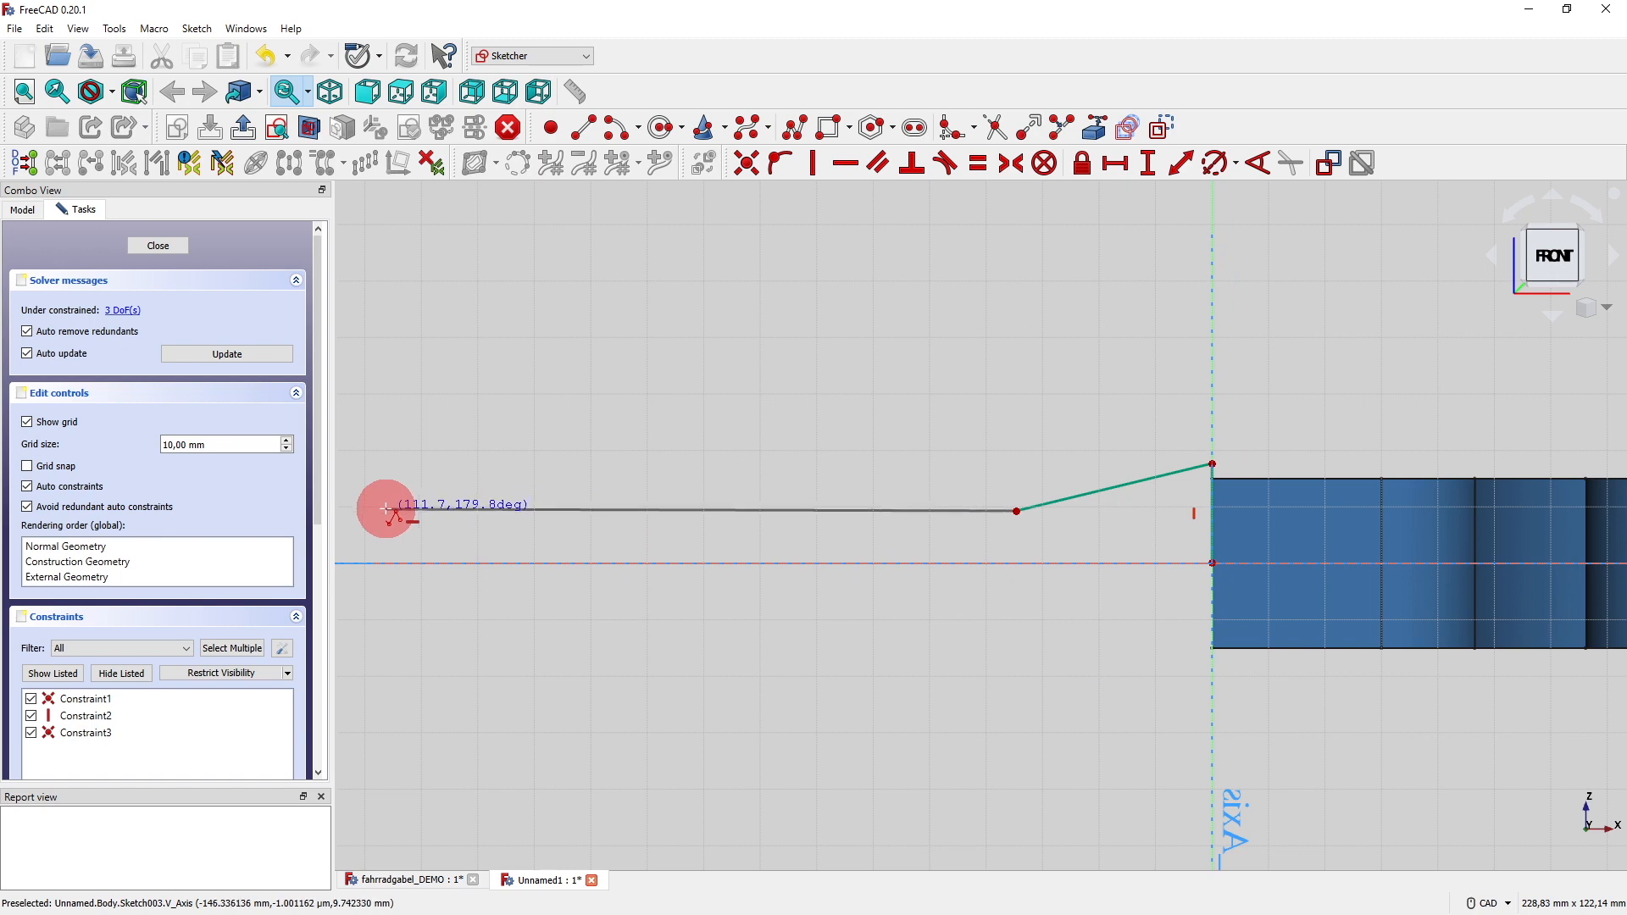
pyautogui.click(387, 510)
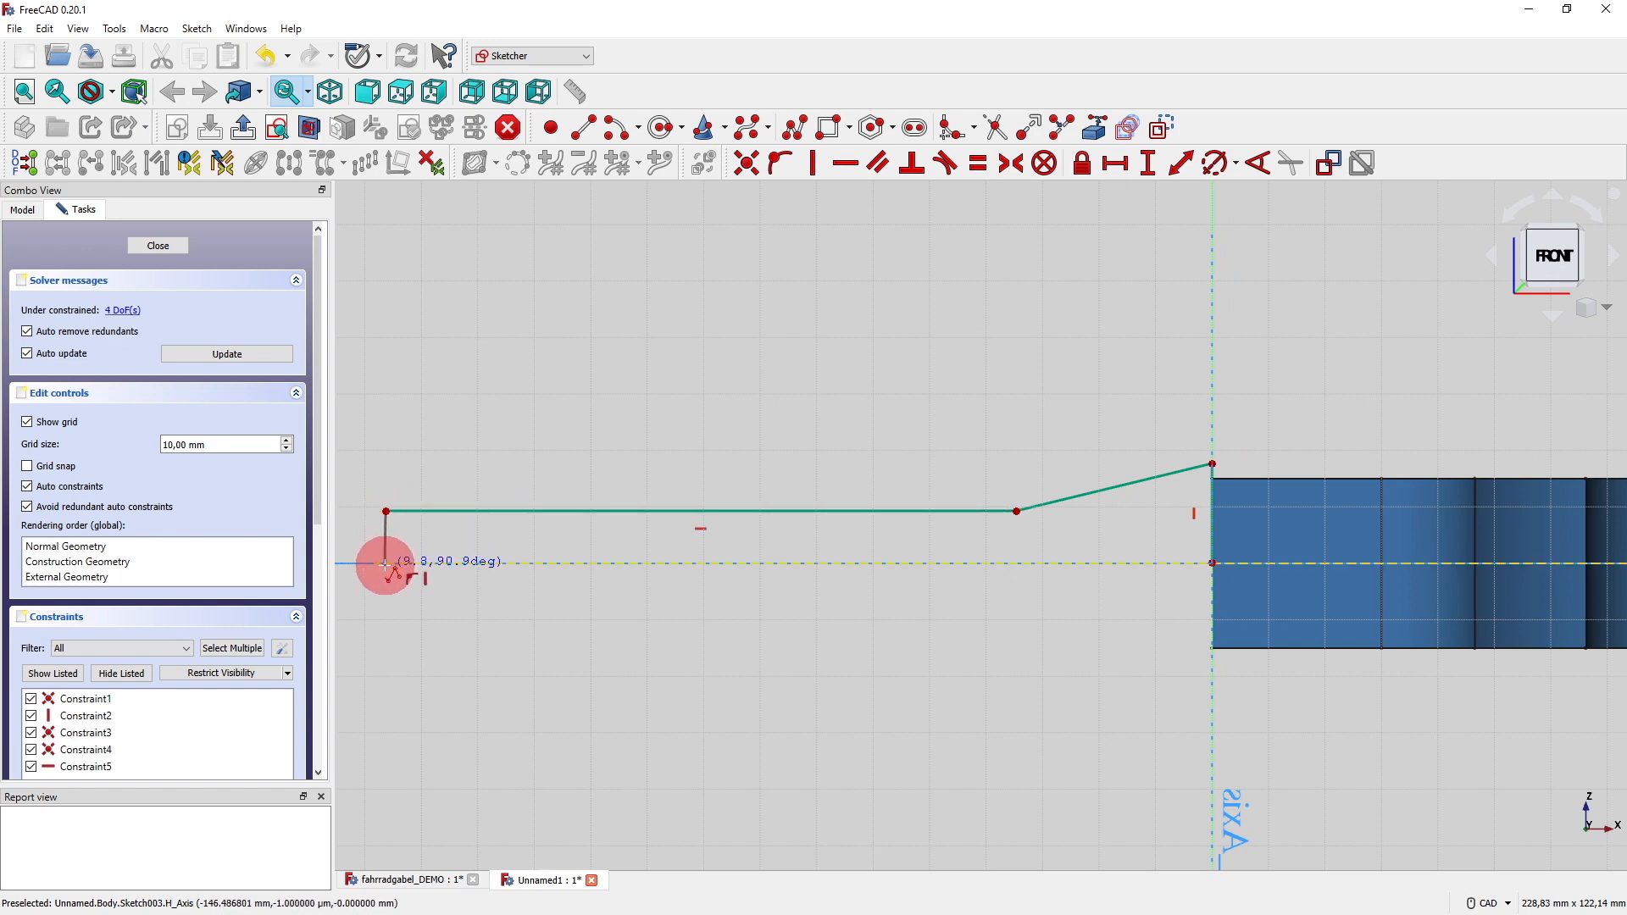
pyautogui.click(385, 562)
pyautogui.click(1208, 564)
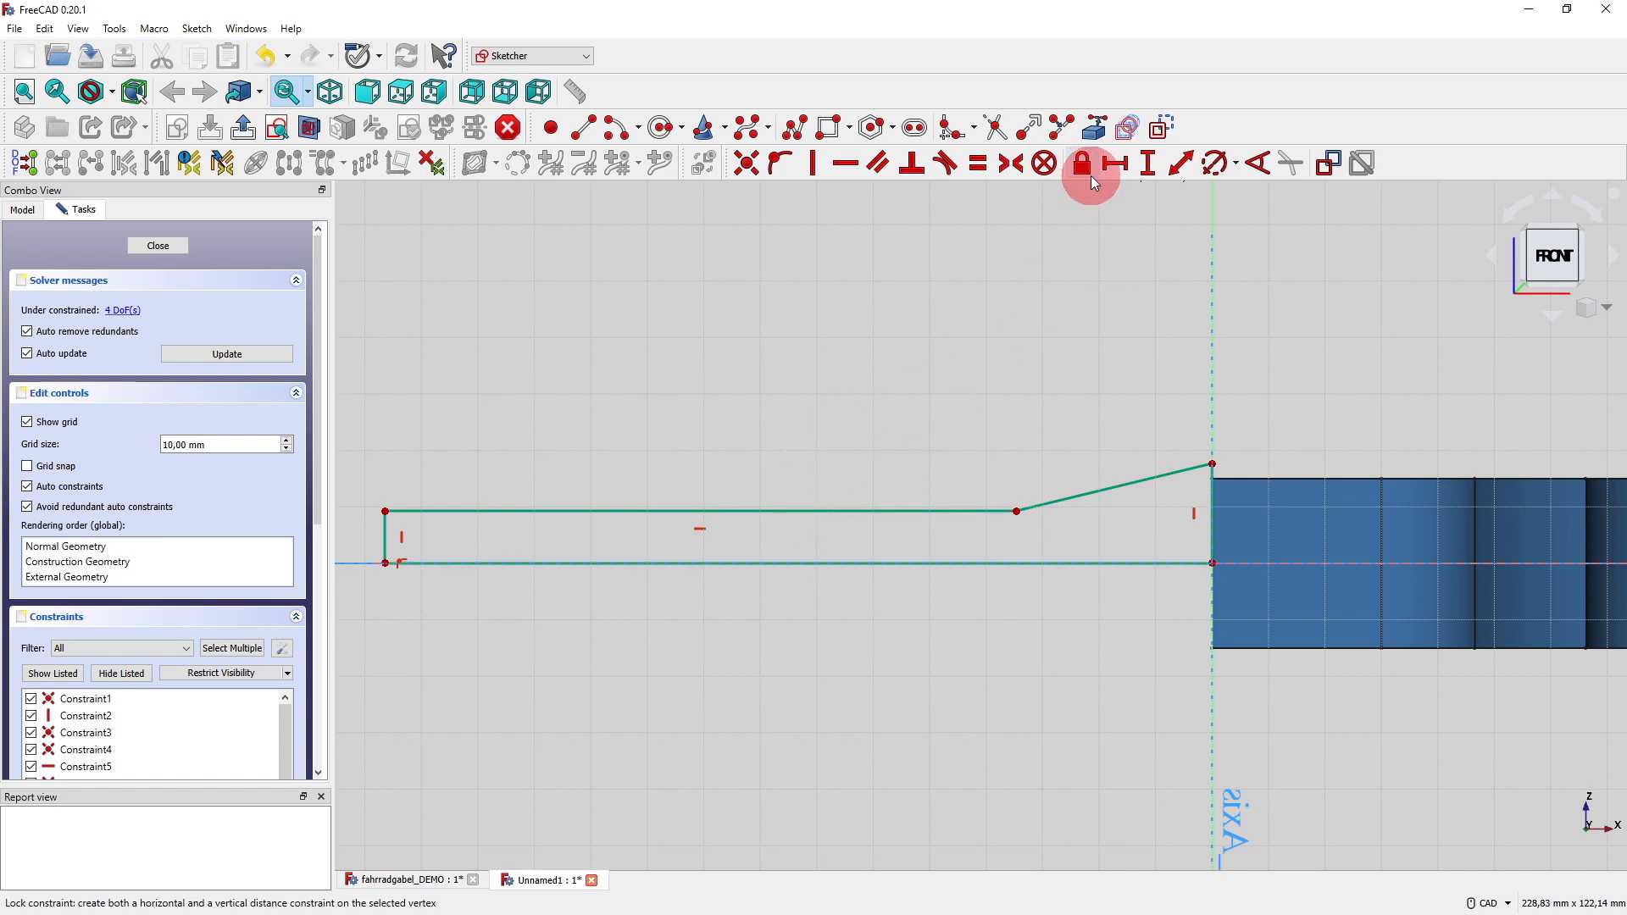
# Constrain the vertical edge at the shaft profile's free end to 12.5 mm.
pyautogui.click(1148, 162)
pyautogui.click(381, 534)
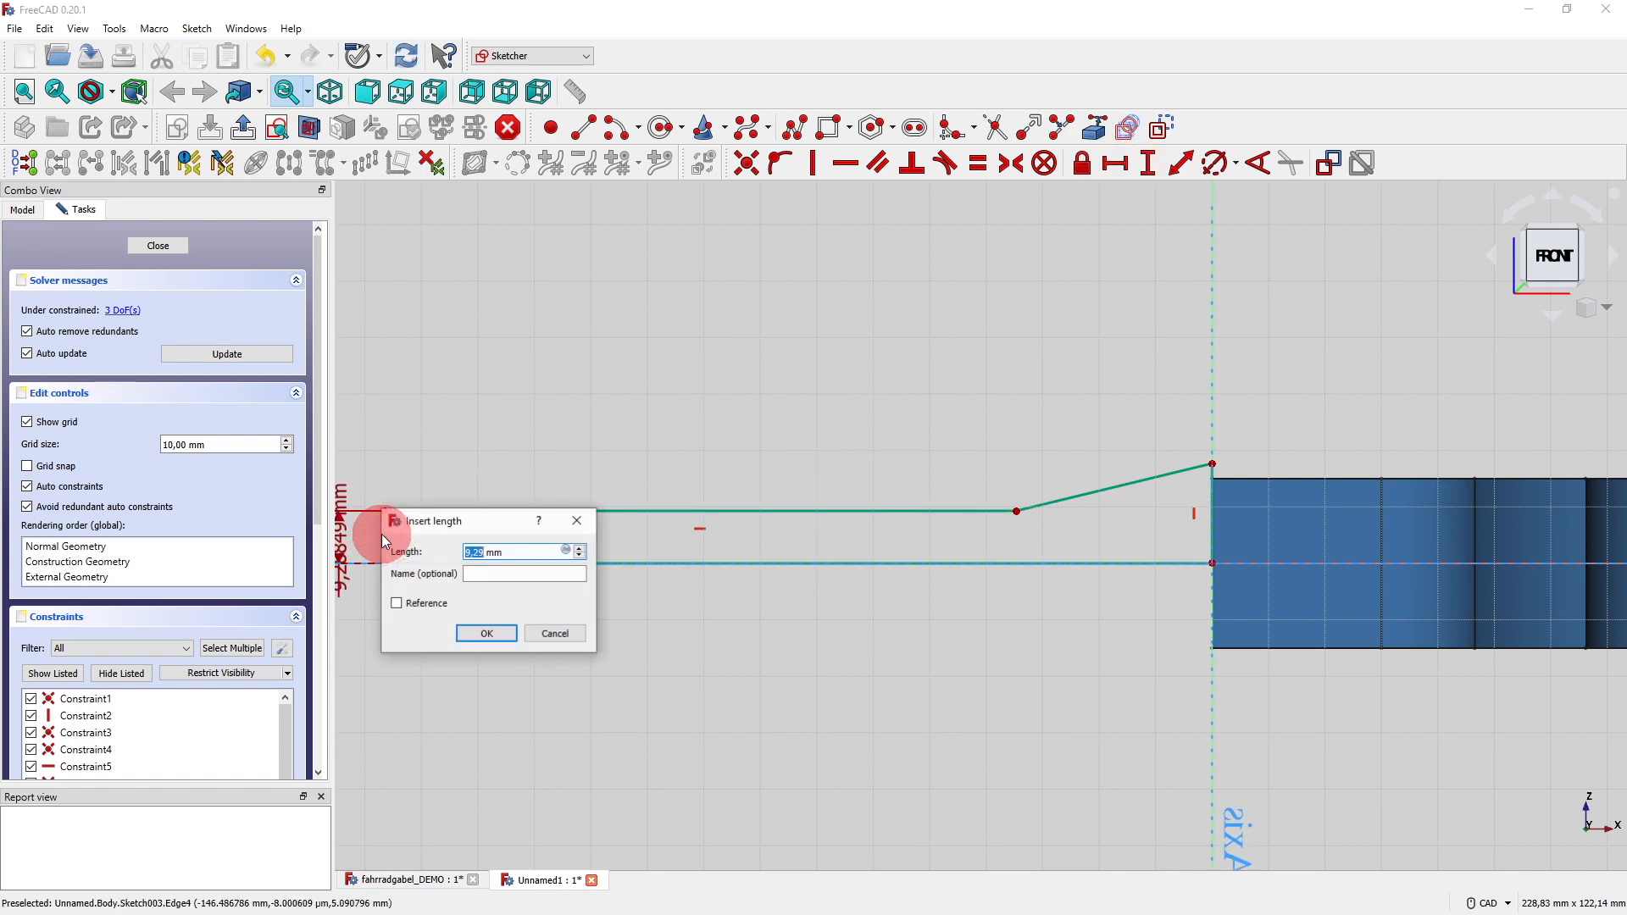
pyautogui.write('1,2')
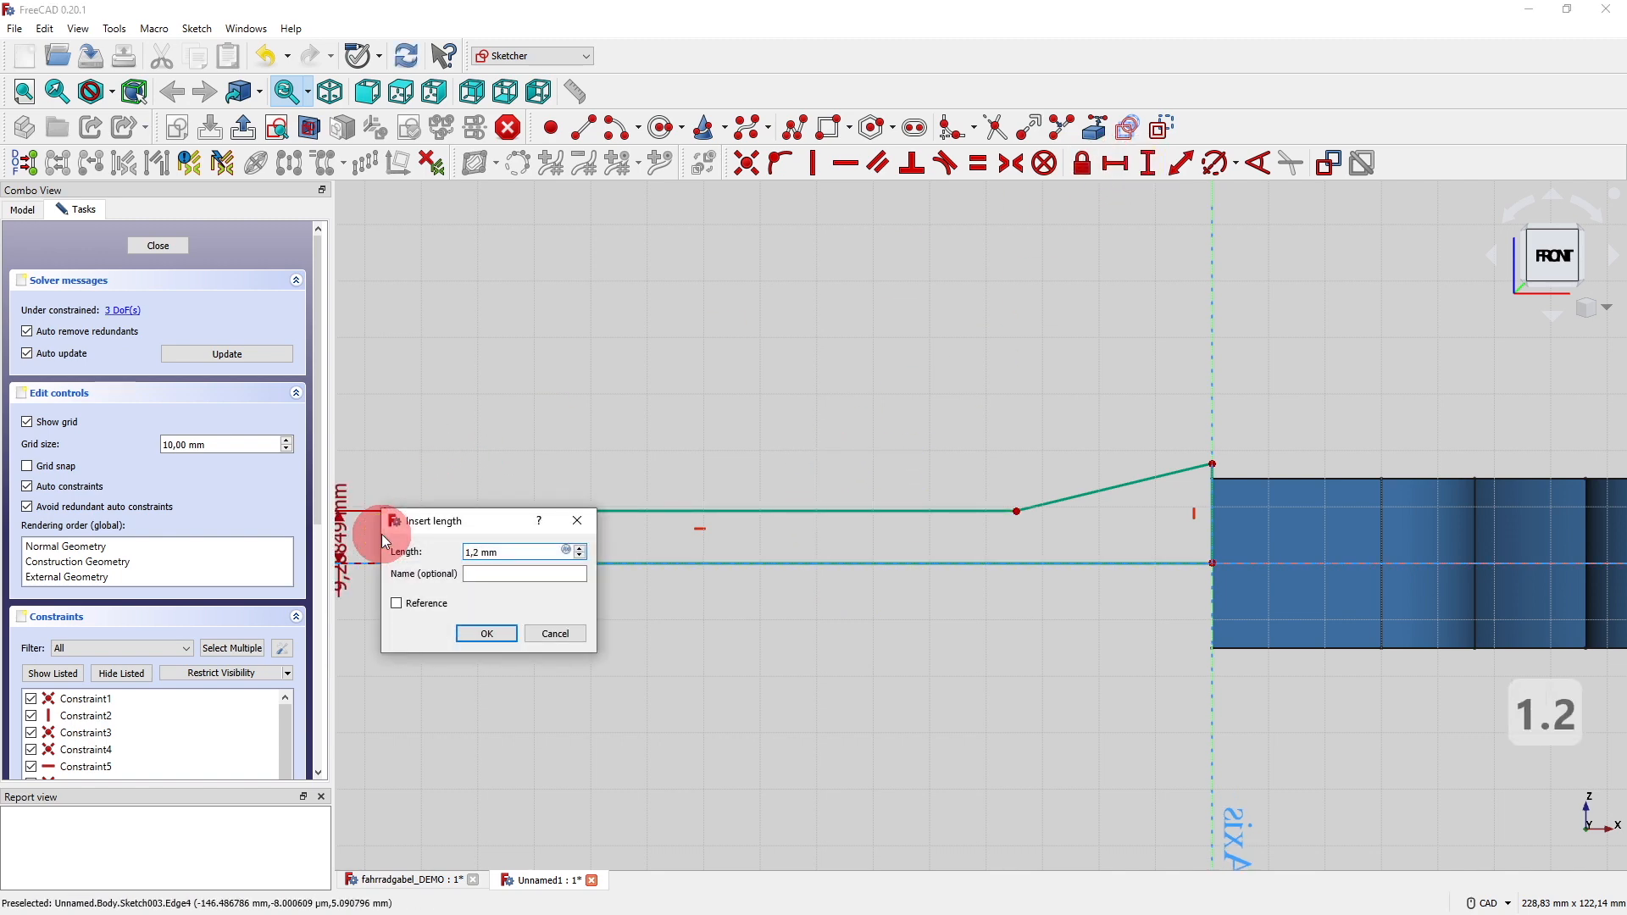
pyautogui.press('BackSpace')
pyautogui.press('BackSpace')
pyautogui.write('2,5')
pyautogui.press('Return')
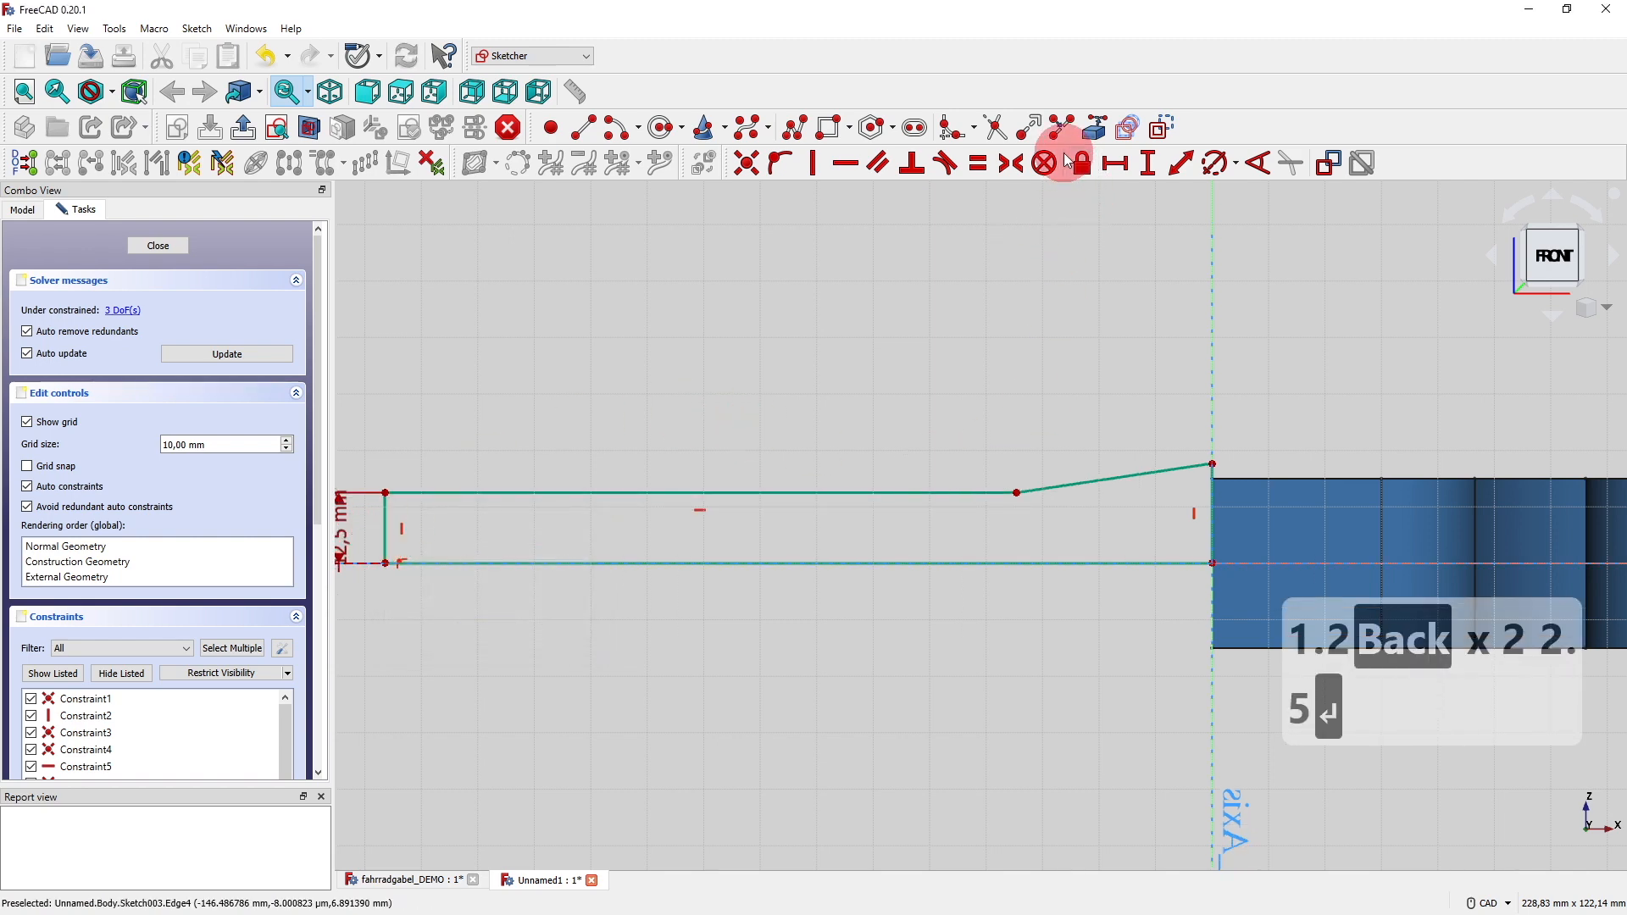
# Fillet the corner between the profile's long upper edge and the sloped line, and set the fillet radius to 10 mm.
pyautogui.click(974, 138)
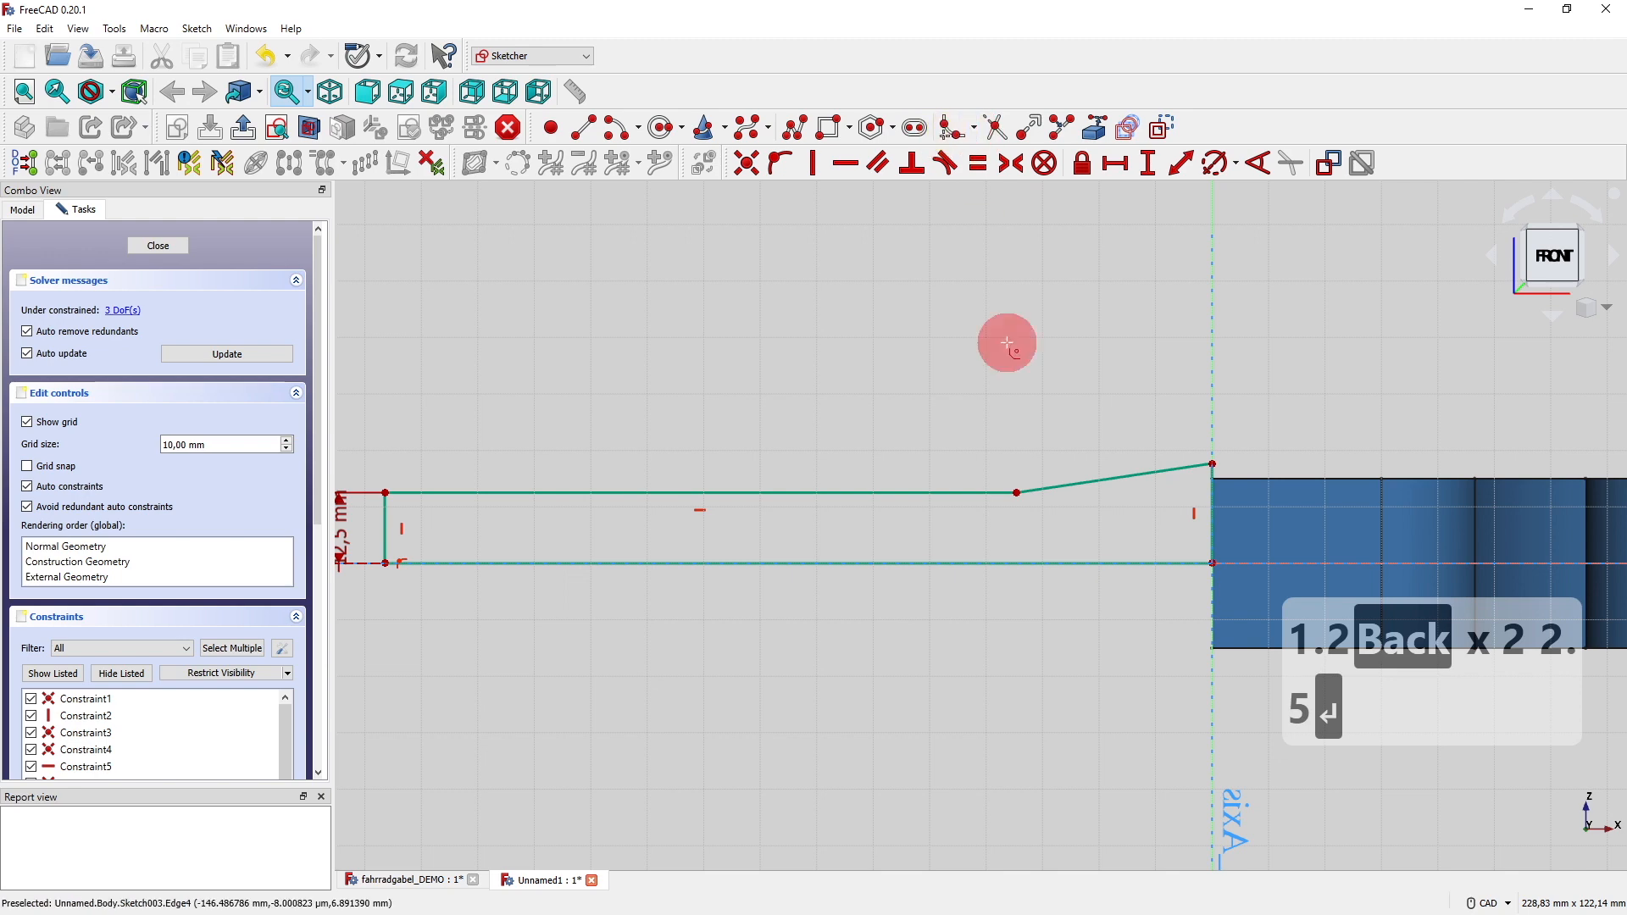
pyautogui.click(1049, 484)
pyautogui.click(1014, 494)
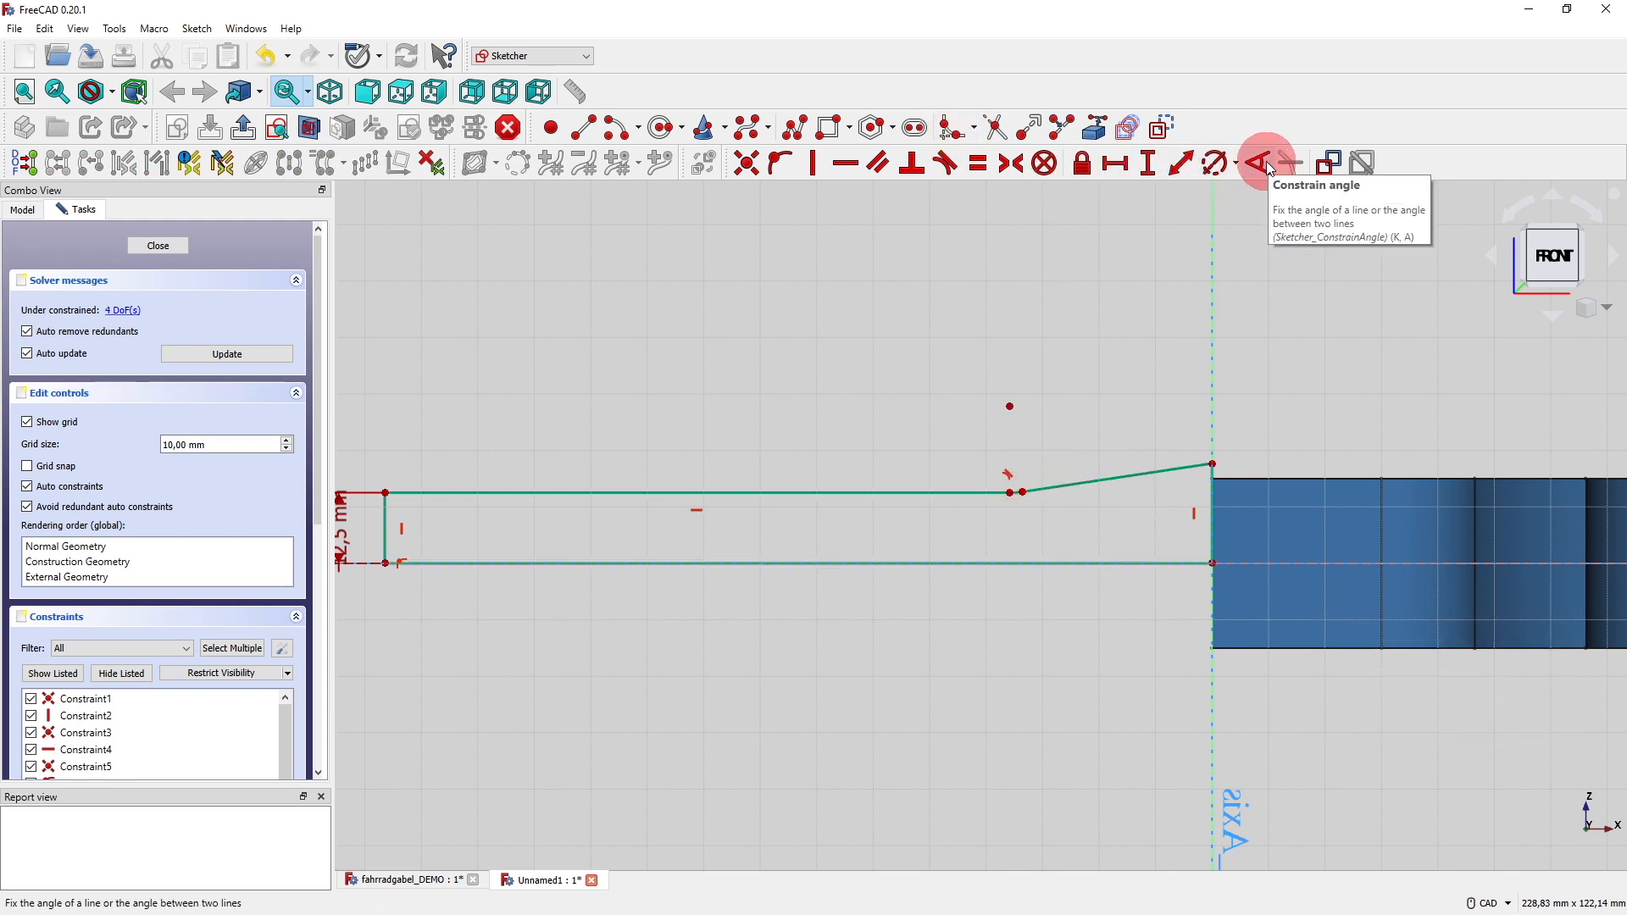
pyautogui.click(1181, 163)
pyautogui.scroll(3, 1075, 502)
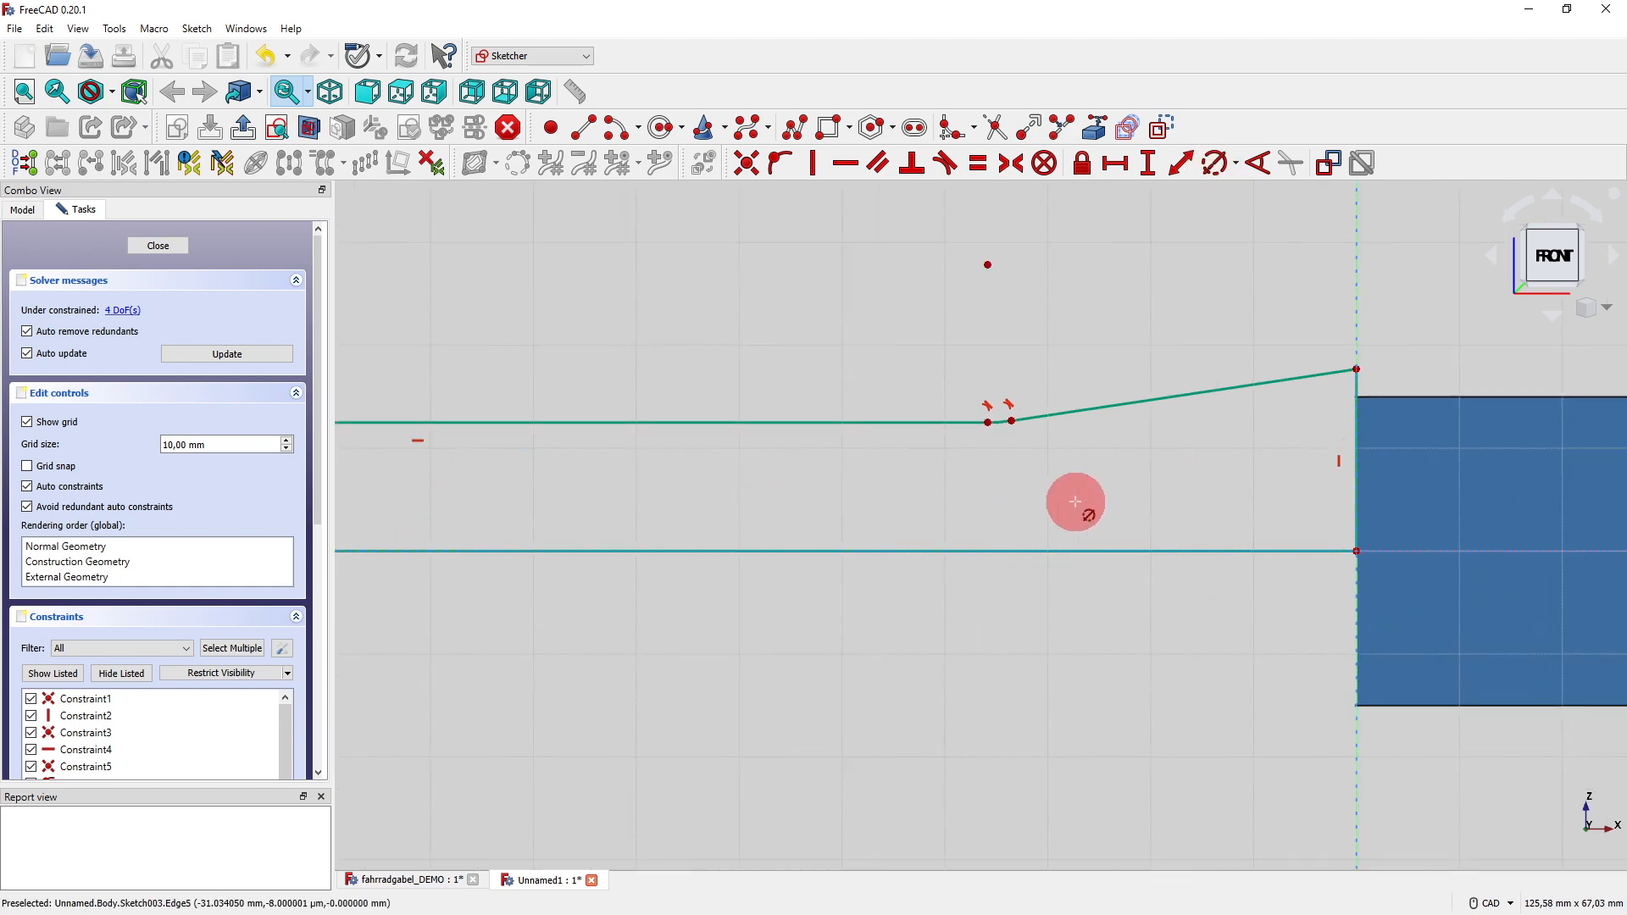
pyautogui.click(1000, 421)
pyautogui.write('10')
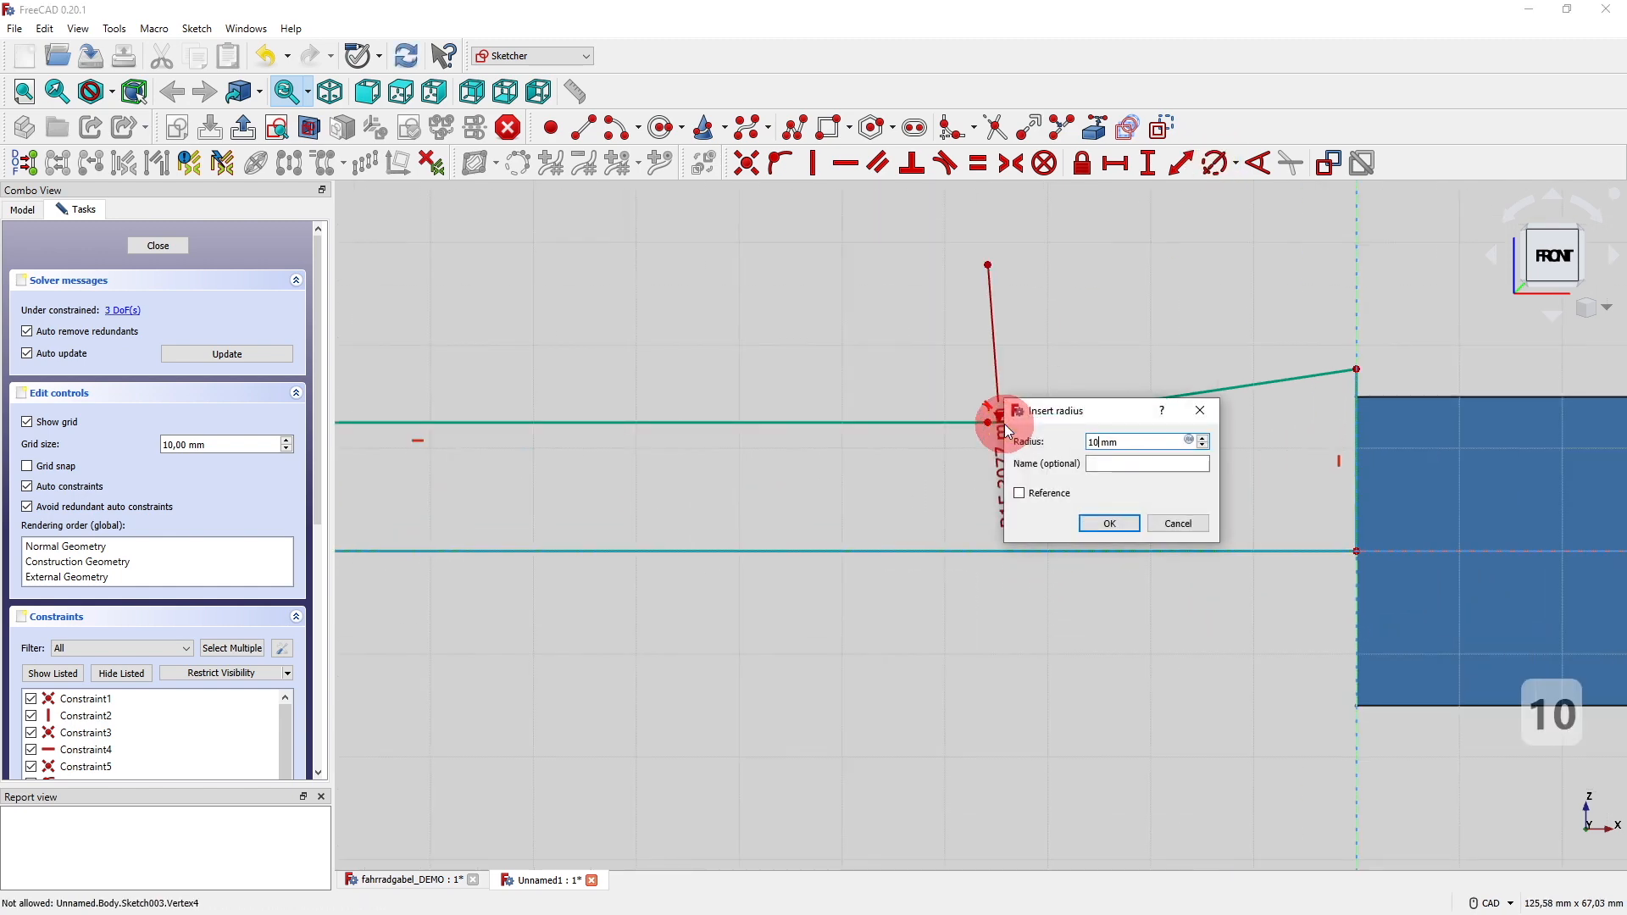
pyautogui.press('Return')
pyautogui.scroll(-1, 1191, 365)
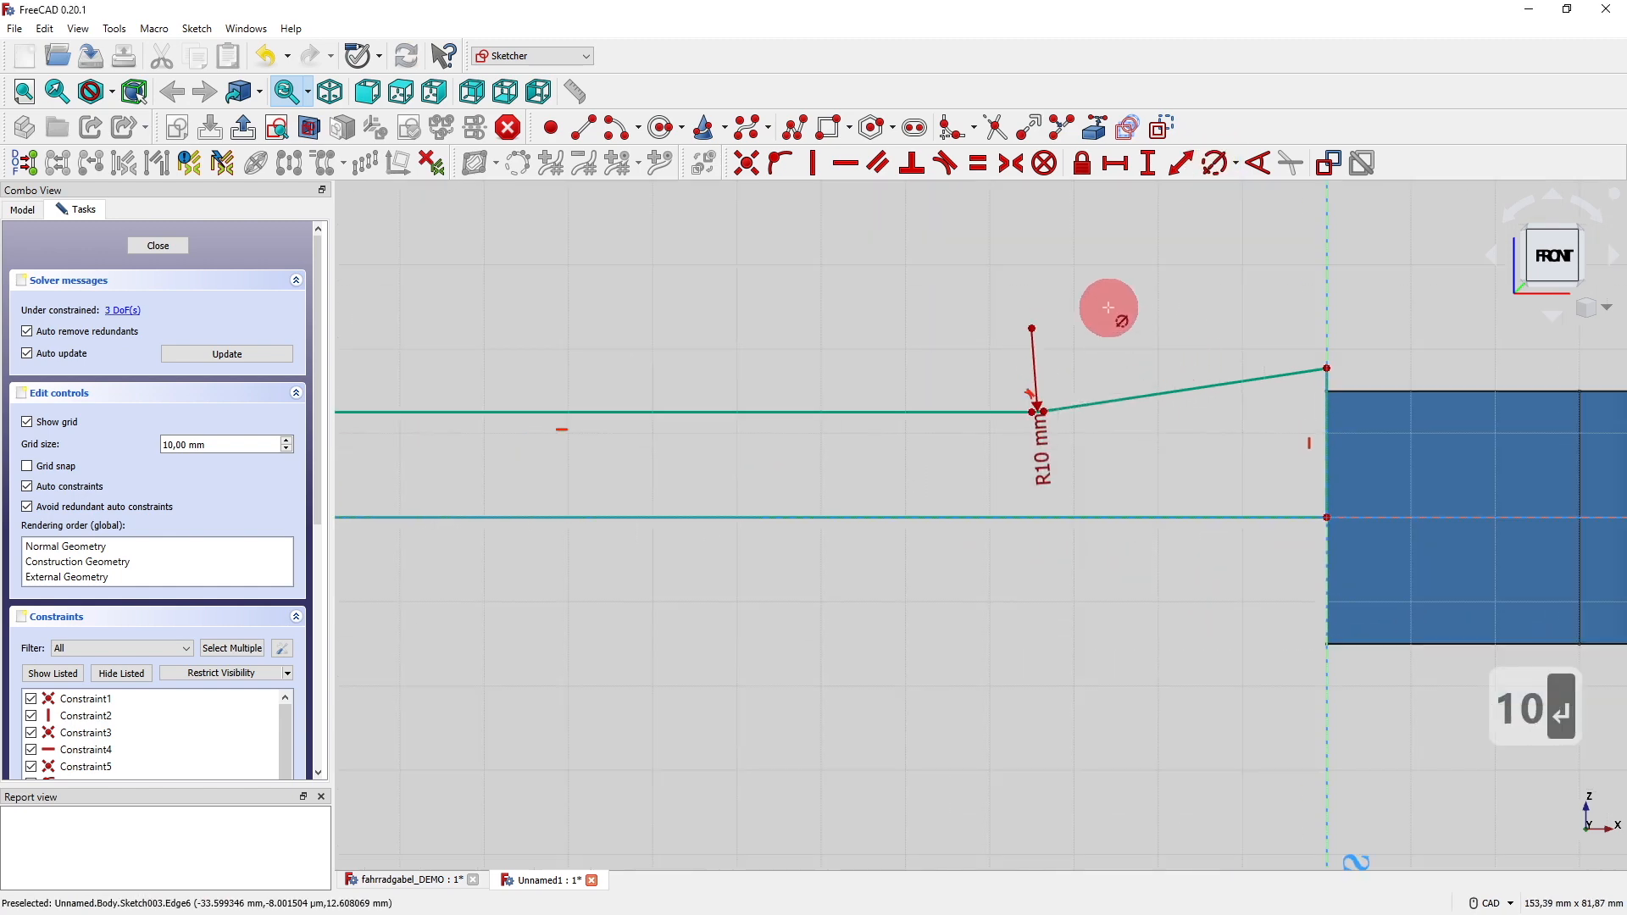
# Constrain the horizontal distance between the sloped line's two endpoints to 5 mm.
pyautogui.click(1110, 166)
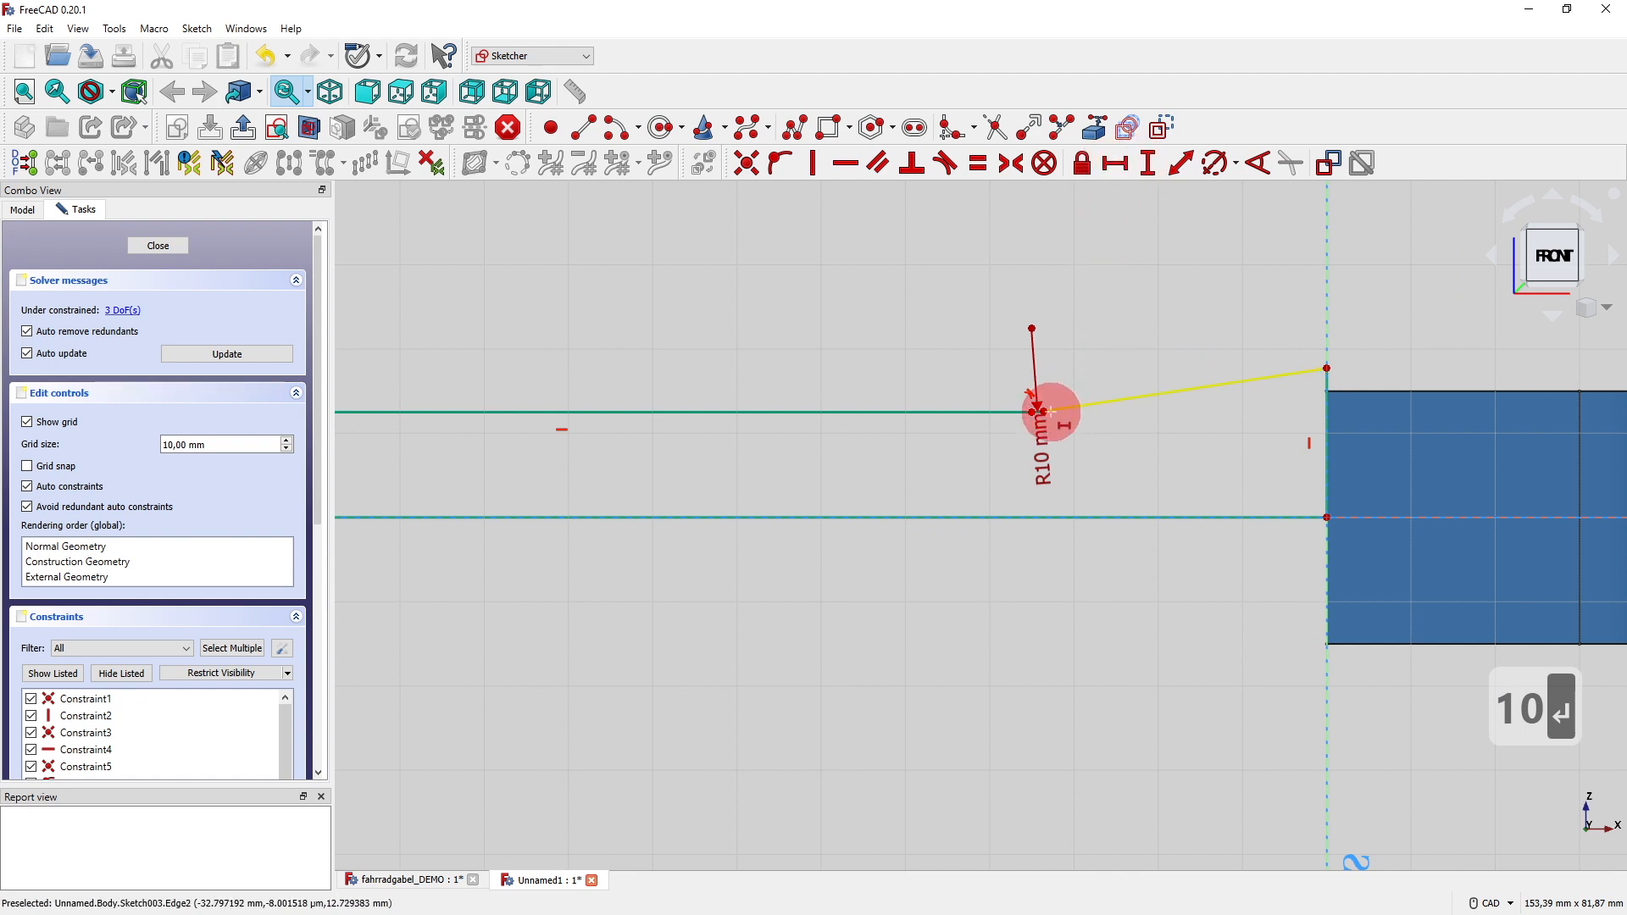
pyautogui.click(1043, 411)
pyautogui.click(1324, 369)
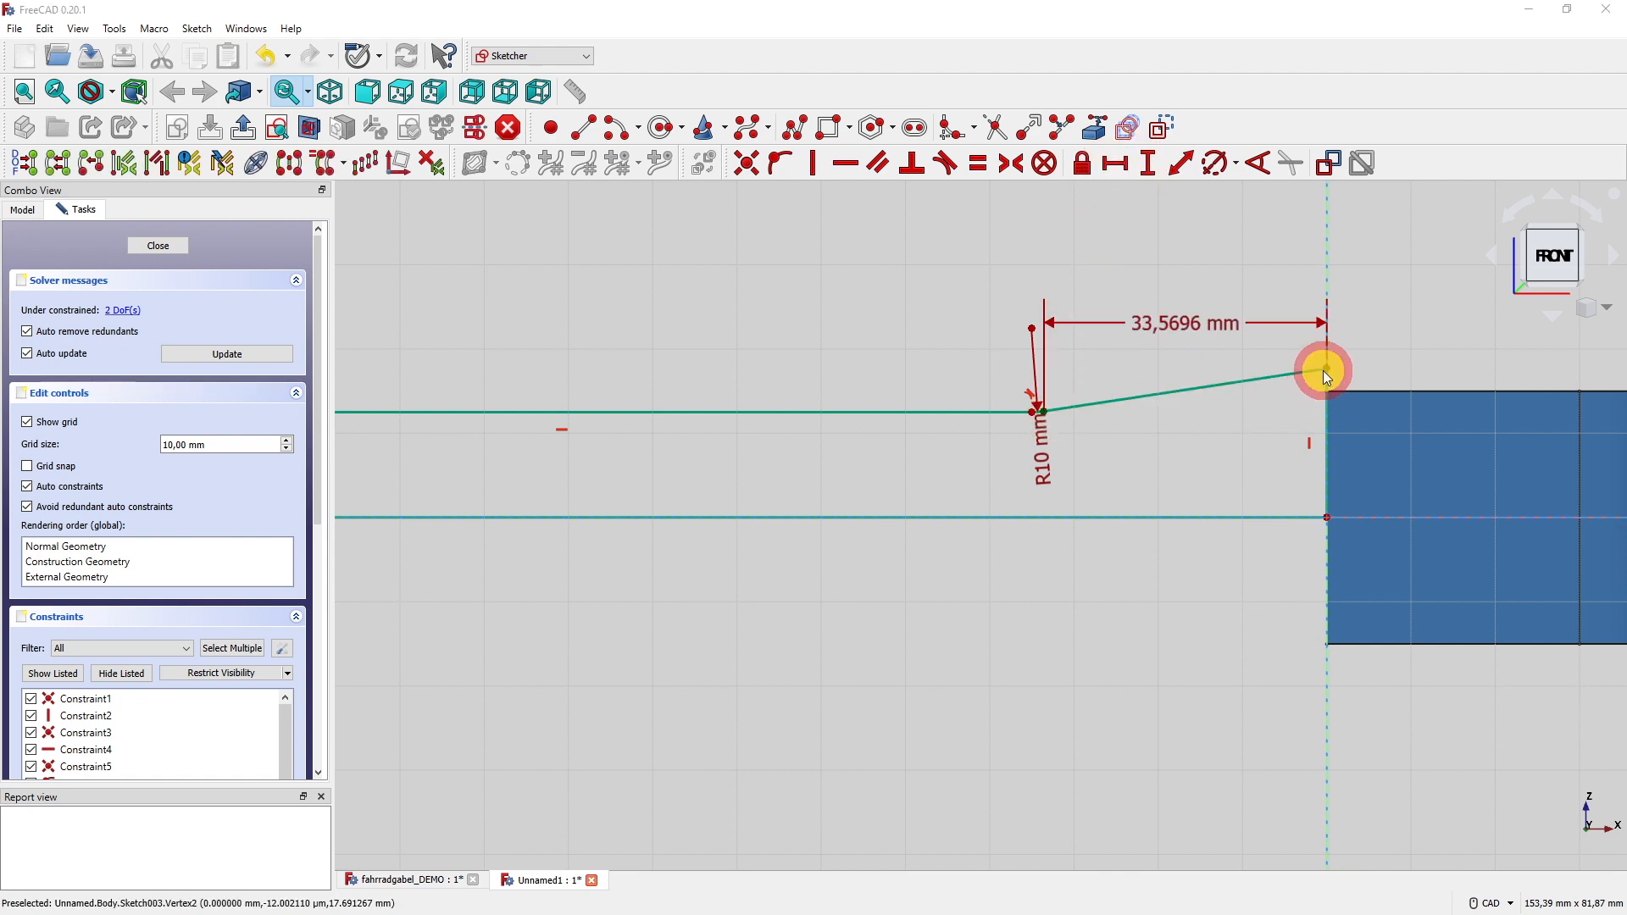
pyautogui.write('5')
pyautogui.press('Return')
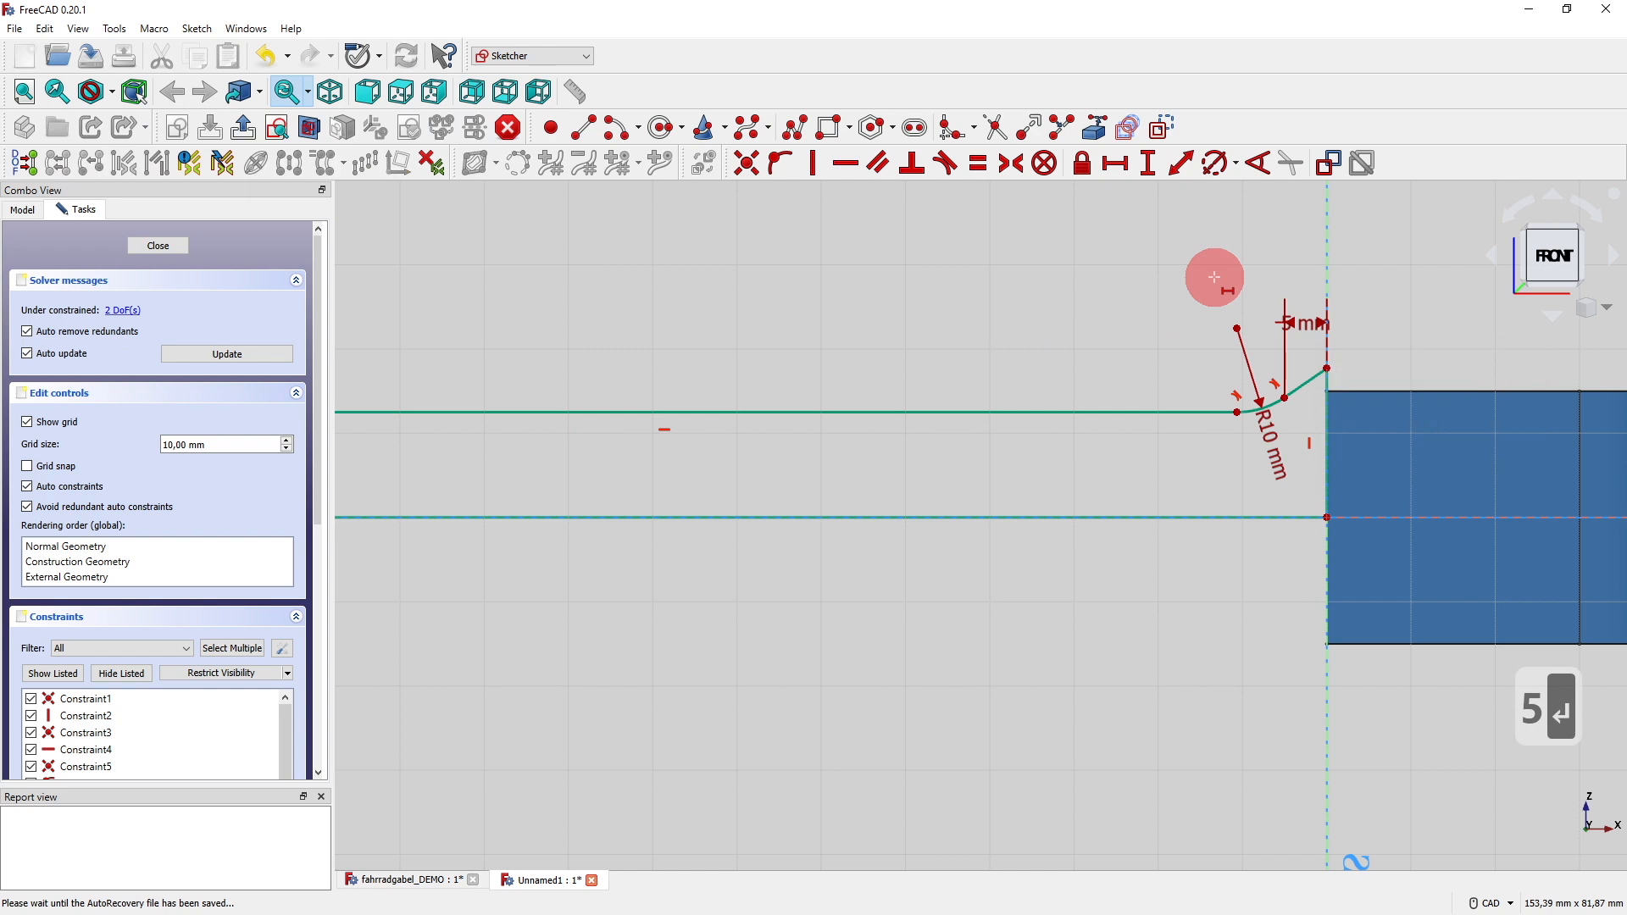
# Constrain the profile's vertical edge at the fork crown to 15 mm.
pyautogui.click(1149, 166)
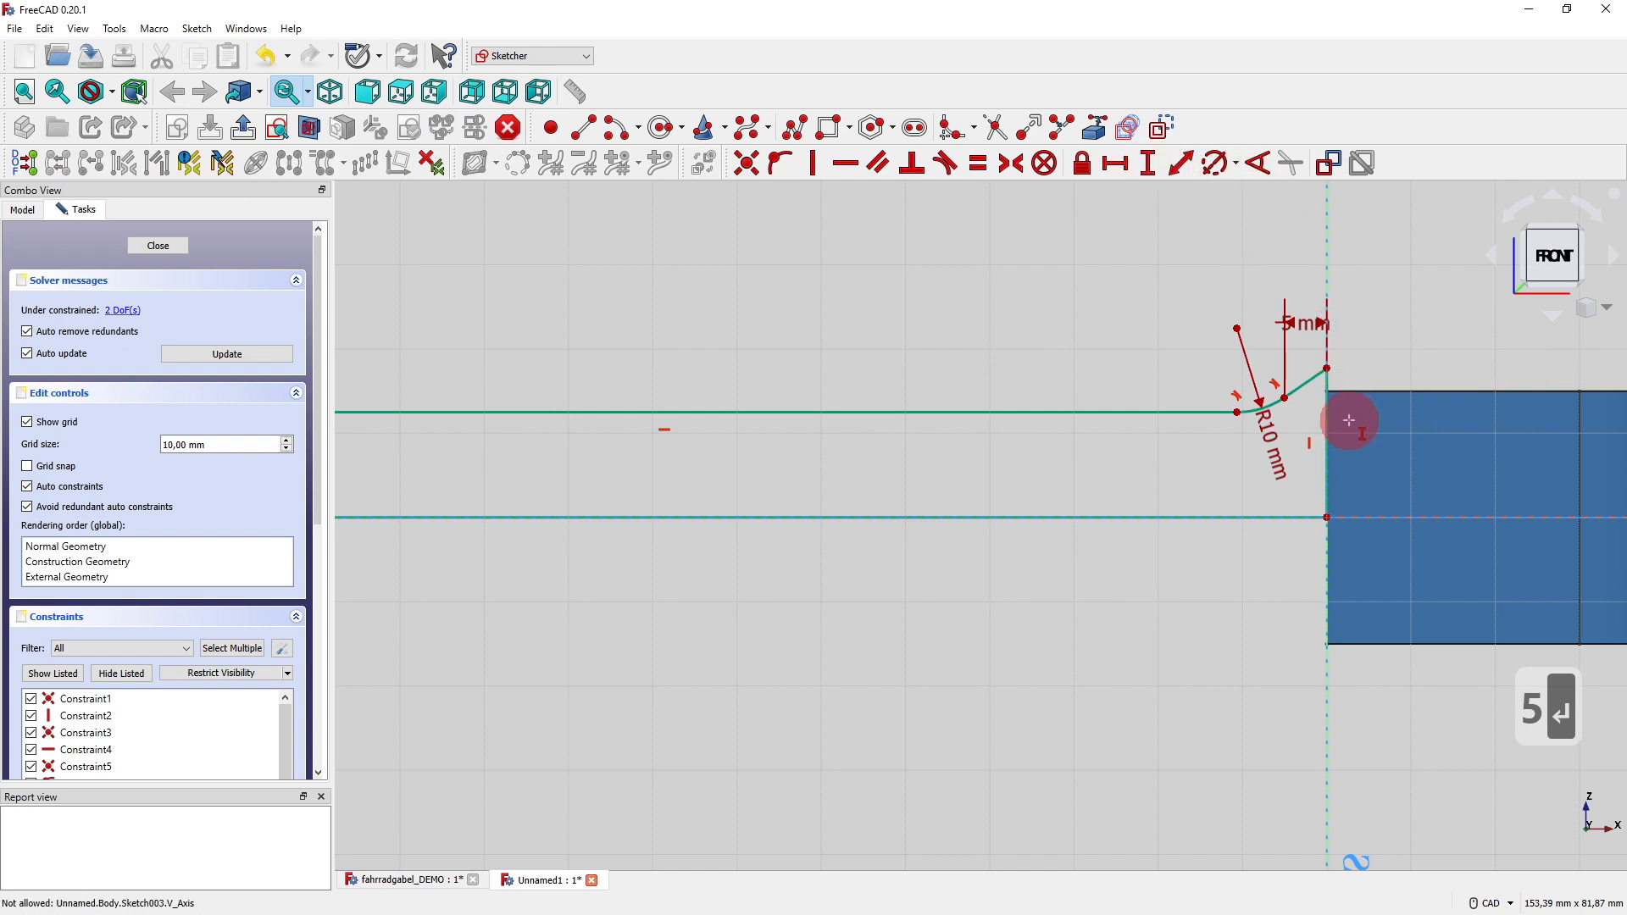
pyautogui.click(1328, 440)
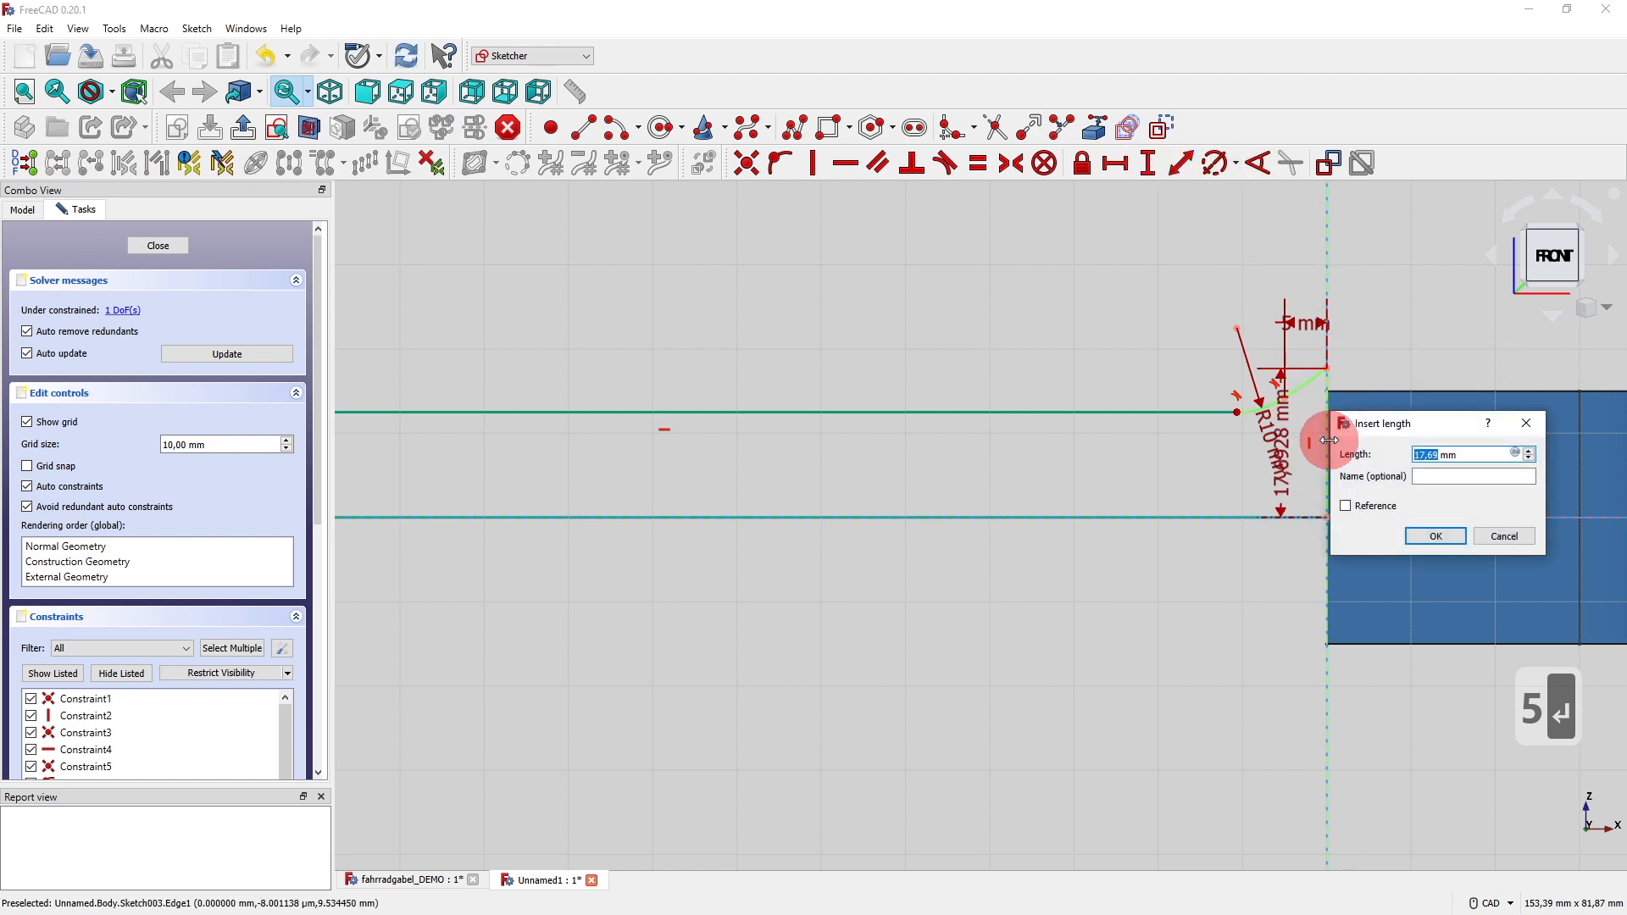
pyautogui.write('15')
pyautogui.press('Return')
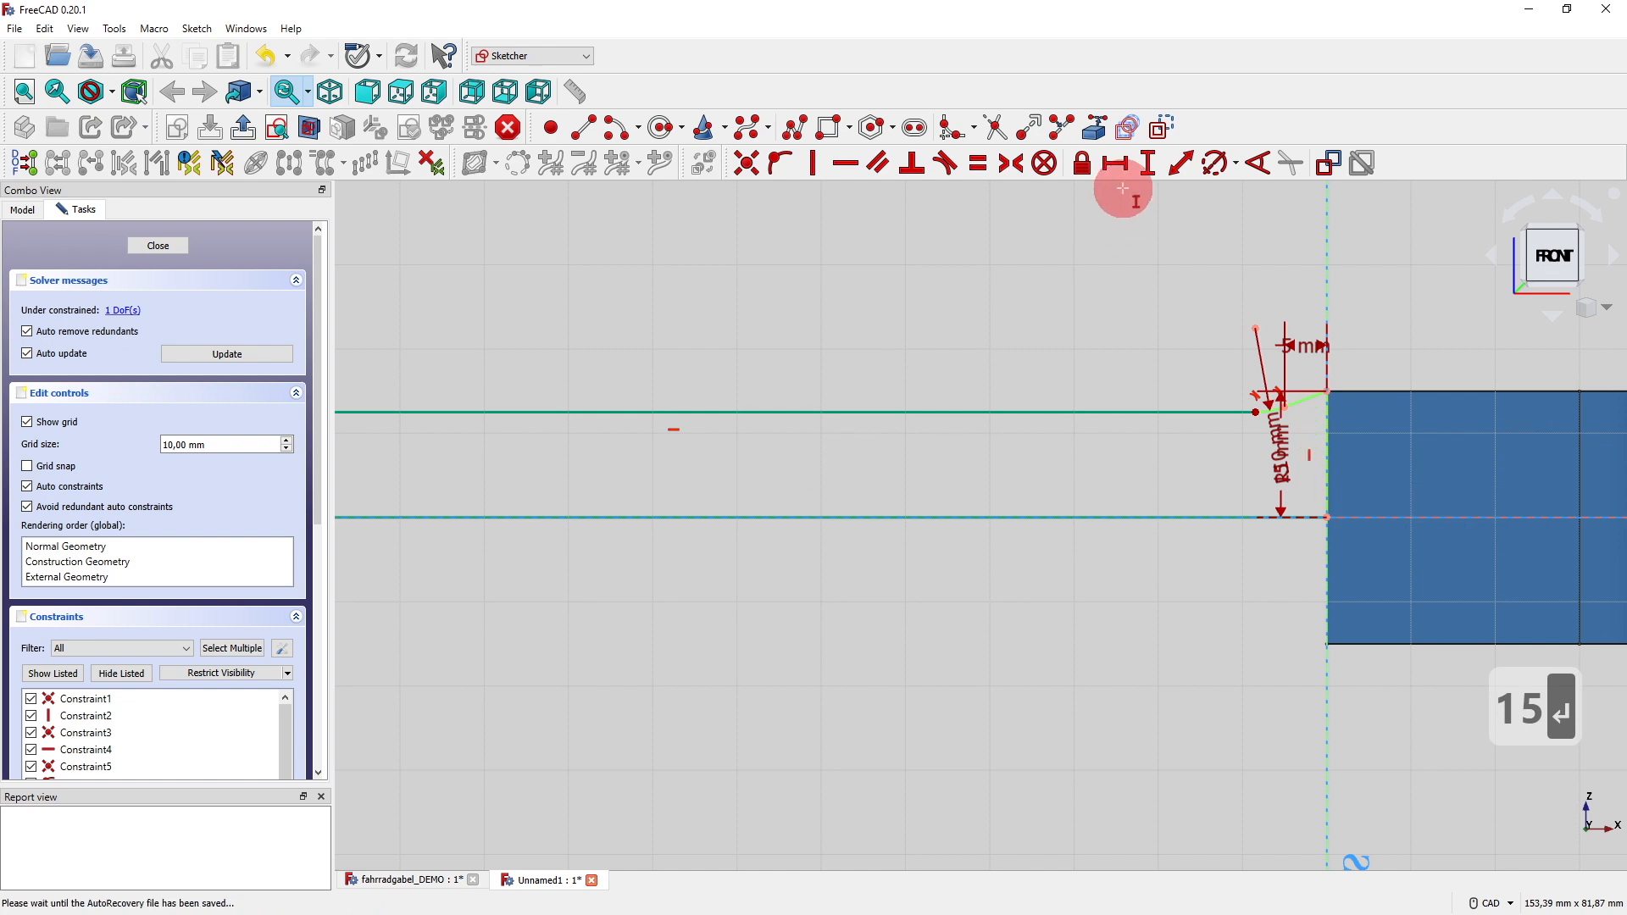
# Constrain the profile's long upper horizontal edge to 150 mm and close the sketch.
pyautogui.click(1115, 163)
pyautogui.click(865, 412)
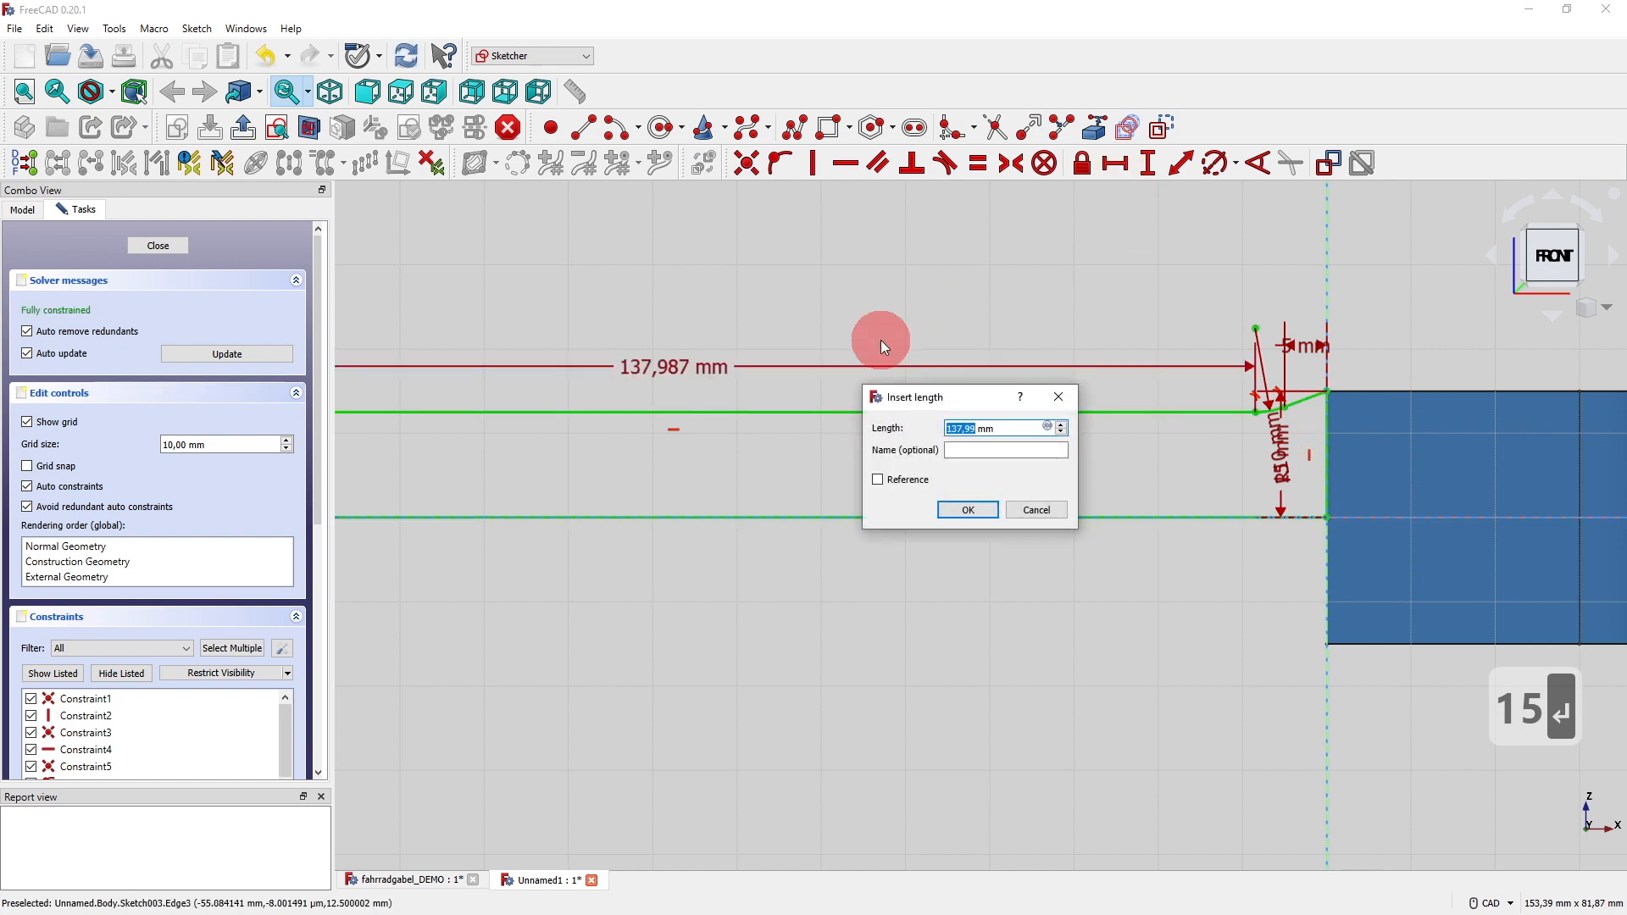
pyautogui.write('150')
pyautogui.press('Return')
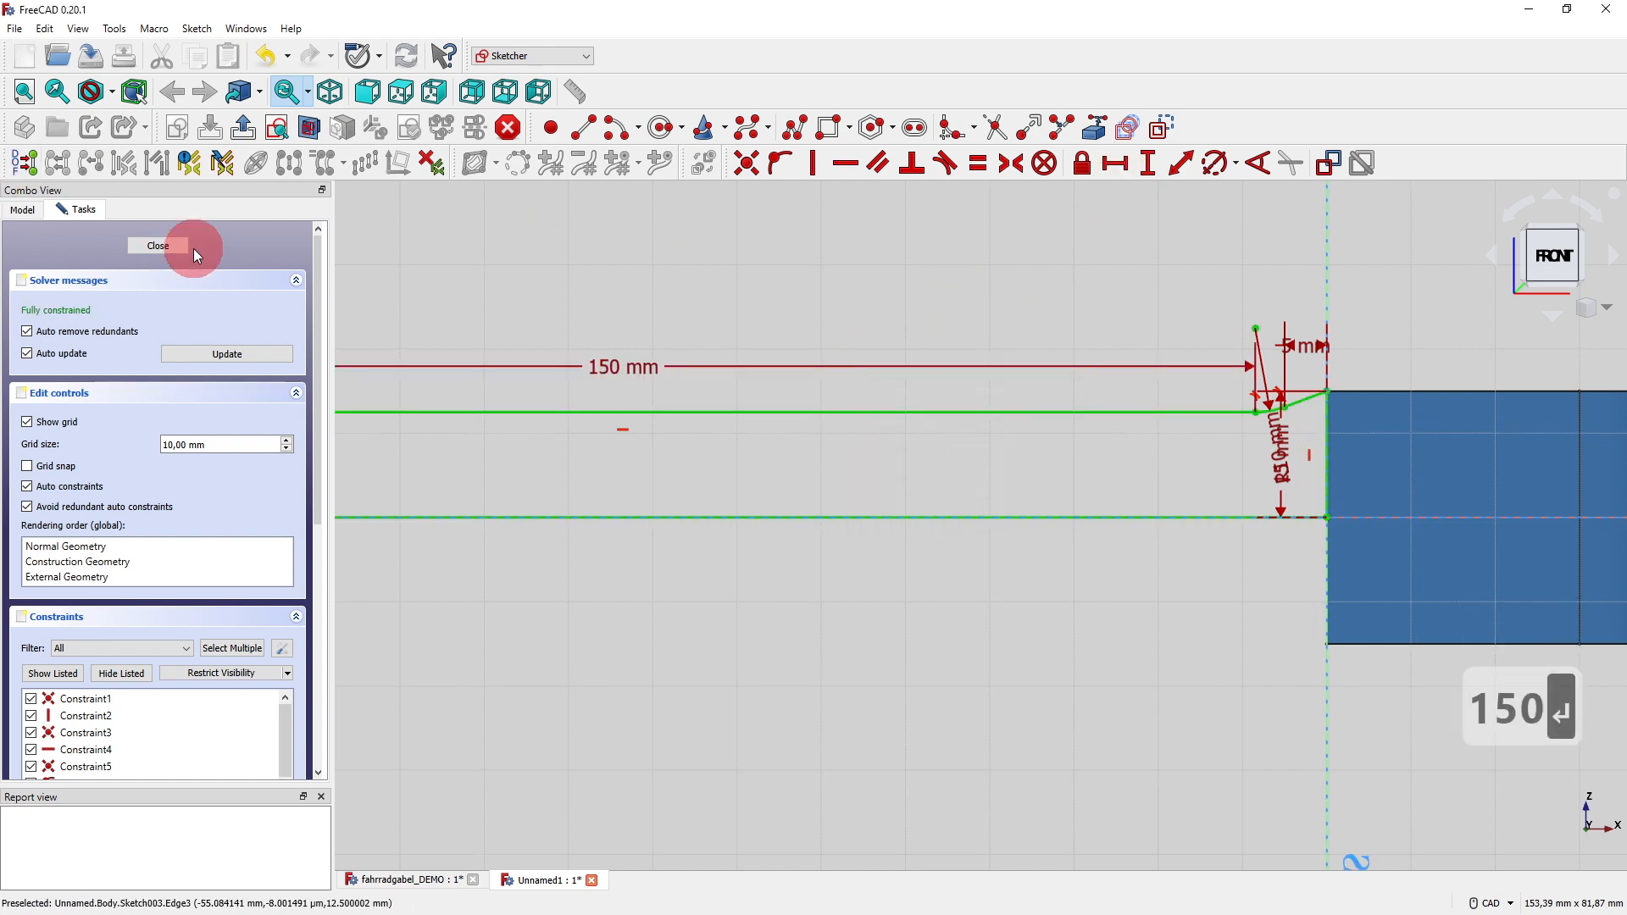
pyautogui.click(158, 245)
# Hide the body's Origin planes and axes.
pyautogui.scroll(2, 633, 530)
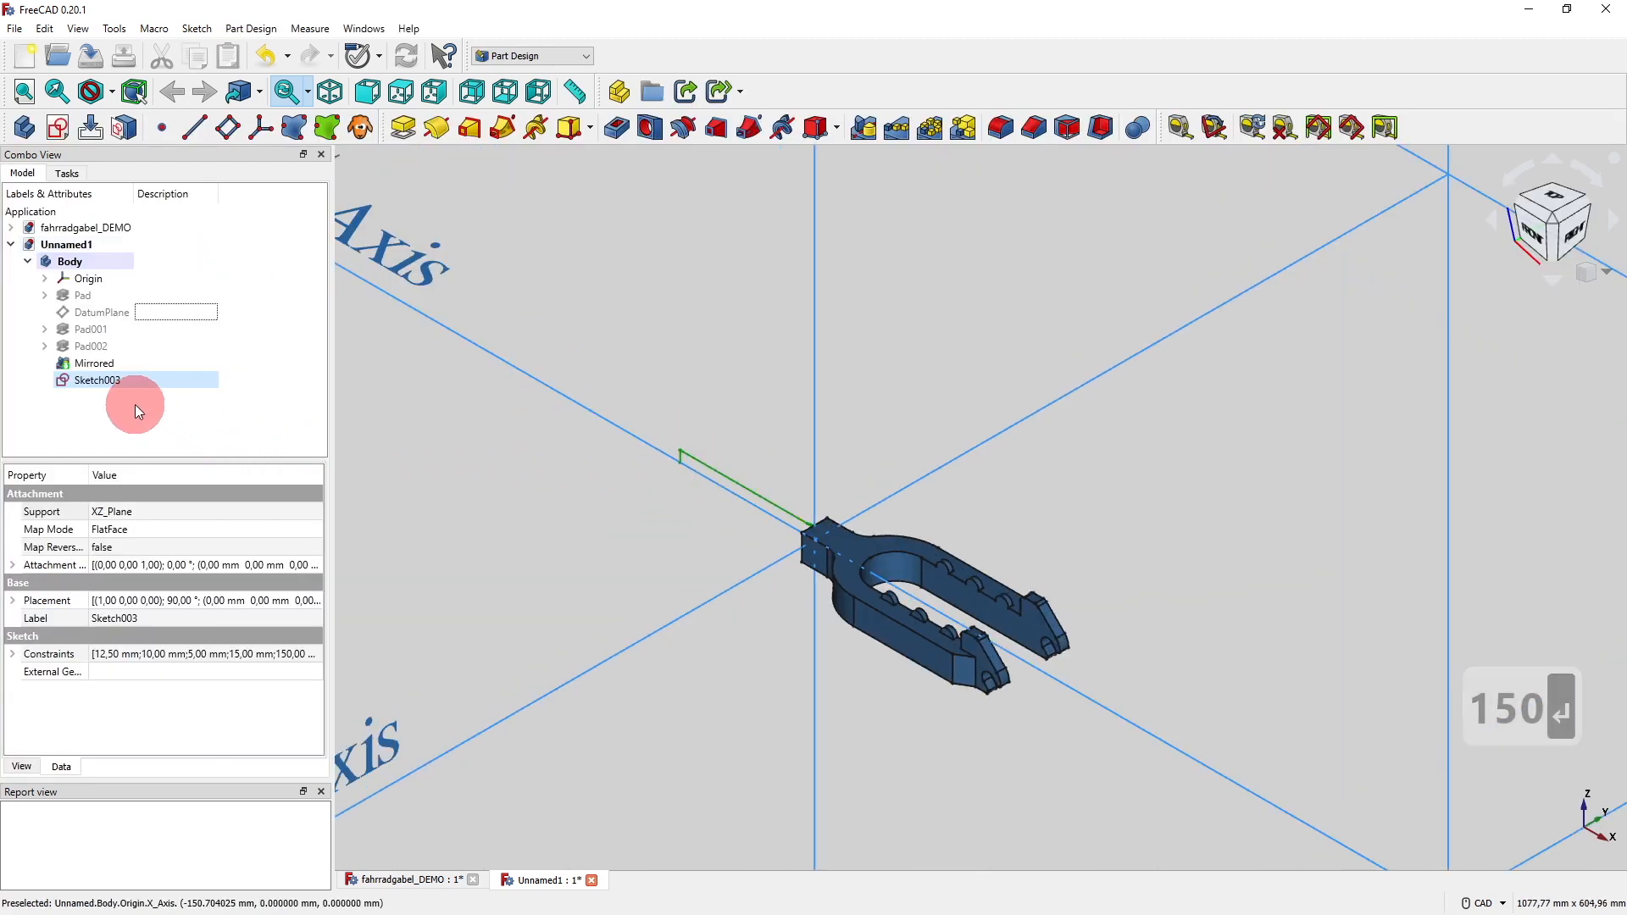
pyautogui.click(120, 366)
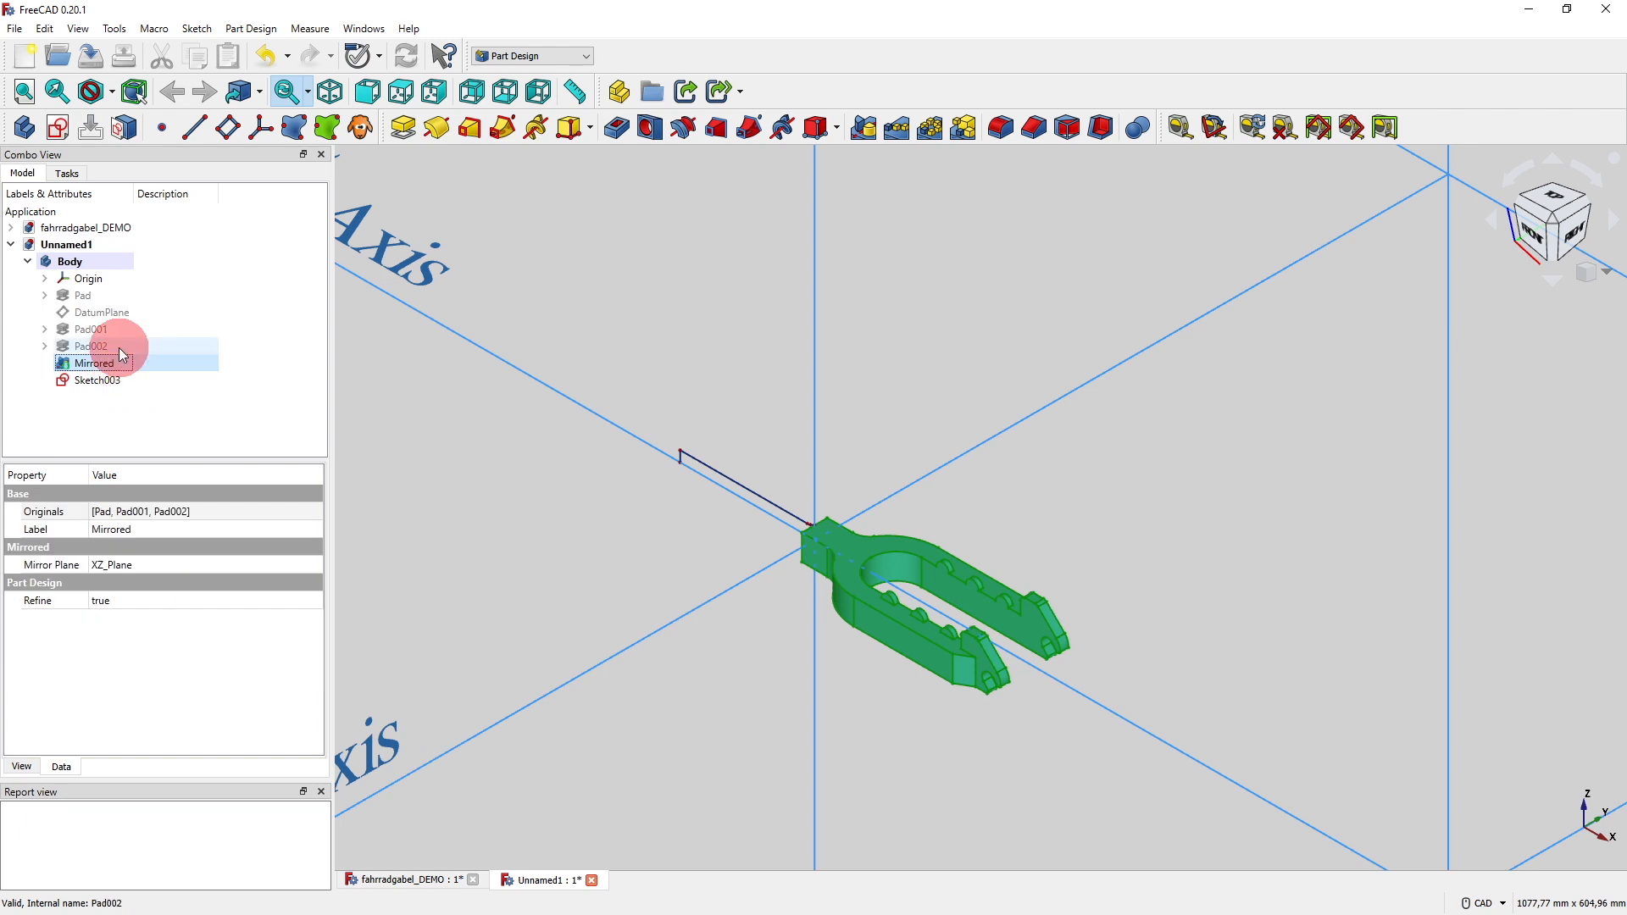
pyautogui.click(109, 293)
pyautogui.click(113, 280)
pyautogui.press('space')
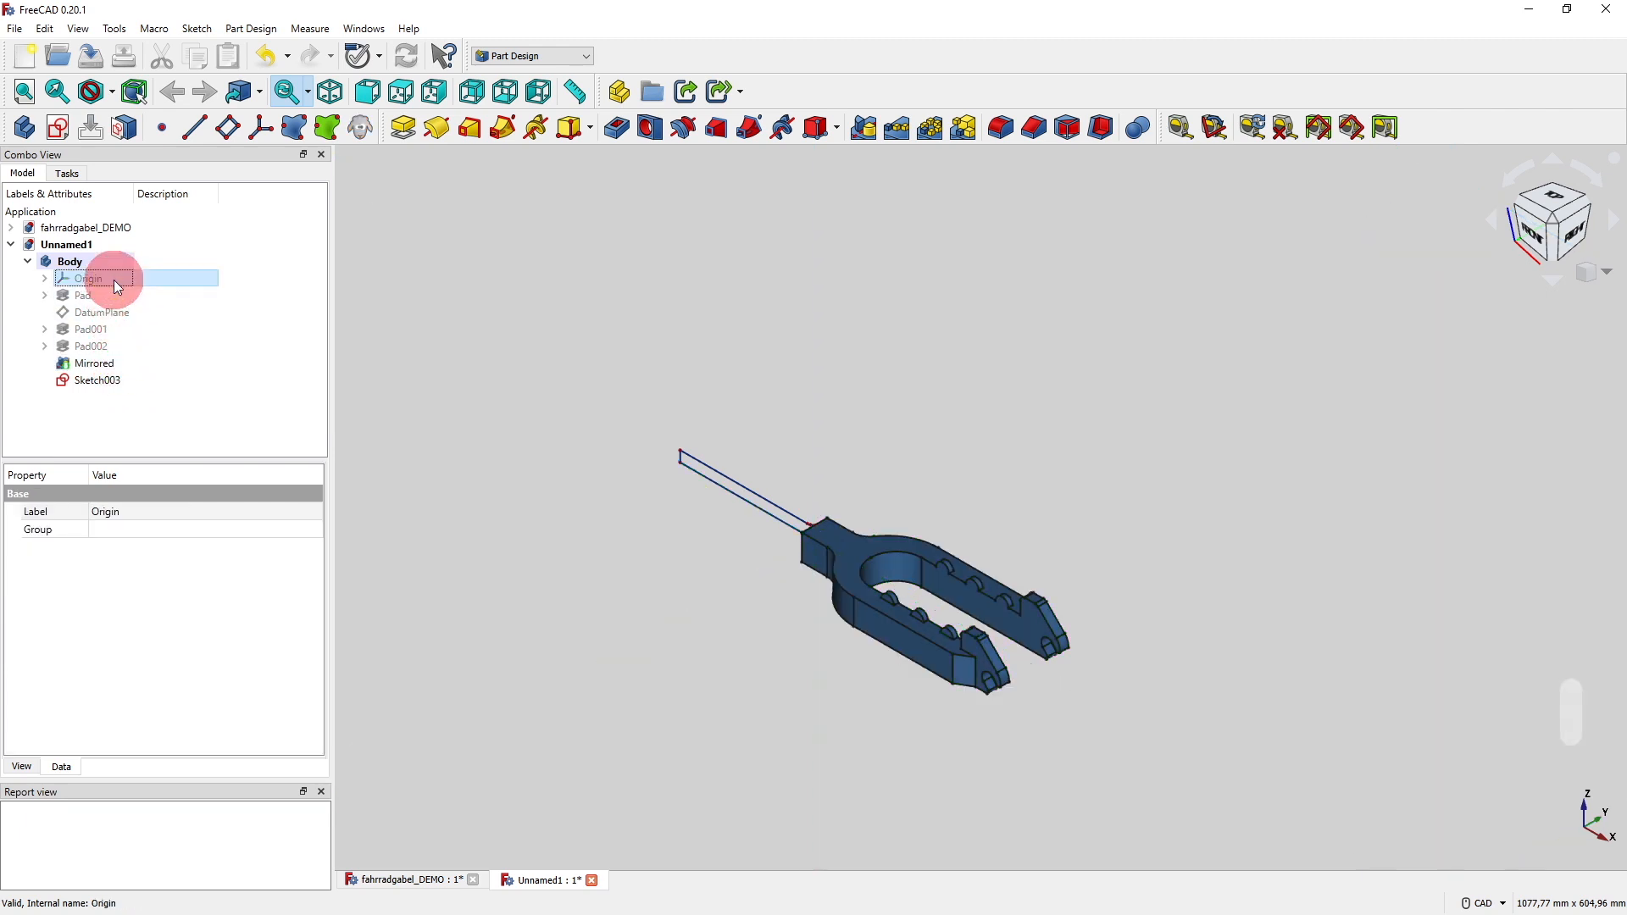
# Revolve Sketch003 by 360° about the horizontal sketch axis to form the fork's round shaft.
pyautogui.scroll(2, 582, 490)
pyautogui.click(119, 379)
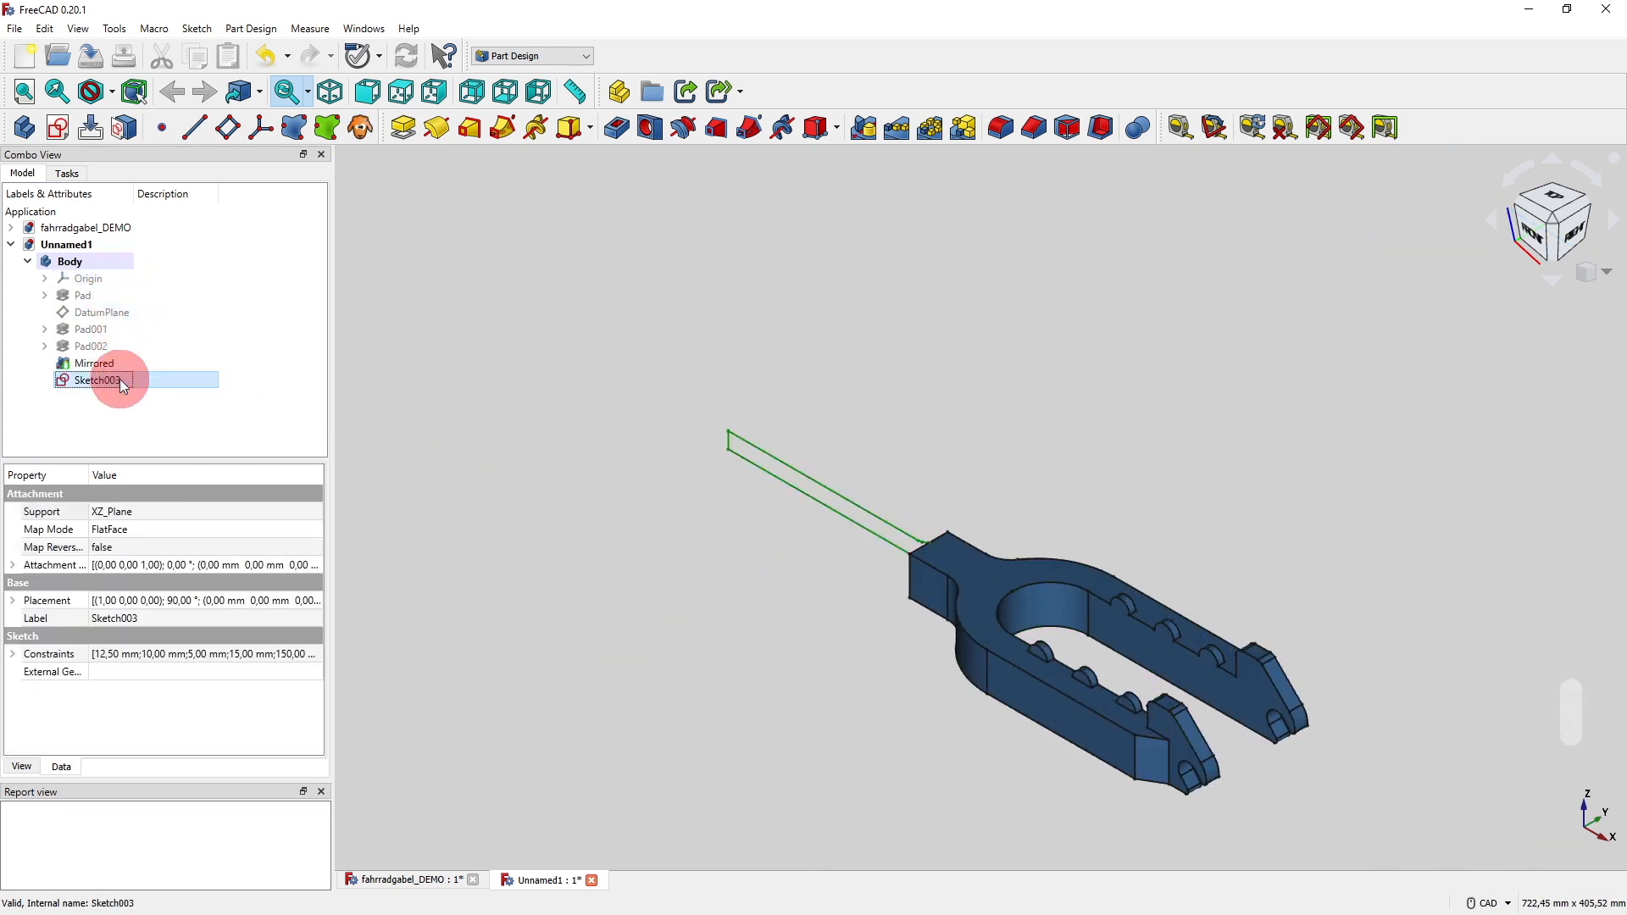
pyautogui.click(431, 134)
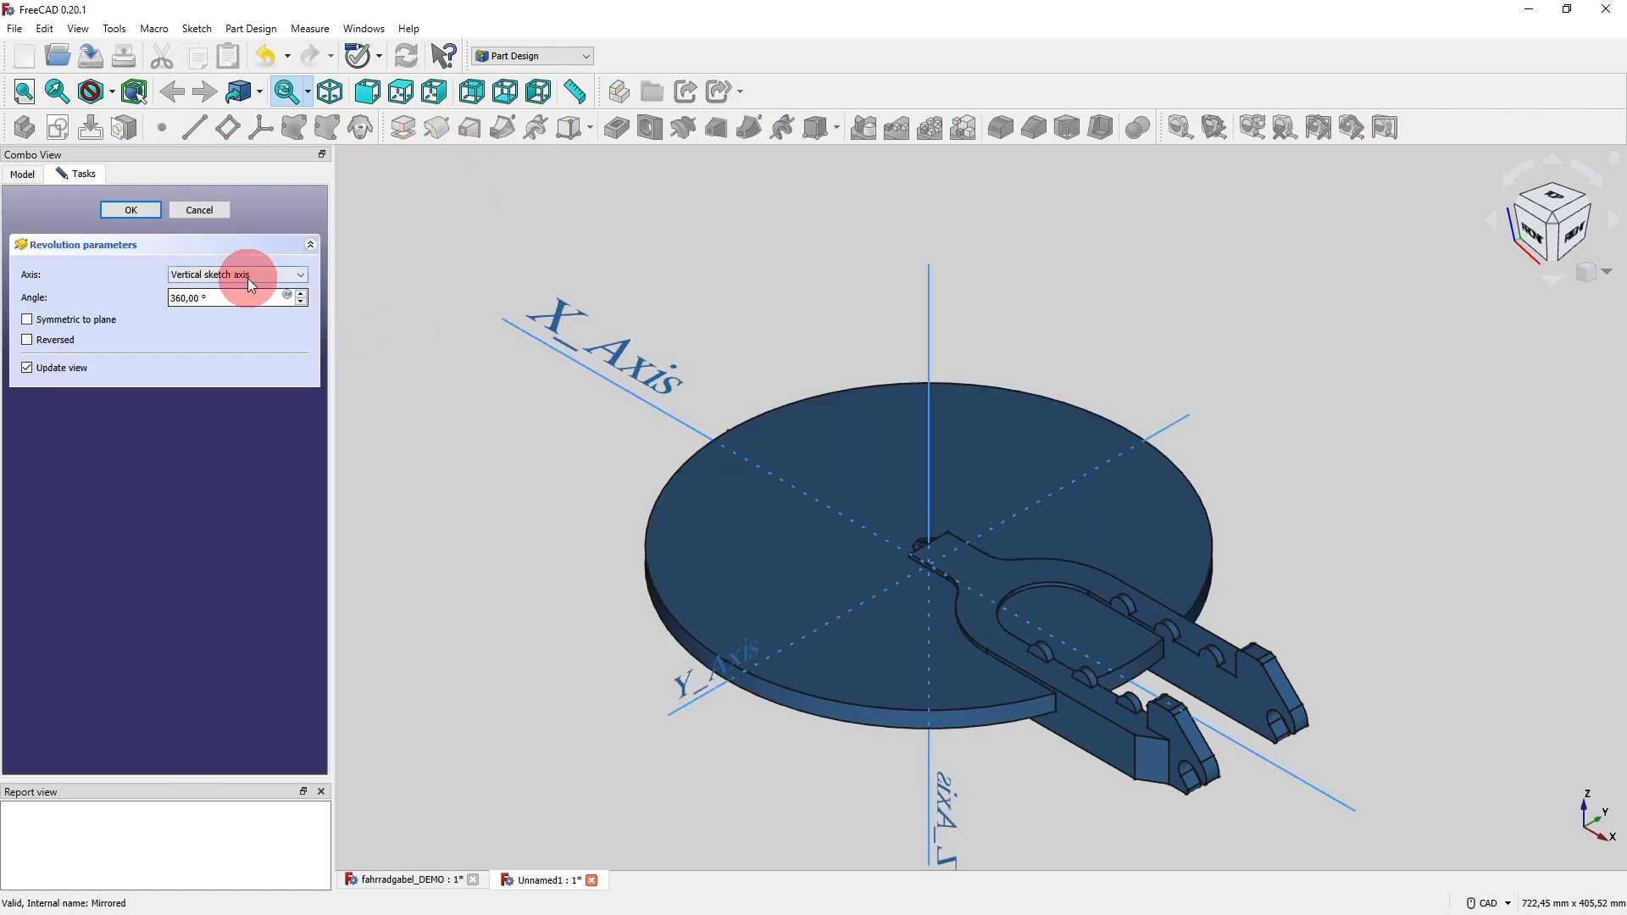
pyautogui.click(251, 285)
pyautogui.click(222, 307)
pyautogui.click(157, 219)
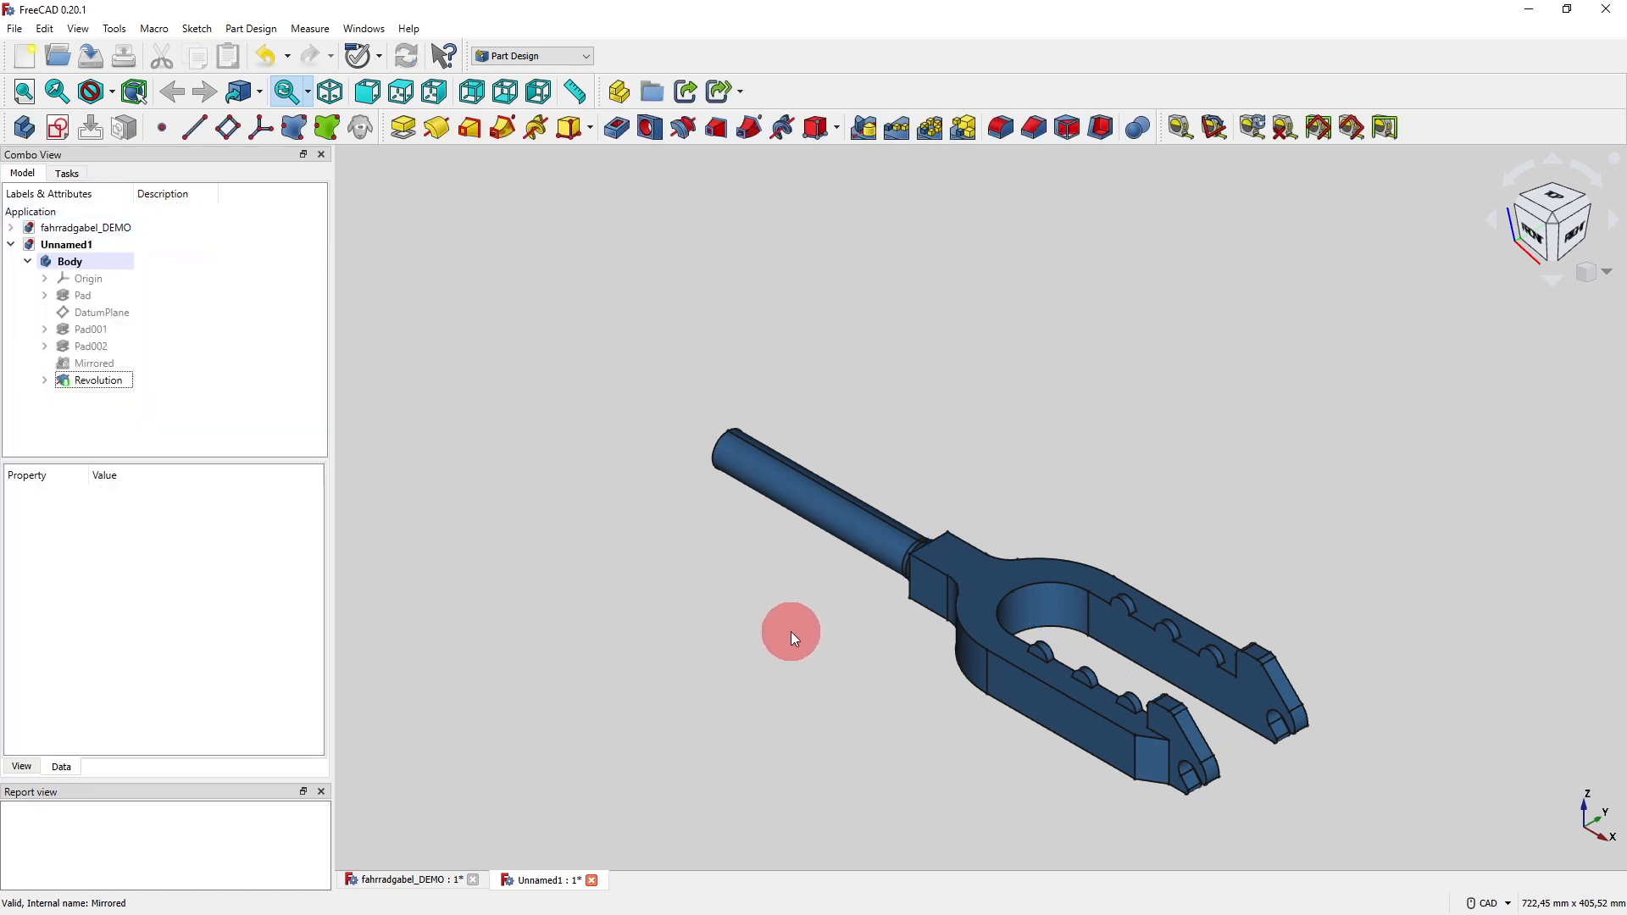
pyautogui.moveTo(791, 632); pyautogui.dragTo(675, 590, button='middle')
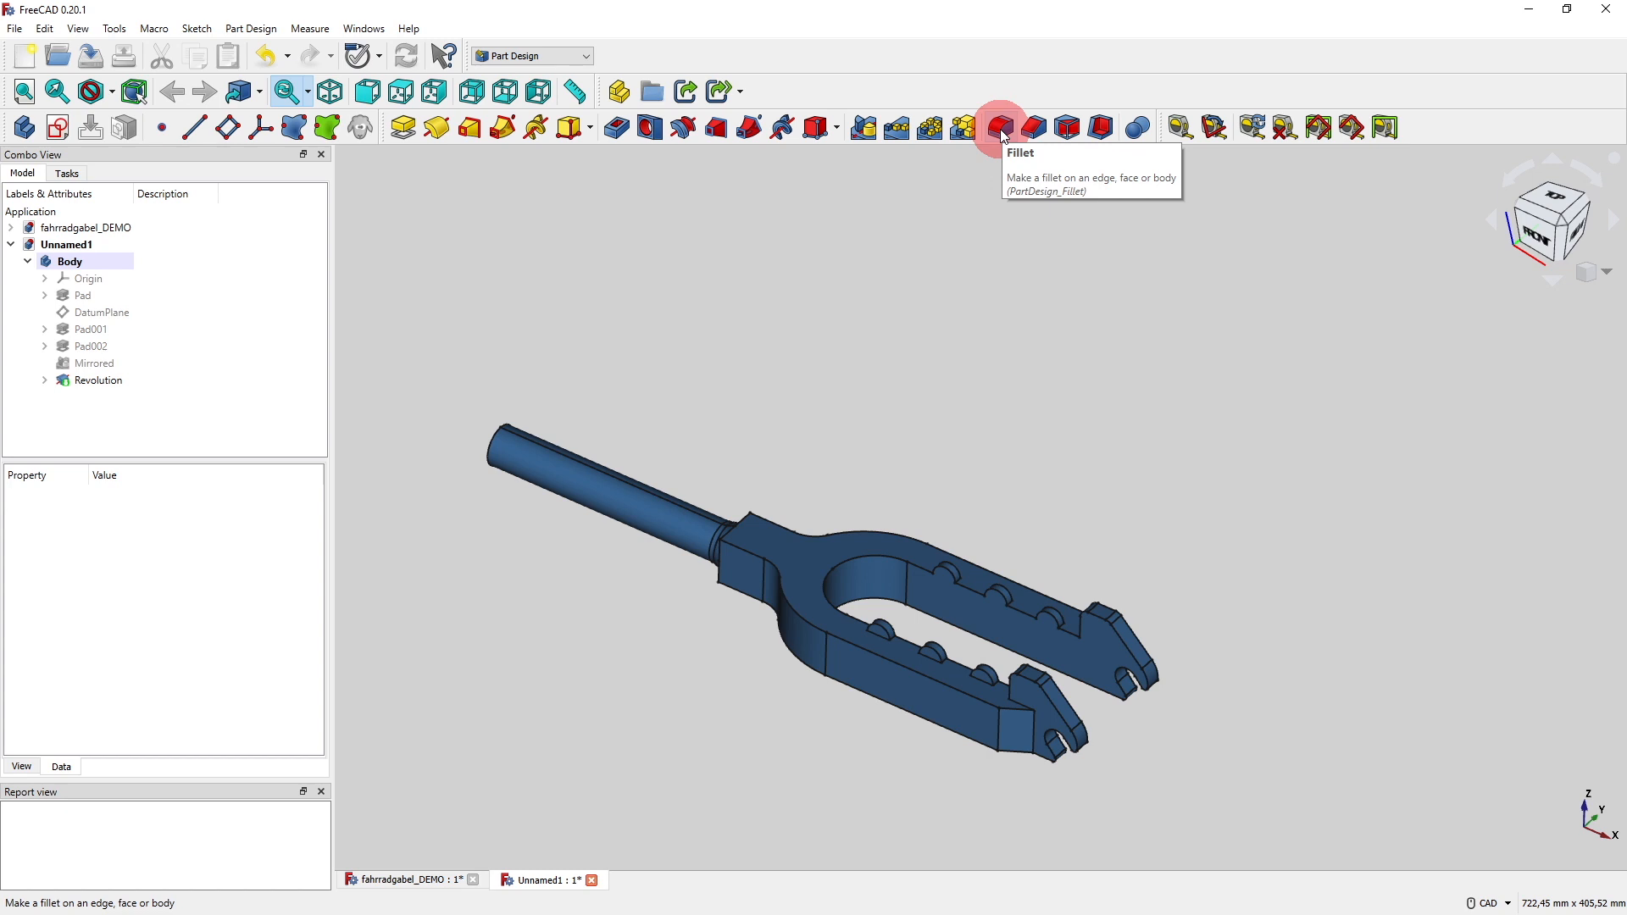
# Select the long outer edges of the fork arms and switch the model display to wireframe.
pyautogui.click(855, 644)
pyautogui.keyDown('ctrl'); pyautogui.click(856, 690); pyautogui.keyUp('ctrl')
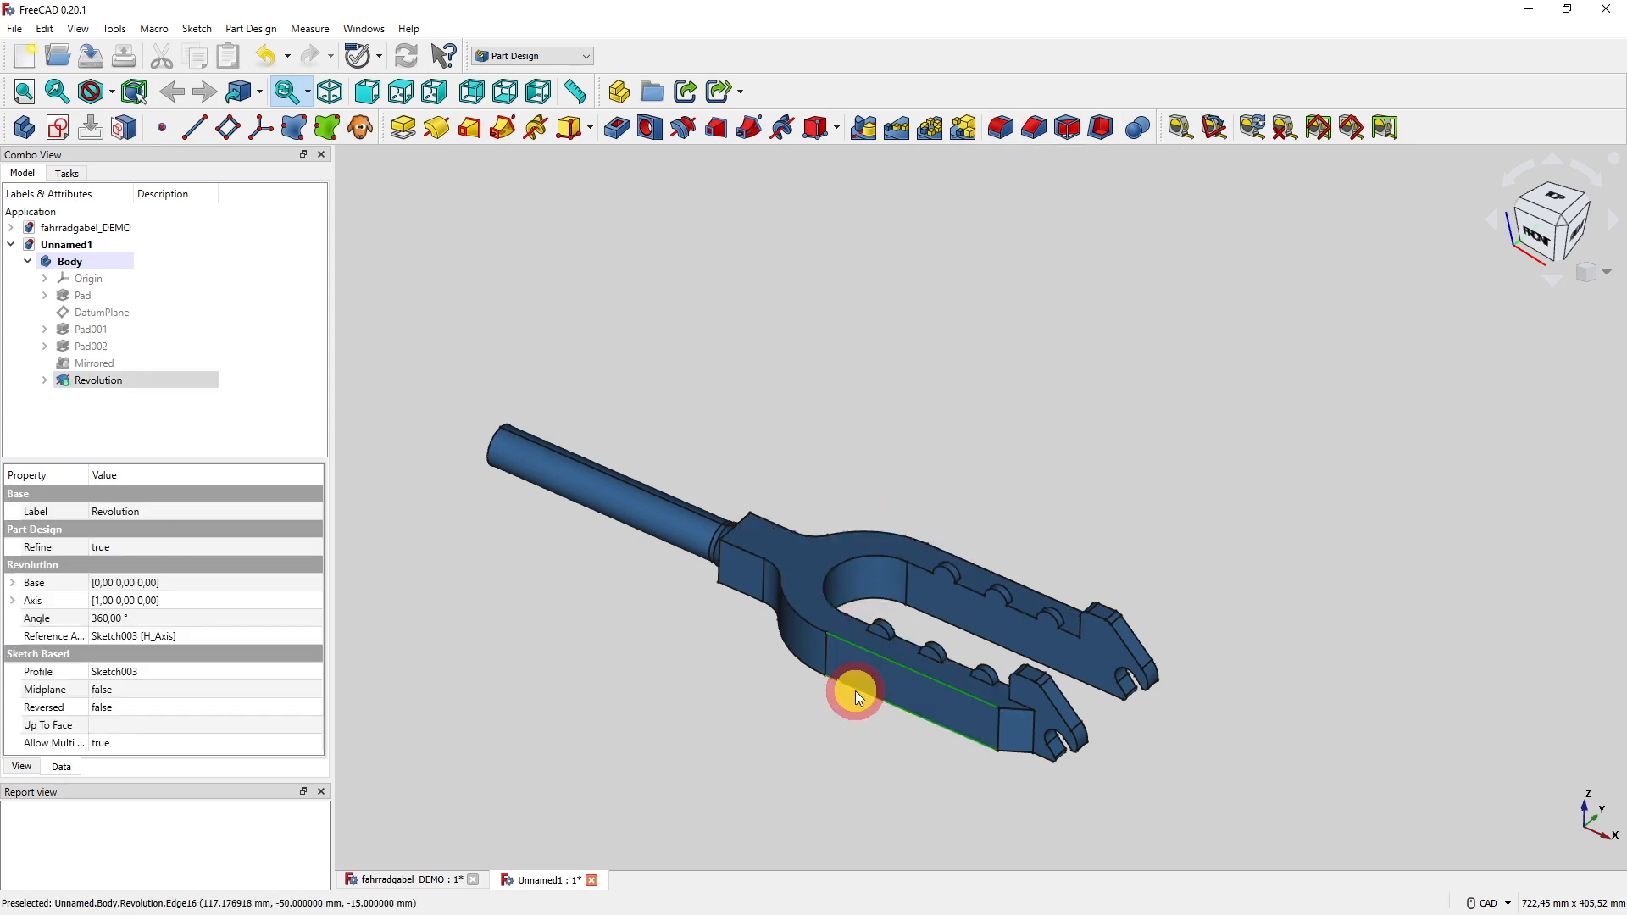
pyautogui.keyDown('ctrl'); pyautogui.click(955, 553); pyautogui.keyUp('ctrl')
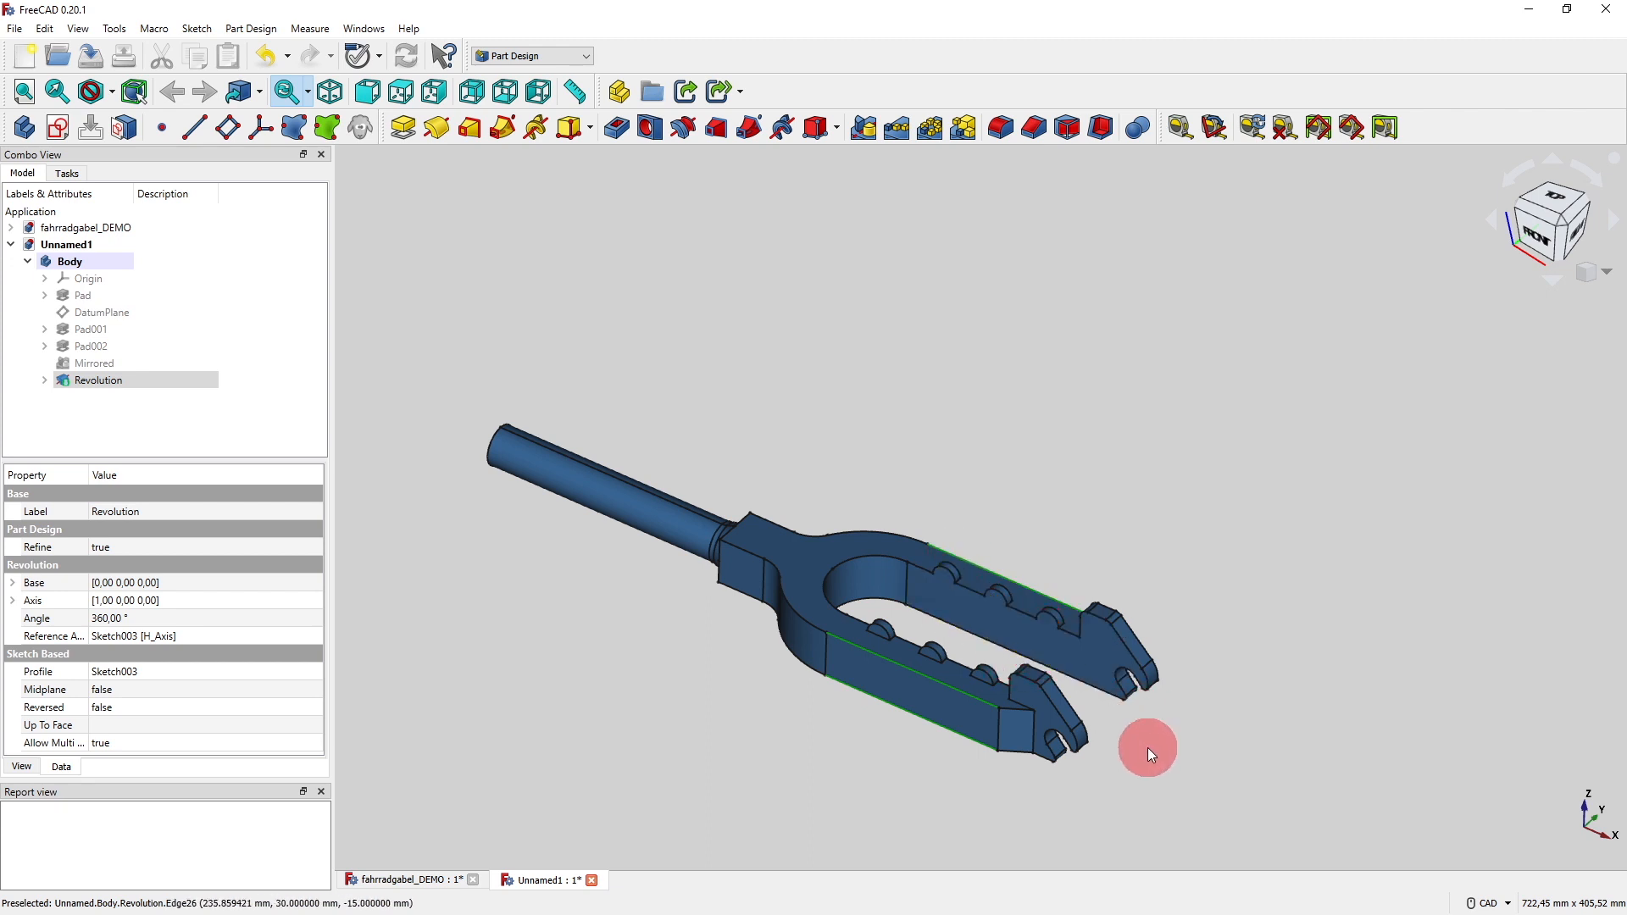
pyautogui.press('v')
pyautogui.press('3')
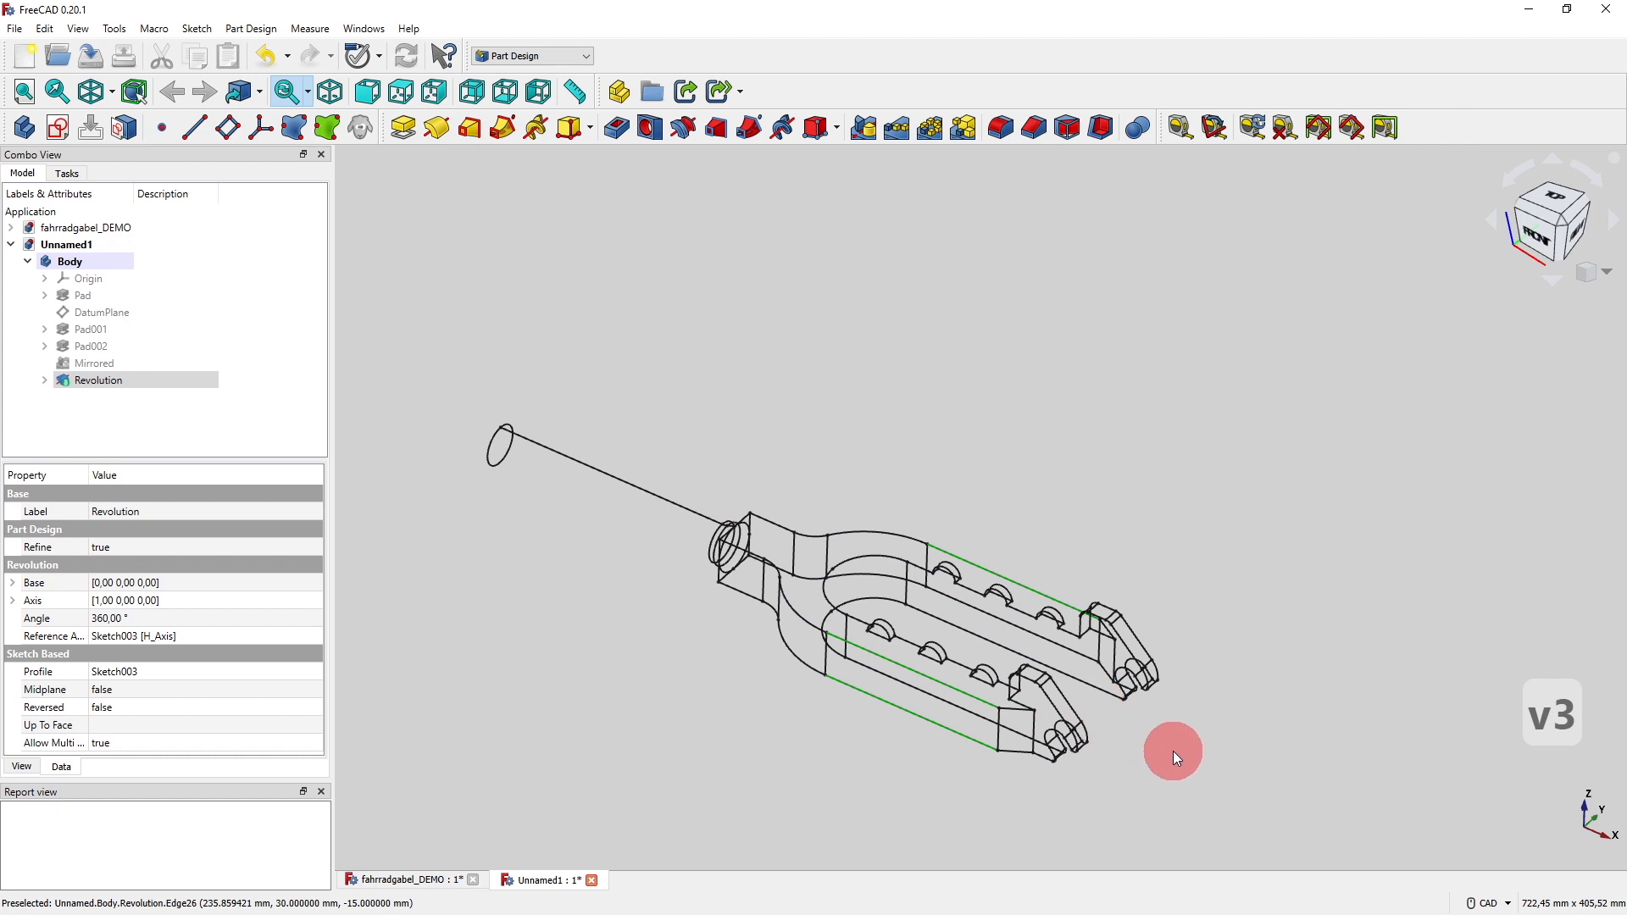
# Fillet the upper and lower long outer edges of both fork arms with a 5 mm radius and restore the as-is display.
pyautogui.click(1039, 637)
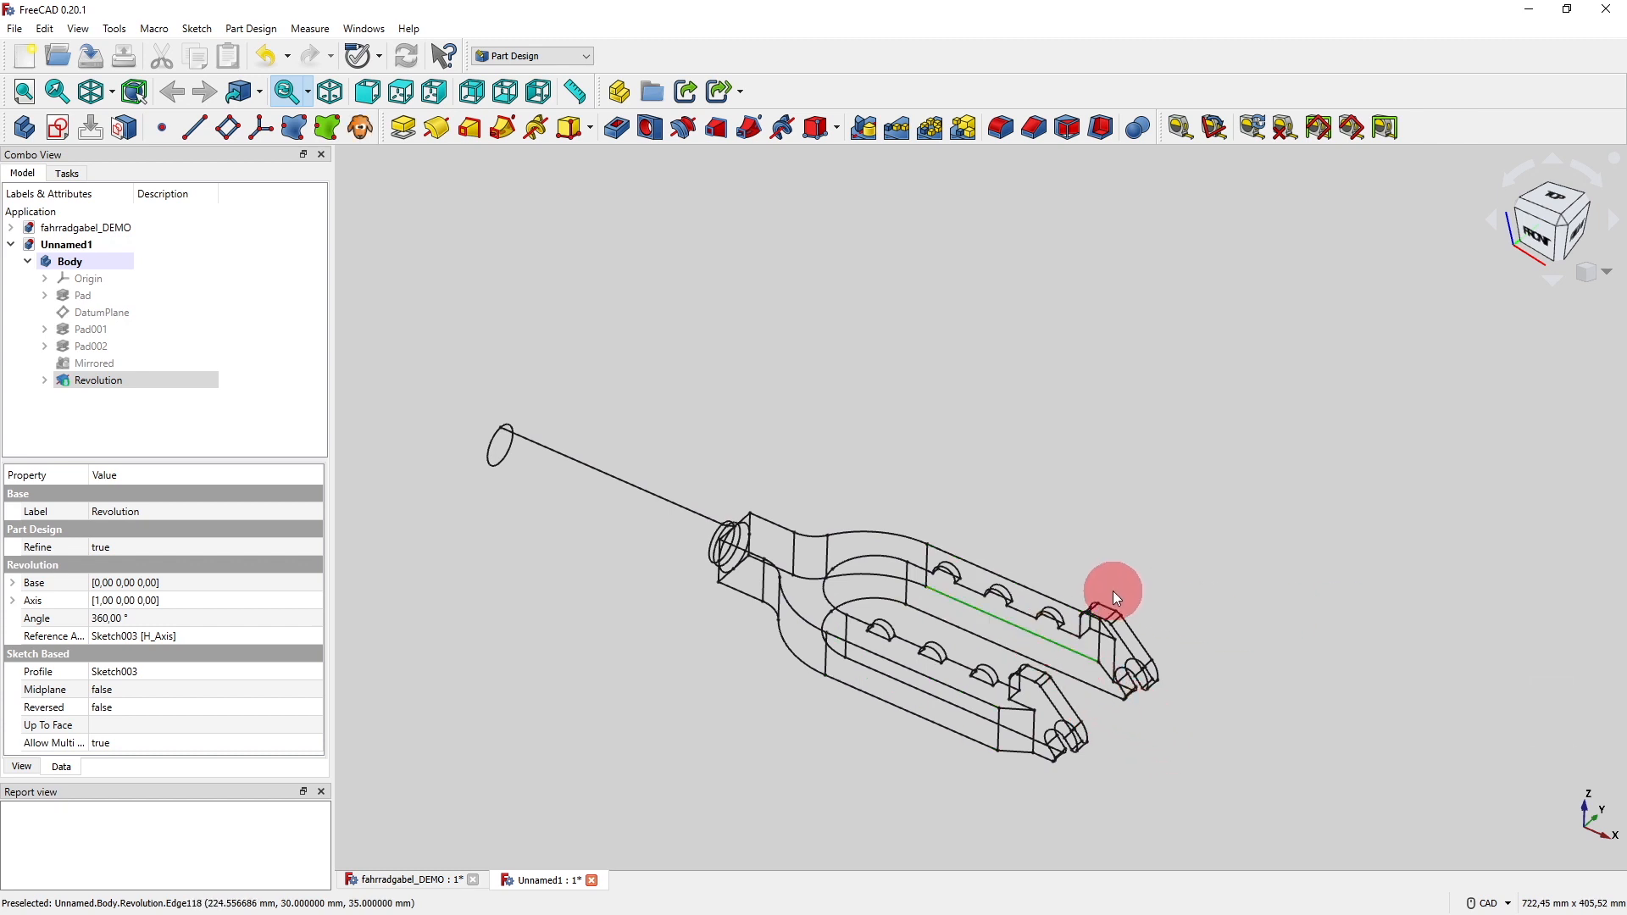
pyautogui.keyDown('ctrl'); pyautogui.click(1018, 582); pyautogui.keyUp('ctrl')
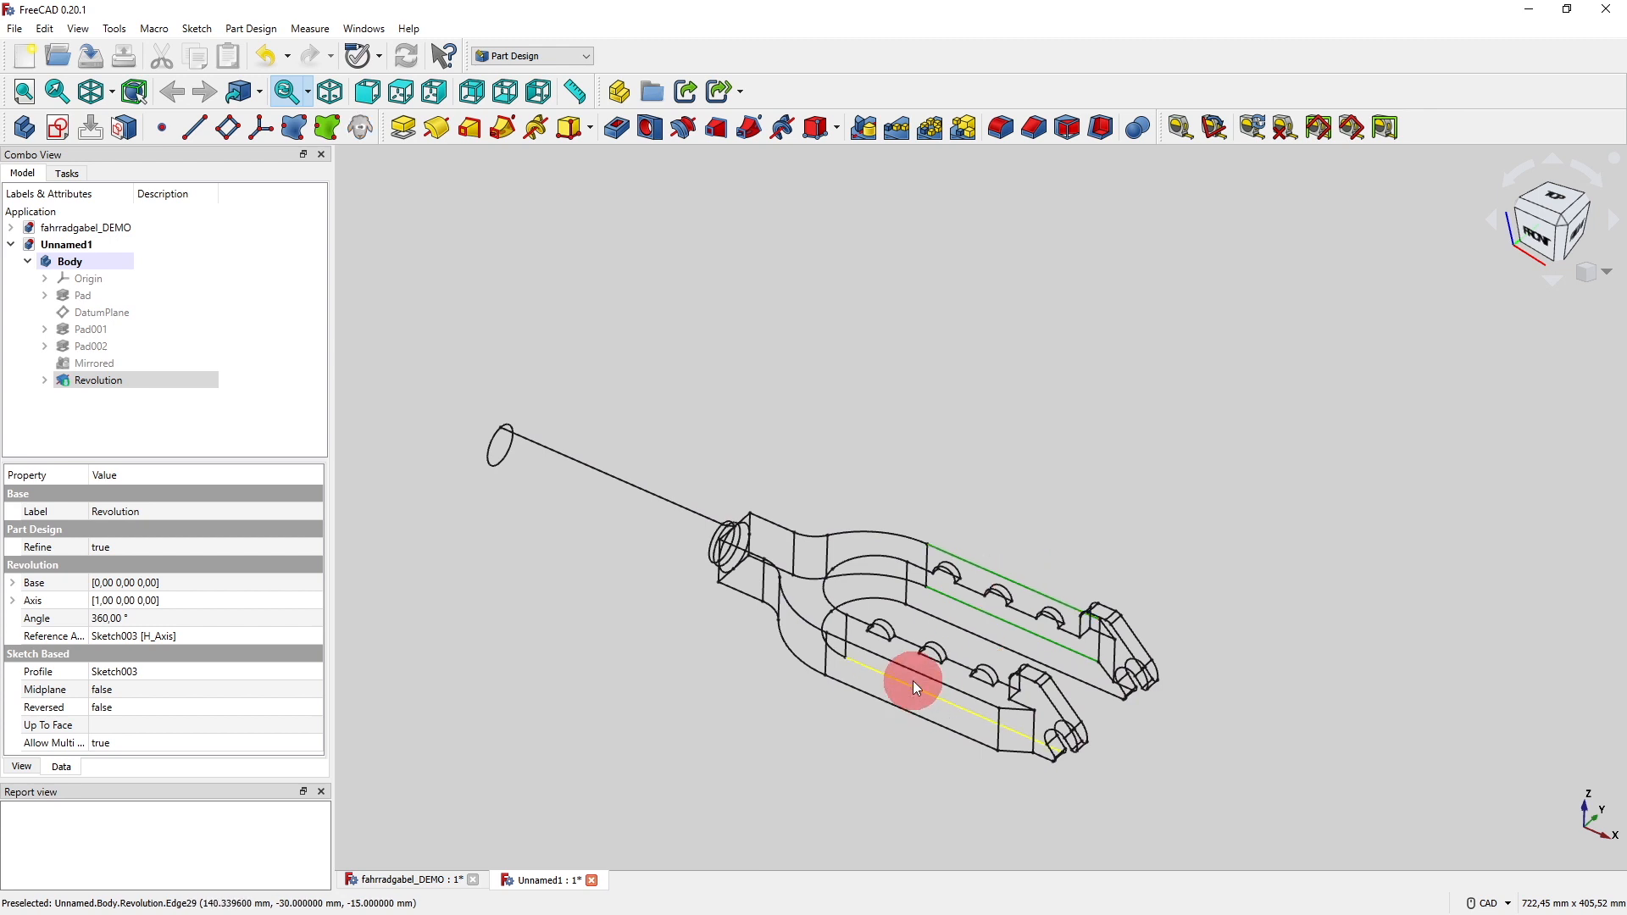
pyautogui.keyDown('ctrl'); pyautogui.click(888, 658); pyautogui.keyUp('ctrl')
pyautogui.keyDown('ctrl'); pyautogui.click(878, 697); pyautogui.keyUp('ctrl')
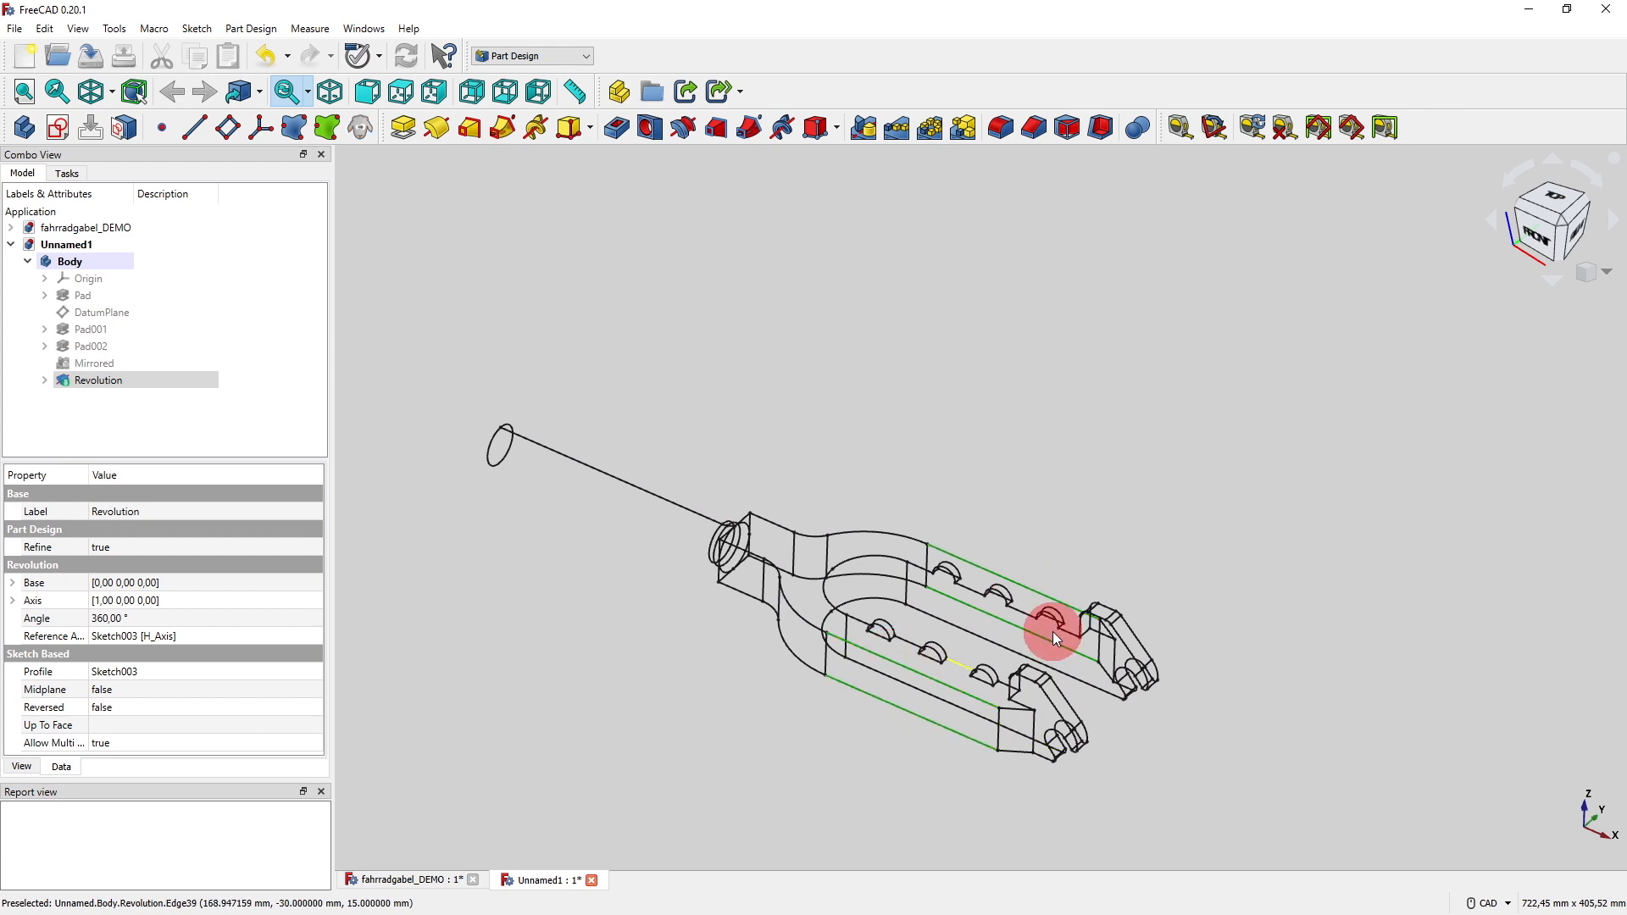
pyautogui.click(1004, 125)
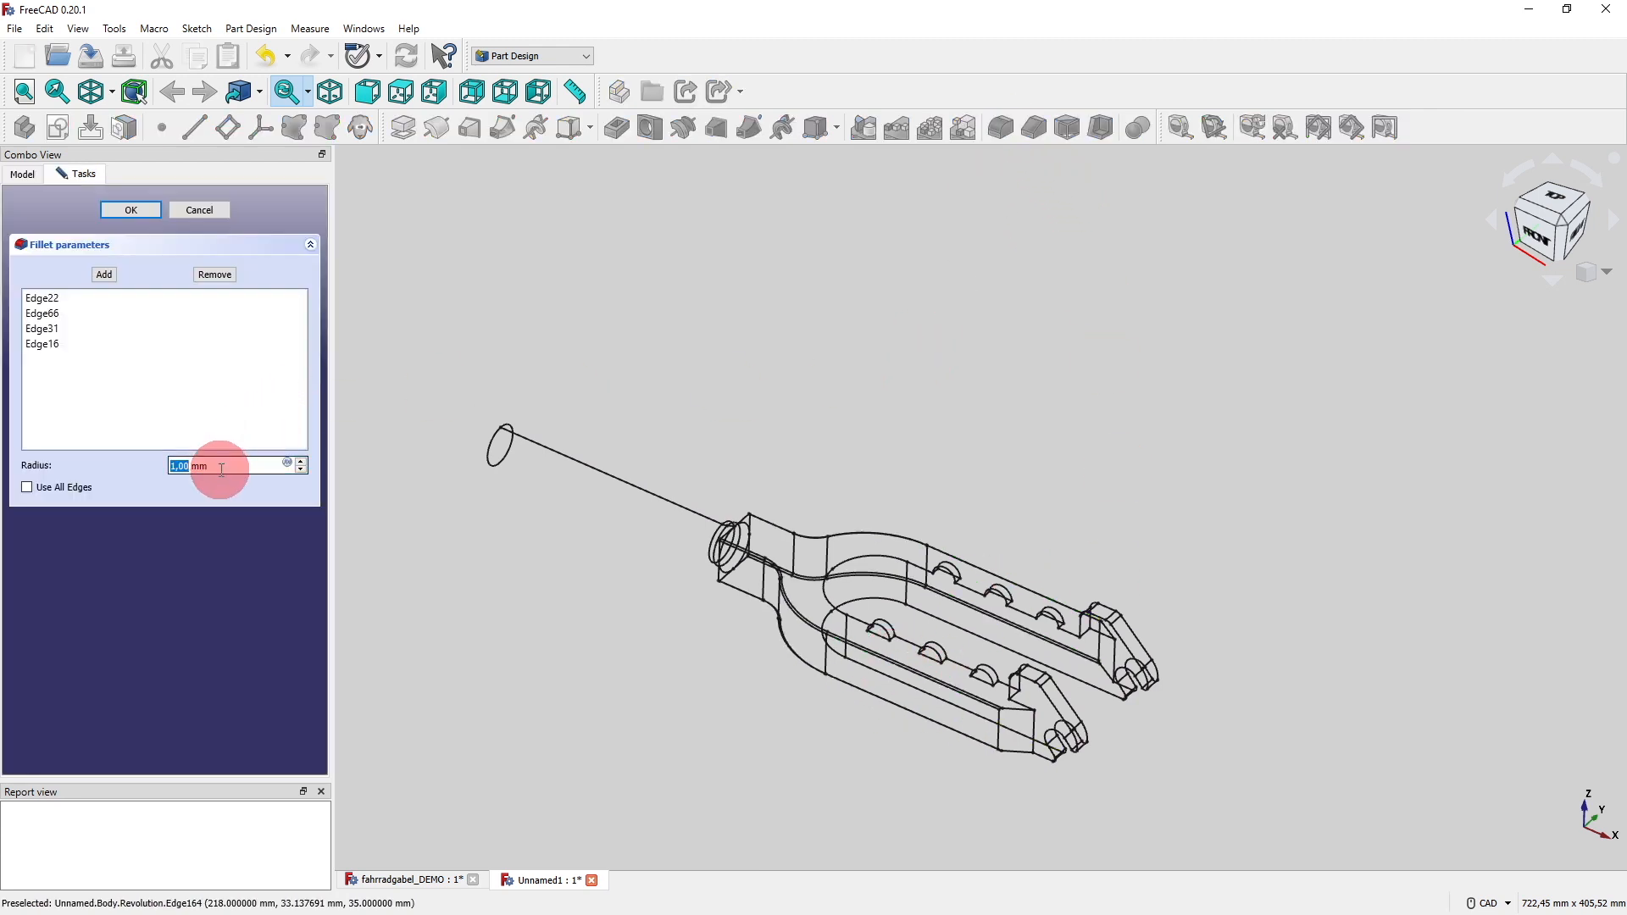
pyautogui.write('5')
pyautogui.press('Tab')
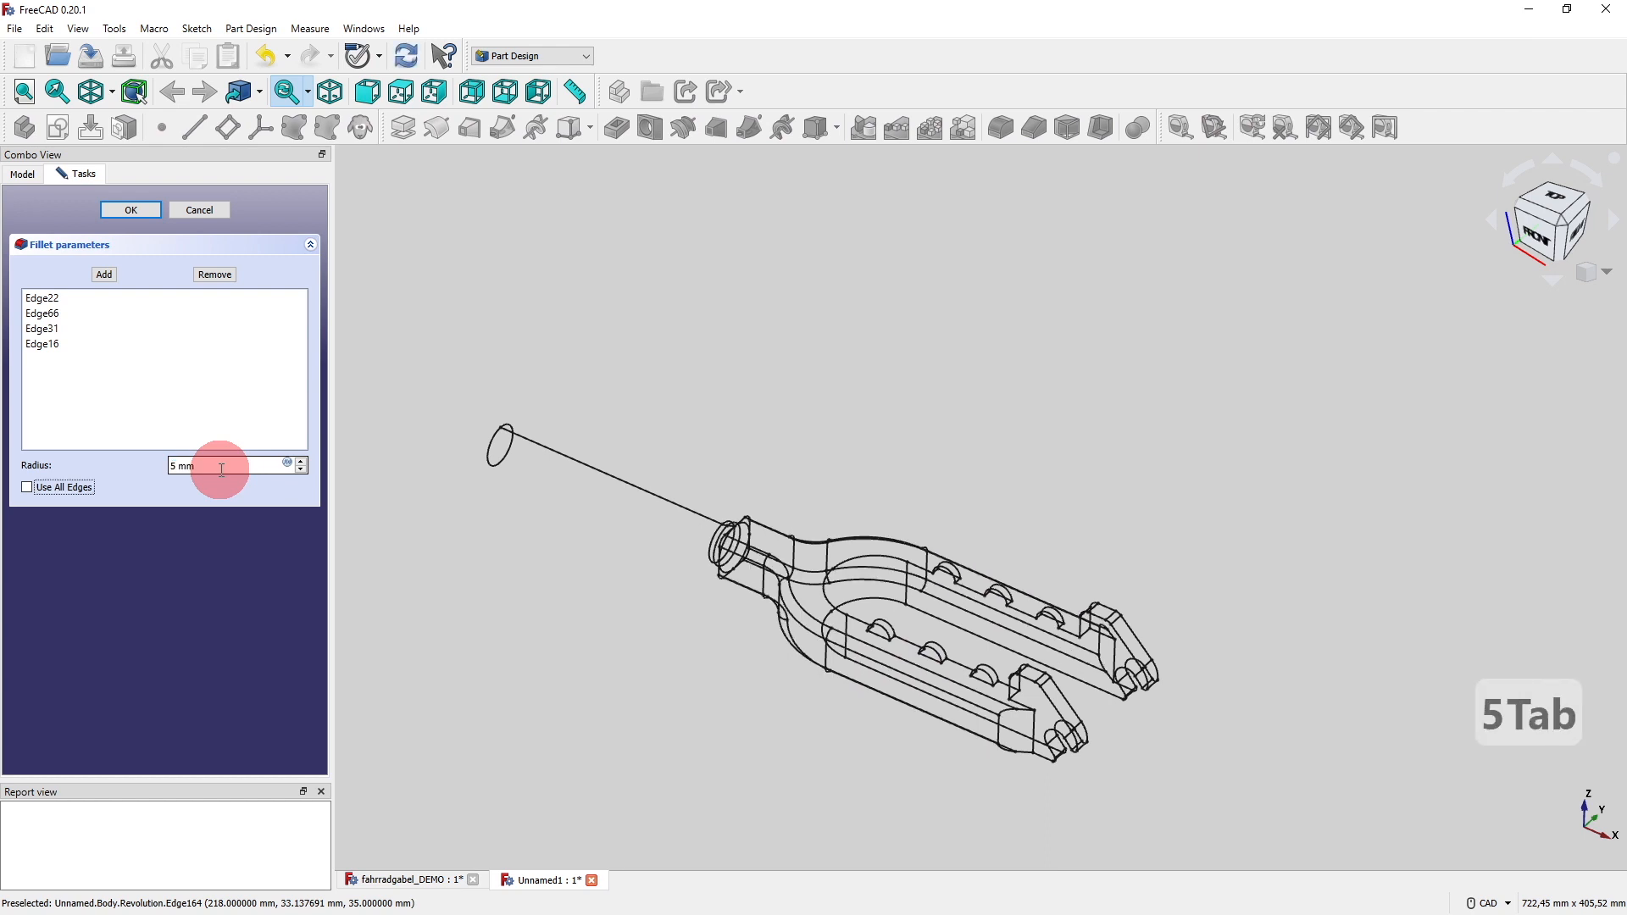
pyautogui.click(131, 210)
pyautogui.press('v')
pyautogui.press('1')
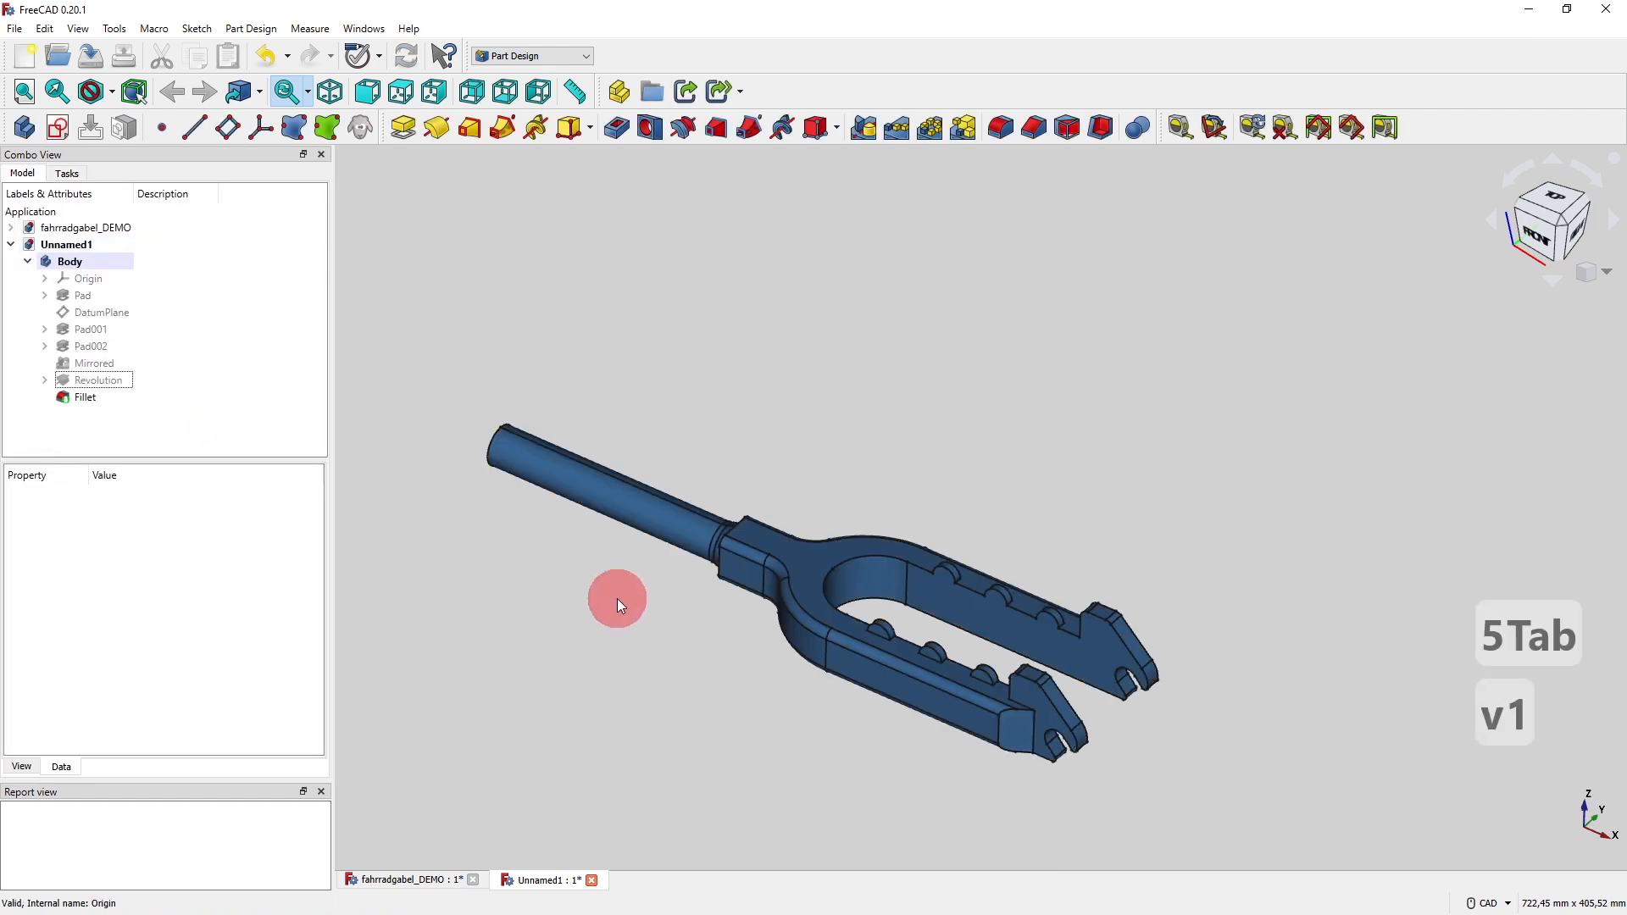
# Fillet the outward-facing arched edges of all six lugs on the fork arms with a 2 mm radius.
pyautogui.moveTo(1202, 599); pyautogui.dragTo(1090, 523, button='middle')
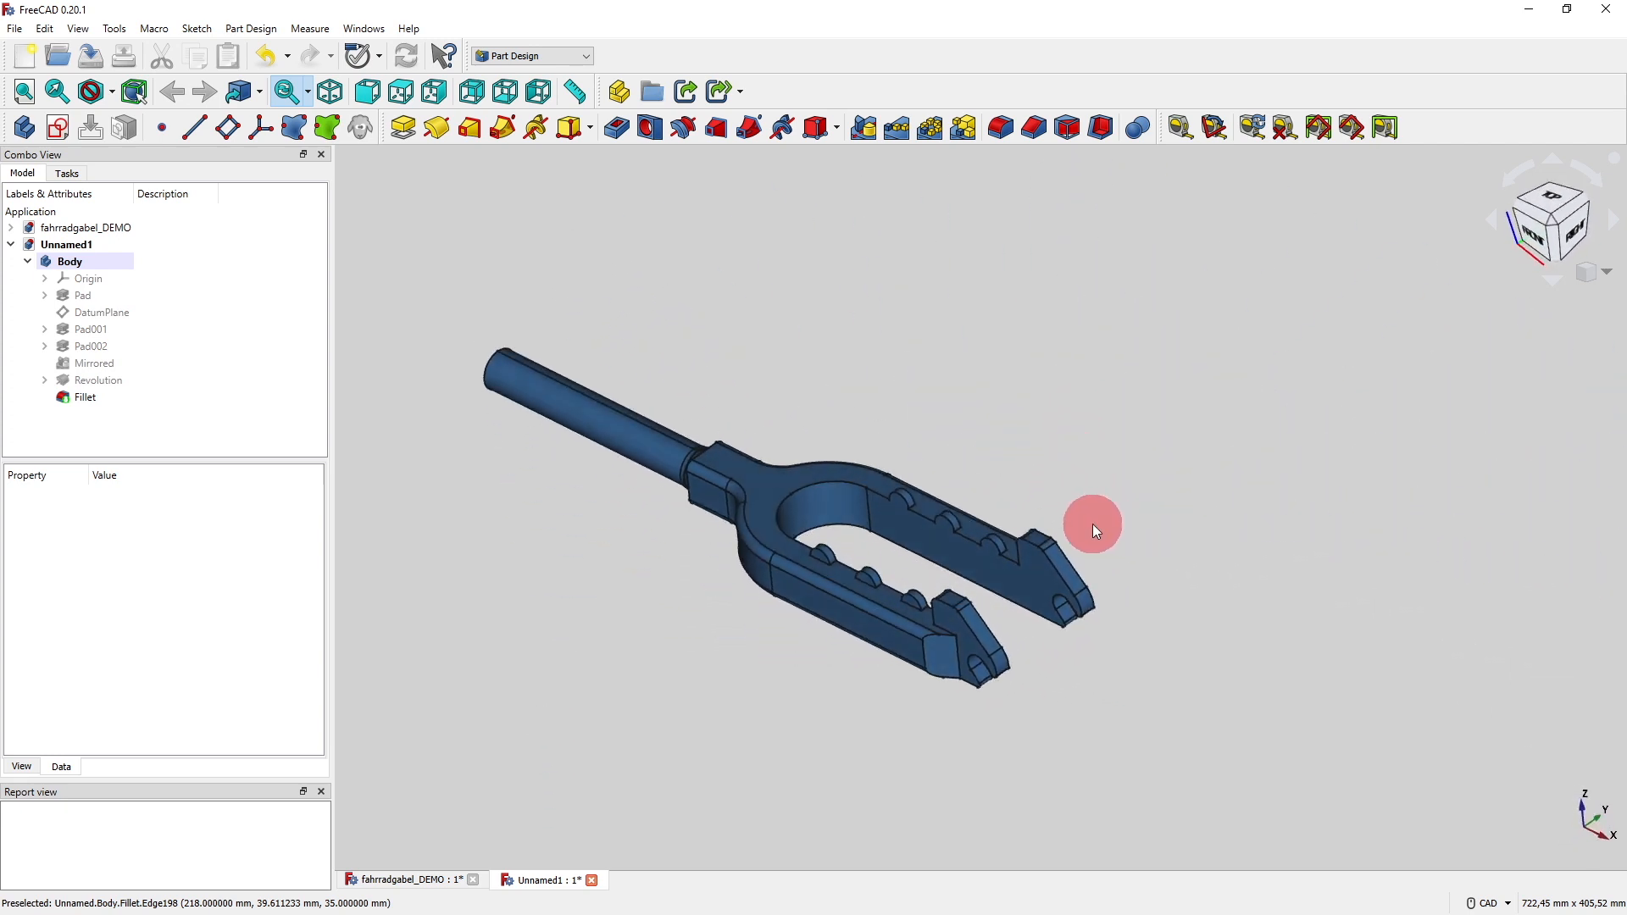
pyautogui.scroll(5, 910, 495)
pyautogui.scroll(-4, 836, 388)
pyautogui.scroll(4, 846, 404)
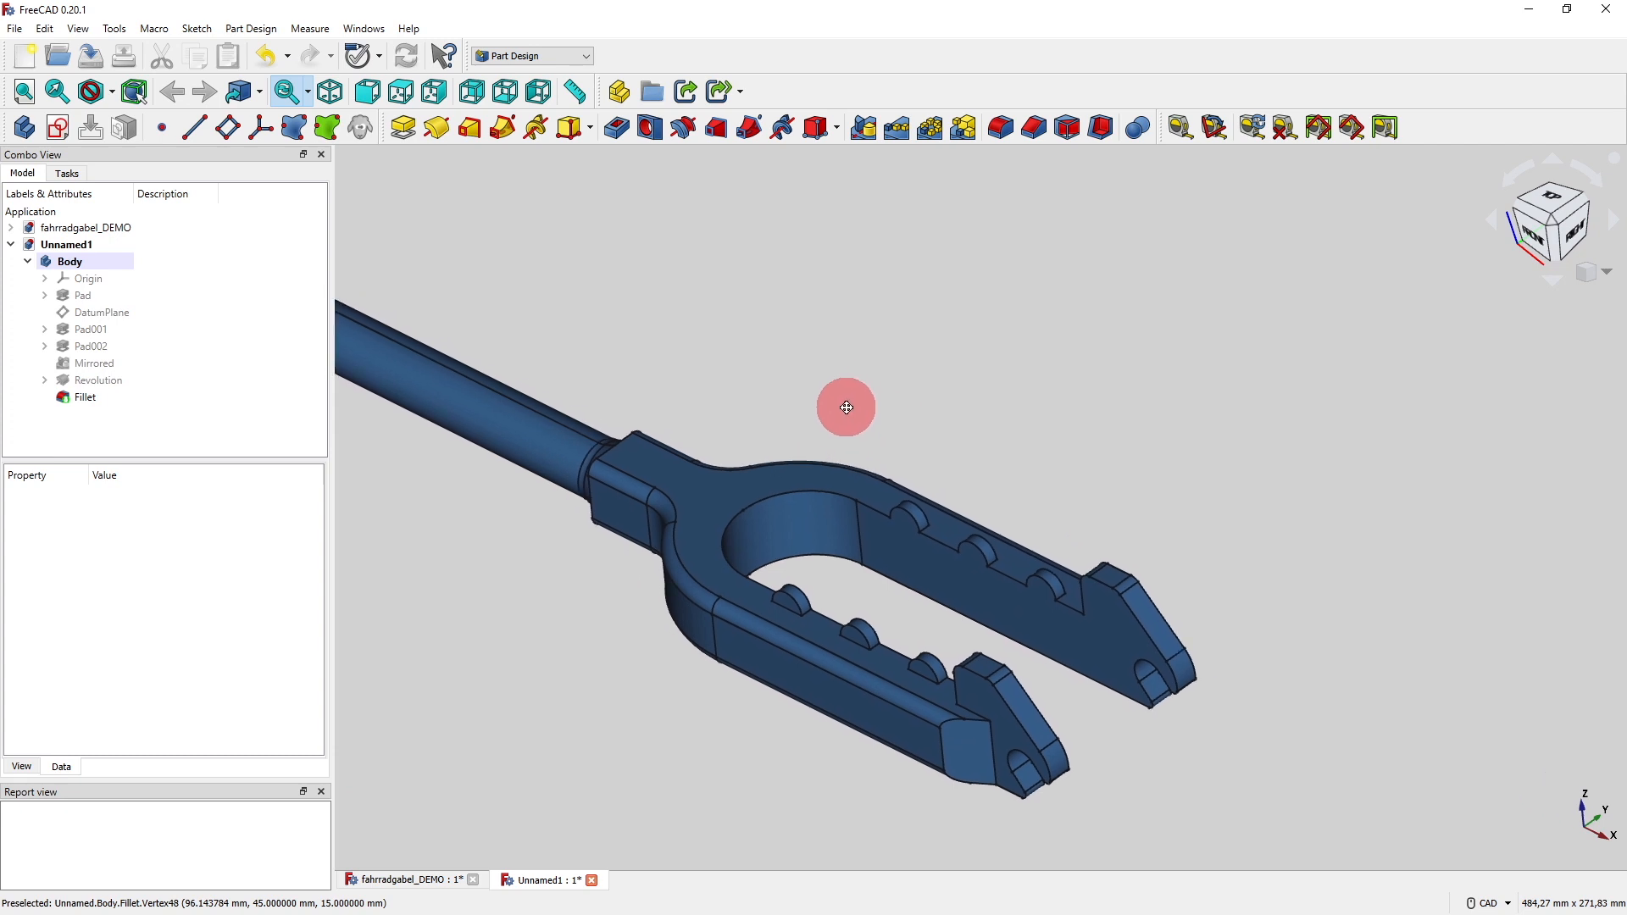
pyautogui.scroll(1, 639, 409)
pyautogui.scroll(2, 792, 337)
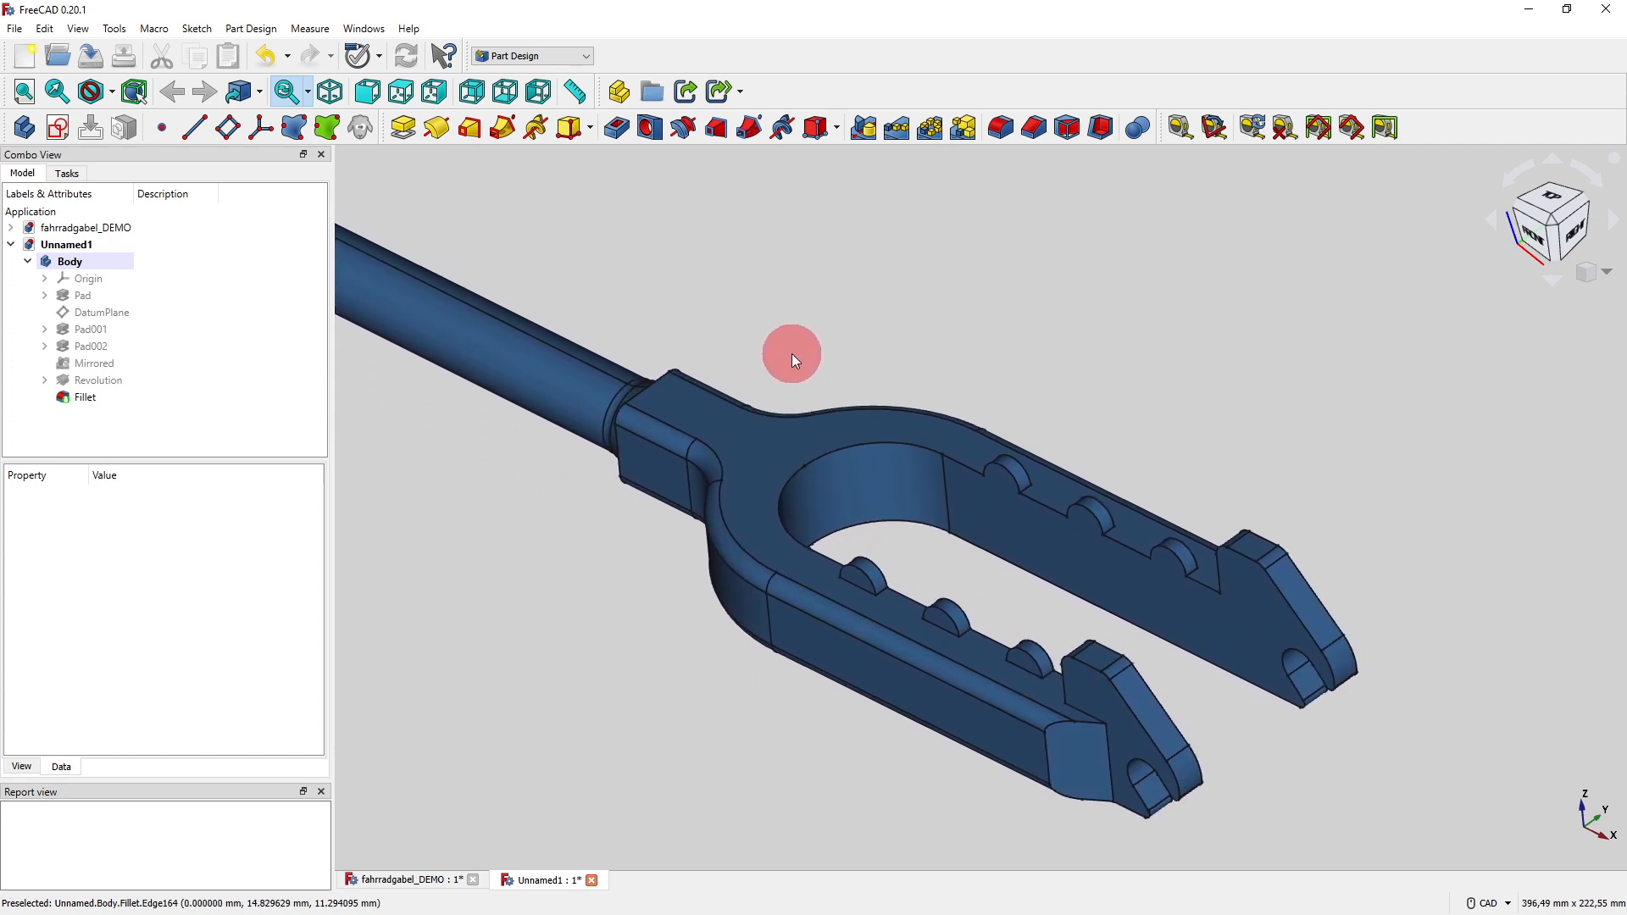
pyautogui.moveTo(909, 543); pyautogui.dragTo(858, 560, button='middle')
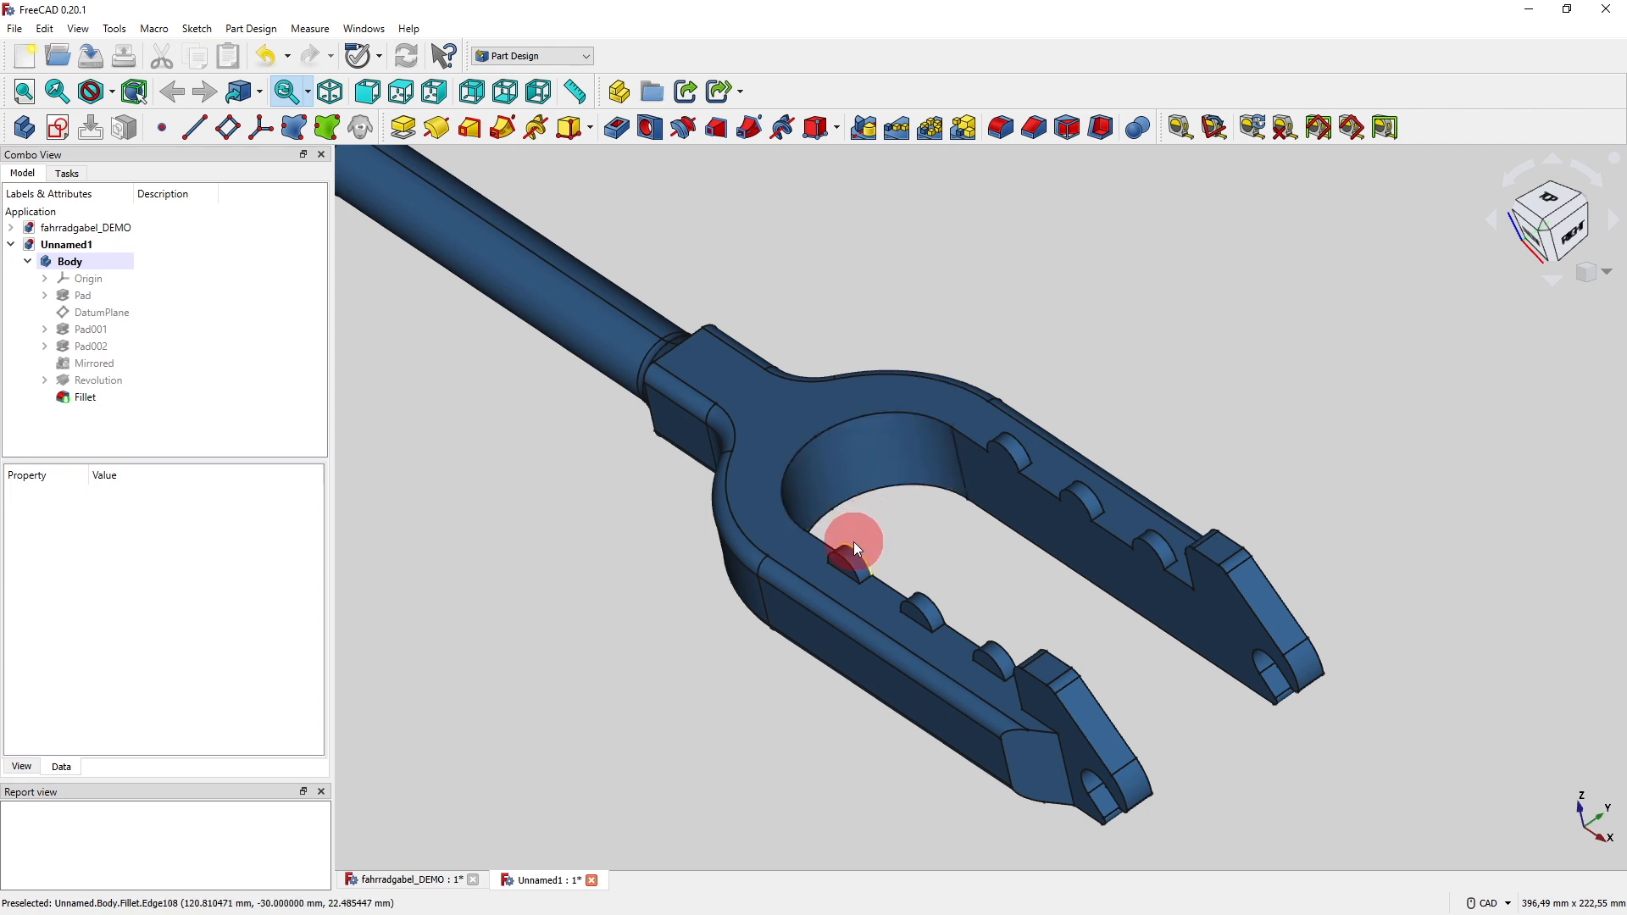
pyautogui.click(839, 567)
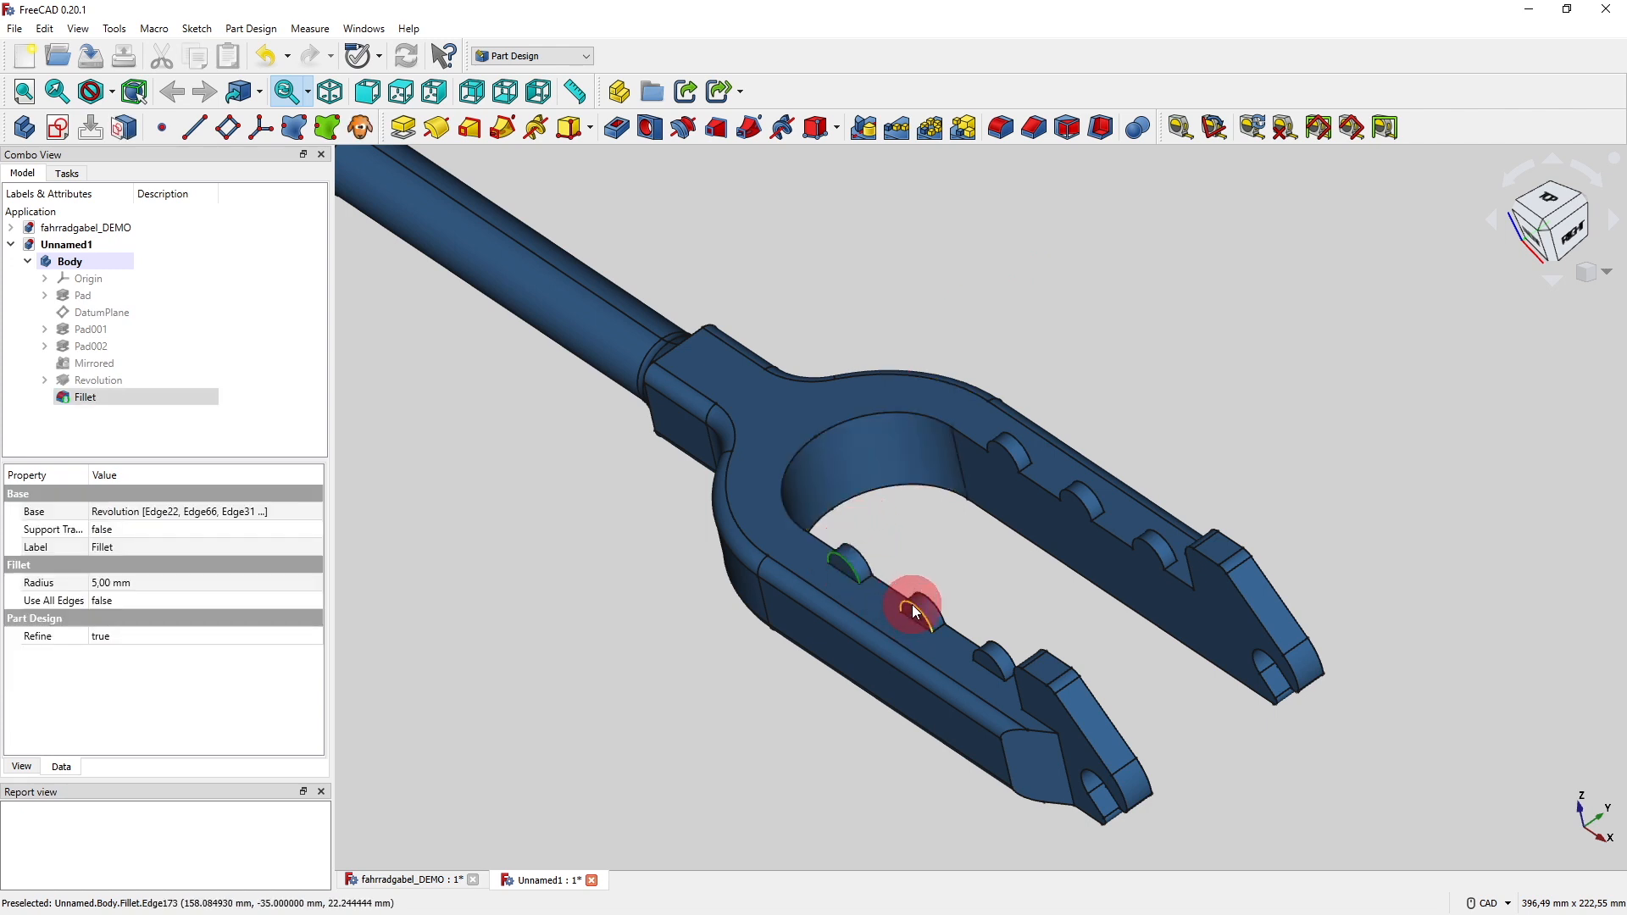
pyautogui.click(912, 603)
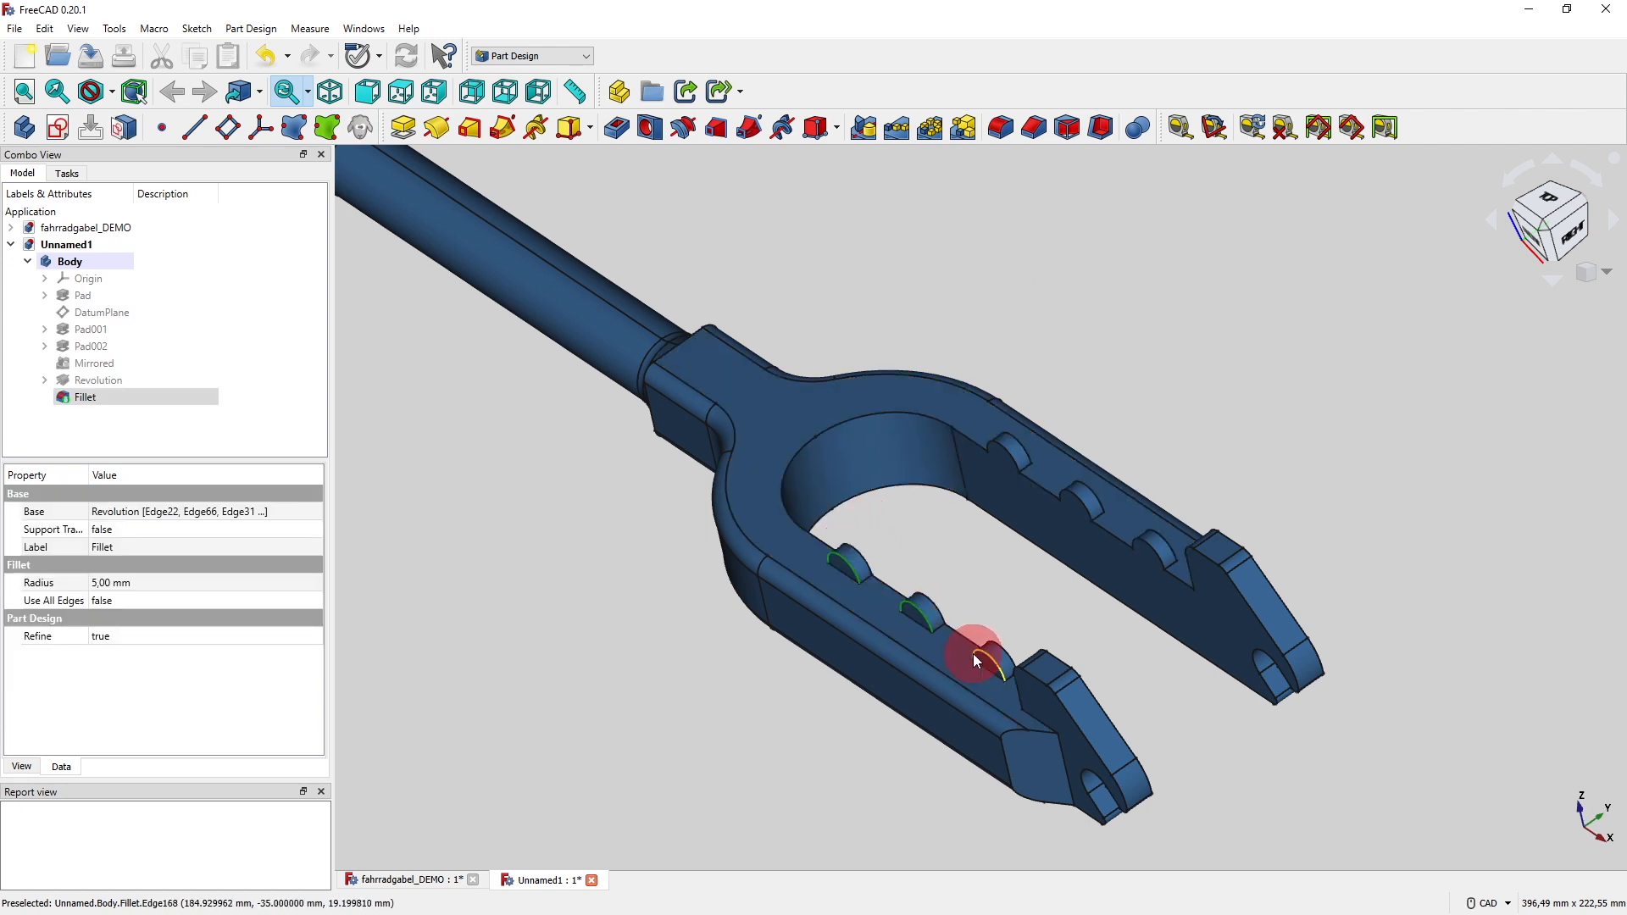
pyautogui.click(1087, 480)
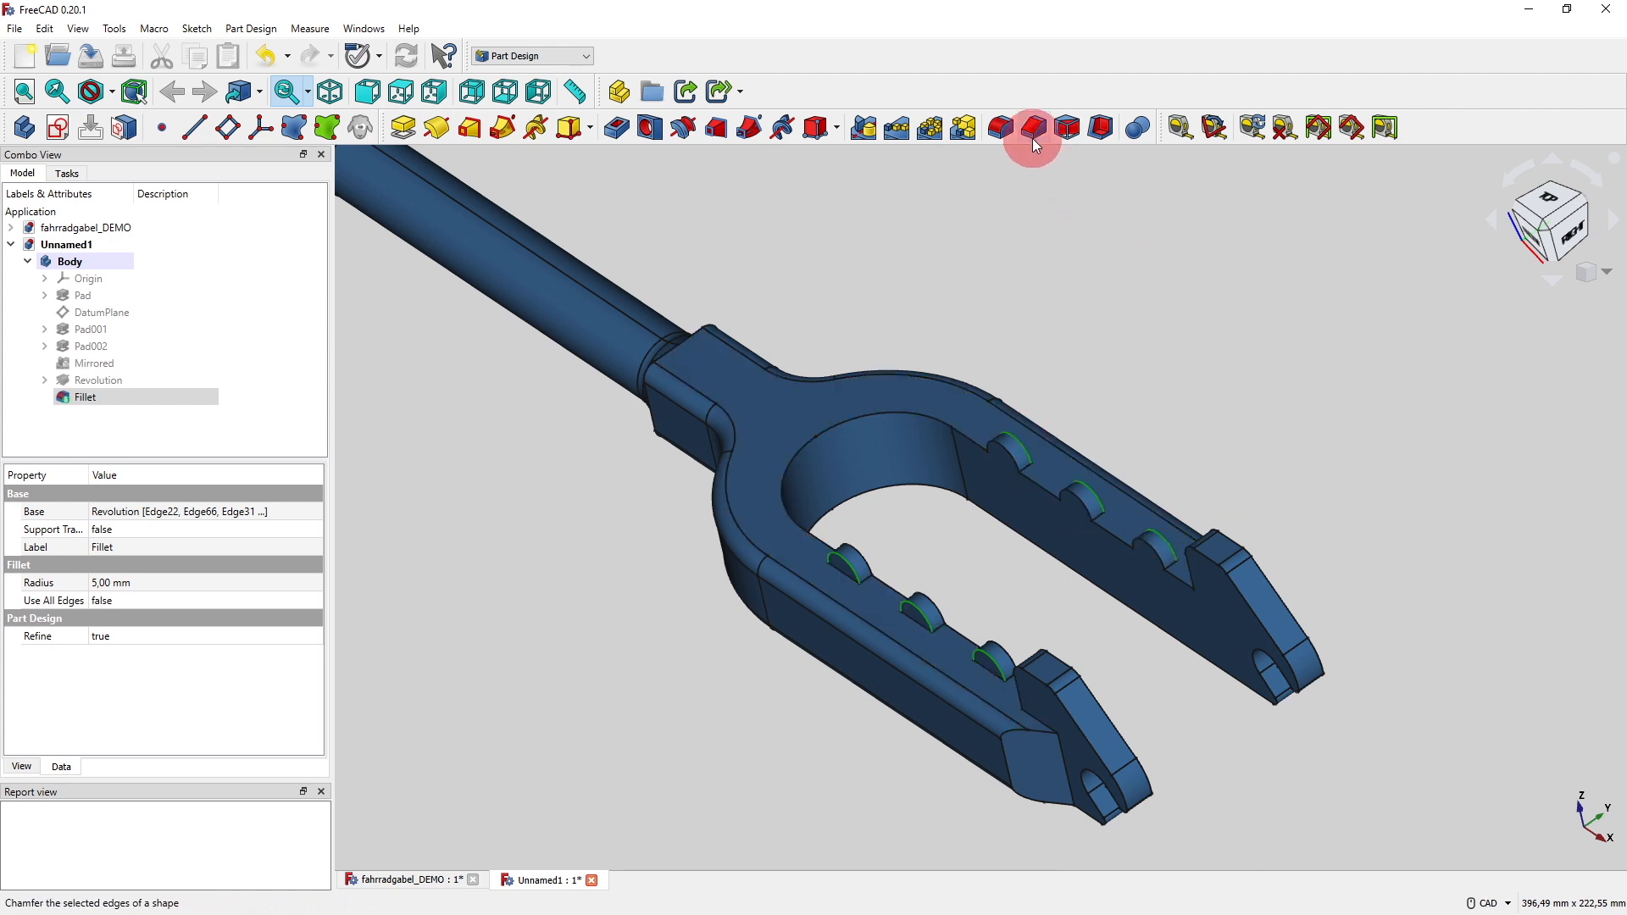
pyautogui.click(993, 127)
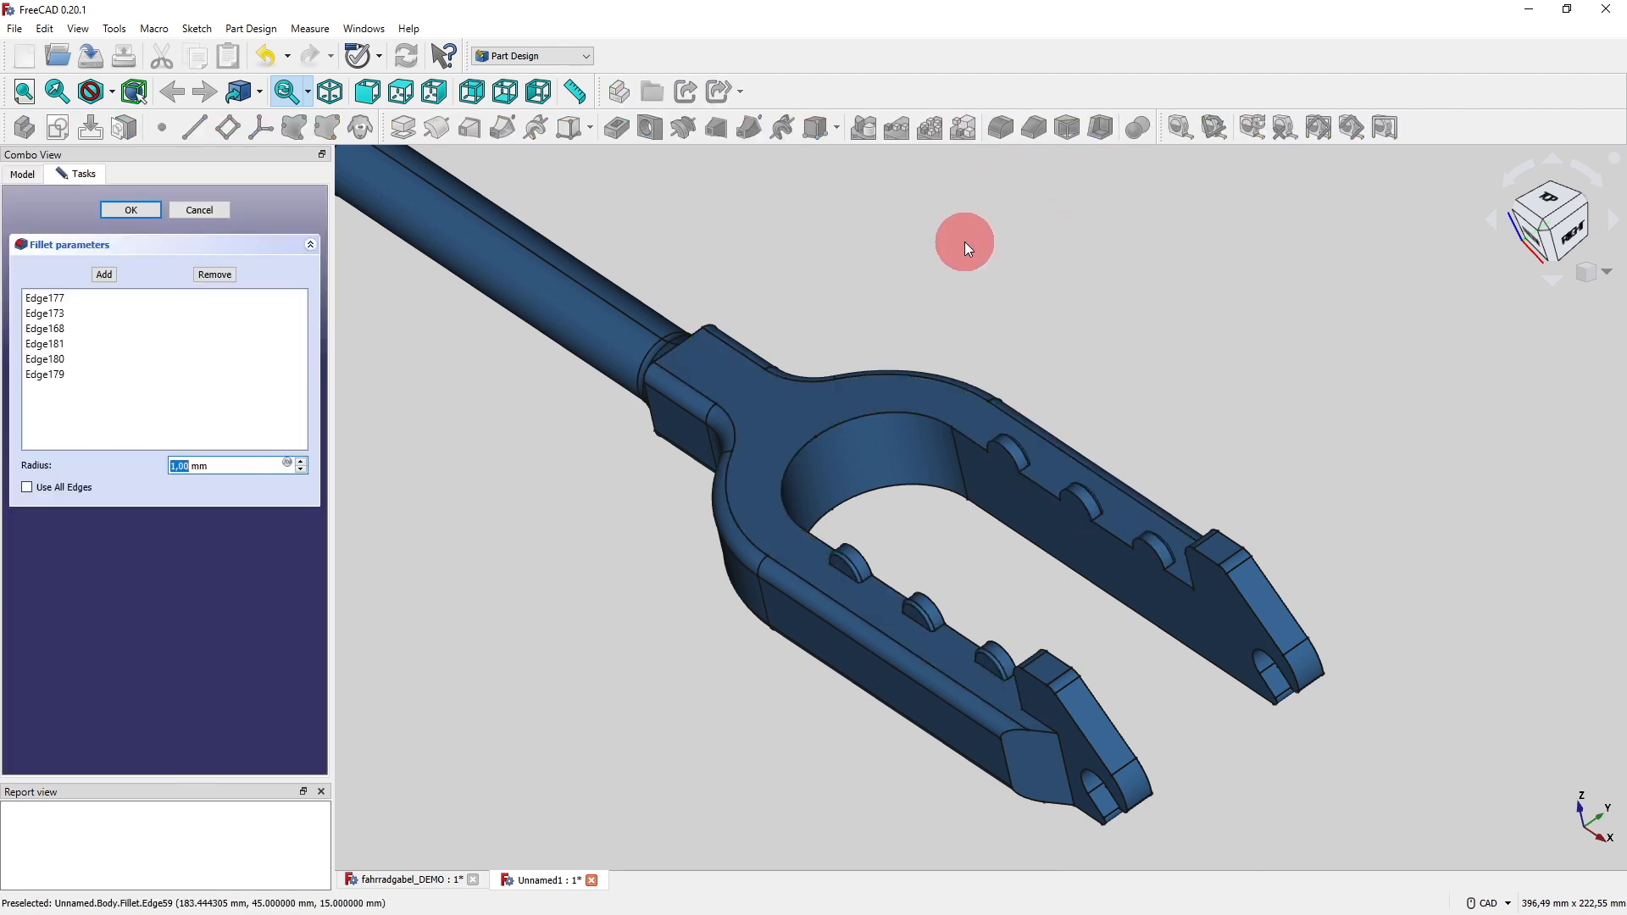
pyautogui.write('2')
pyautogui.press('Tab')
pyautogui.click(144, 212)
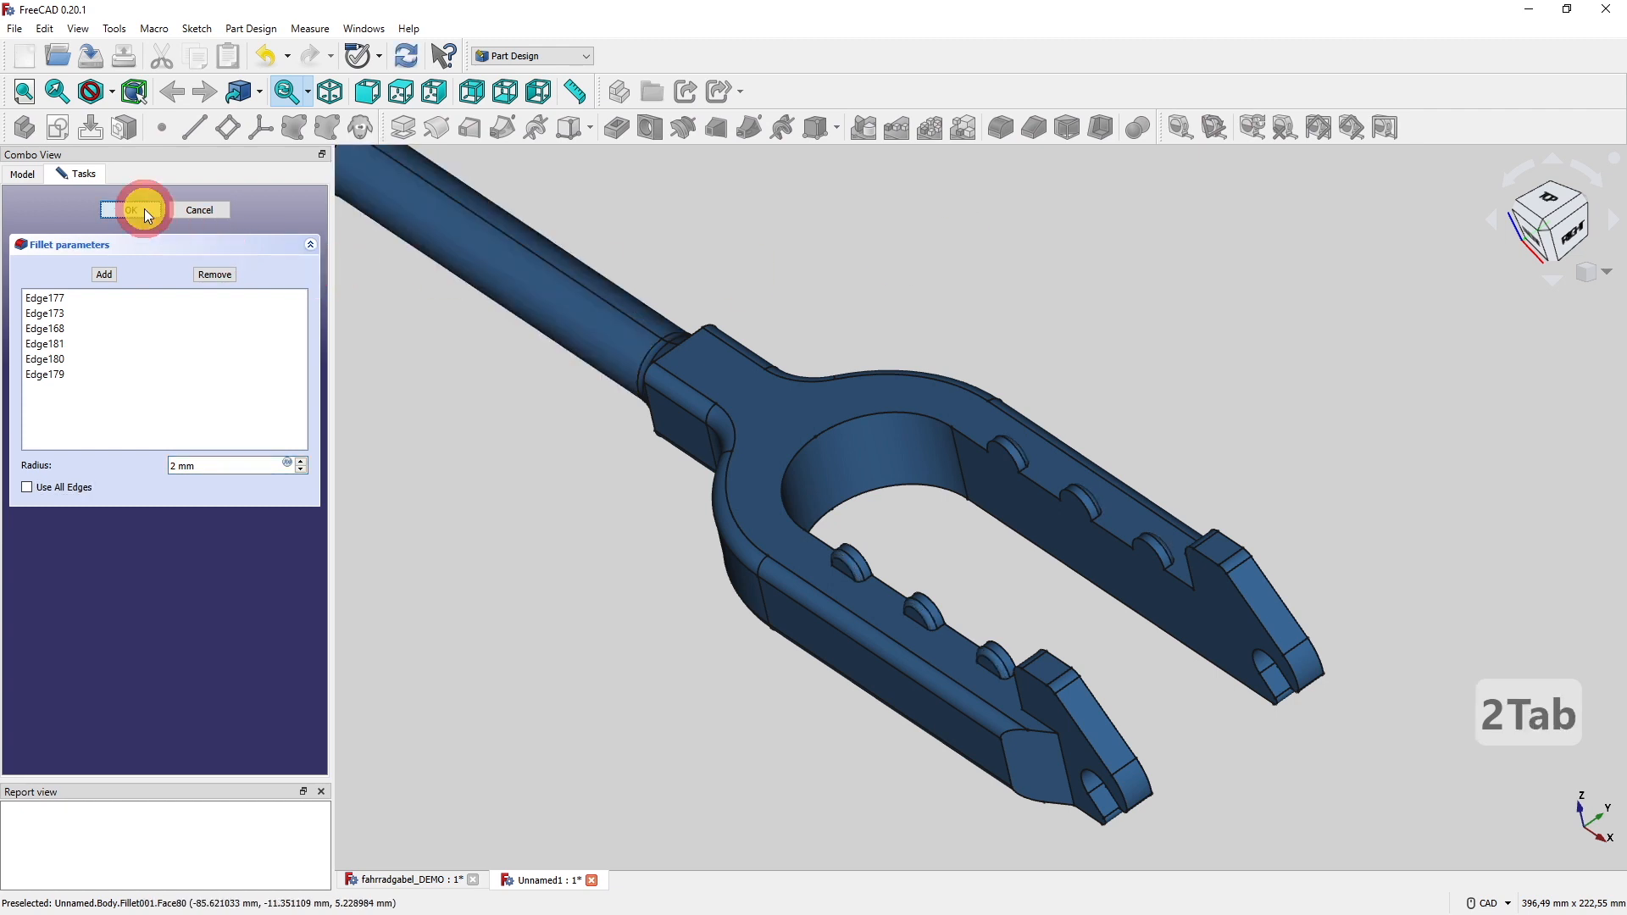
# In wireframe display, fillet the straight outer base edges of all six lugs where they meet the arms with a 2 mm radius.
pyautogui.moveTo(775, 725); pyautogui.dragTo(747, 714, button='middle')
pyautogui.press('v')
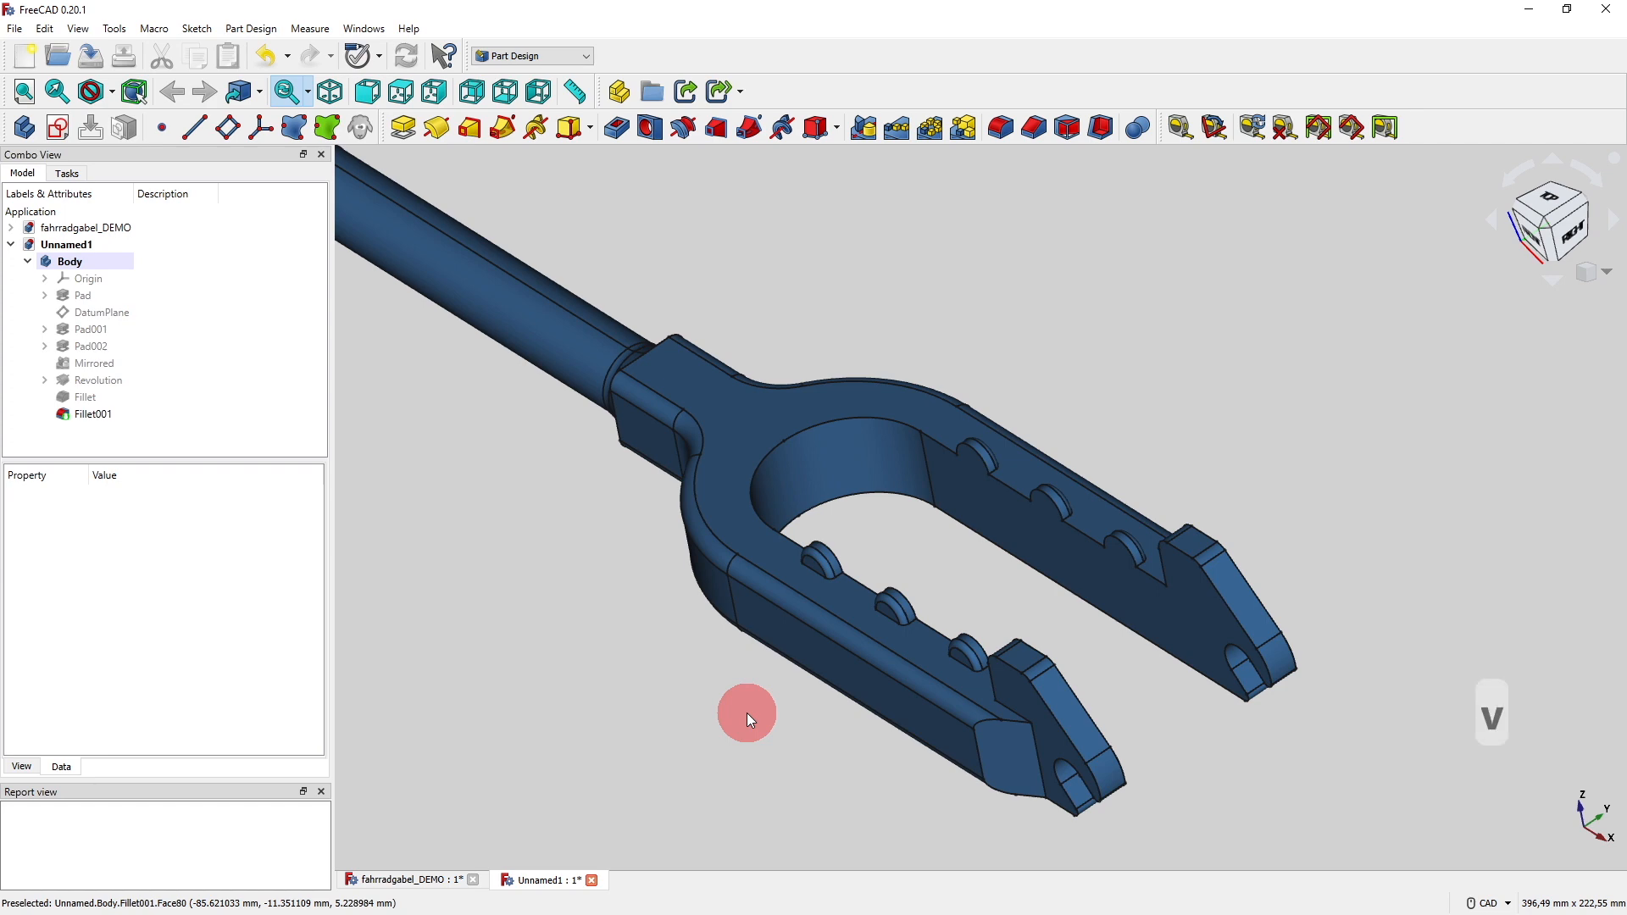
pyautogui.press('3')
pyautogui.scroll(5, 845, 603)
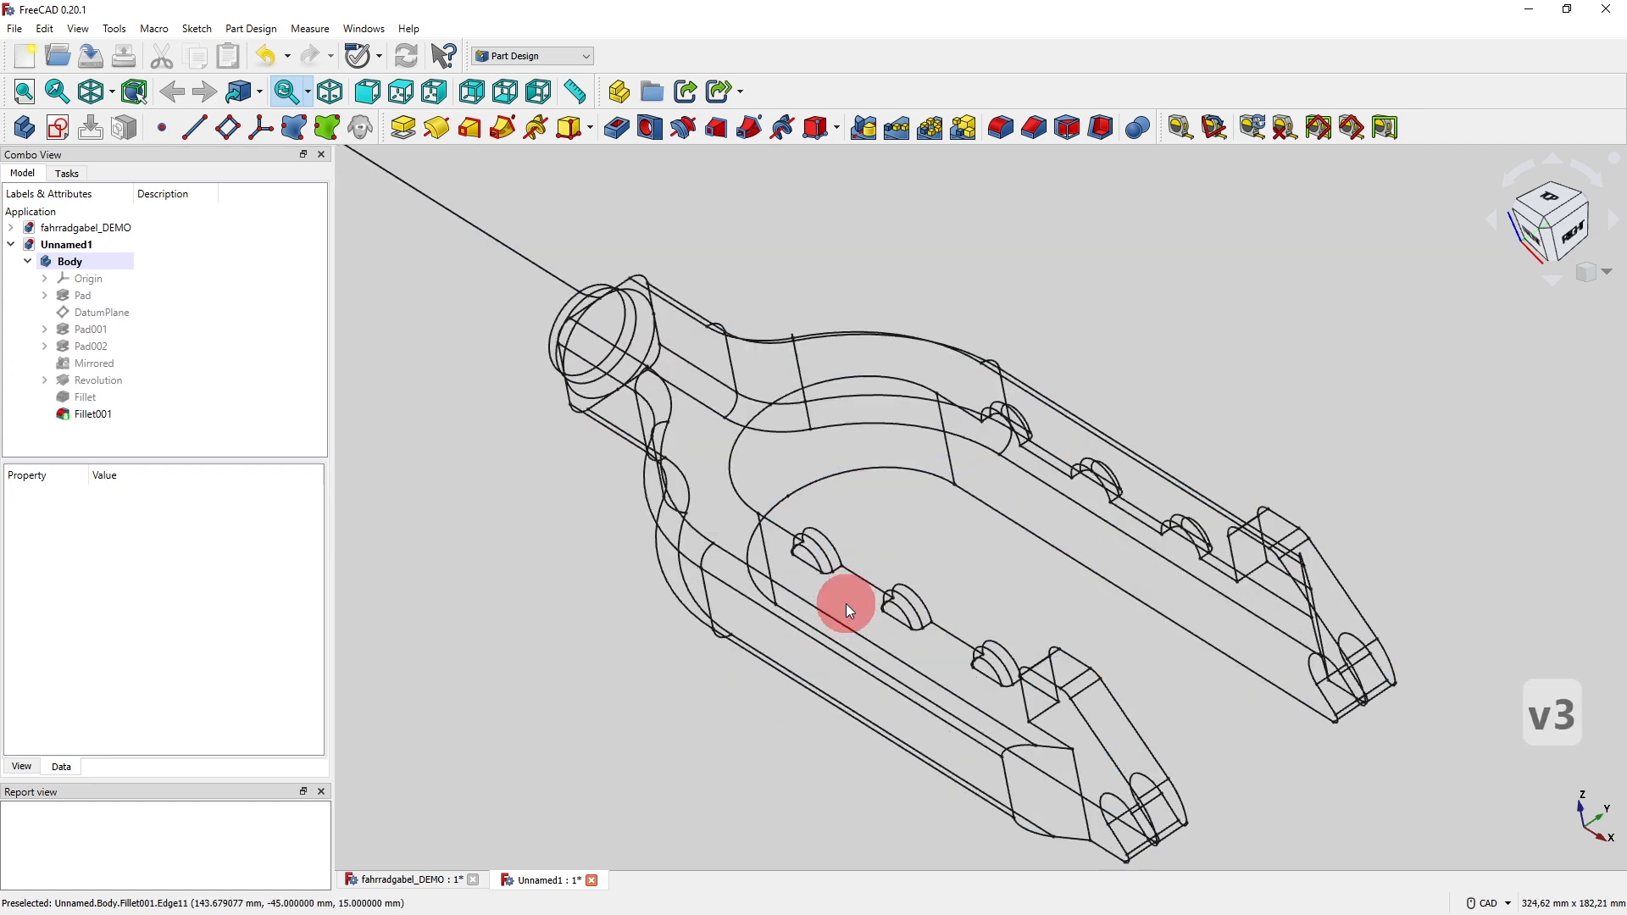
pyautogui.click(806, 566)
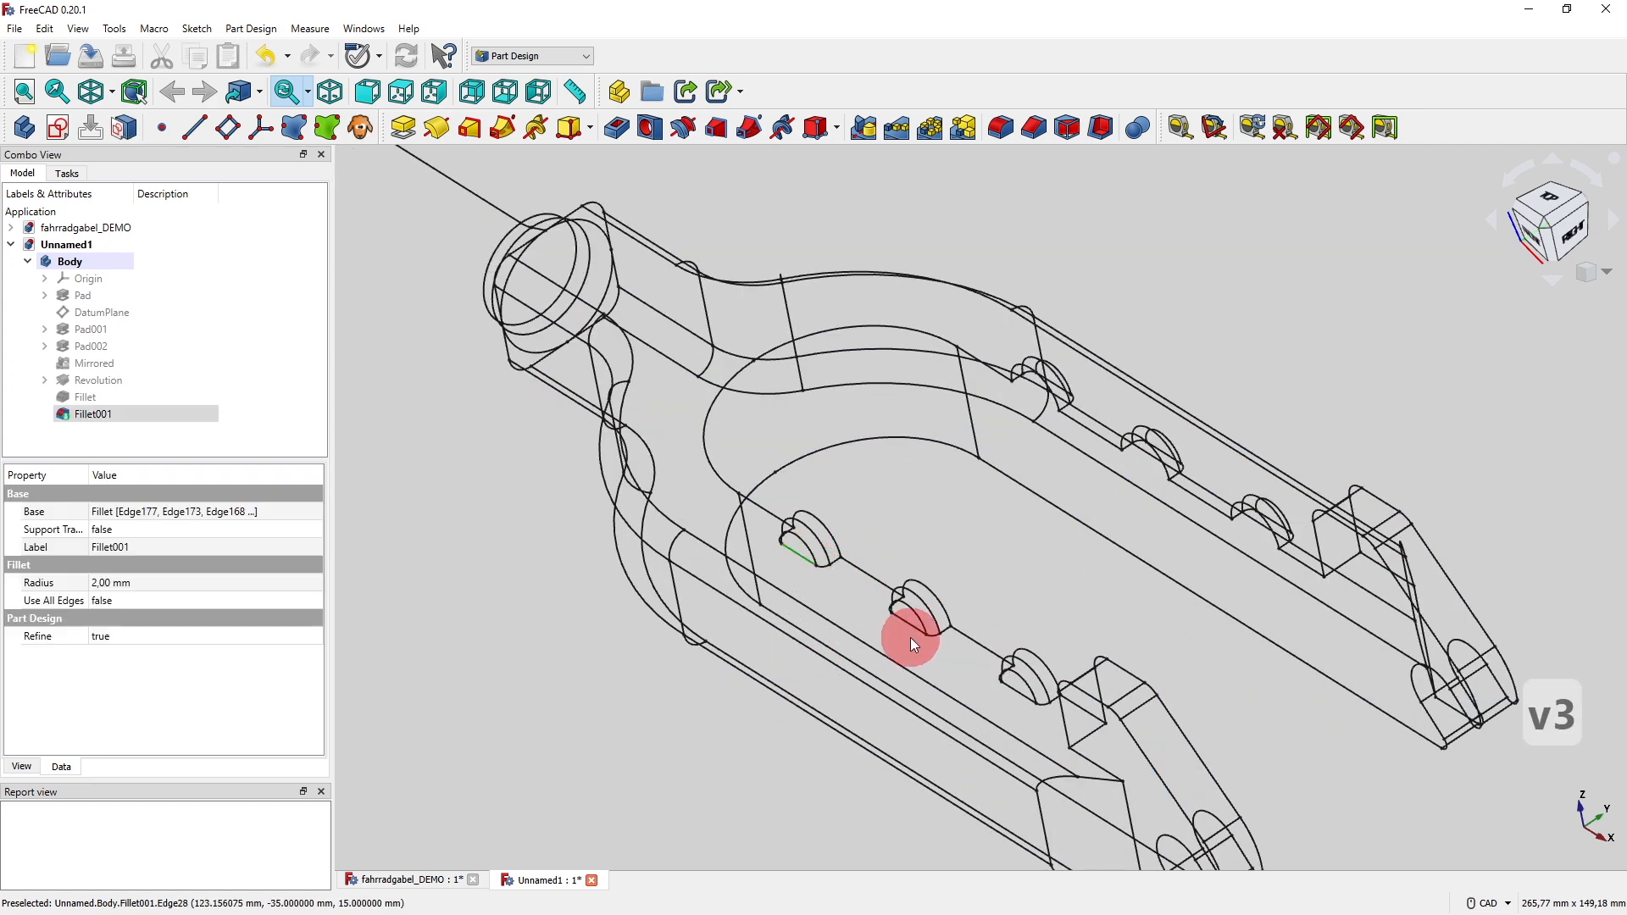
pyautogui.click(1004, 686)
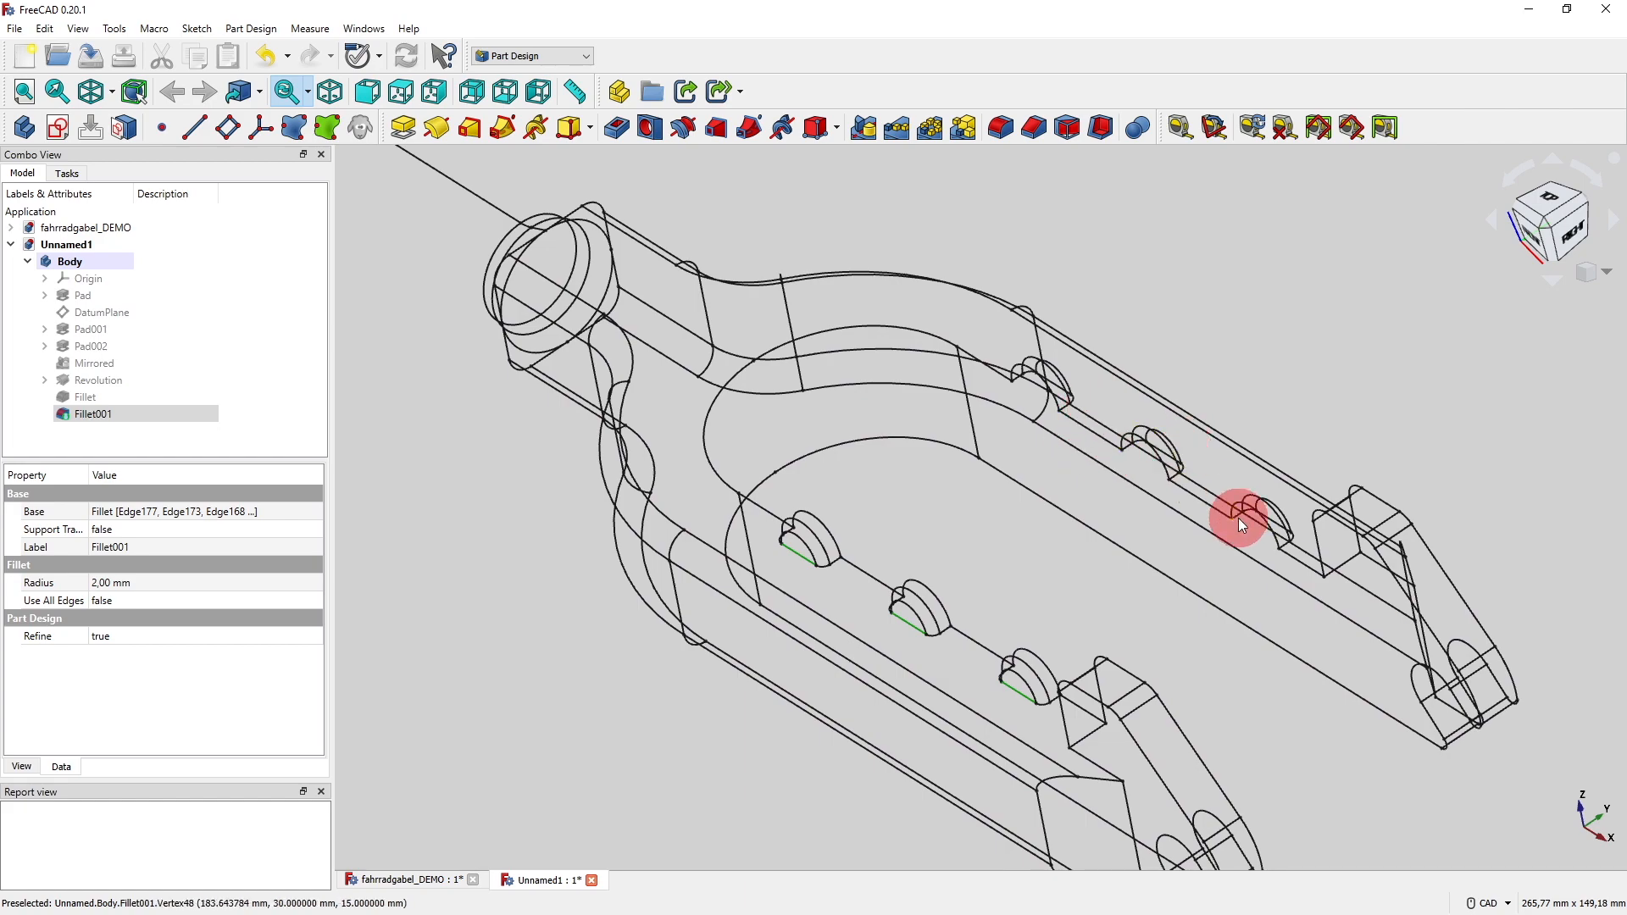
pyautogui.moveTo(1238, 517); pyautogui.dragTo(1219, 437, button='middle')
pyautogui.moveTo(1035, 473); pyautogui.dragTo(1028, 440, button='middle')
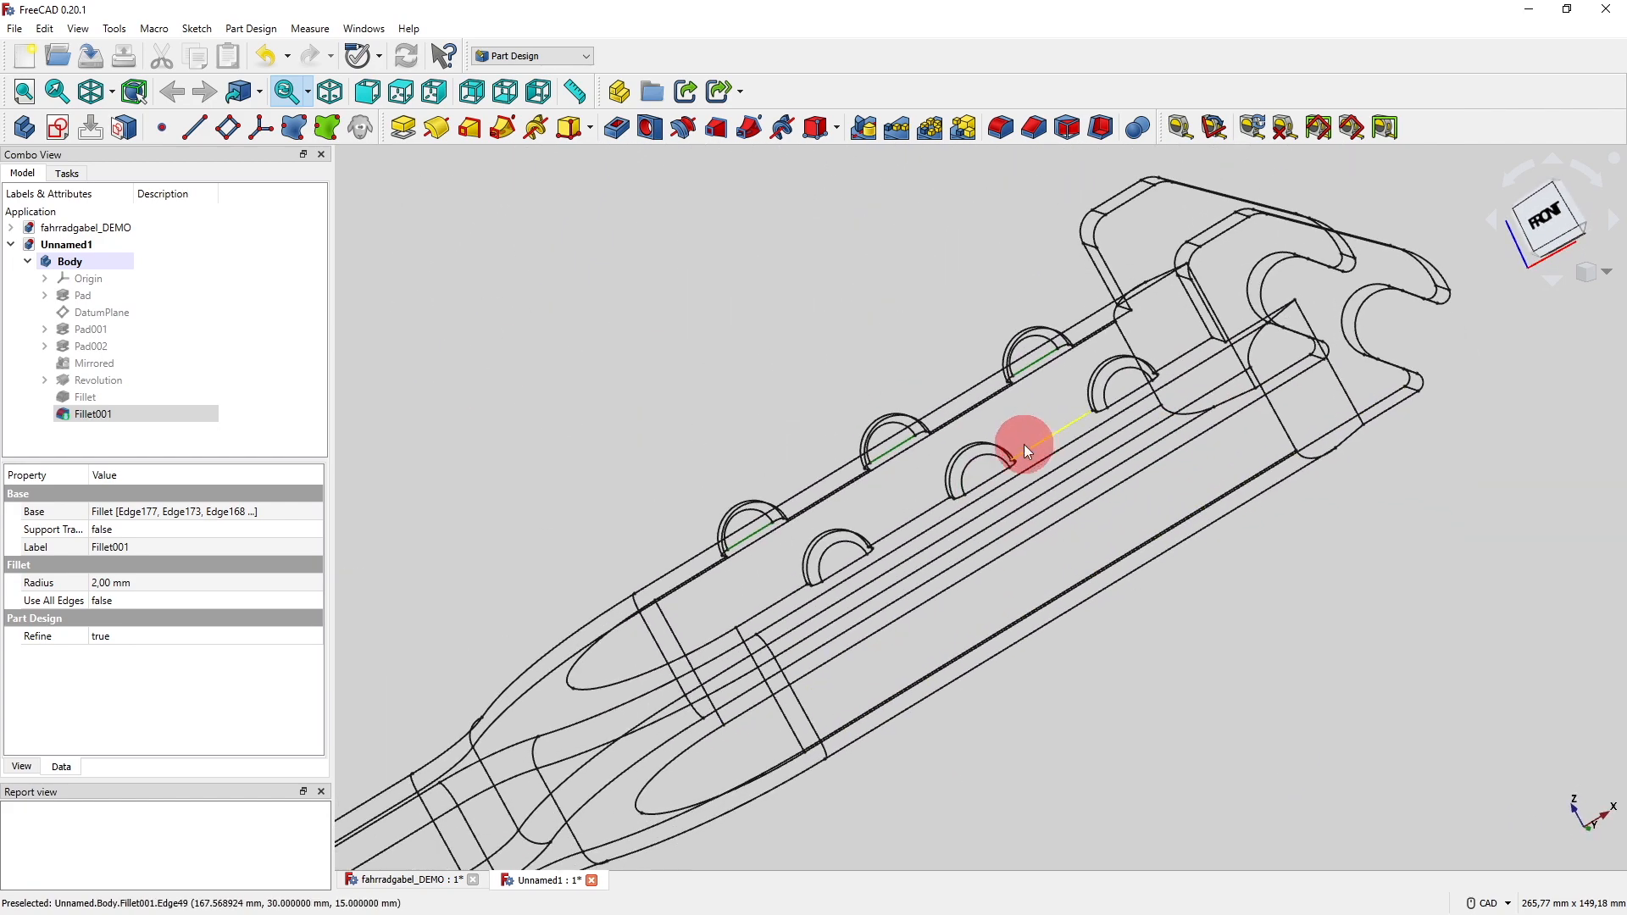
pyautogui.moveTo(904, 483); pyautogui.dragTo(723, 741, button='middle')
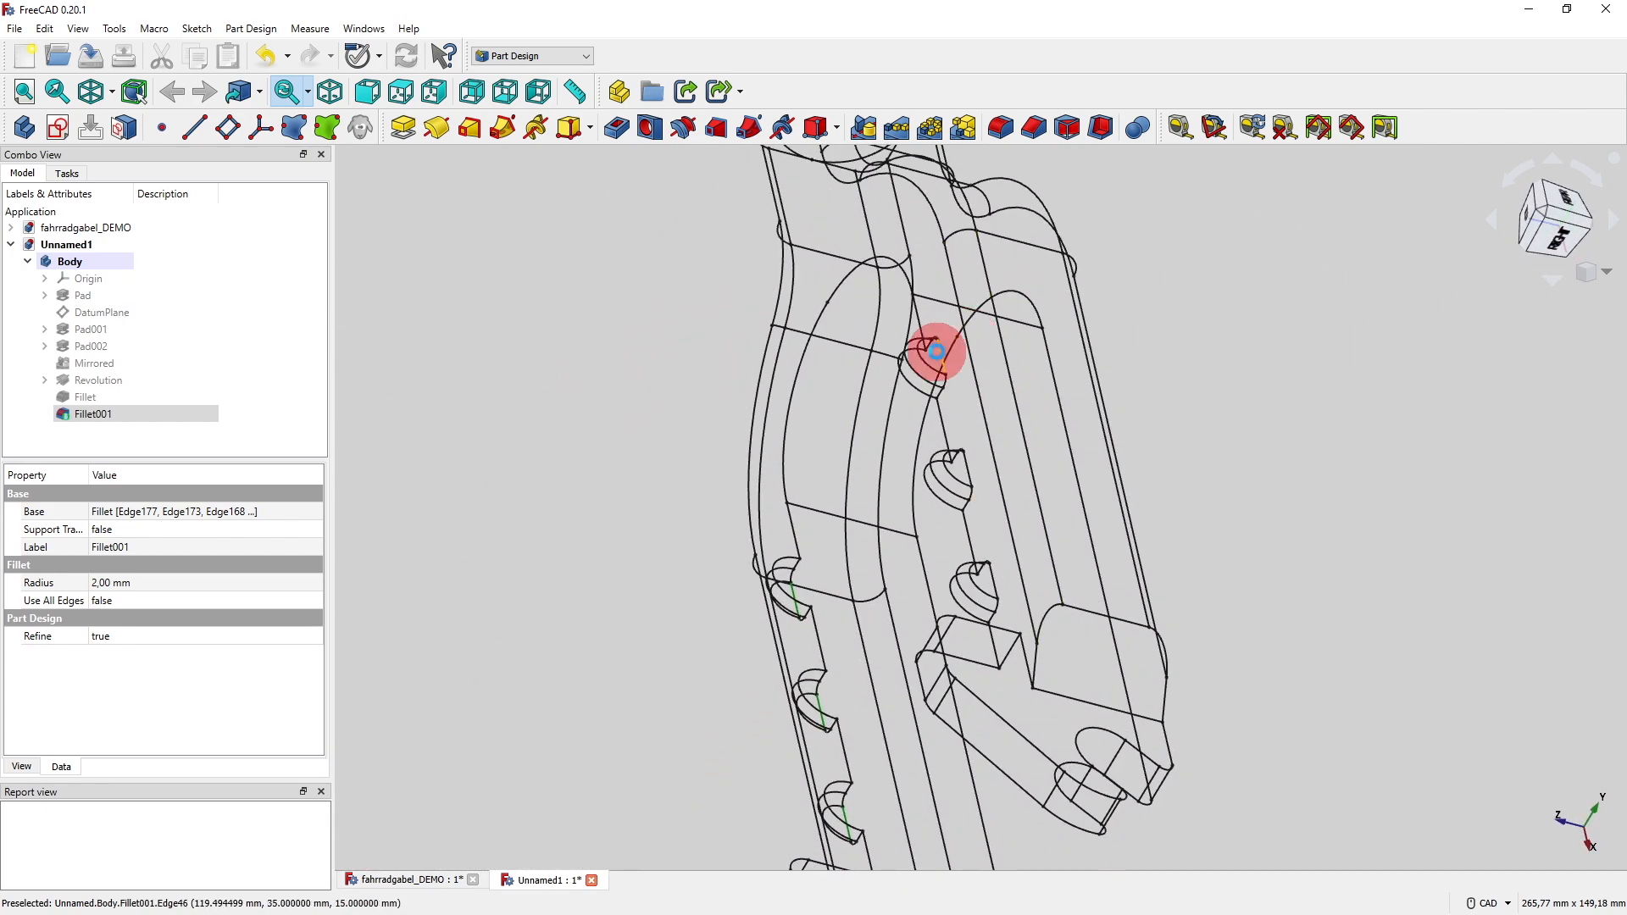
pyautogui.keyDown('ctrl'); pyautogui.click(935, 352); pyautogui.keyUp('ctrl')
pyautogui.click(967, 467)
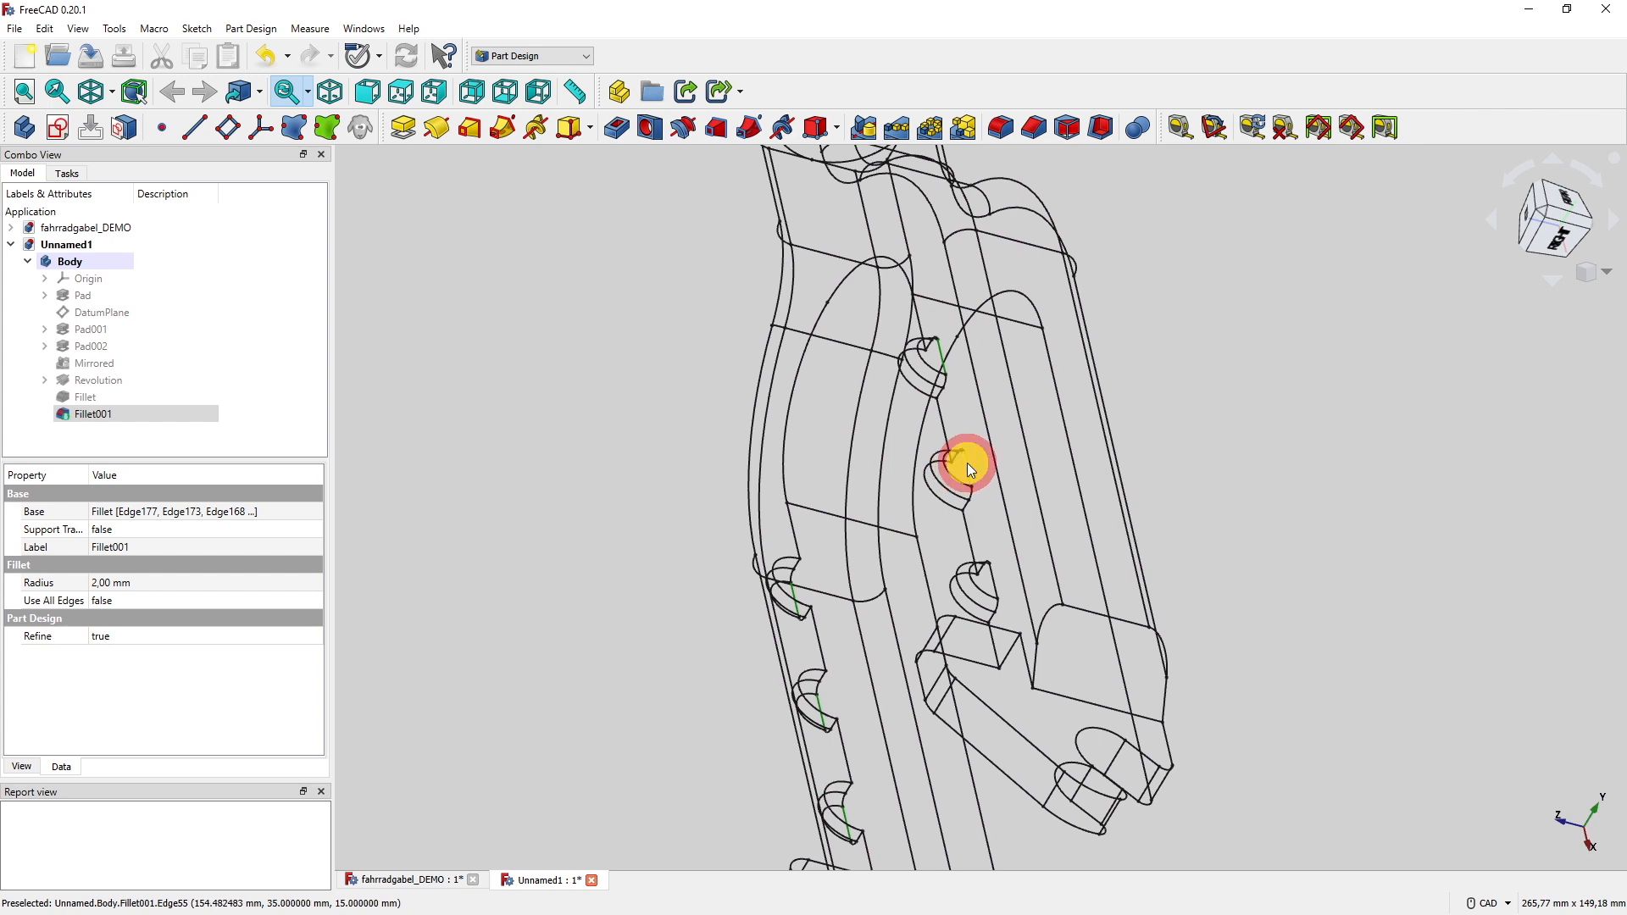
pyautogui.click(997, 580)
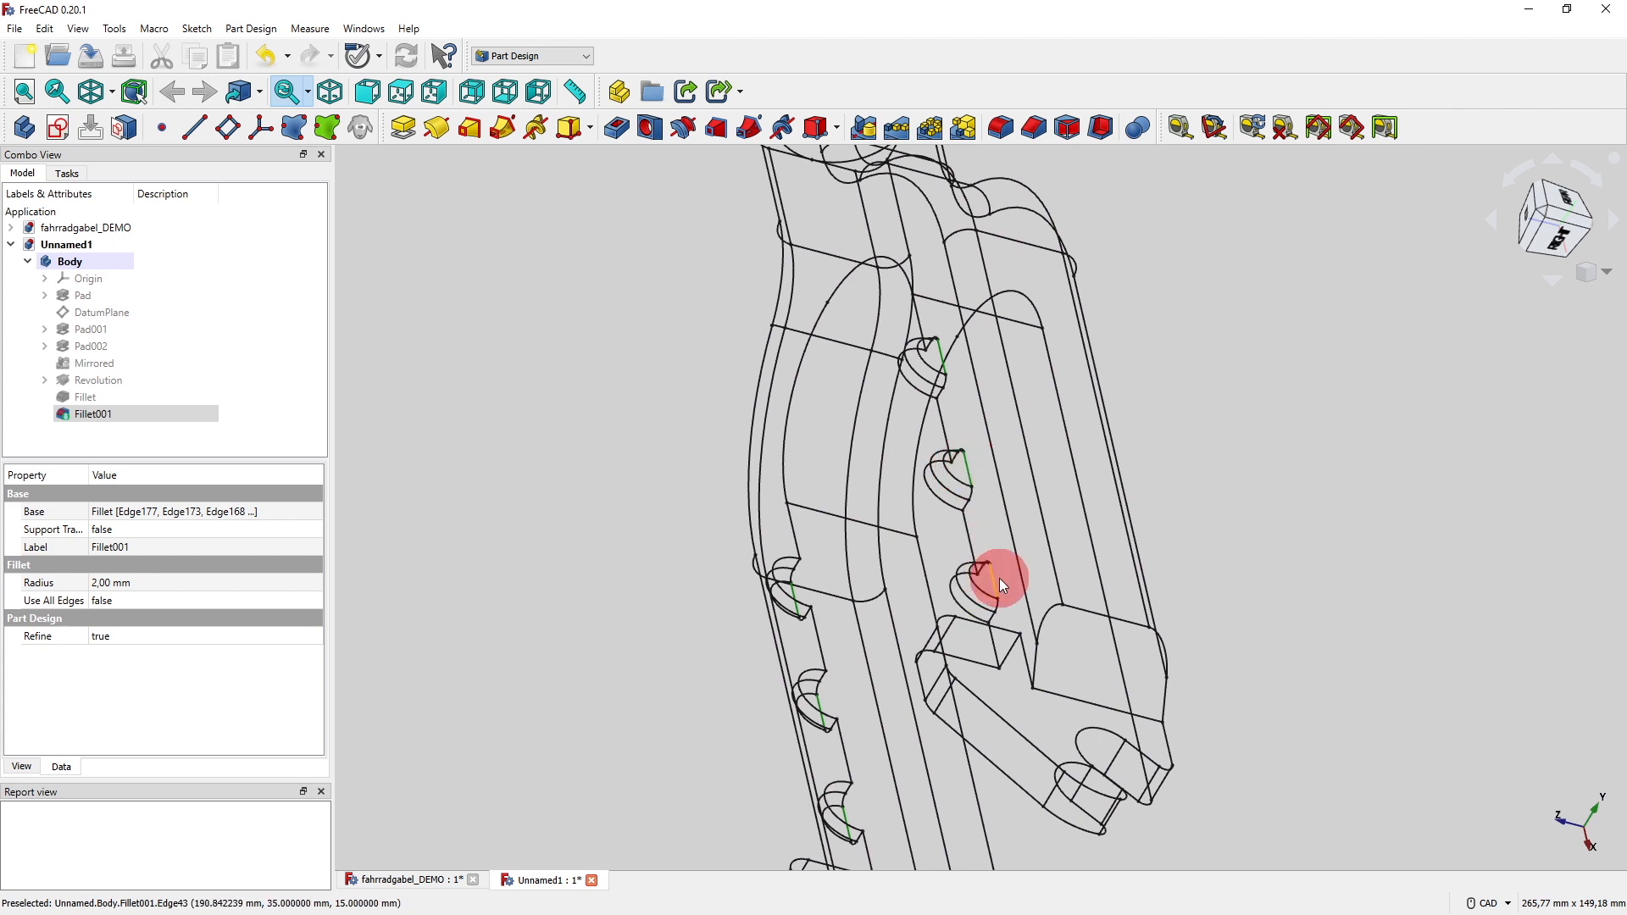
pyautogui.click(1001, 127)
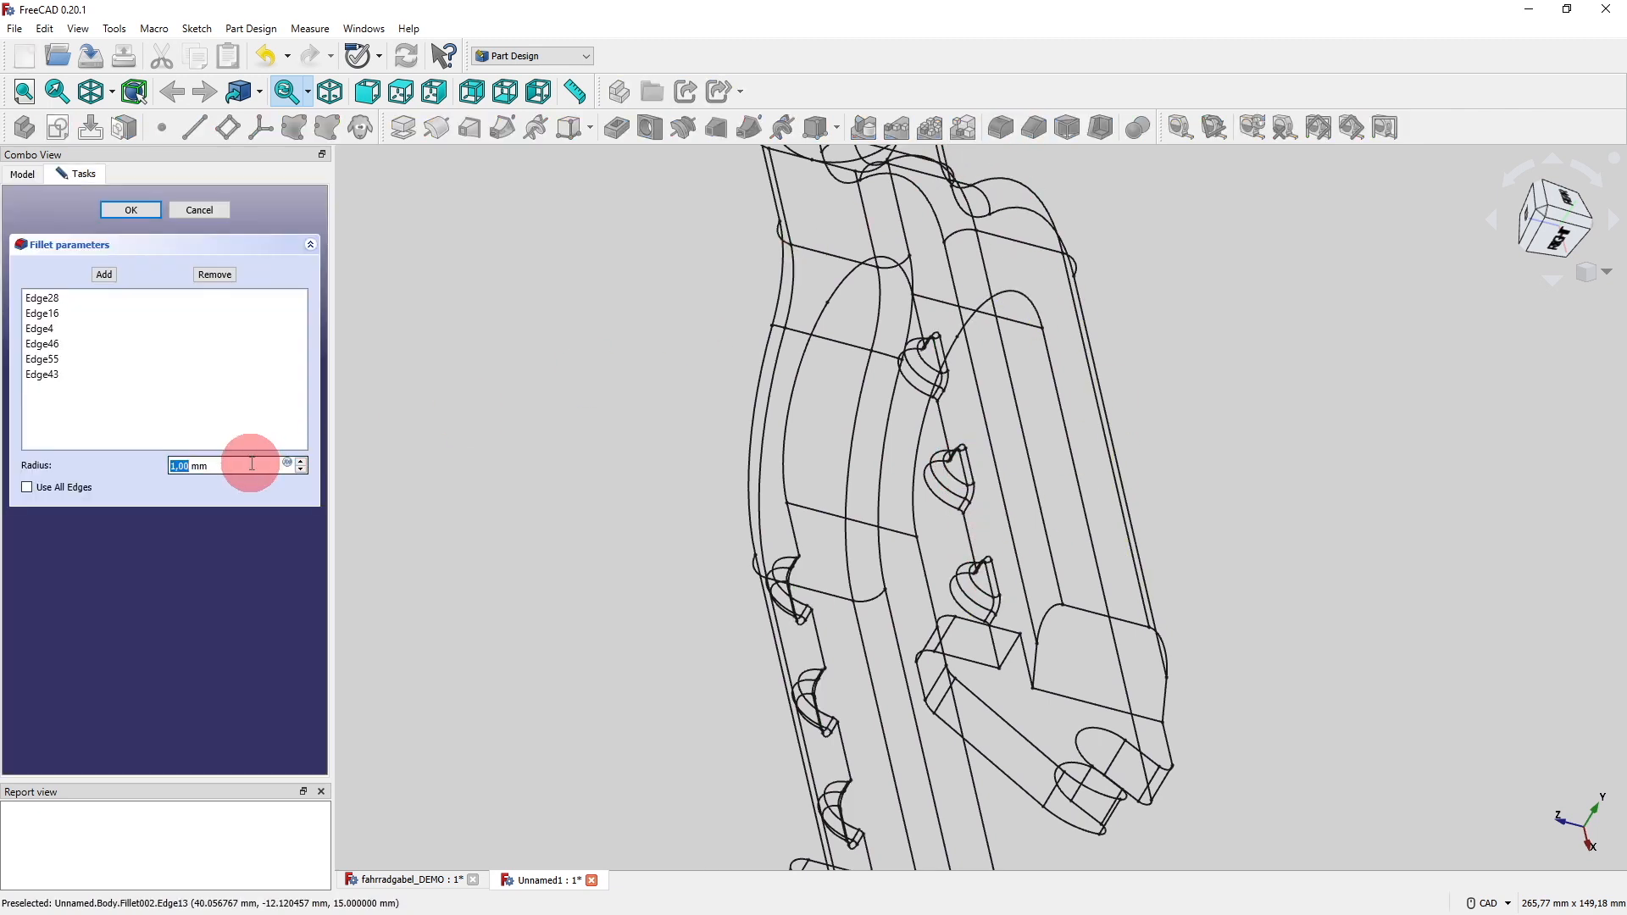
pyautogui.write('2')
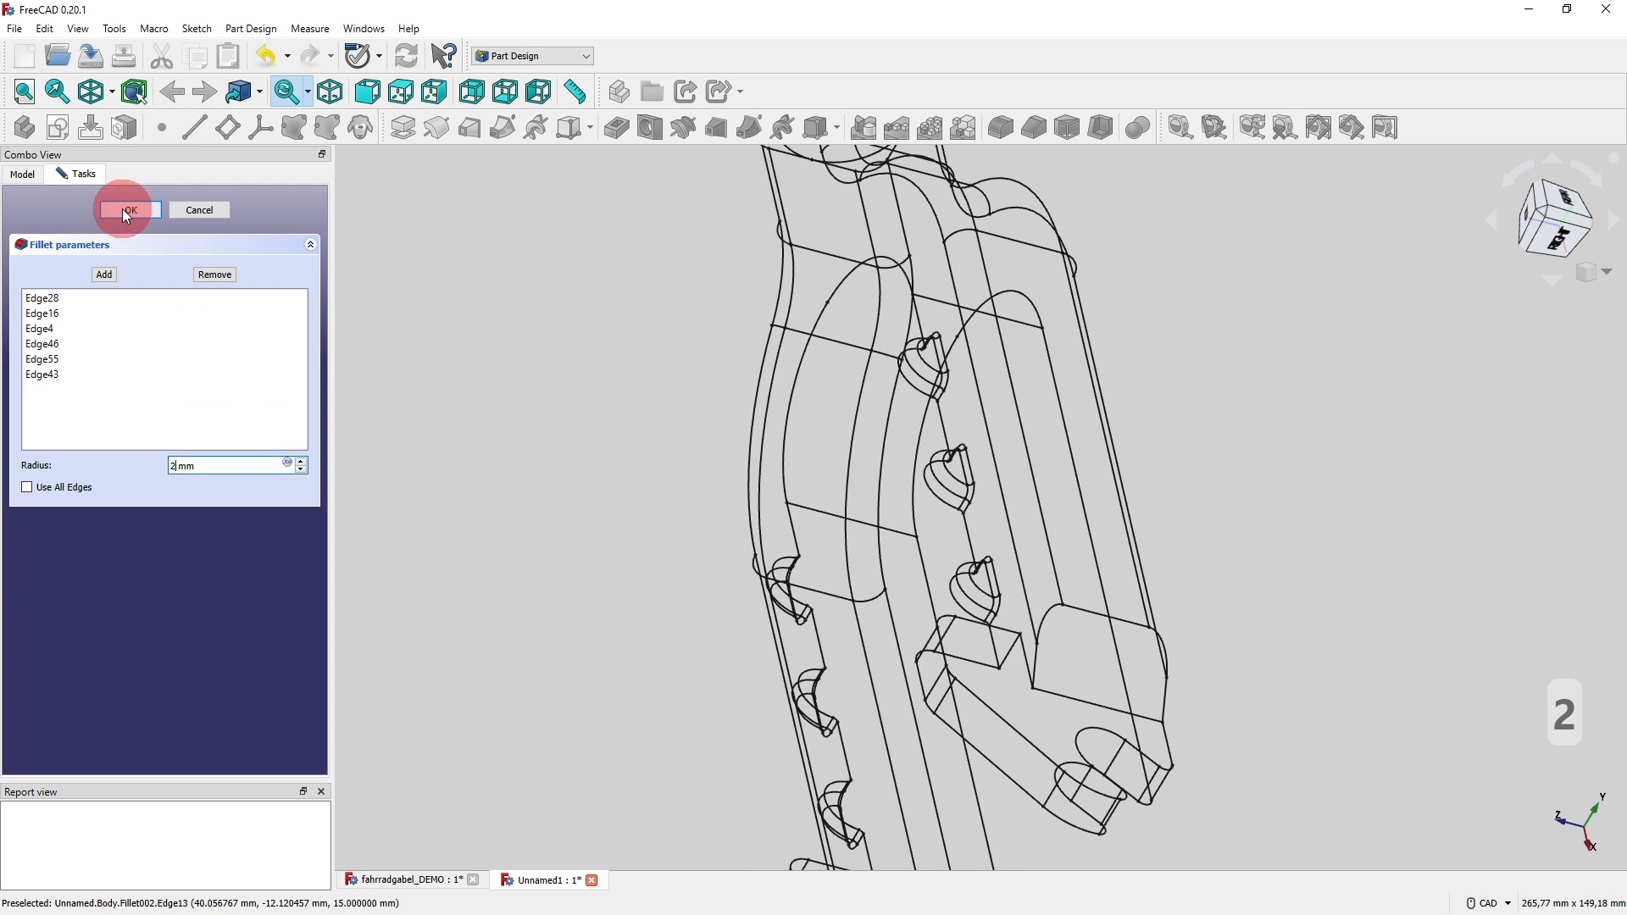
pyautogui.press('Return')
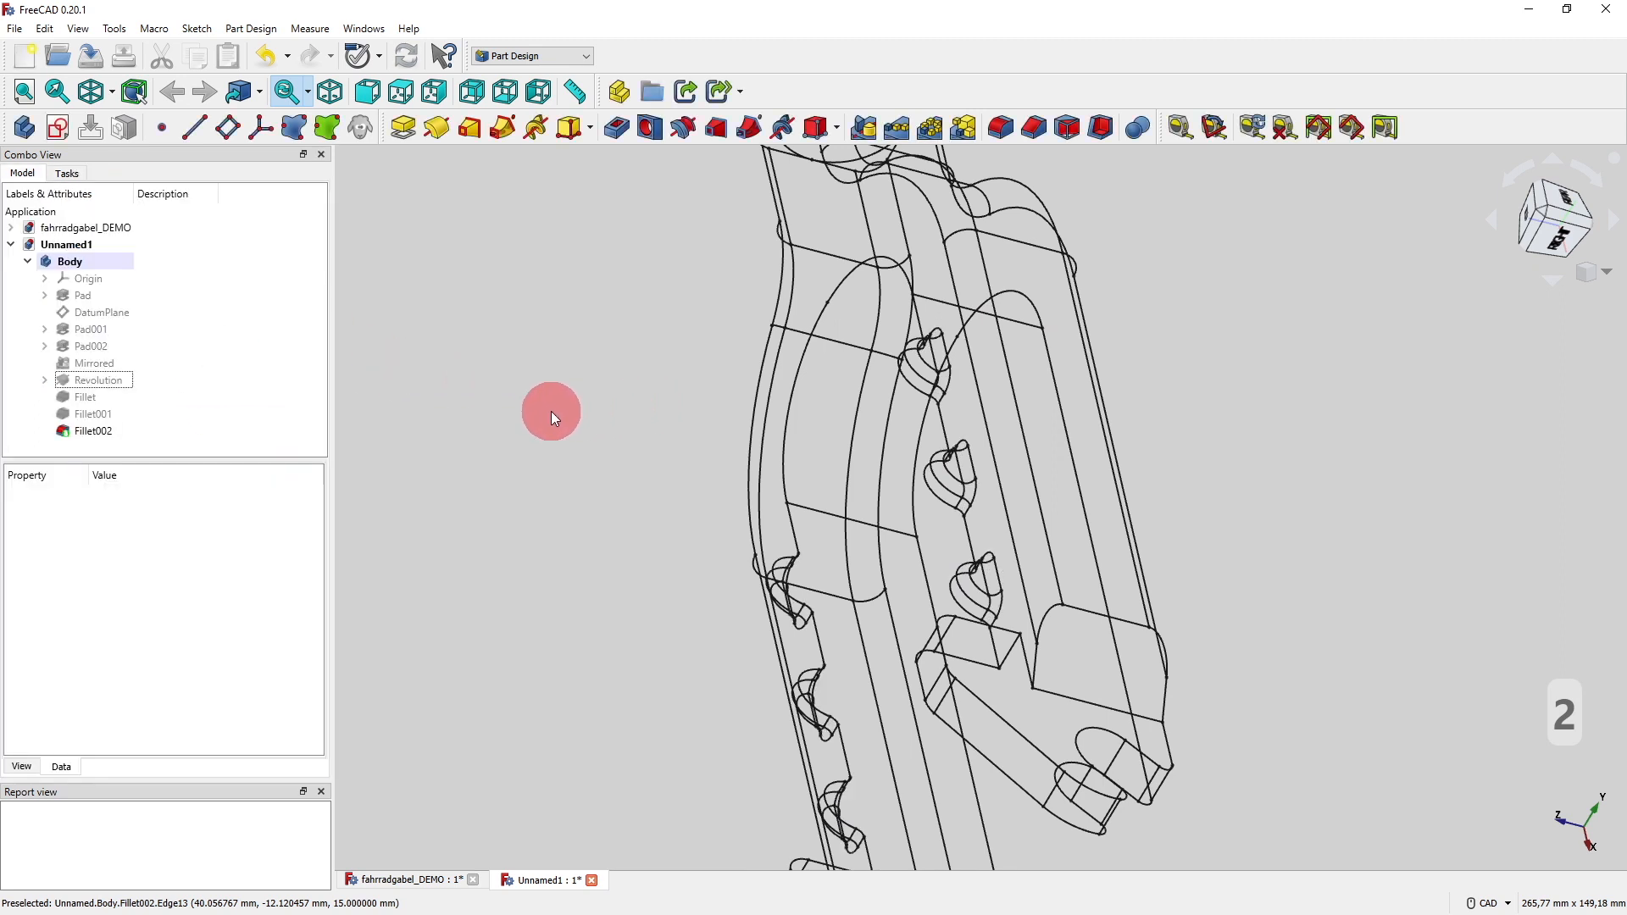
# Restore the as-is display and show the whole fork in isometric view.
pyautogui.press('v')
pyautogui.press('1')
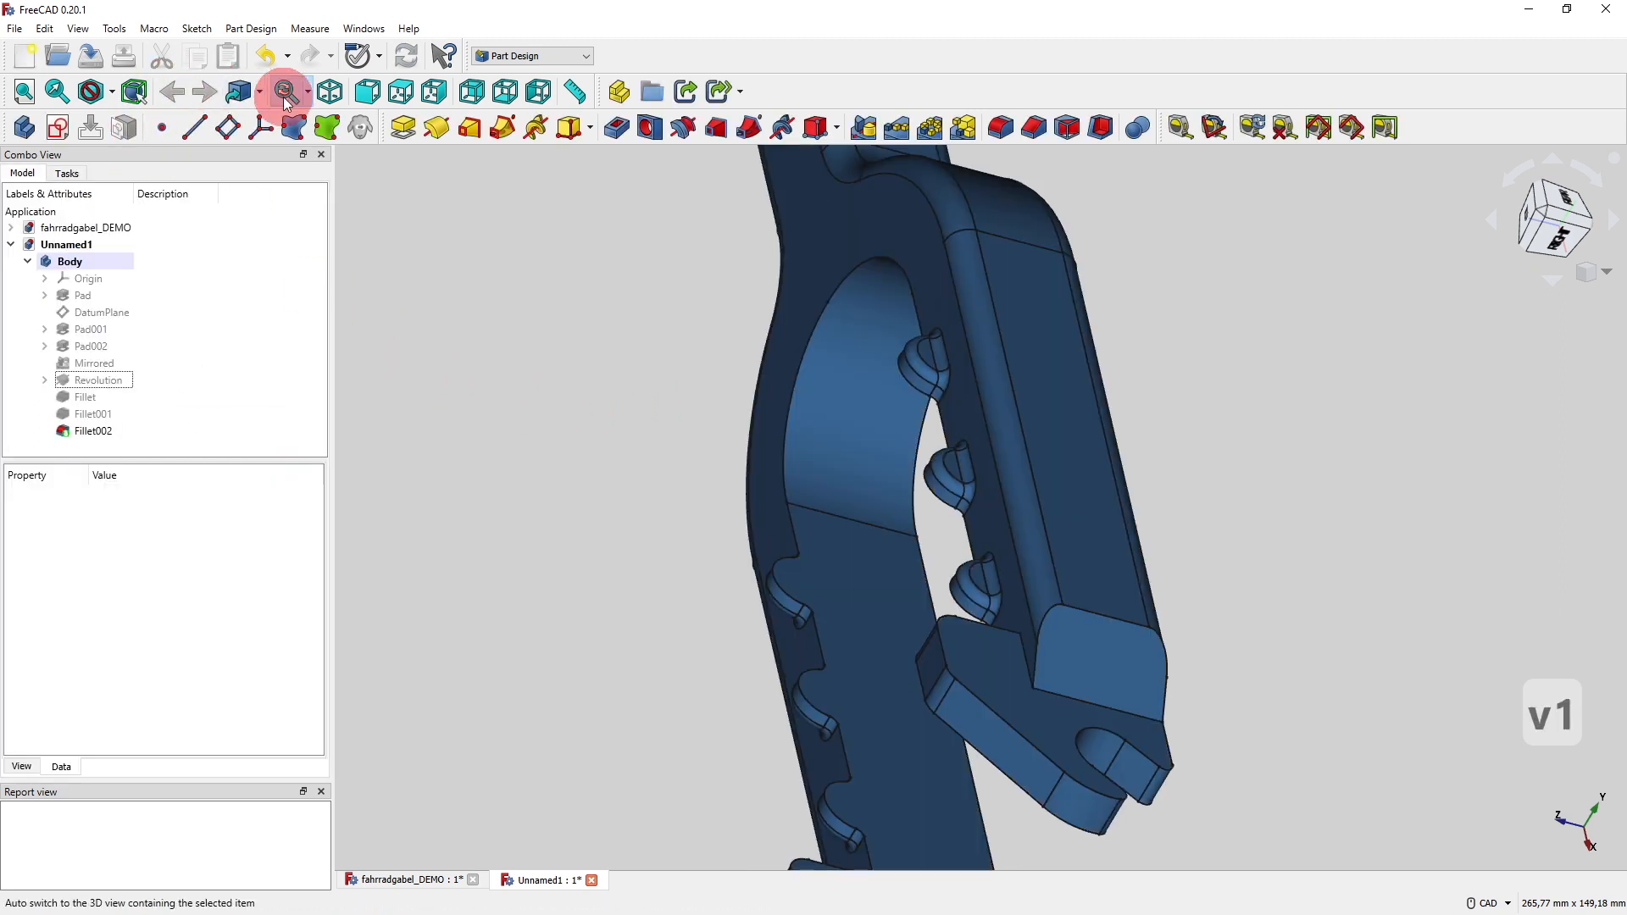
pyautogui.click(332, 93)
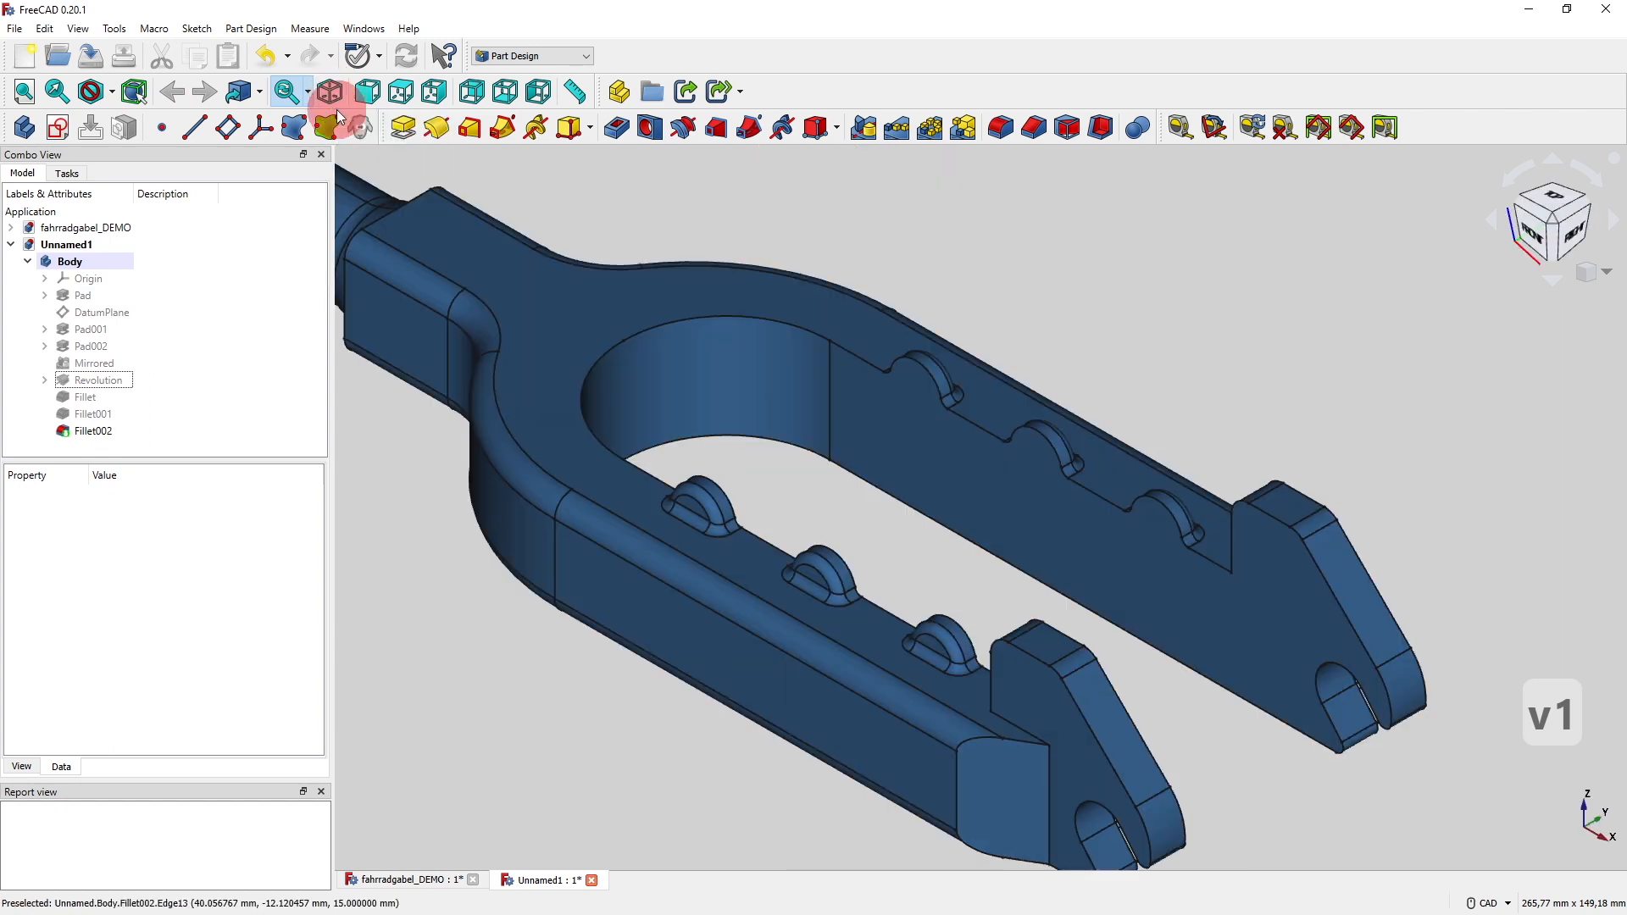
pyautogui.scroll(-2, 588, 618)
pyautogui.moveTo(571, 617); pyautogui.dragTo(842, 629, button='middle')
pyautogui.scroll(-1, 894, 693)
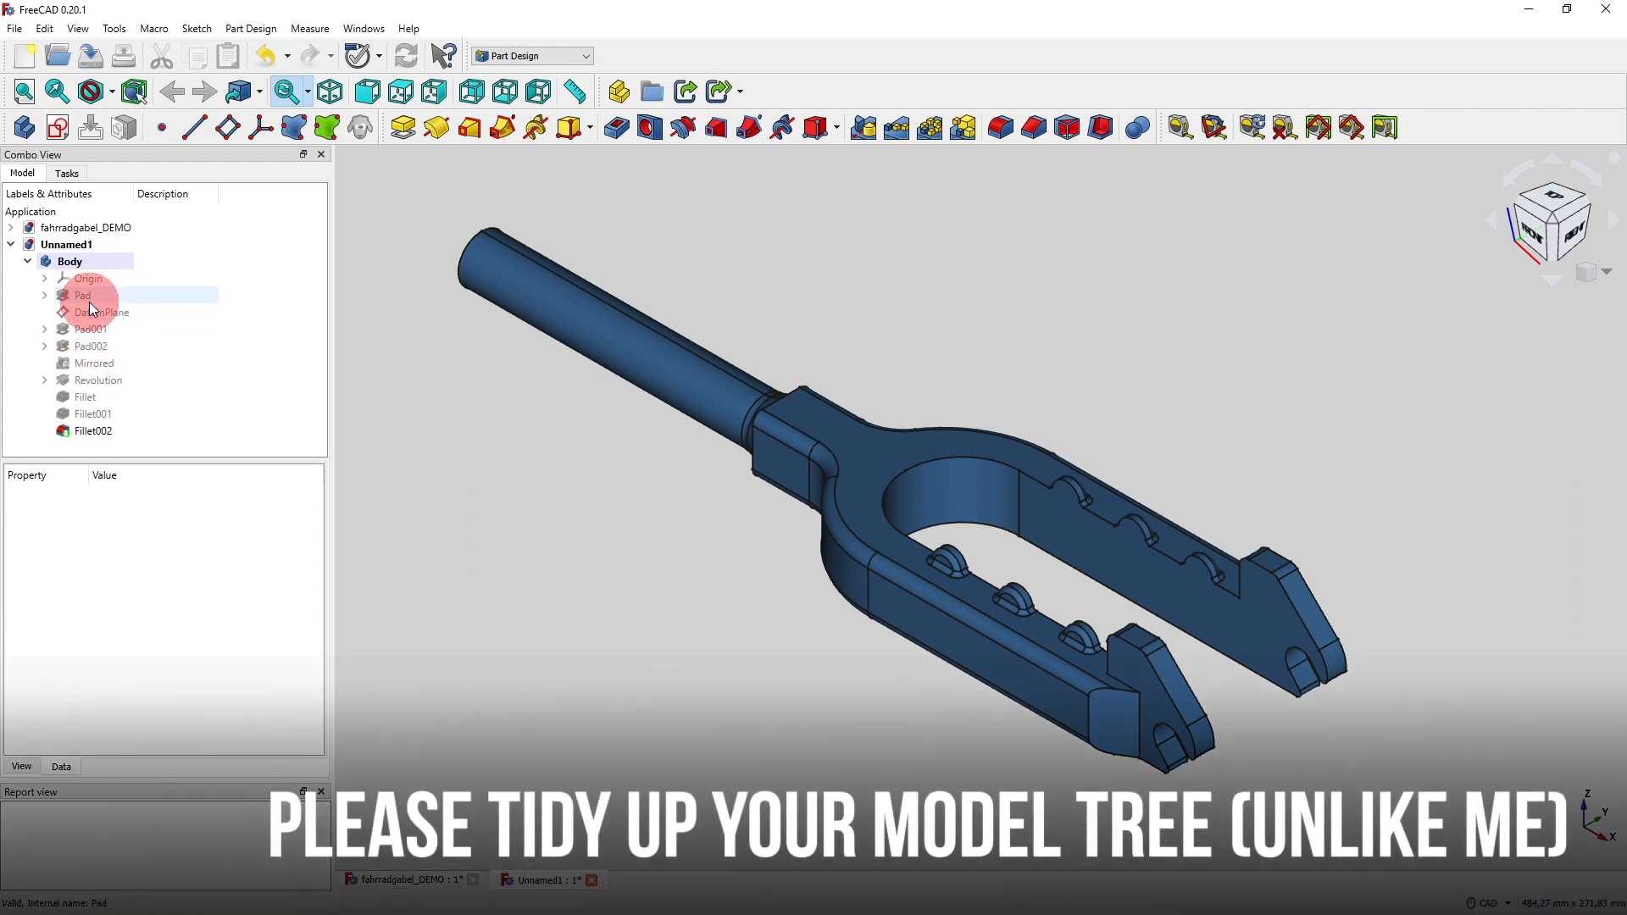
# Rename the first Pad of the body as base_fork.
pyautogui.click(114, 299)
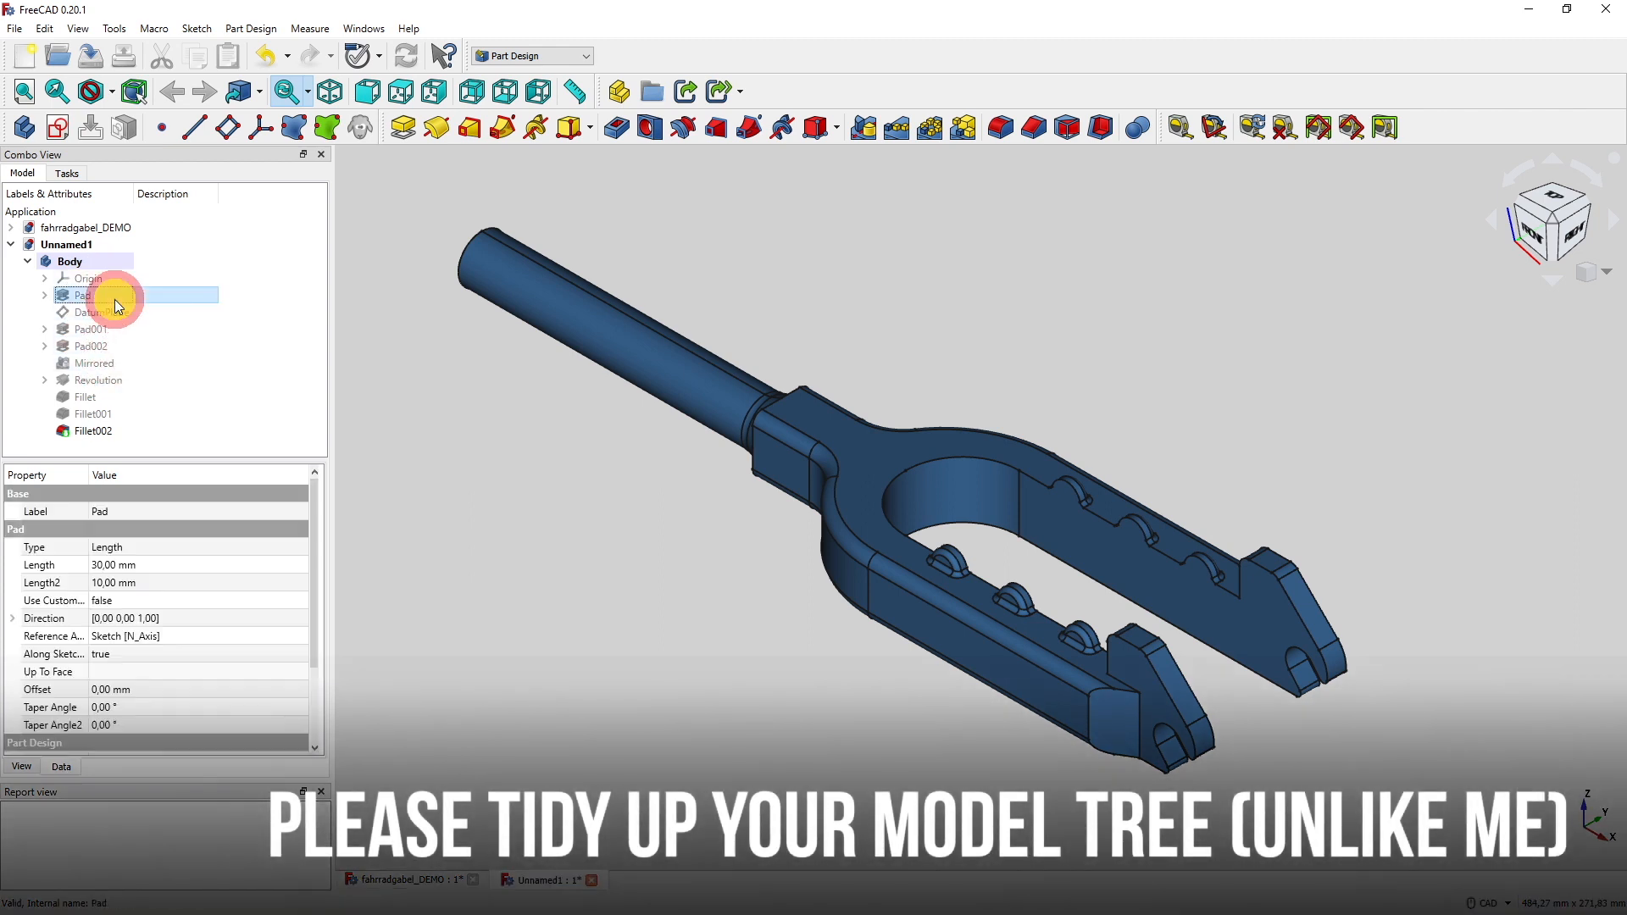
pyautogui.click(45, 296)
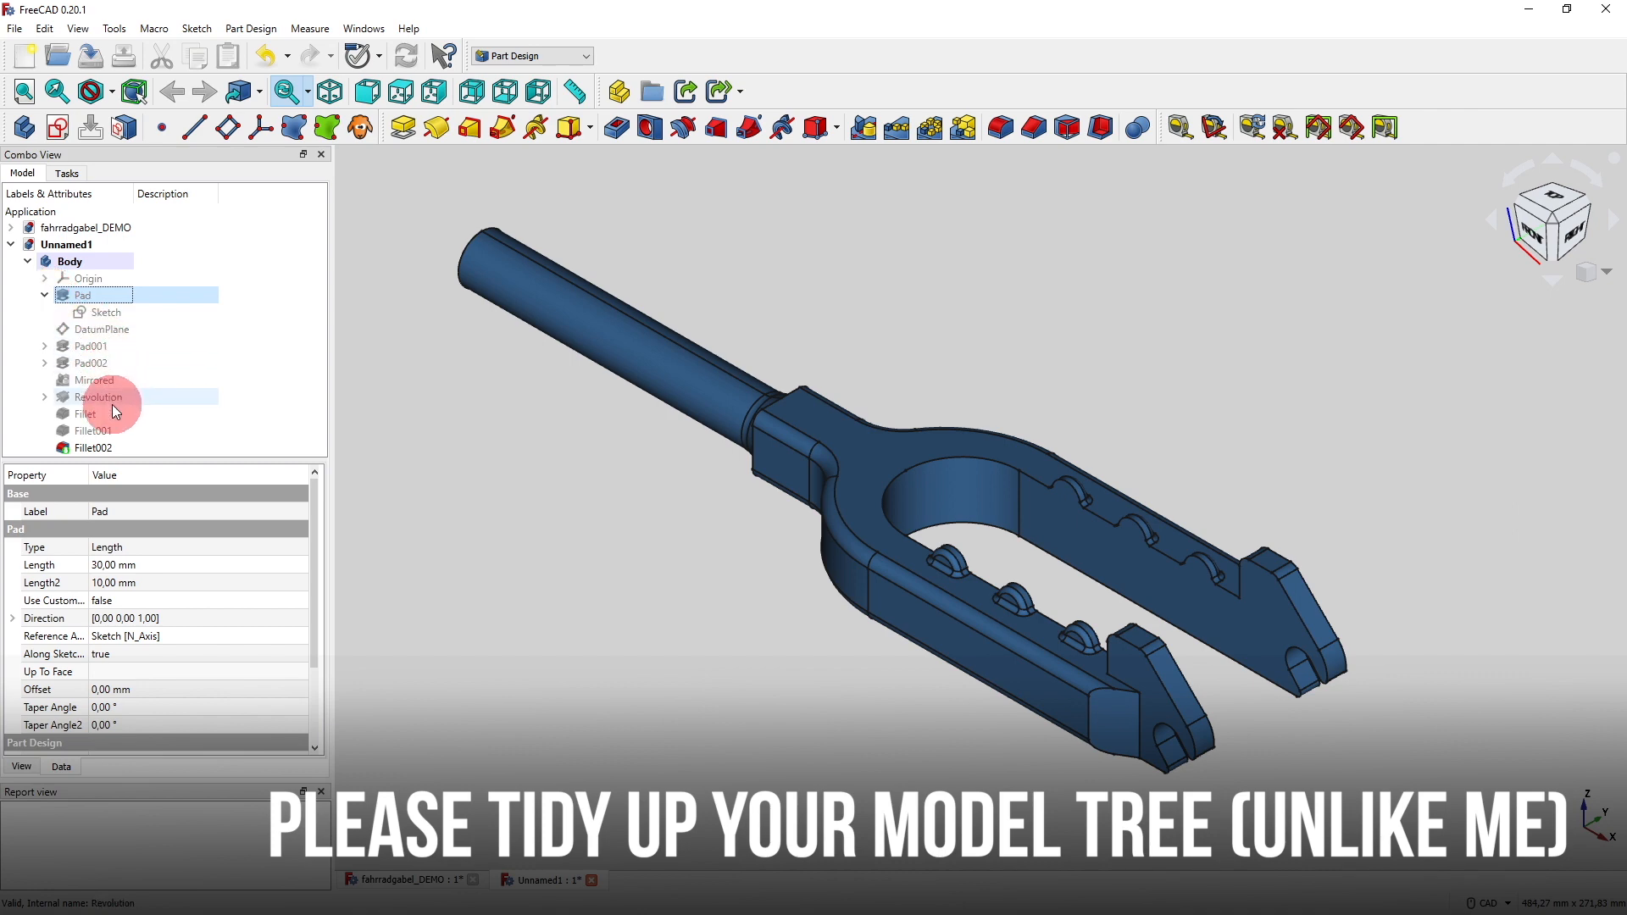
pyautogui.rightClick(90, 294)
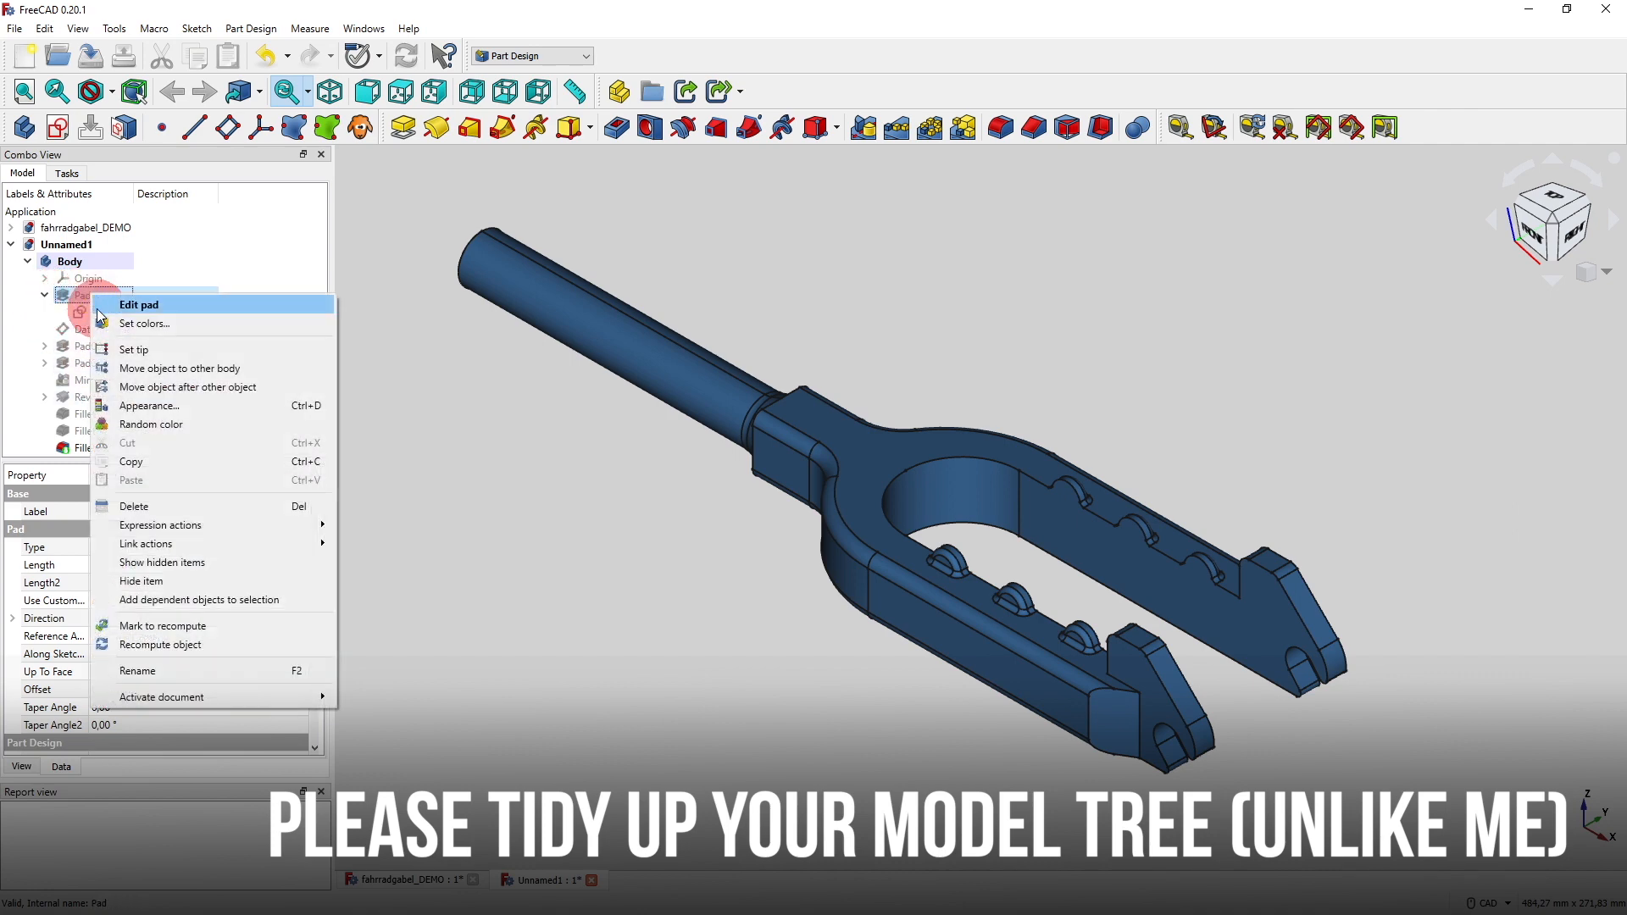
pyautogui.click(210, 670)
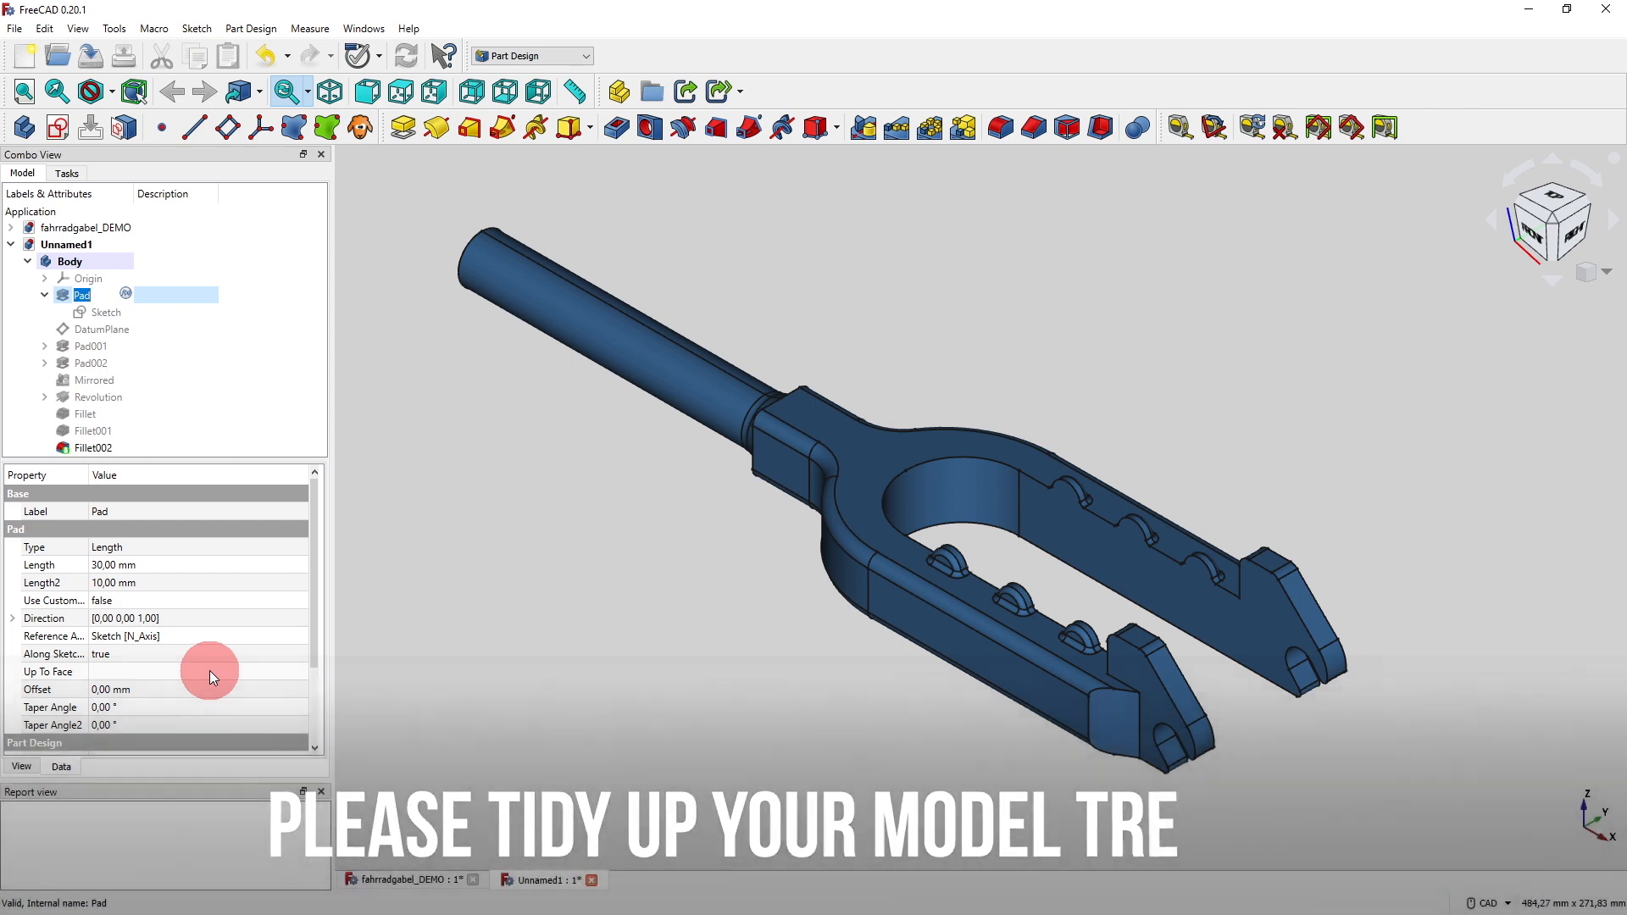
pyautogui.write('base_')
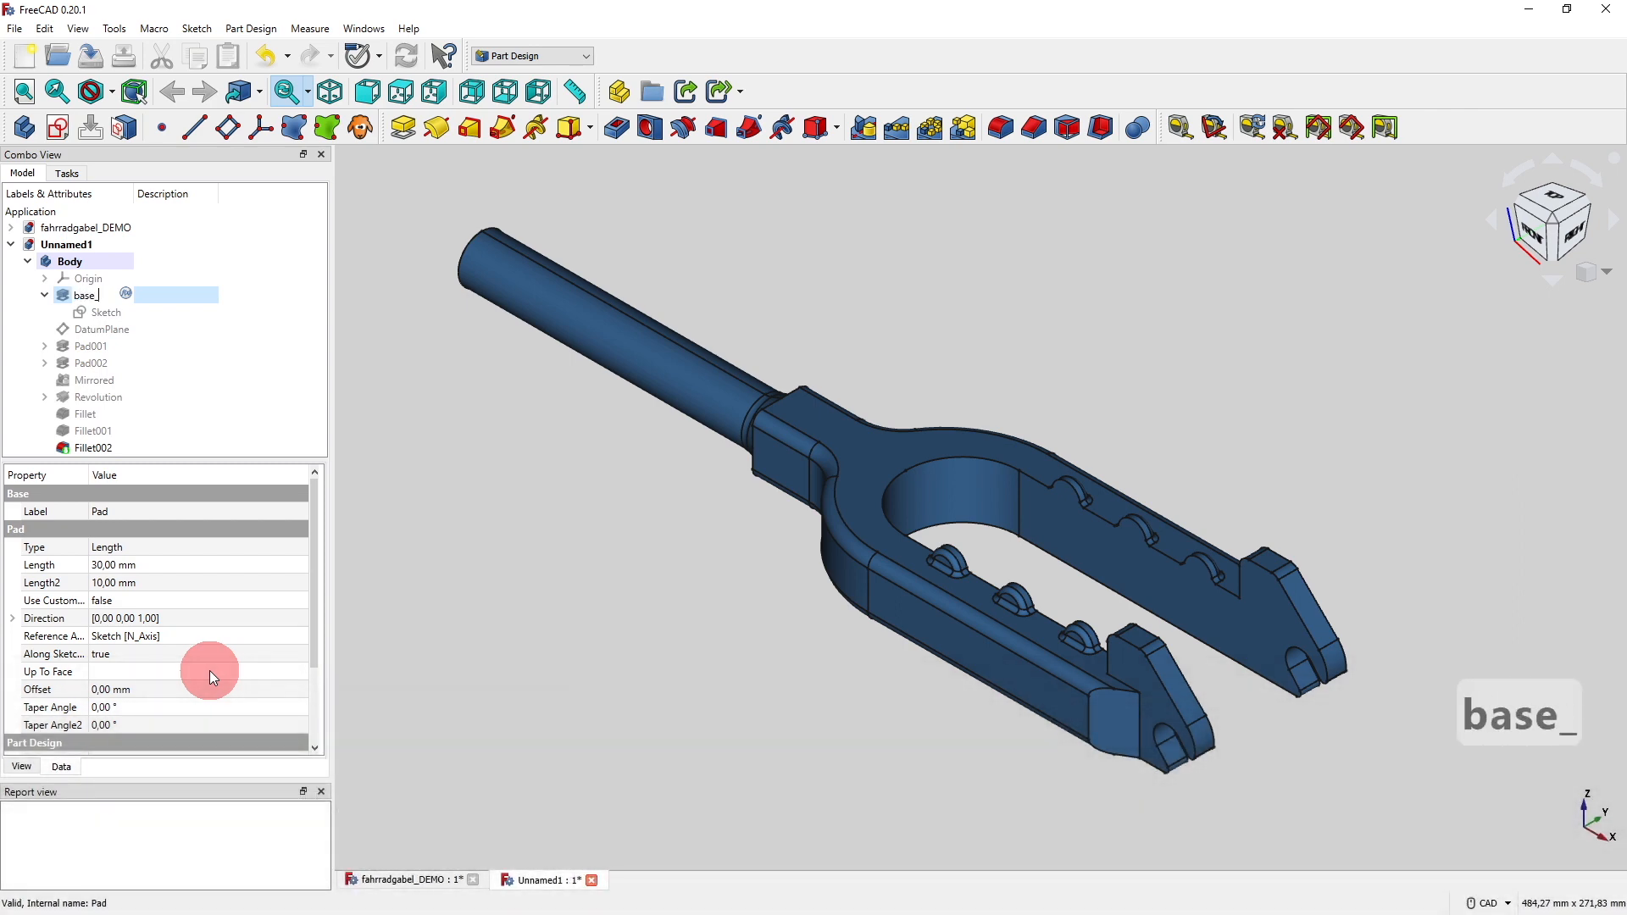
pyautogui.write('fork')
pyautogui.press('Return')
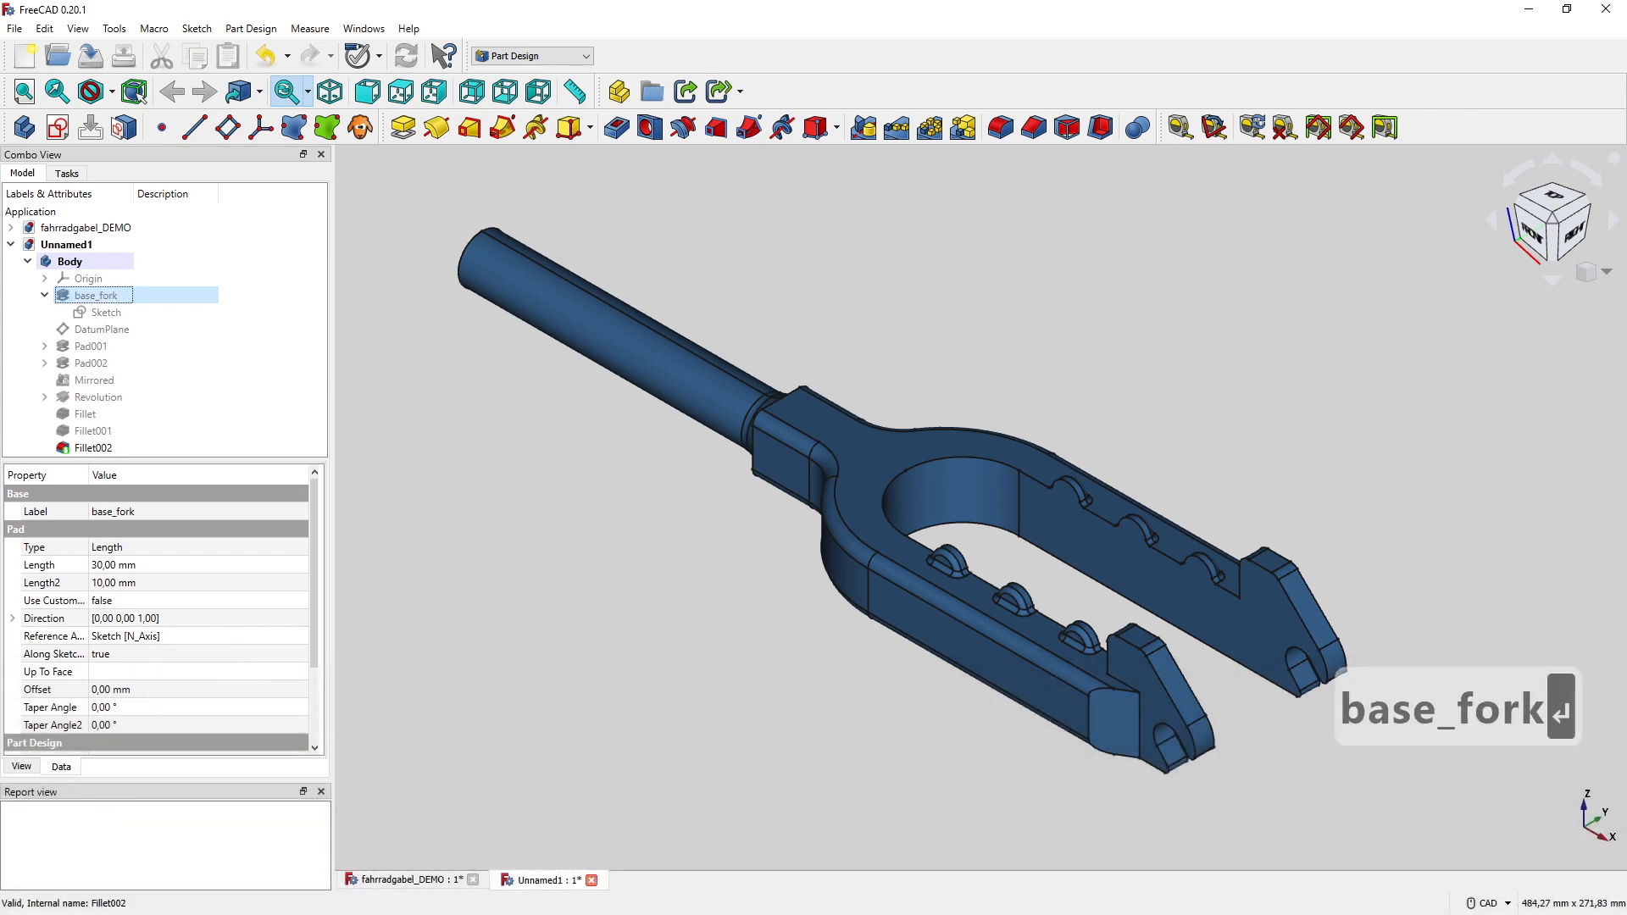
# Rename the sketch under base_fork as fork_sketch_xy.
pyautogui.rightClick(115, 316)
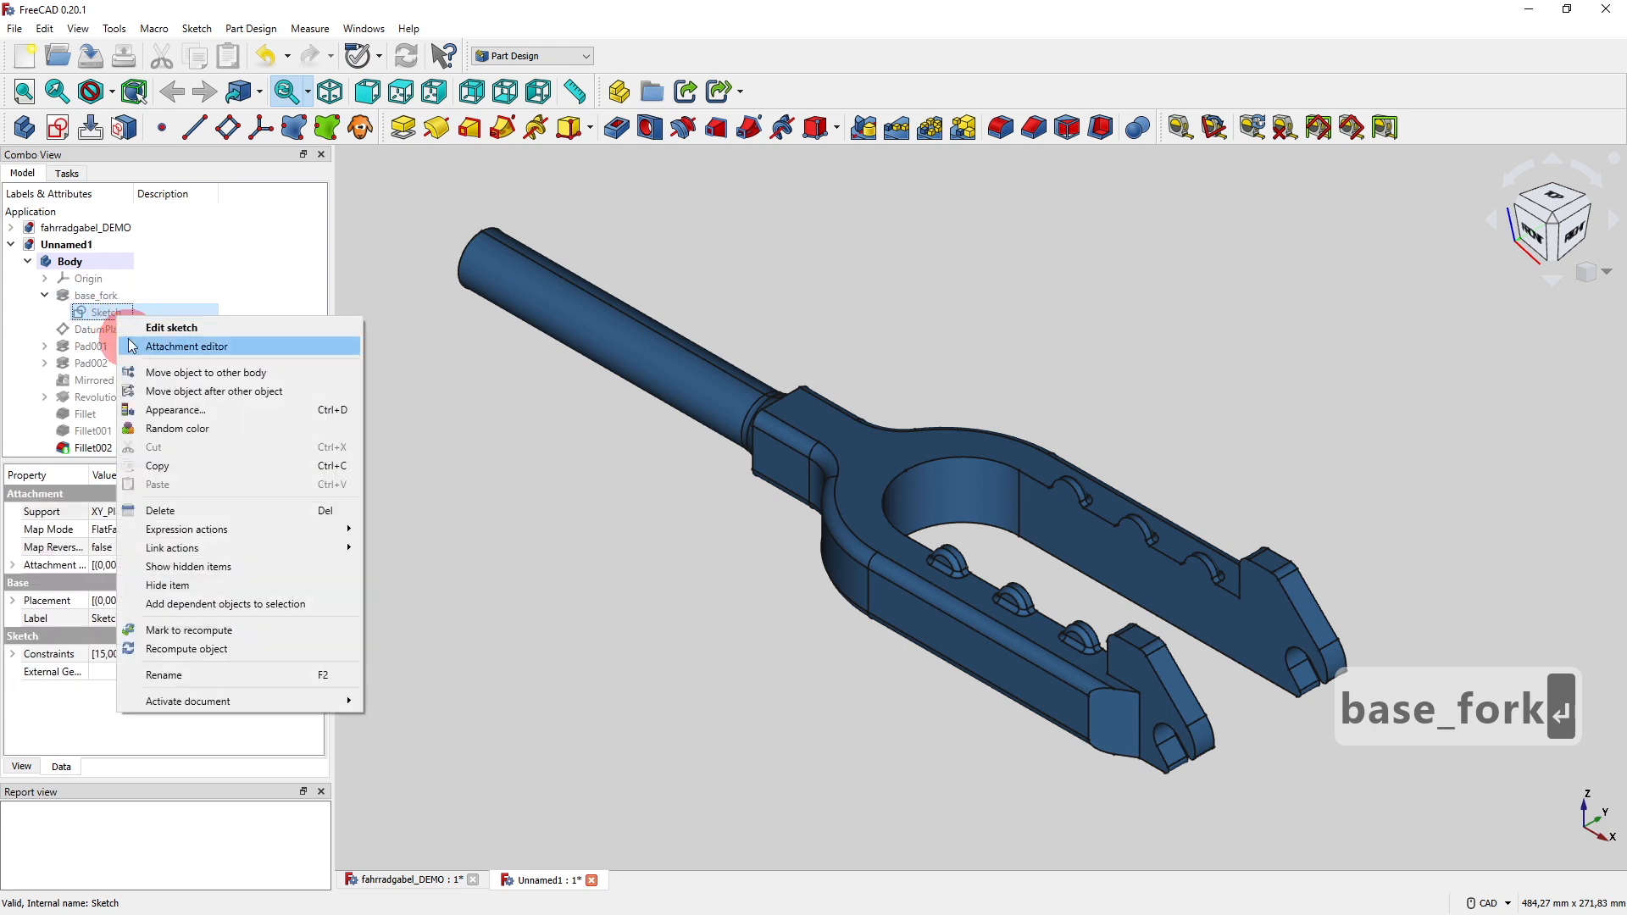
pyautogui.click(167, 678)
pyautogui.write('f')
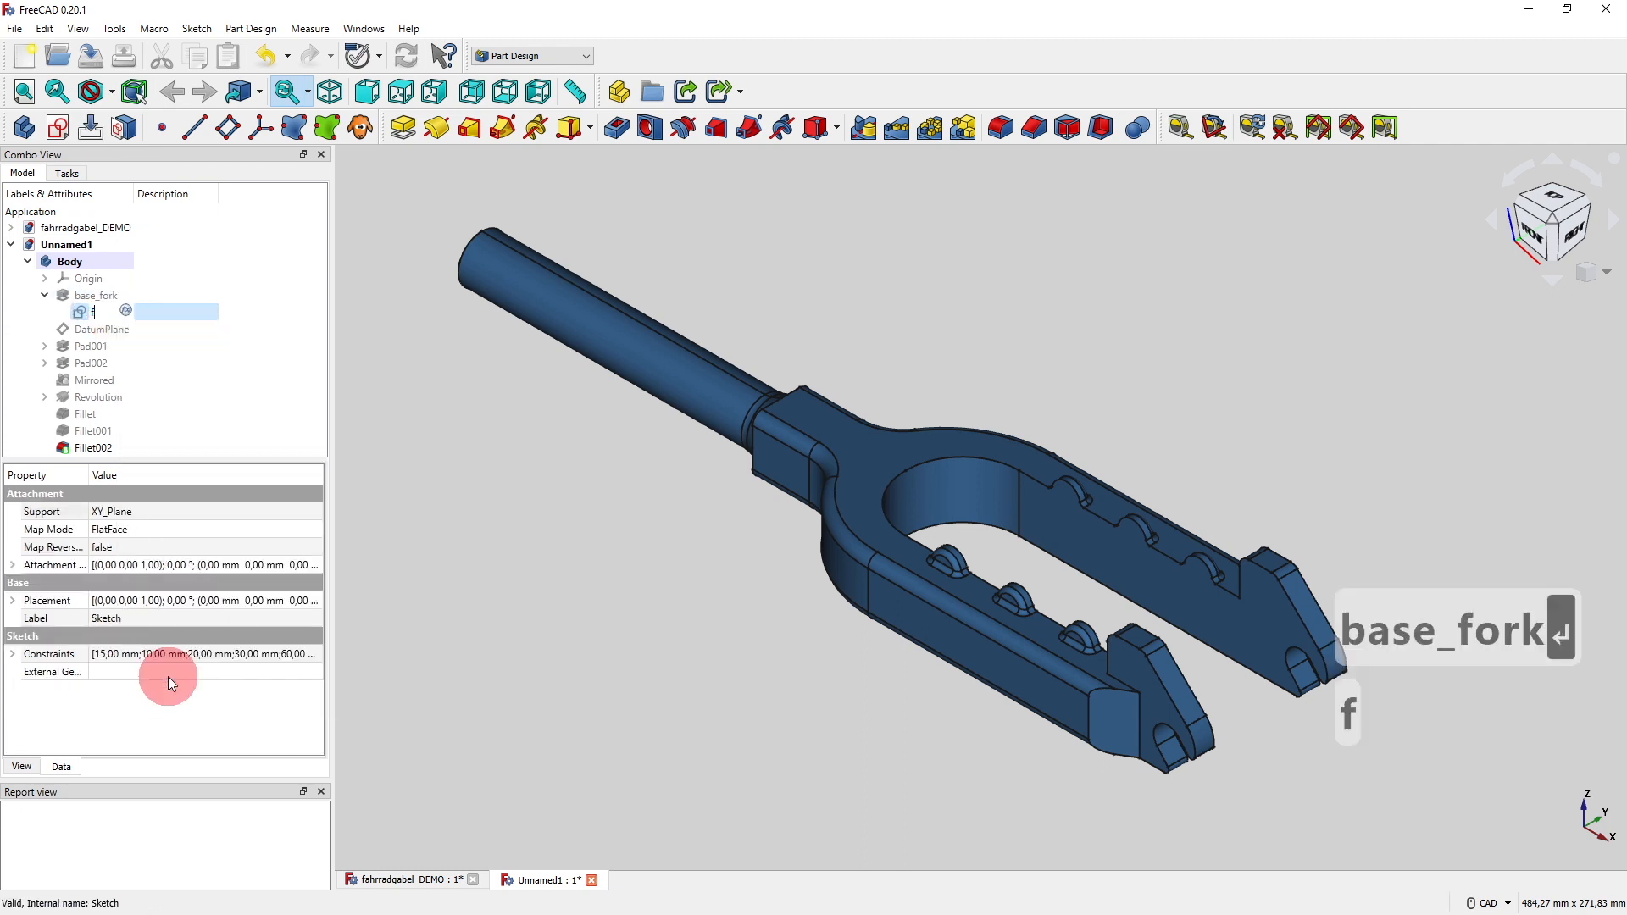
pyautogui.write('ork_ske')
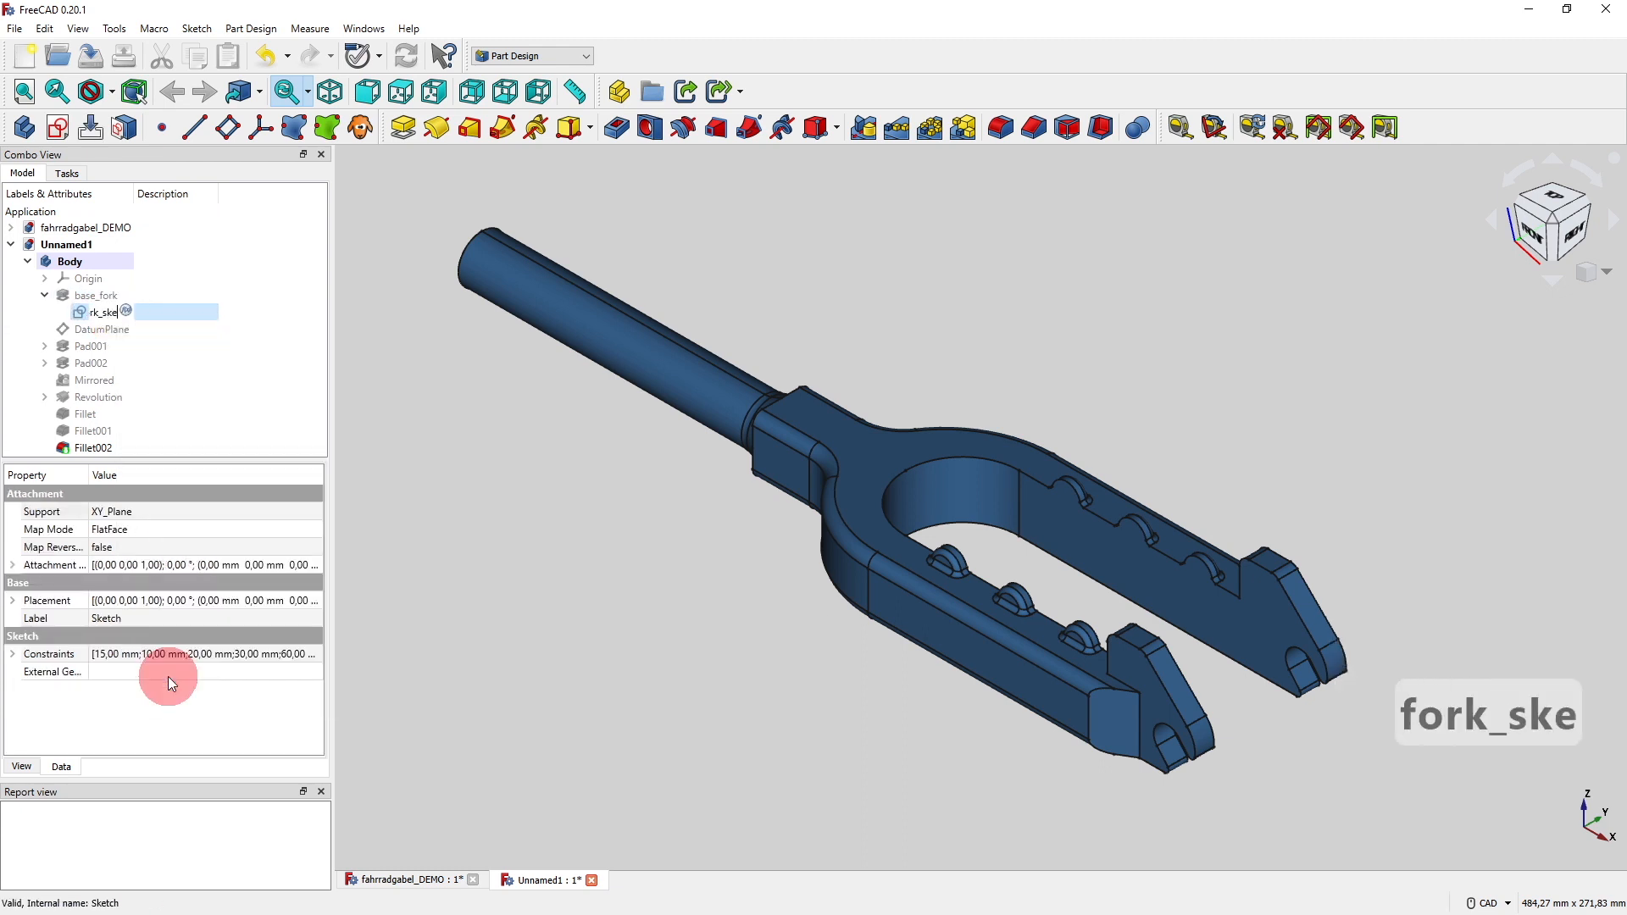
pyautogui.write('tch_')
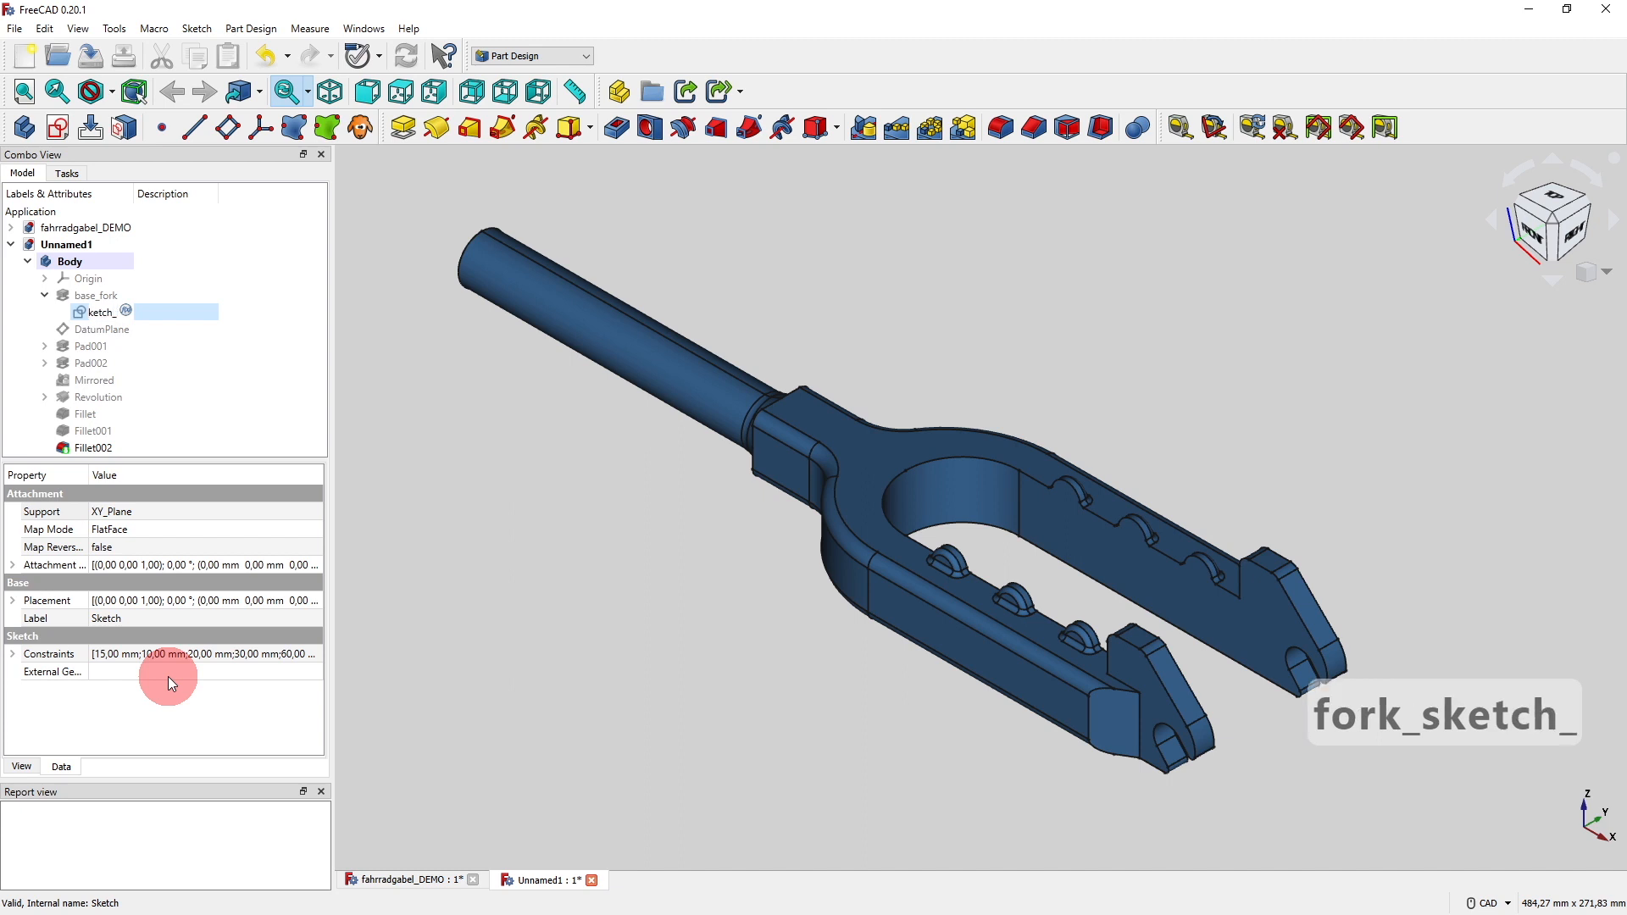
pyautogui.write('xy')
pyautogui.press('Return')
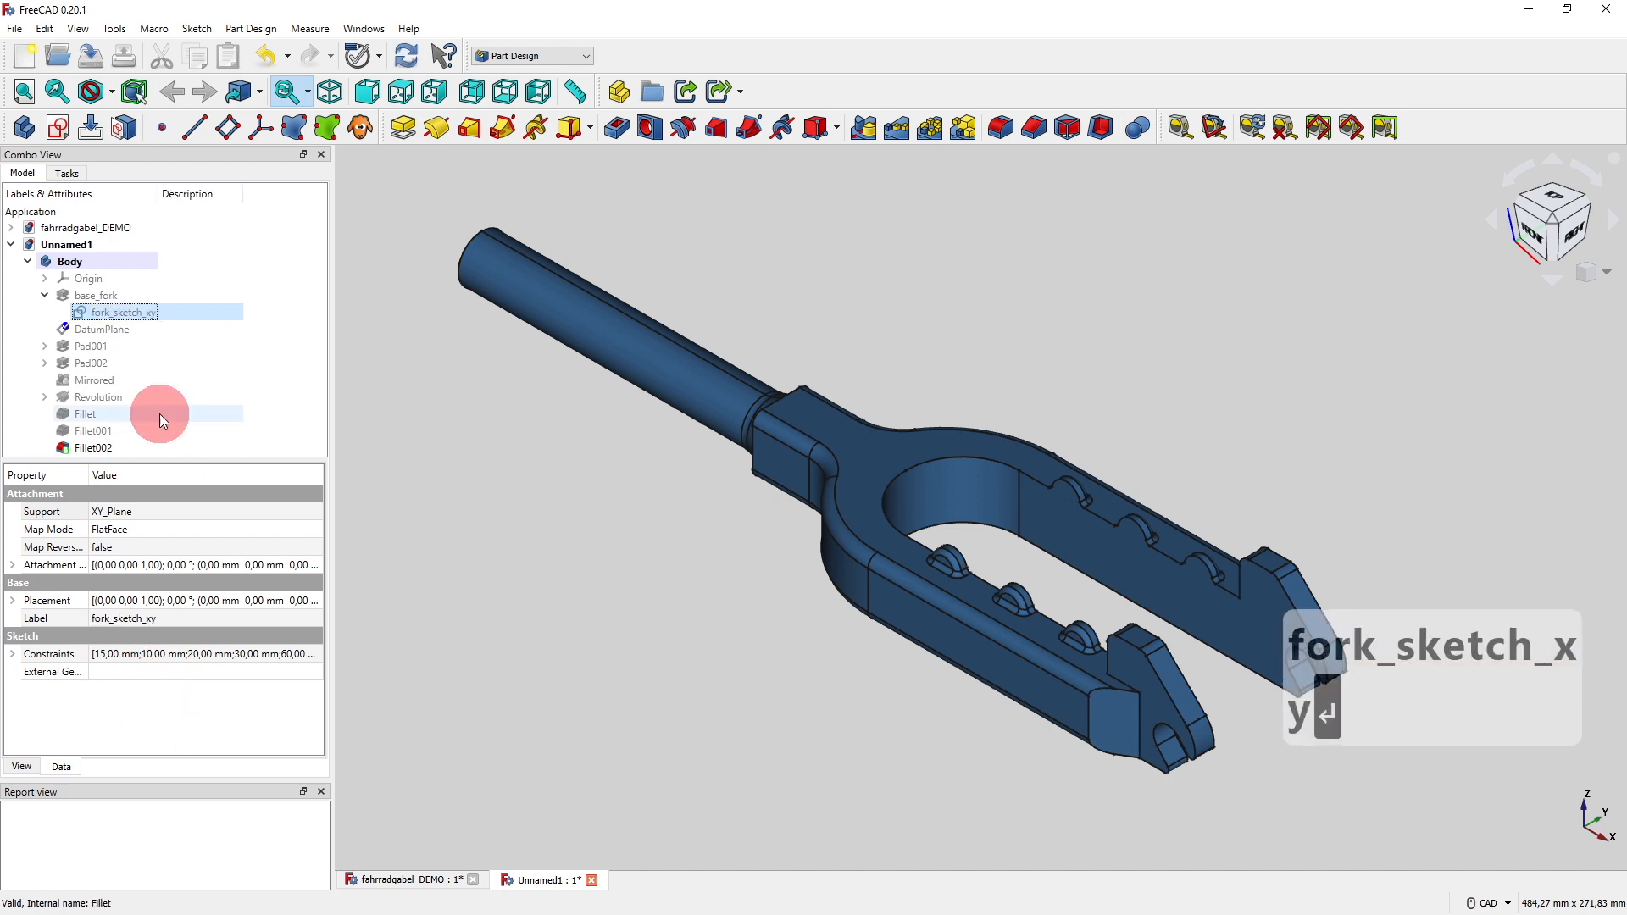
pyautogui.click(137, 329)
pyautogui.click(135, 346)
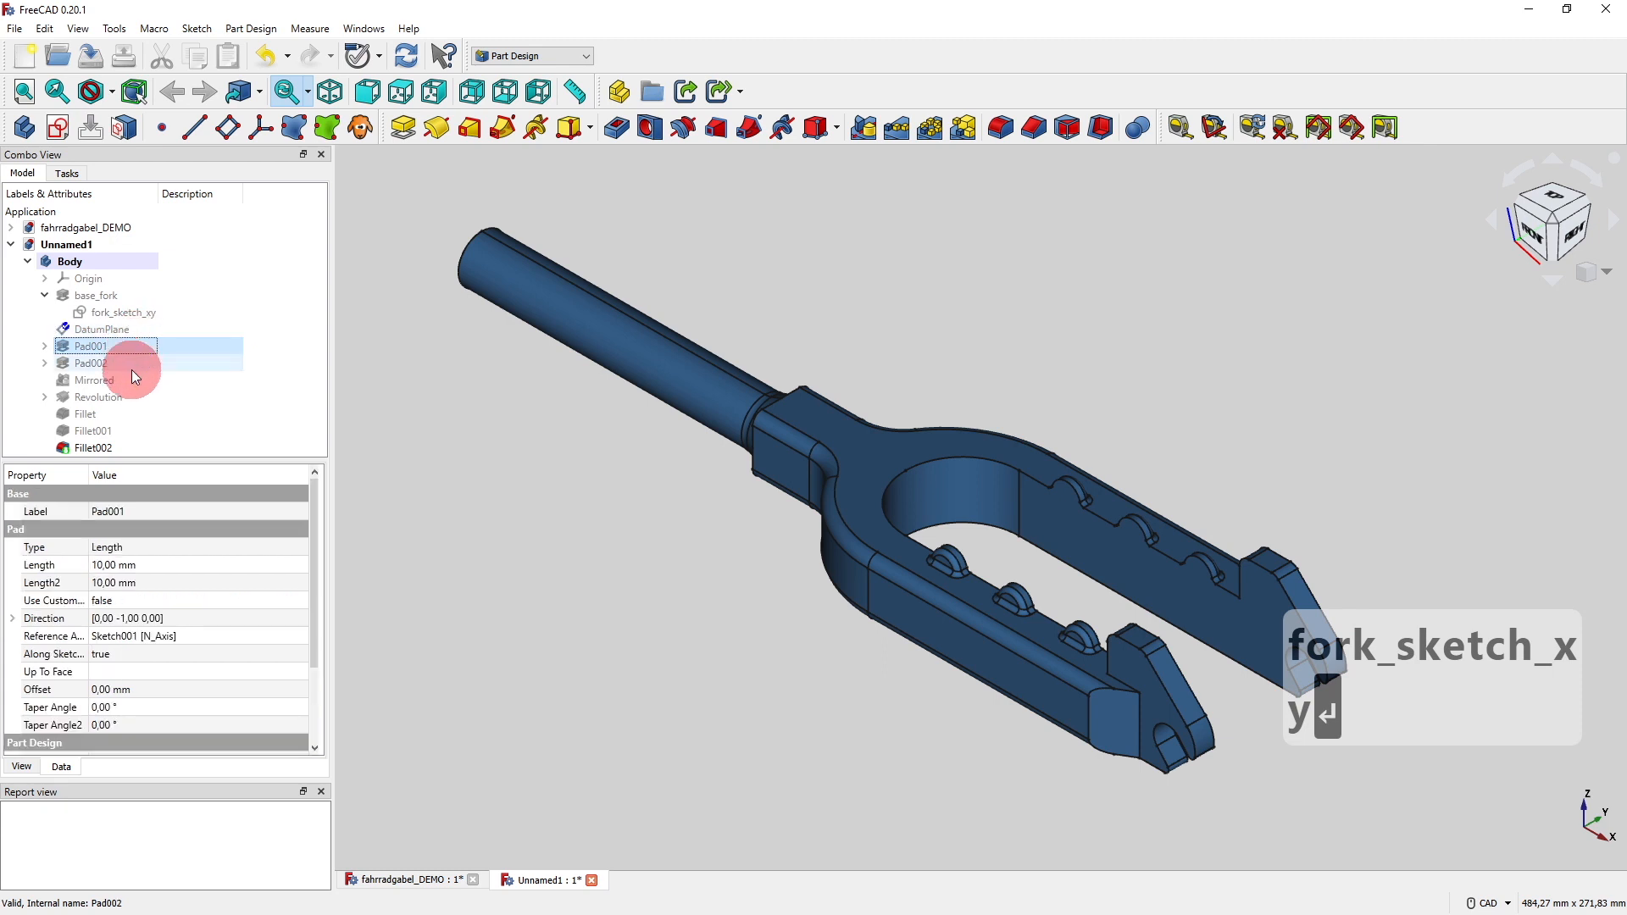
pyautogui.click(132, 368)
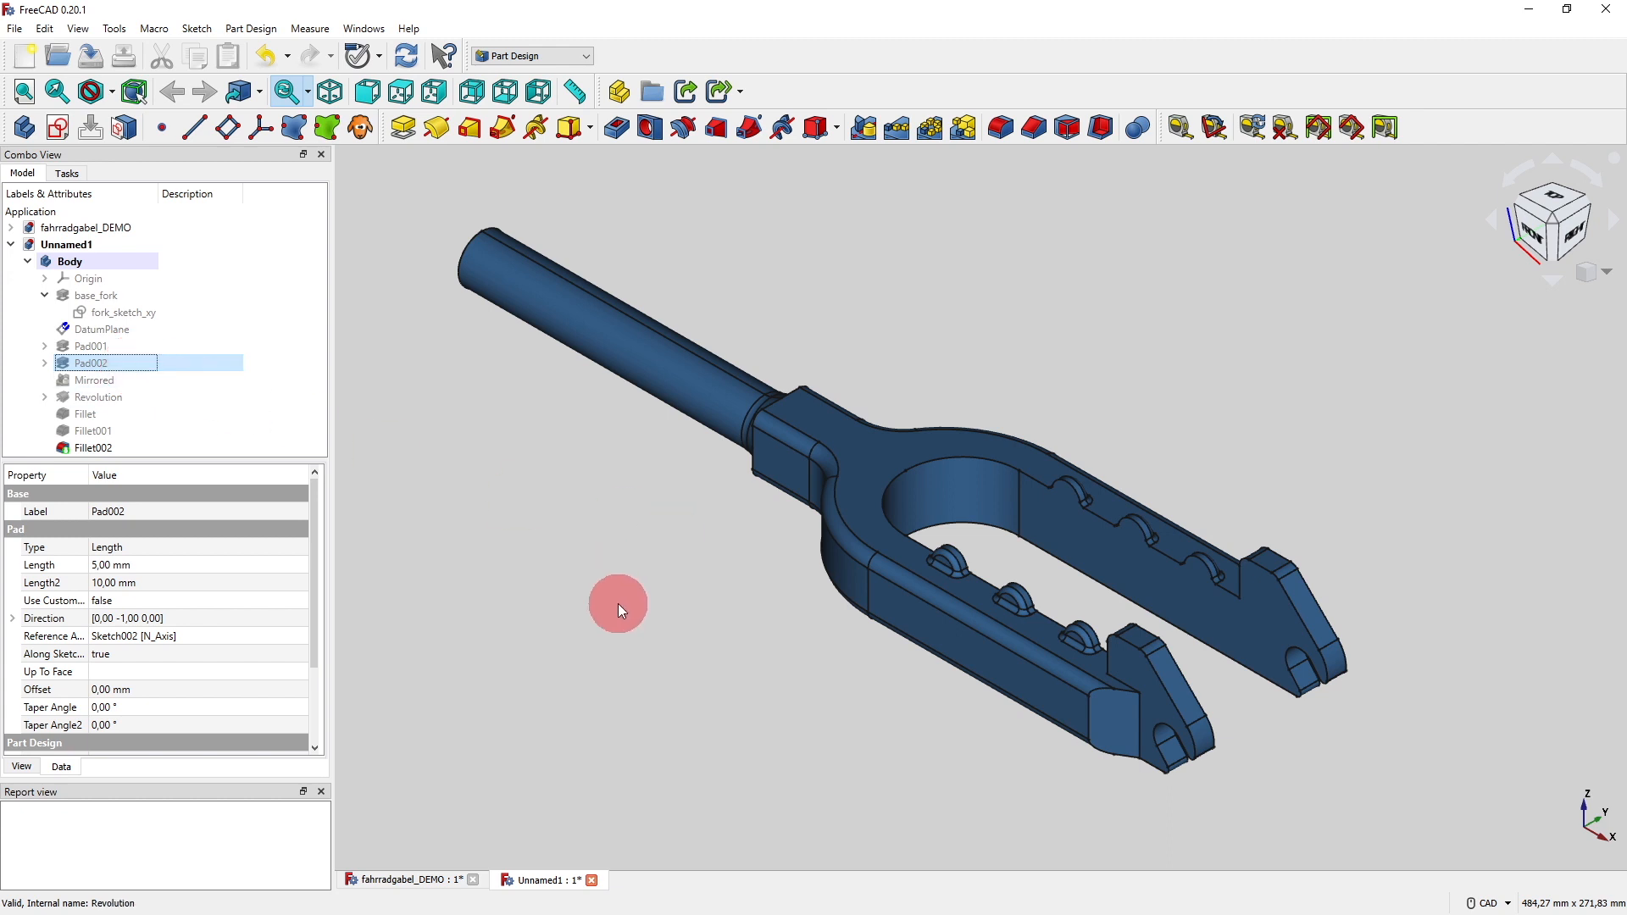
pyautogui.moveTo(618, 603); pyautogui.dragTo(983, 667, button='middle')
pyautogui.moveTo(704, 564); pyautogui.dragTo(831, 607, button='middle')
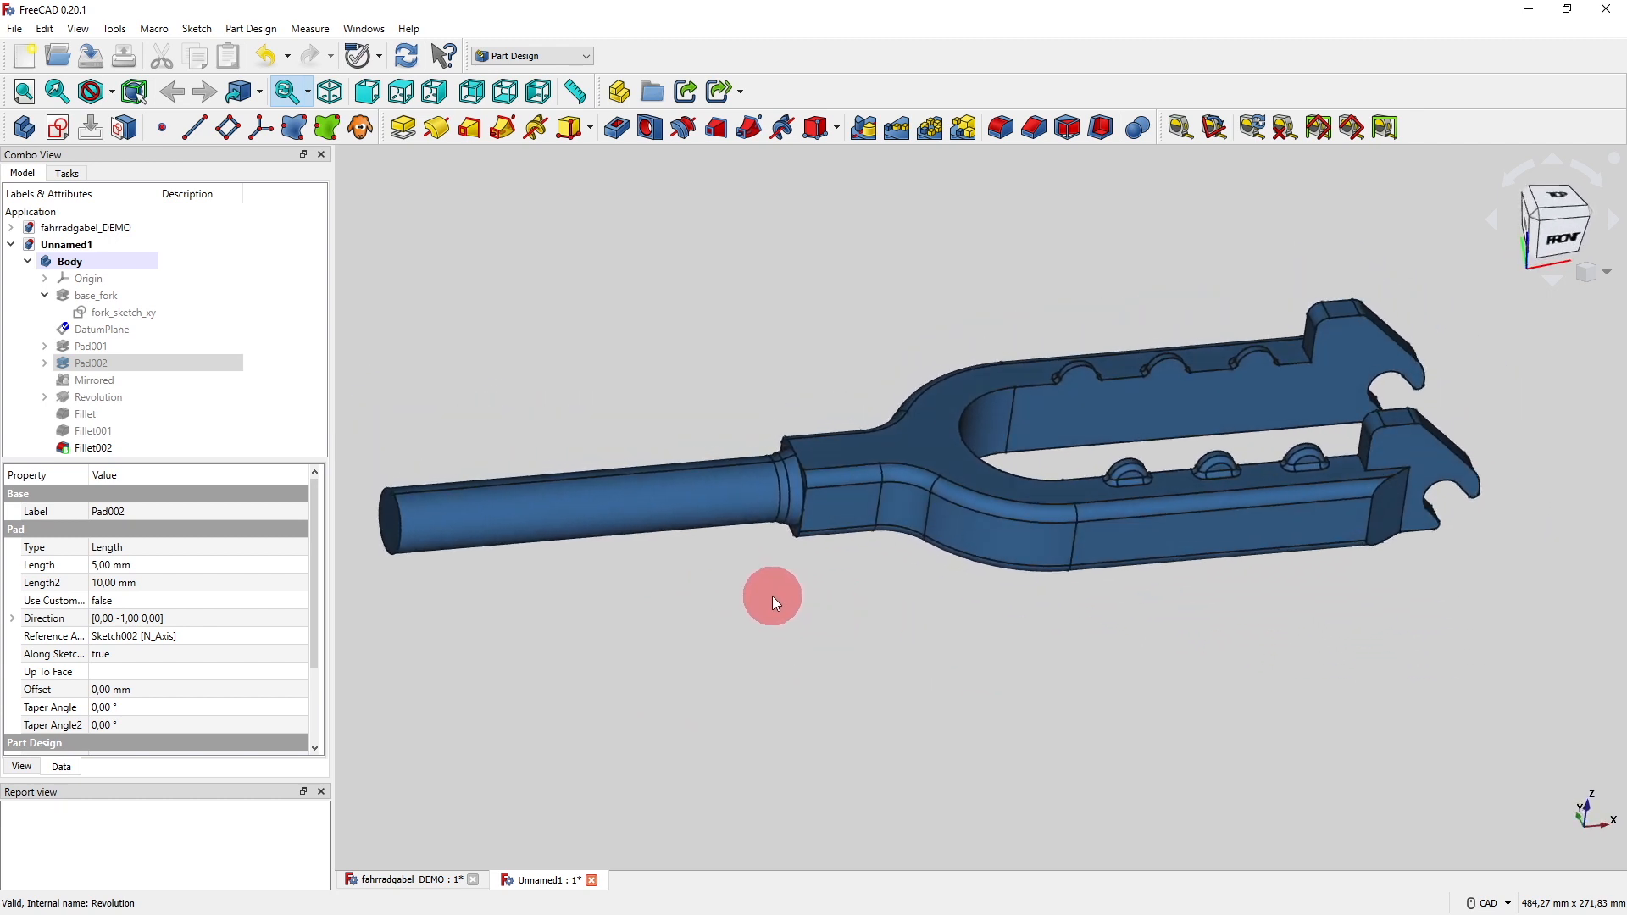
# Set the per-face colour of the steerer shaft's cylindrical face, end face and two collar faces to orange on Fillet002.
pyautogui.click(124, 446)
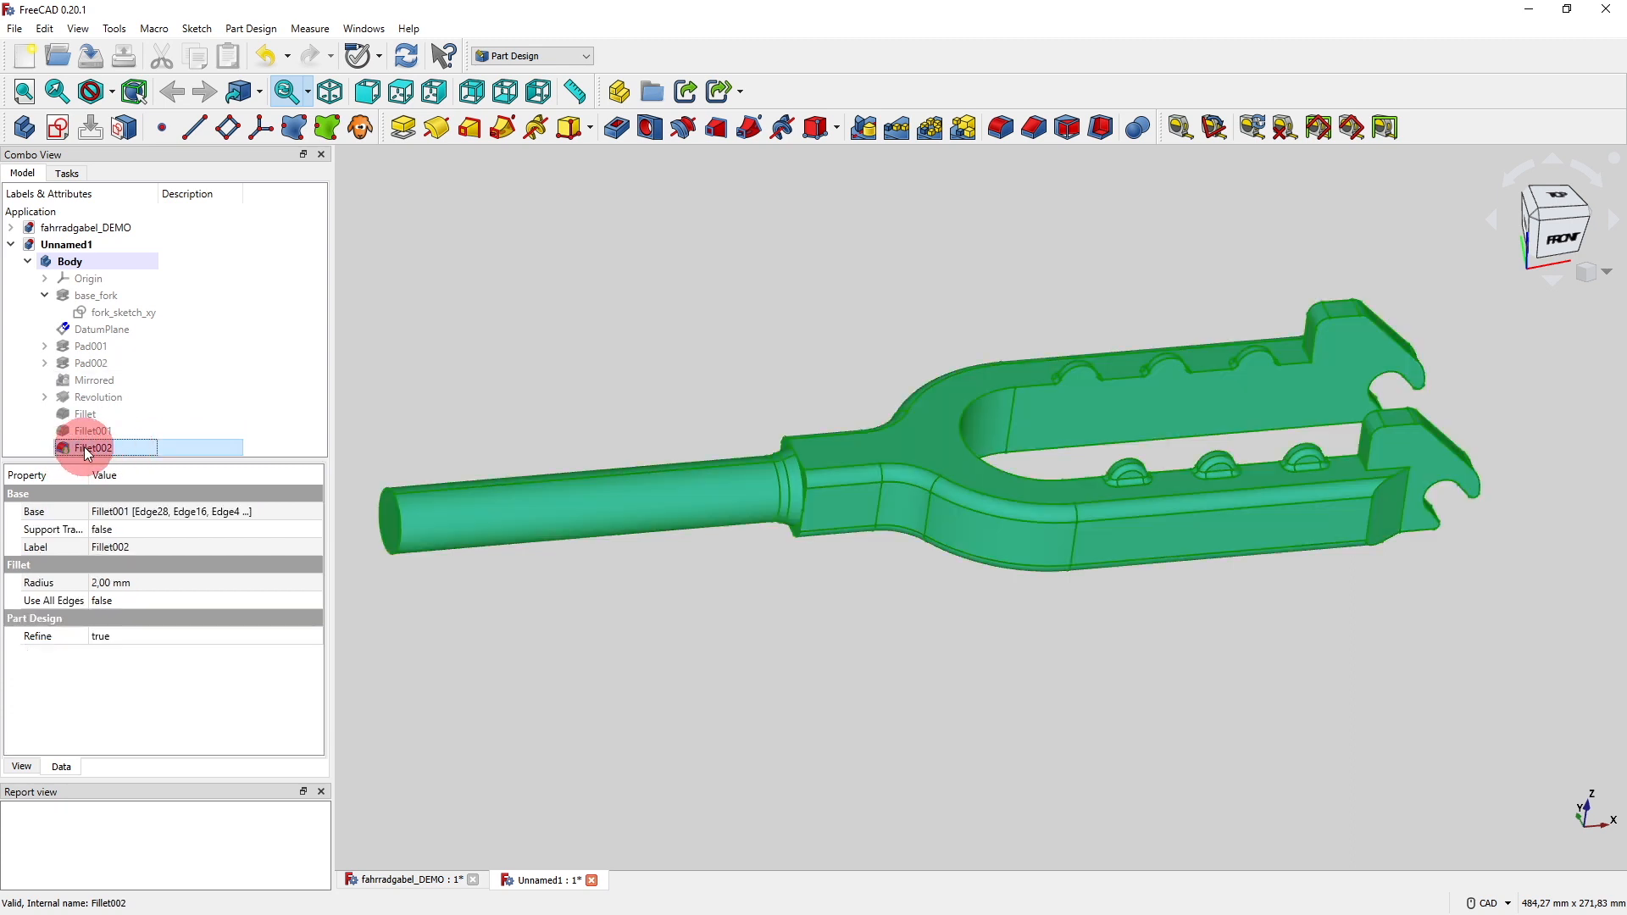
pyautogui.rightClick(84, 446)
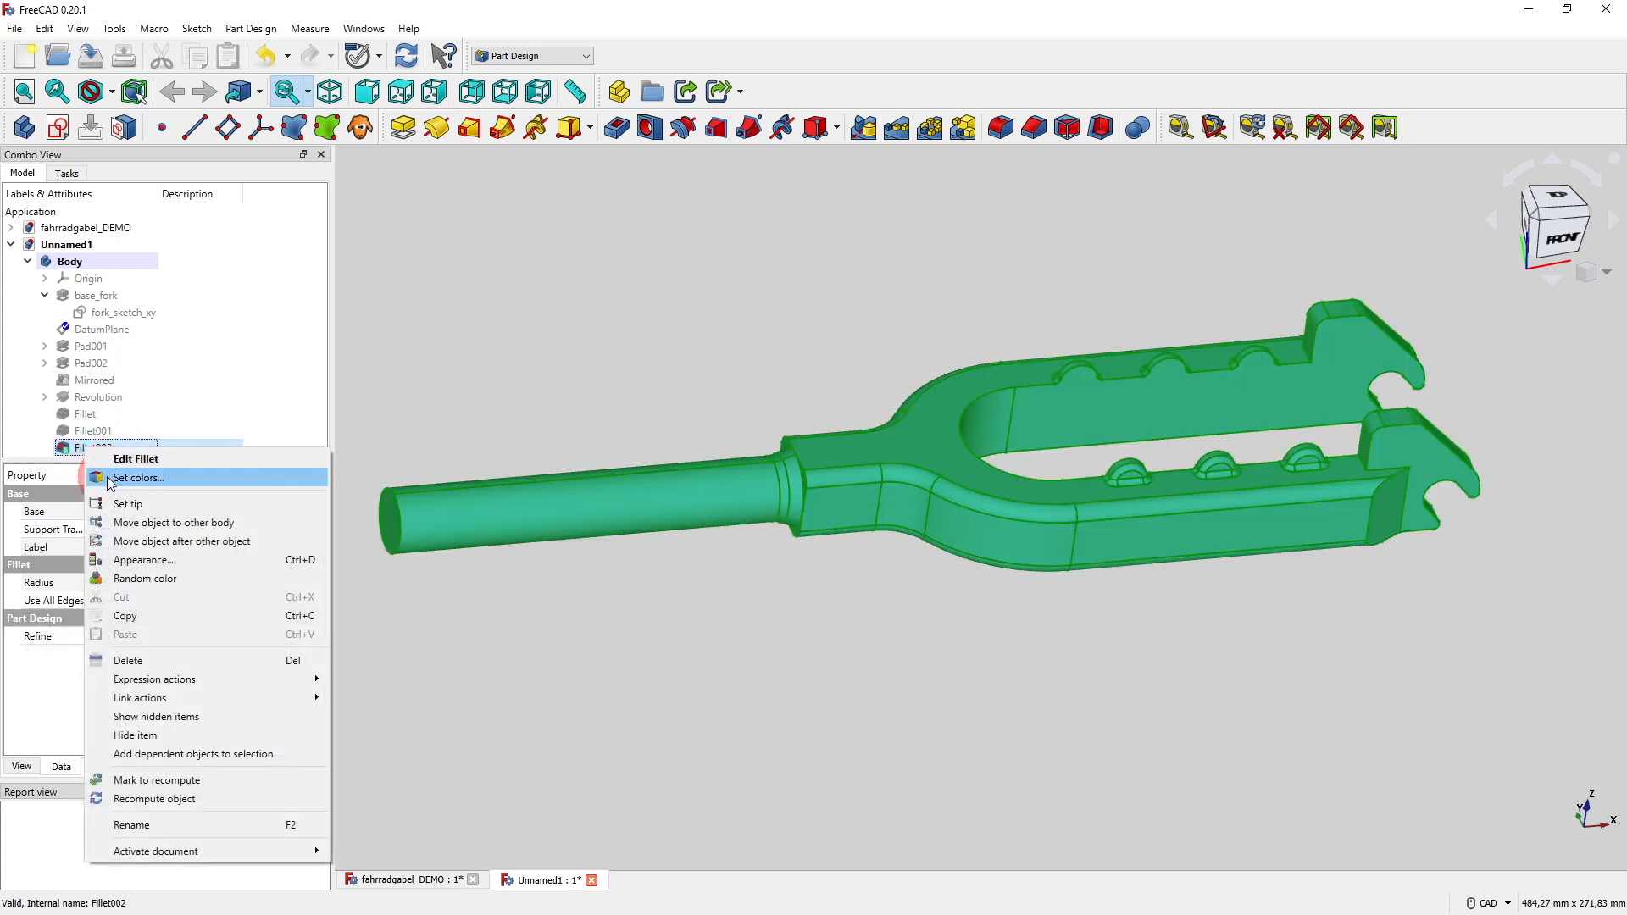
pyautogui.click(111, 479)
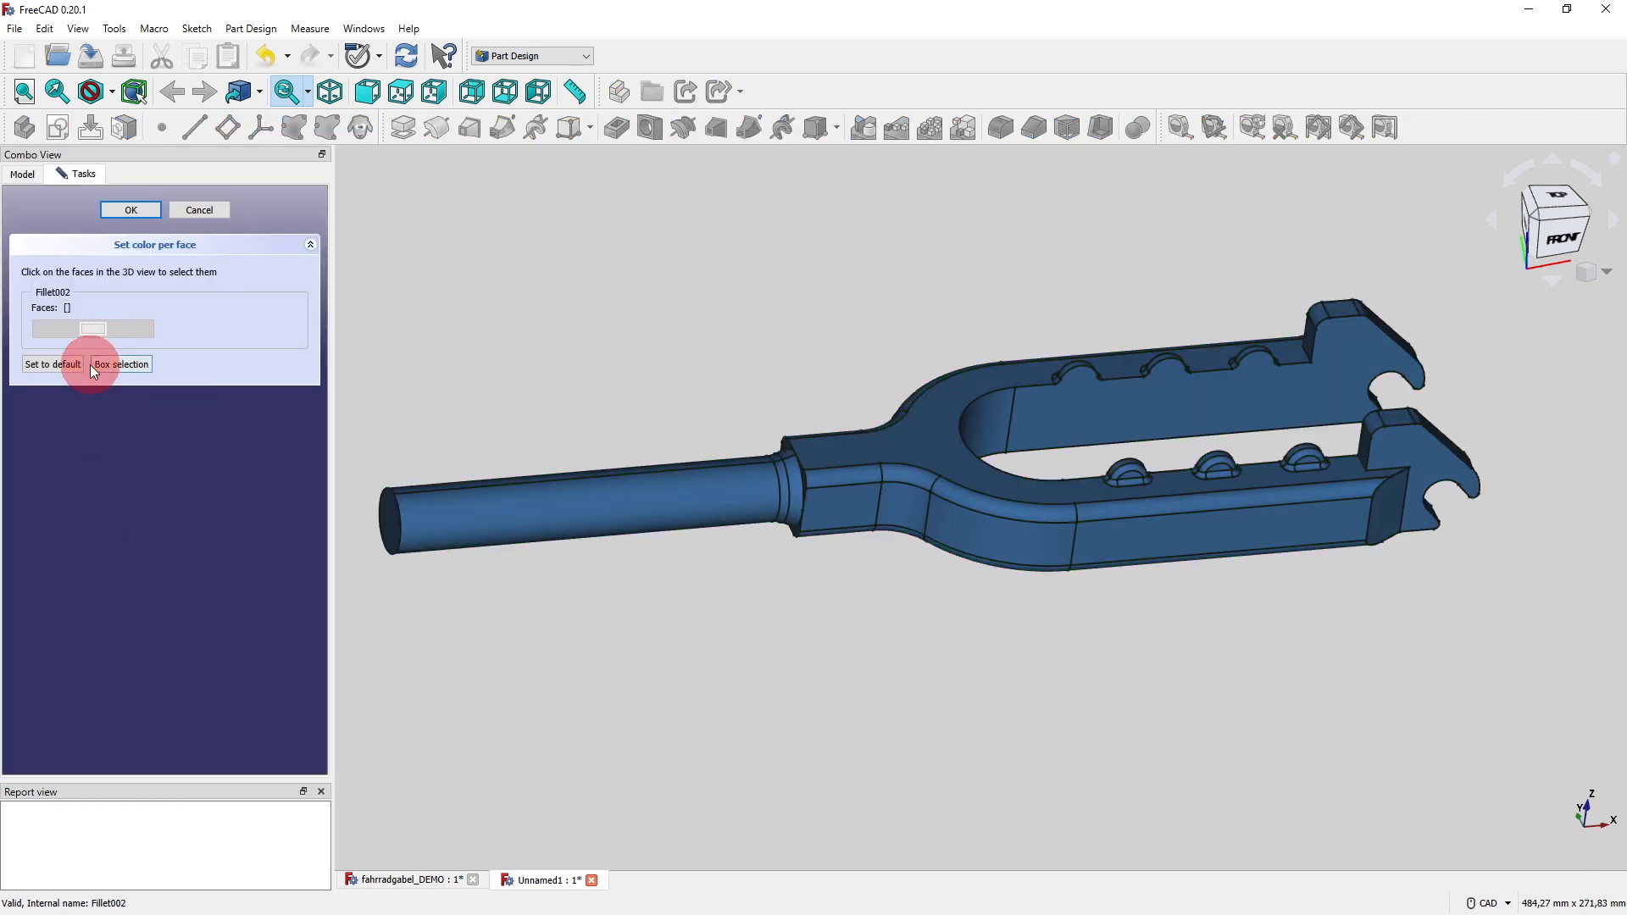
pyautogui.click(496, 500)
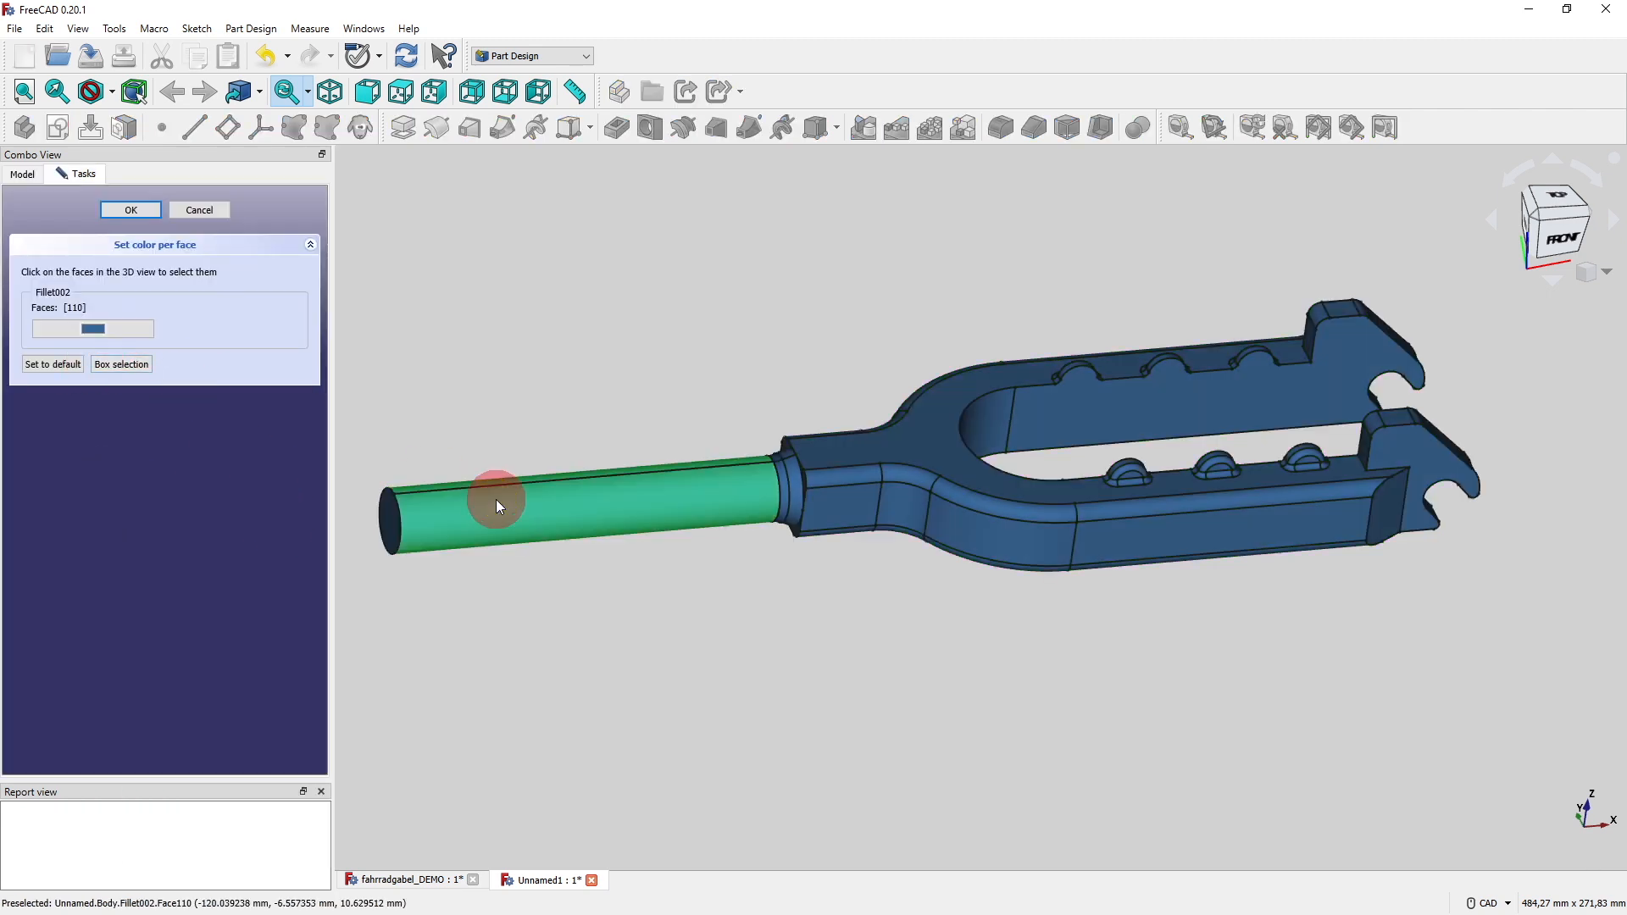
pyautogui.click(394, 521)
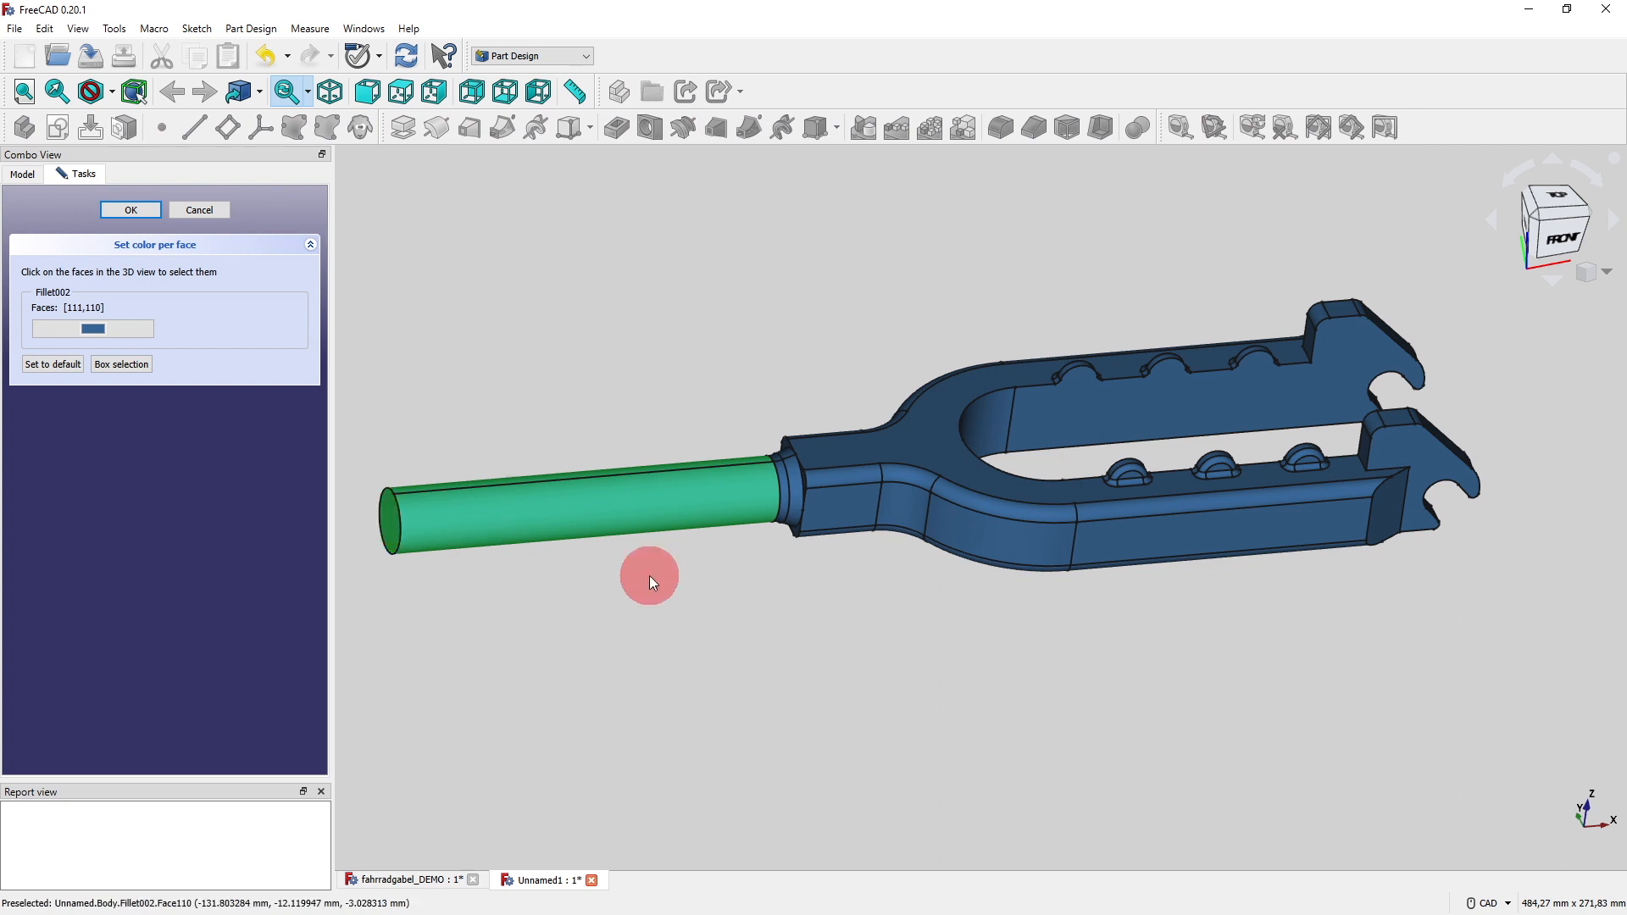
pyautogui.scroll(5, 777, 475)
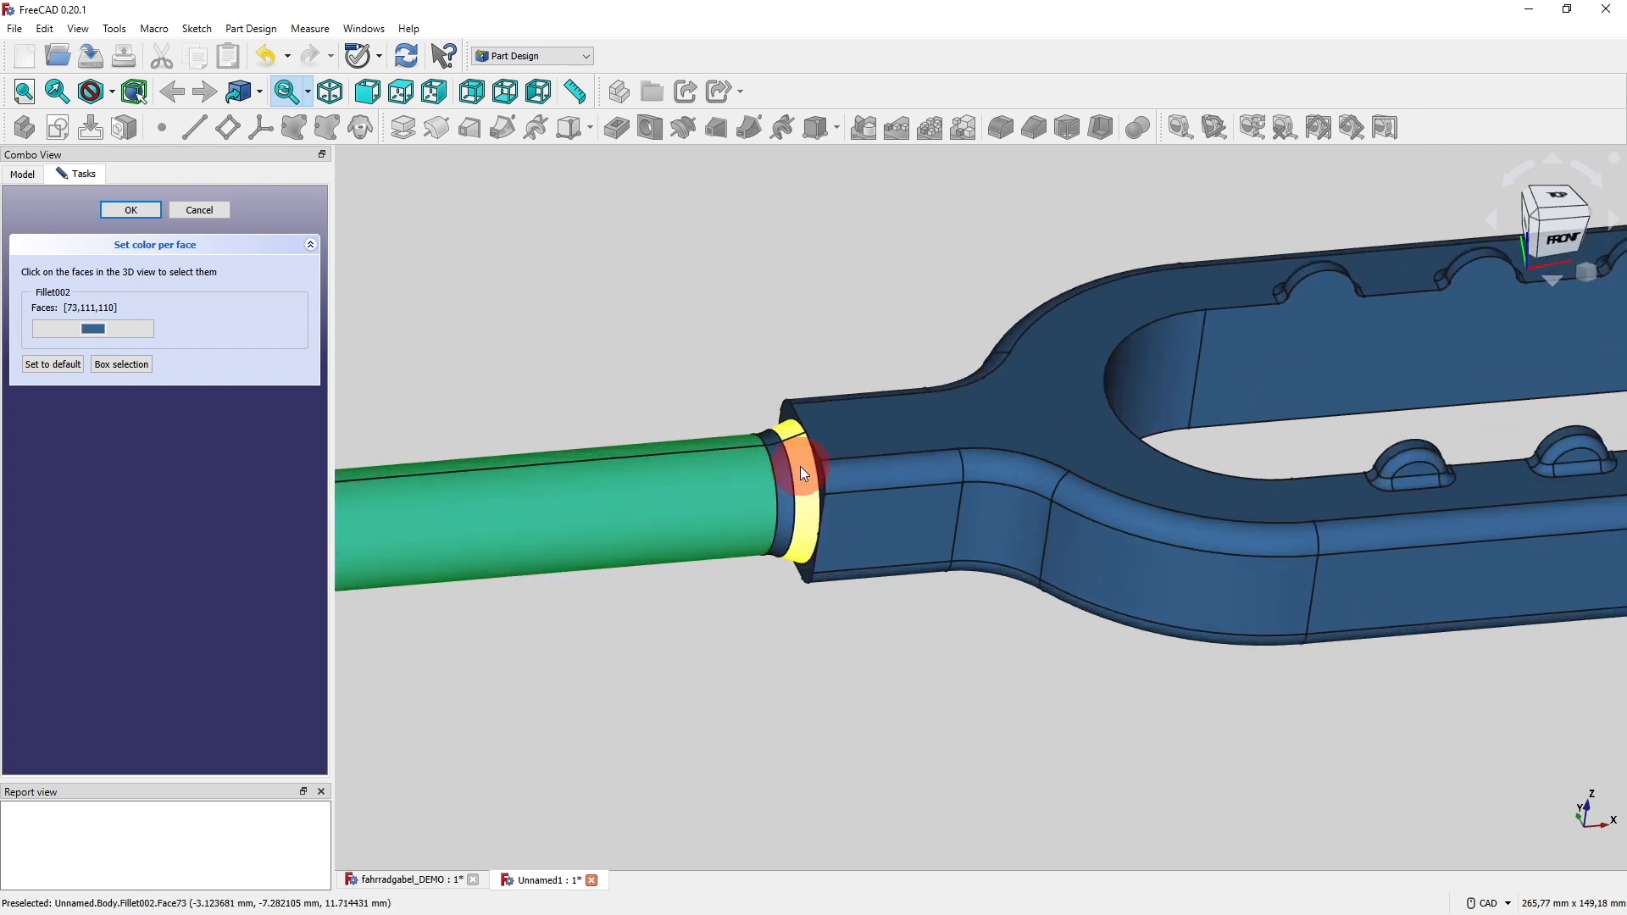
pyautogui.click(800, 468)
pyautogui.click(789, 486)
pyautogui.scroll(-3, 658, 585)
pyautogui.scroll(-2, 658, 586)
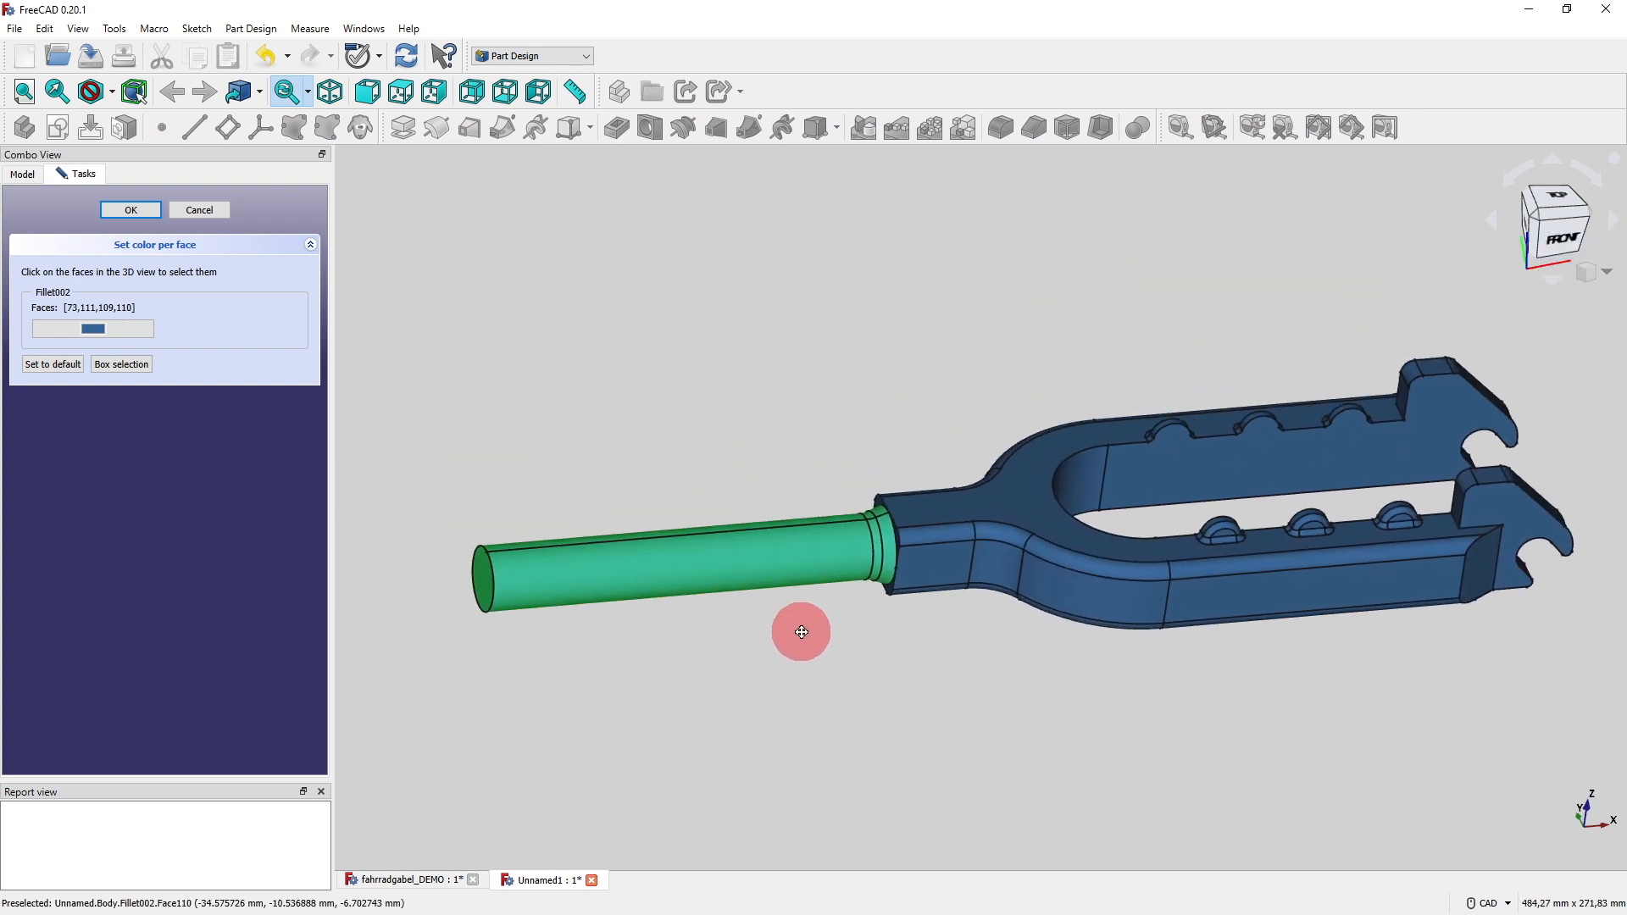
pyautogui.click(108, 329)
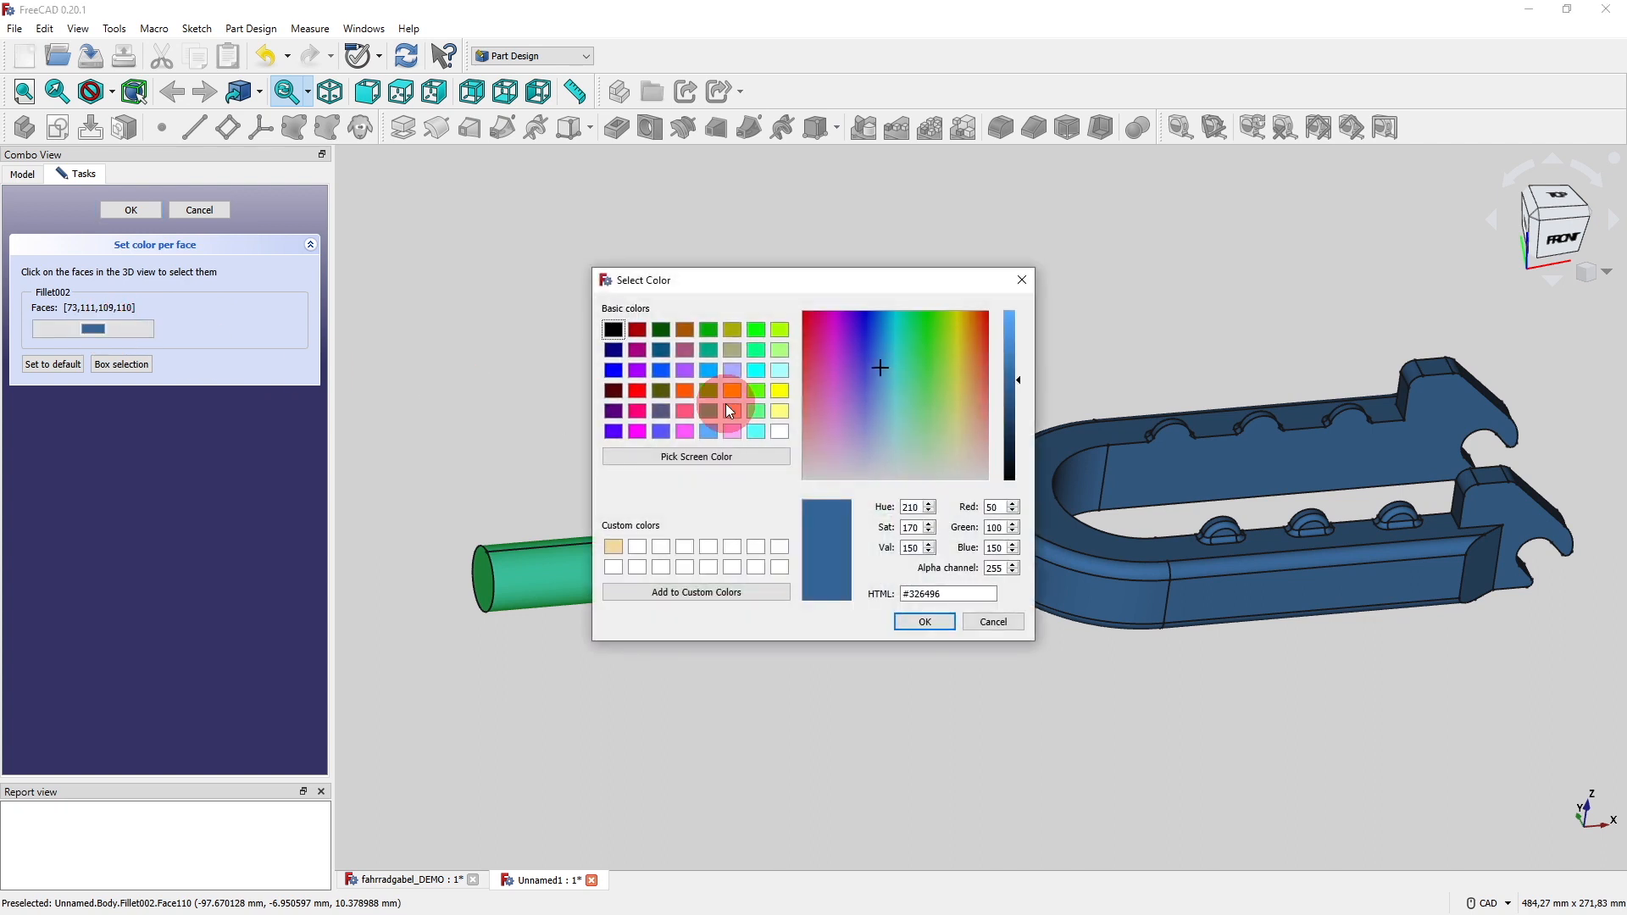
pyautogui.click(731, 392)
pyautogui.click(905, 621)
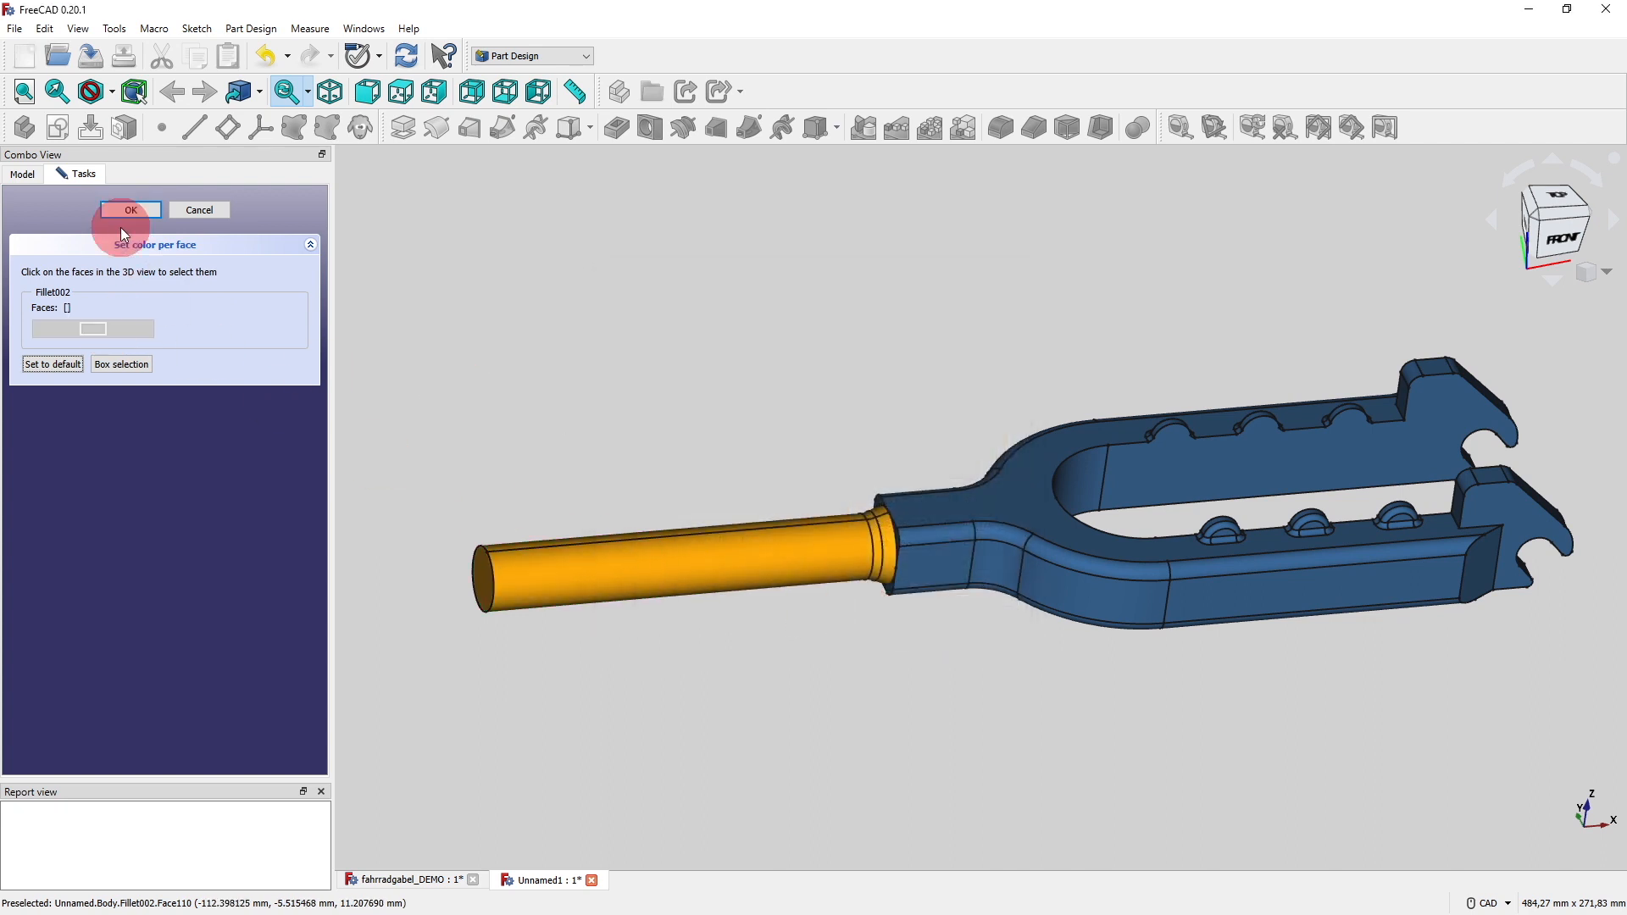
pyautogui.click(127, 209)
# Try an equal-distance chamfer on the free end edge of the orange steerer shaft, and undo it.
pyautogui.scroll(-2, 940, 694)
pyautogui.moveTo(939, 693); pyautogui.dragTo(755, 571, button='middle')
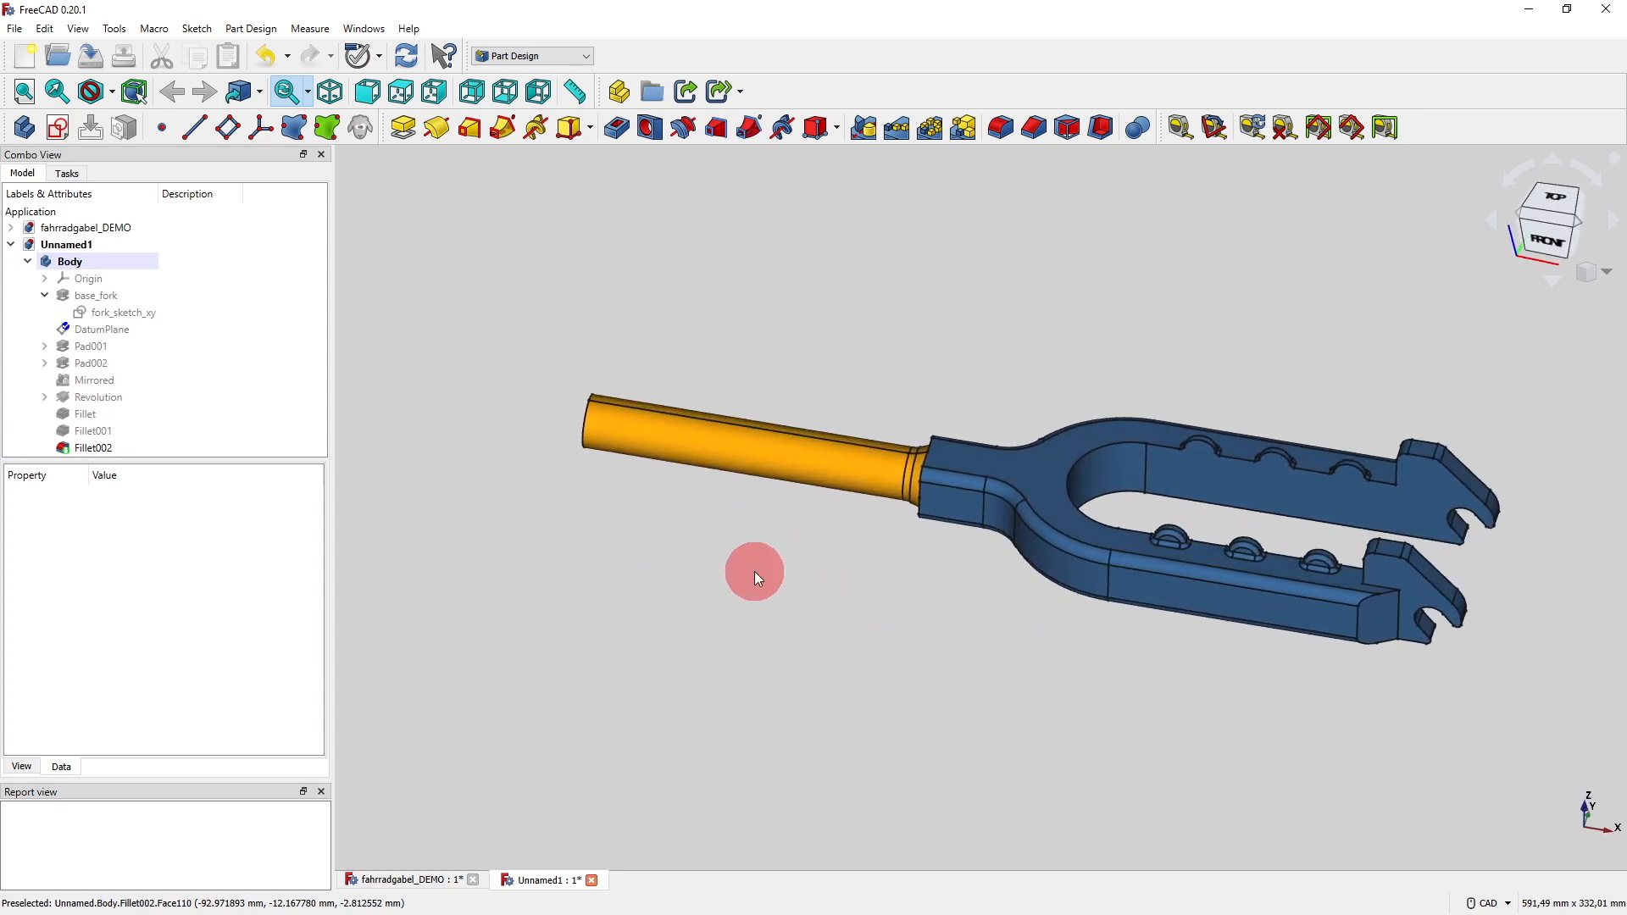
pyautogui.scroll(1, 754, 573)
pyautogui.moveTo(754, 573); pyautogui.dragTo(639, 604, button='middle')
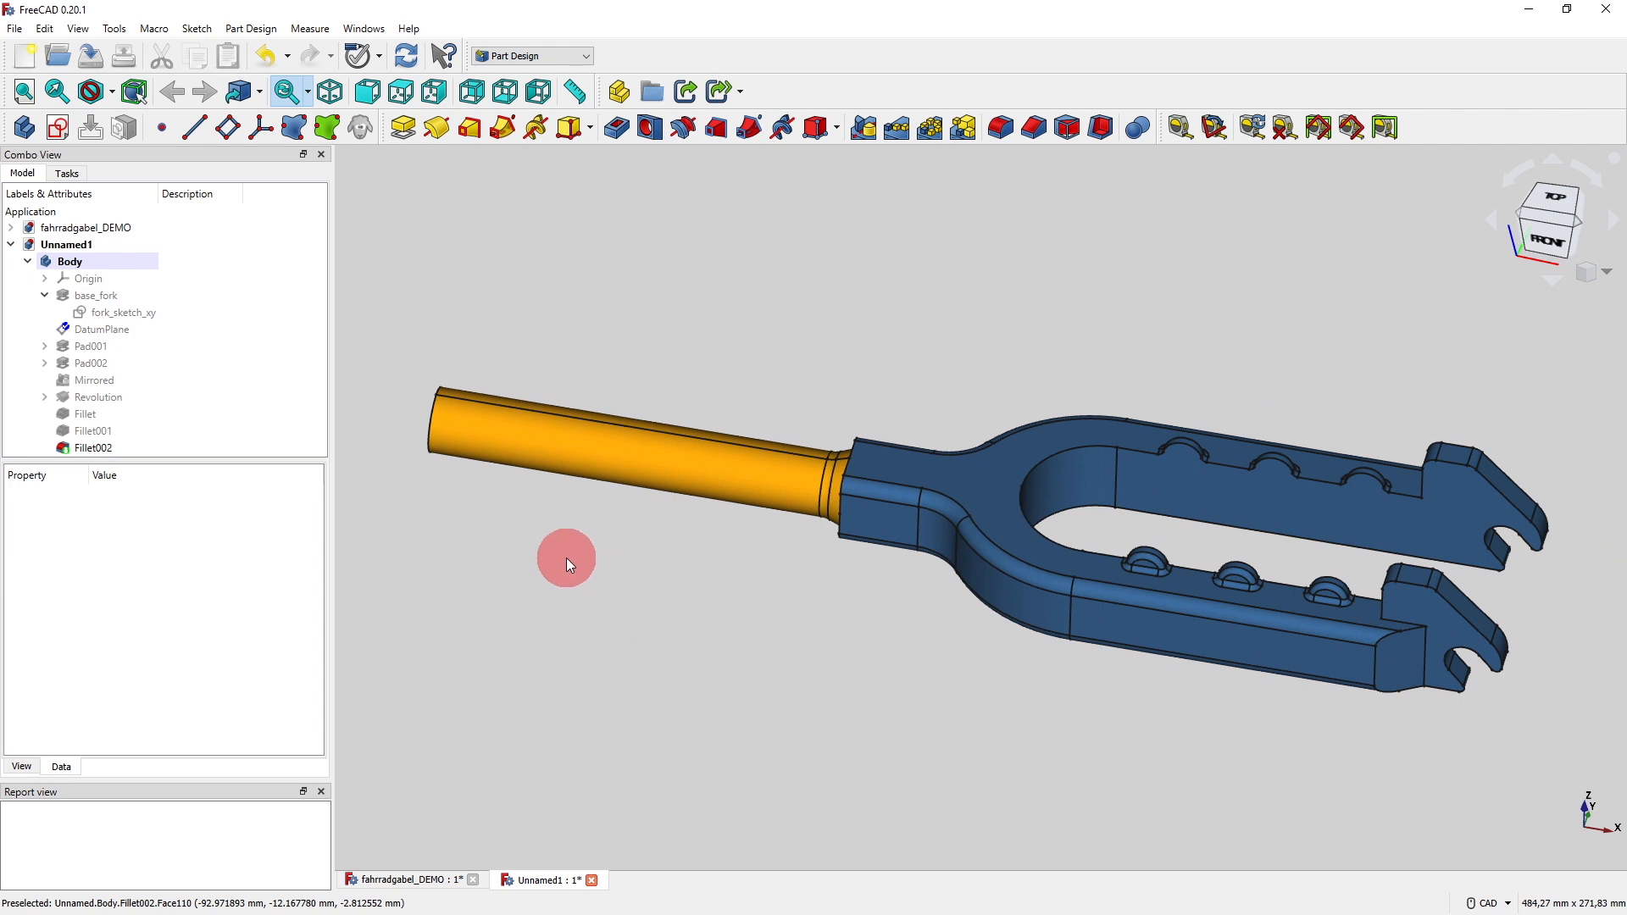
pyautogui.click(429, 429)
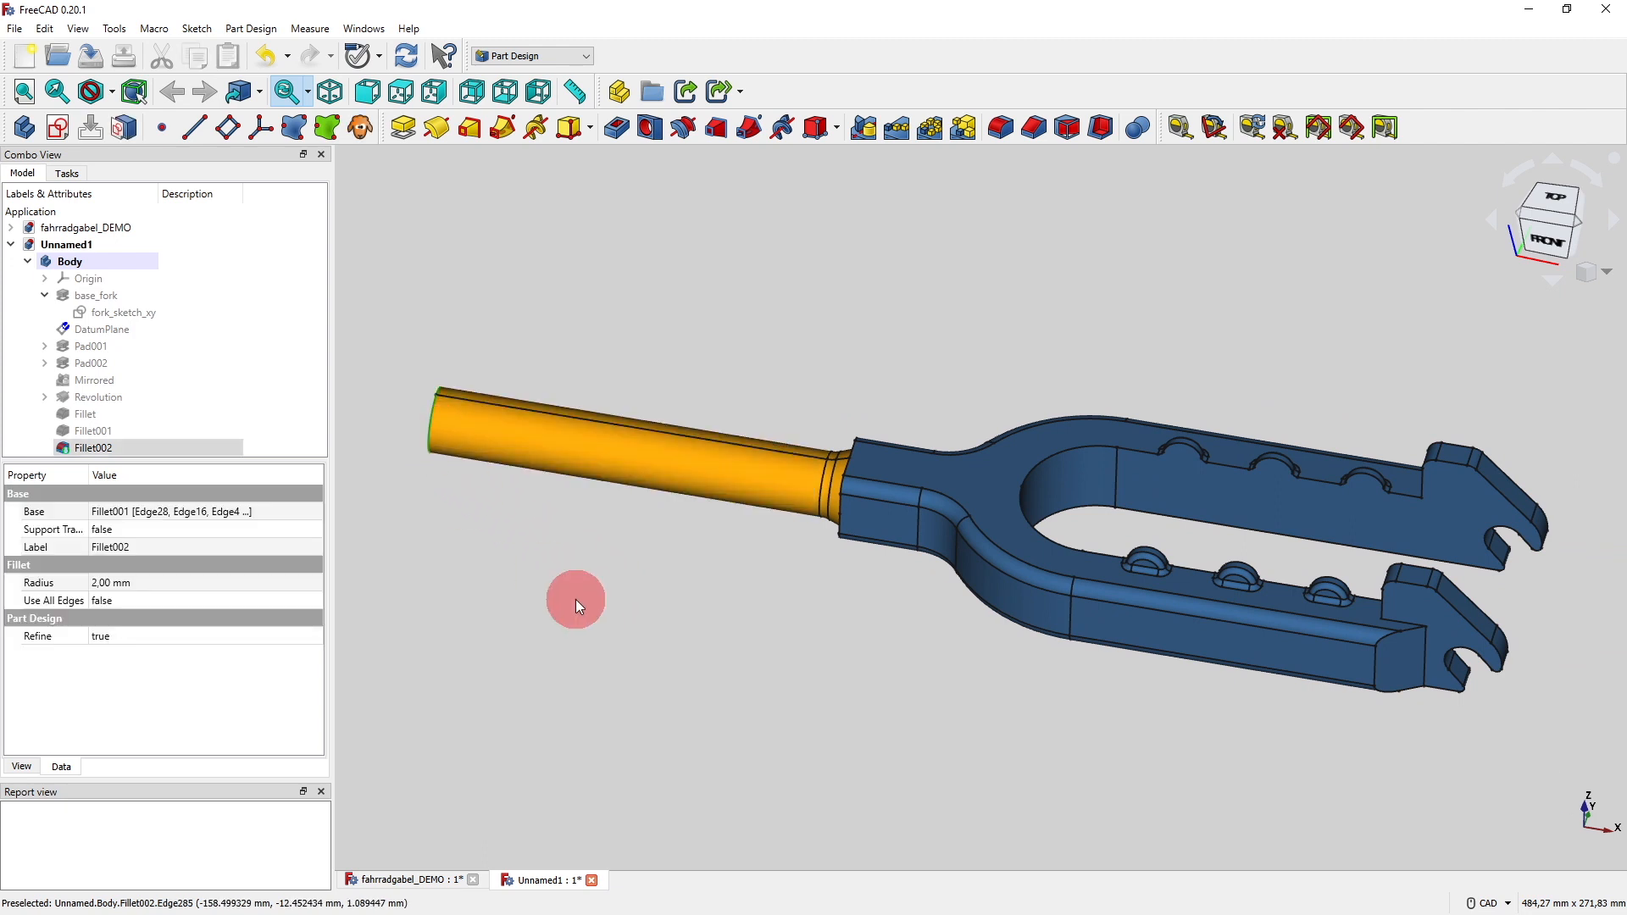
pyautogui.click(1042, 134)
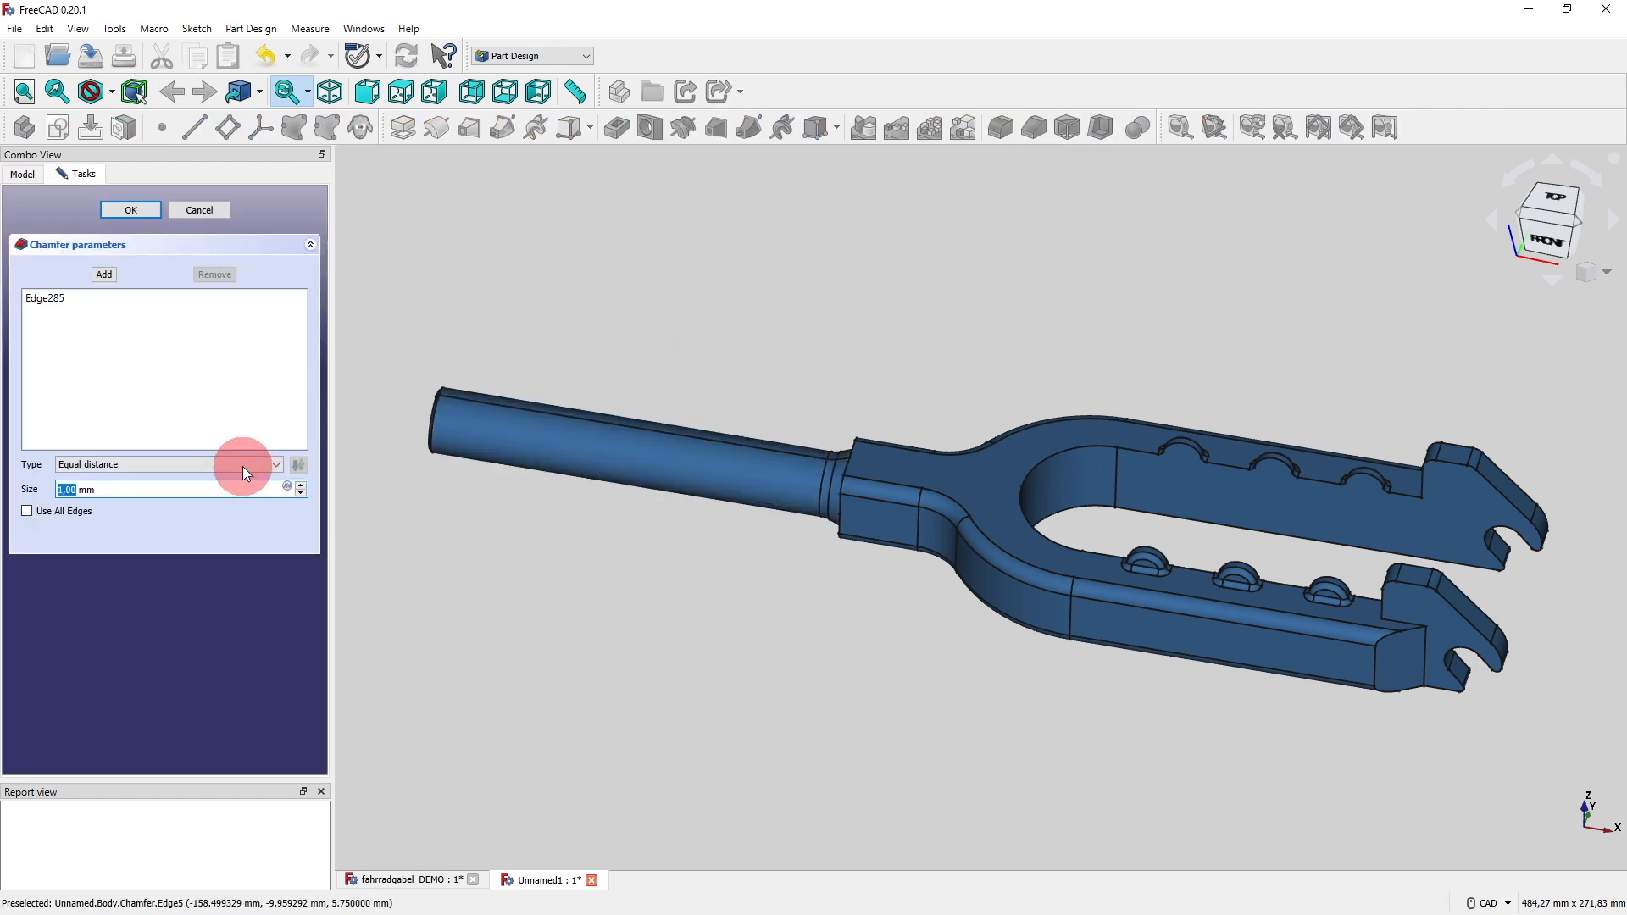
pyautogui.click(301, 485)
pyautogui.click(301, 485)
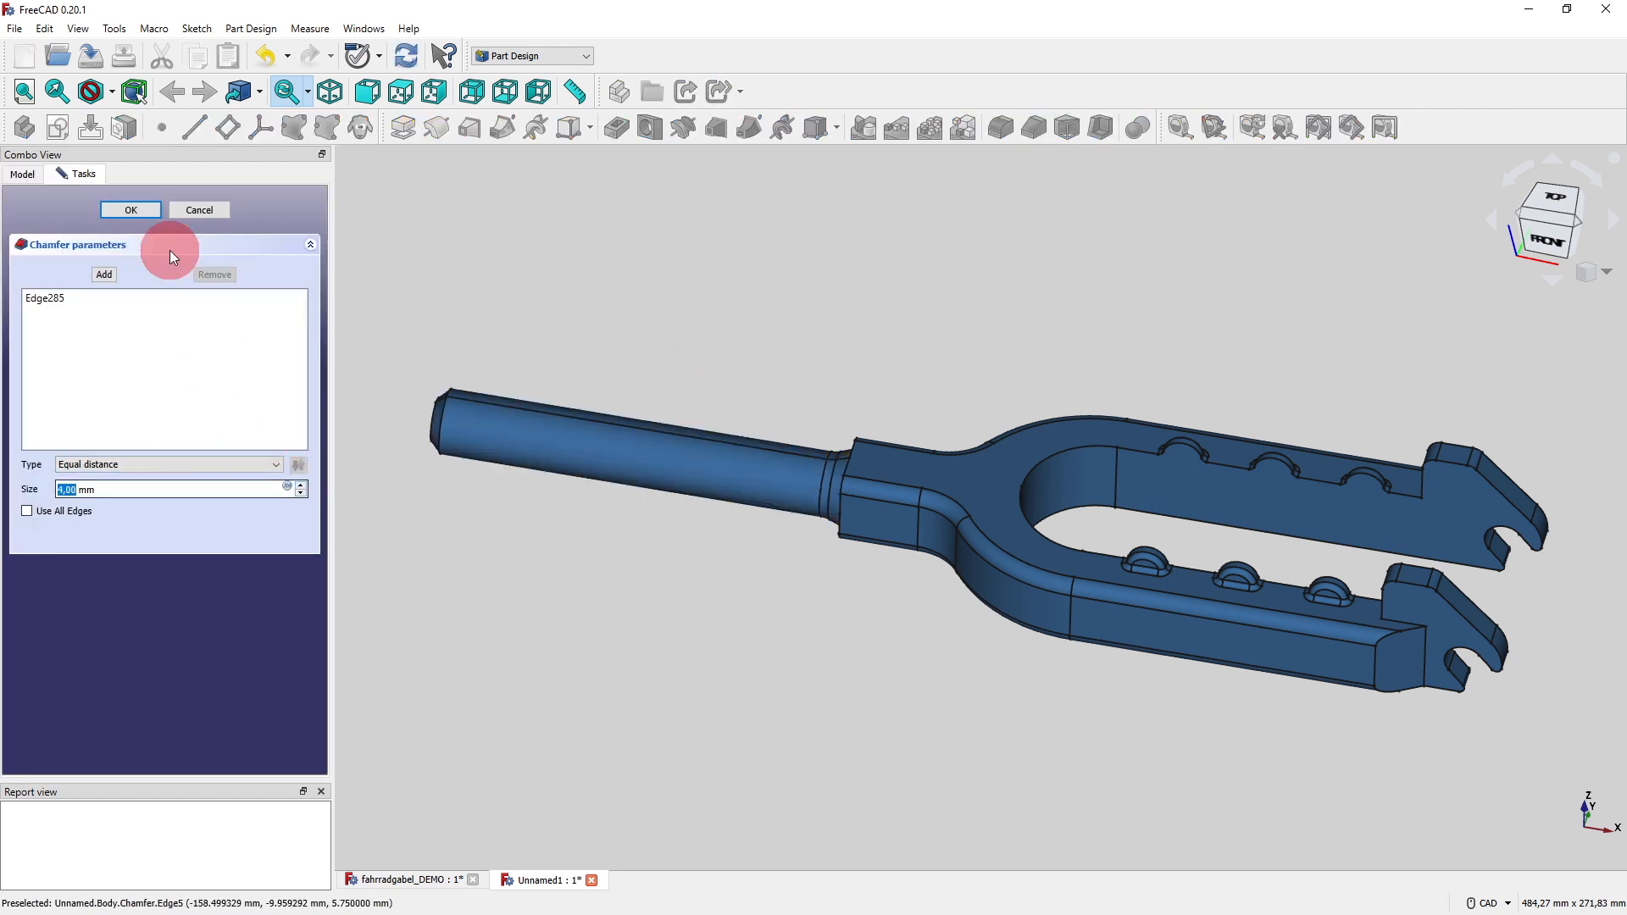
pyautogui.click(134, 210)
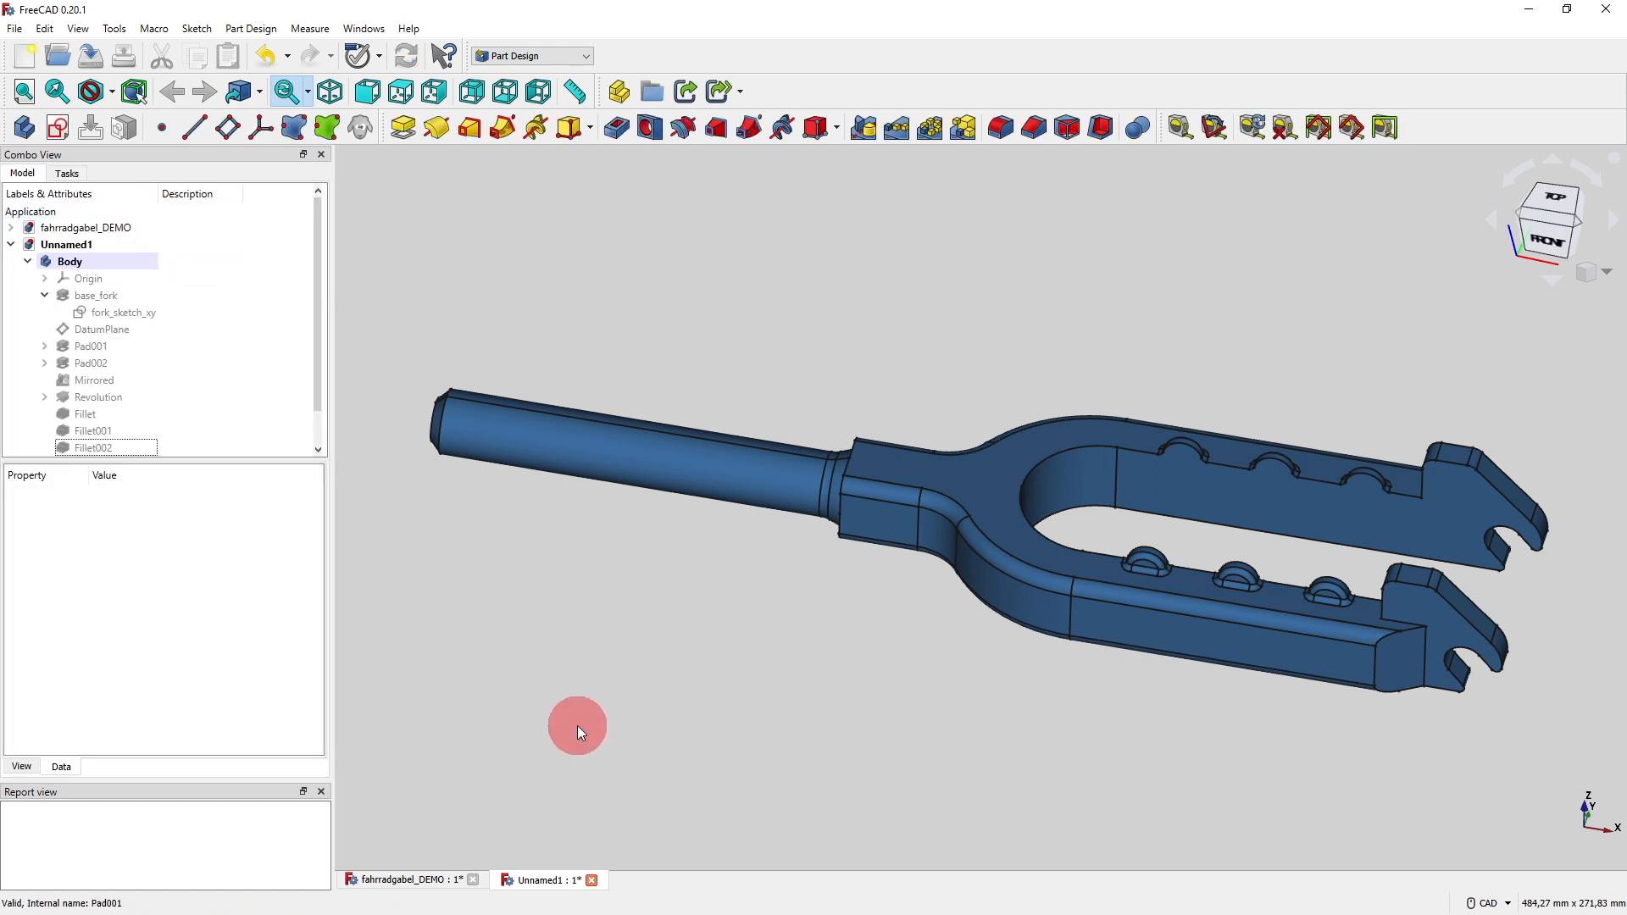
pyautogui.scroll(-1, 237, 383)
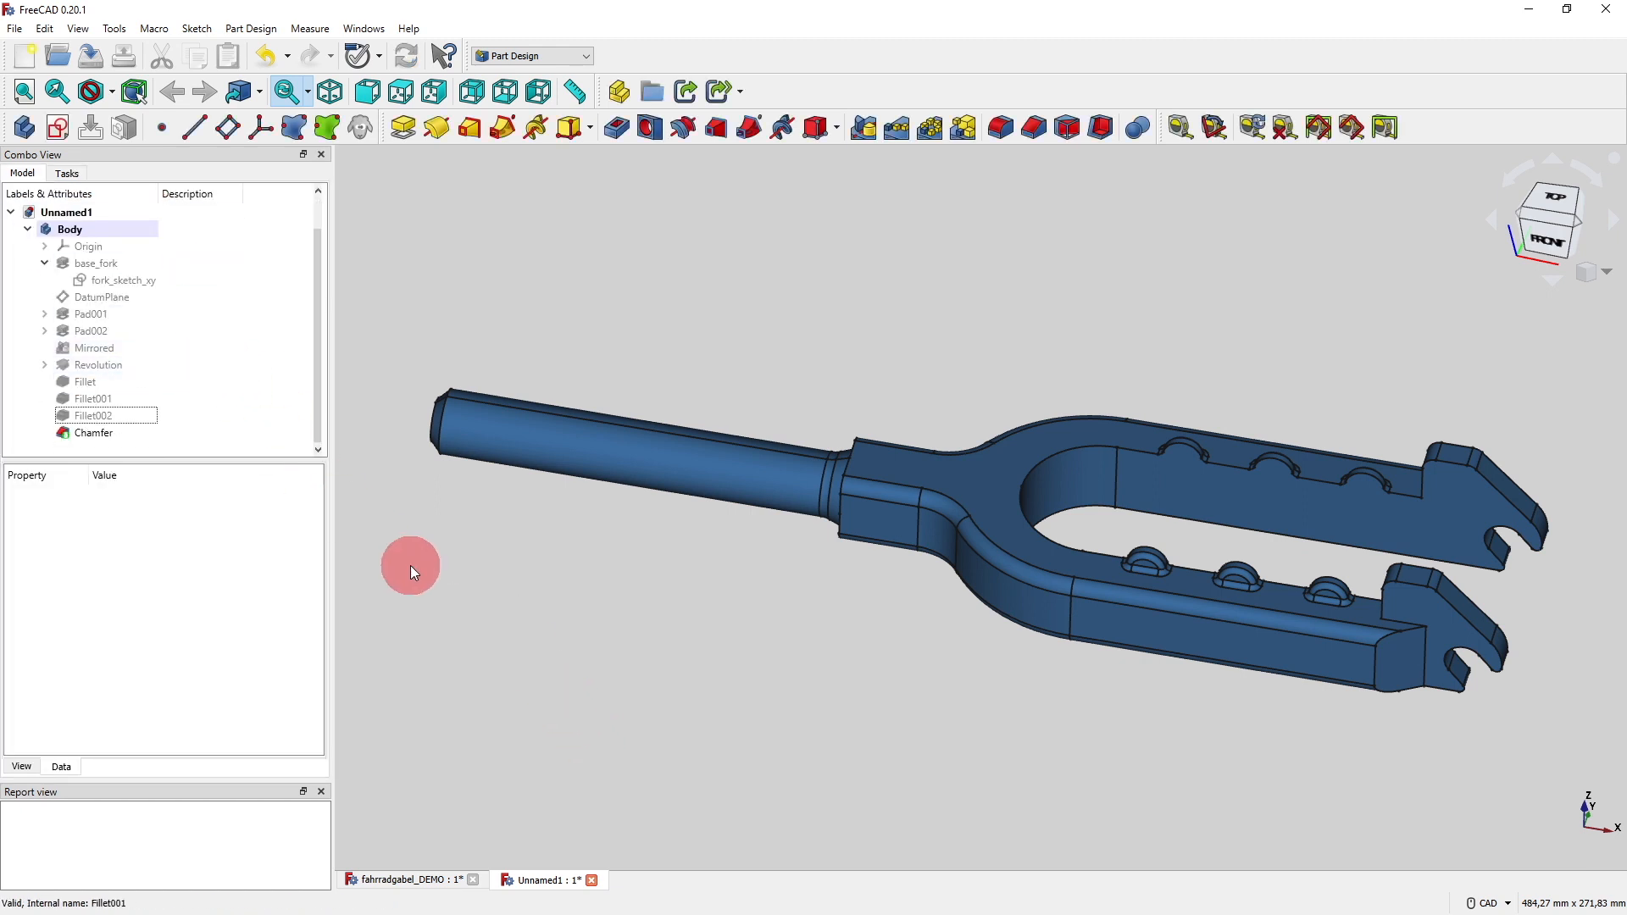
pyautogui.hotkey('ctrl', 'z')
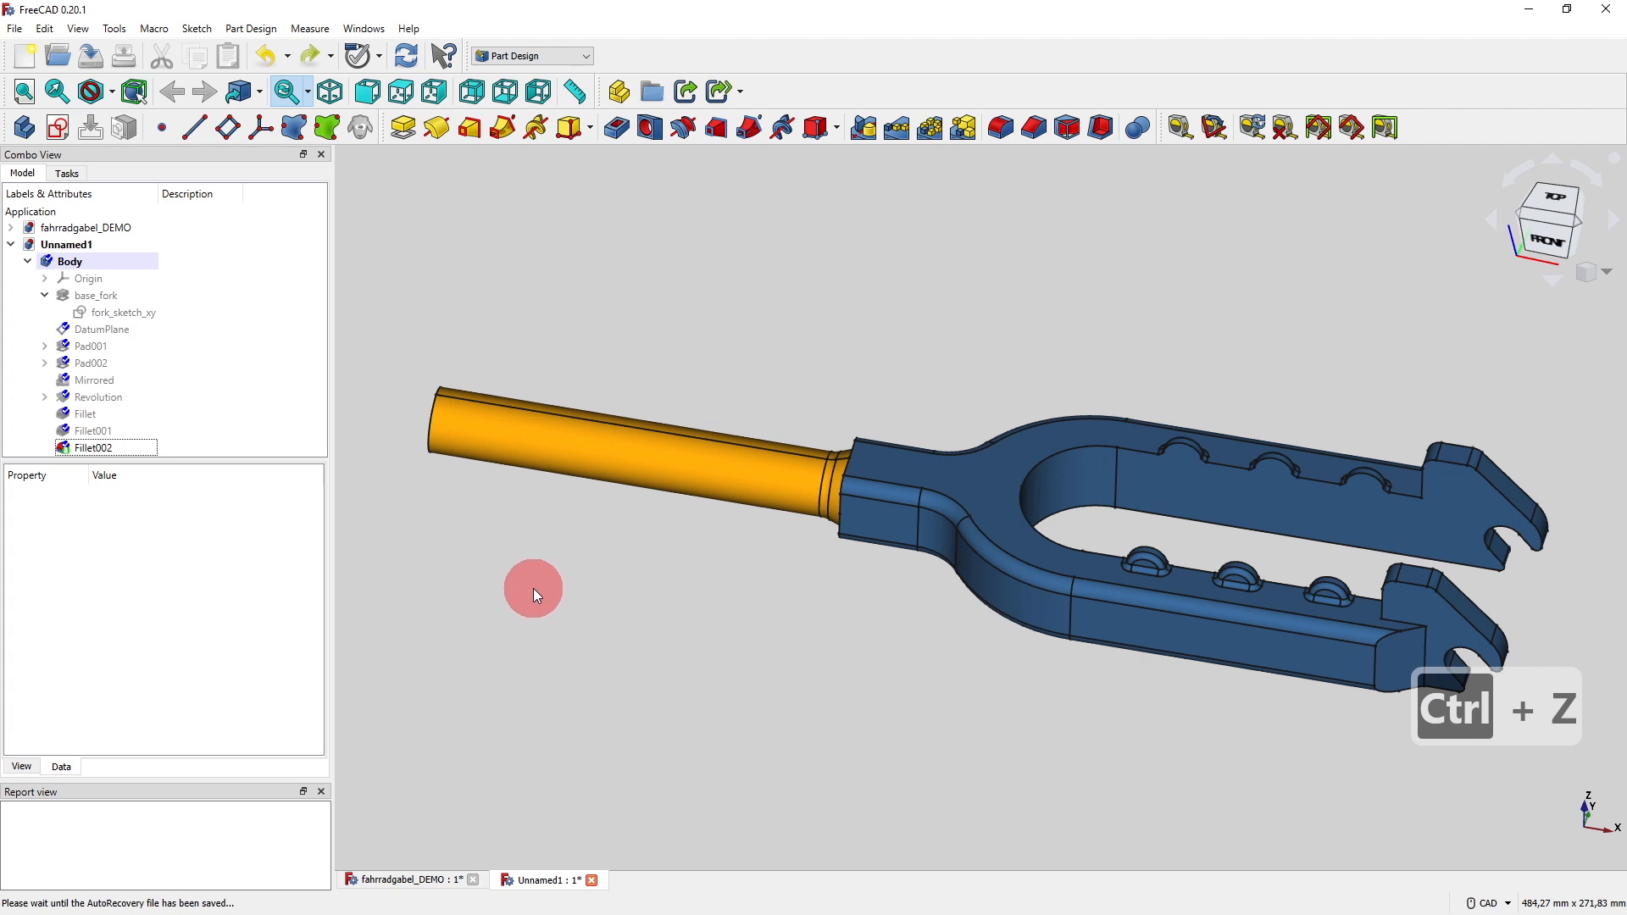
# Show the fork in isometric view and save the document as fork2_demo in the 23-002_FreeCAD_Daten folder.
pyautogui.moveTo(532, 589); pyautogui.dragTo(729, 578, button='middle')
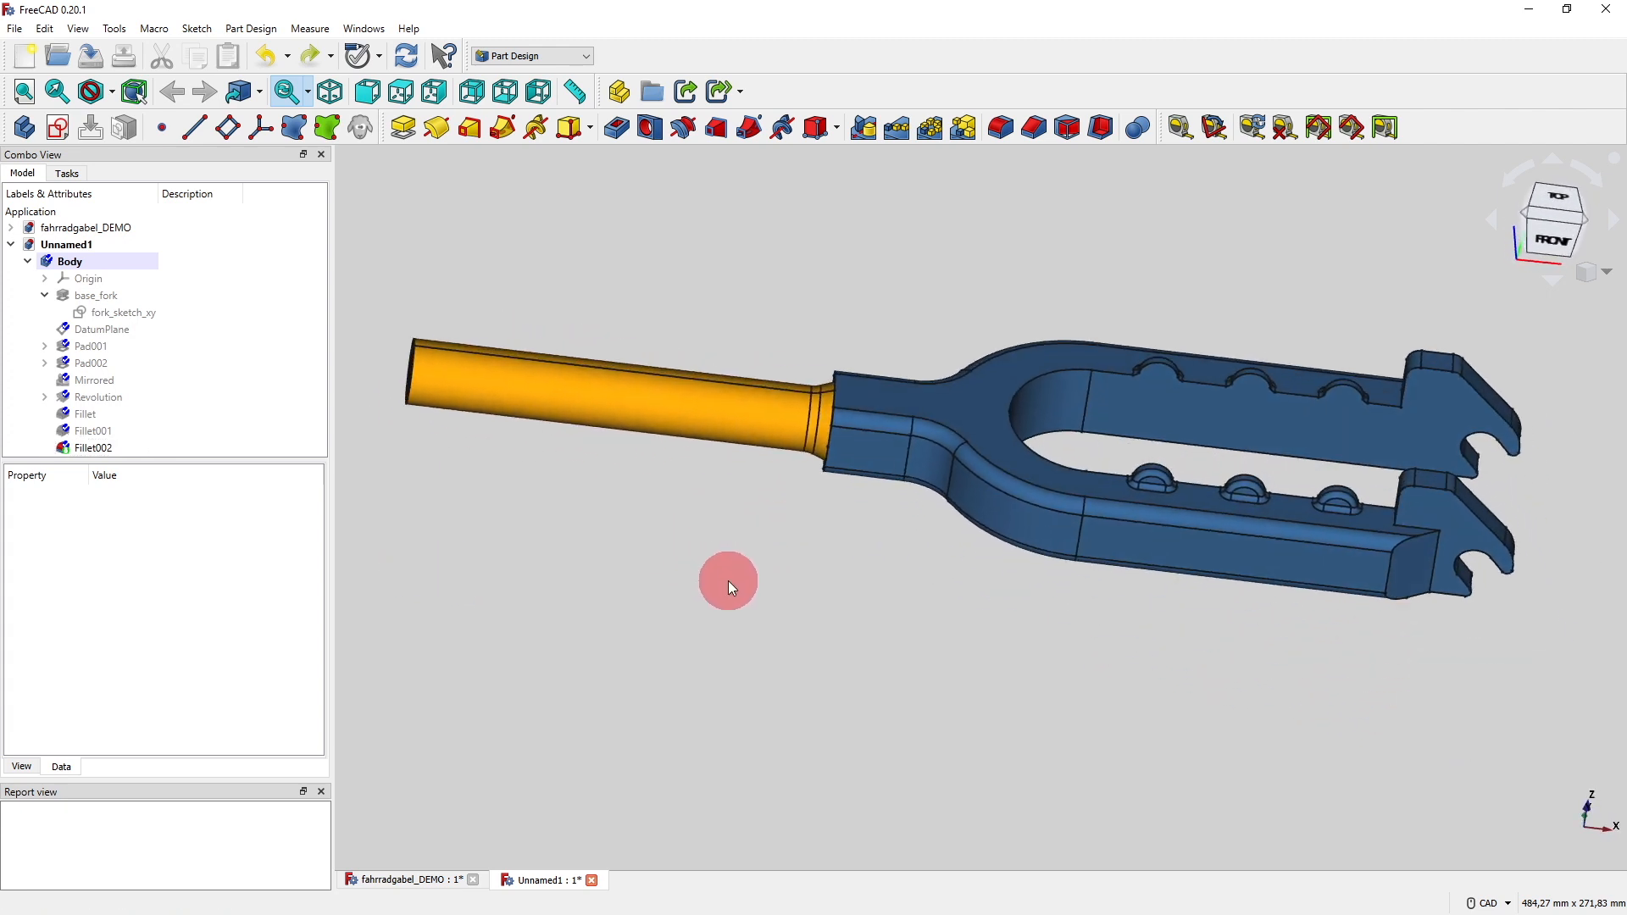
pyautogui.click(334, 93)
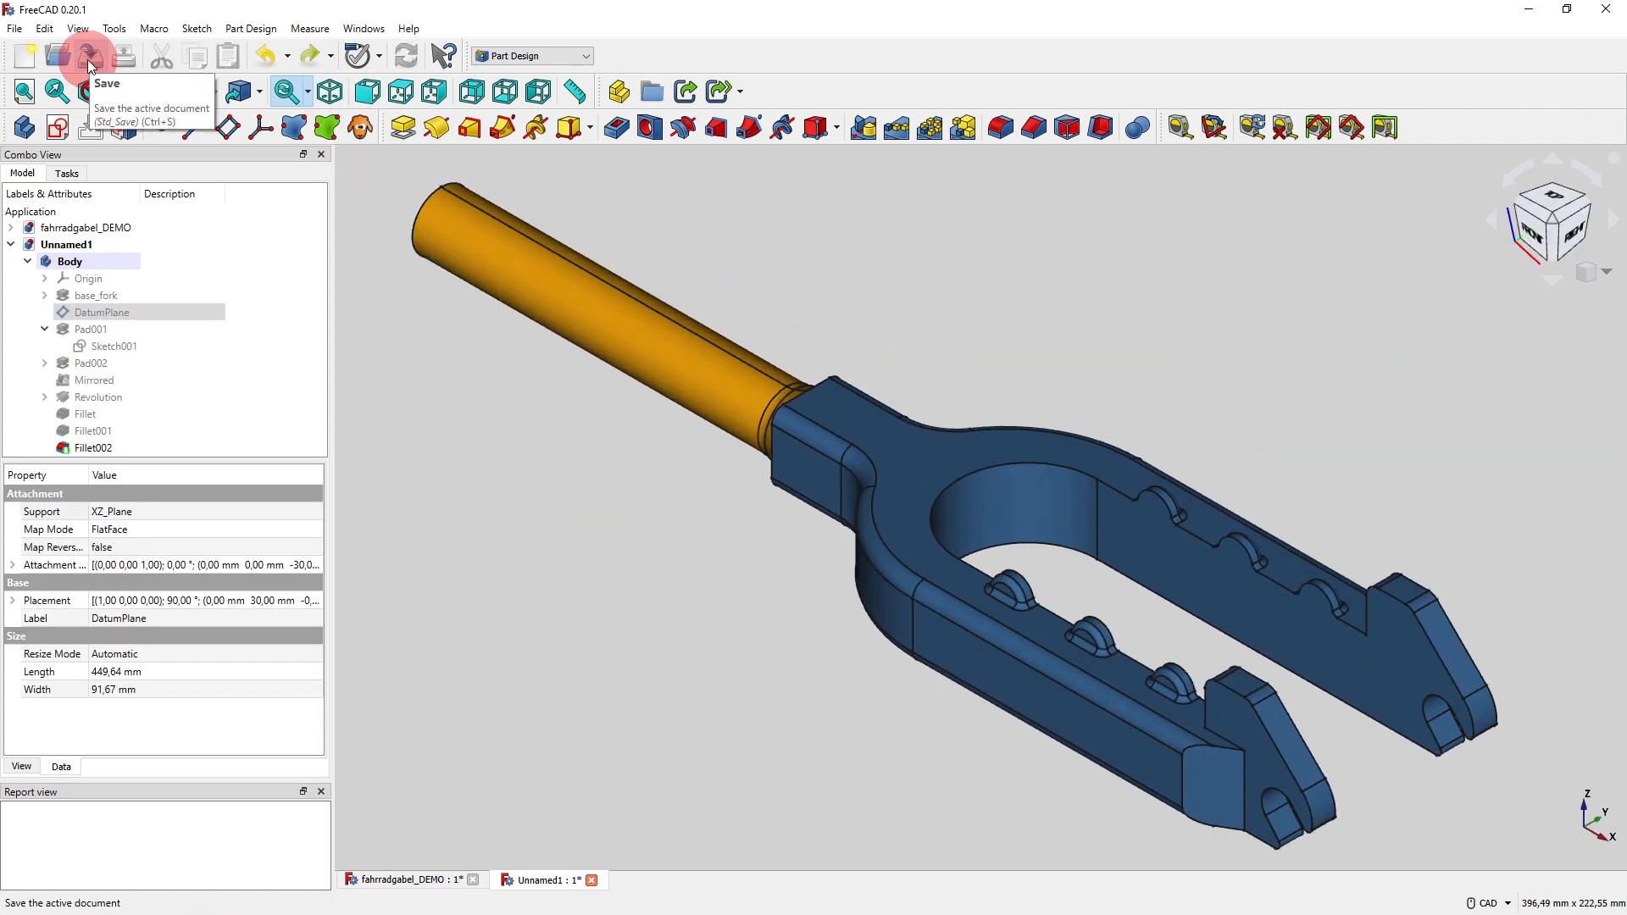
pyautogui.click(88, 57)
pyautogui.click(205, 383)
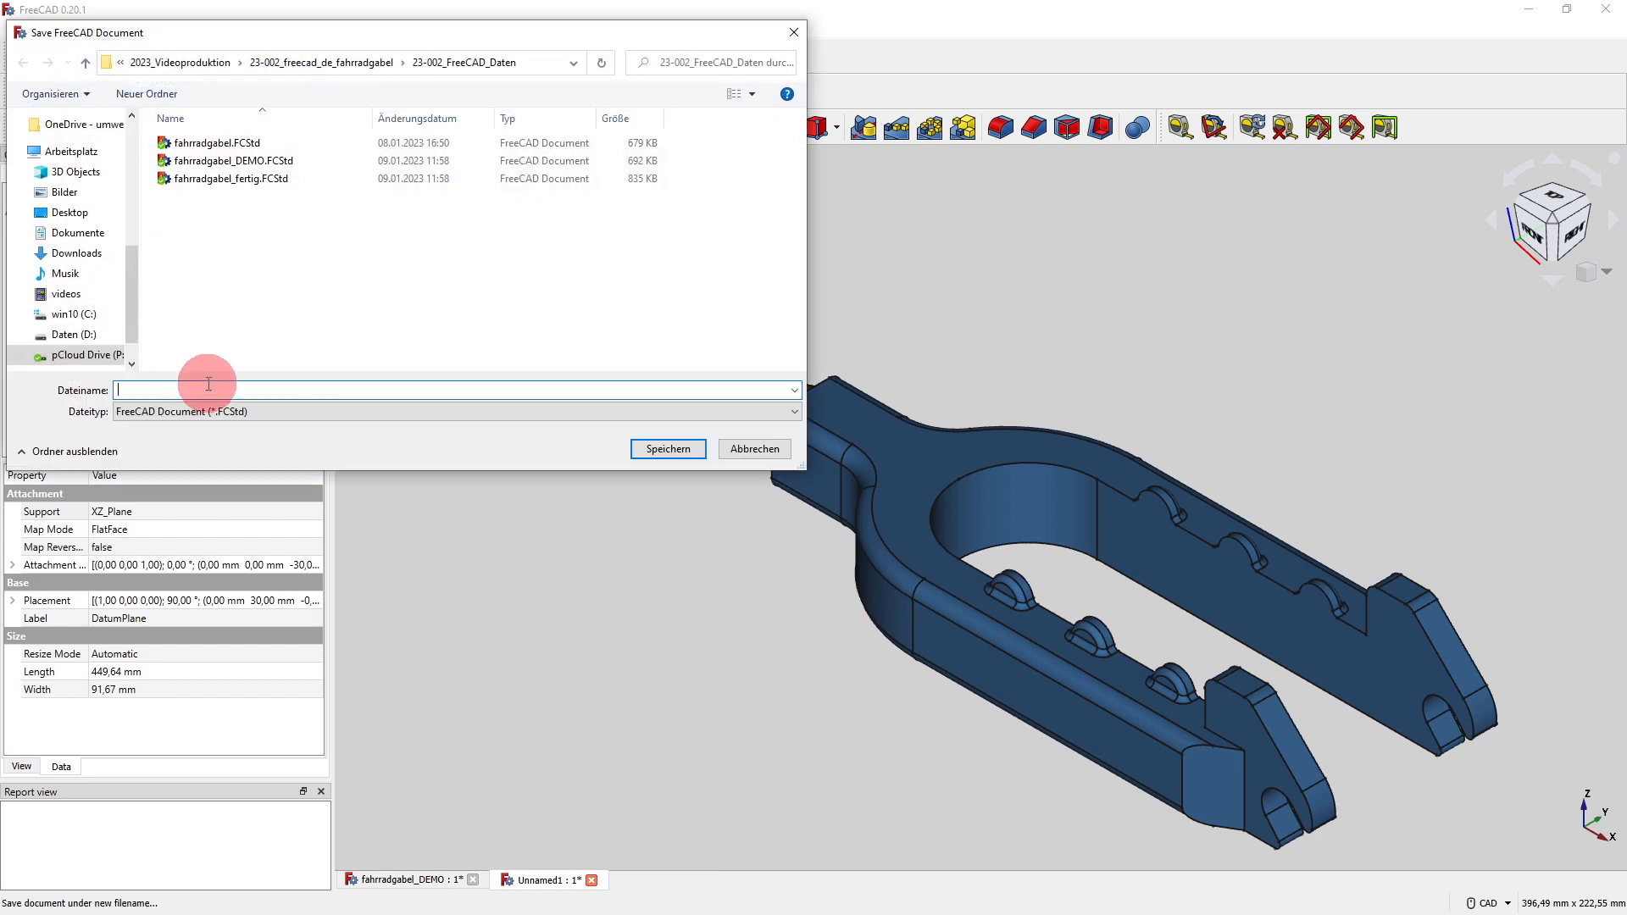
pyautogui.write('fo')
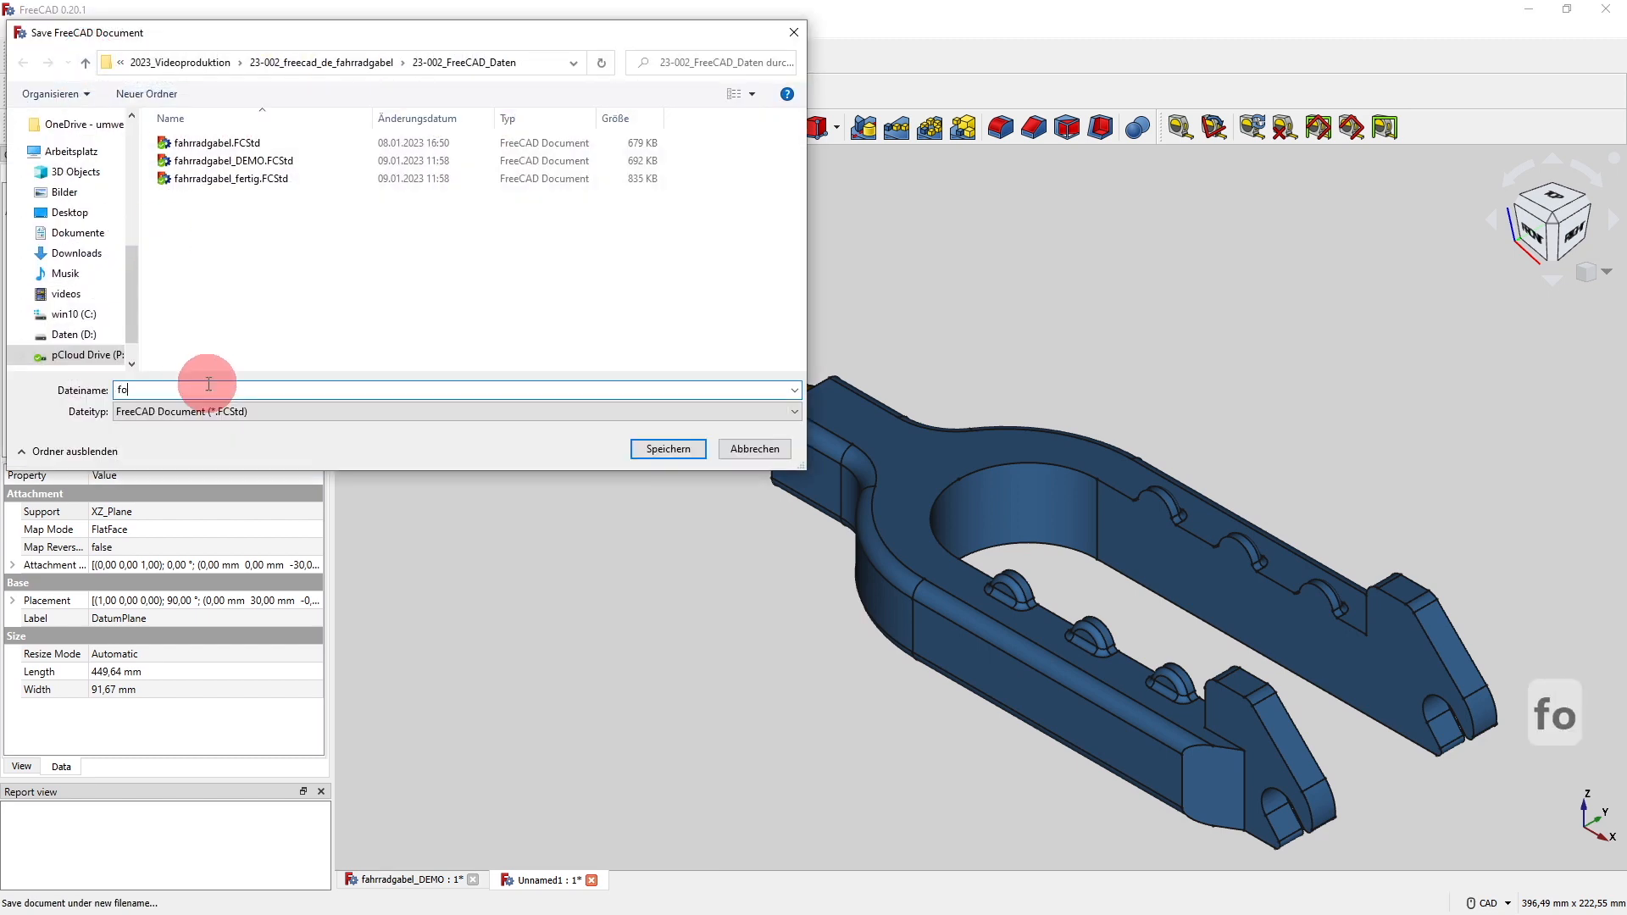
pyautogui.write('rk2')
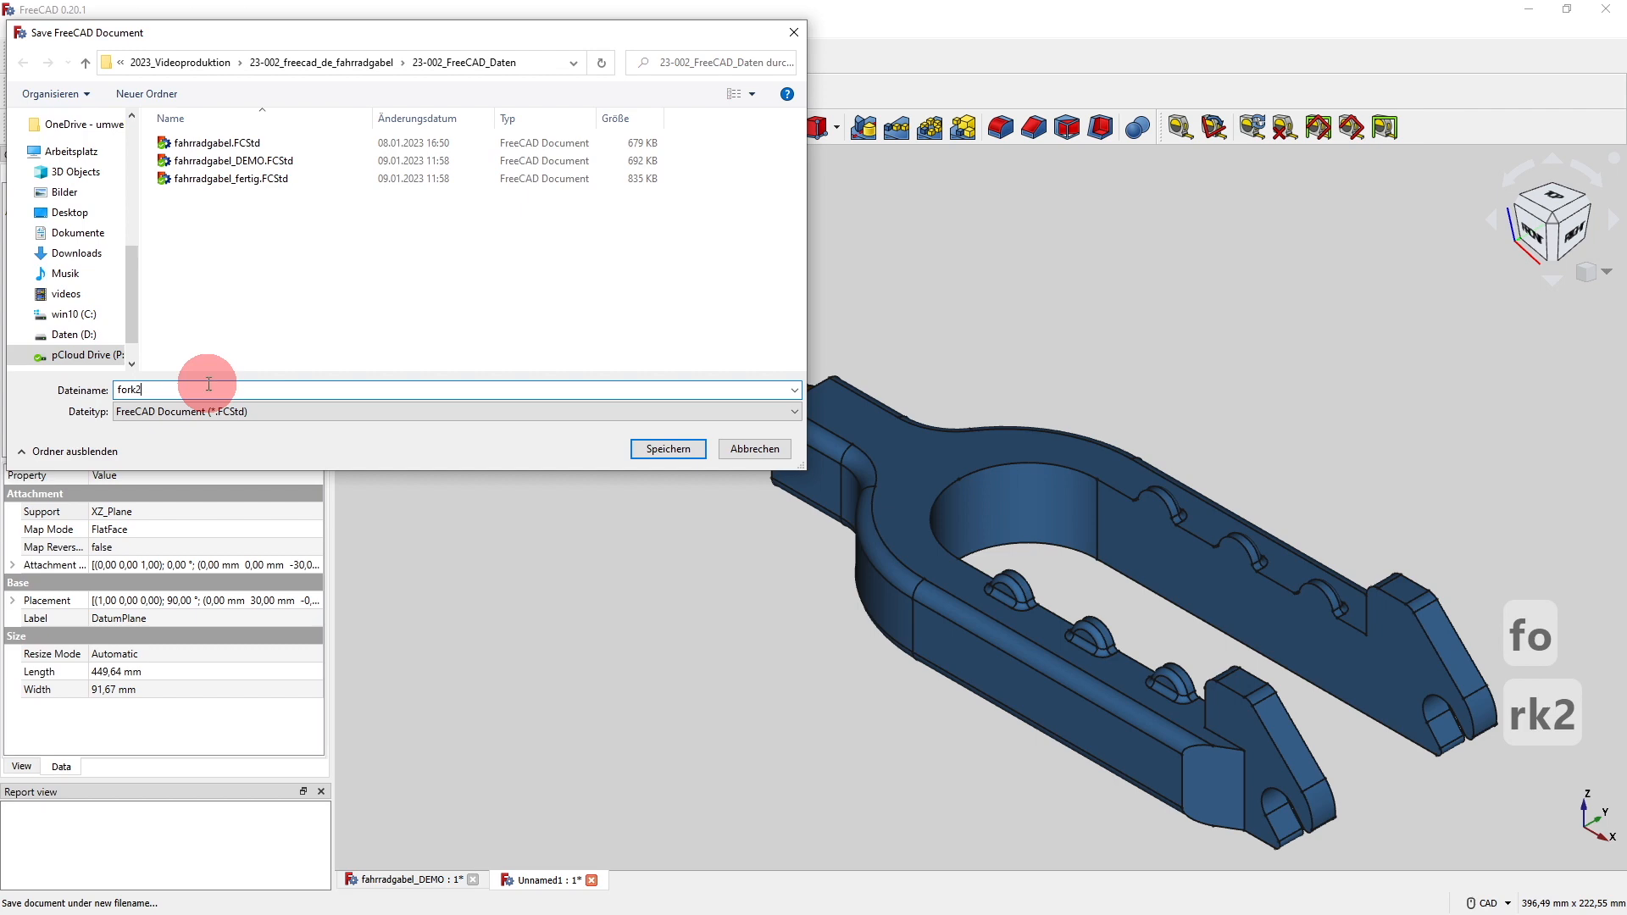
pyautogui.write('_demo')
pyautogui.press('Return')
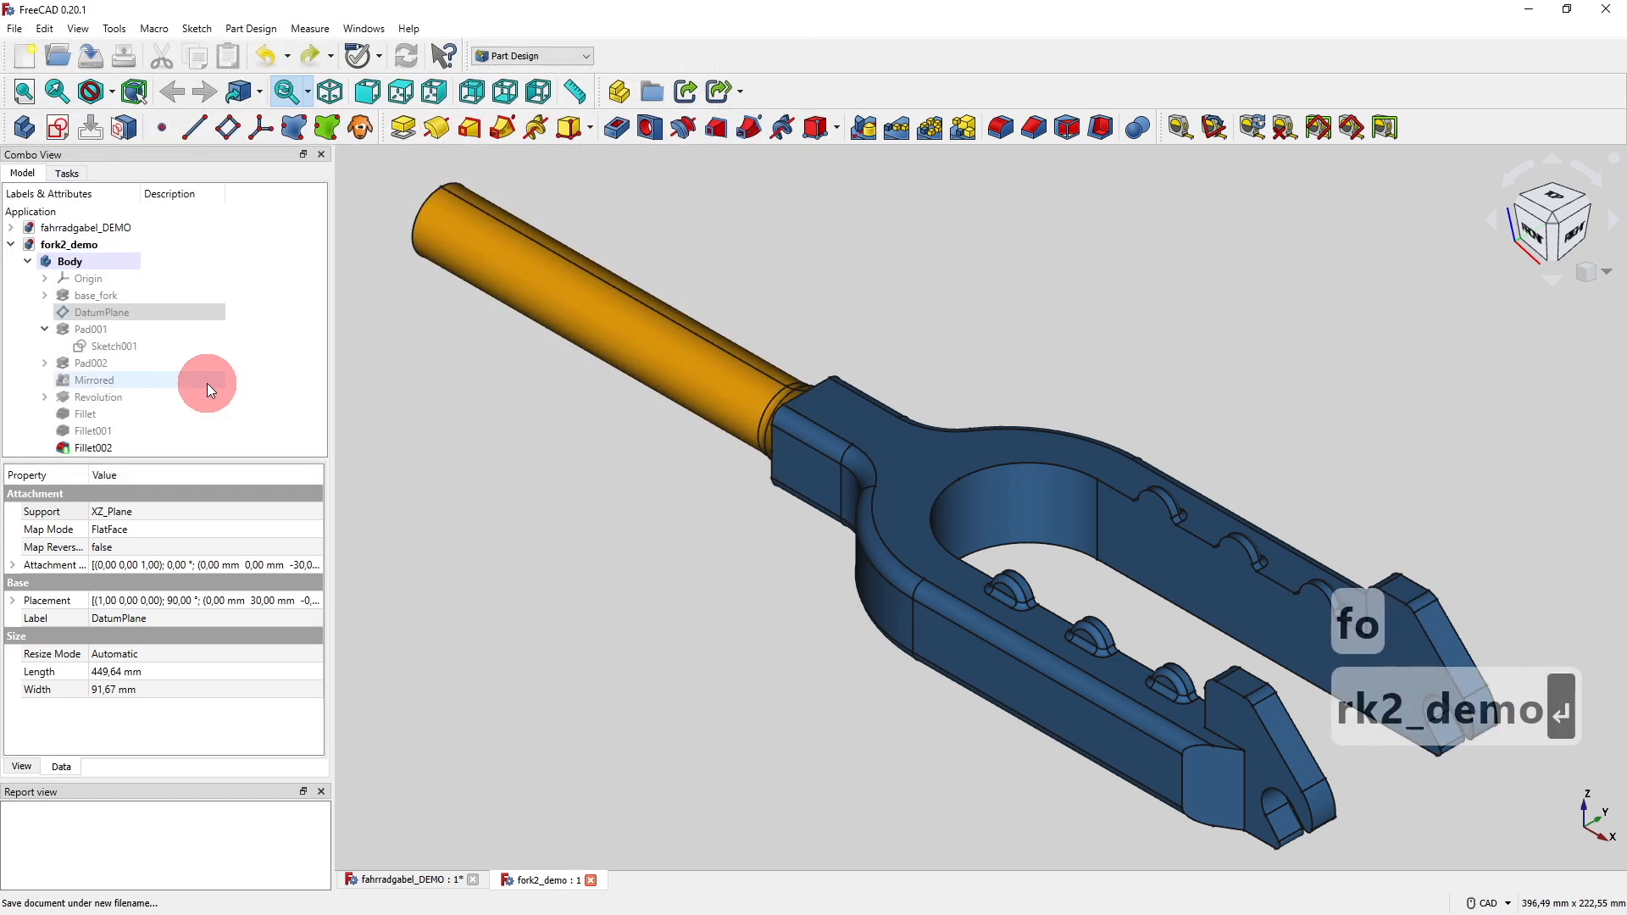